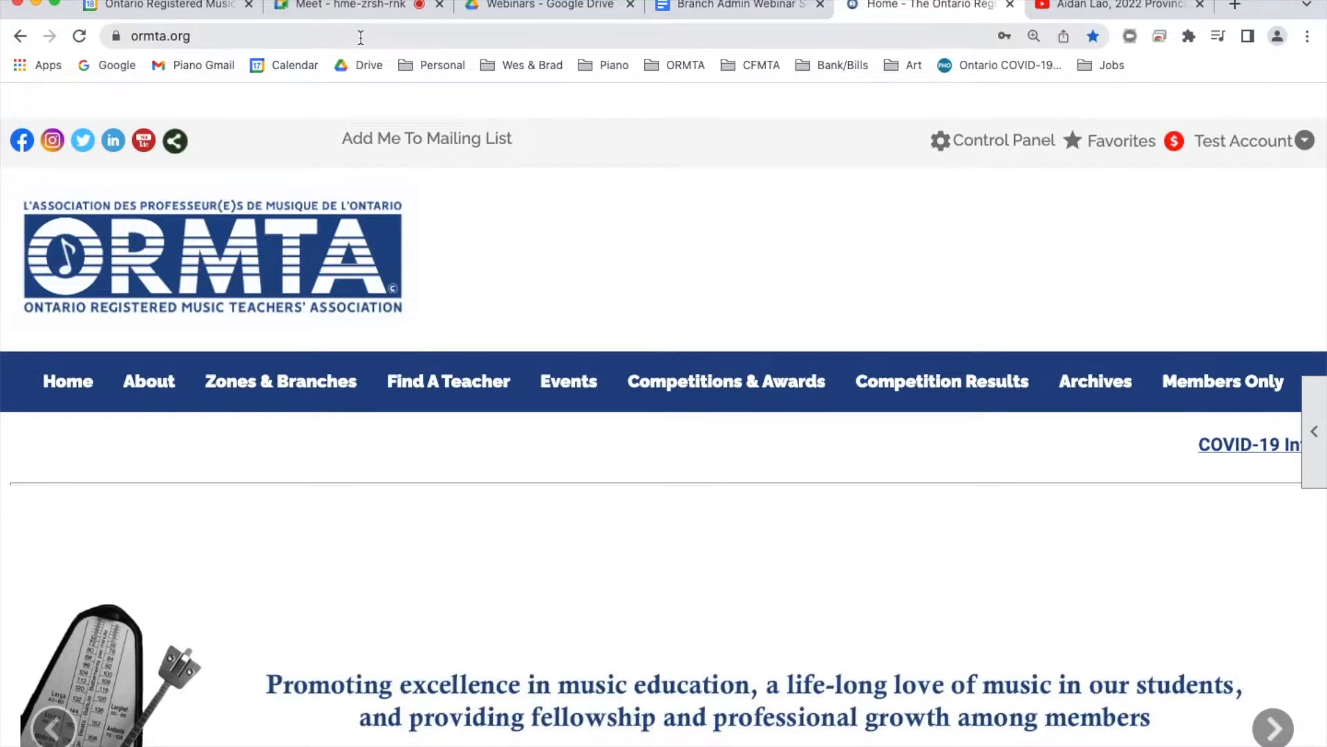
Open the branch page at ormta.org/newmarketarea and look over its header and welcome section
{"action": "left_click", "coordinate": [283, 36]}
{"action": "left_click", "coordinate": [238, 39]}
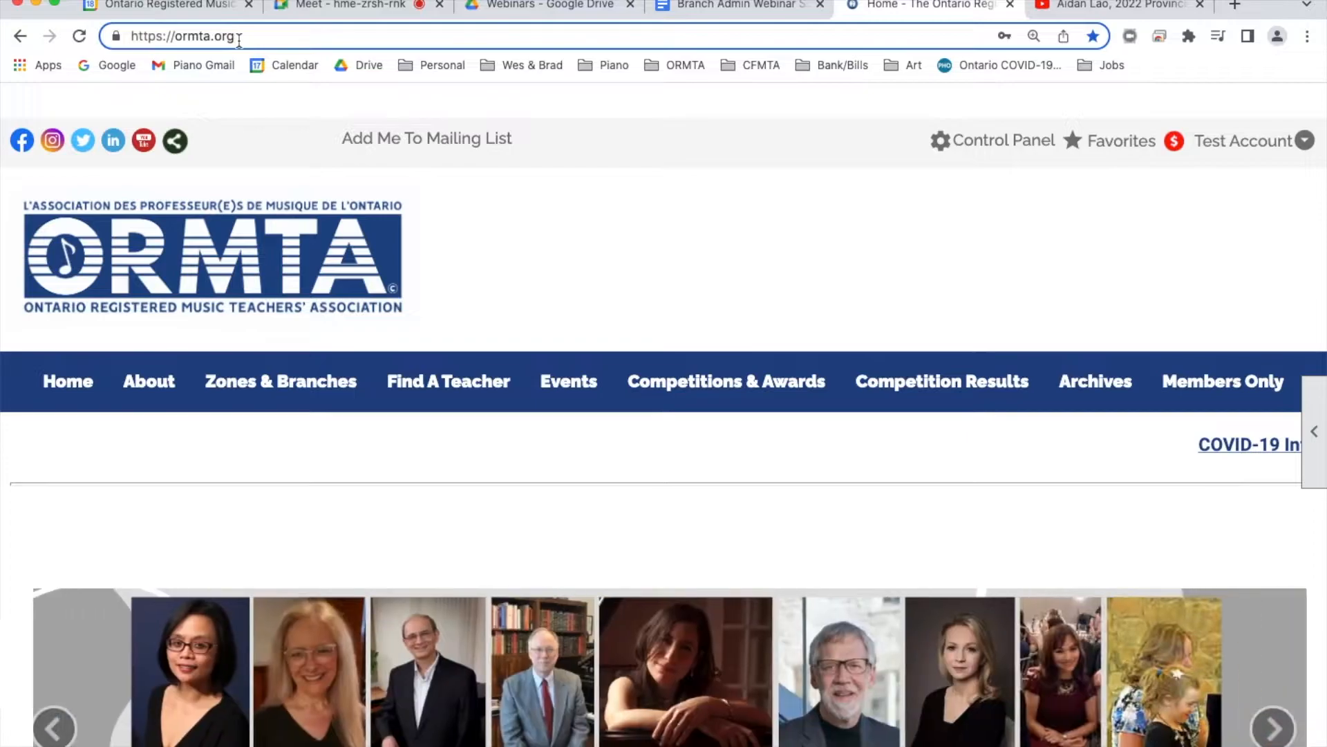
{"action": "type", "text": "/newmarketarea"}
{"action": "key", "text": "Return"}
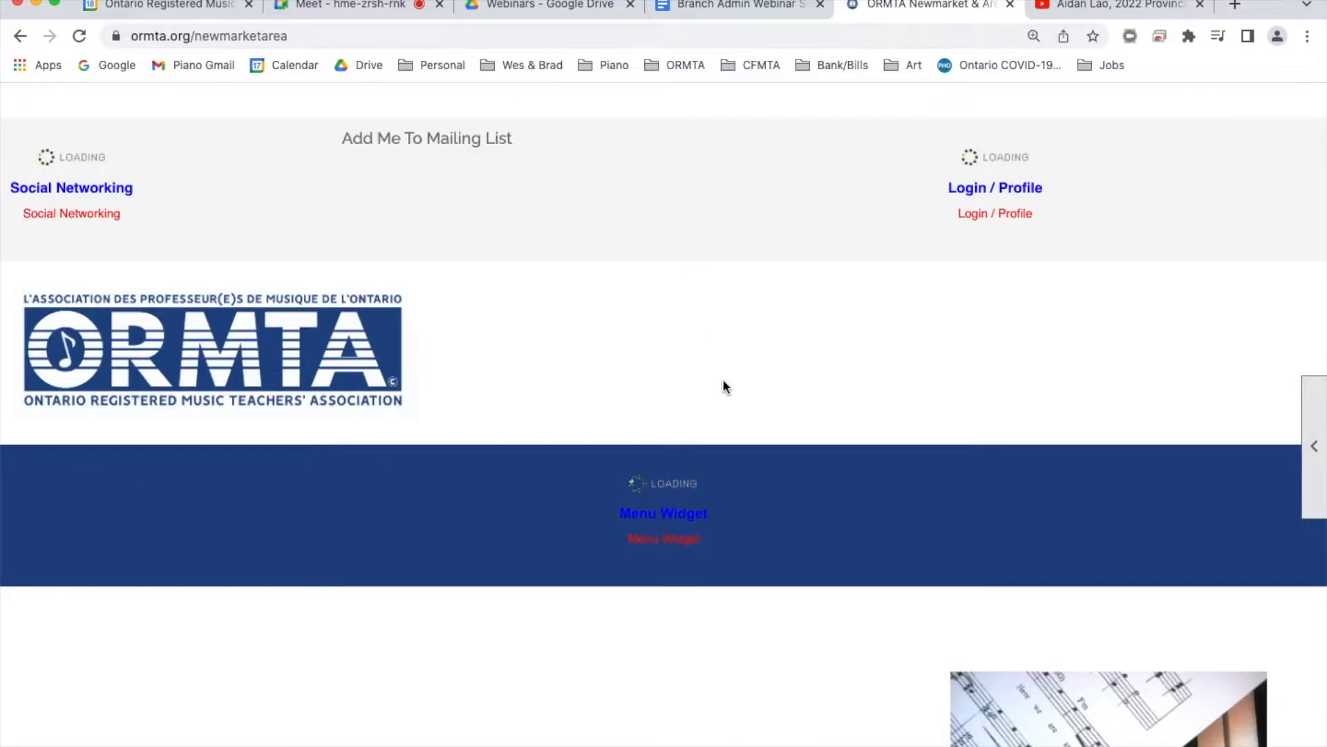
{"action": "scroll", "coordinate": [724, 386], "scroll_direction": "down", "scroll_amount": 4}
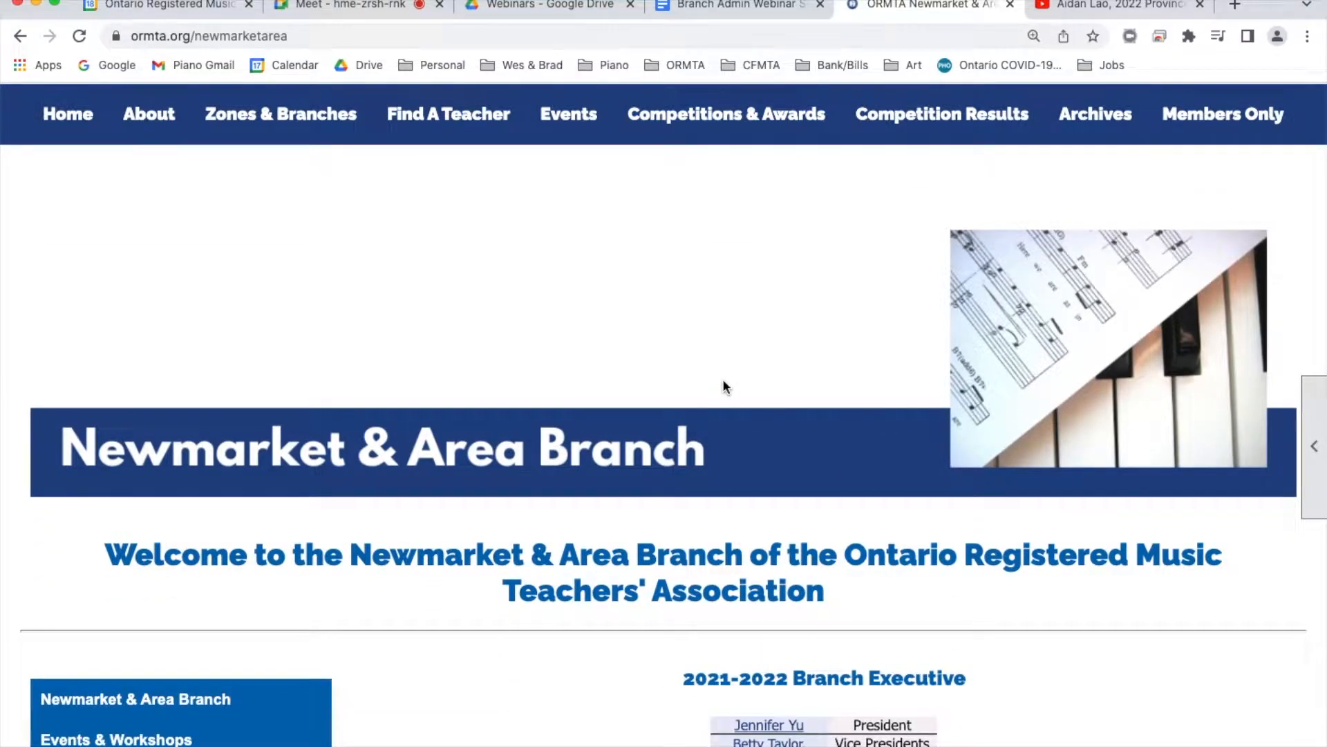
{"action": "scroll", "coordinate": [723, 386], "scroll_direction": "up", "scroll_amount": 2}
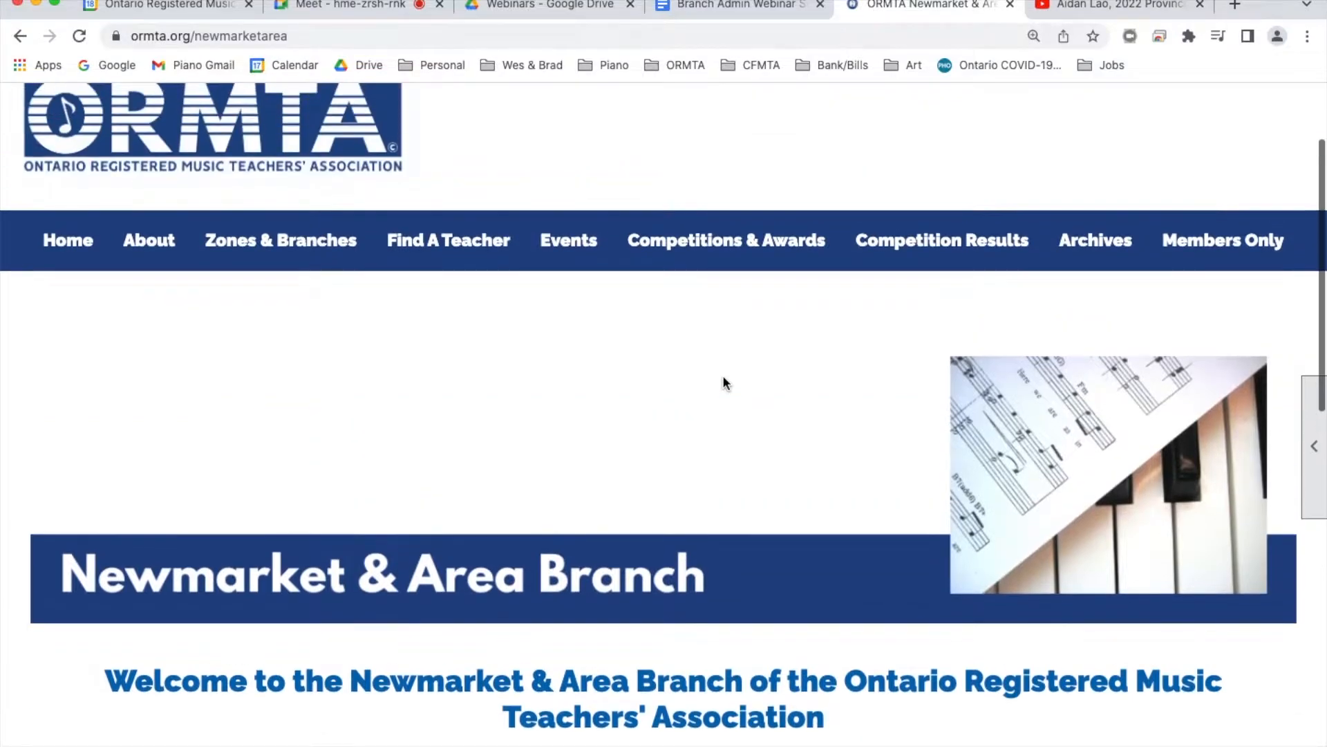
Find Newmarket & Area under Greater Toronto Area Zone in the Zones & Branches directory and open its web page
{"action": "left_click", "coordinate": [288, 245]}
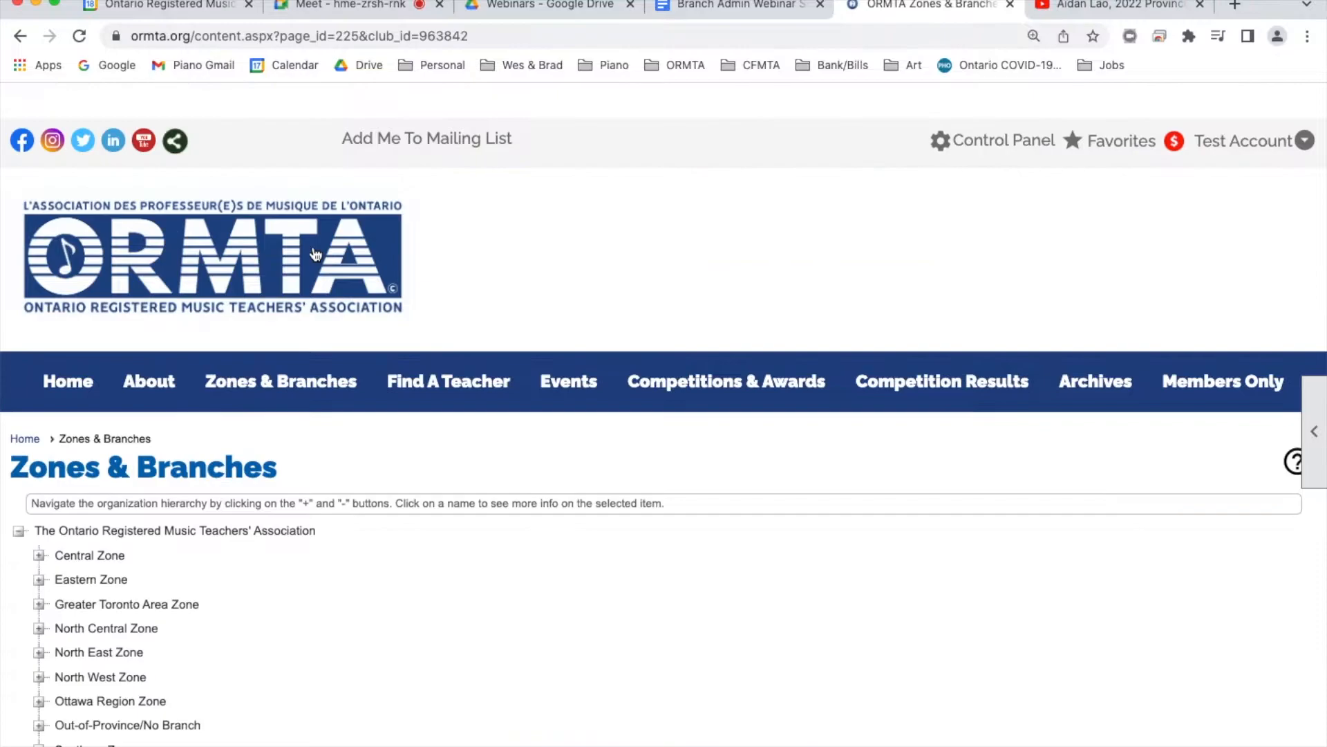
{"action": "scroll", "coordinate": [380, 415], "scroll_direction": "down", "scroll_amount": 2}
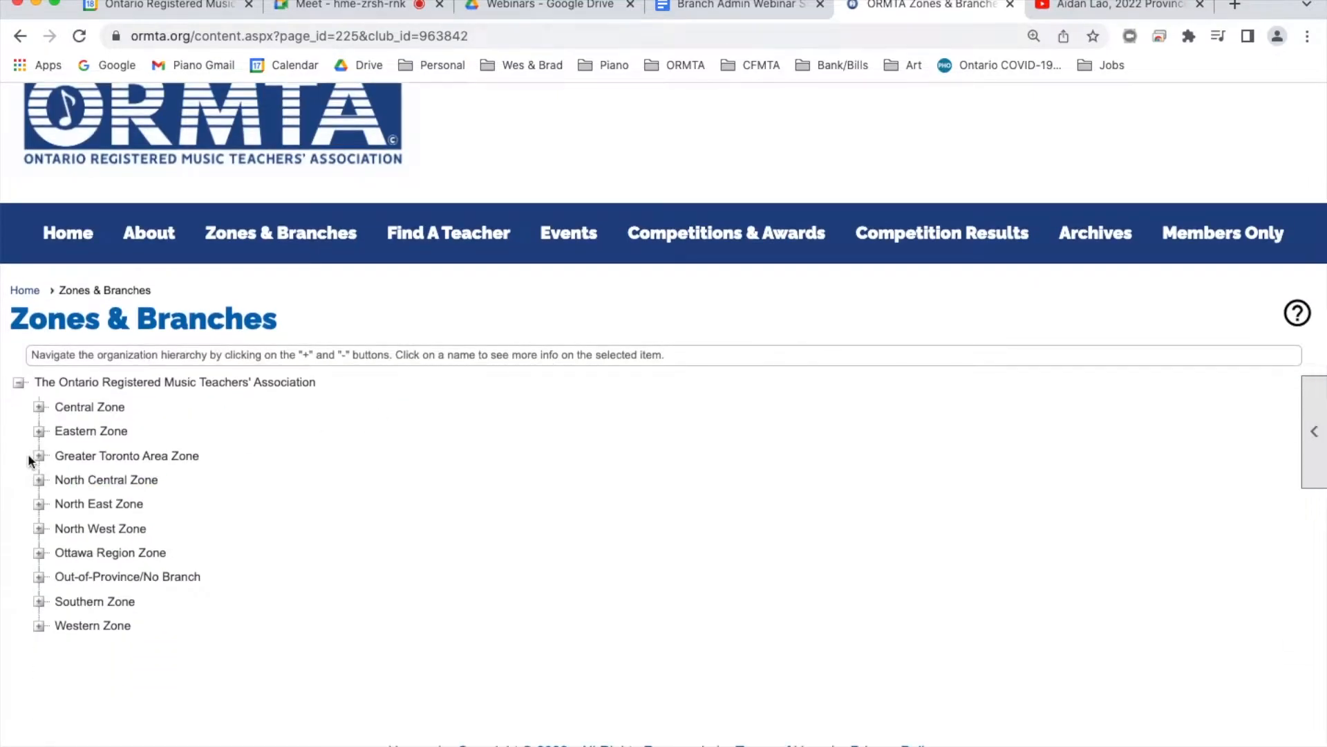
{"action": "left_click", "coordinate": [99, 459]}
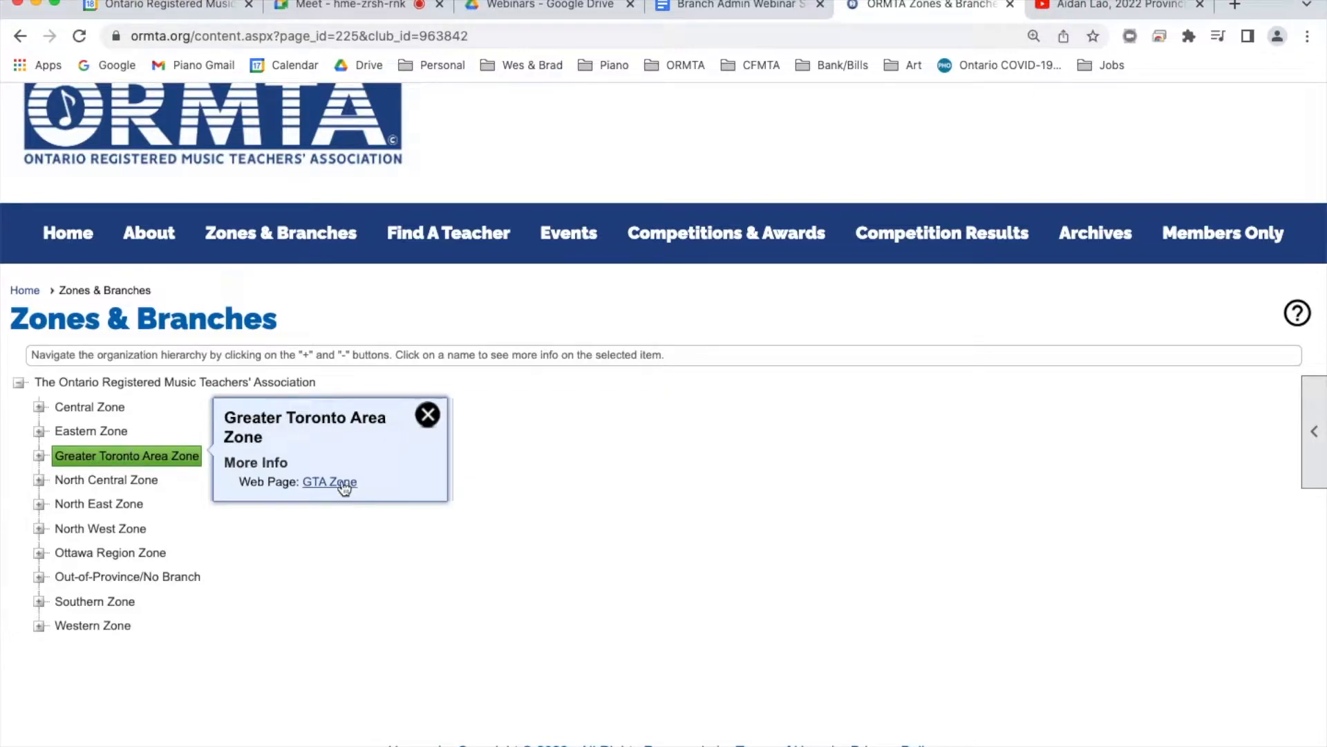
{"action": "left_click", "coordinate": [39, 455]}
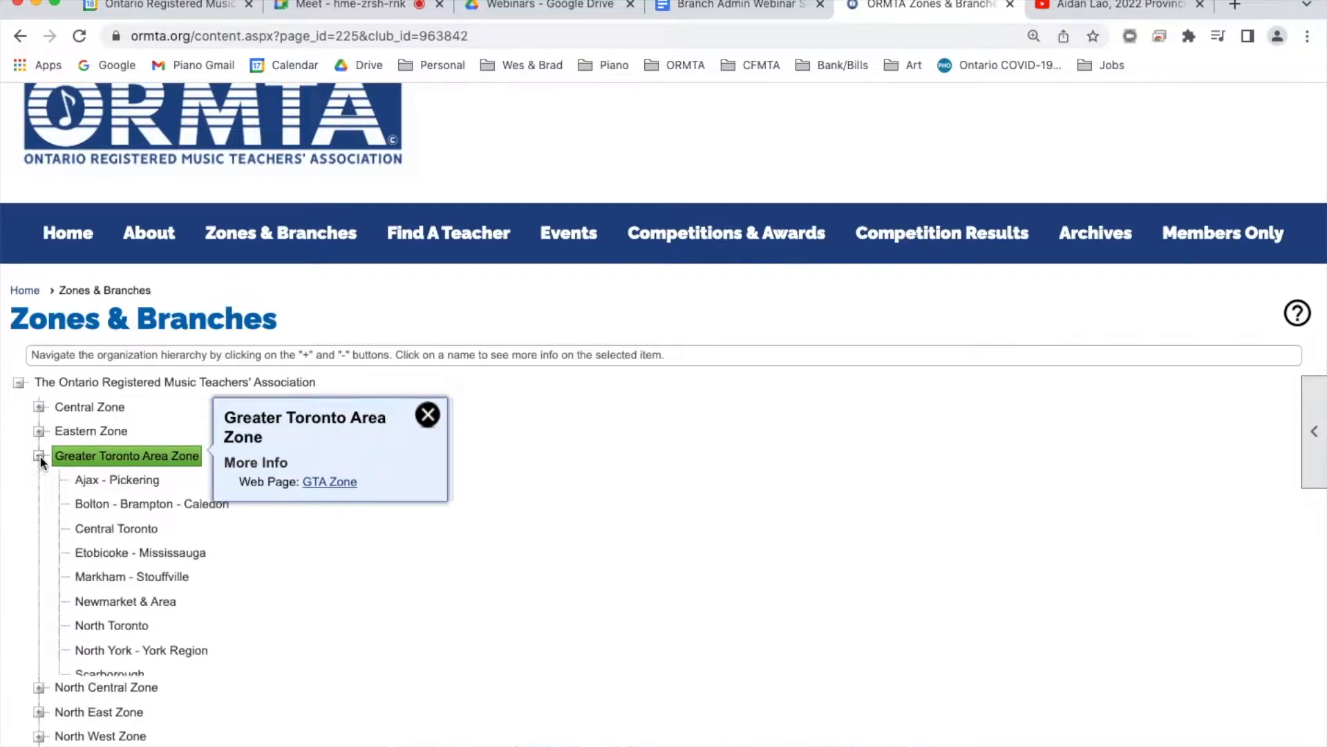
{"action": "left_click", "coordinate": [148, 600]}
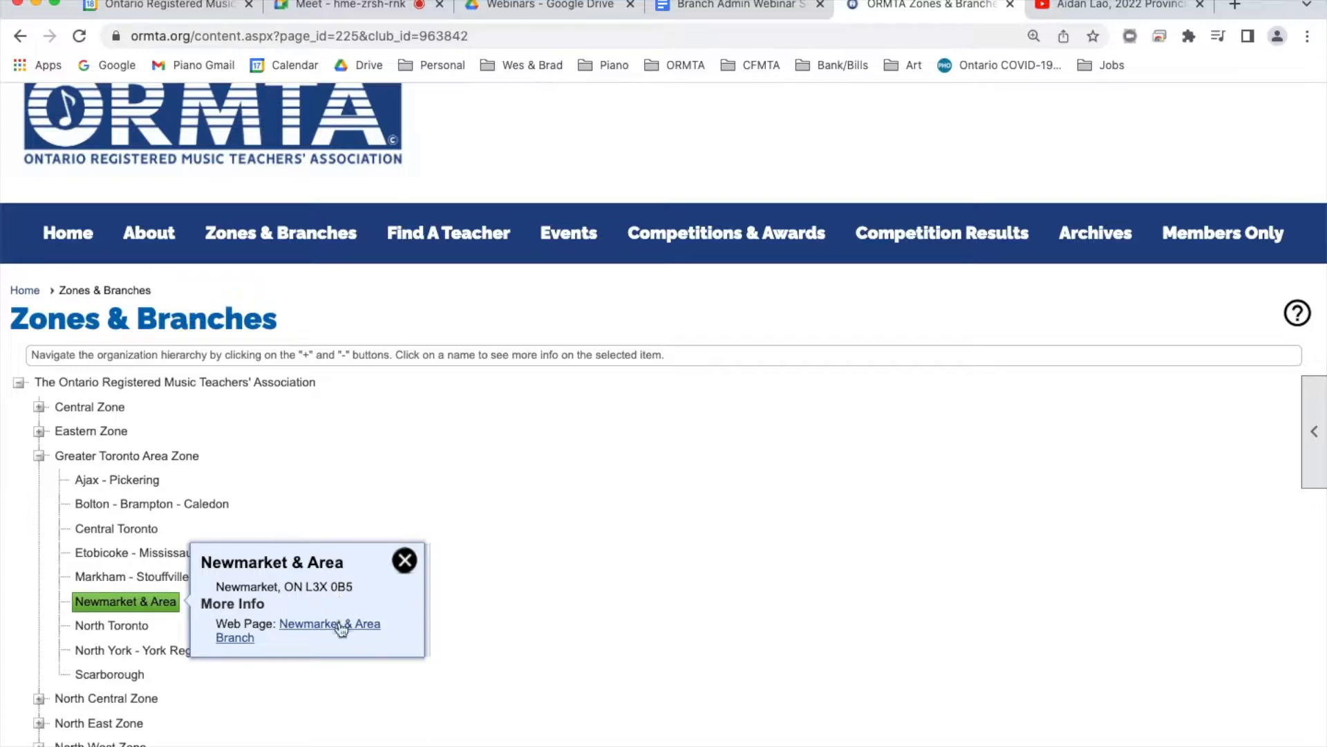
{"action": "left_click", "coordinate": [326, 635]}
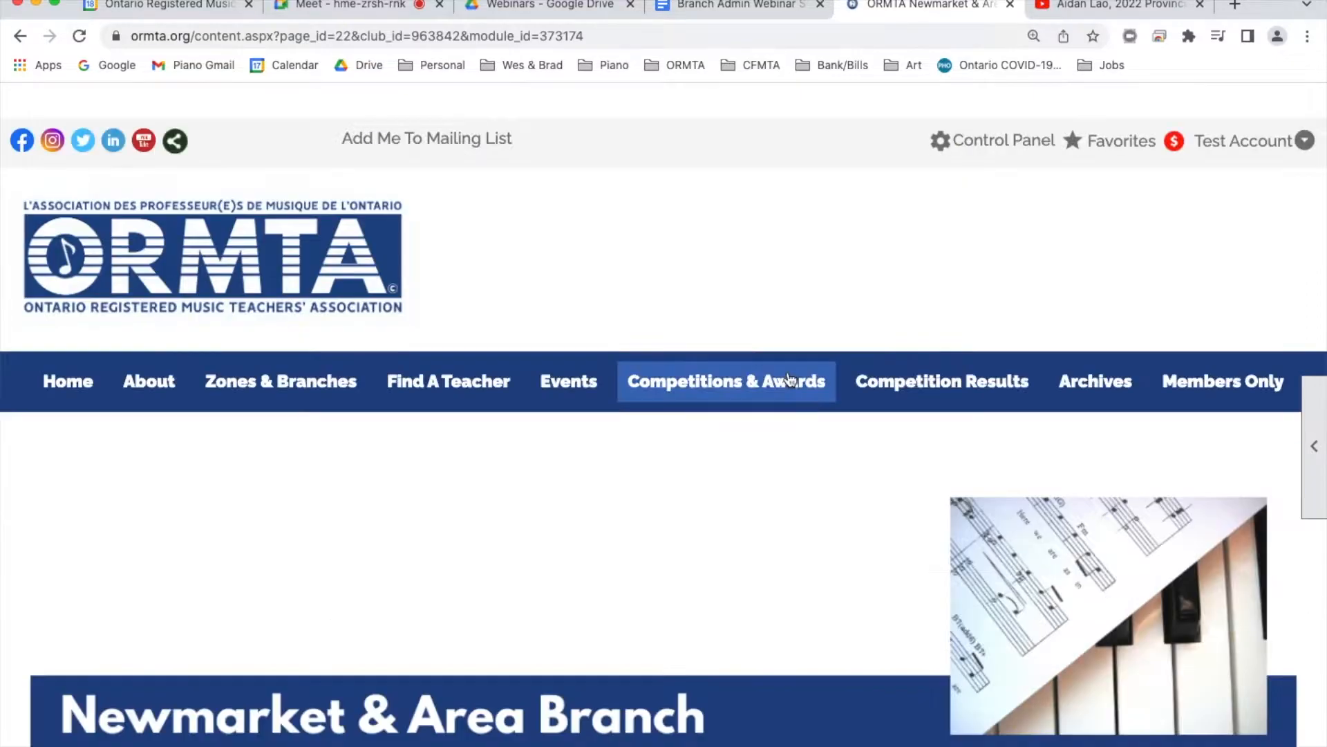
{"action": "mouse_move", "coordinate": [791, 376]}
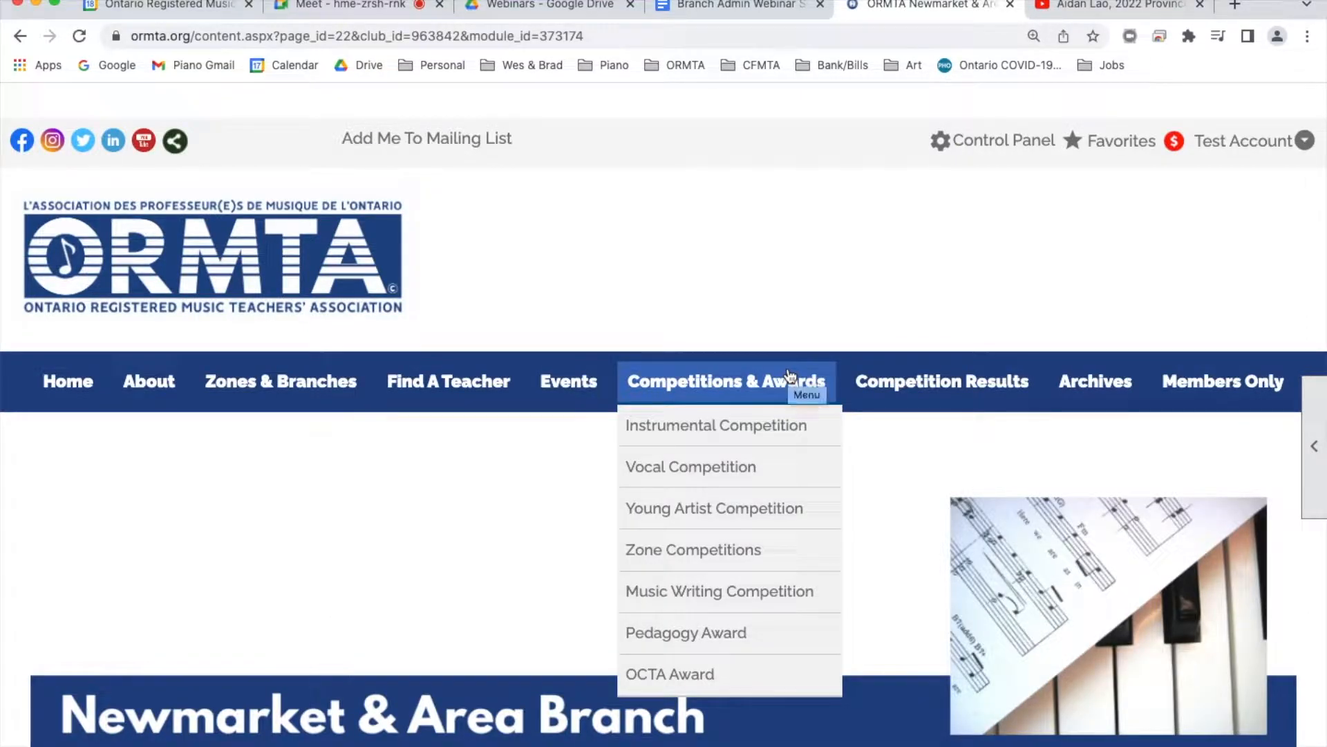
Open the Custom Page Manager from the site's Control Panel and display the list of custom pages
{"action": "left_click", "coordinate": [990, 150]}
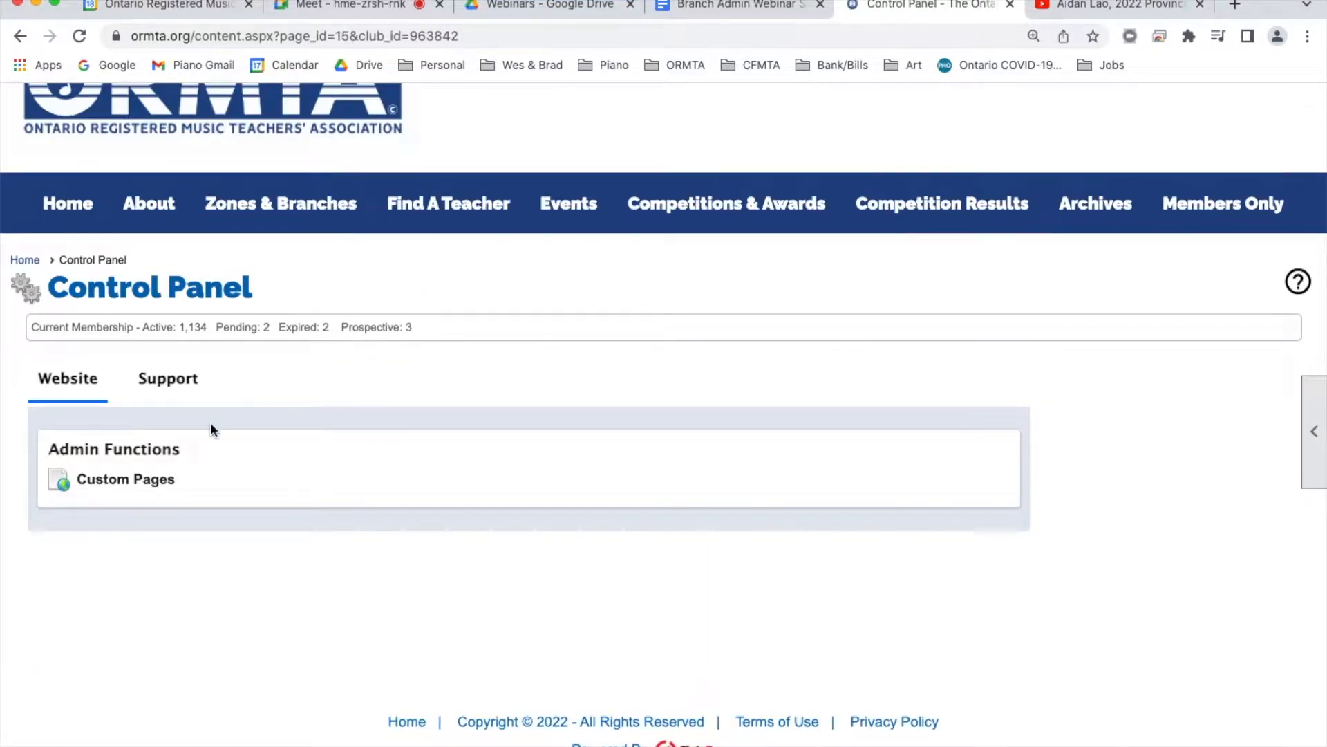
{"action": "left_click", "coordinate": [150, 485]}
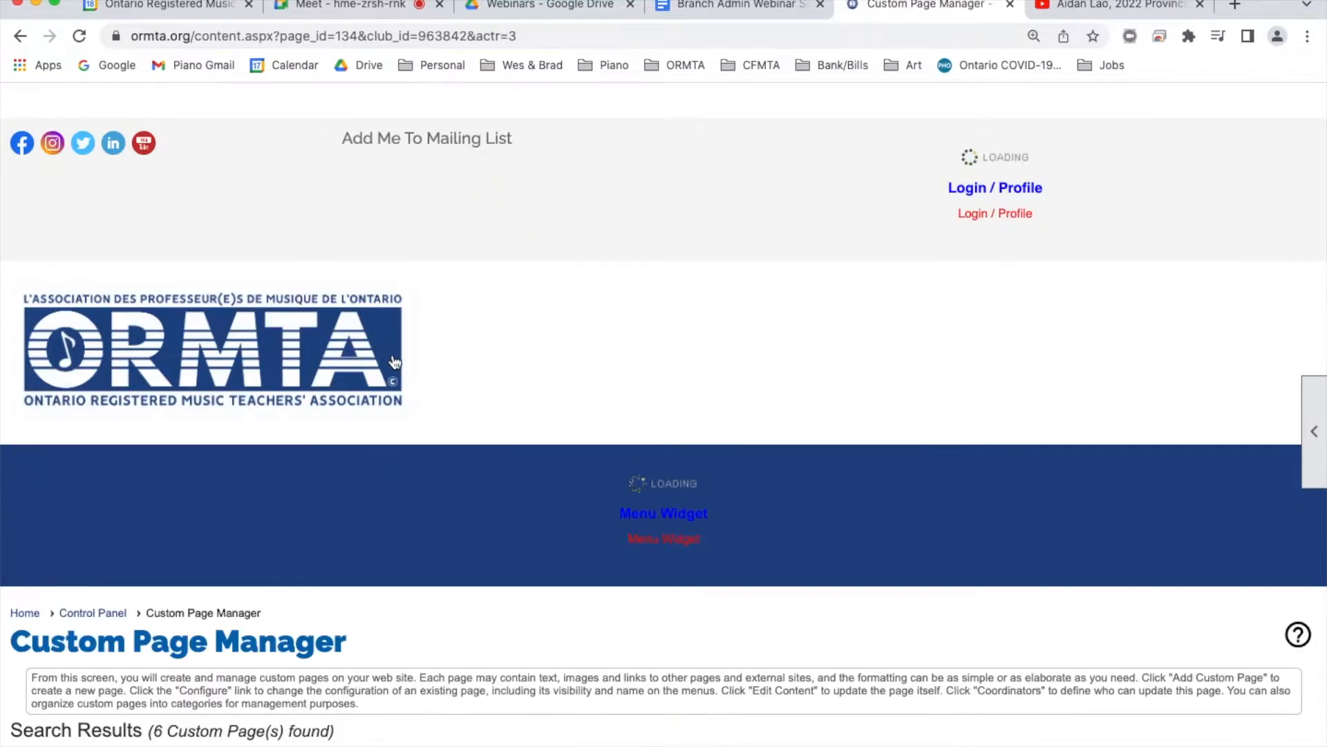
{"action": "scroll", "coordinate": [453, 347], "scroll_direction": "down", "scroll_amount": 5}
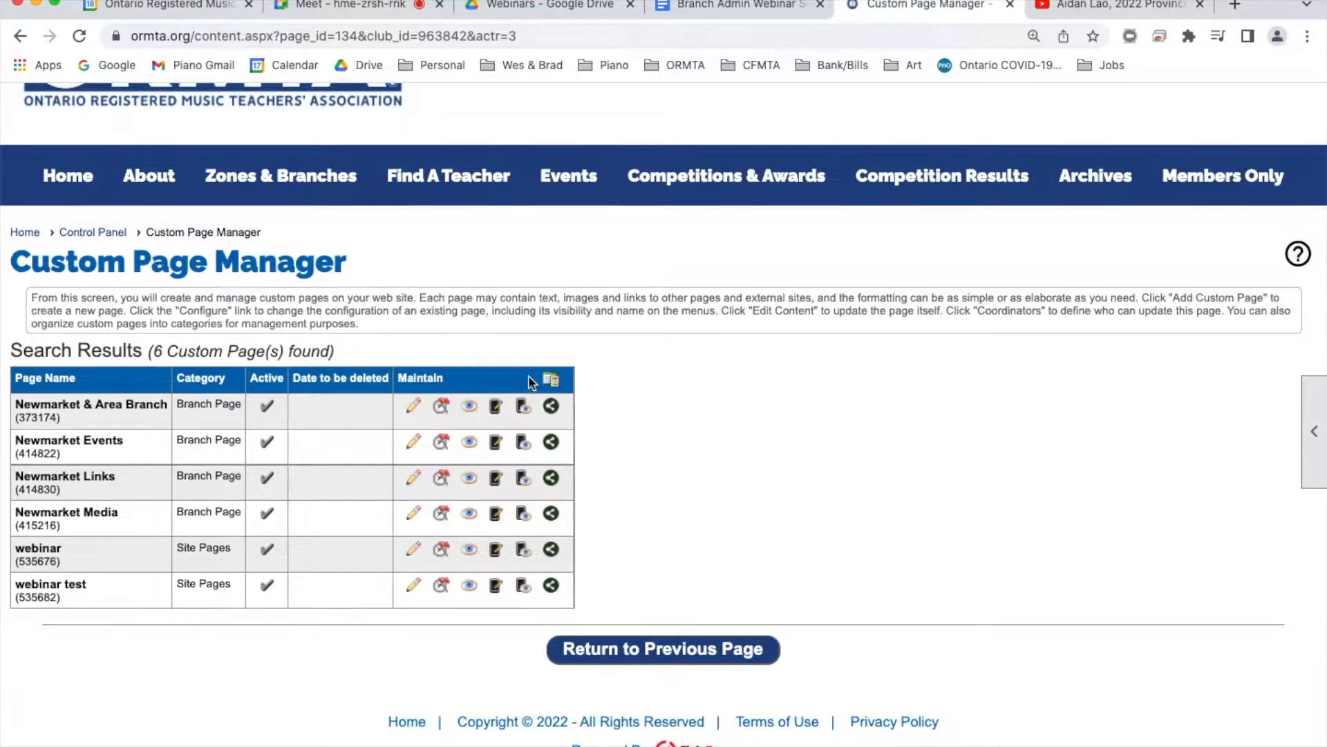
Open the context help on custom pages, read through the topic, and close it
{"action": "left_click", "coordinate": [550, 381]}
{"action": "left_click", "coordinate": [1298, 254]}
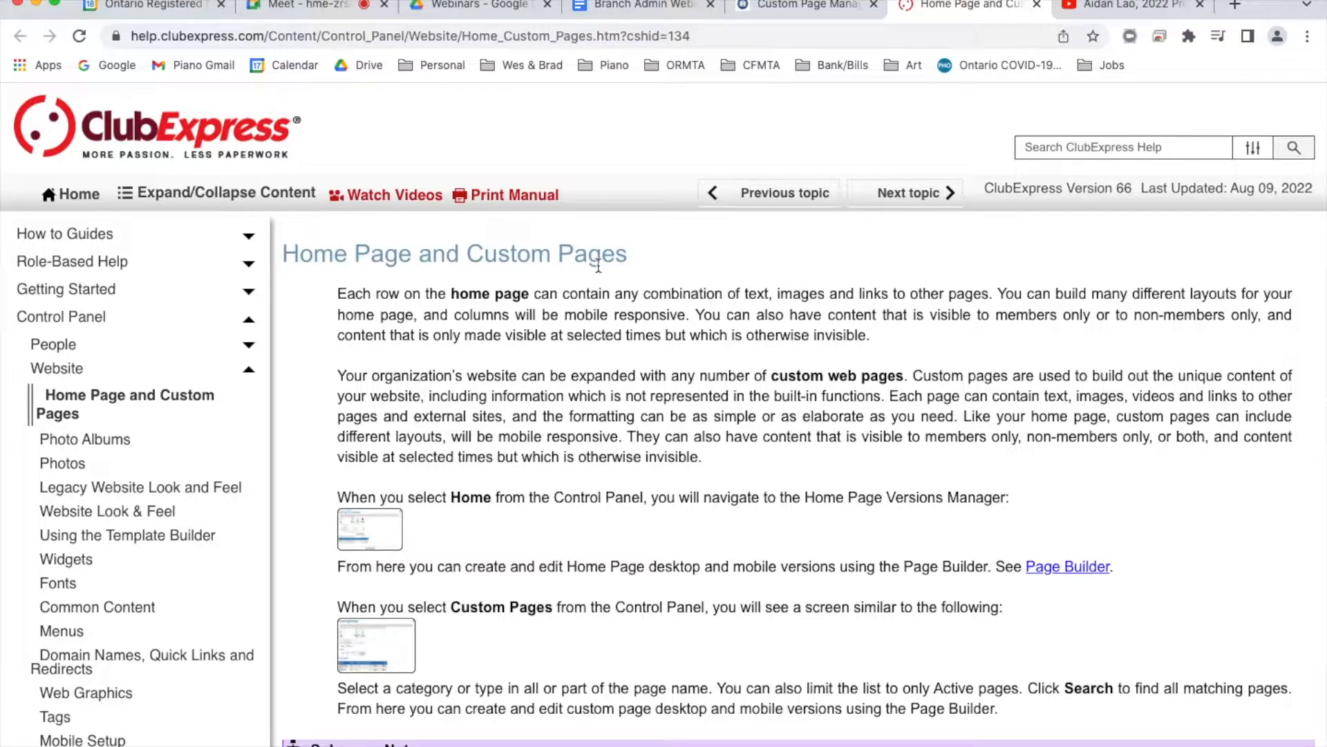
{"action": "scroll", "coordinate": [579, 454], "scroll_direction": "down", "scroll_amount": 3}
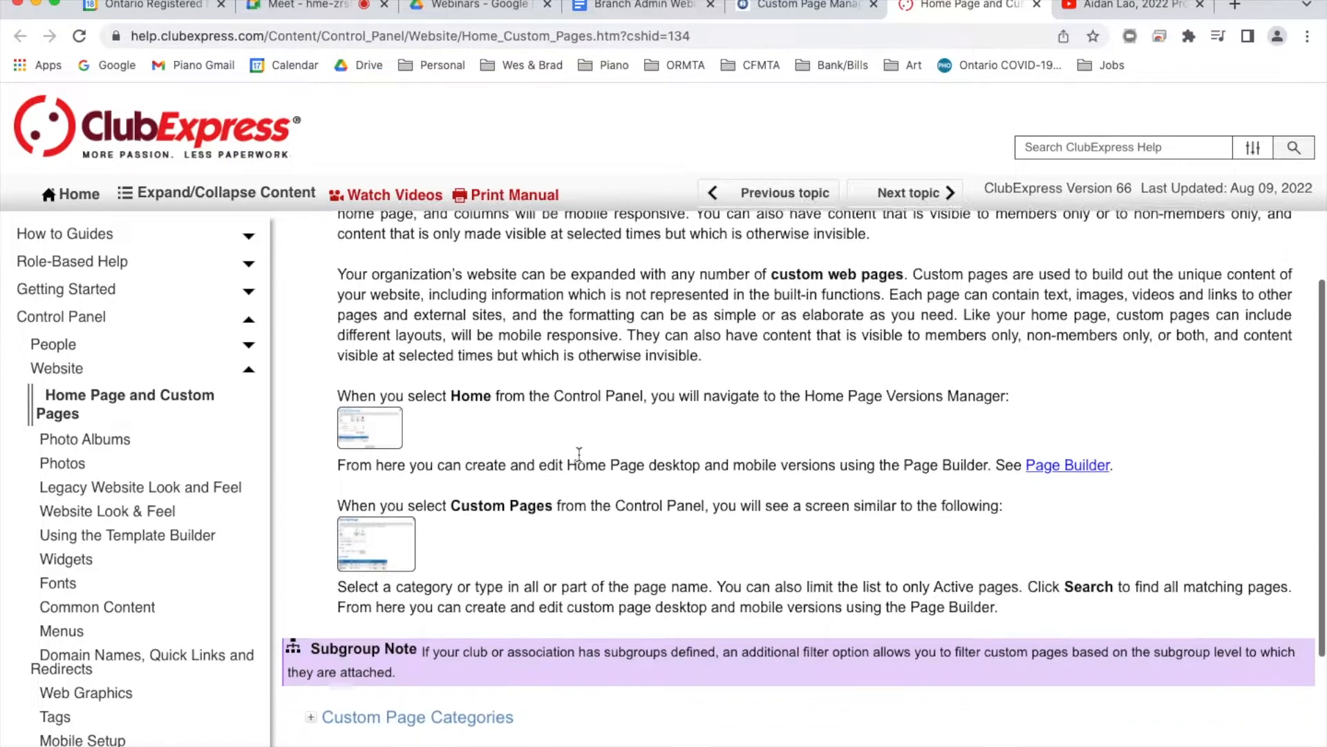
{"action": "scroll", "coordinate": [579, 454], "scroll_direction": "down", "scroll_amount": 1}
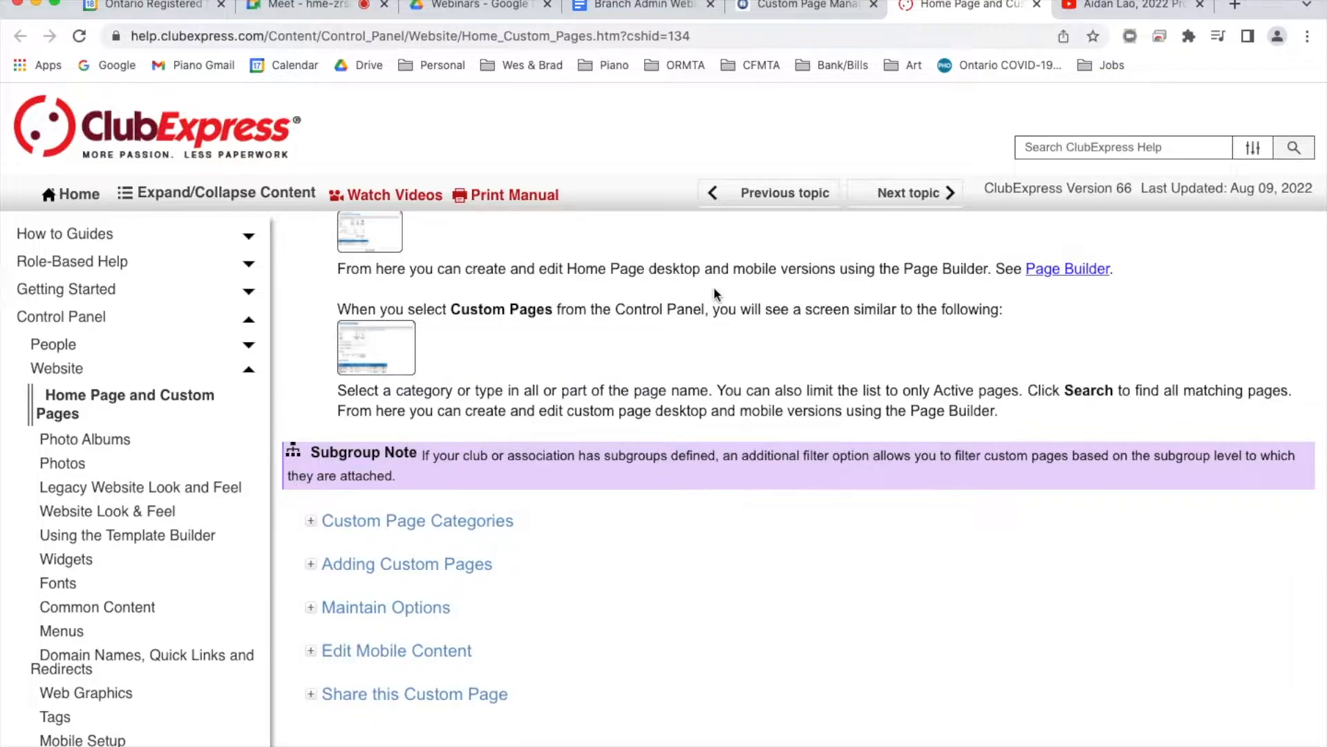
{"action": "scroll", "coordinate": [716, 294], "scroll_direction": "up", "scroll_amount": 3}
{"action": "scroll", "coordinate": [717, 294], "scroll_direction": "up", "scroll_amount": 1}
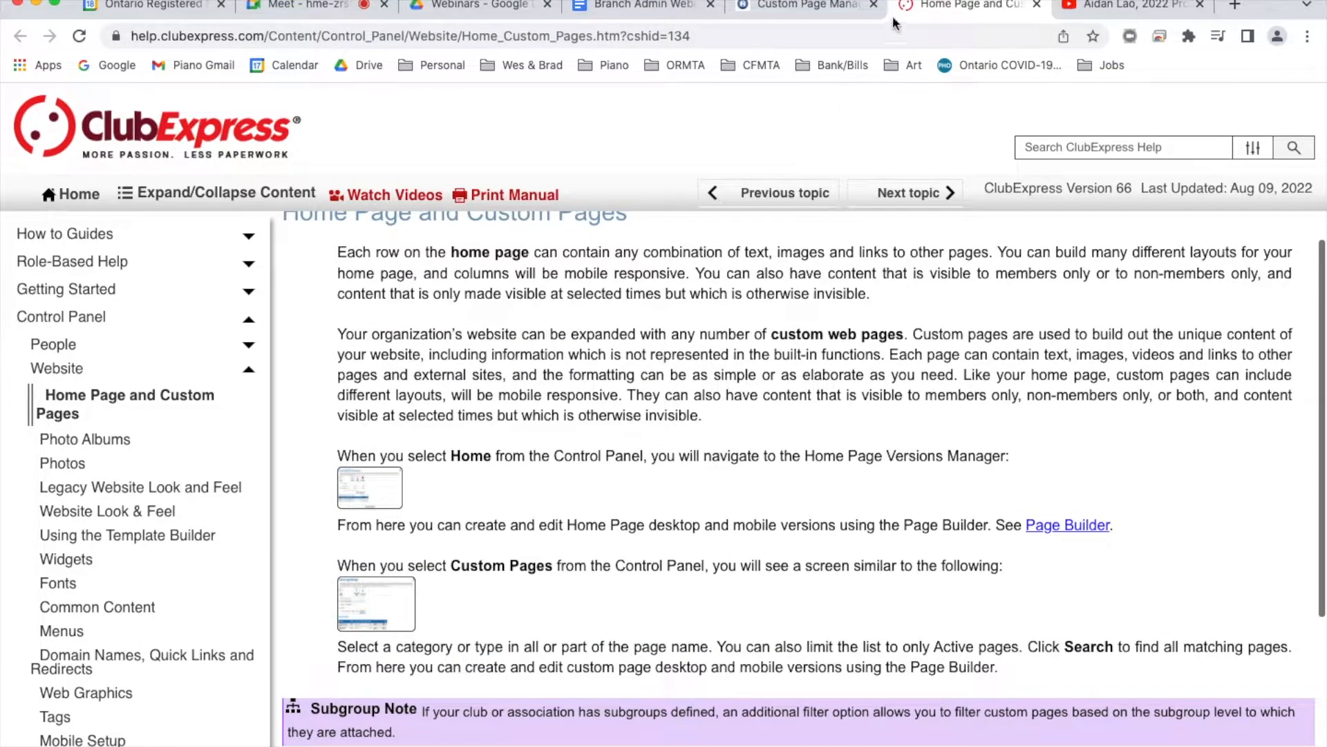
{"action": "left_click", "coordinate": [1037, 6]}
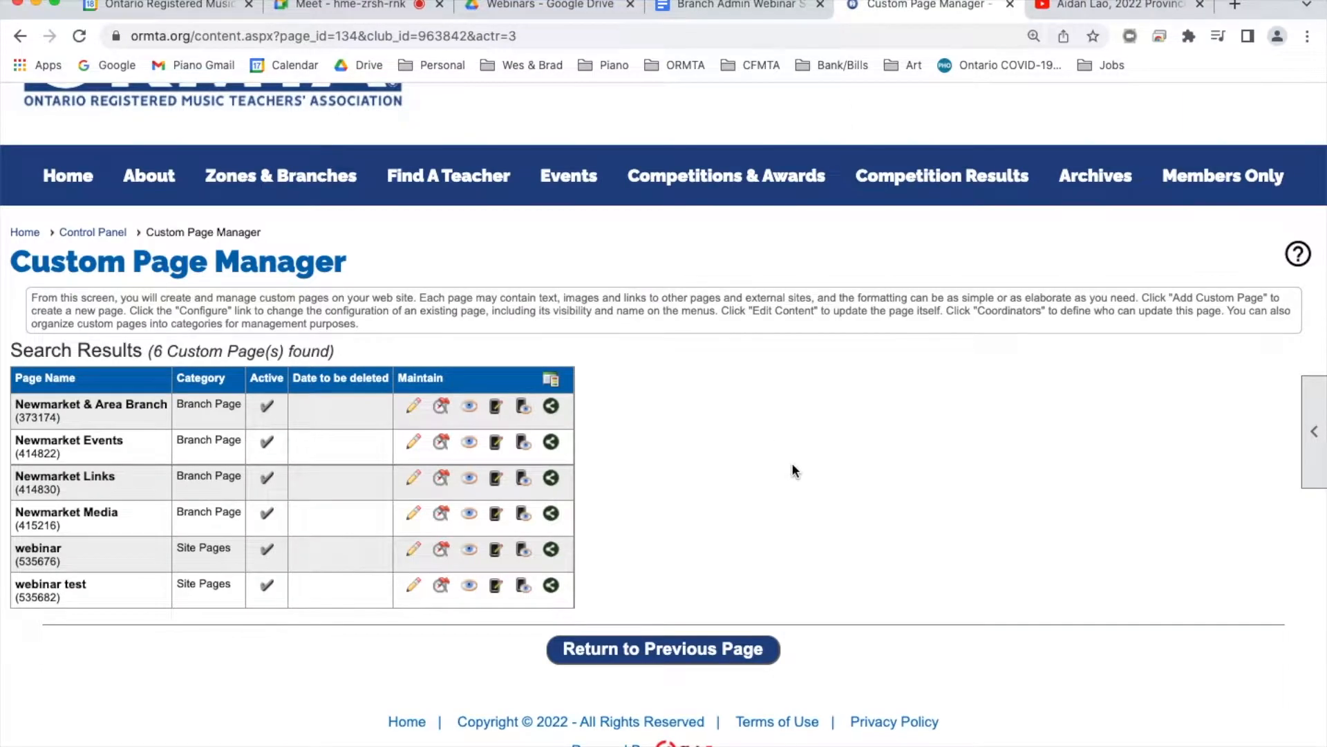
Review the Control Panel's support resources, expanding the Administrator Help manuals, and return to the website admin functions
{"action": "scroll", "coordinate": [667, 328], "scroll_direction": "up", "scroll_amount": 2}
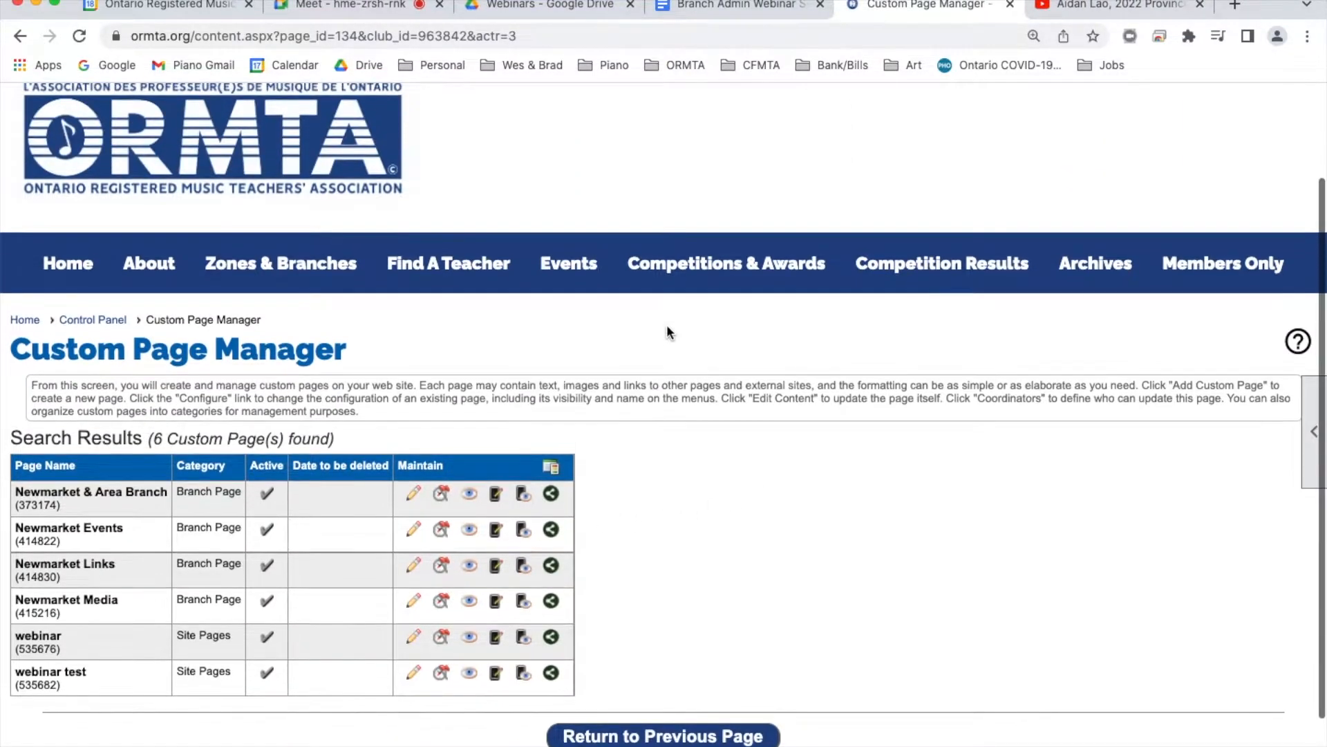
{"action": "scroll", "coordinate": [637, 342], "scroll_direction": "up", "scroll_amount": 1}
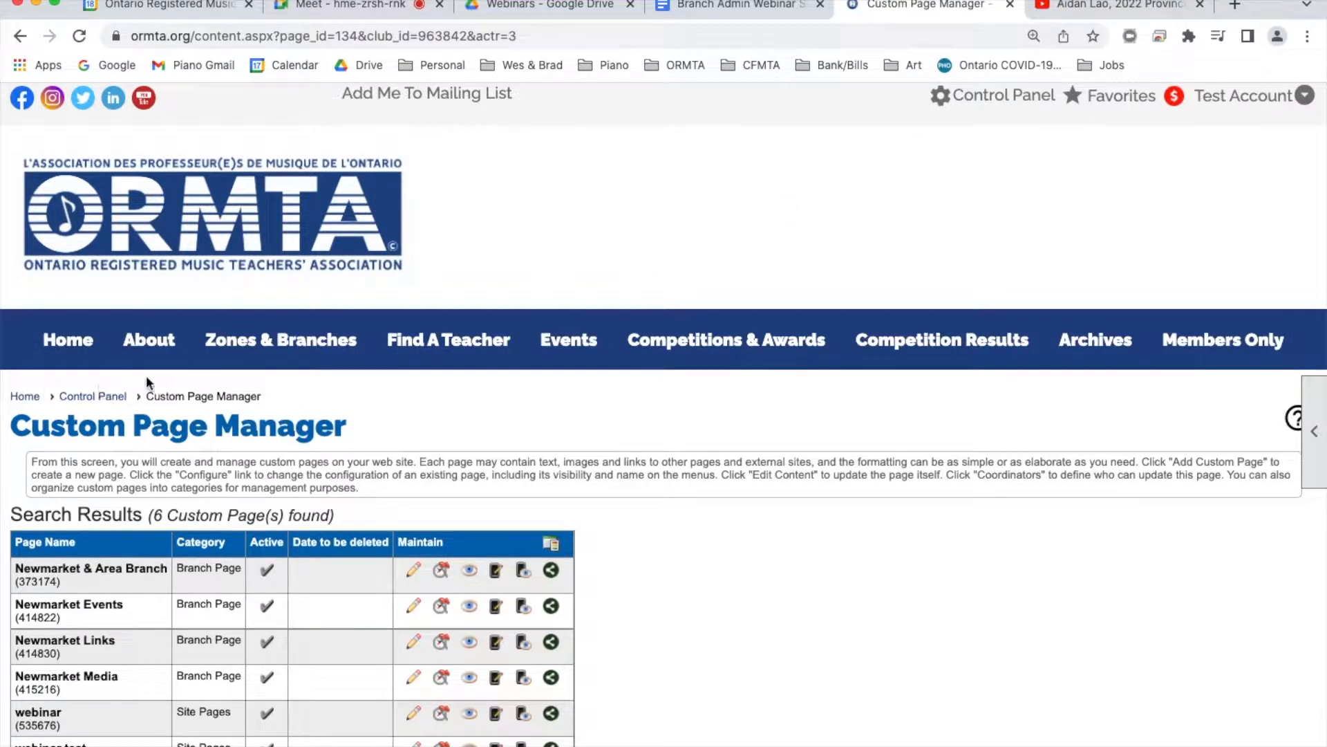
{"action": "left_click", "coordinate": [90, 395]}
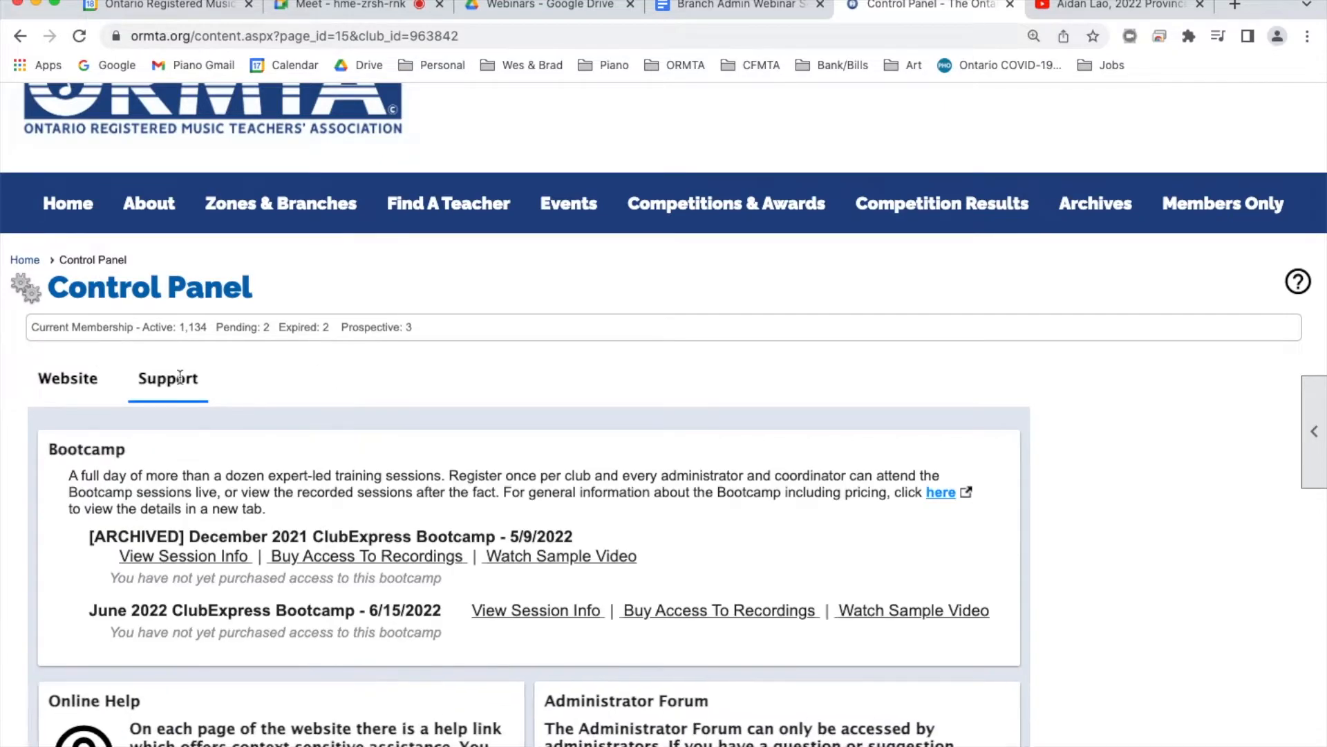
{"action": "scroll", "coordinate": [366, 370], "scroll_direction": "down", "scroll_amount": 5}
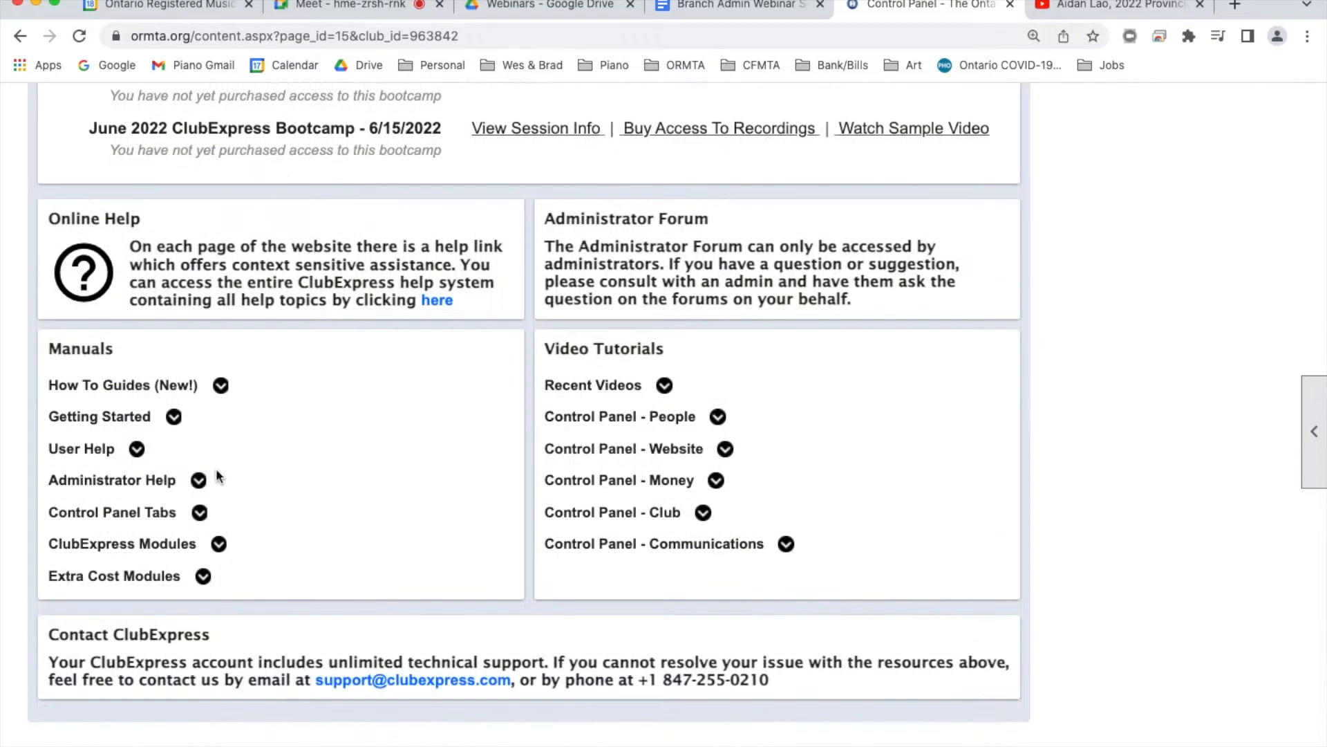
{"action": "left_click", "coordinate": [200, 481]}
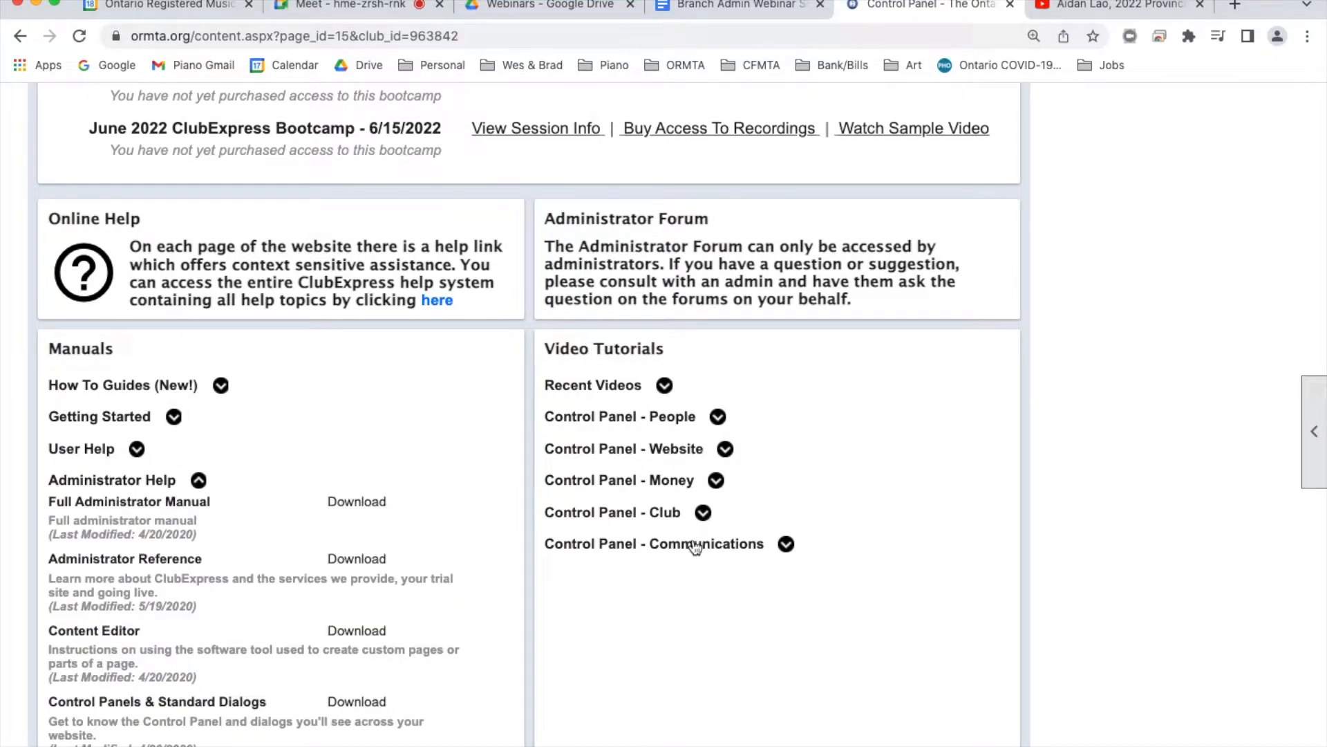
{"action": "scroll", "coordinate": [603, 585], "scroll_direction": "up", "scroll_amount": 4}
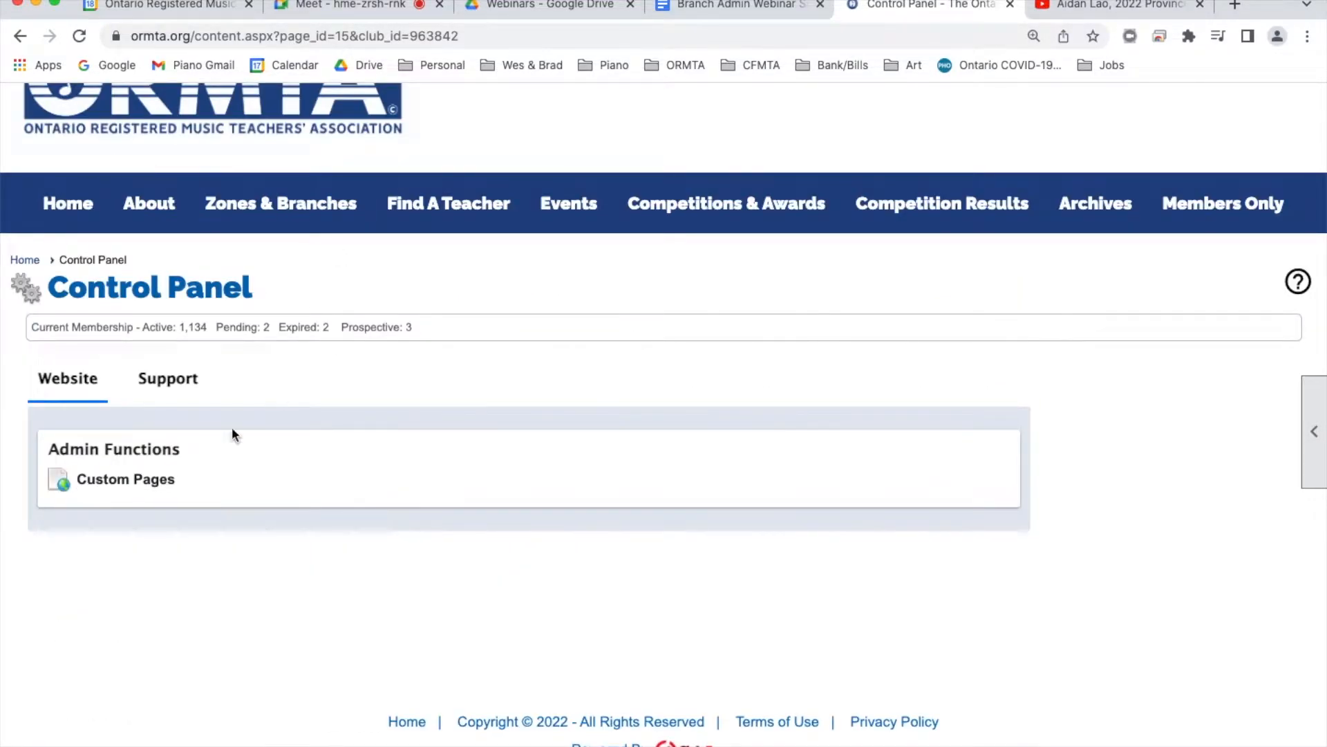
Open the custom page "webinar" for editing and bring up its Page Builder canvas
{"action": "left_click", "coordinate": [161, 483]}
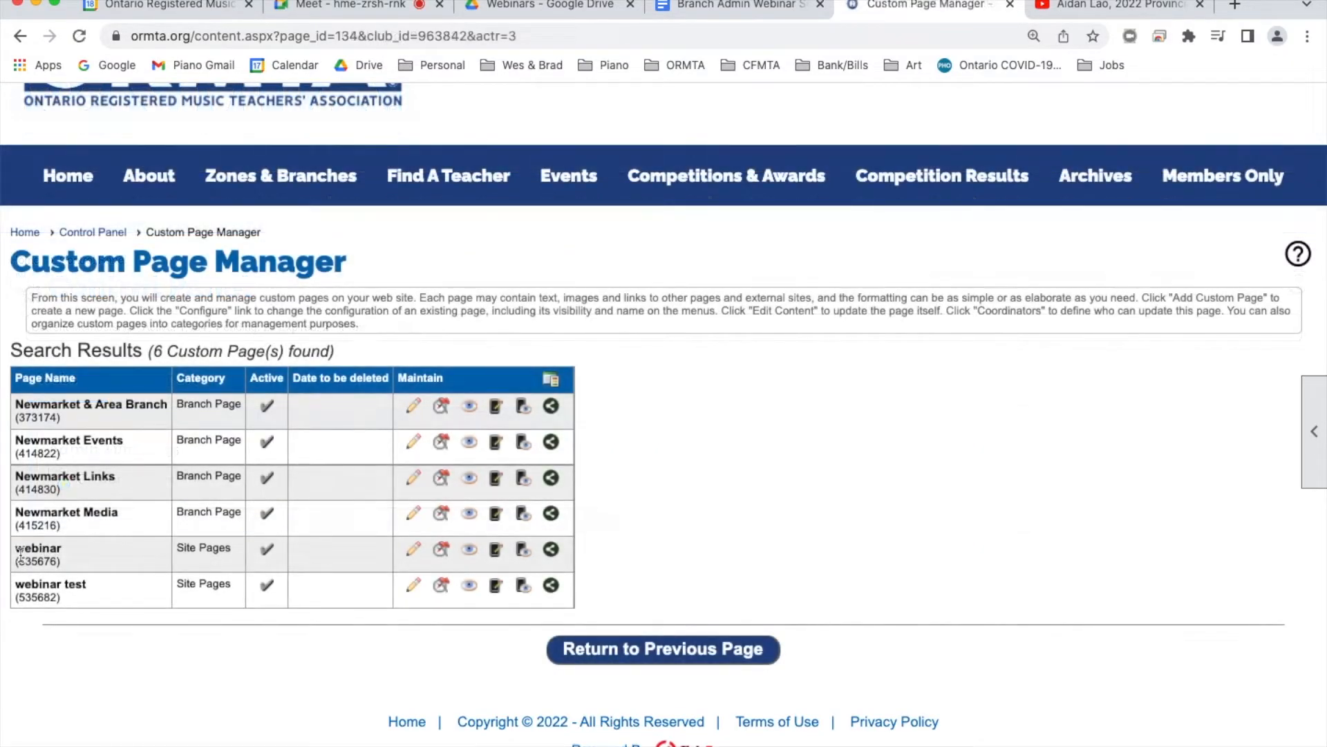
{"action": "left_click", "coordinate": [414, 552]}
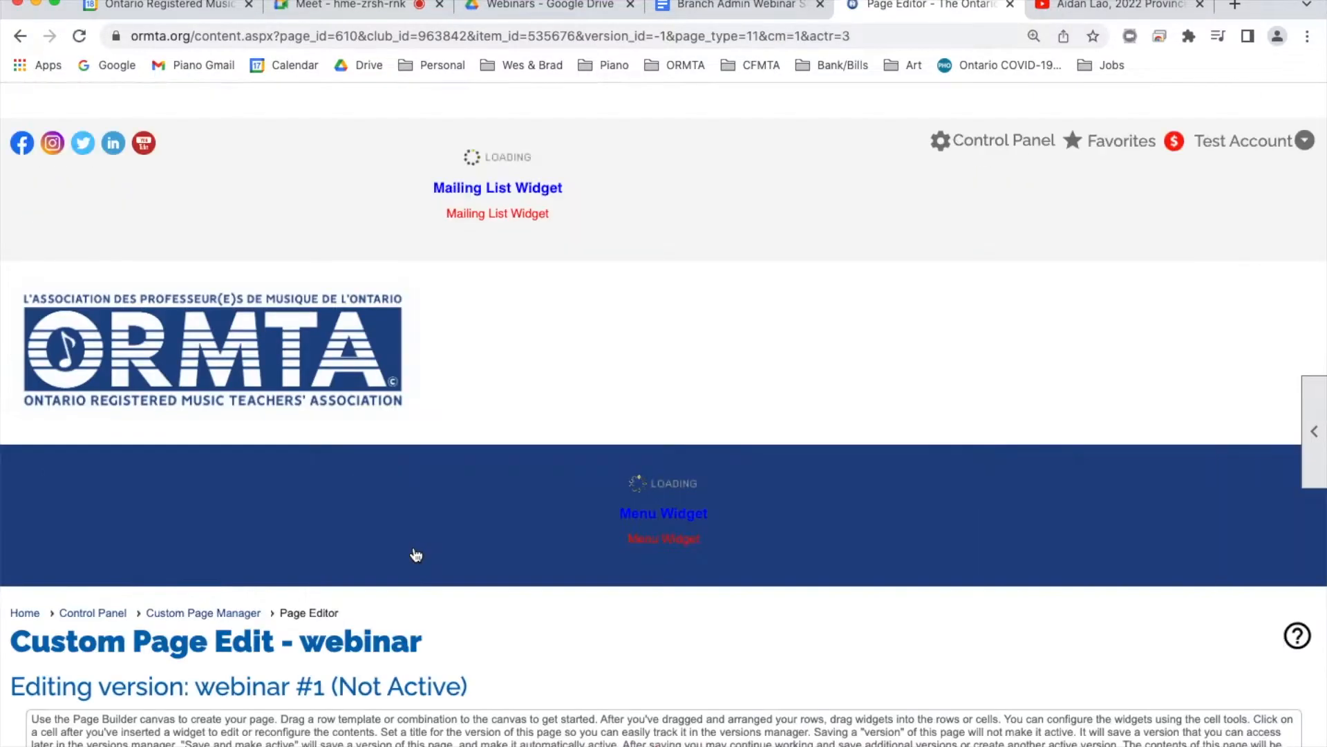
{"action": "scroll", "coordinate": [757, 413], "scroll_direction": "down", "scroll_amount": 5}
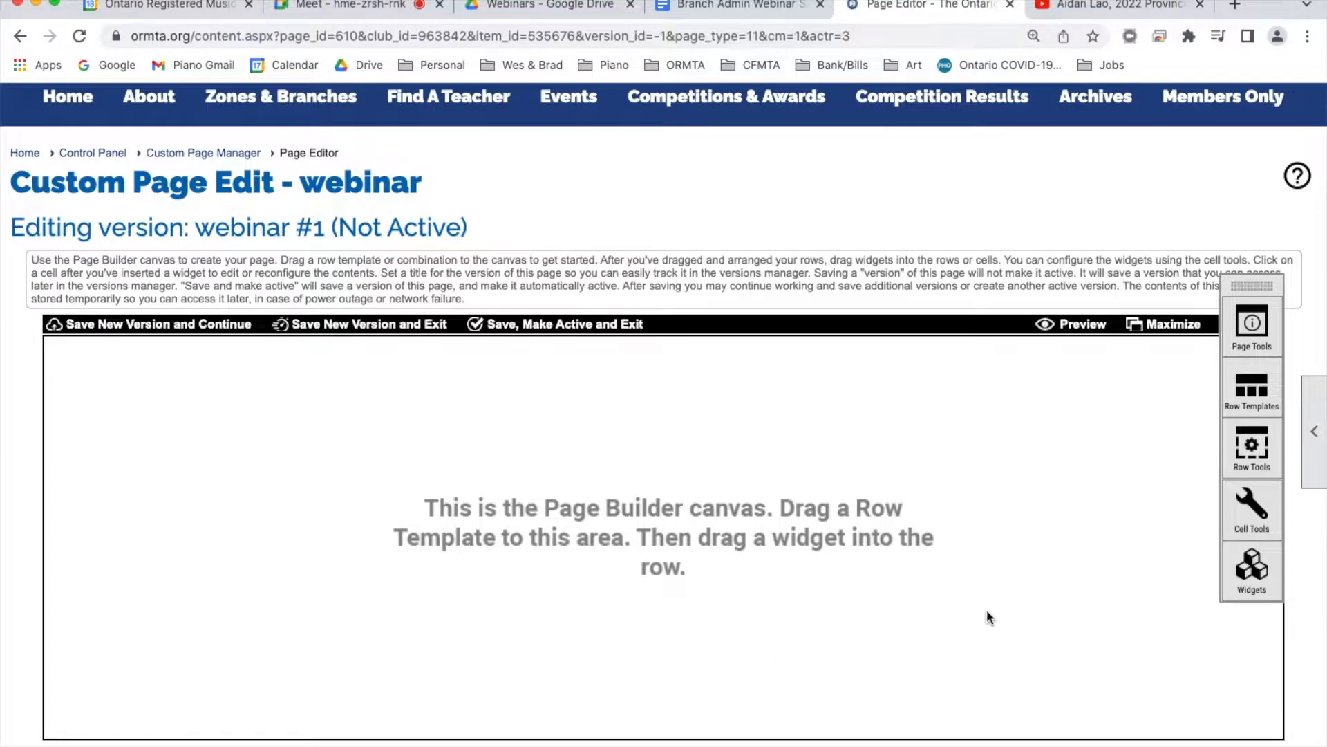
{"action": "scroll", "coordinate": [579, 415], "scroll_direction": "up", "scroll_amount": 3}
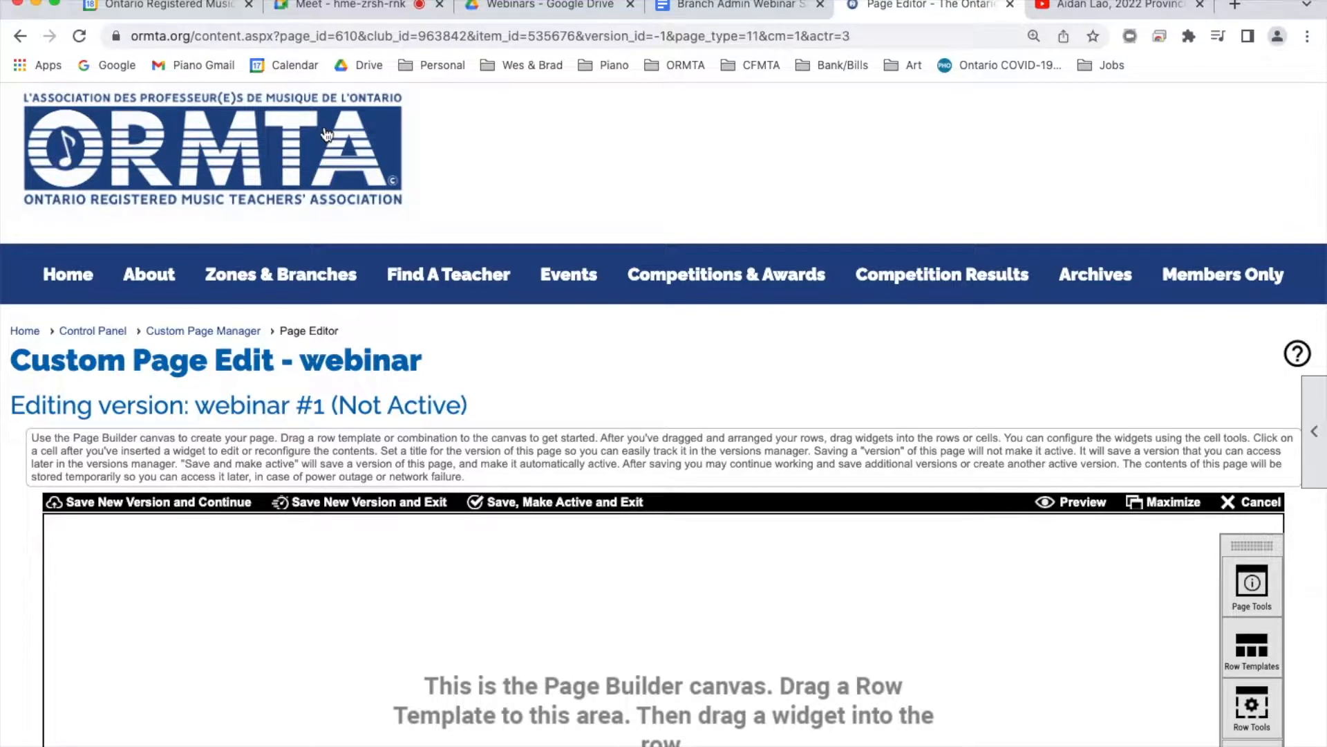
{"action": "scroll", "coordinate": [680, 397], "scroll_direction": "down", "scroll_amount": 4}
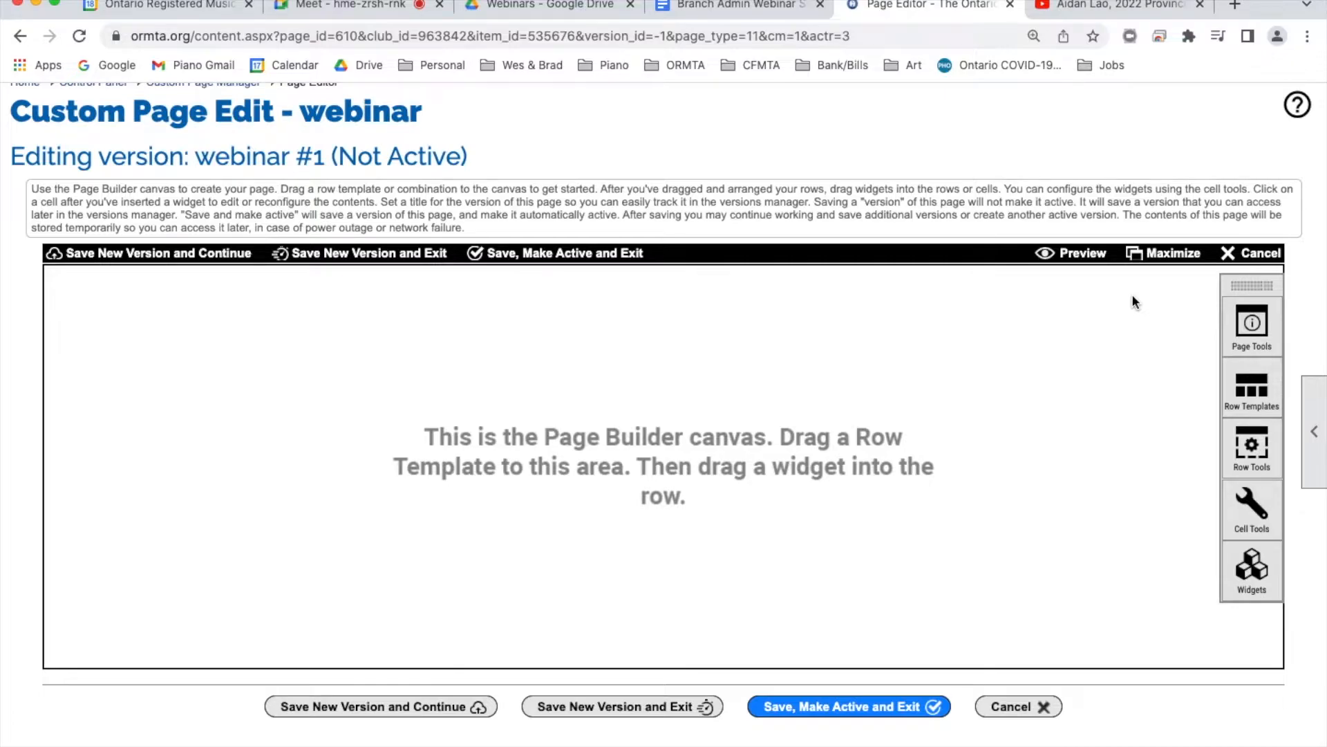
Browse the blank and combination row templates and add a blank 50/50 row to the empty canvas
{"action": "left_click", "coordinate": [1250, 385]}
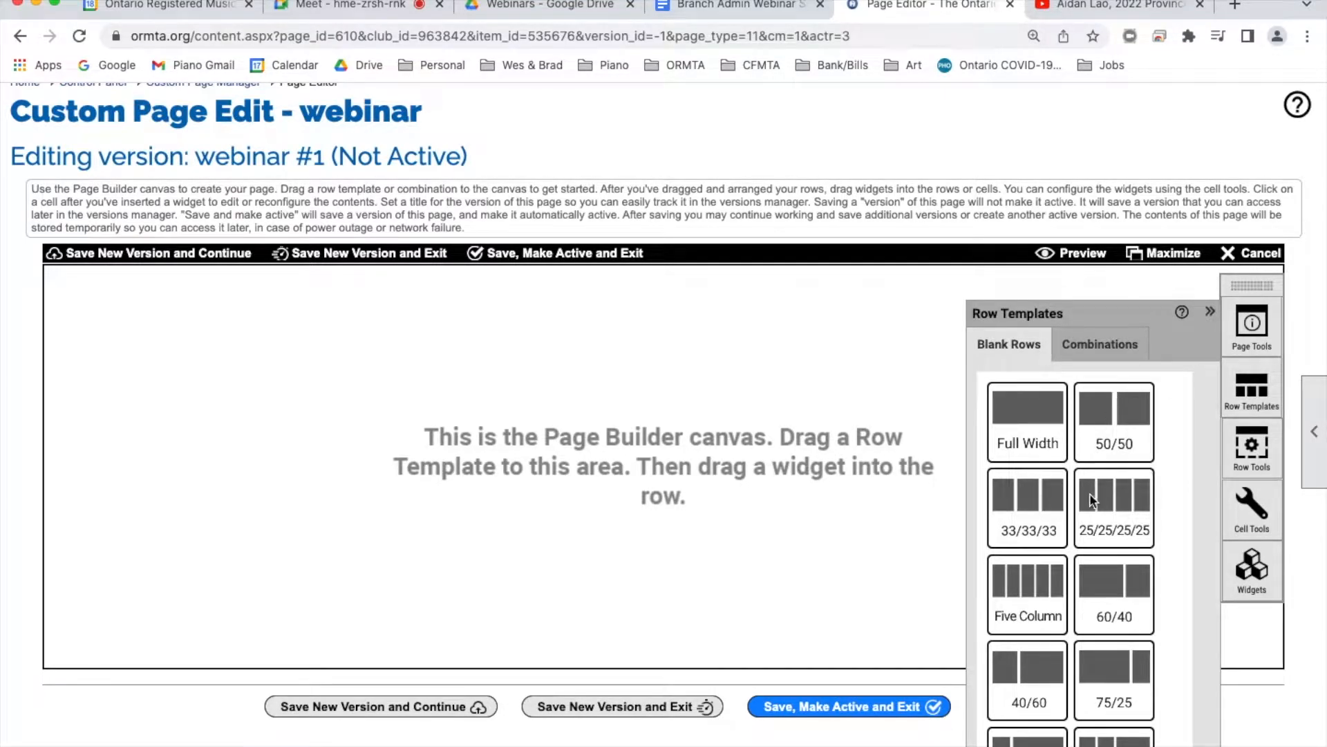
{"action": "scroll", "coordinate": [1099, 622], "scroll_direction": "down", "scroll_amount": 1}
{"action": "scroll", "coordinate": [1099, 620], "scroll_direction": "down", "scroll_amount": 1}
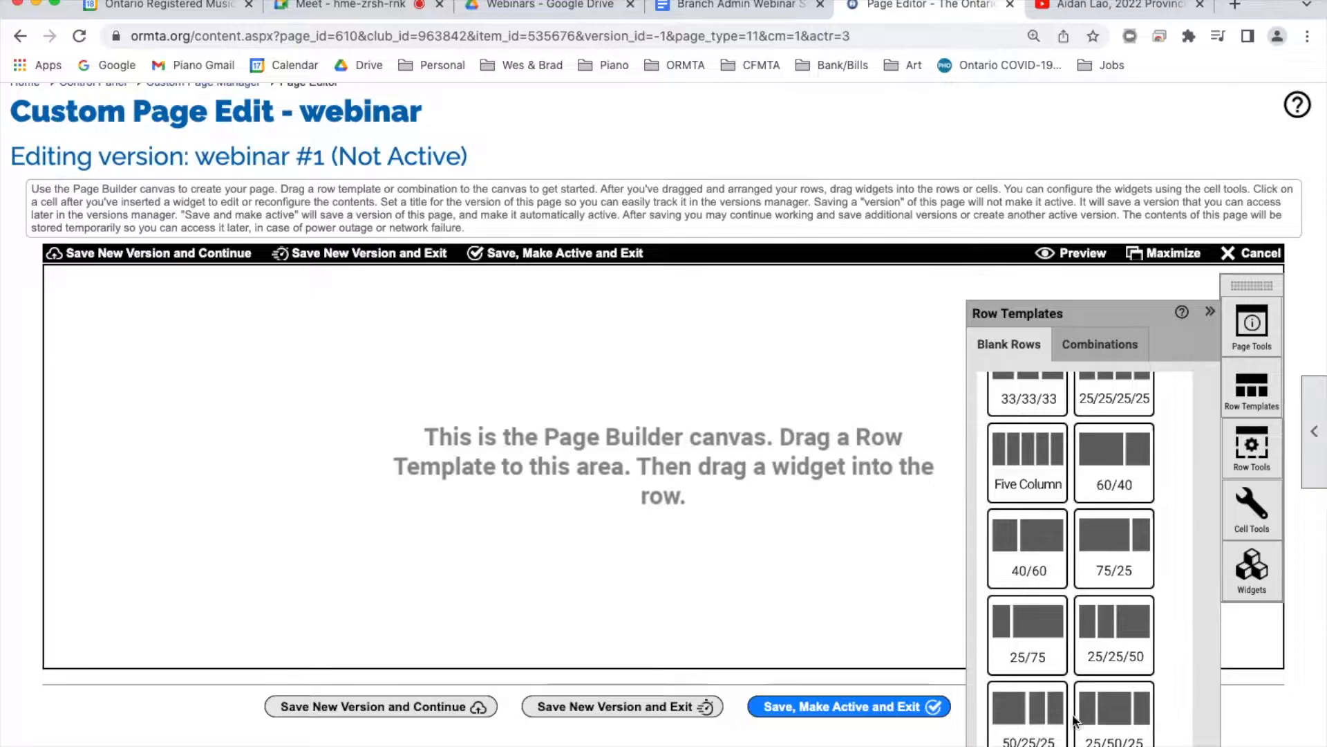
{"action": "scroll", "coordinate": [1137, 450], "scroll_direction": "up", "scroll_amount": 2}
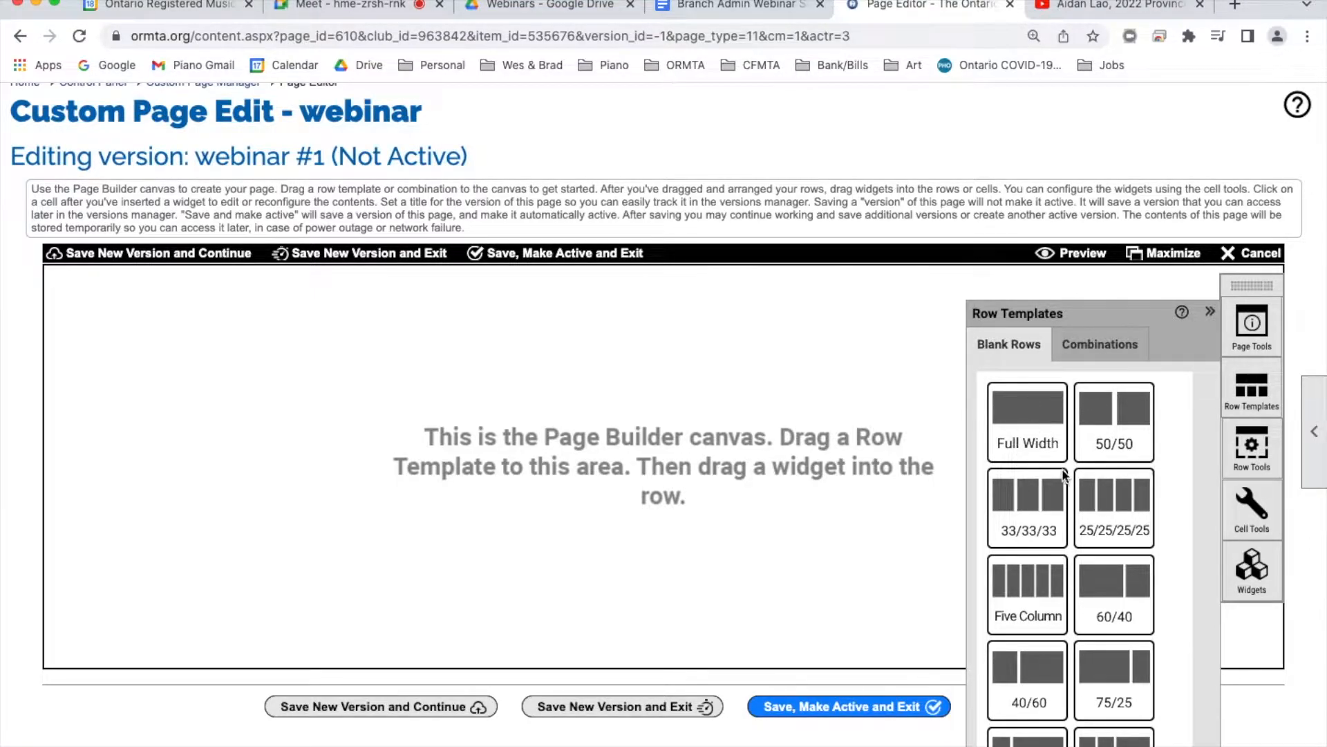
{"action": "left_click", "coordinate": [1095, 354]}
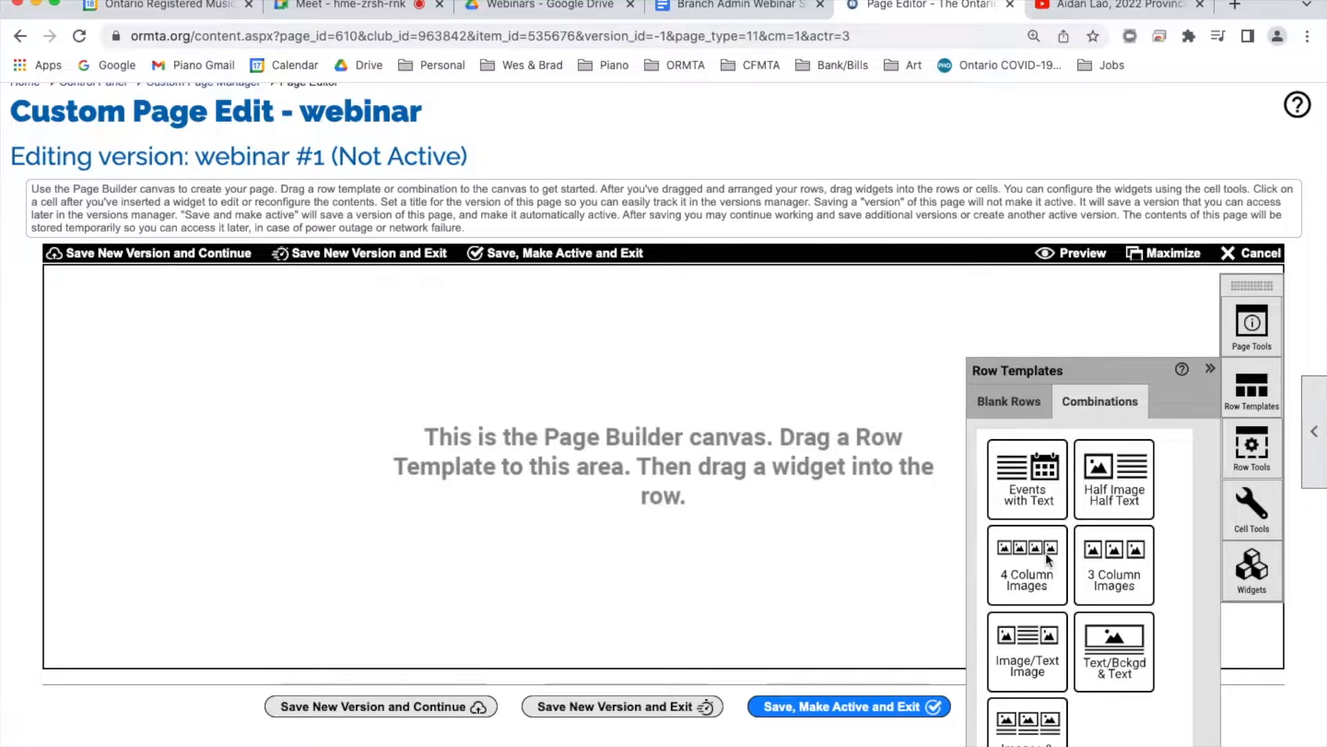
{"action": "left_click", "coordinate": [1027, 411]}
{"action": "left_click_drag", "start_coordinate": [1123, 477], "coordinate": [132, 337]}
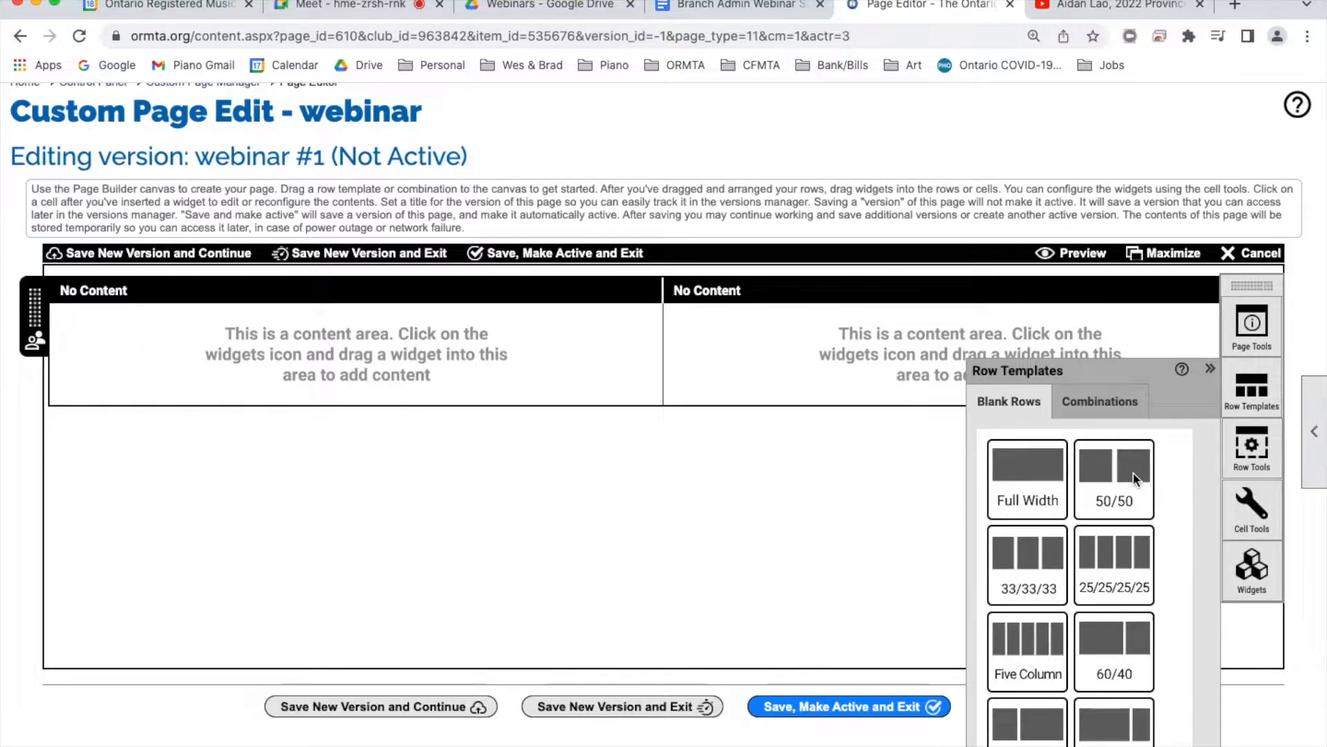
Add a second blank 50/50 row beneath the existing row on the canvas
{"action": "left_click_drag", "start_coordinate": [1136, 477], "coordinate": [213, 448]}
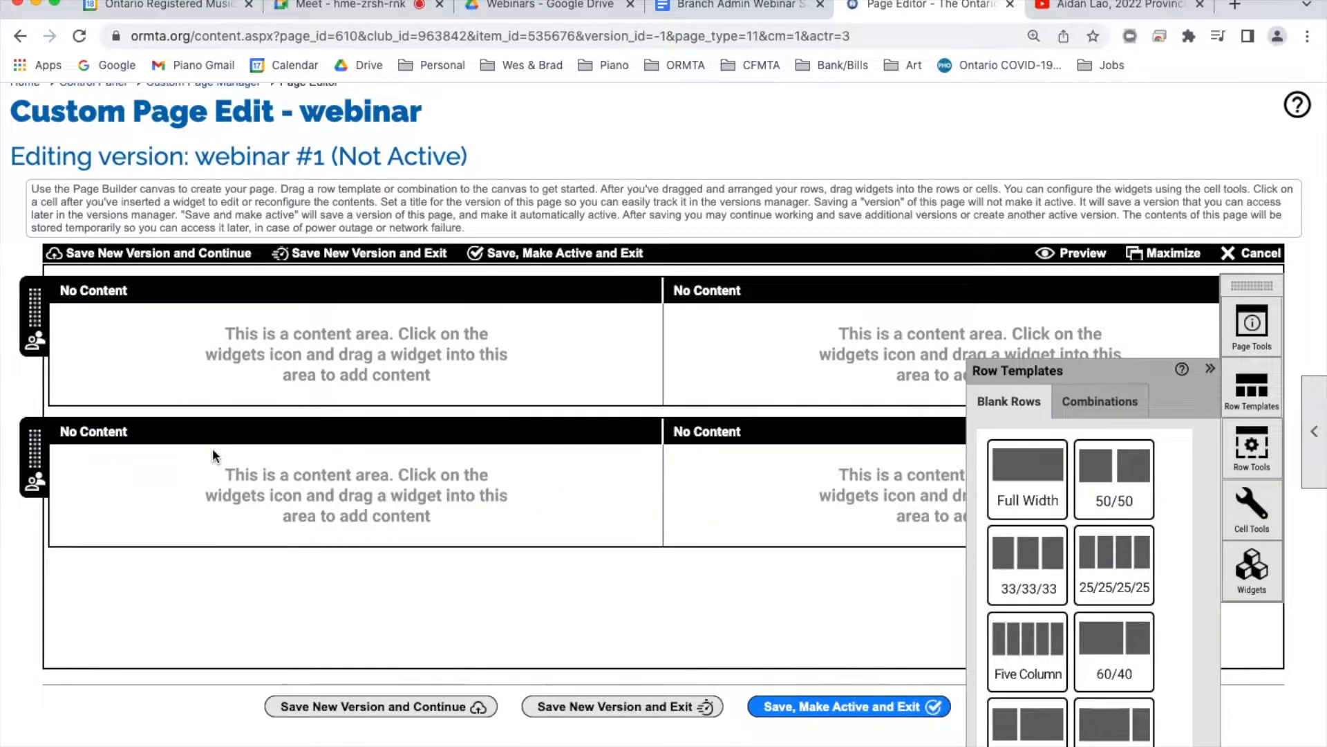
Cycle the first row's visibility through Public Only and Members Only back to Everyone, and review its visibility options
{"action": "left_click", "coordinate": [35, 342]}
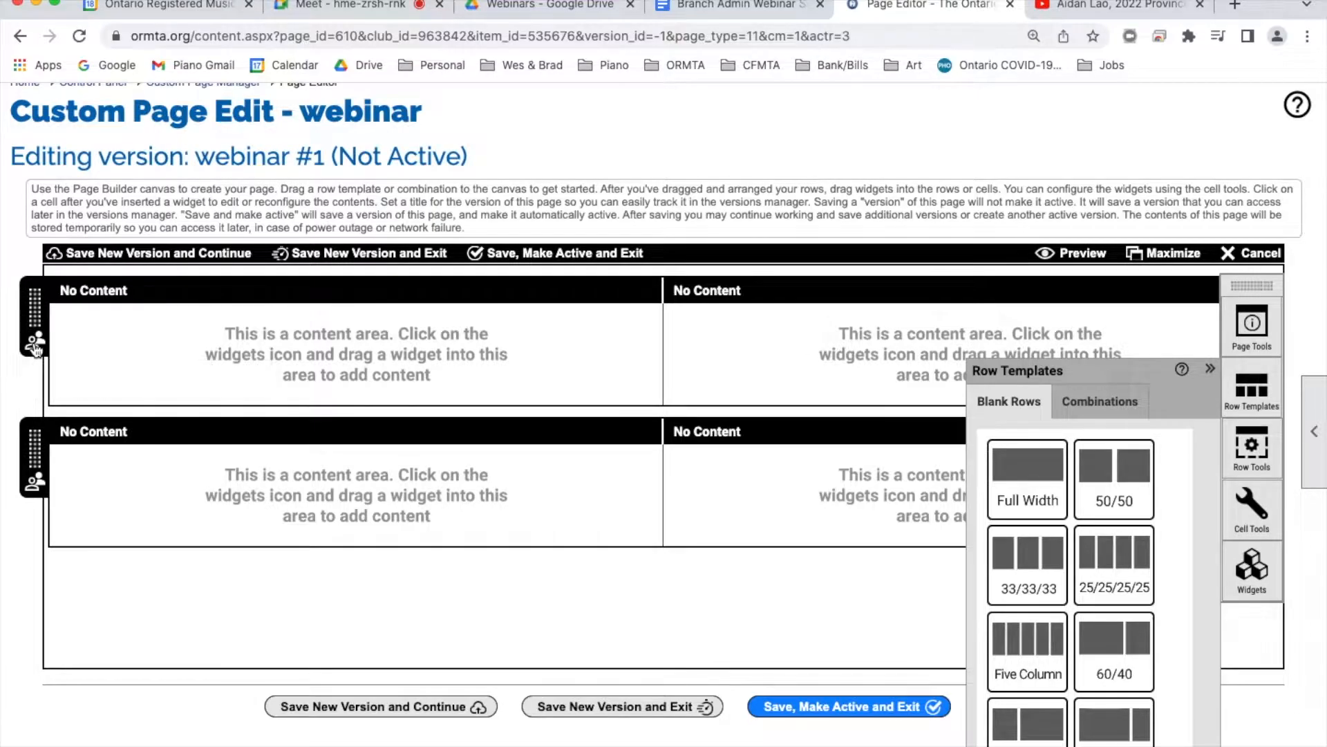
{"action": "left_click", "coordinate": [34, 341]}
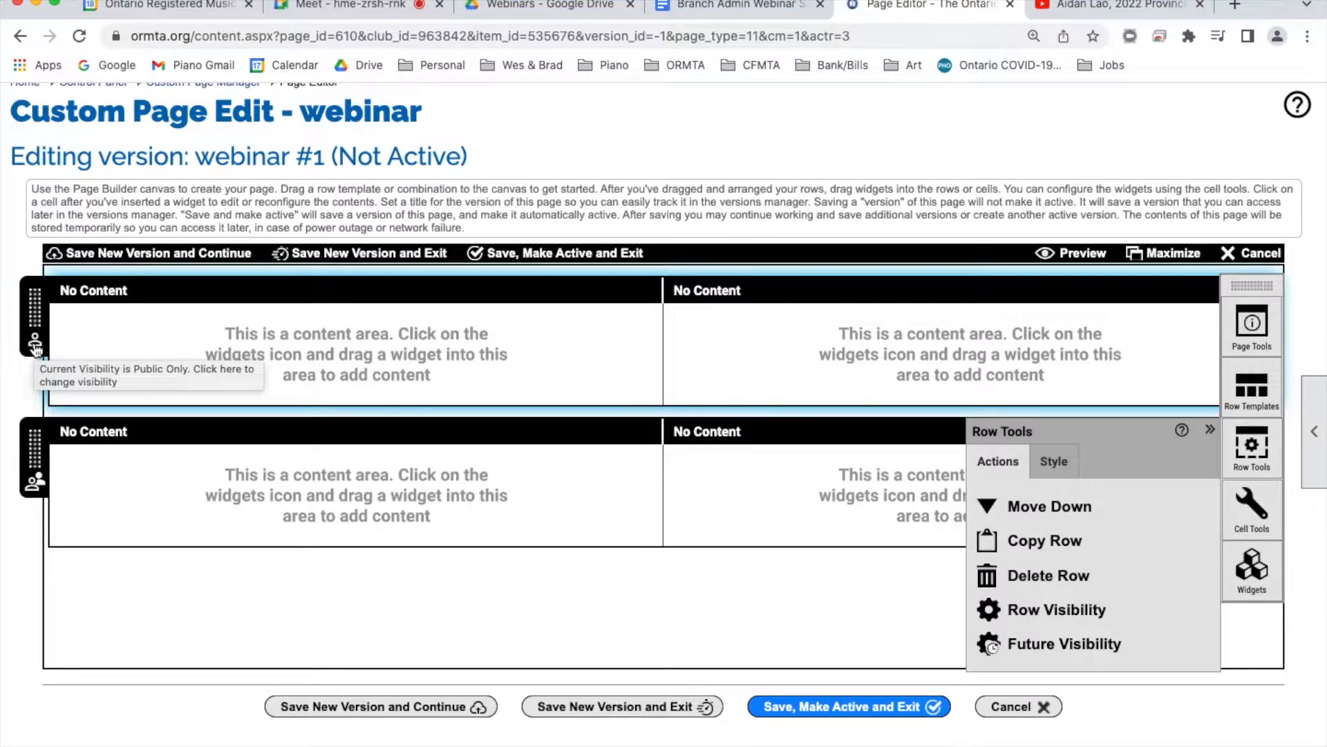
{"action": "left_click", "coordinate": [35, 345]}
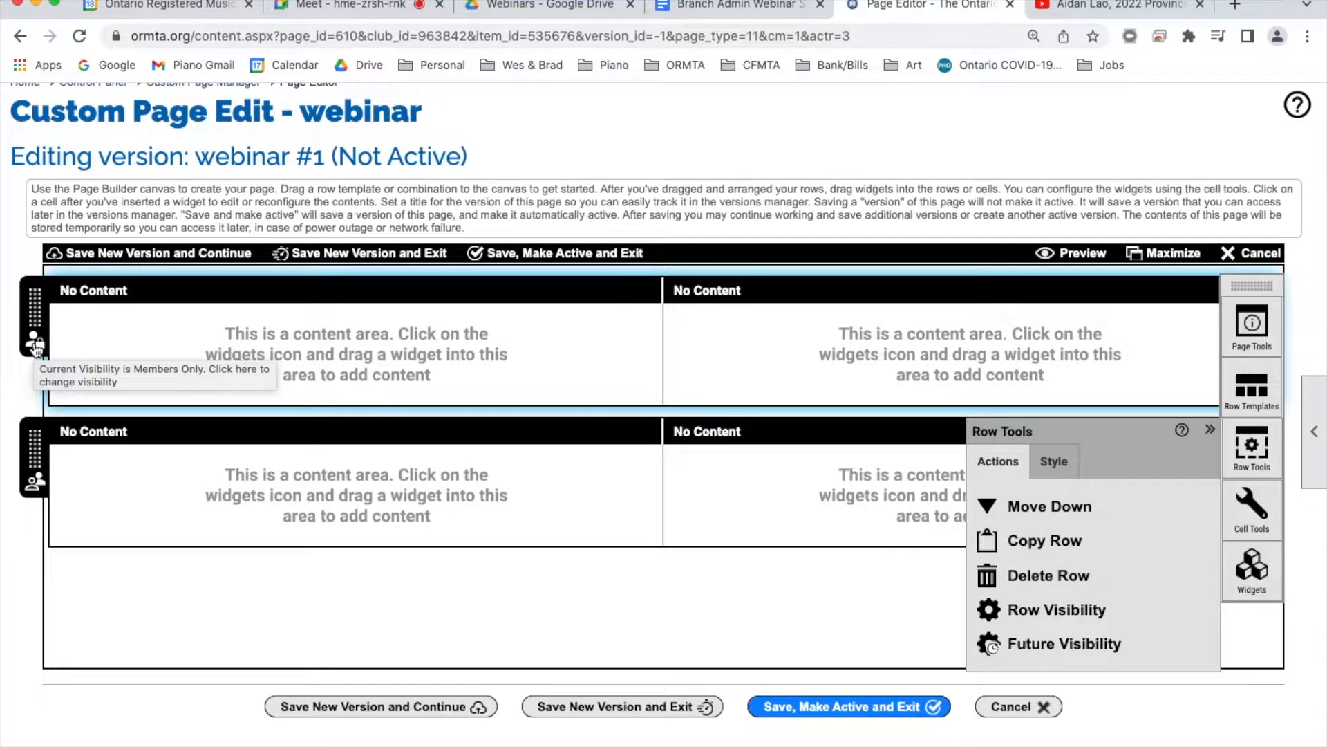
{"action": "left_click", "coordinate": [36, 347]}
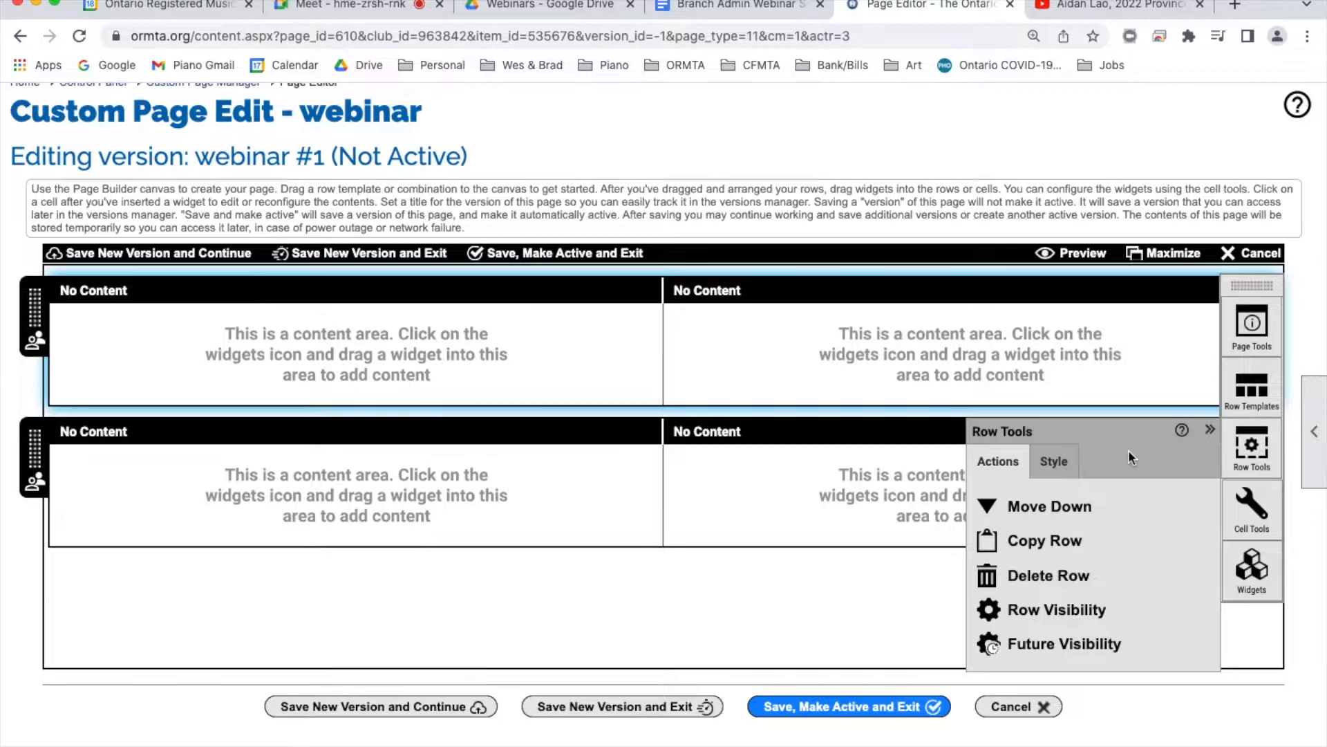
{"action": "left_click", "coordinate": [1033, 611]}
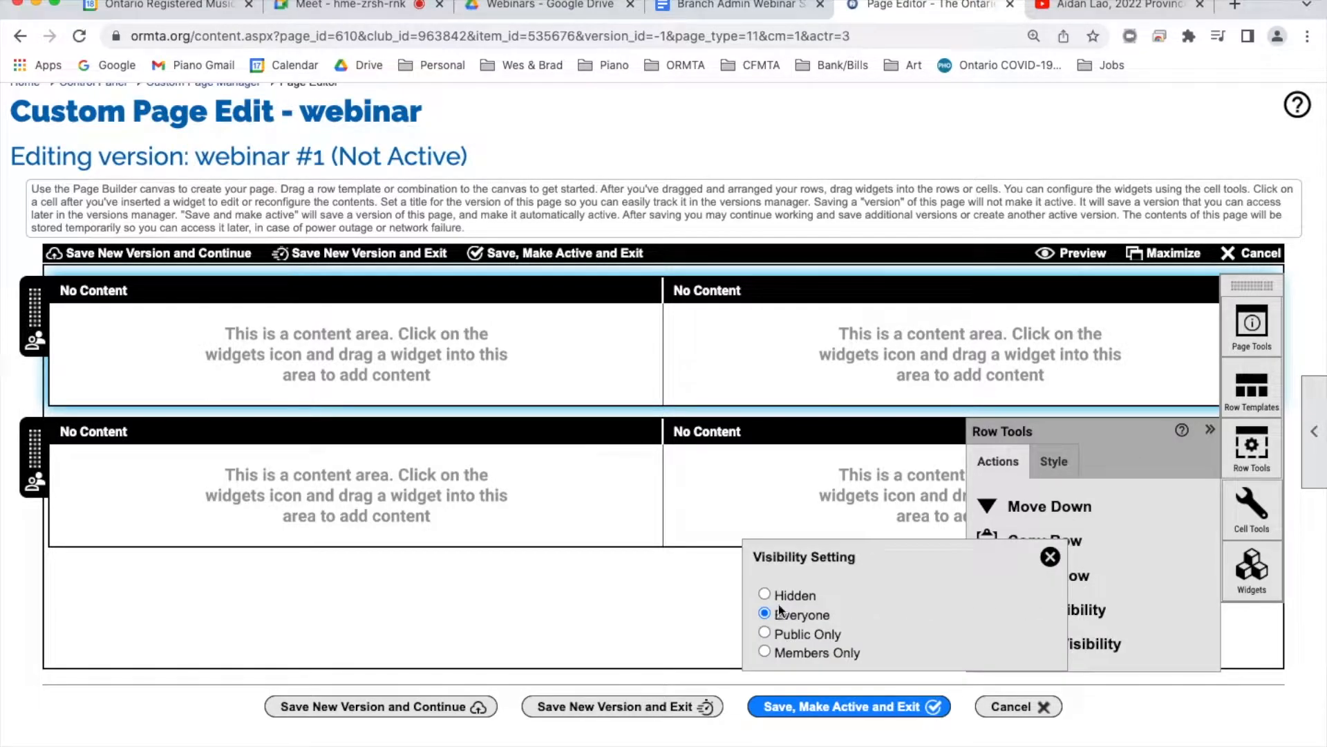
{"action": "left_click", "coordinate": [1050, 557]}
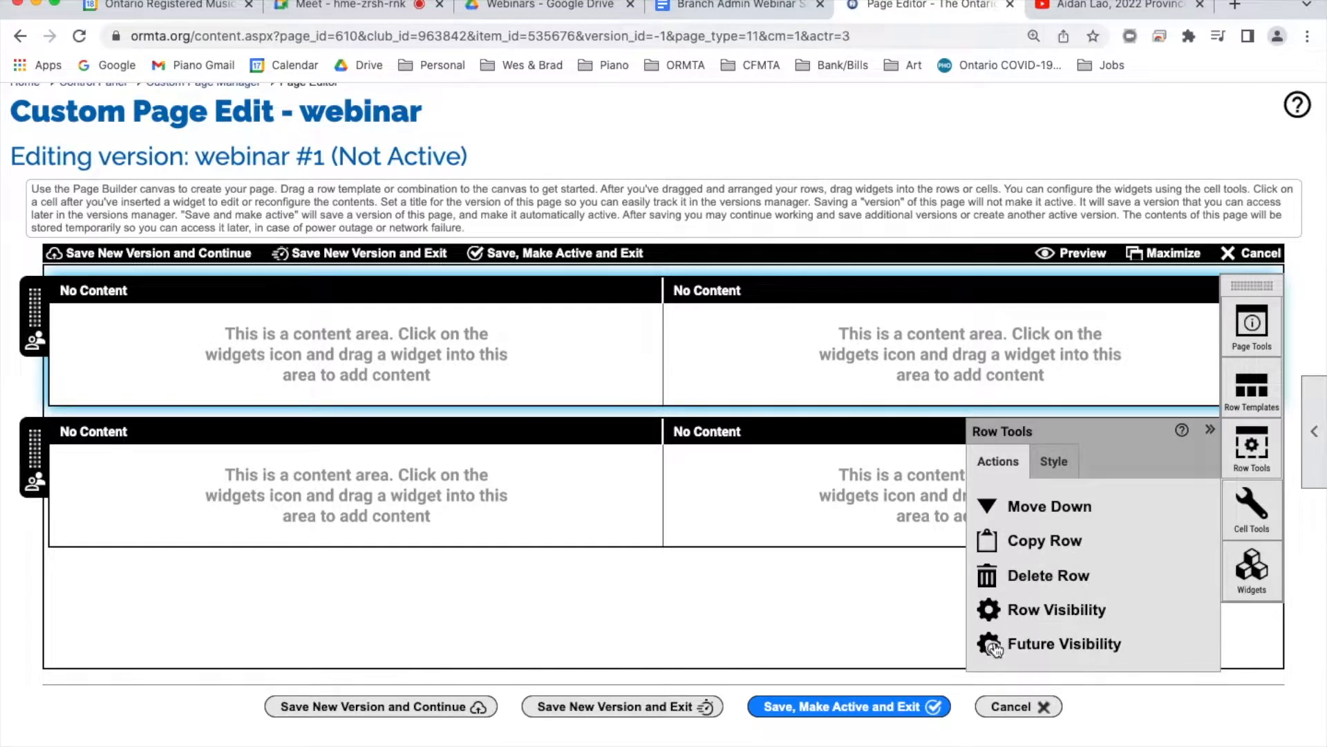
Schedule the first row's future visibility as Everyone, effective 08/31/2022 at 1:00 PM
{"action": "left_click", "coordinate": [1035, 645]}
{"action": "left_click", "coordinate": [850, 510]}
{"action": "left_click", "coordinate": [869, 668]}
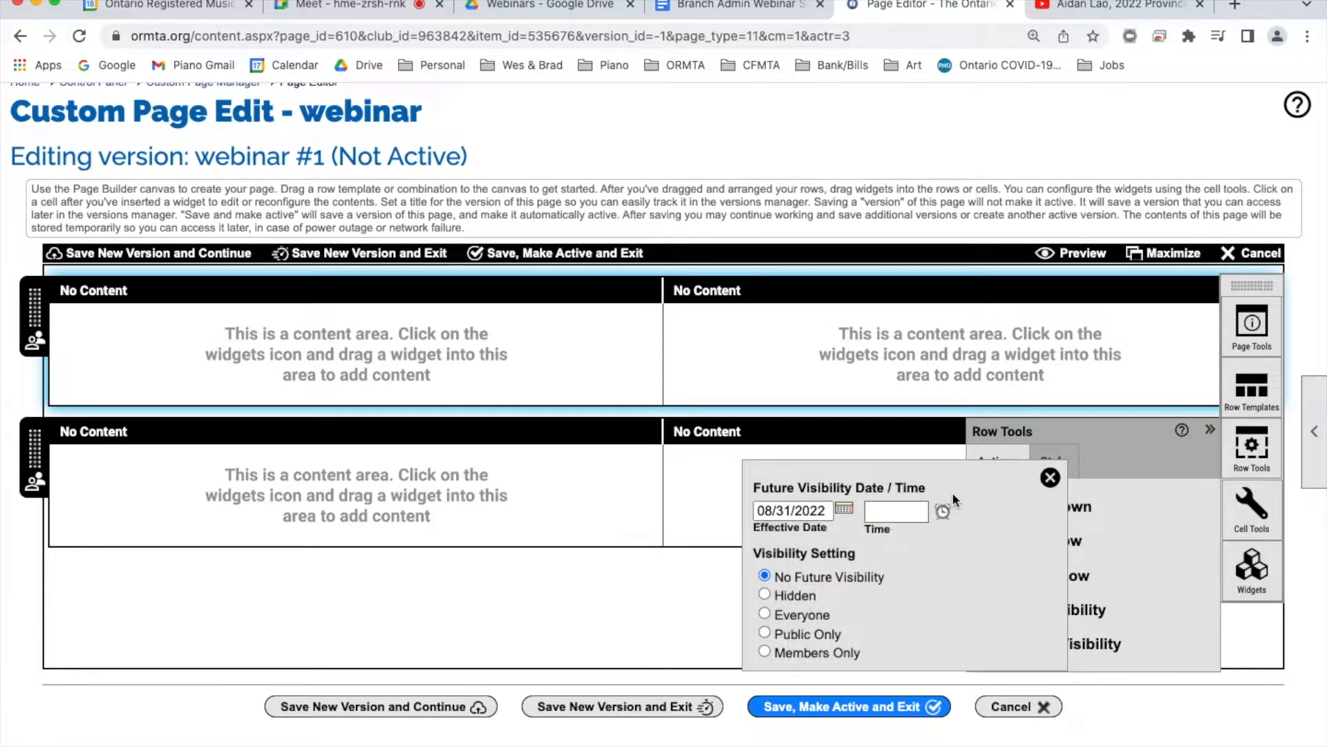
{"action": "left_click", "coordinate": [944, 512]}
{"action": "left_click", "coordinate": [830, 657]}
{"action": "left_click", "coordinate": [800, 614]}
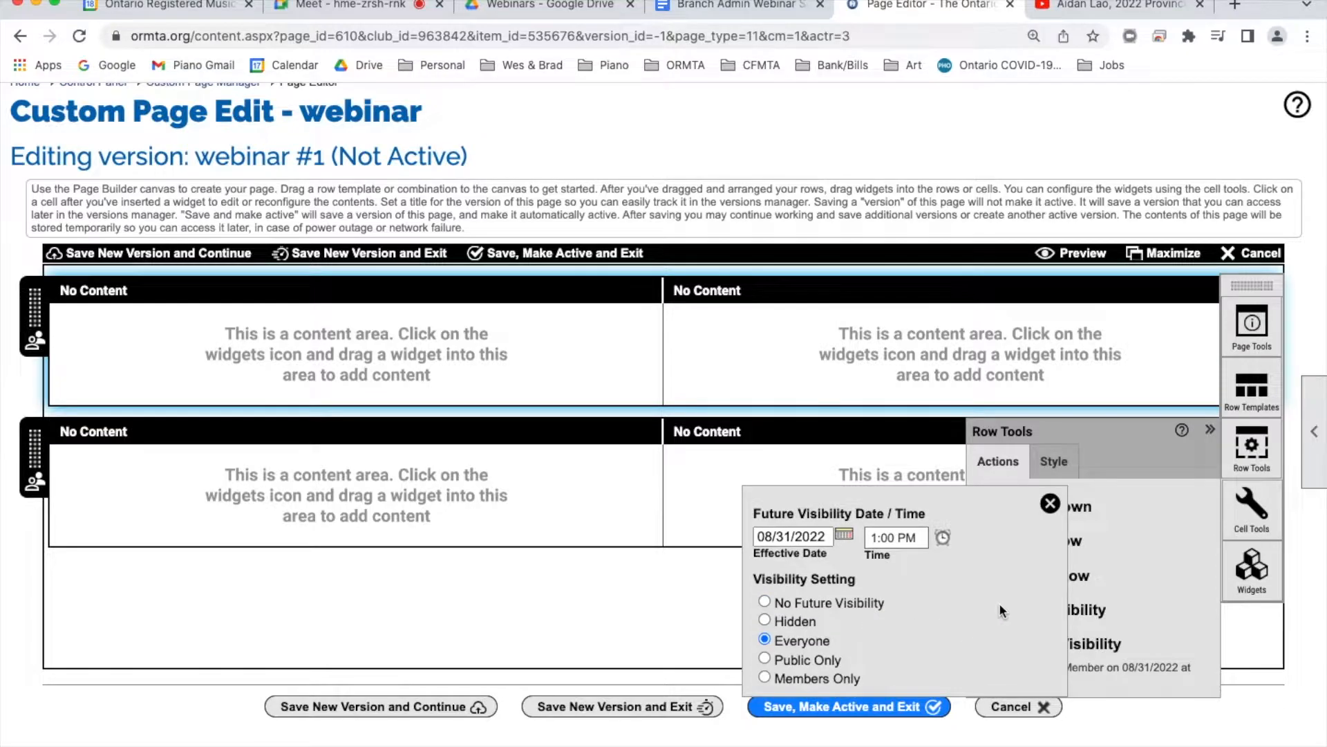
{"action": "left_click", "coordinate": [1050, 504]}
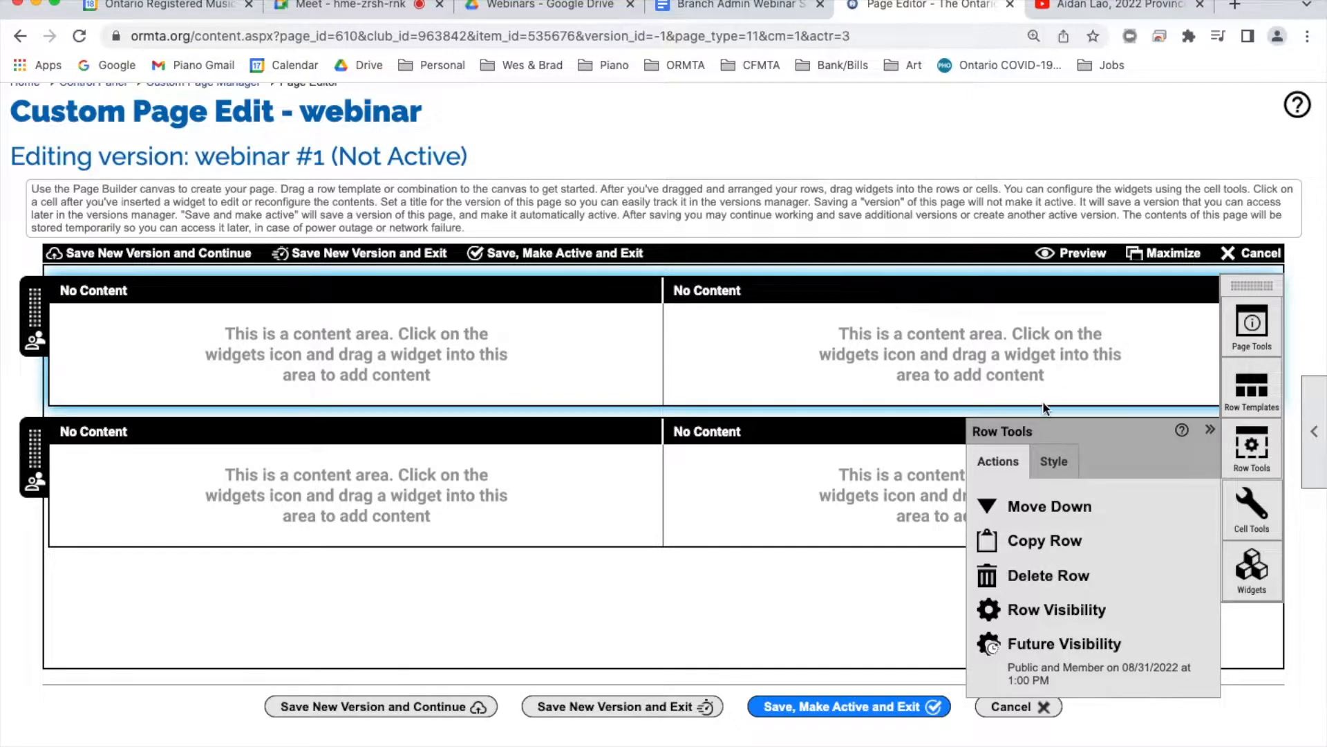
Try a custom pink for the first row's background, but apply the standard colour Bisque instead
{"action": "left_click", "coordinate": [1054, 463]}
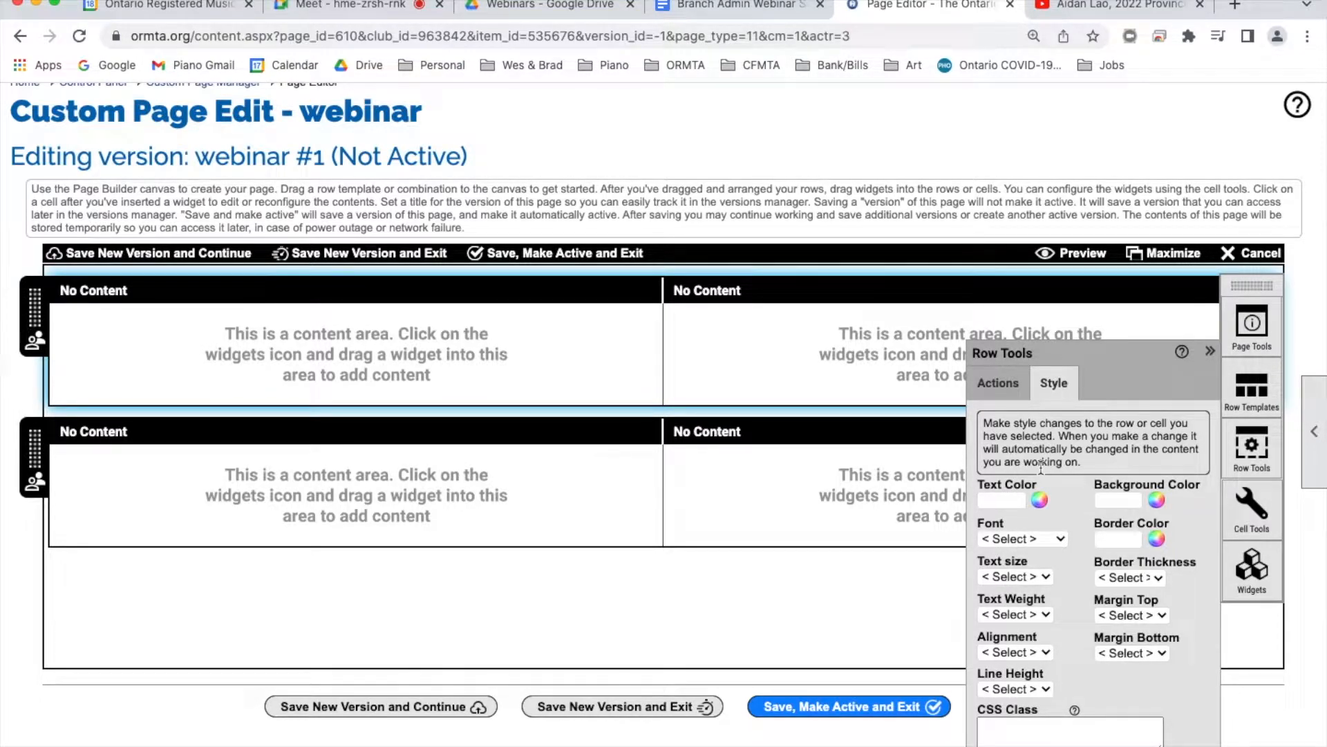
{"action": "left_click", "coordinate": [1155, 501]}
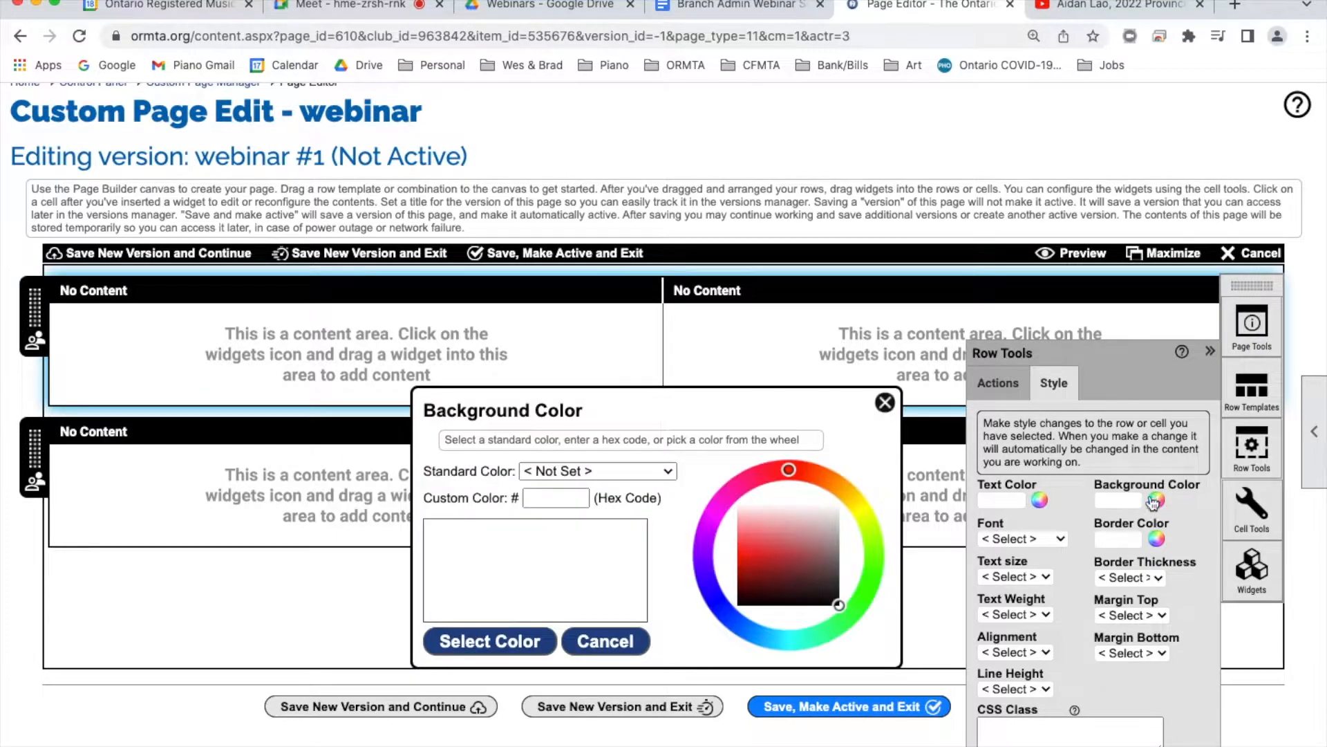
{"action": "left_click", "coordinate": [815, 579]}
{"action": "left_click_drag", "start_coordinate": [815, 579], "coordinate": [776, 543]}
{"action": "left_click_drag", "start_coordinate": [788, 469], "coordinate": [682, 464]}
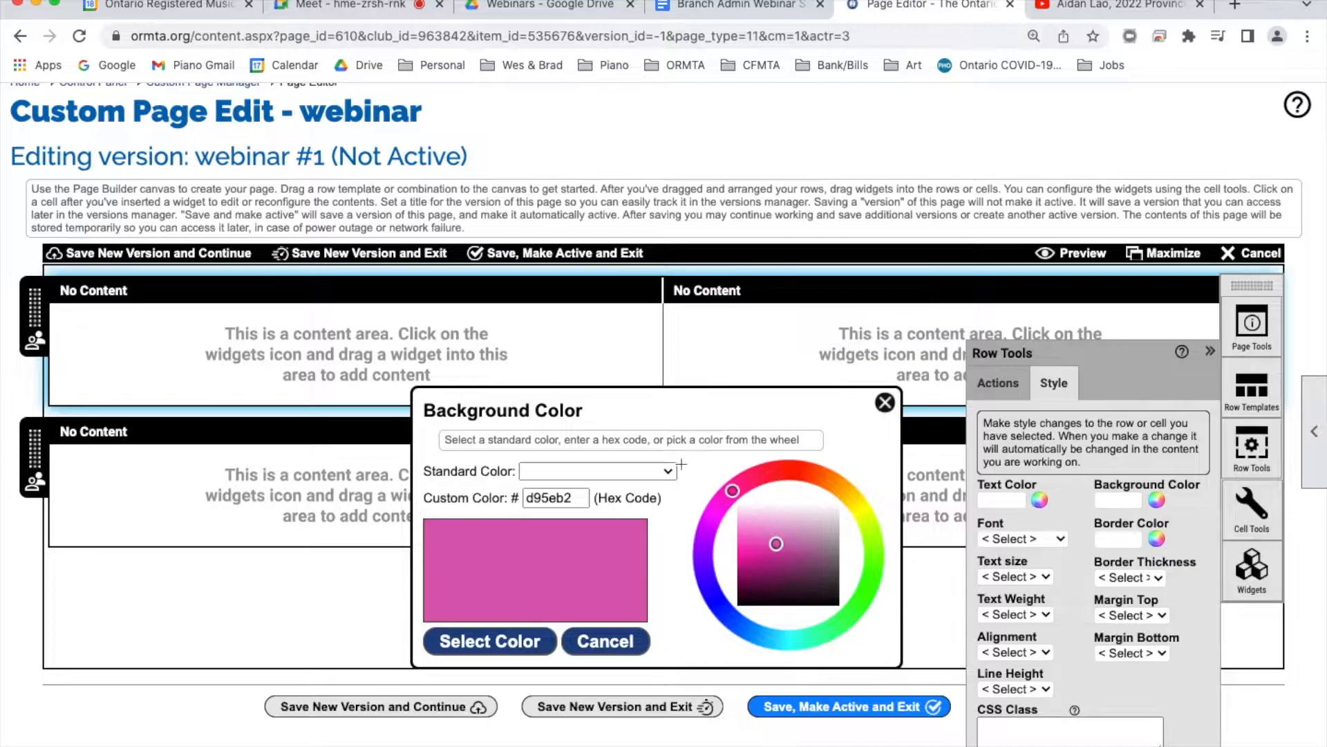
{"action": "left_click", "coordinate": [657, 470]}
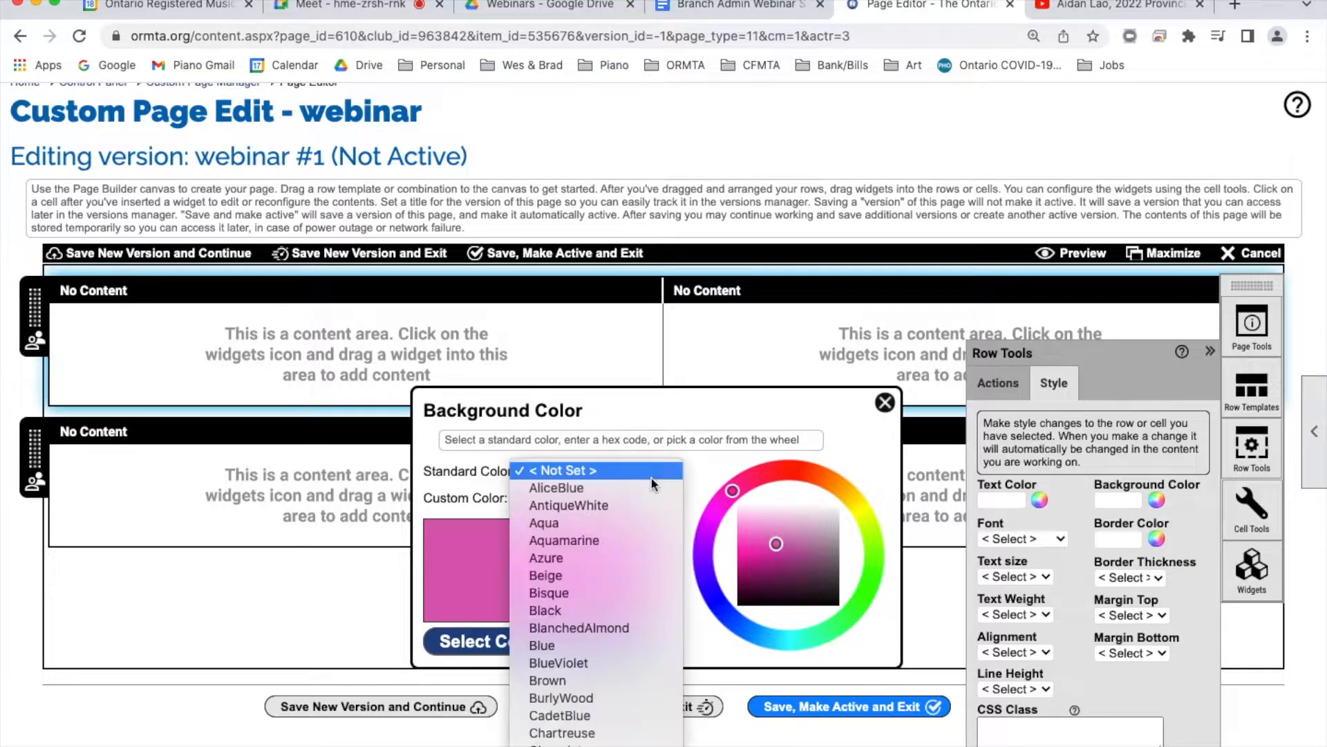
{"action": "left_click", "coordinate": [608, 592]}
{"action": "left_click", "coordinate": [531, 641]}
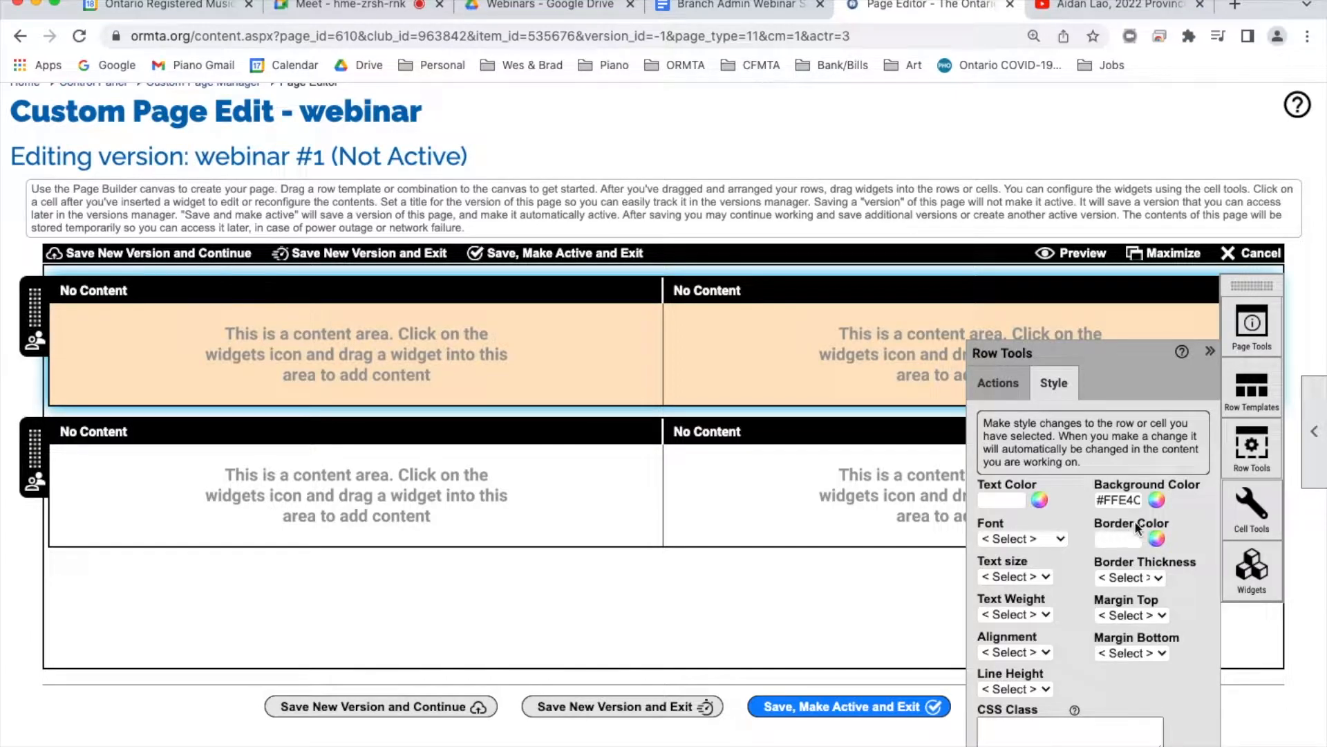
Give the first row a 3px border thickness and a 40px top margin
{"action": "left_click", "coordinate": [1159, 574]}
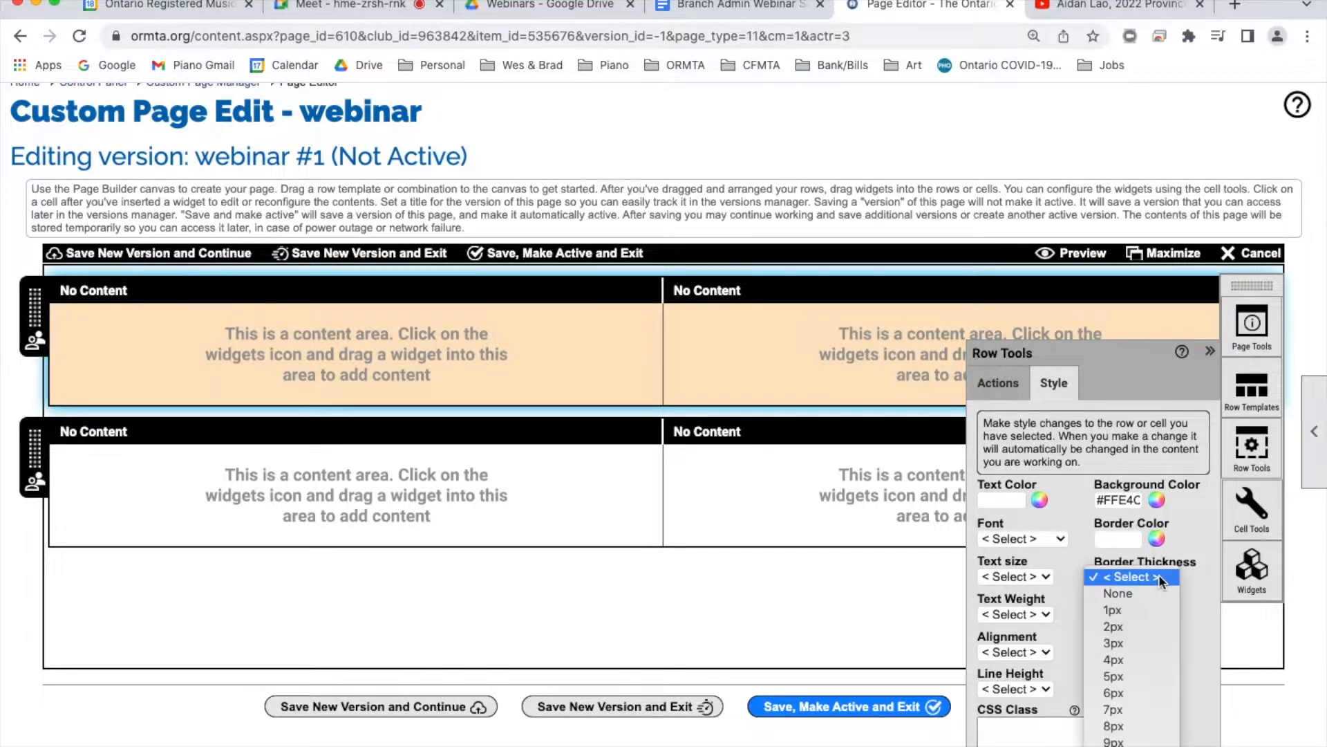
{"action": "left_click", "coordinate": [1133, 644]}
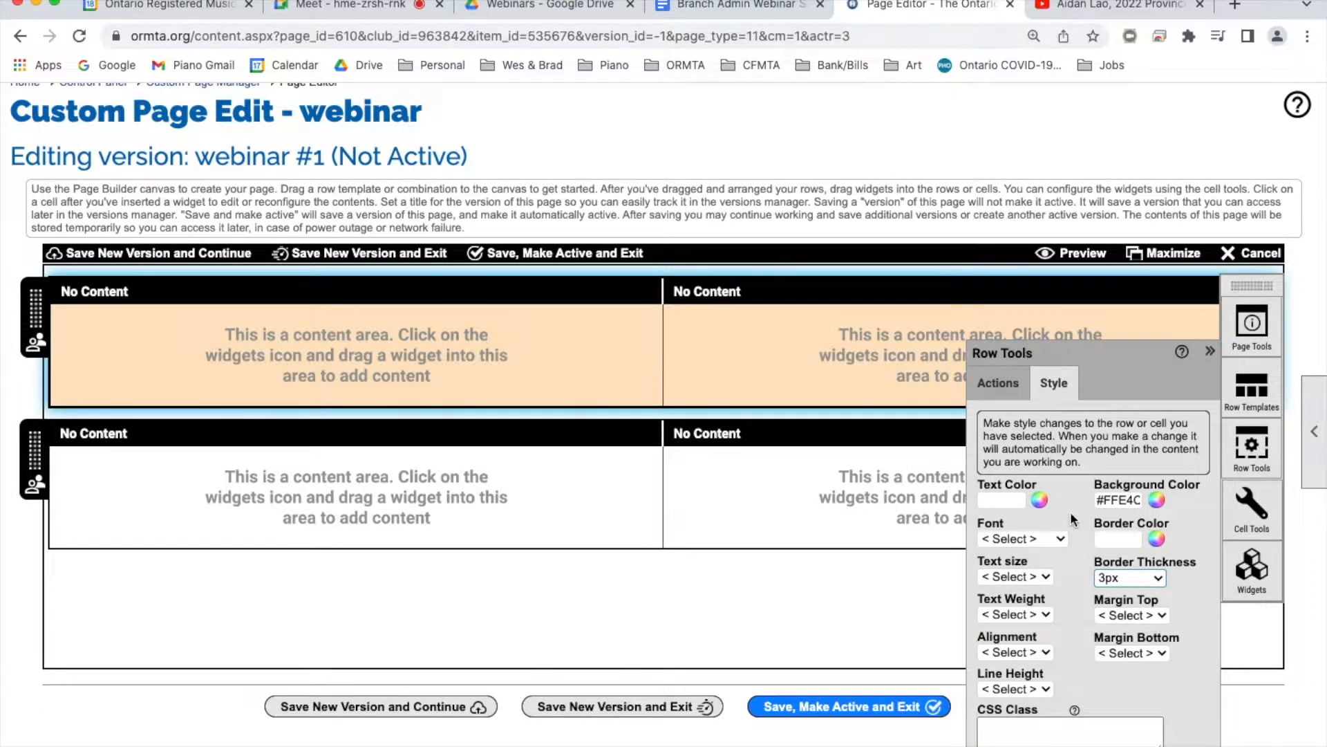
{"action": "left_click", "coordinate": [1160, 617]}
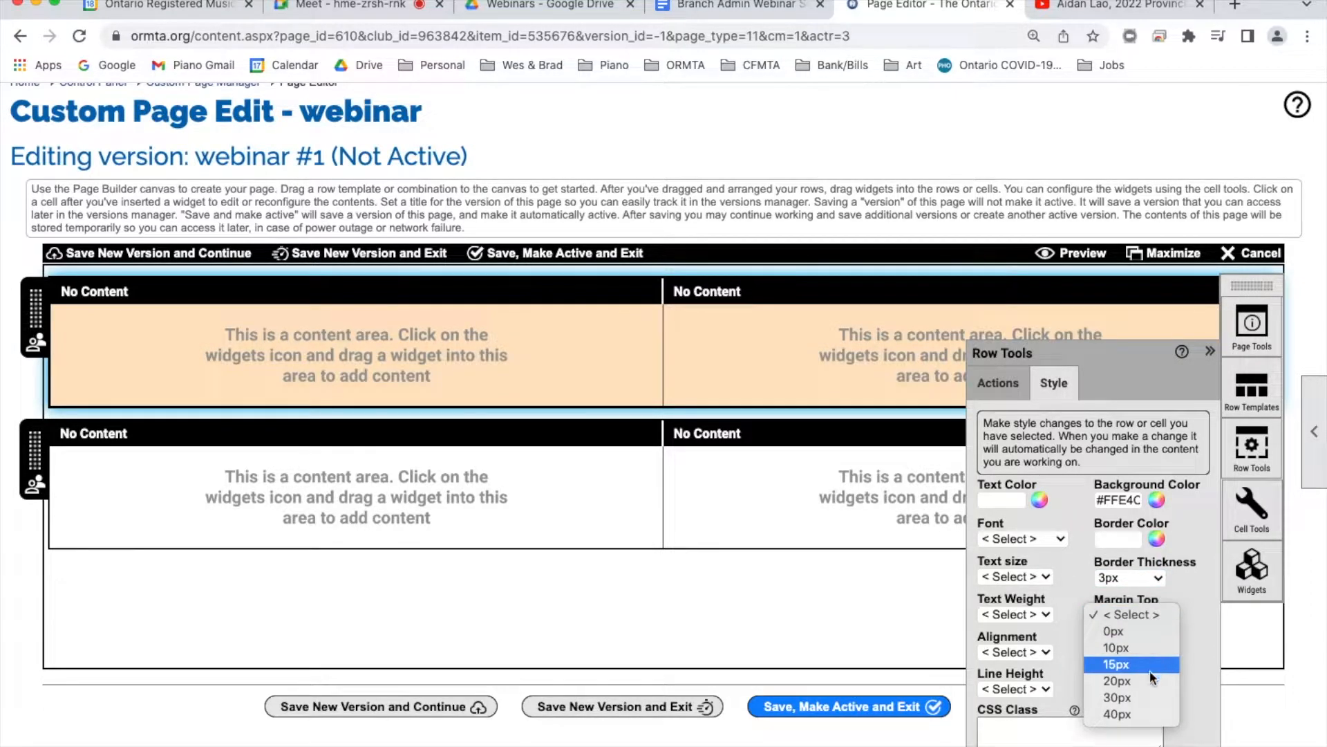
{"action": "left_click", "coordinate": [1145, 716]}
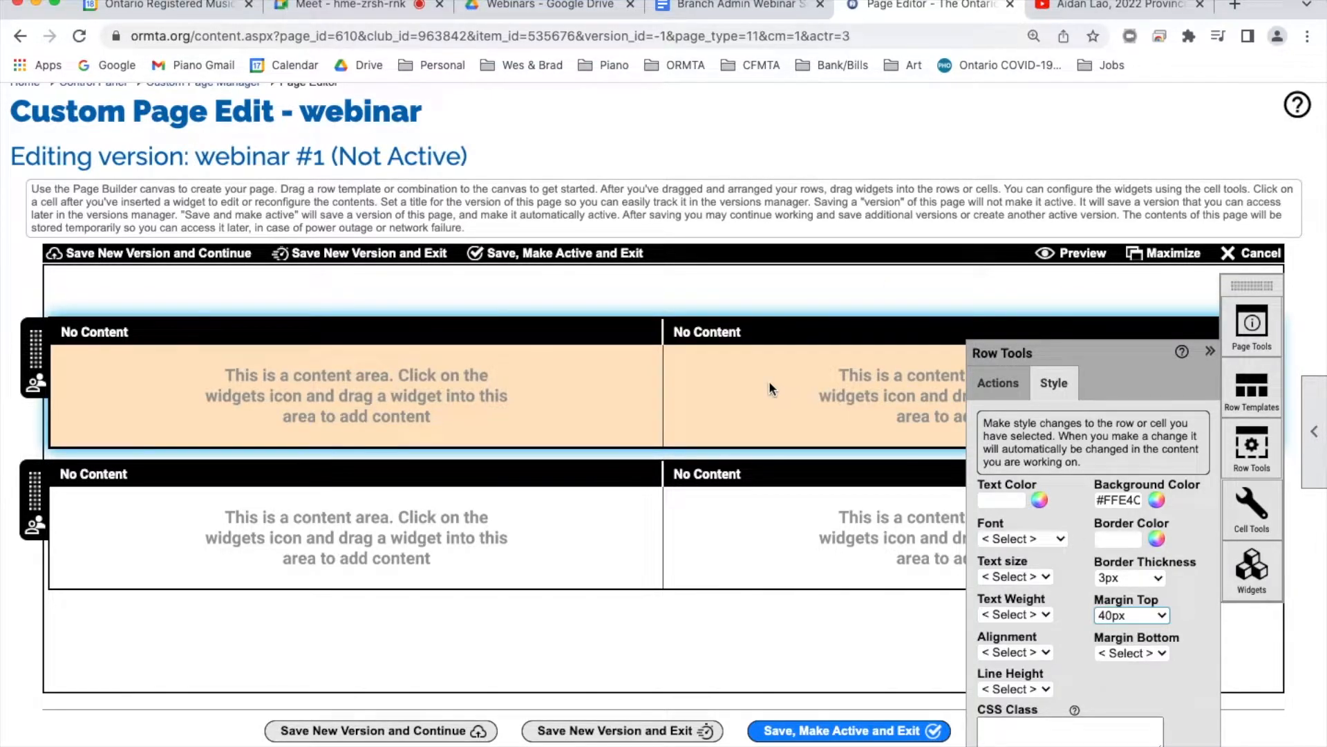
Select the first row's left cell and review the available widgets and the cell's action and style options
{"action": "left_click", "coordinate": [621, 375]}
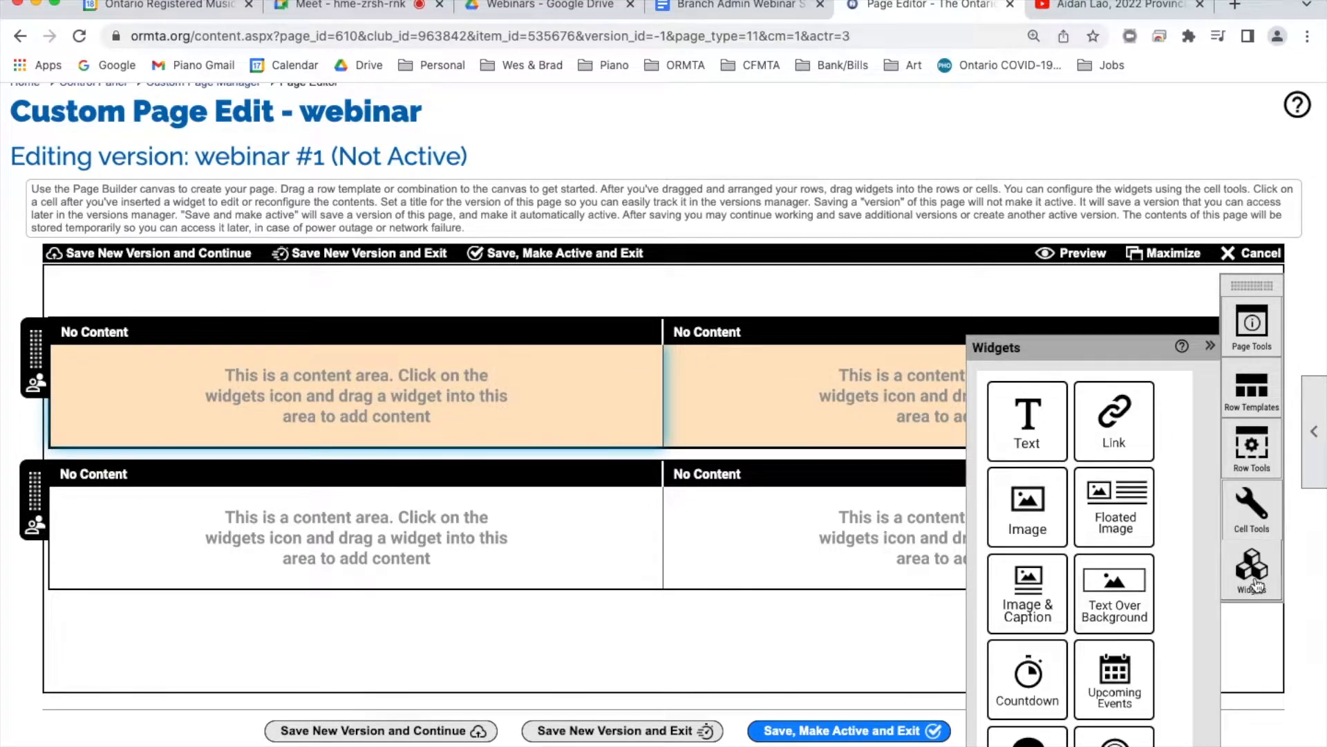
{"action": "left_click", "coordinate": [589, 356]}
{"action": "left_click", "coordinate": [590, 355]}
{"action": "left_click", "coordinate": [1258, 503]}
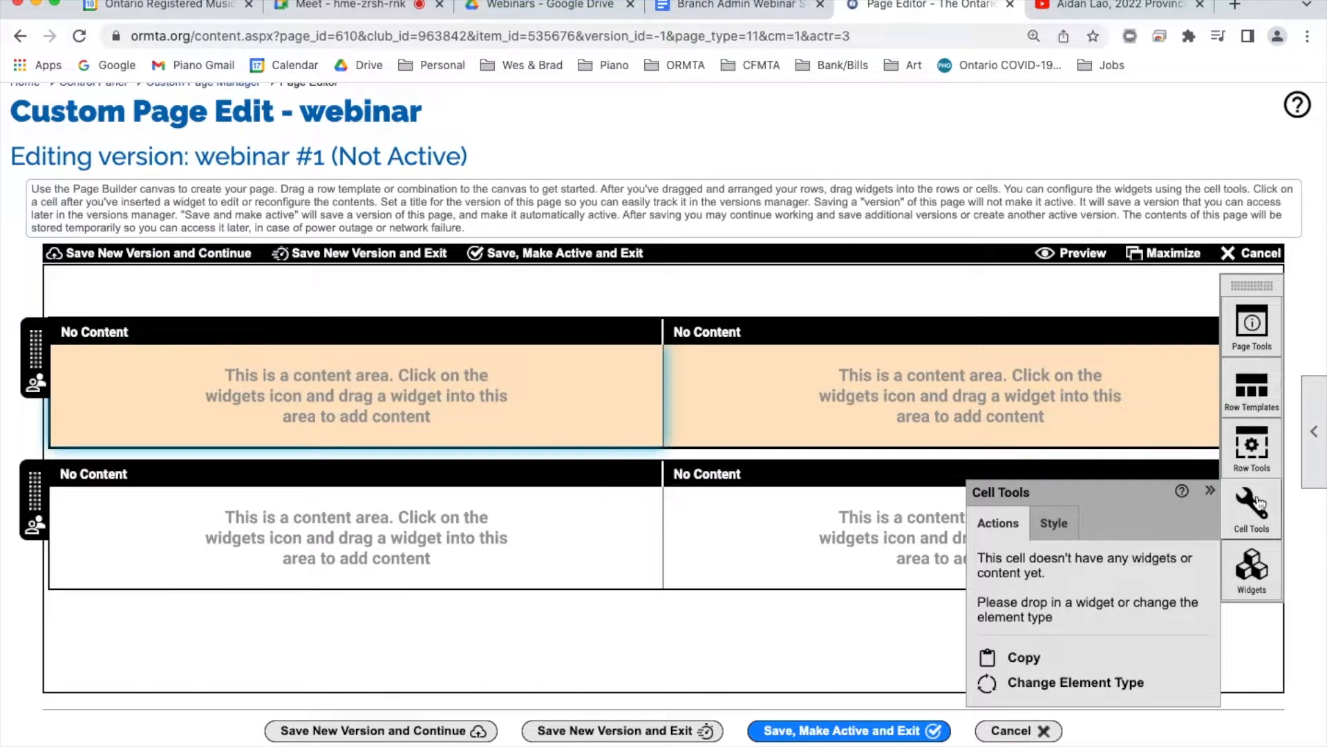
{"action": "left_click", "coordinate": [1059, 525]}
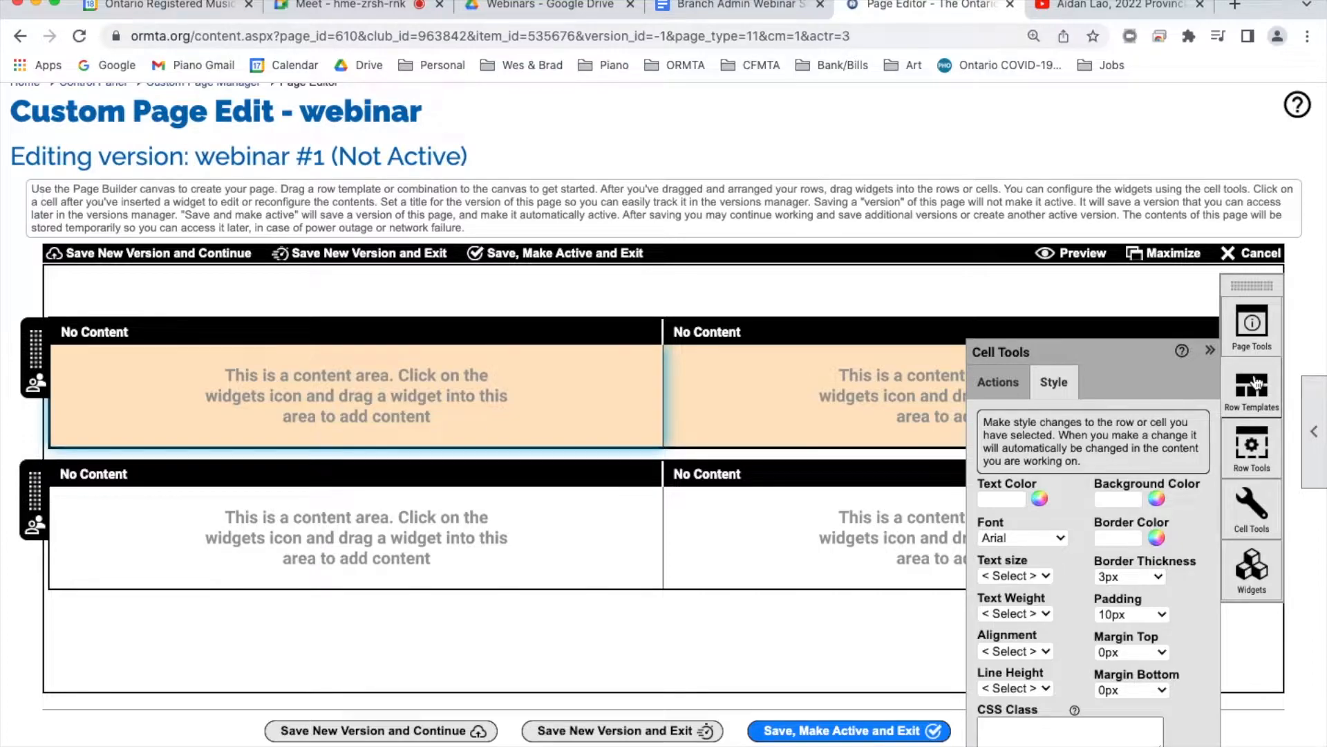
Place a Text widget in the first row's left cell, and view its plain text editor without entering anything
{"action": "left_click", "coordinate": [1254, 567]}
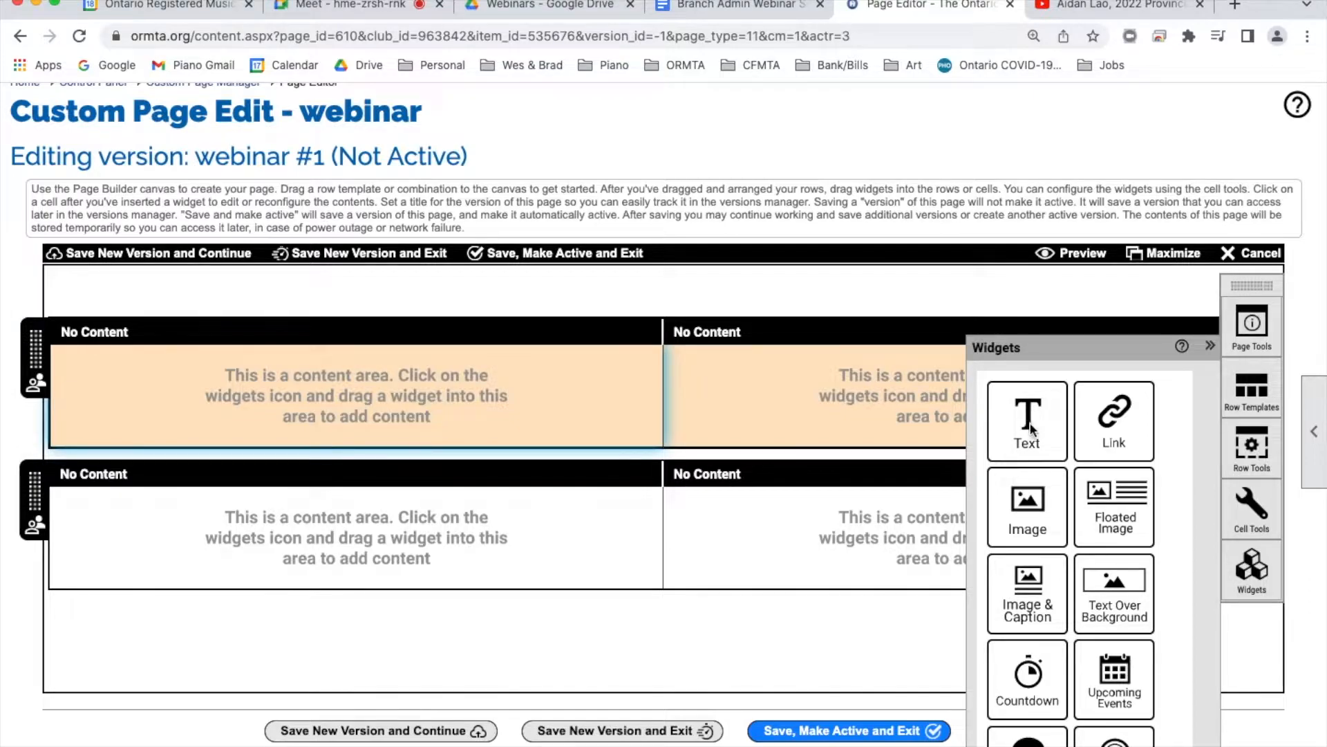
{"action": "left_click_drag", "start_coordinate": [1032, 408], "coordinate": [539, 393]}
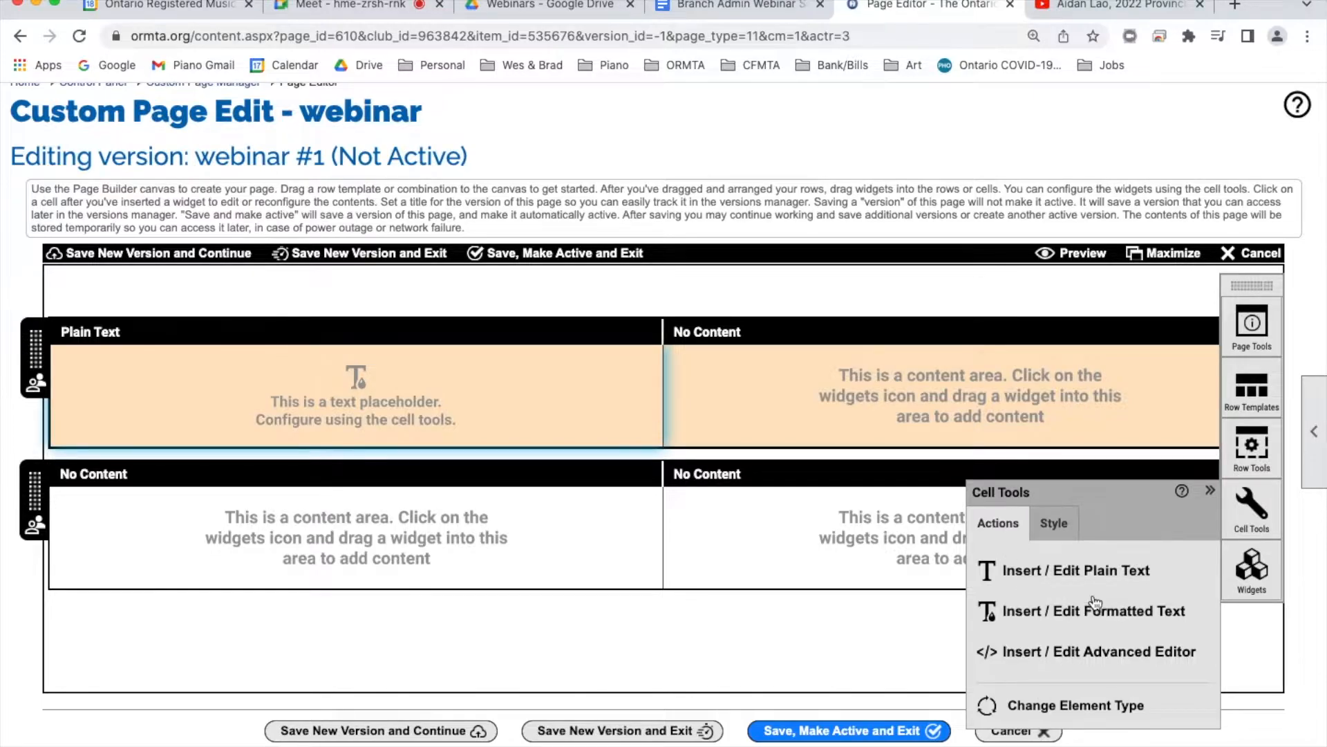
{"action": "left_click", "coordinate": [1097, 571]}
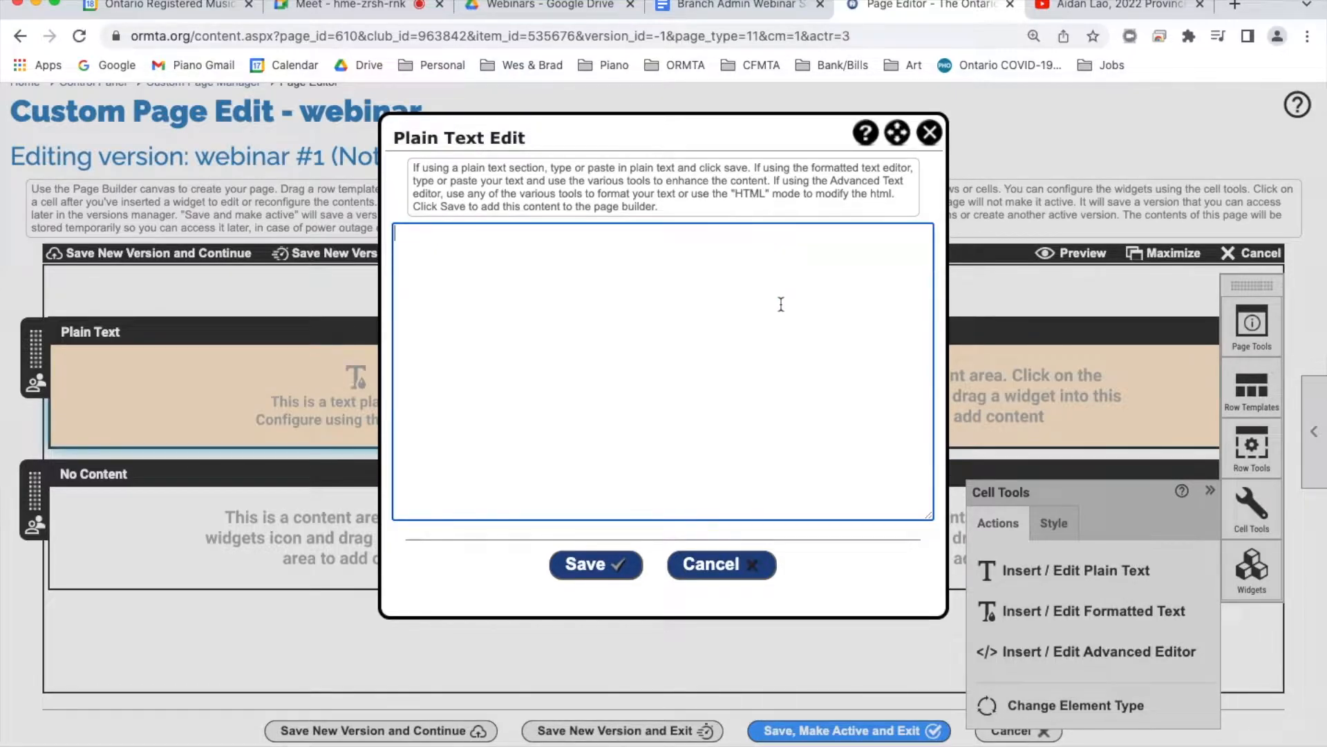
{"action": "left_click", "coordinate": [755, 564]}
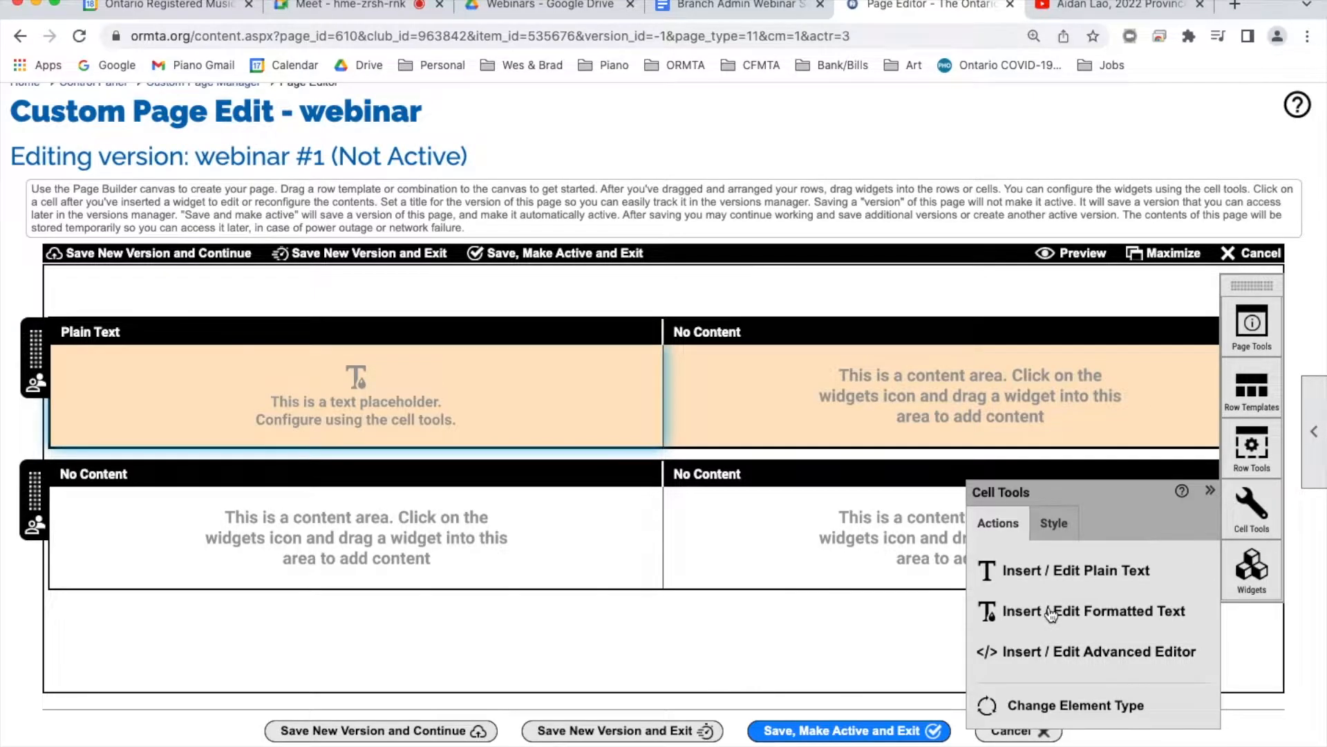
Enter "Header" as formatted text in the first row's left cell and apply the Heading 1 style
{"action": "left_click", "coordinate": [1051, 613]}
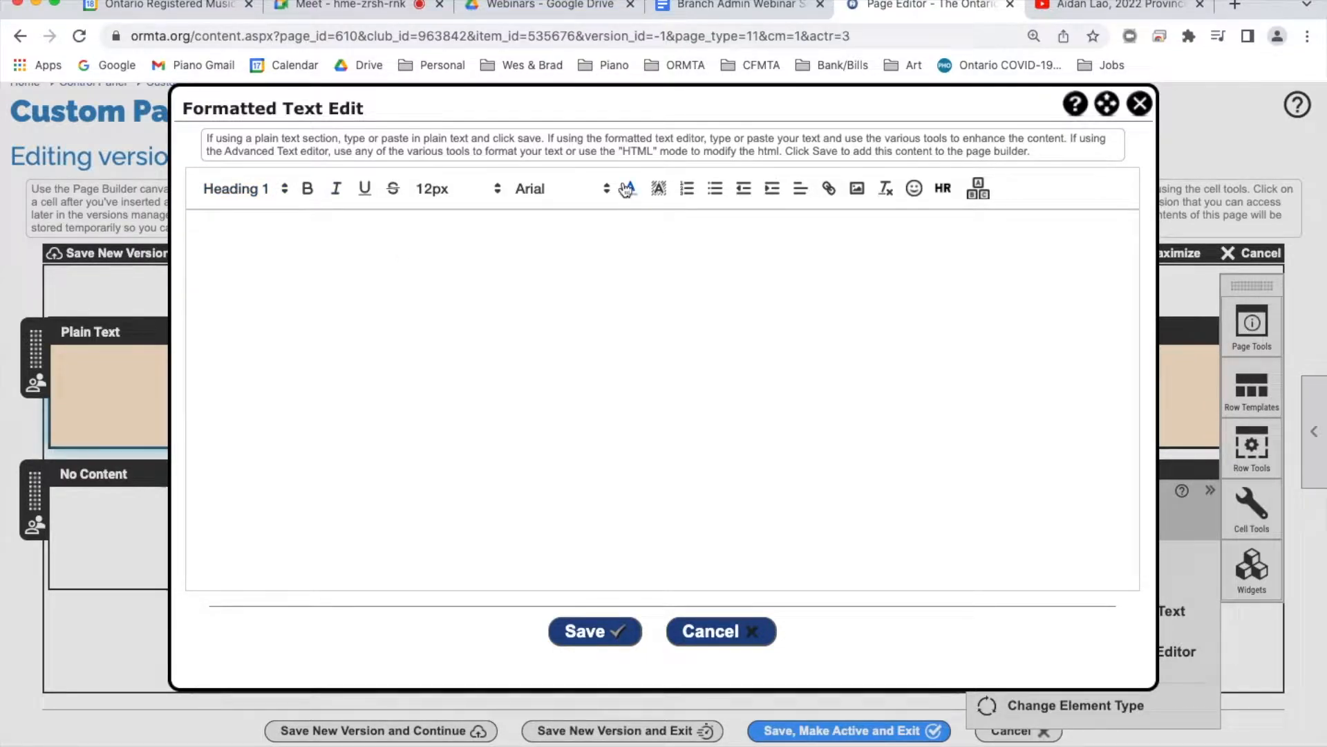
{"action": "left_click", "coordinate": [603, 192]}
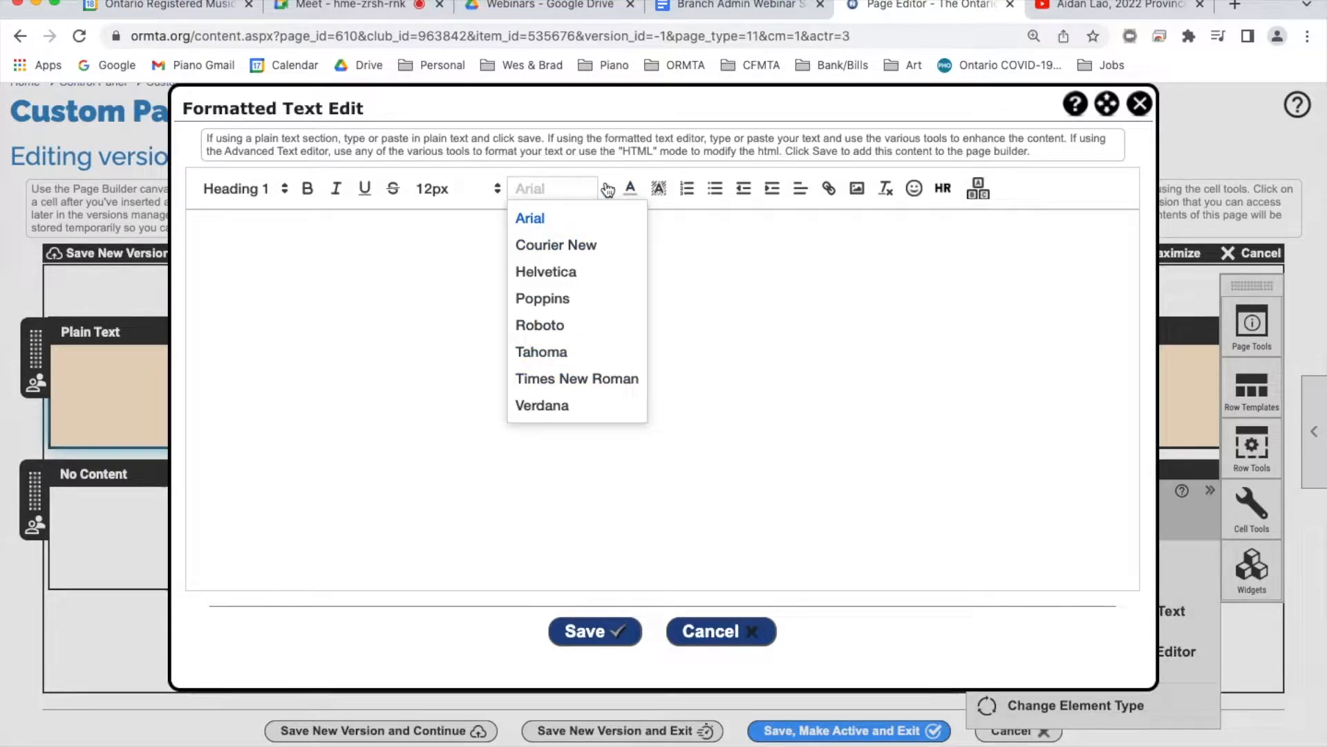
{"action": "left_click", "coordinate": [608, 190]}
{"action": "type", "text": "Header"}
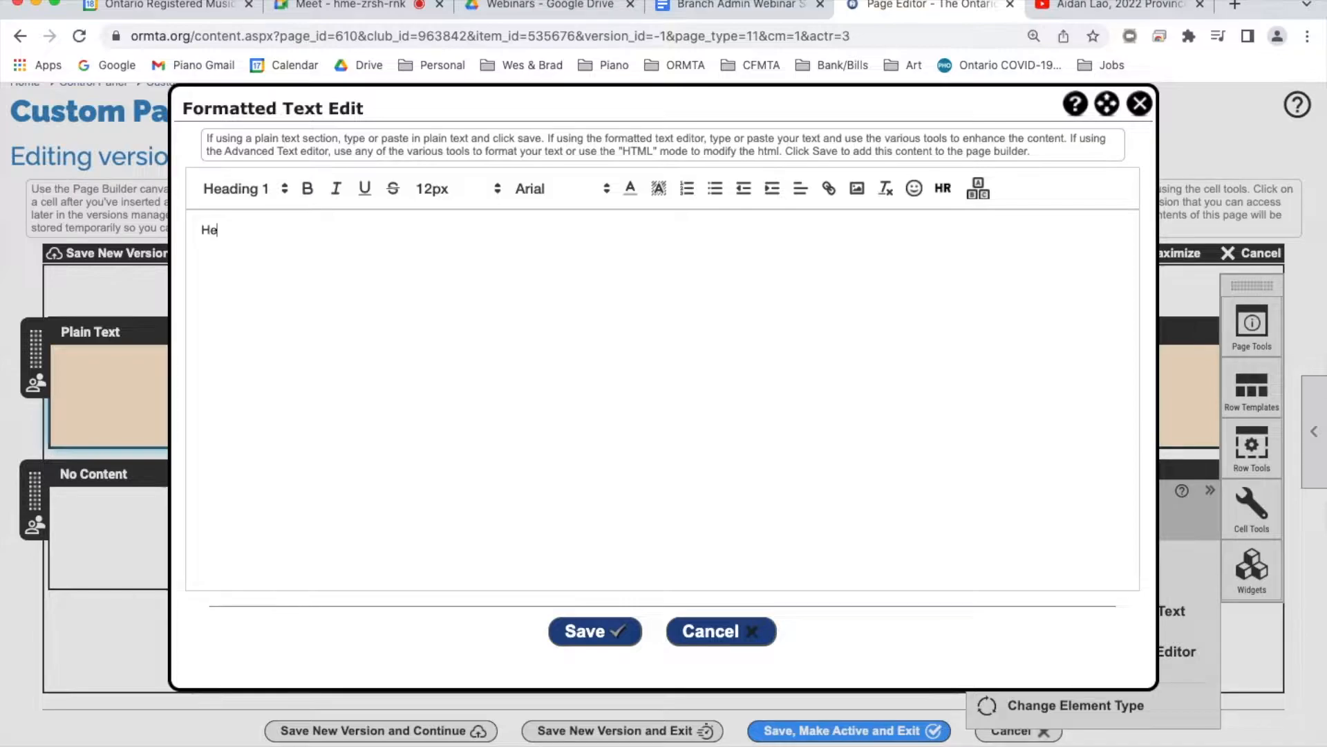
{"action": "key", "text": "super+a"}
{"action": "left_click", "coordinate": [266, 190]}
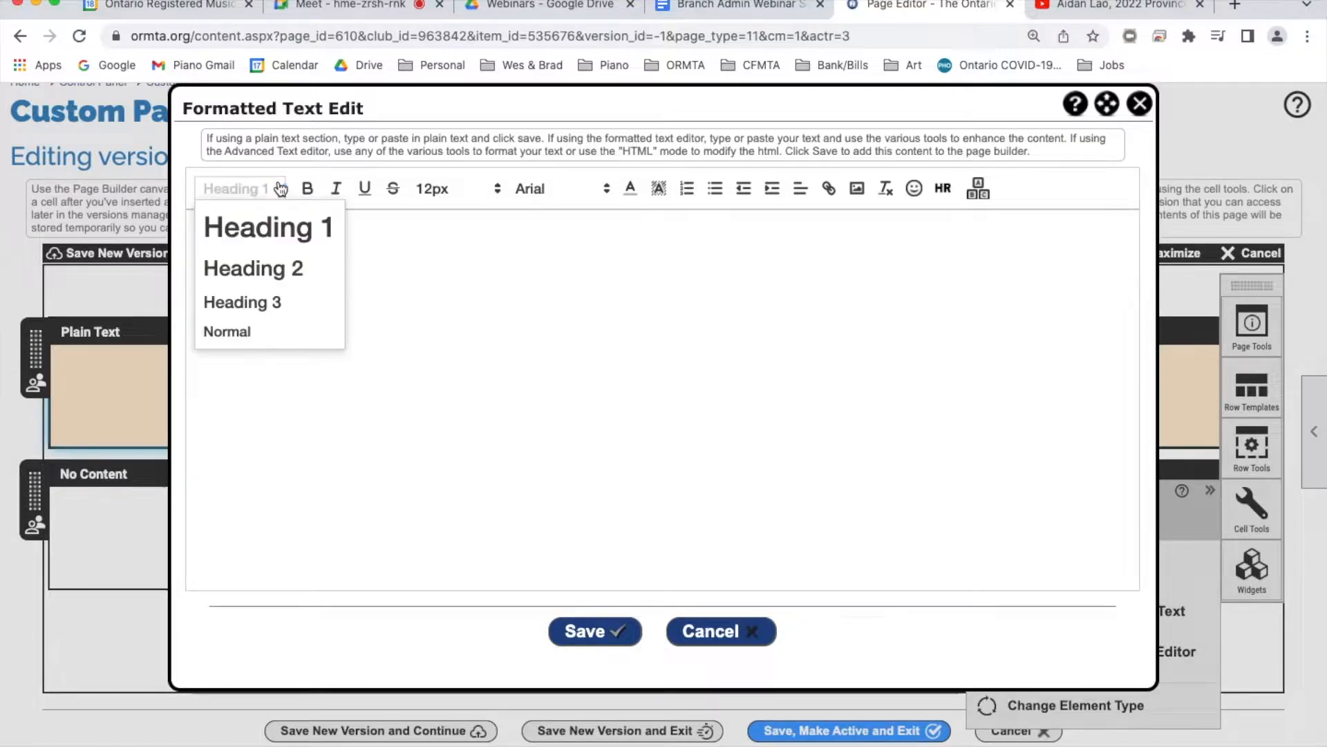
{"action": "left_click", "coordinate": [289, 235]}
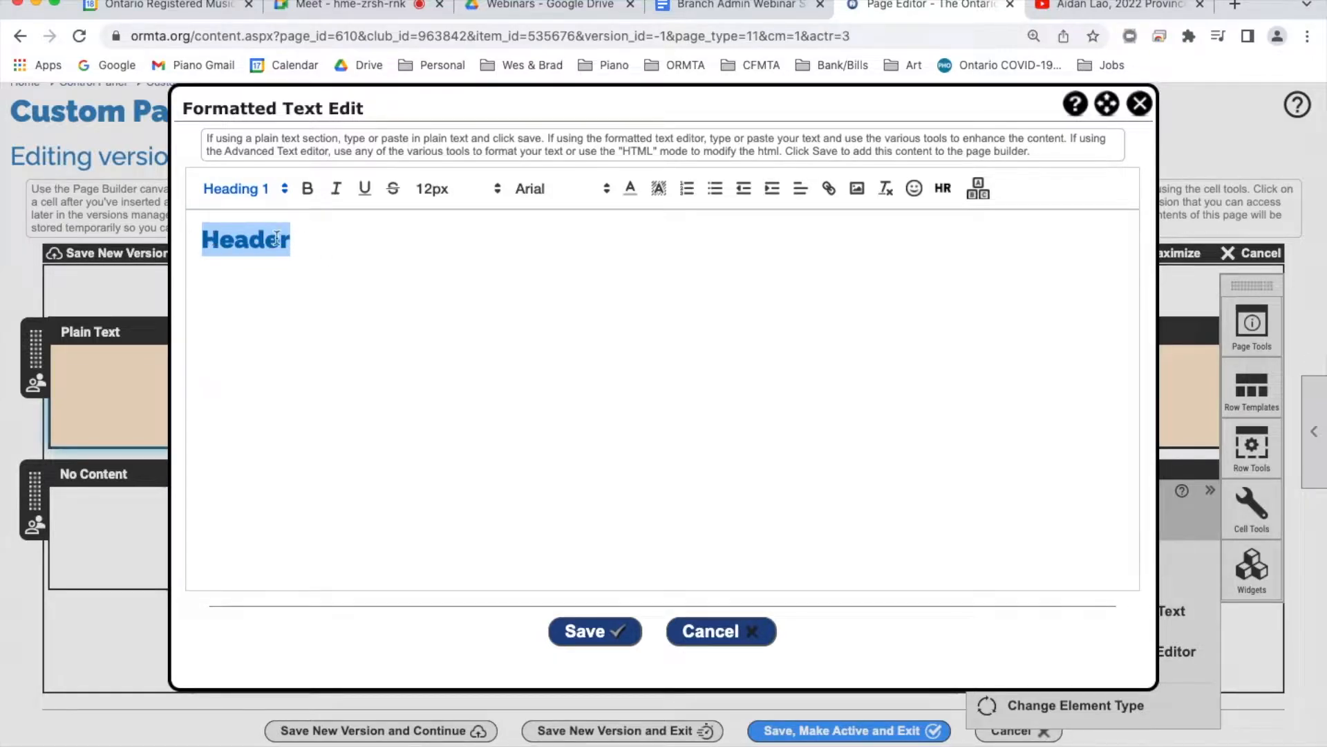
Try Heading 2 on the "Header" text, change it to Heading 3, and centre it
{"action": "left_click", "coordinate": [269, 195]}
{"action": "left_click", "coordinate": [267, 268]}
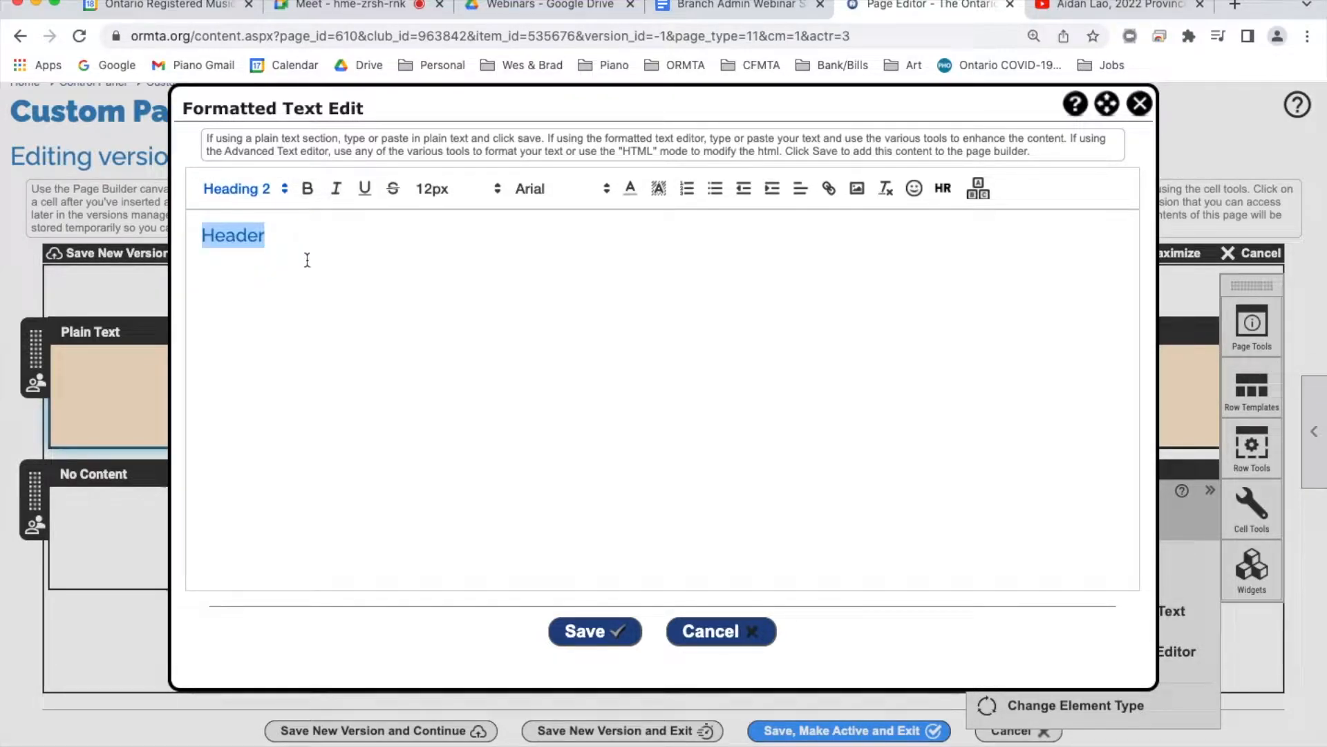
{"action": "left_click", "coordinate": [273, 189]}
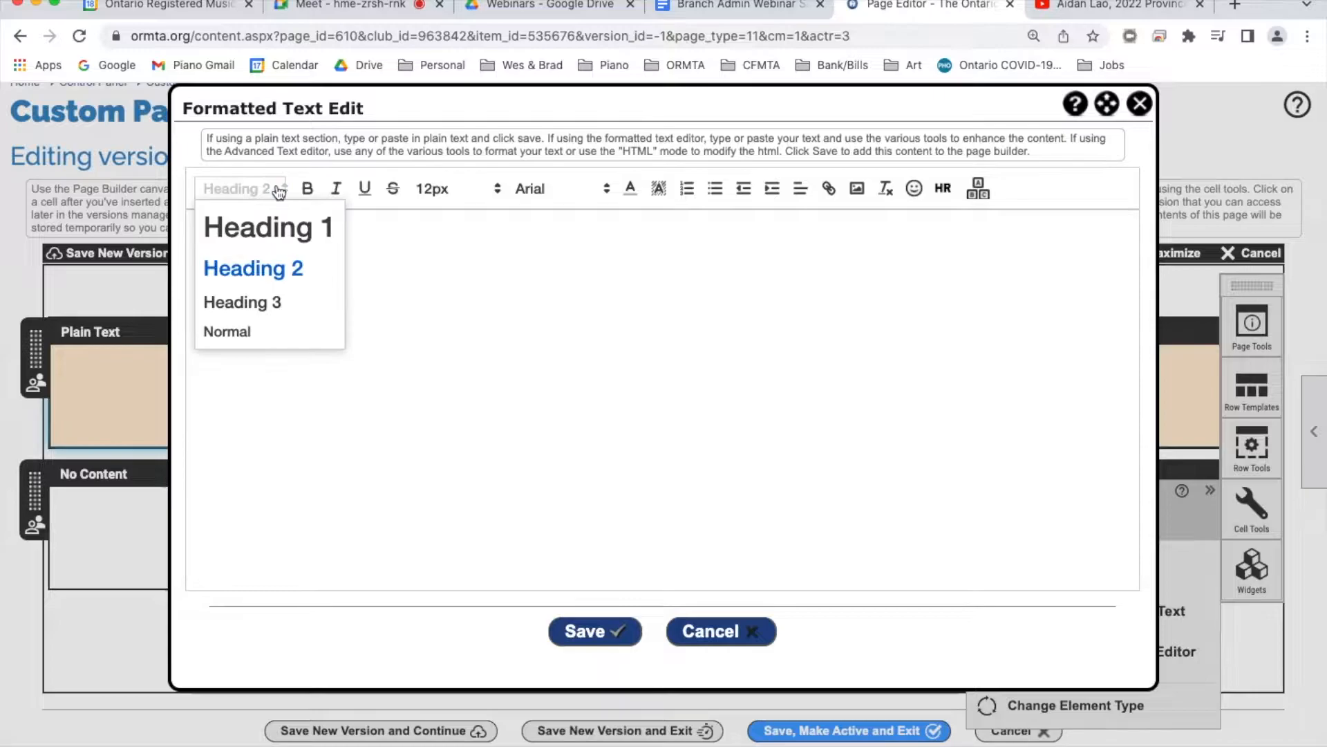
{"action": "left_click", "coordinate": [266, 304]}
{"action": "left_click", "coordinate": [378, 240]}
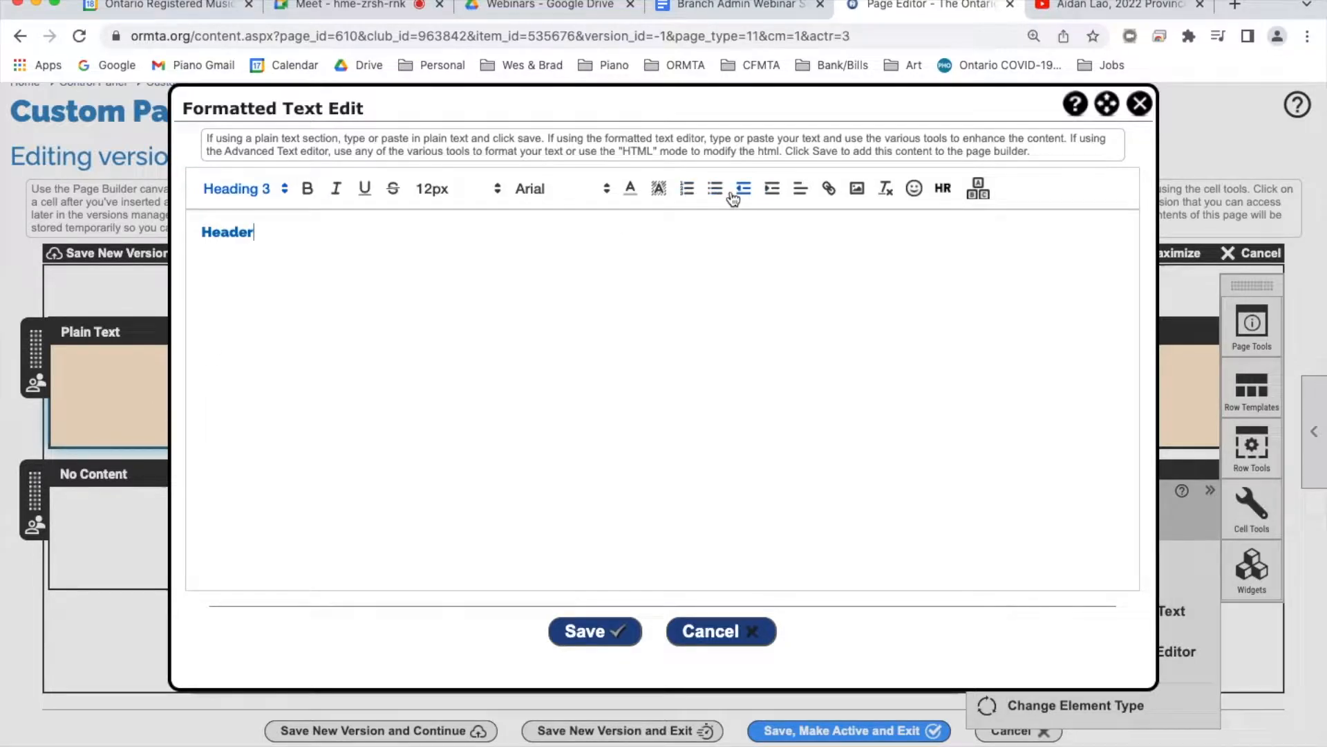
{"action": "left_click", "coordinate": [802, 191]}
{"action": "left_click", "coordinate": [801, 242]}
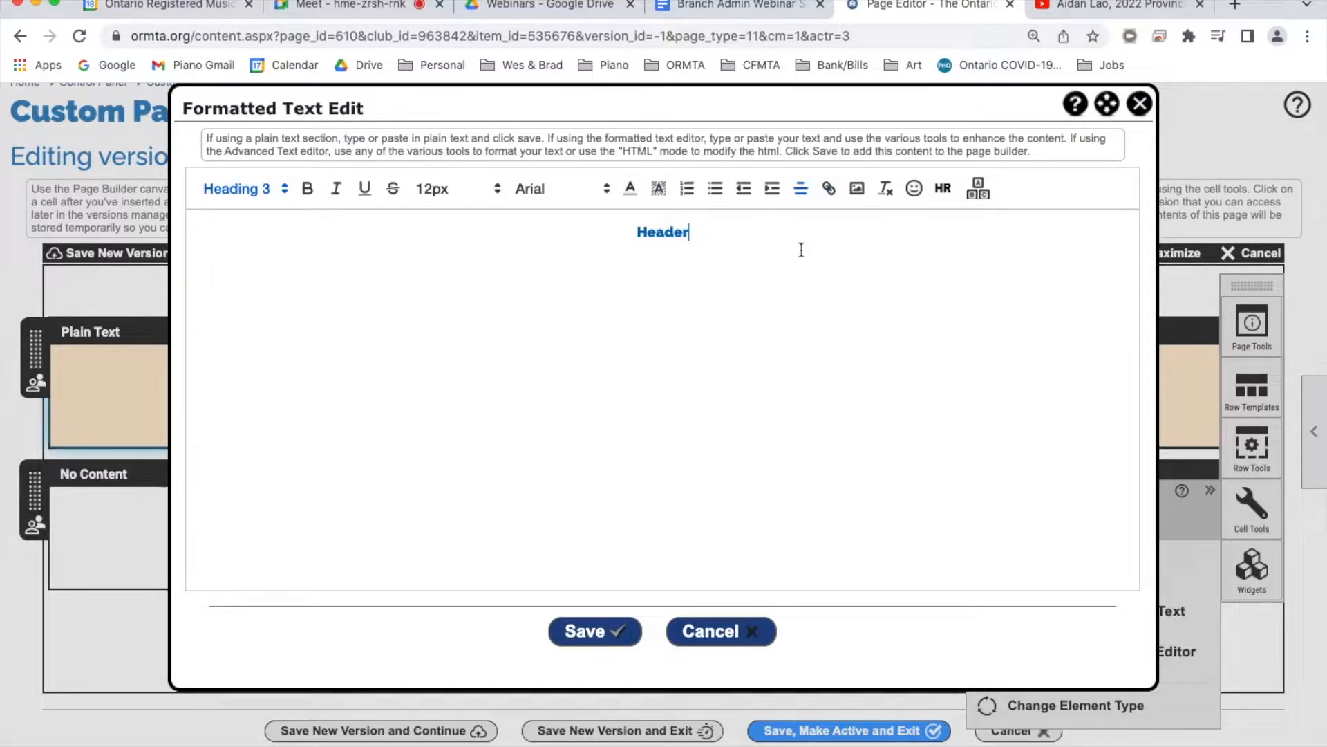
Look through the emoji choices for the "Header" text and close the formatted text editor without saving
{"action": "left_click", "coordinate": [912, 192]}
{"action": "scroll", "coordinate": [820, 296], "scroll_direction": "down", "scroll_amount": 4}
{"action": "left_click", "coordinate": [894, 213]}
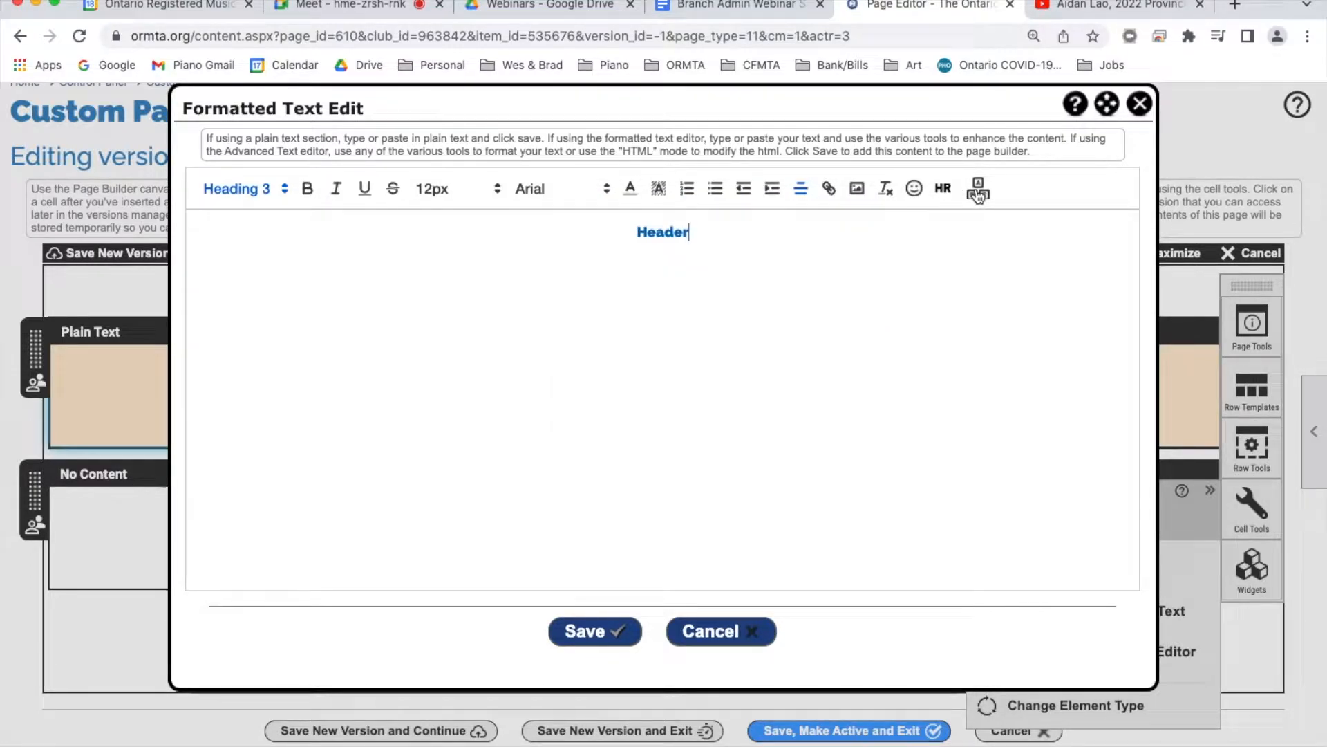
{"action": "left_click", "coordinate": [754, 635]}
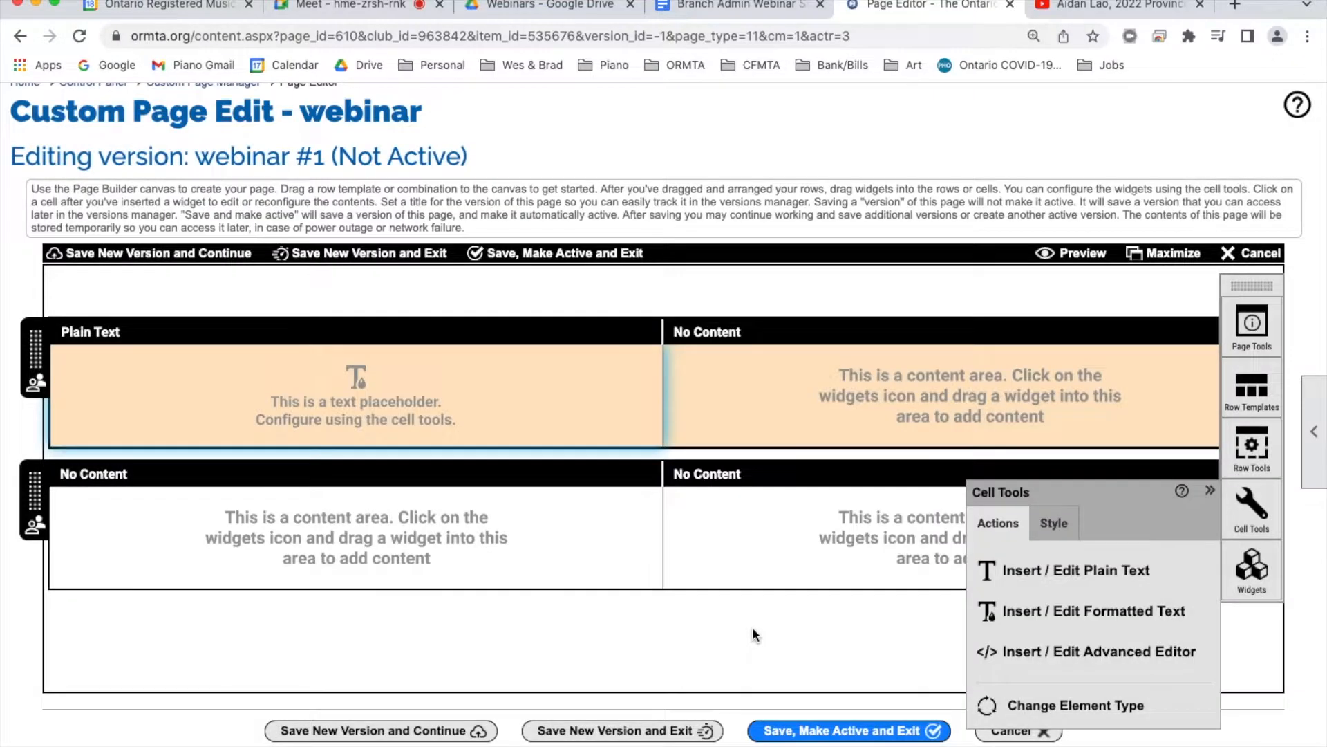
Open the advanced editor for the first row's left cell, maximize it and show the page row layouts
{"action": "left_click", "coordinate": [1117, 657]}
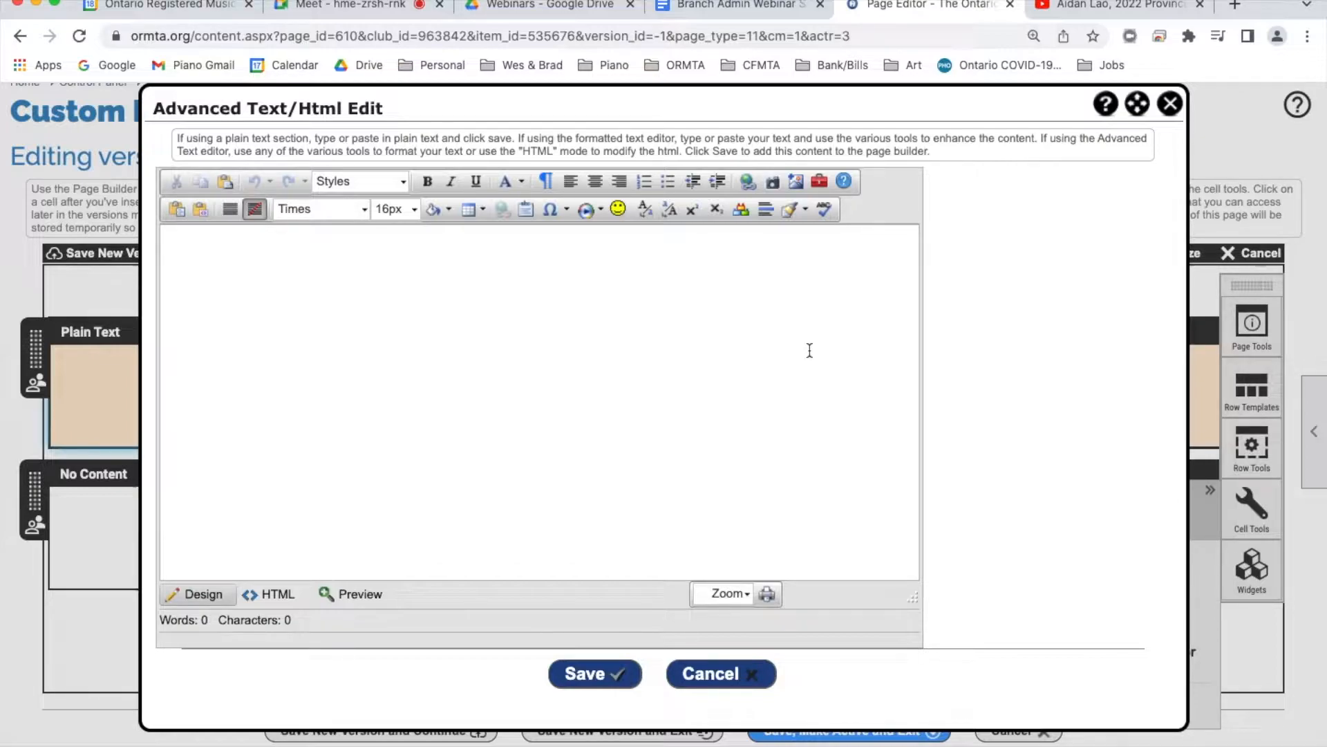
{"action": "left_click", "coordinate": [1139, 102]}
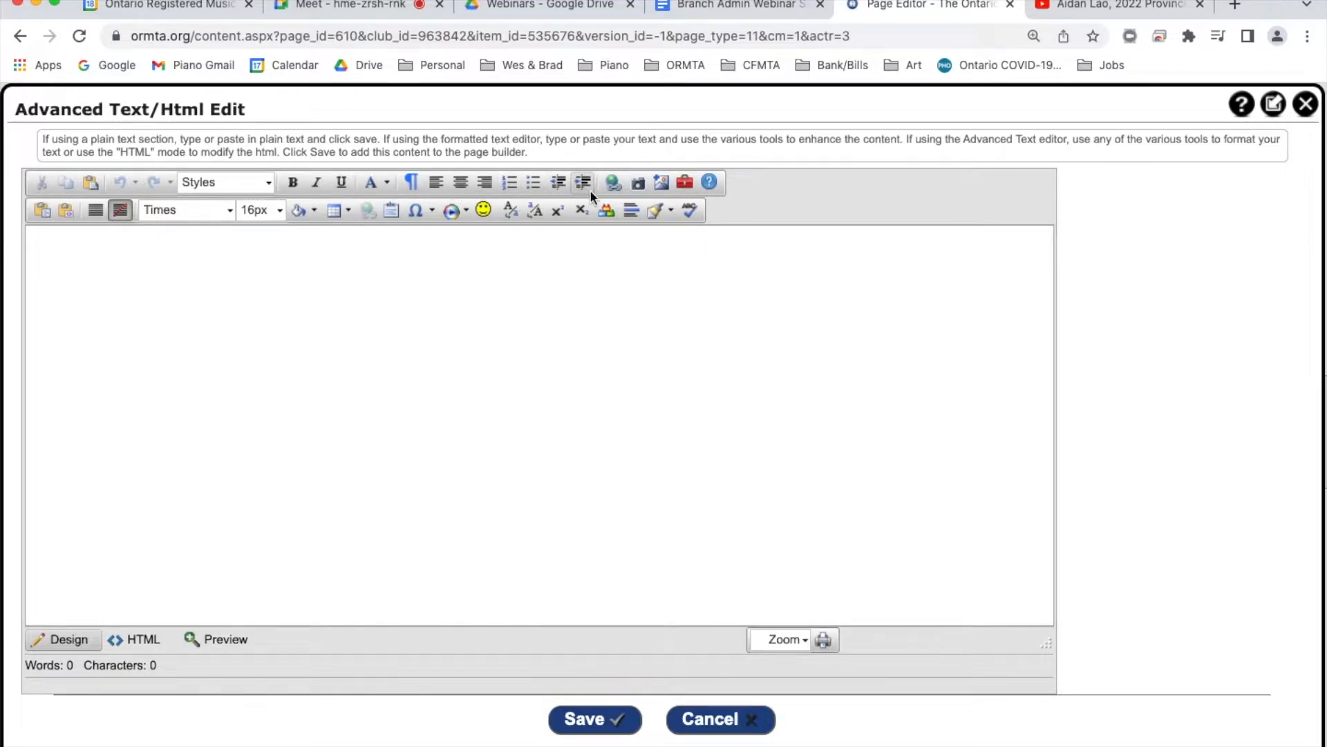
{"action": "left_click", "coordinate": [683, 185]}
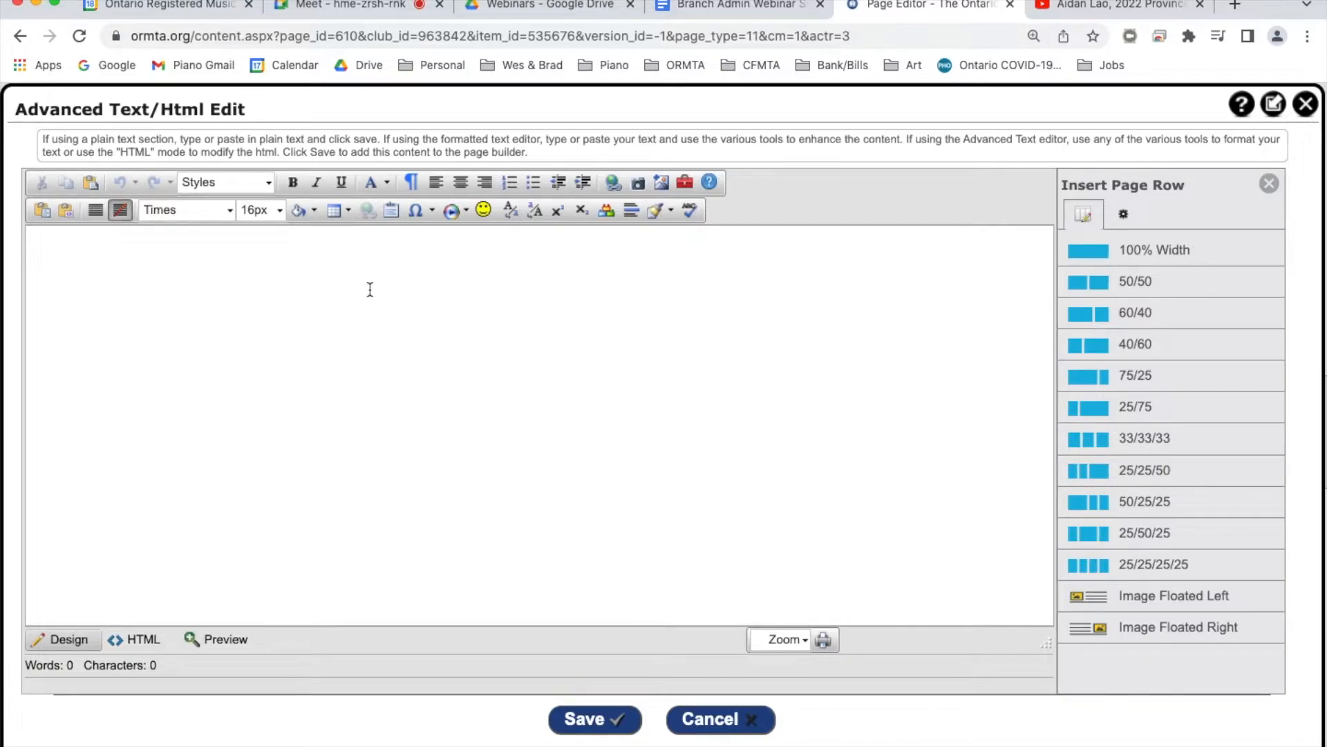
Insert a table with four rows and four columns and enter "text" in its first cell
{"action": "left_click", "coordinate": [370, 258]}
{"action": "left_click", "coordinate": [344, 211]}
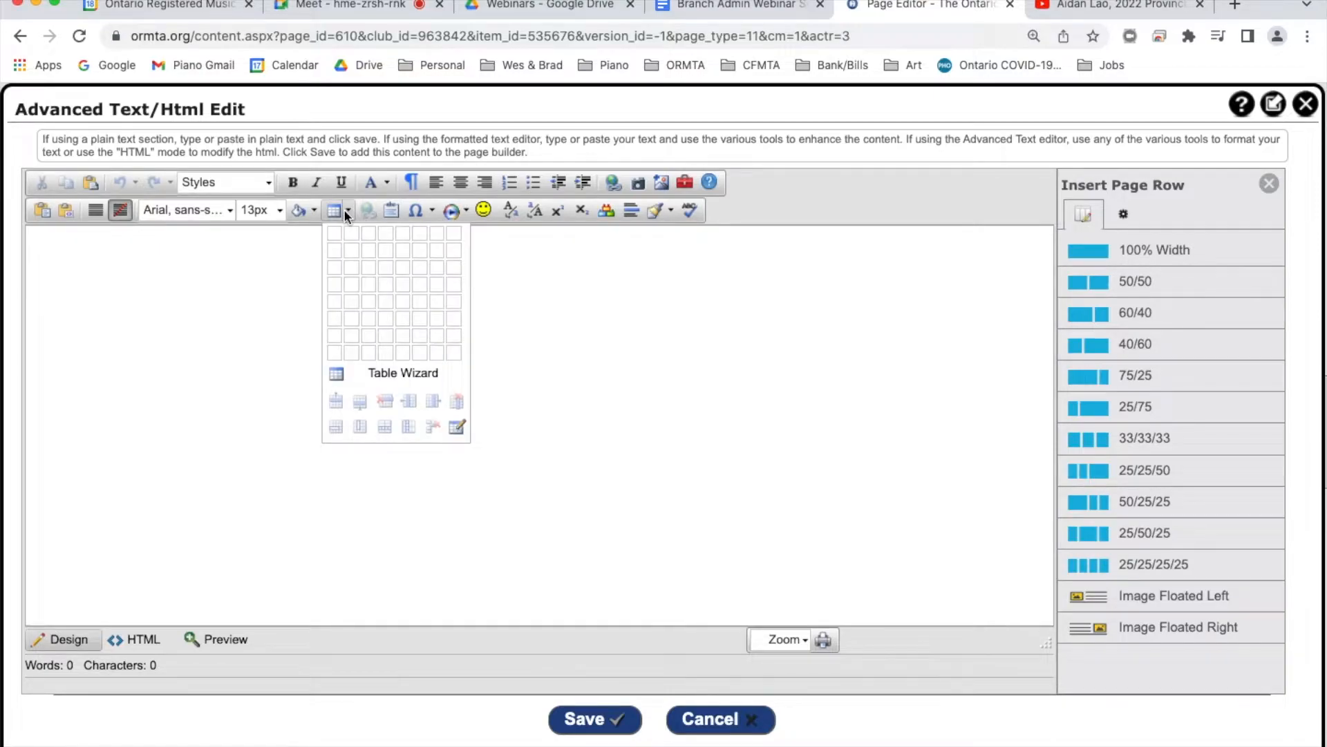
{"action": "left_click", "coordinate": [388, 284]}
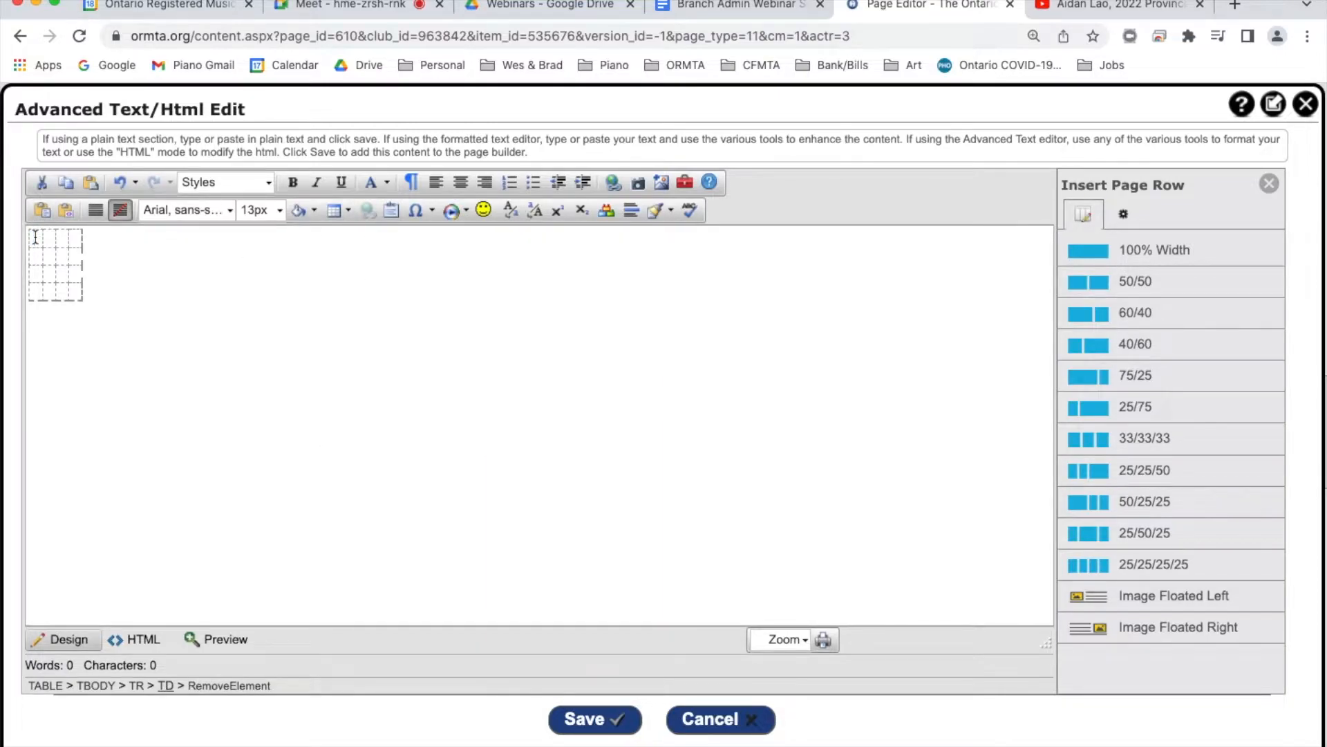
{"action": "type", "text": "text"}
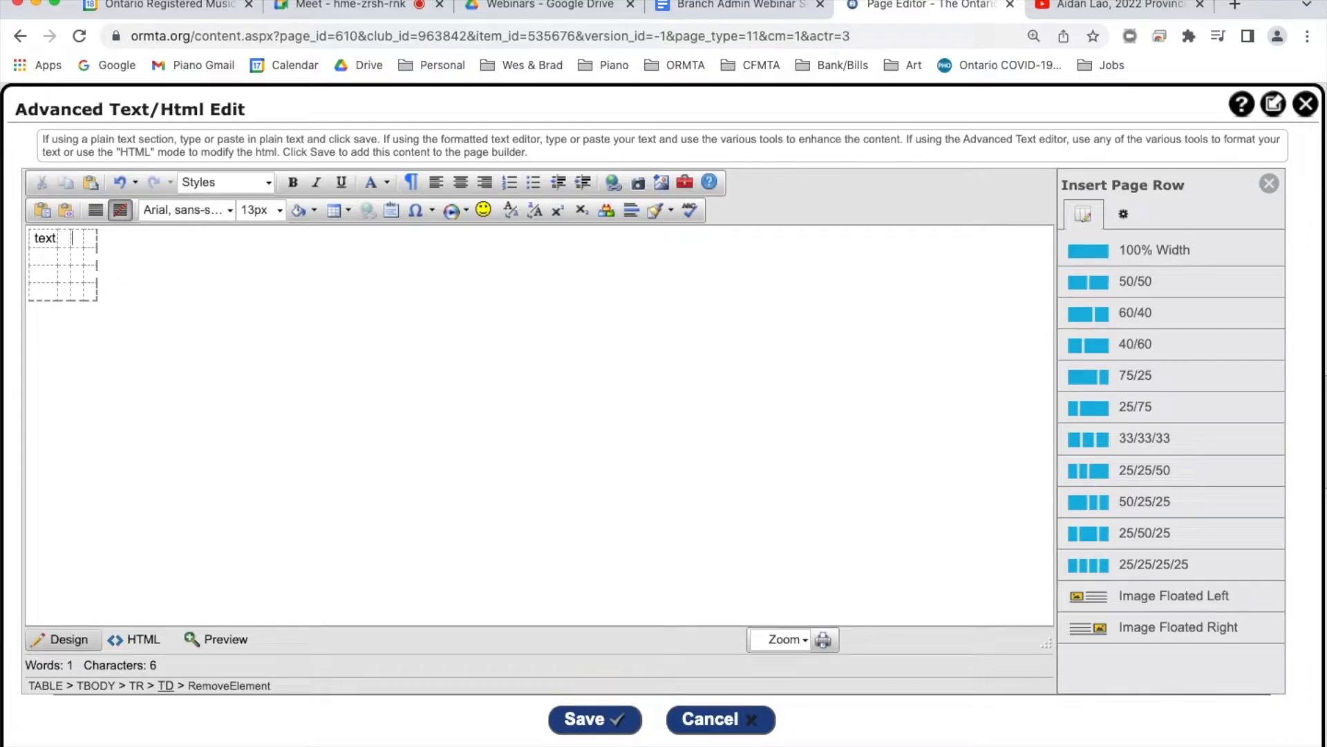
Review the Table Wizard's cell properties and try the telerik-reTable-2 and telerik-reTable-4 styles, closing it without applying them
{"action": "left_click", "coordinate": [349, 208]}
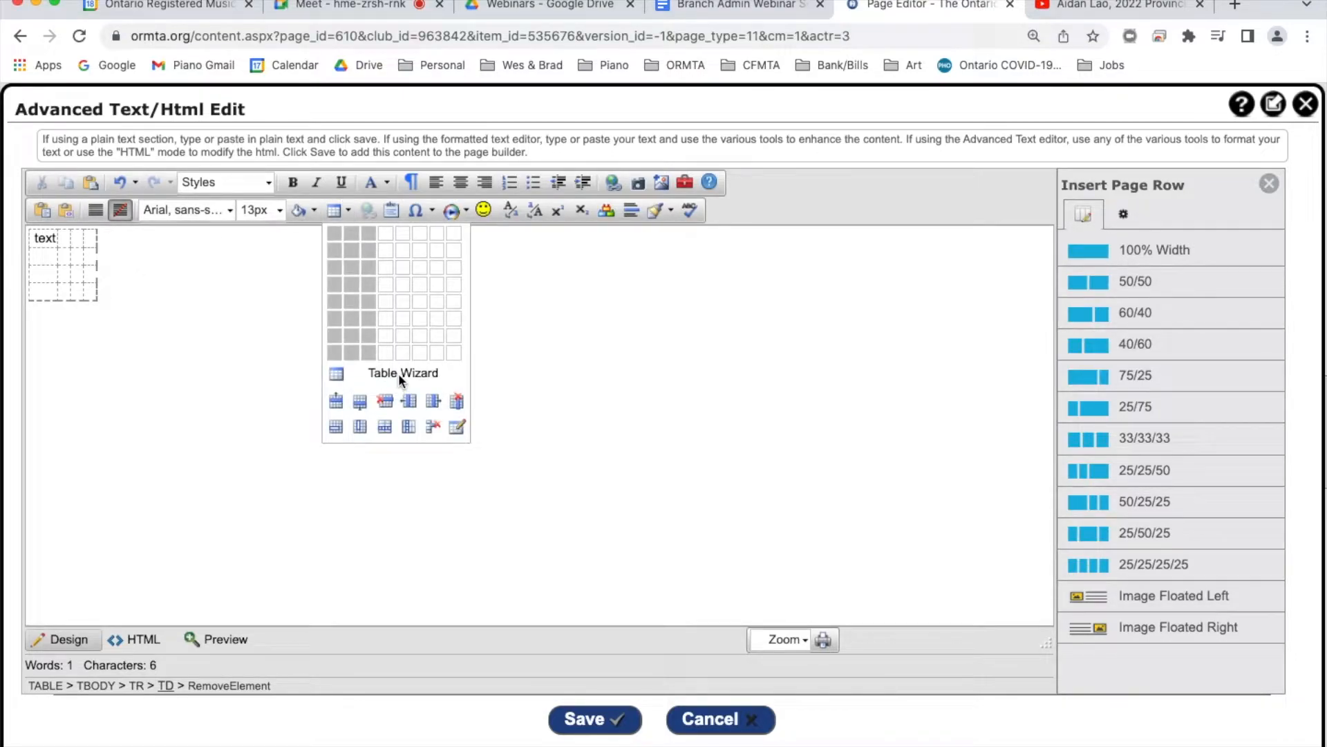
{"action": "left_click", "coordinate": [376, 372]}
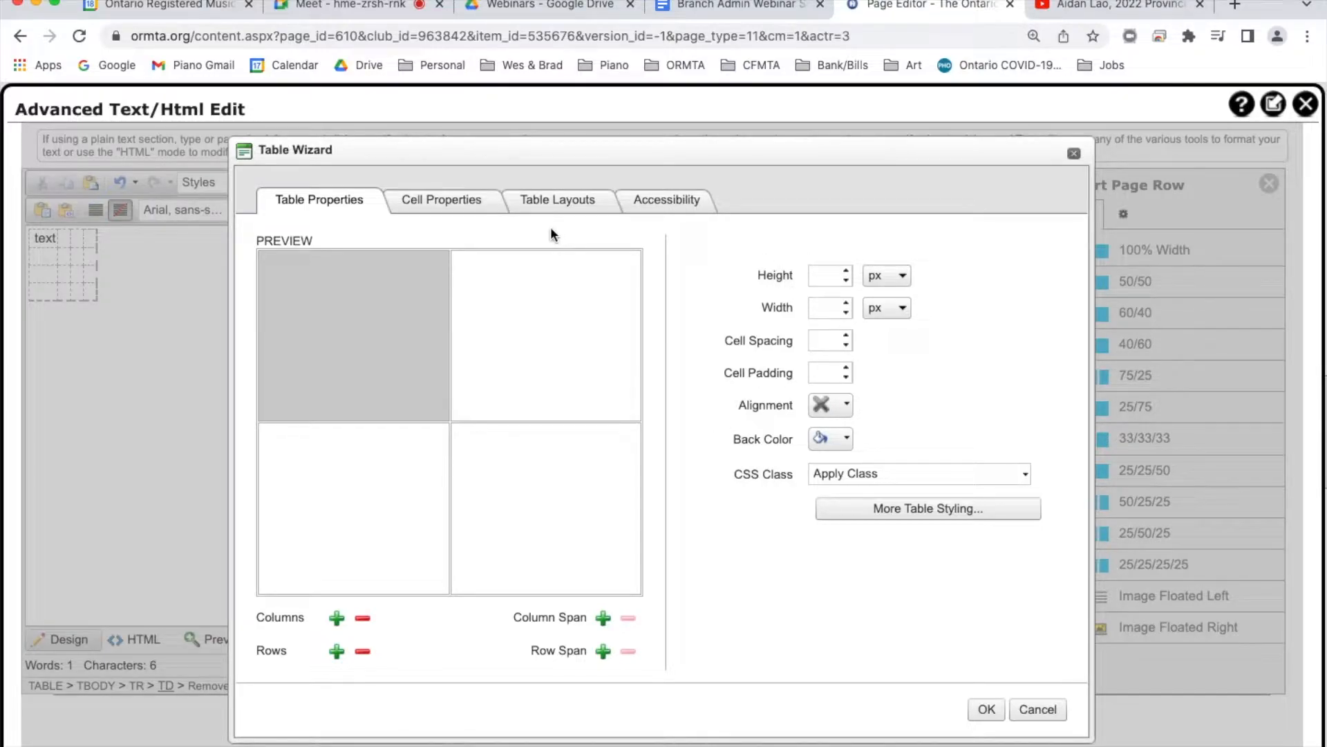
{"action": "left_click", "coordinate": [447, 209]}
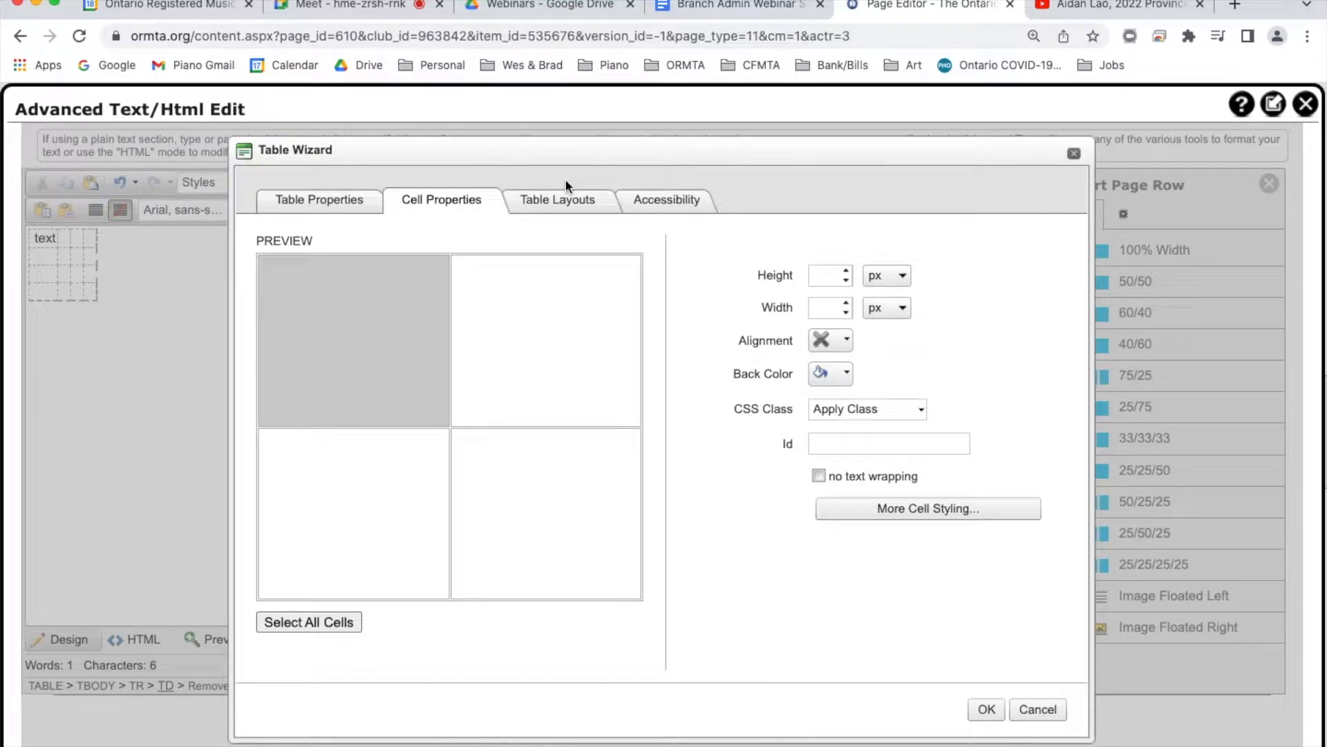
{"action": "left_click", "coordinate": [587, 201]}
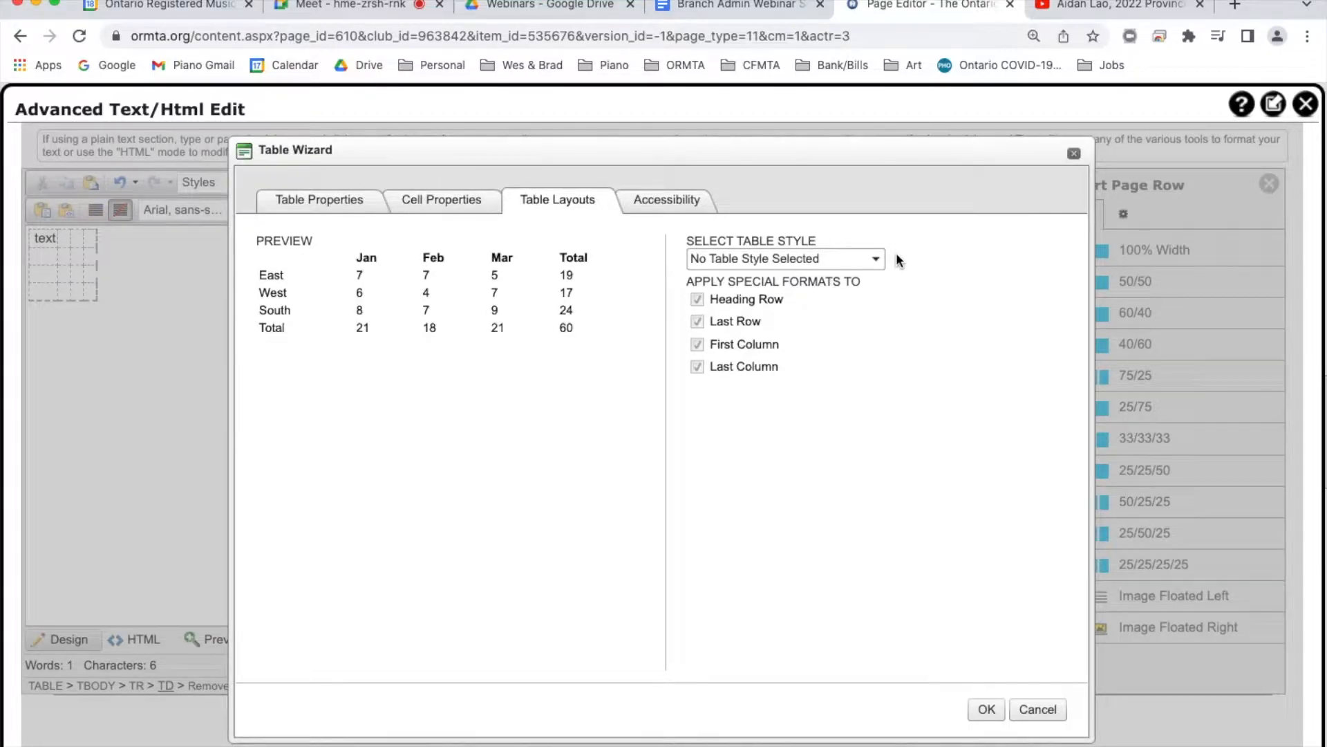
{"action": "left_click", "coordinate": [871, 260]}
{"action": "left_click", "coordinate": [831, 310]}
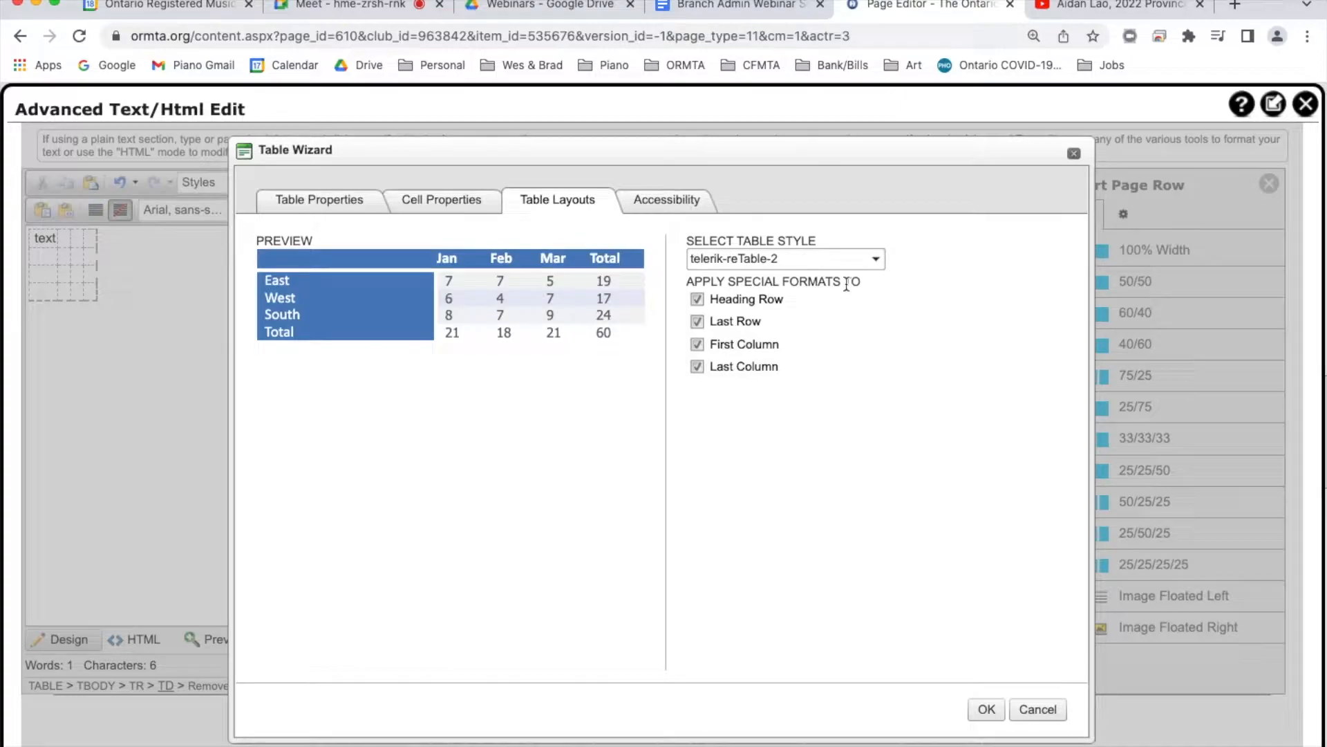
{"action": "left_click", "coordinate": [857, 262]}
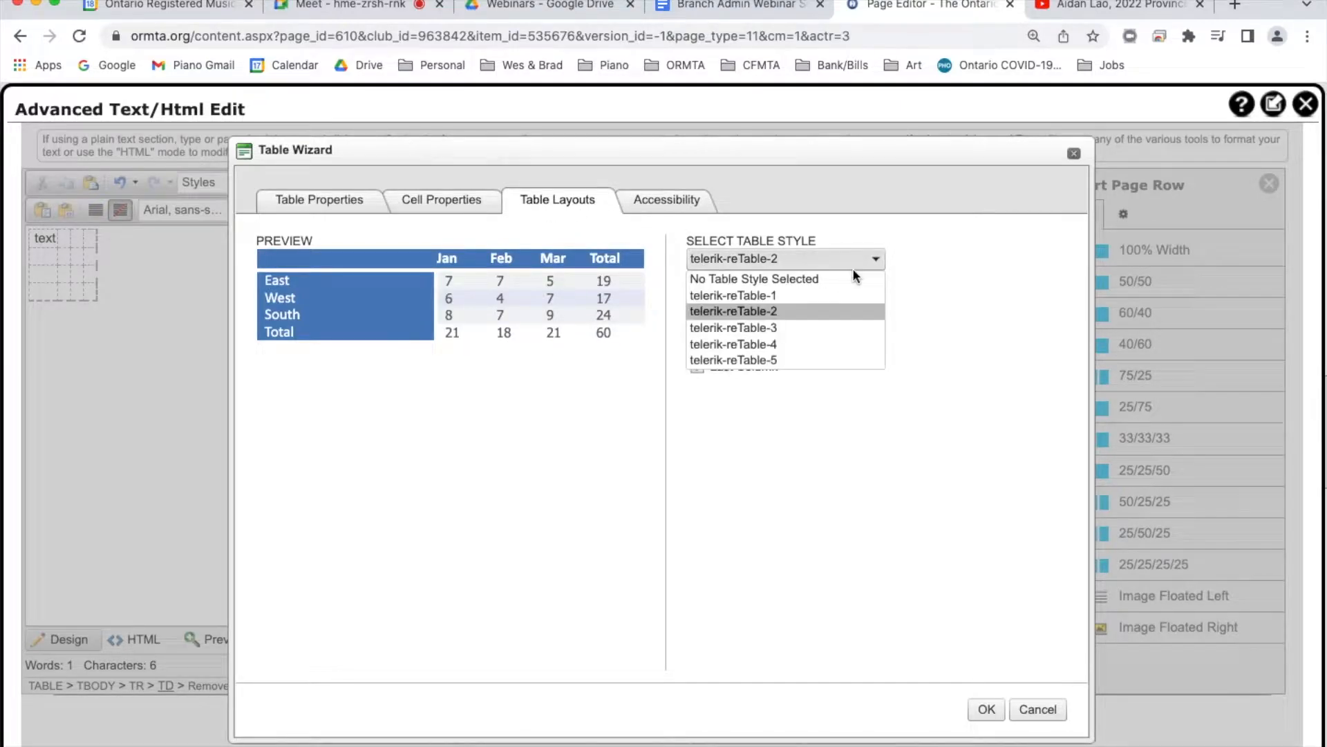
{"action": "left_click", "coordinate": [827, 342]}
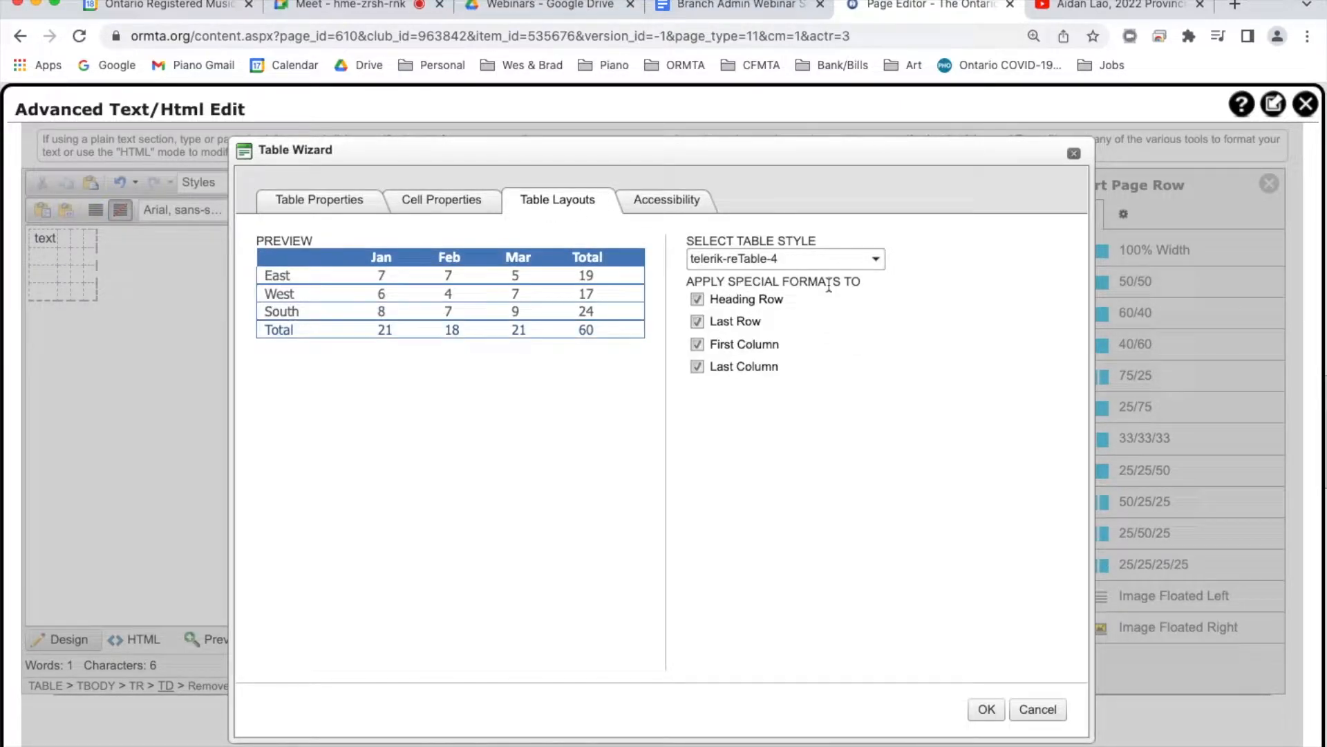
{"action": "left_click", "coordinate": [1040, 711]}
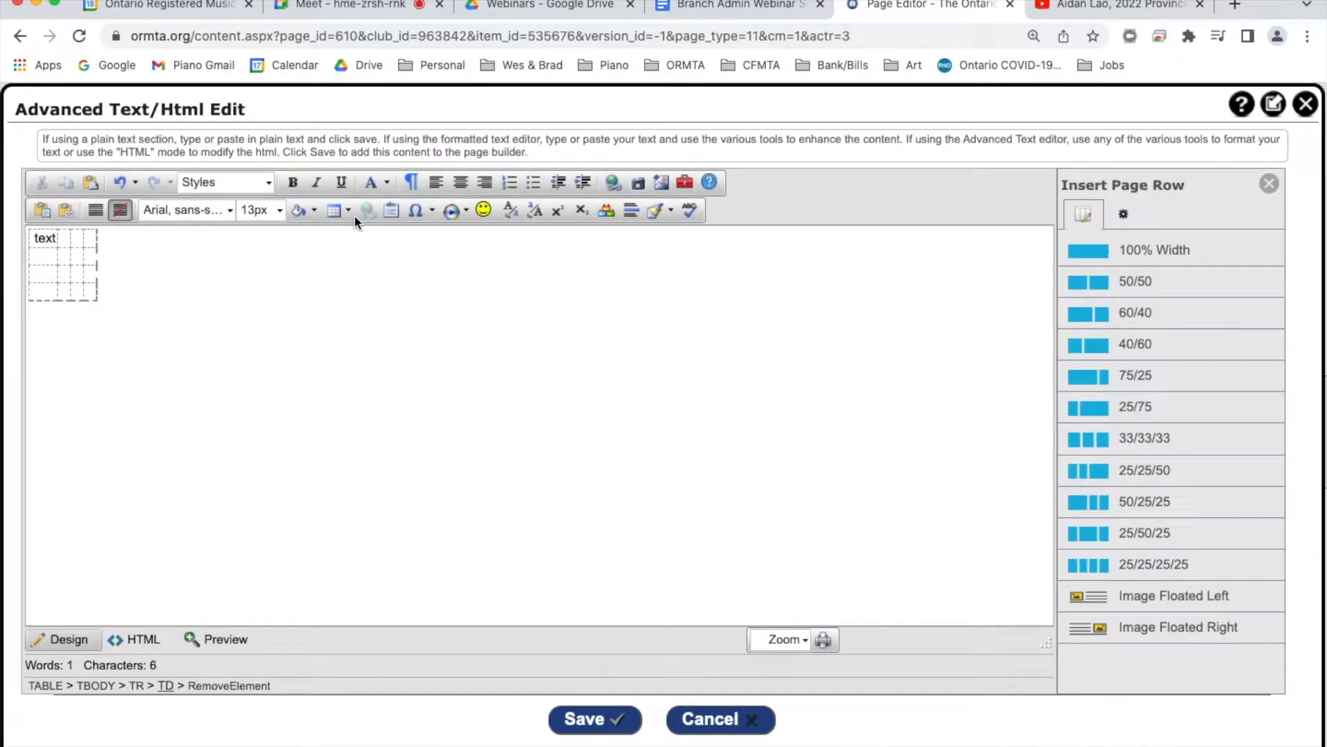
Delete the table row by row until the editor is empty
{"action": "right_click", "coordinate": [55, 239]}
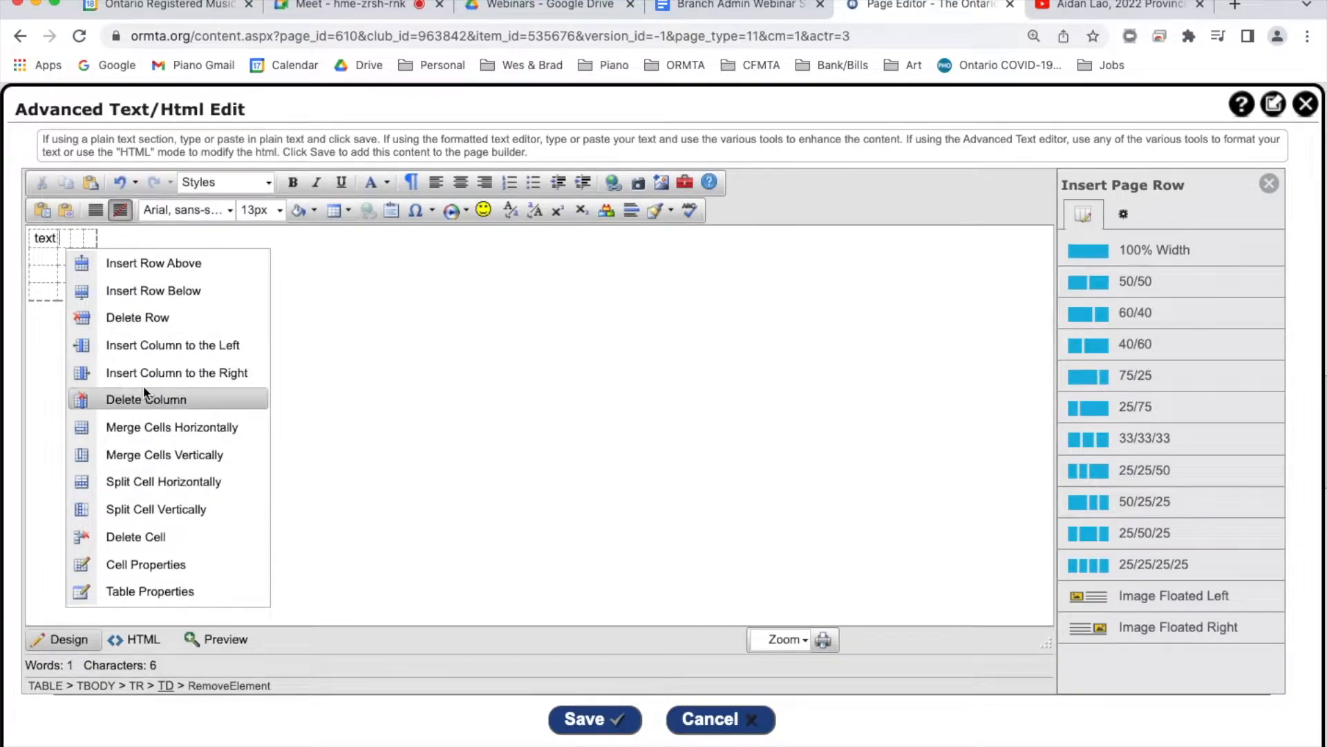
{"action": "left_click", "coordinate": [148, 316]}
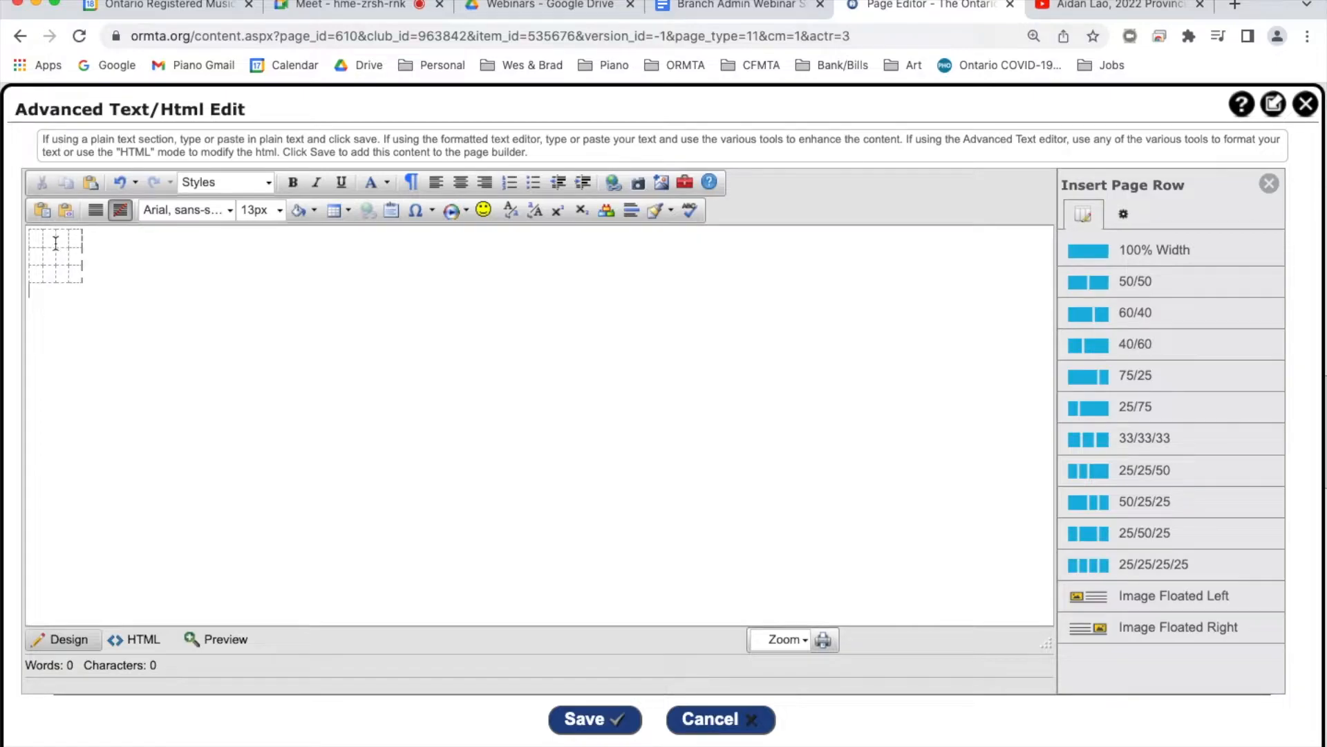
{"action": "right_click", "coordinate": [56, 242]}
{"action": "left_click", "coordinate": [148, 320]}
{"action": "right_click", "coordinate": [59, 237]}
{"action": "left_click", "coordinate": [105, 319]}
{"action": "right_click", "coordinate": [62, 239]}
{"action": "left_click", "coordinate": [105, 321]}
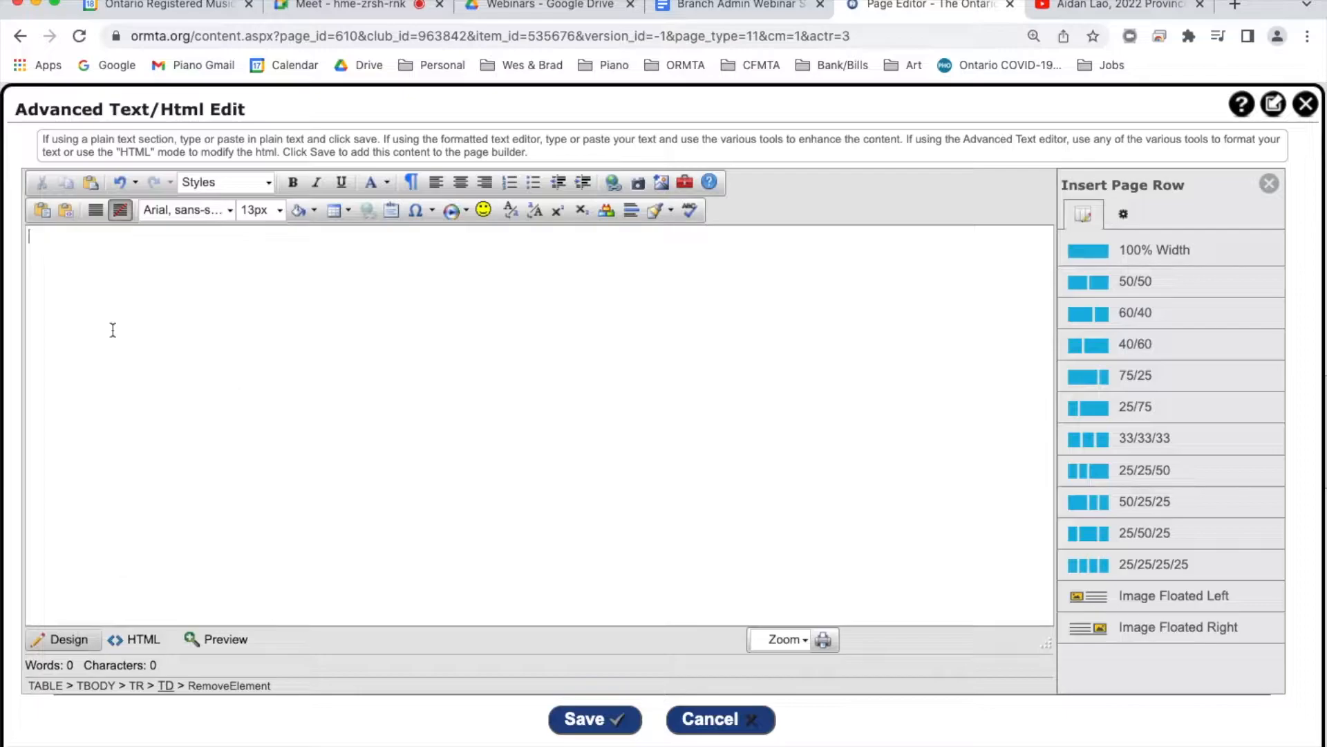
Insert a bordered group box with title and content placeholders, and undo the insertion
{"action": "left_click", "coordinate": [391, 213]}
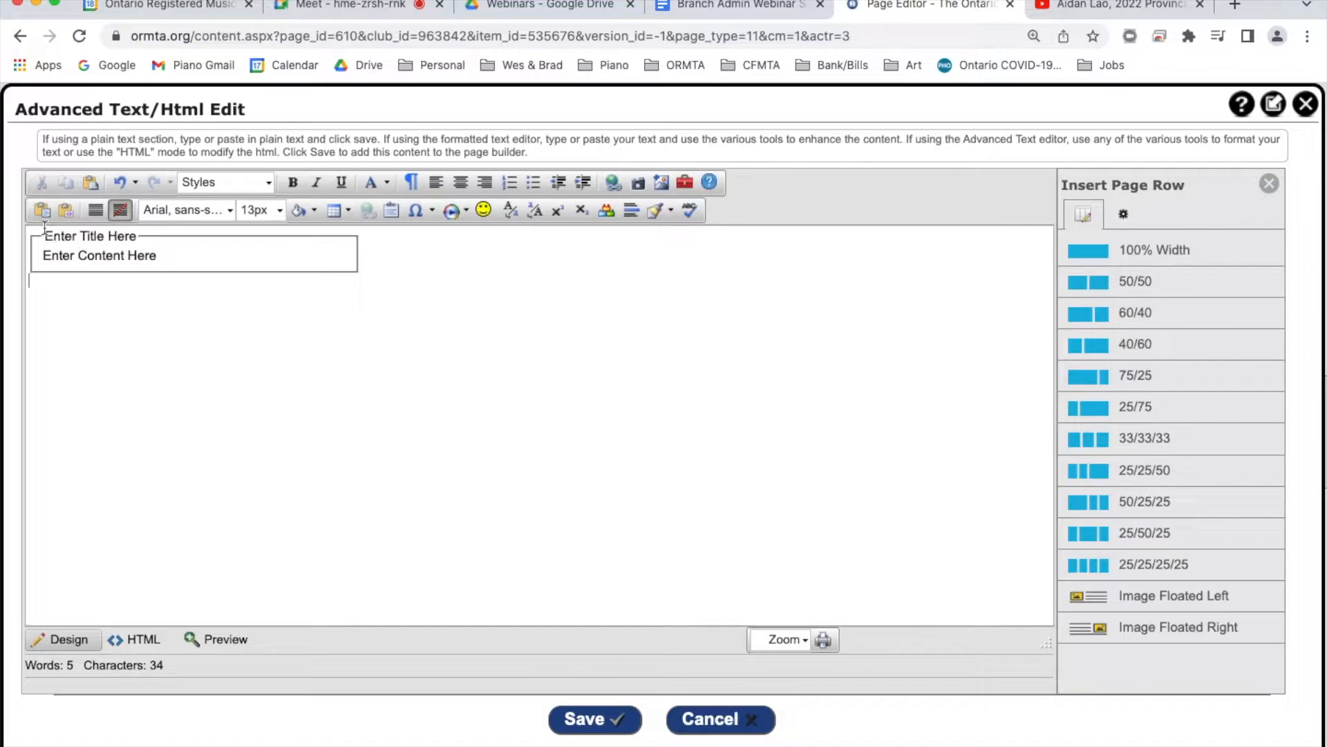
{"action": "left_click", "coordinate": [185, 250]}
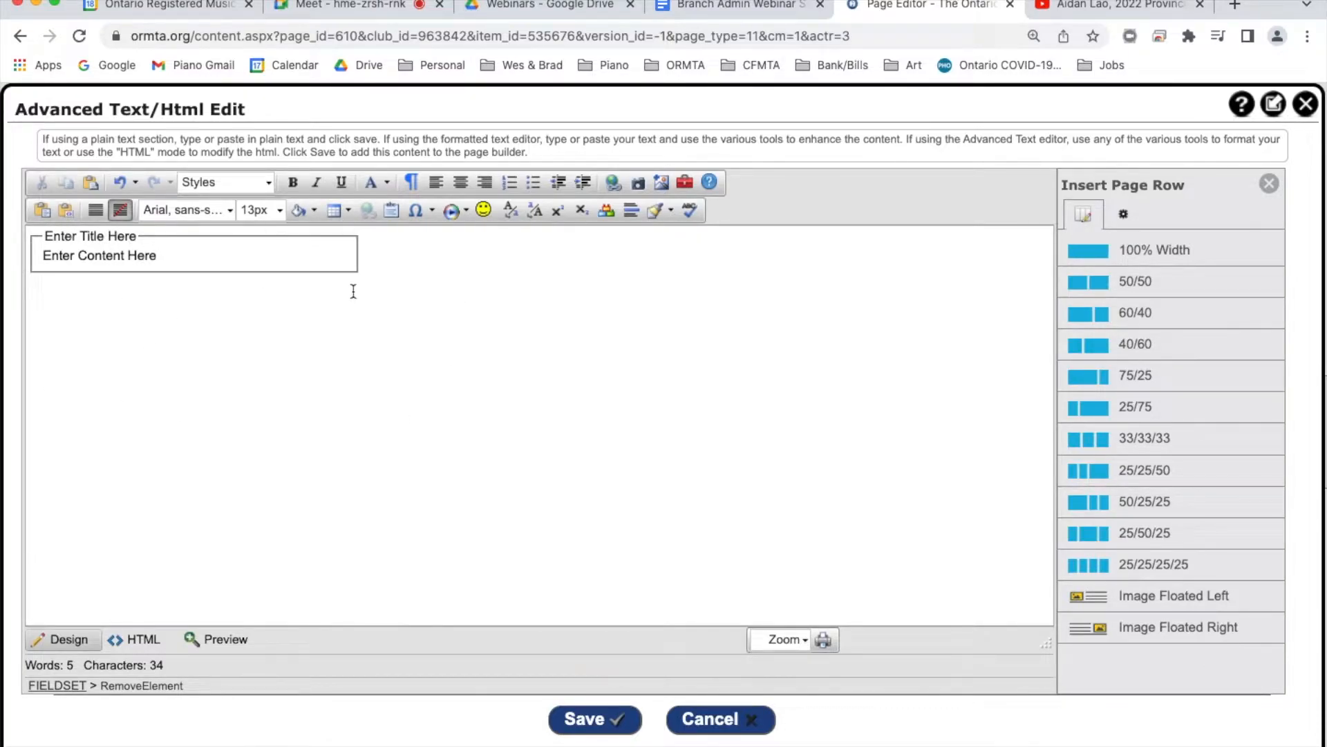
{"action": "left_click", "coordinate": [119, 183]}
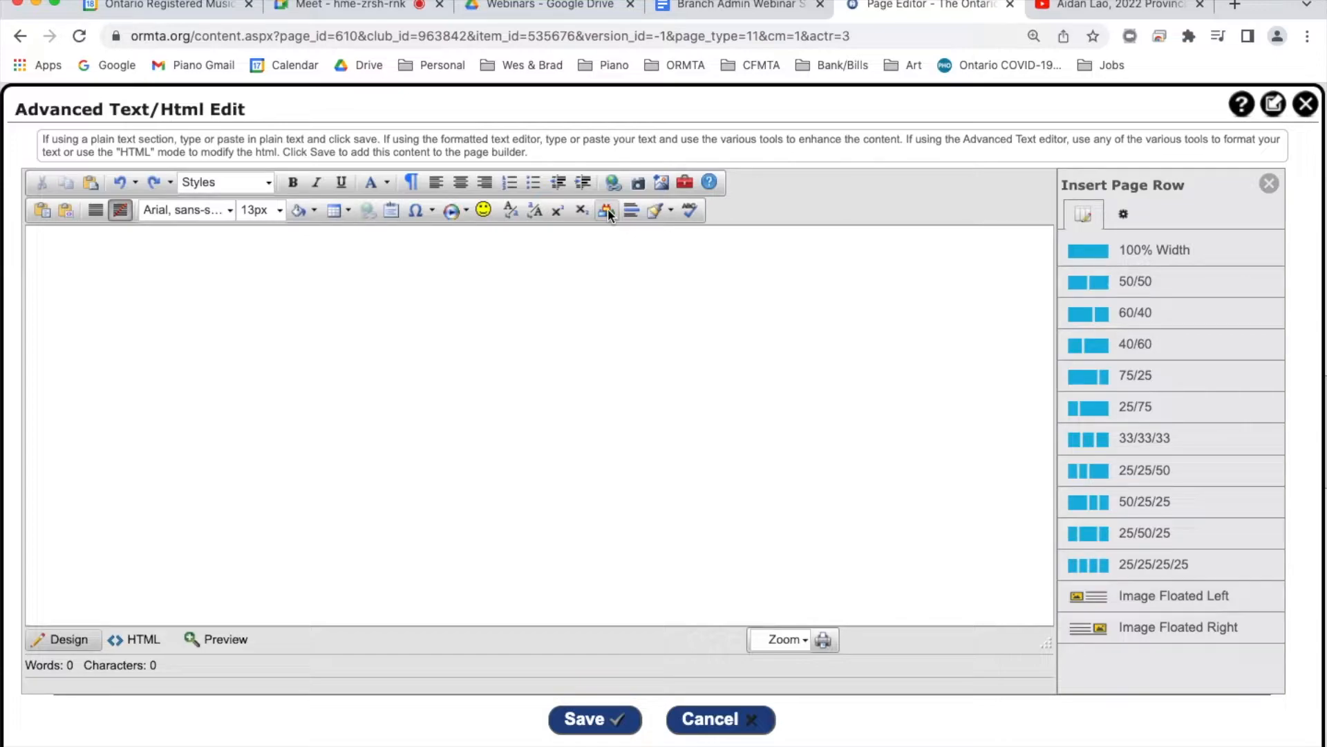
Enter "Custom Text" in the advanced editor and select all of it
{"action": "left_click", "coordinate": [458, 307]}
{"action": "type", "text": "Custom Text"}
{"action": "key", "text": "super+a"}
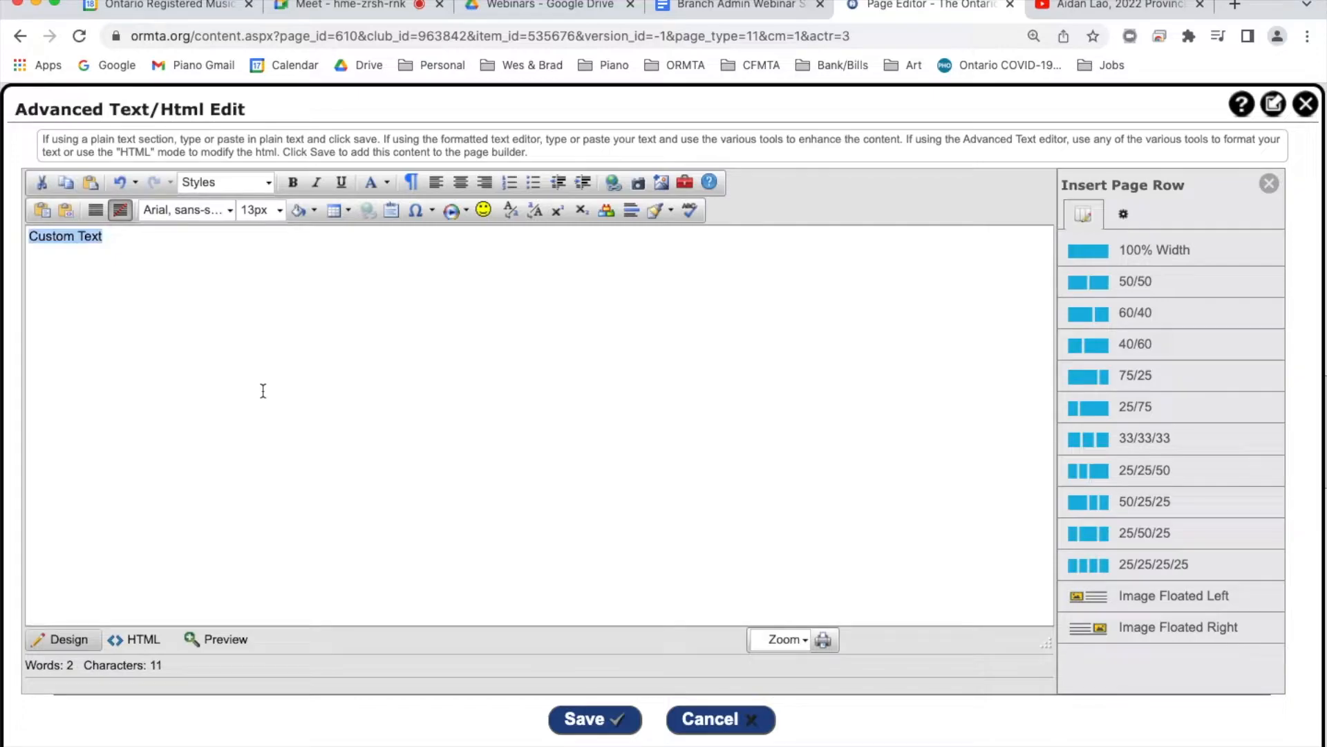
In the Style Builder, set the selected text's font to Poppins, its weight to Bold and its colour to dark blue
{"action": "left_click", "coordinate": [604, 213]}
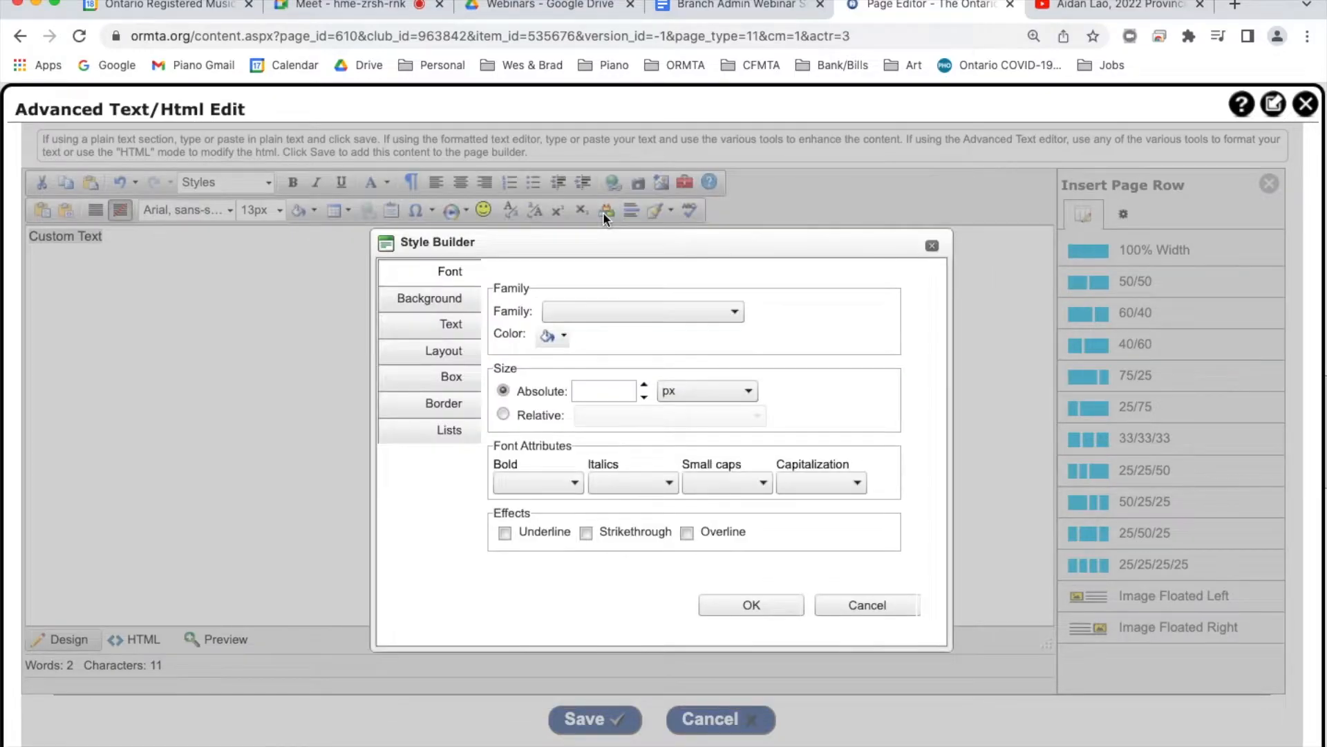
{"action": "left_click", "coordinate": [707, 304]}
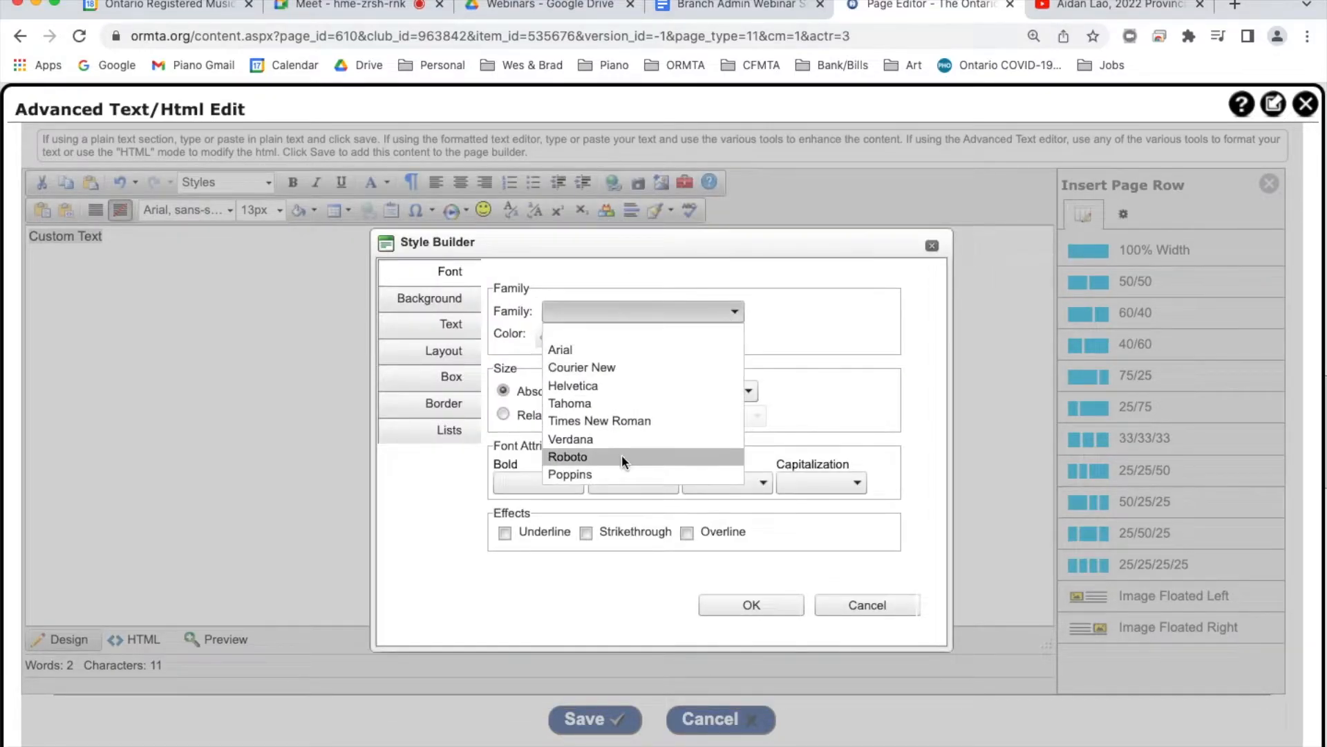
{"action": "left_click", "coordinate": [621, 470]}
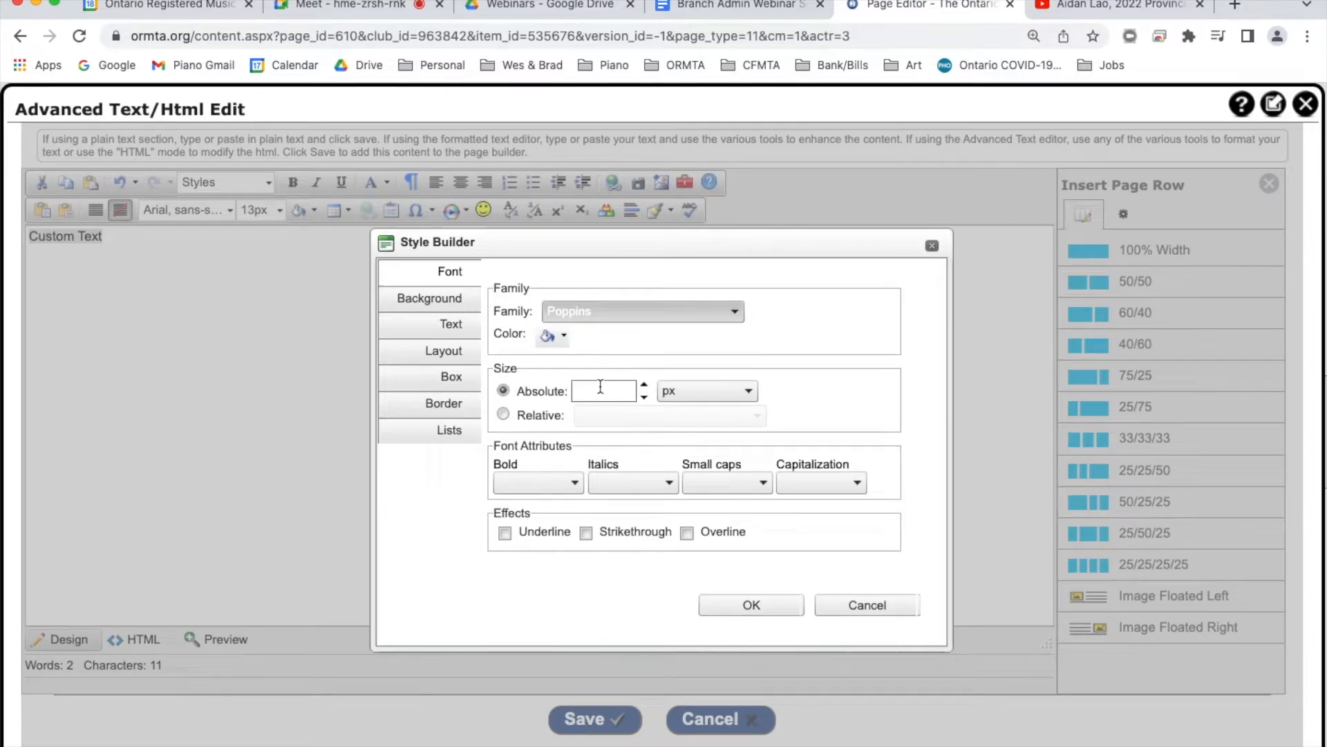
{"action": "left_click", "coordinate": [546, 482]}
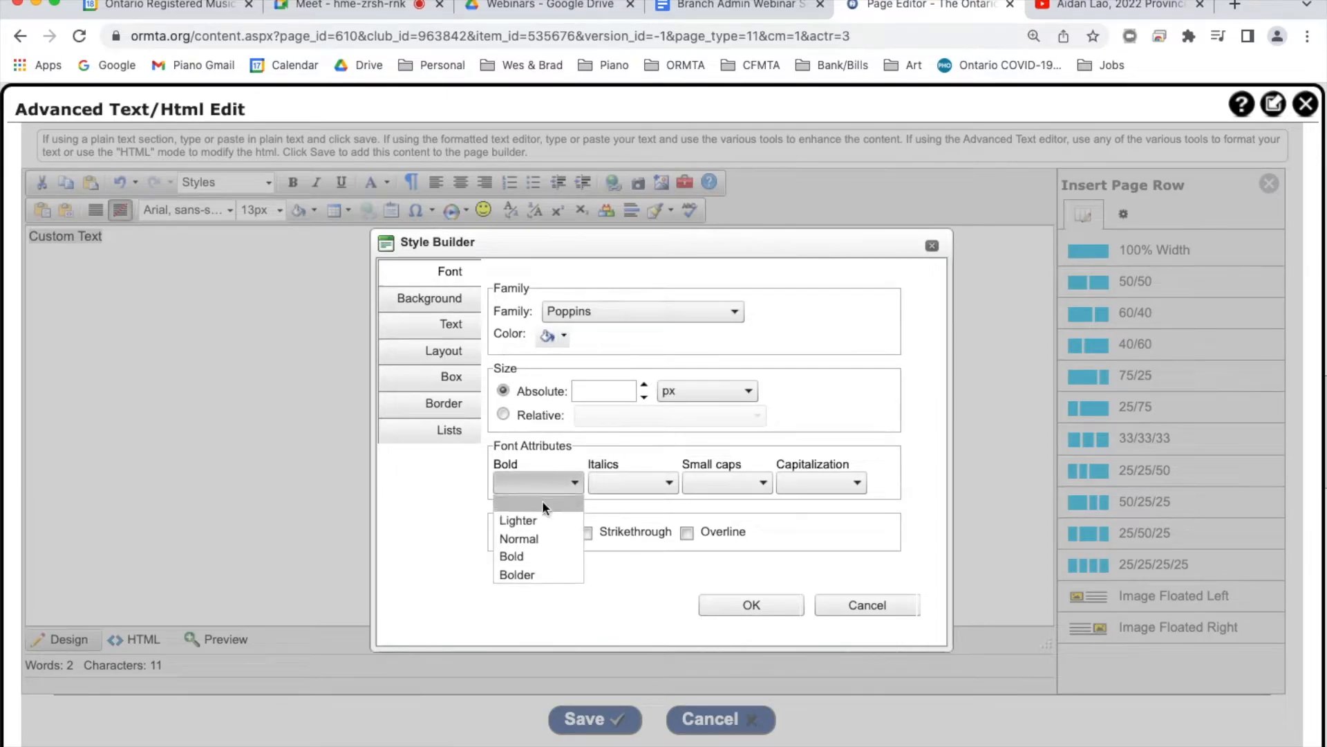
{"action": "left_click", "coordinate": [528, 553]}
{"action": "left_click", "coordinate": [550, 337]}
{"action": "scroll", "coordinate": [550, 339], "scroll_direction": "down", "scroll_amount": 1}
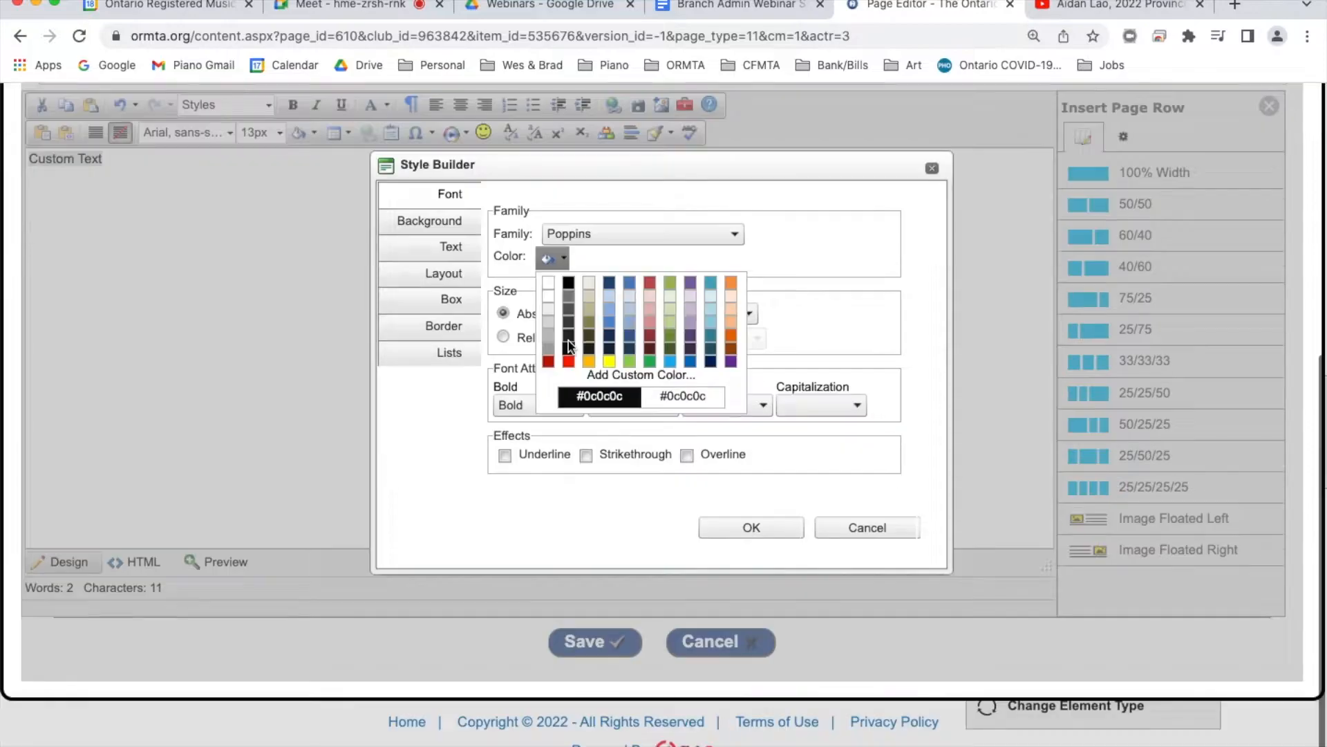
{"action": "left_click", "coordinate": [611, 284]}
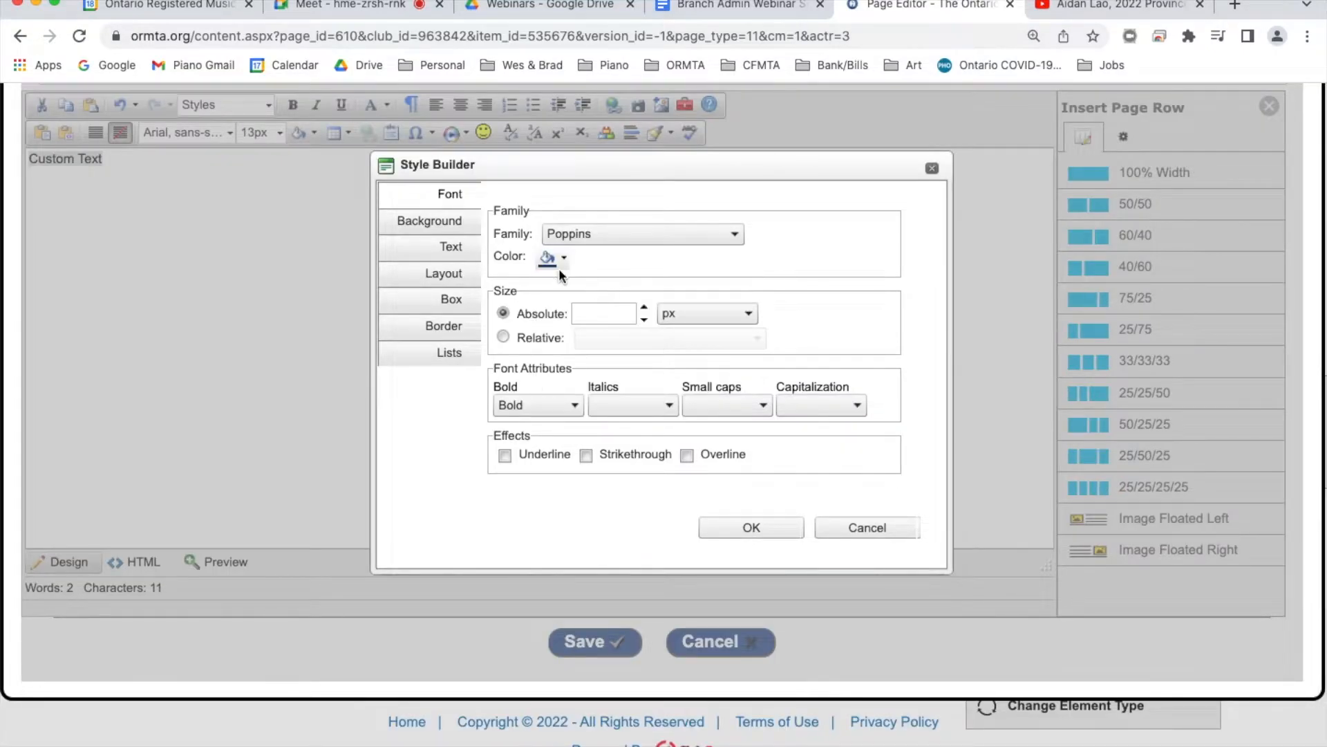
Choose a light orange background colour for the selected text in the Style Builder
{"action": "left_click", "coordinate": [446, 220]}
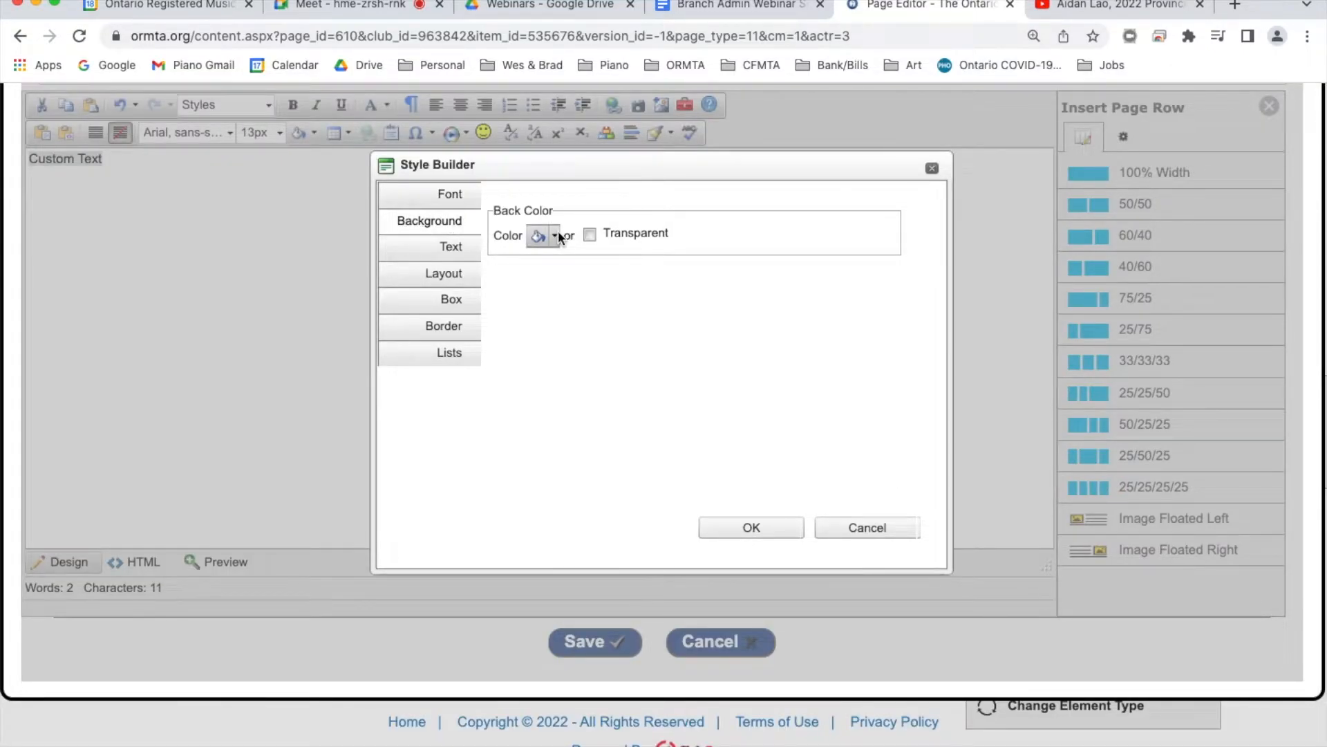
{"action": "left_click", "coordinate": [555, 234]}
{"action": "left_click", "coordinate": [719, 274]}
Set the letter spacing to 8 px and the word spacing to 6 px, and apply the custom style
{"action": "left_click", "coordinate": [454, 249]}
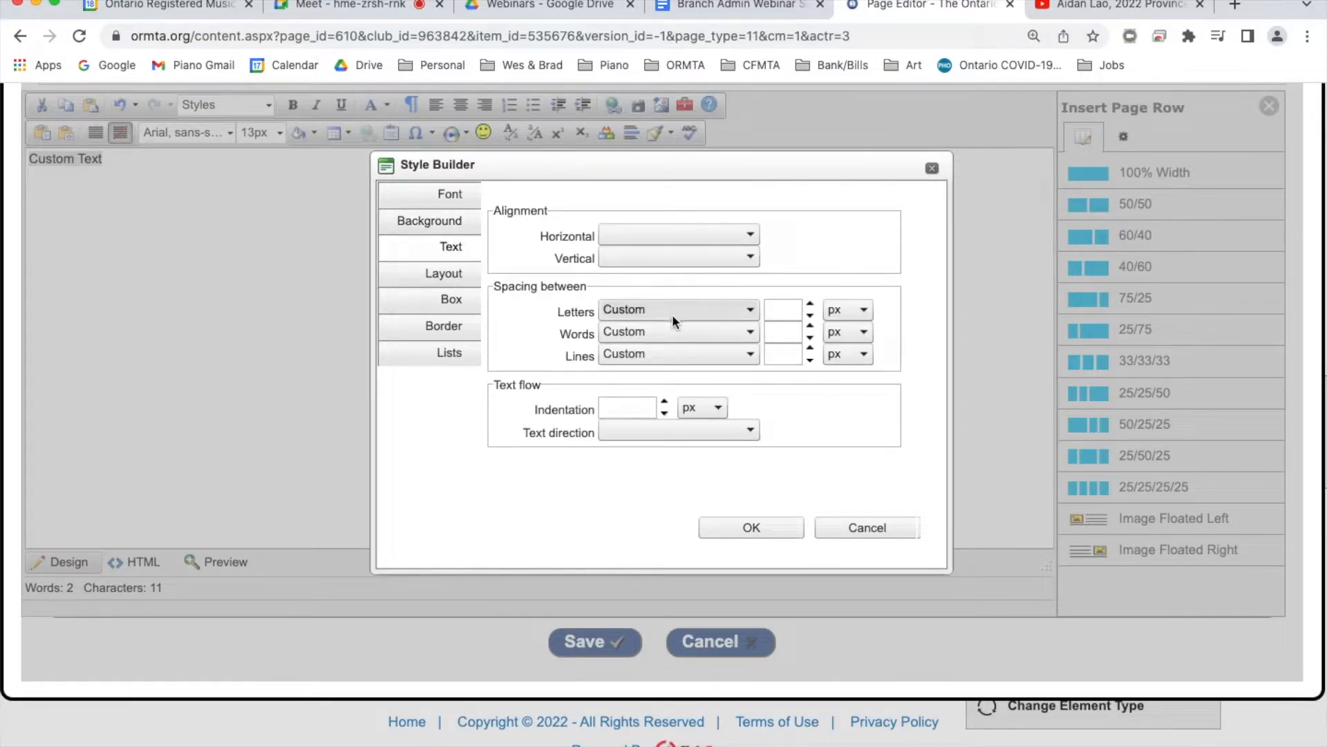
{"action": "left_click", "coordinate": [811, 303]}
{"action": "left_click", "coordinate": [810, 303]}
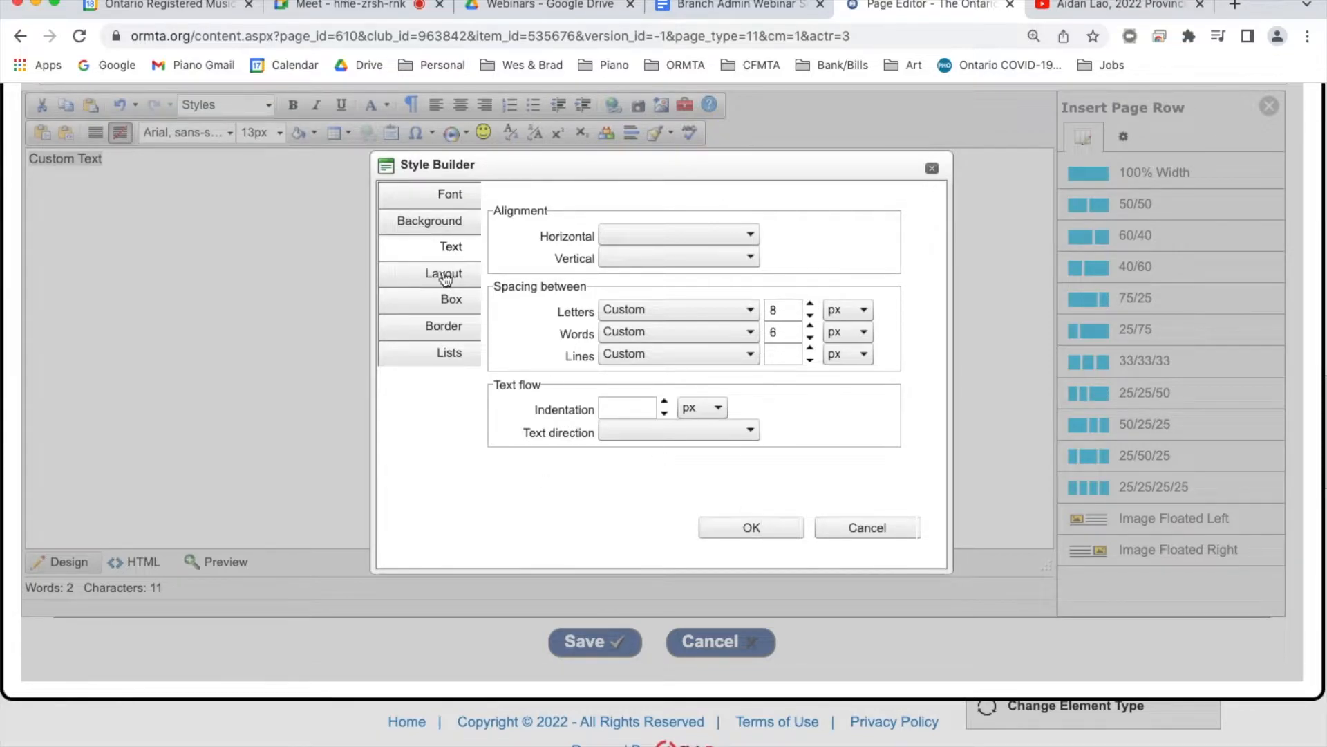
{"action": "left_click", "coordinate": [764, 520]}
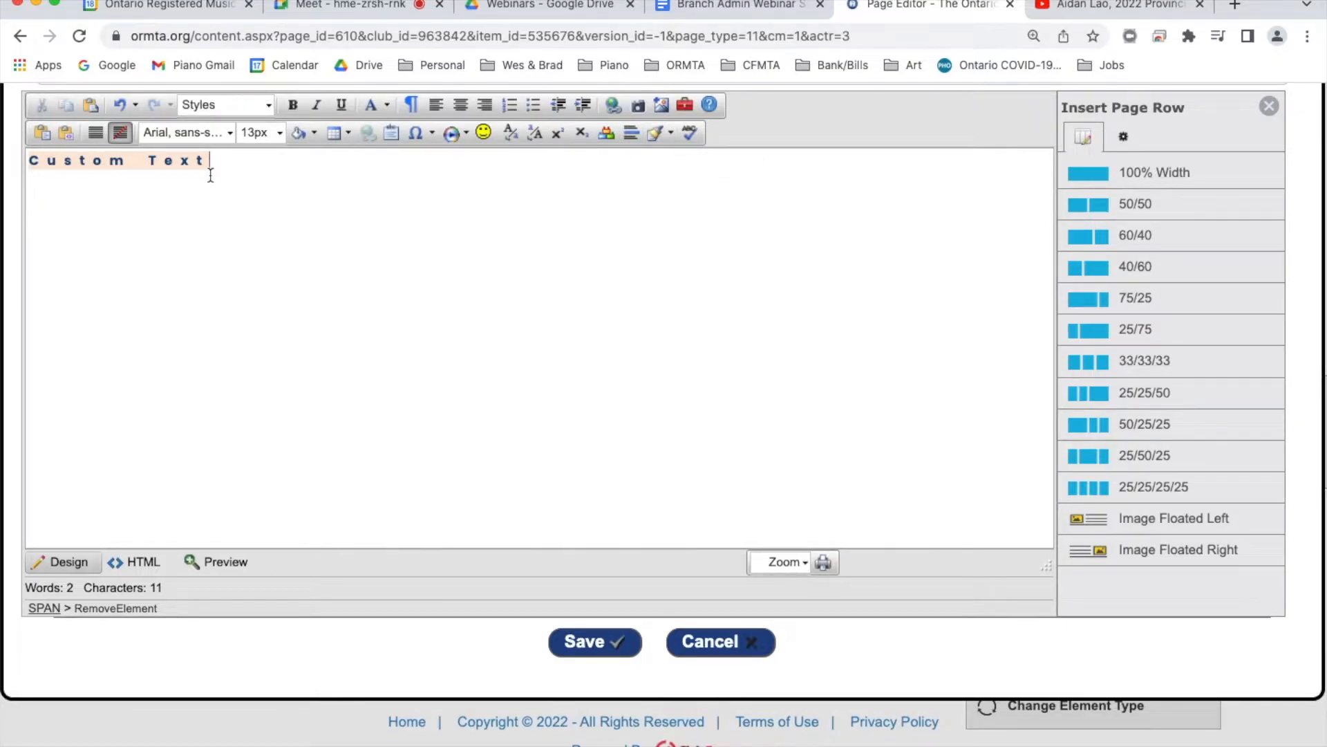
Switch to the Branch Admin Webinar Script document in Google Docs and copy the "Formatted Text" line
{"action": "left_click", "coordinate": [683, 7]}
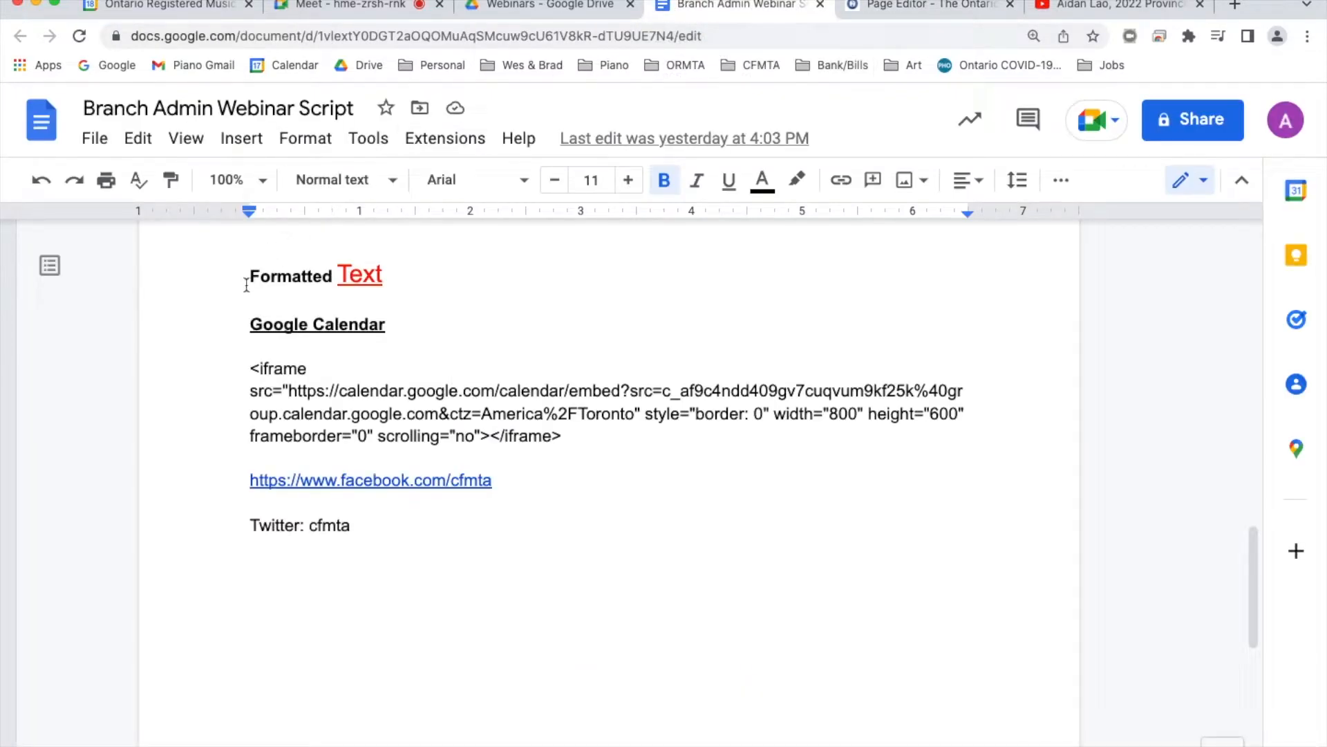
{"action": "left_click_drag", "start_coordinate": [251, 277], "coordinate": [380, 273]}
{"action": "key", "text": "super+c"}
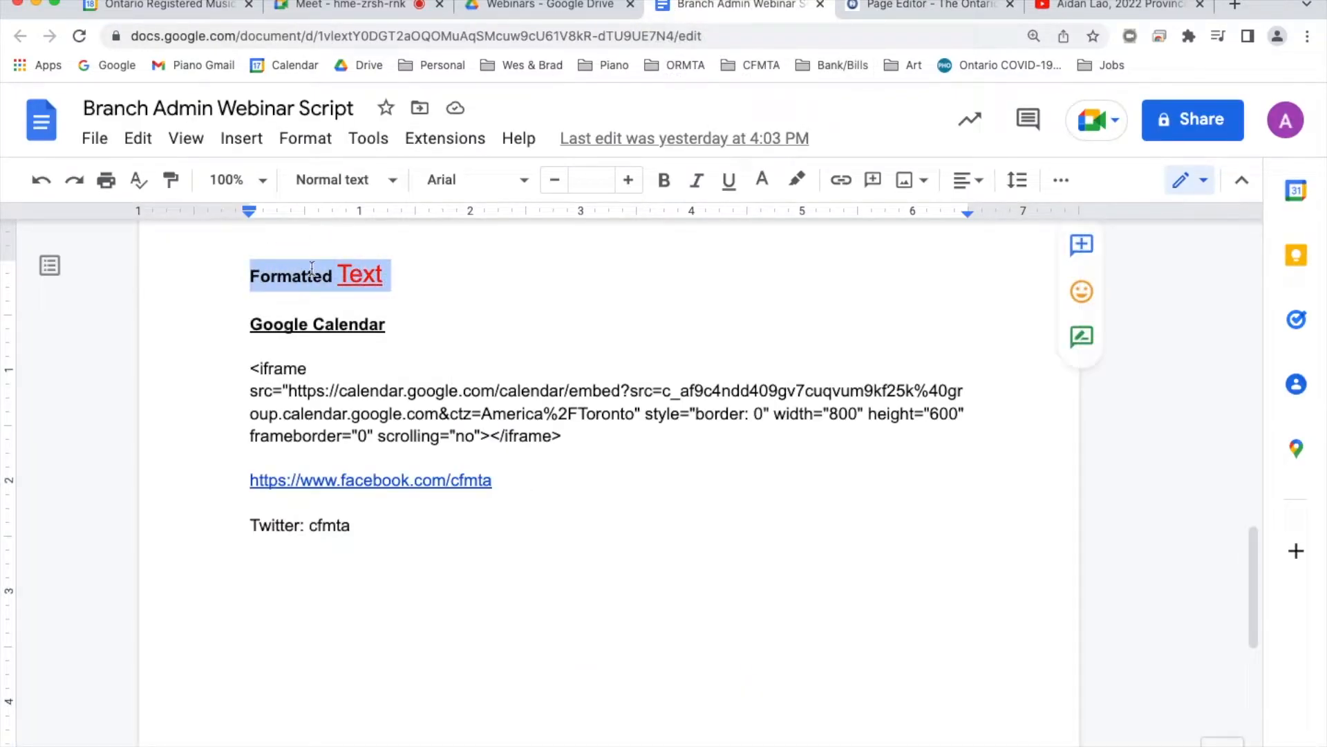
Switch back to the ORMTA page editor and replace all the editor's content with the copied "Formatted Text" line
{"action": "left_click", "coordinate": [984, 11]}
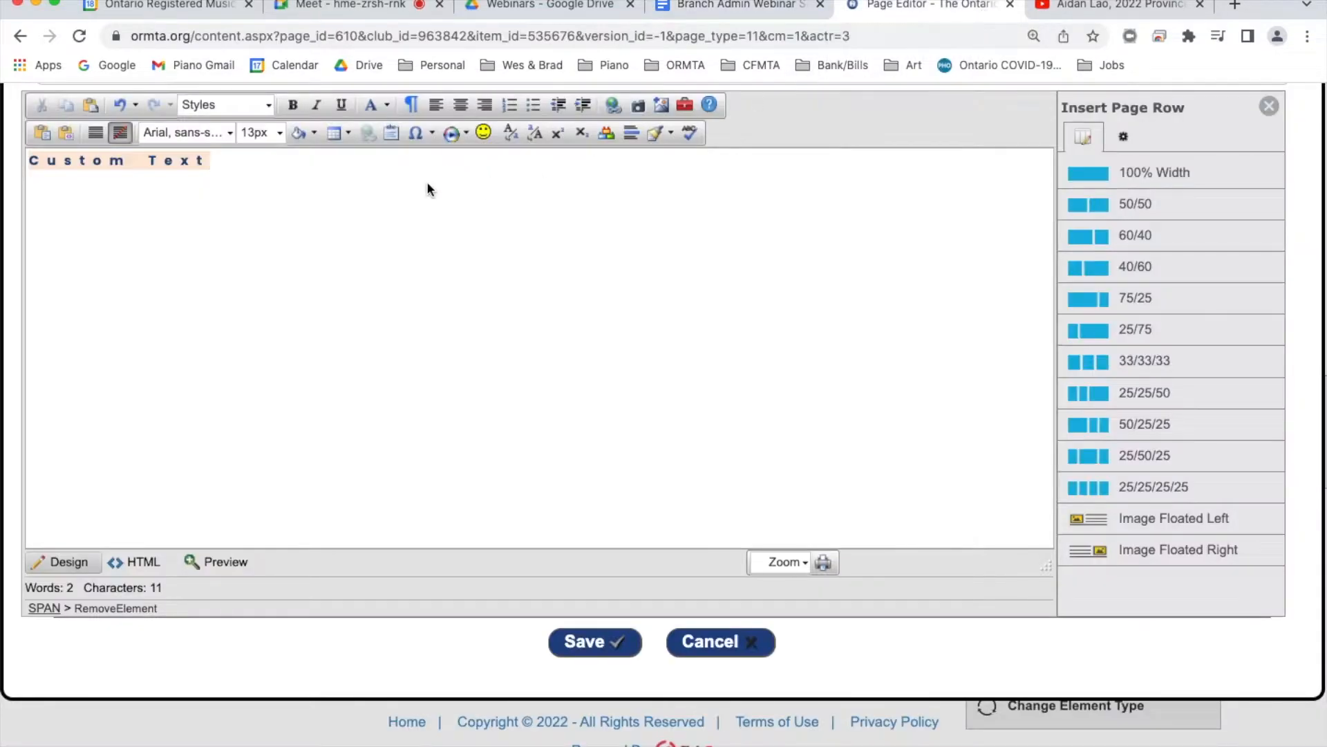
{"action": "key", "text": "super+a"}
{"action": "key", "text": "BackSpace"}
{"action": "key", "text": "super+v"}
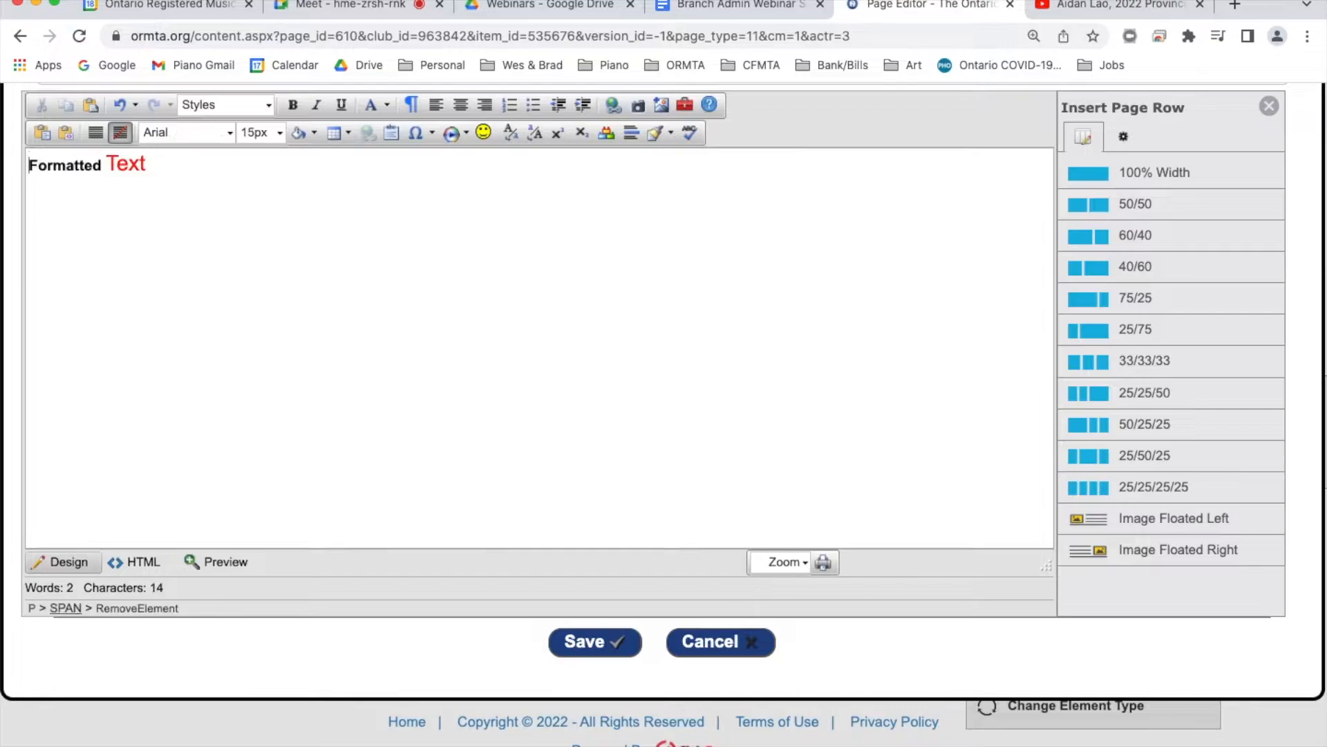
Strip all formatting from the pasted text, check its HTML source and return to the design view
{"action": "key", "text": "super+a"}
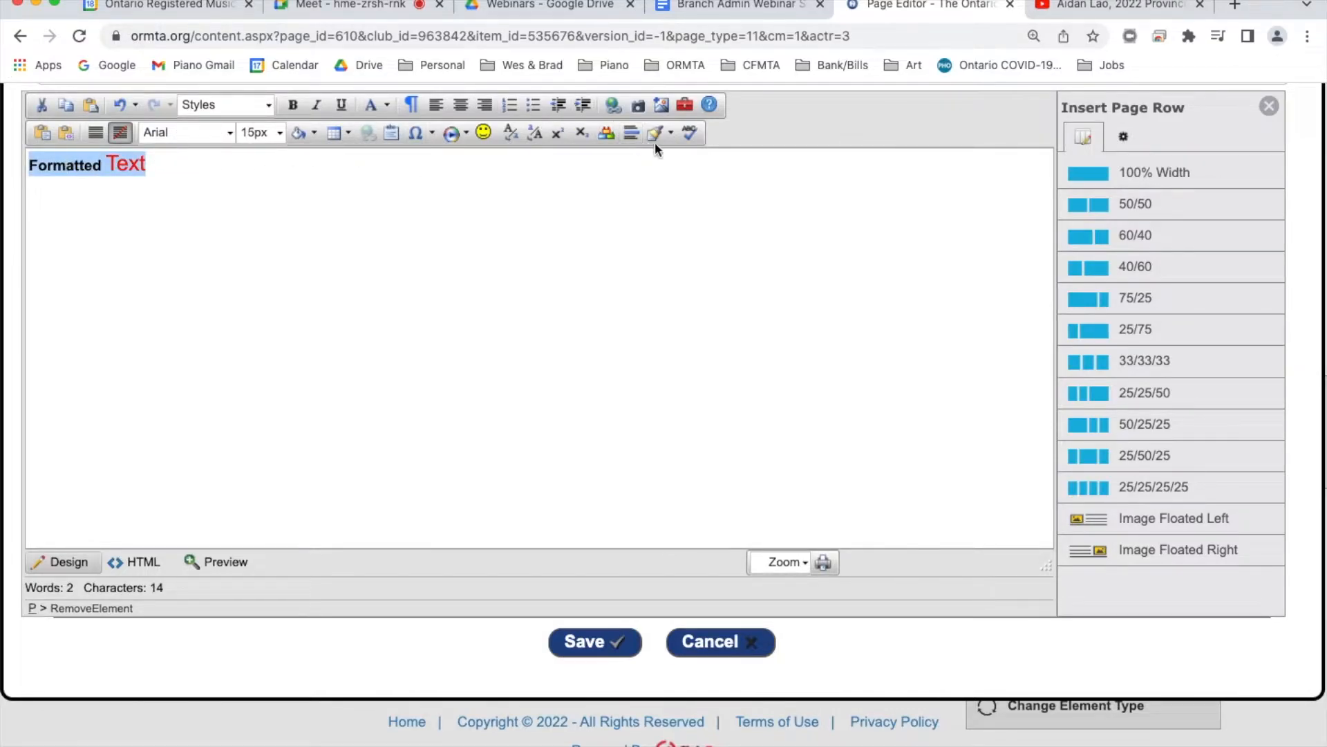
{"action": "left_click", "coordinate": [670, 131]}
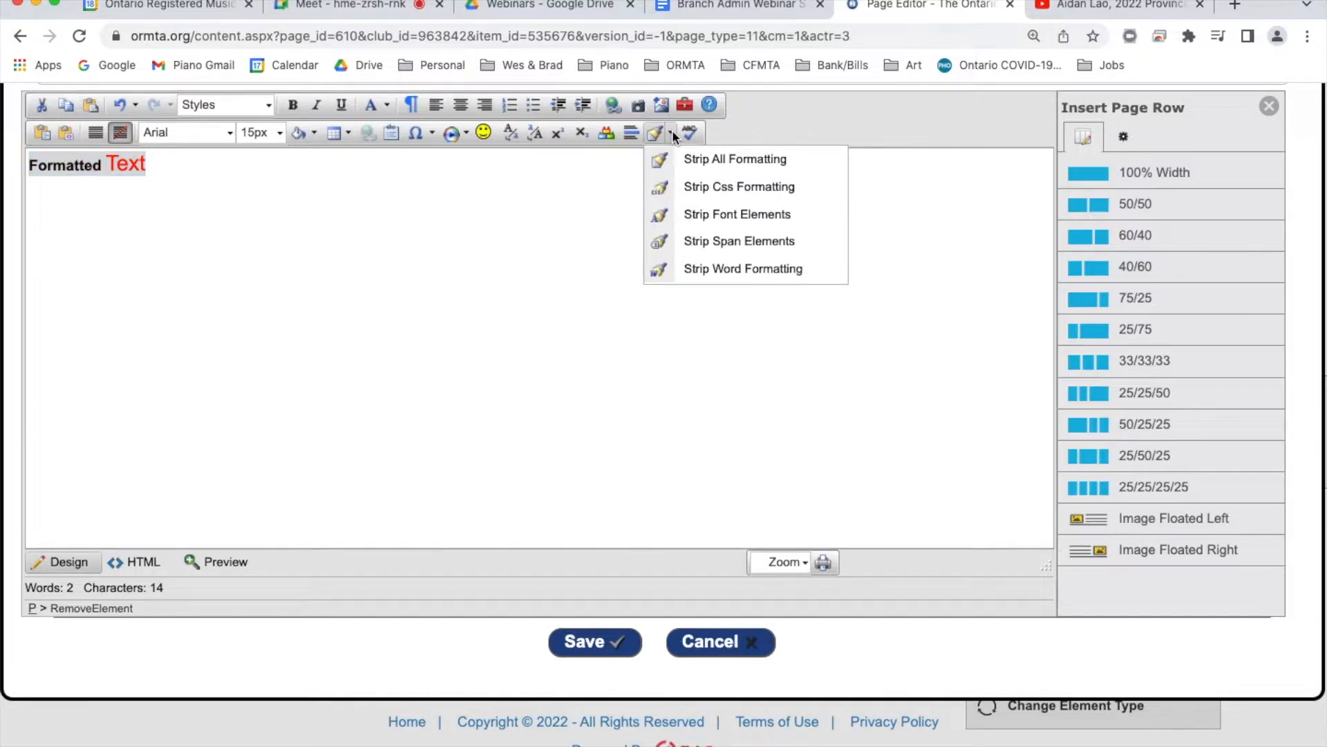
{"action": "left_click", "coordinate": [706, 160]}
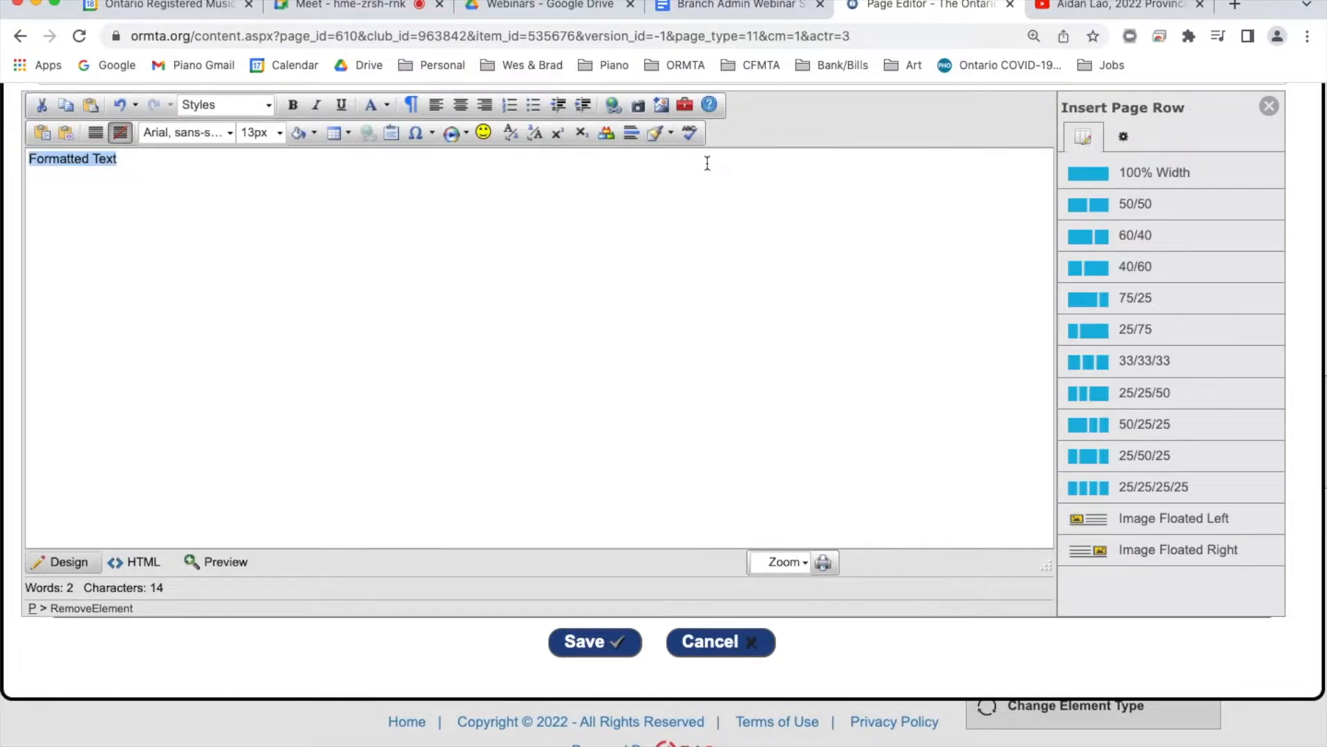
{"action": "left_click", "coordinate": [350, 189]}
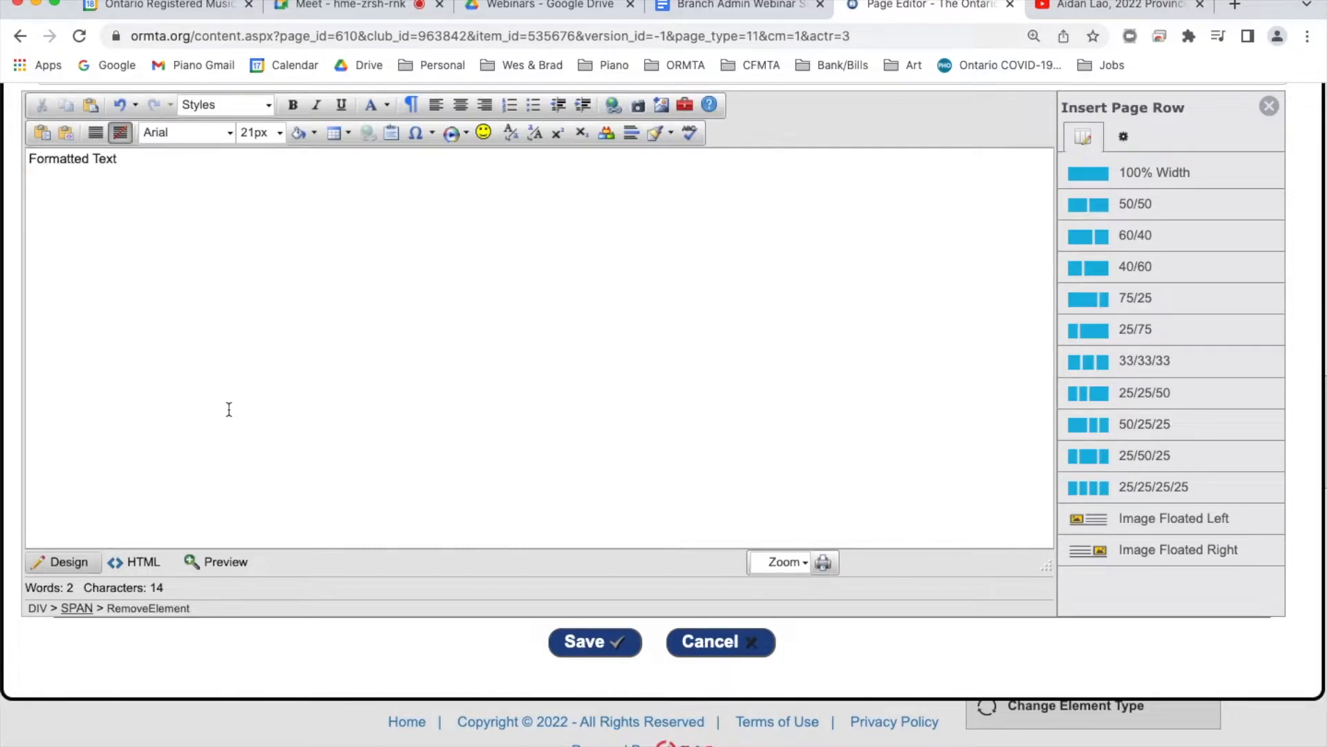
{"action": "left_click", "coordinate": [142, 564]}
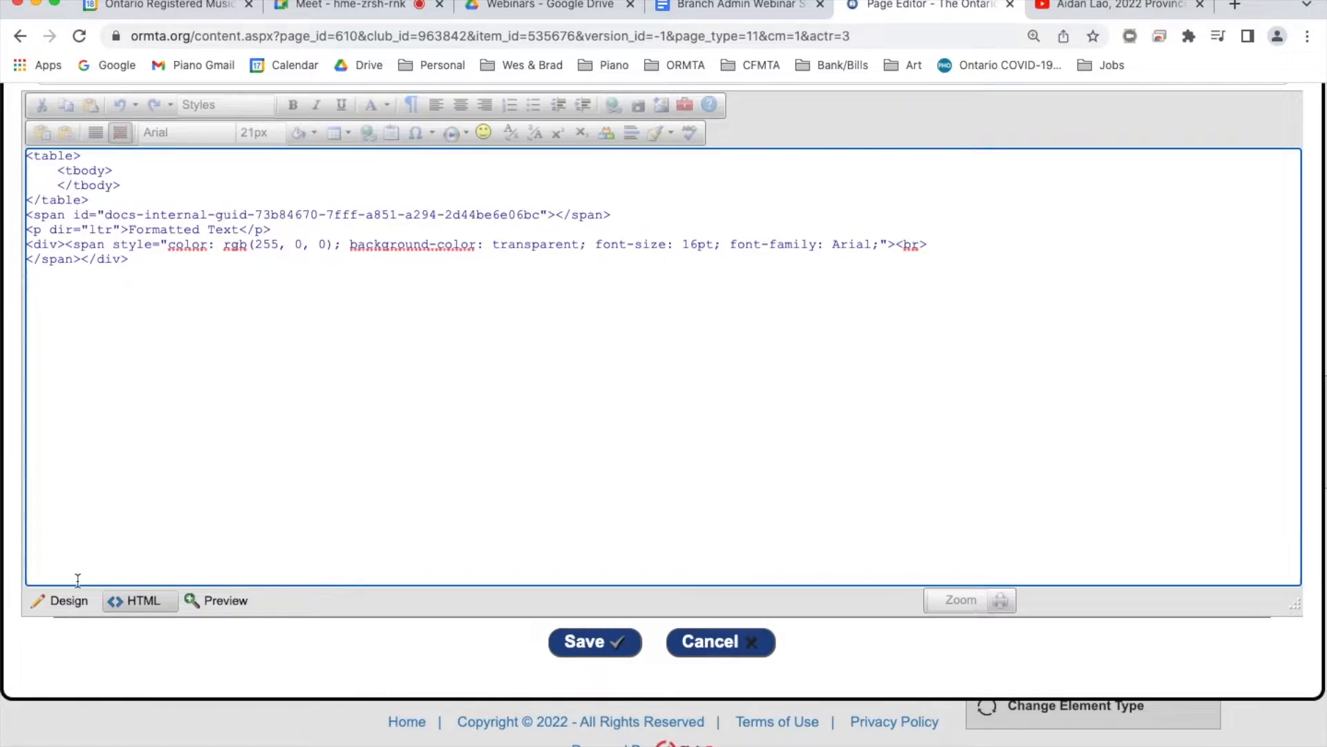
{"action": "left_click", "coordinate": [64, 600]}
Replace the editor's text with "Branch Events:", "Description" and the placeholder "HERE", each in its own paragraph
{"action": "left_click", "coordinate": [180, 177]}
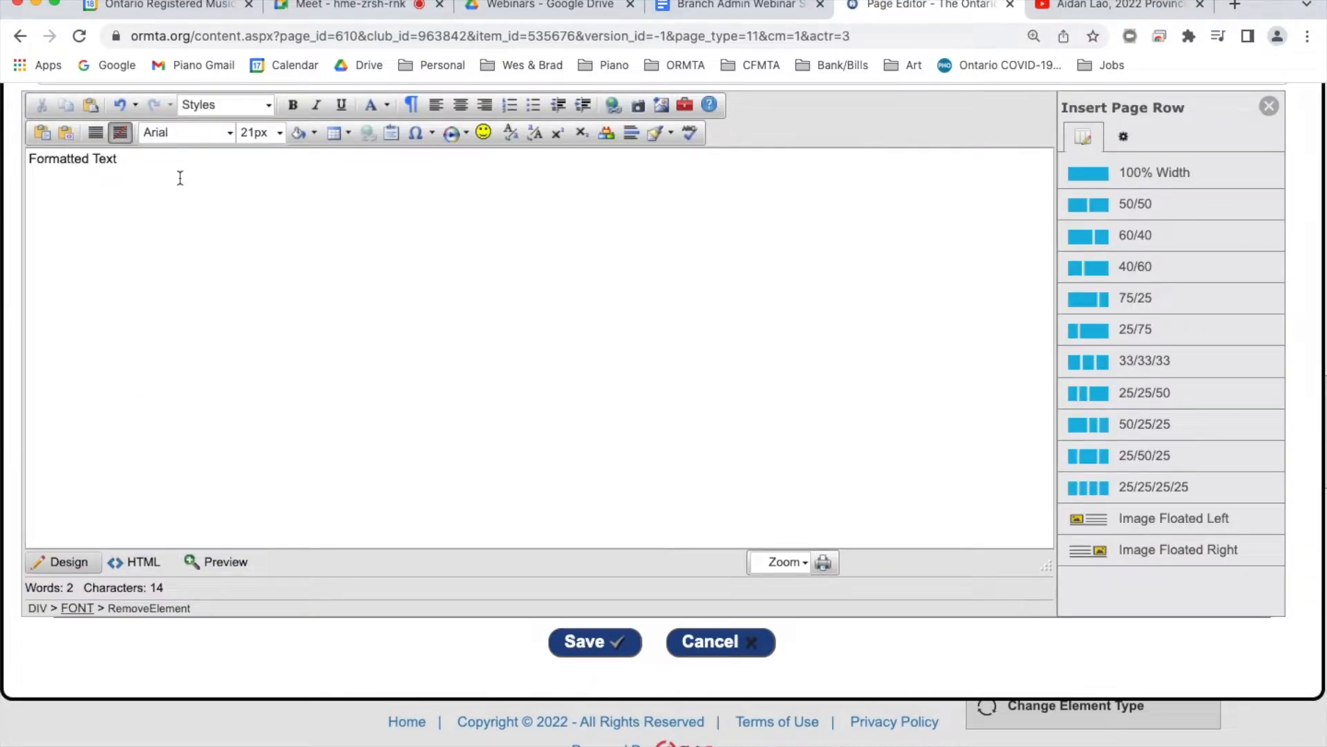
{"action": "key", "text": "super+a"}
{"action": "type", "text": "Branch Events"}
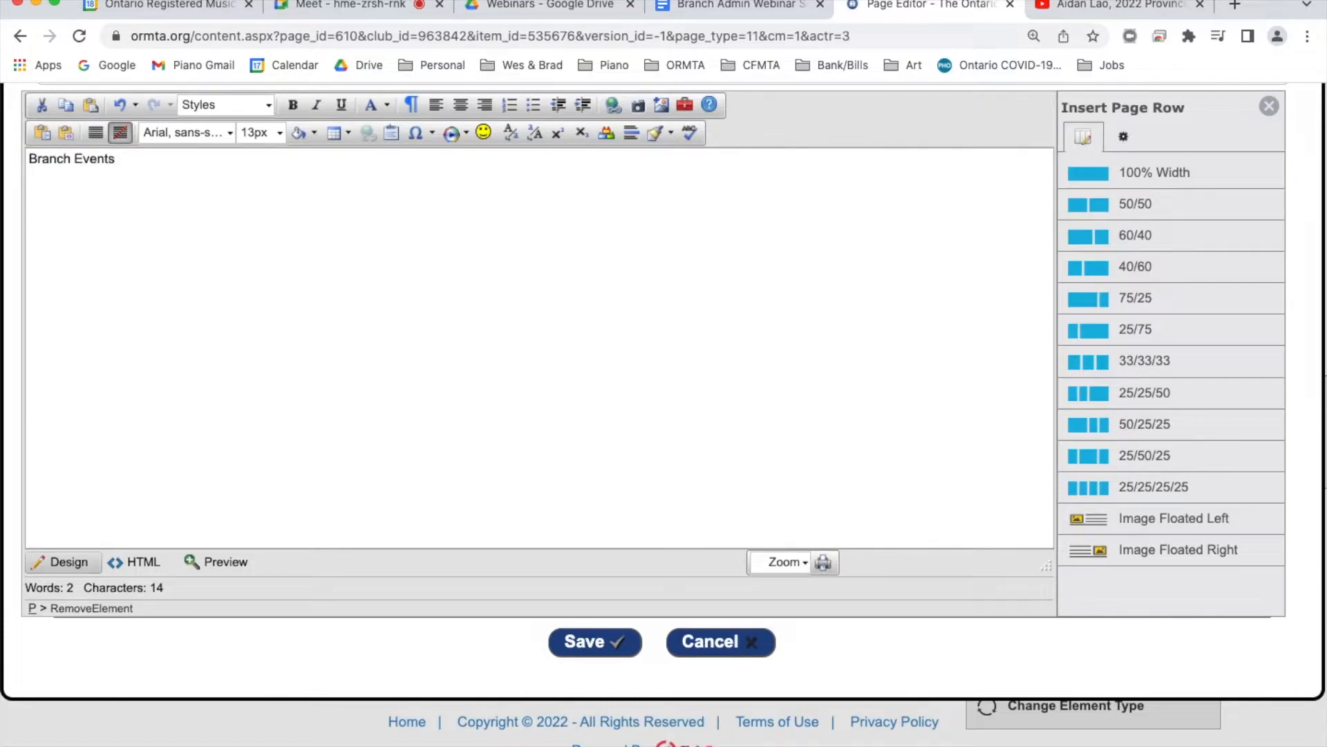
{"action": "type", "text": ":"}
{"action": "key", "text": "Return"}
{"action": "type", "text": "Description"}
{"action": "key", "text": "Return"}
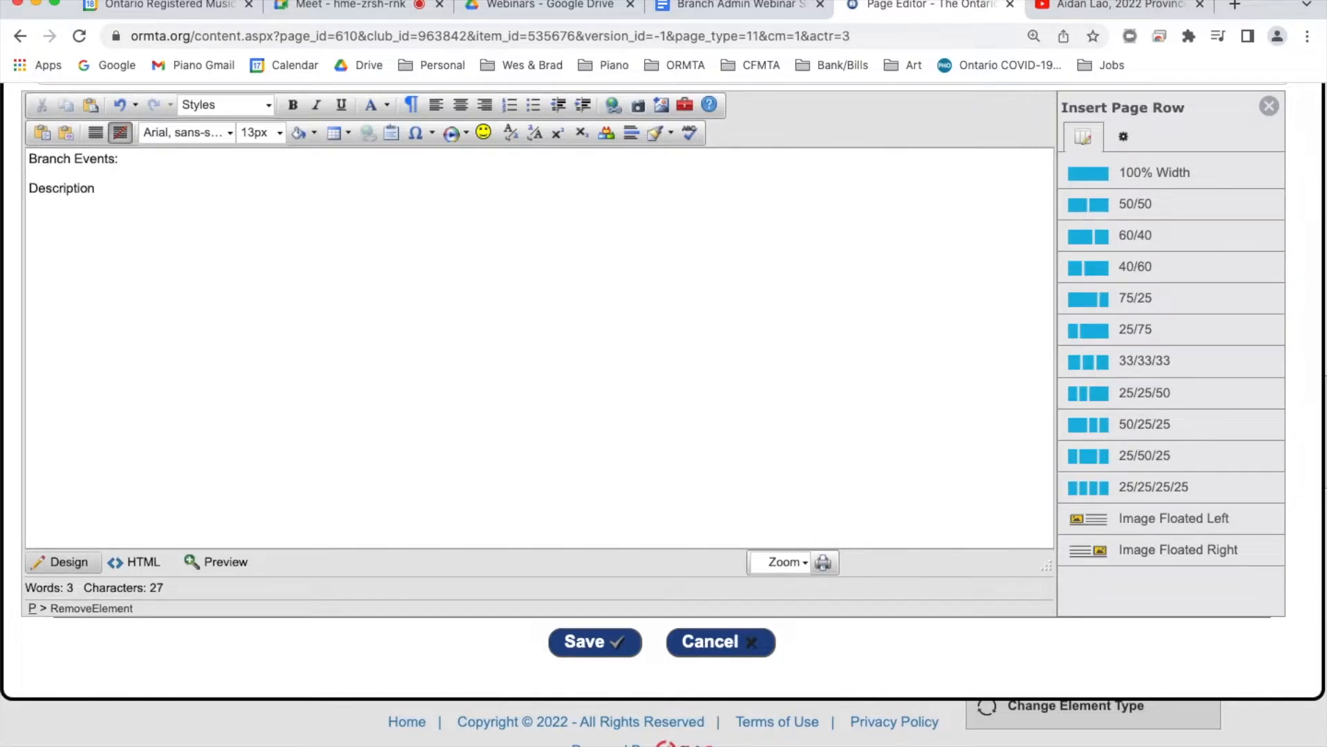
{"action": "type", "text": "HERE"}
Switch to the Branch Admin Webinar Script document in Google Docs and copy the Google Calendar iframe embed code
{"action": "left_click", "coordinate": [735, 12]}
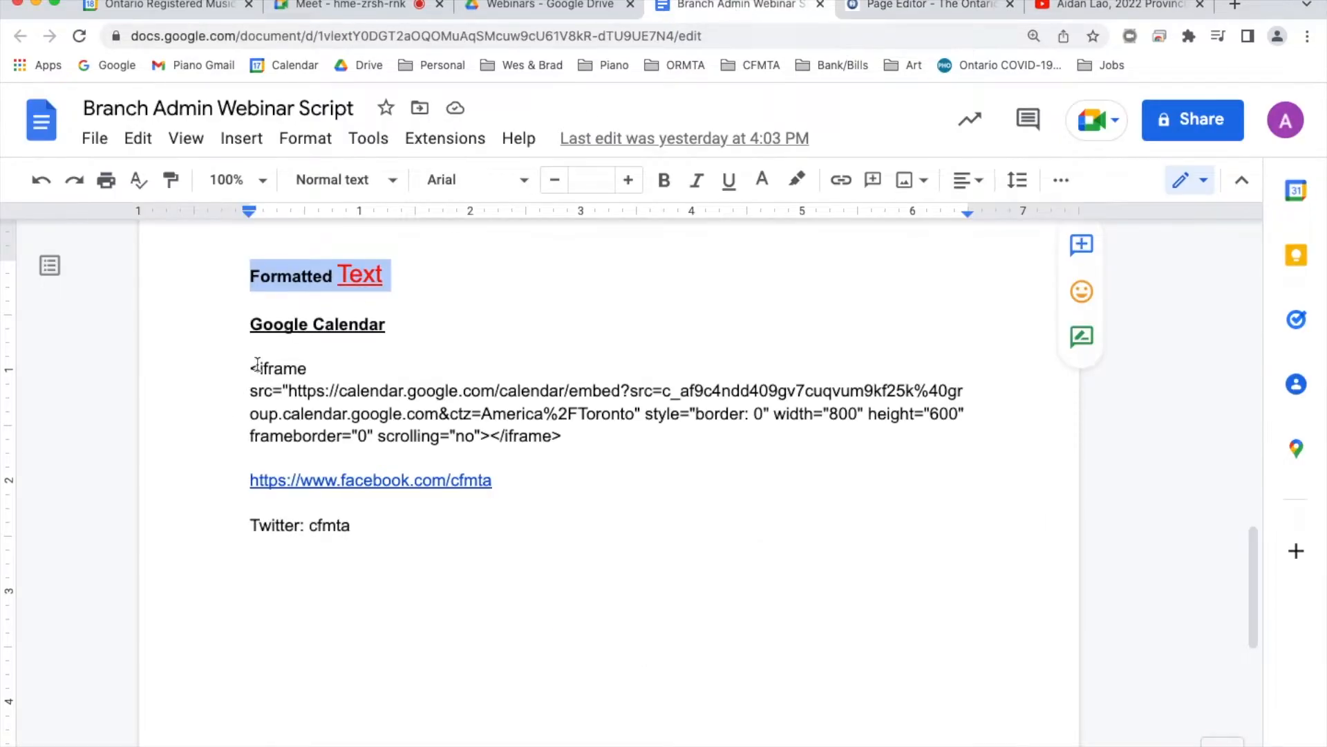
{"action": "left_click", "coordinate": [253, 367]}
{"action": "left_click_drag", "start_coordinate": [254, 367], "coordinate": [579, 437]}
{"action": "key", "text": "ctrl+c"}
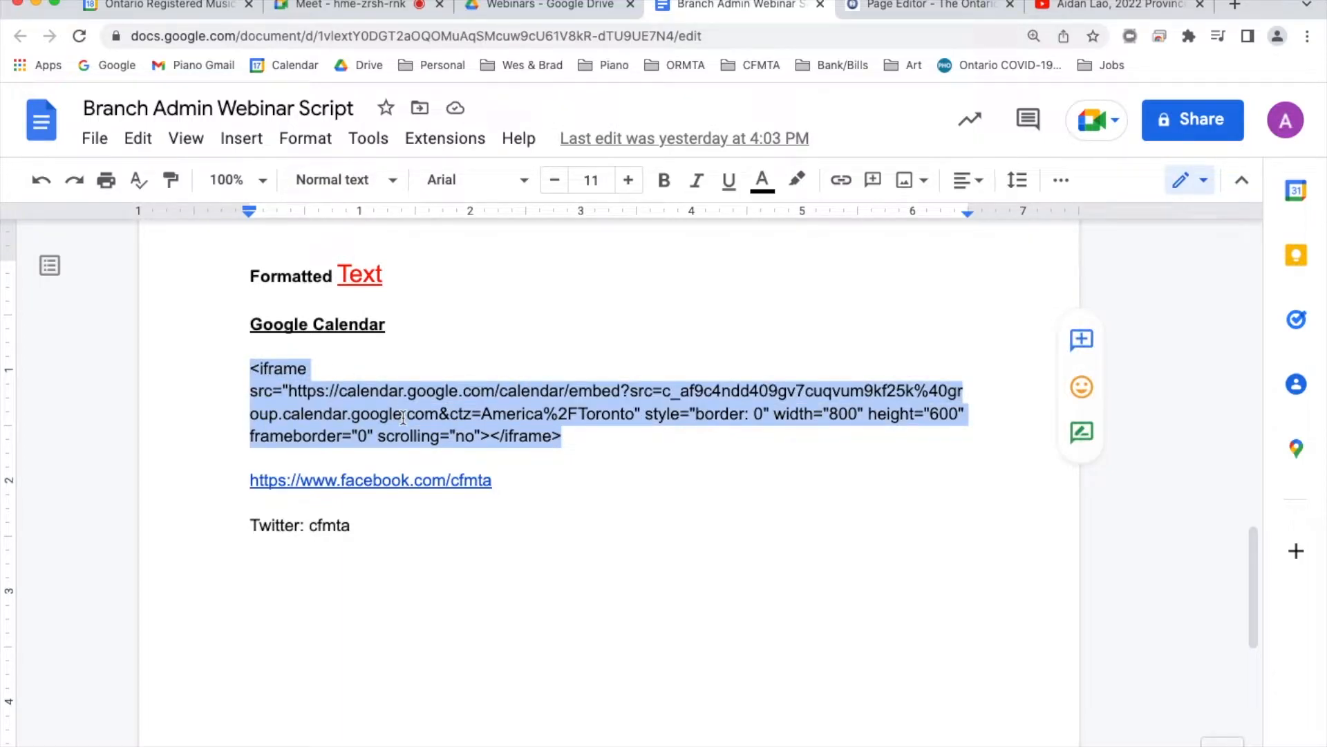
In the page editor's HTML source, replace the "HERE" placeholder with the copied calendar embed code and save the content
{"action": "left_click", "coordinate": [919, 5]}
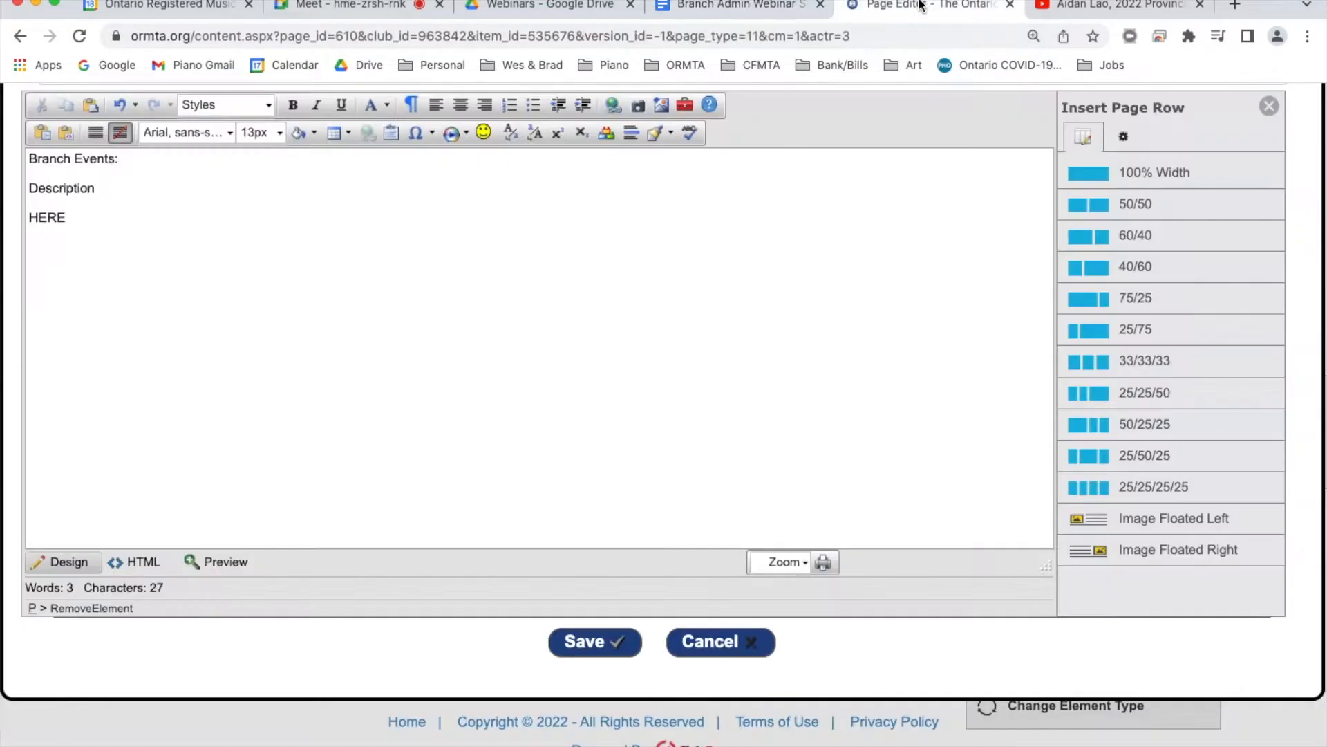
{"action": "left_click", "coordinate": [133, 566]}
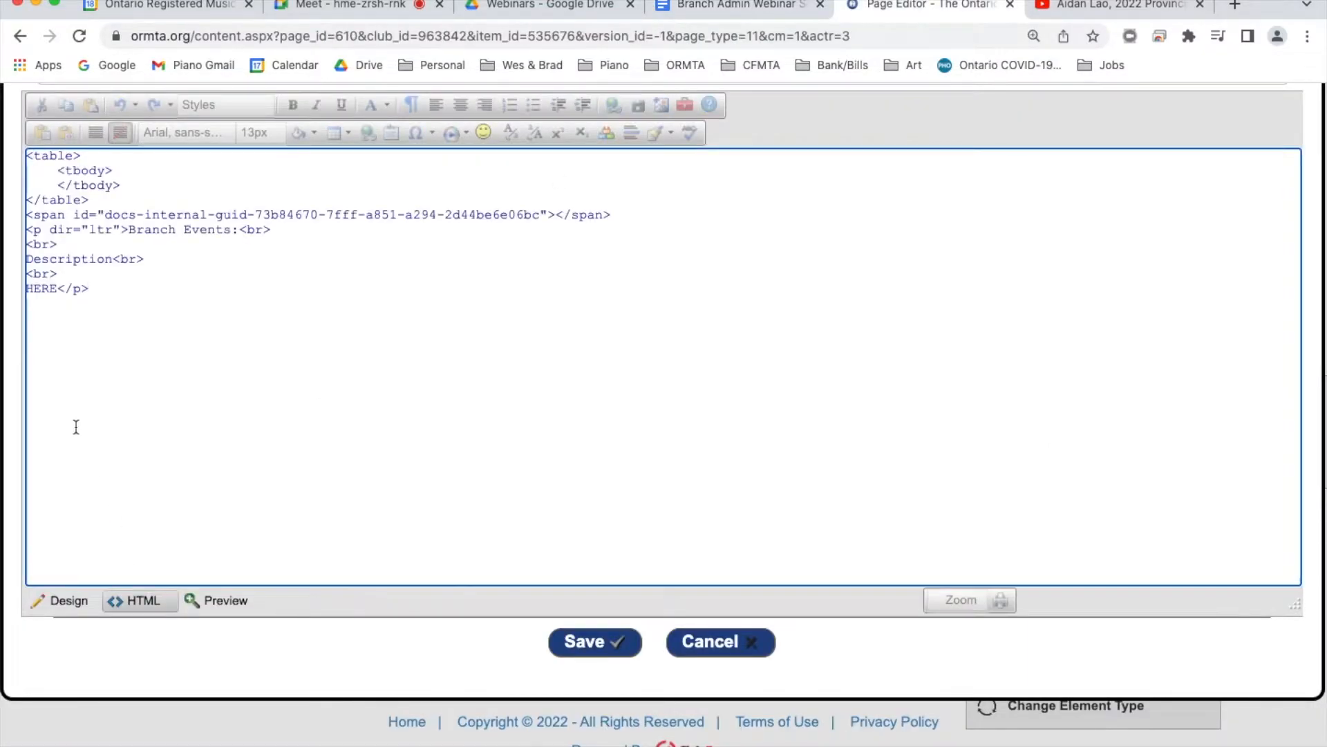
{"action": "double_click", "coordinate": [43, 286]}
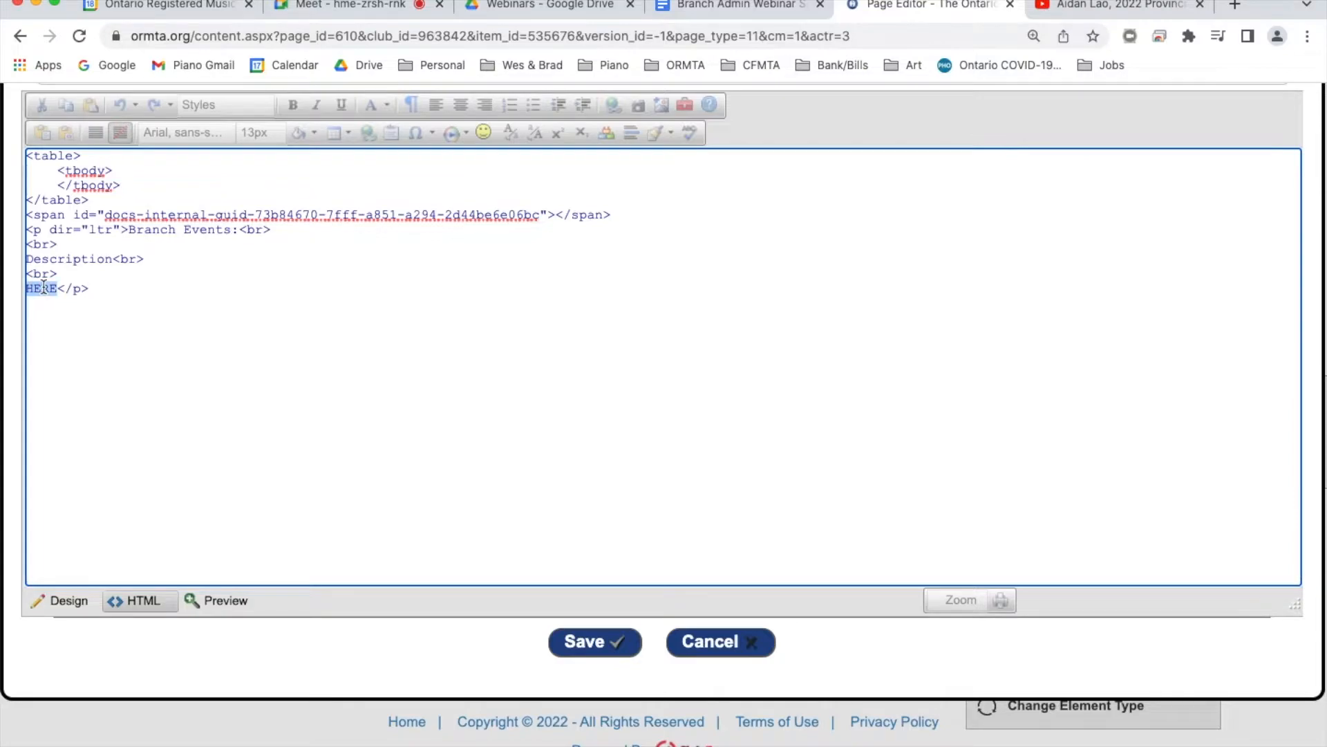
{"action": "key", "text": "ctrl+v"}
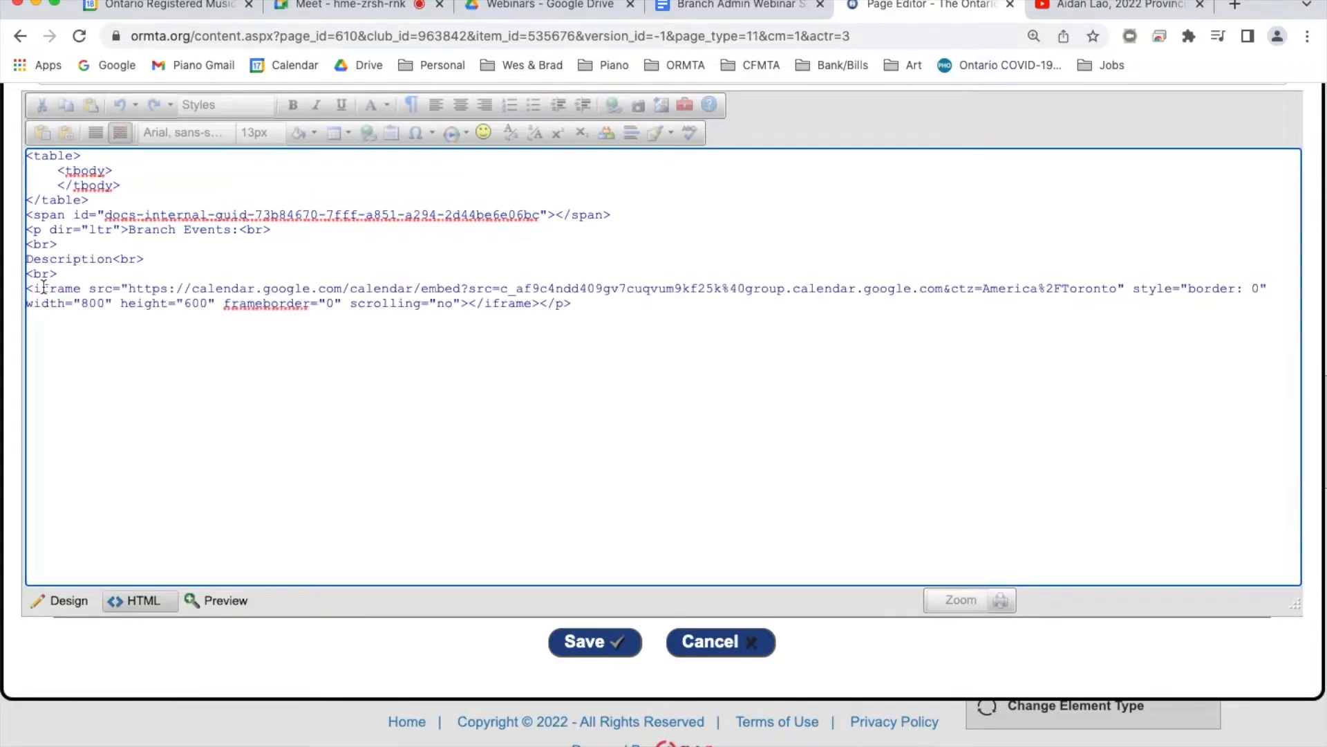
{"action": "left_click", "coordinate": [583, 641]}
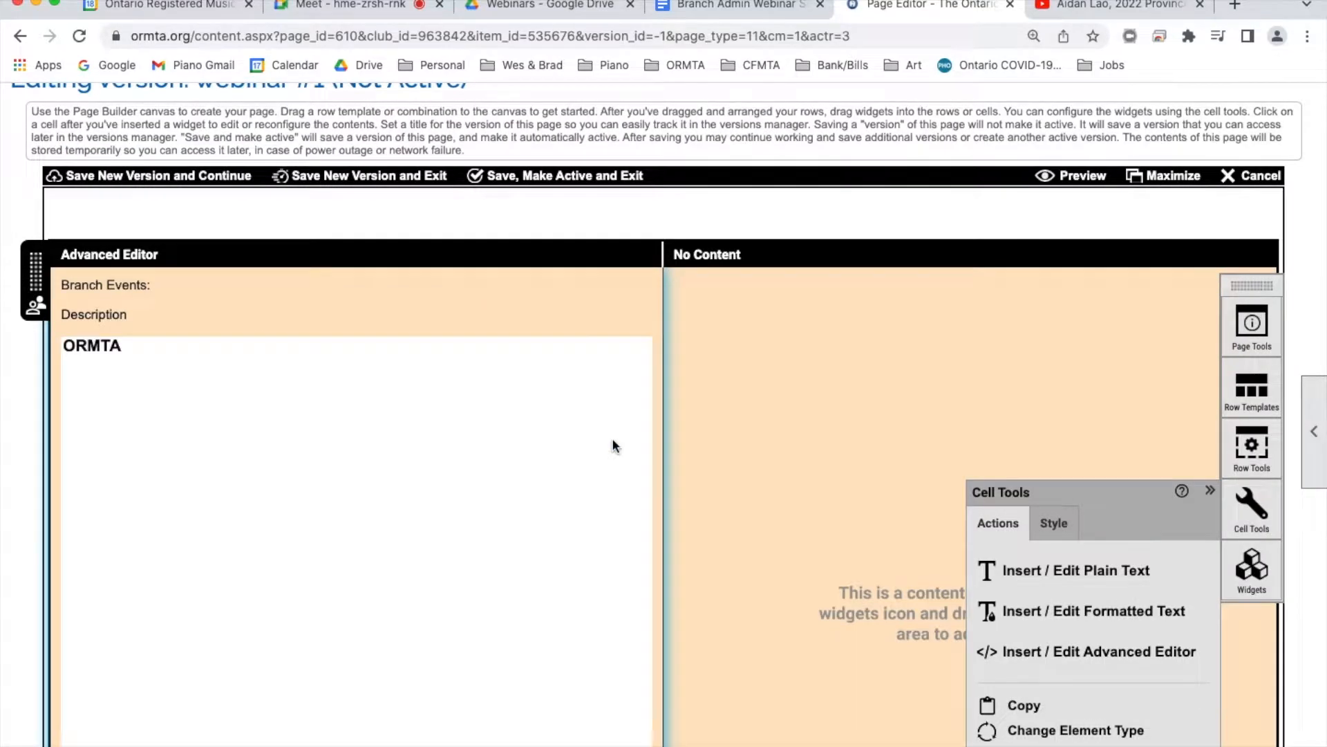
Add a Link or Button widget to the empty cell beside the calendar
{"action": "scroll", "coordinate": [475, 411], "scroll_direction": "down", "scroll_amount": 3}
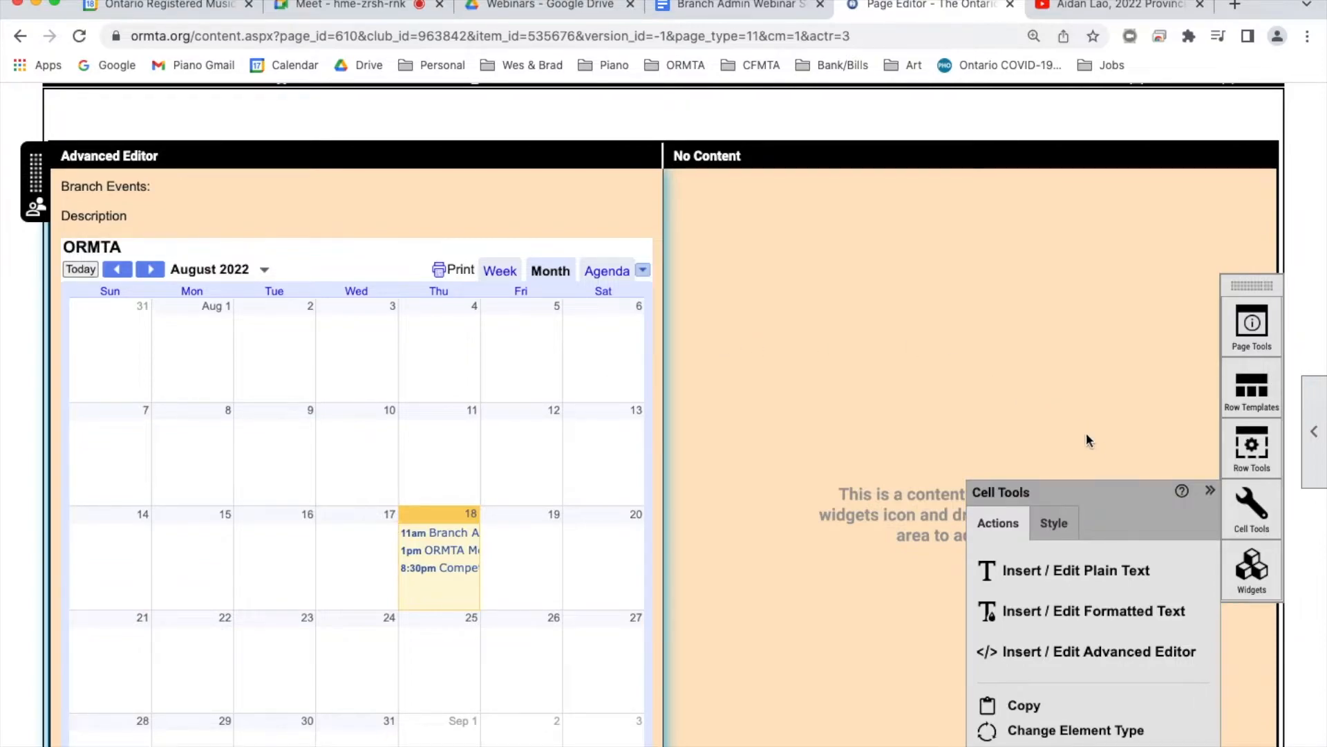
{"action": "left_click", "coordinate": [1252, 571]}
{"action": "left_click_drag", "start_coordinate": [1114, 425], "coordinate": [764, 338]}
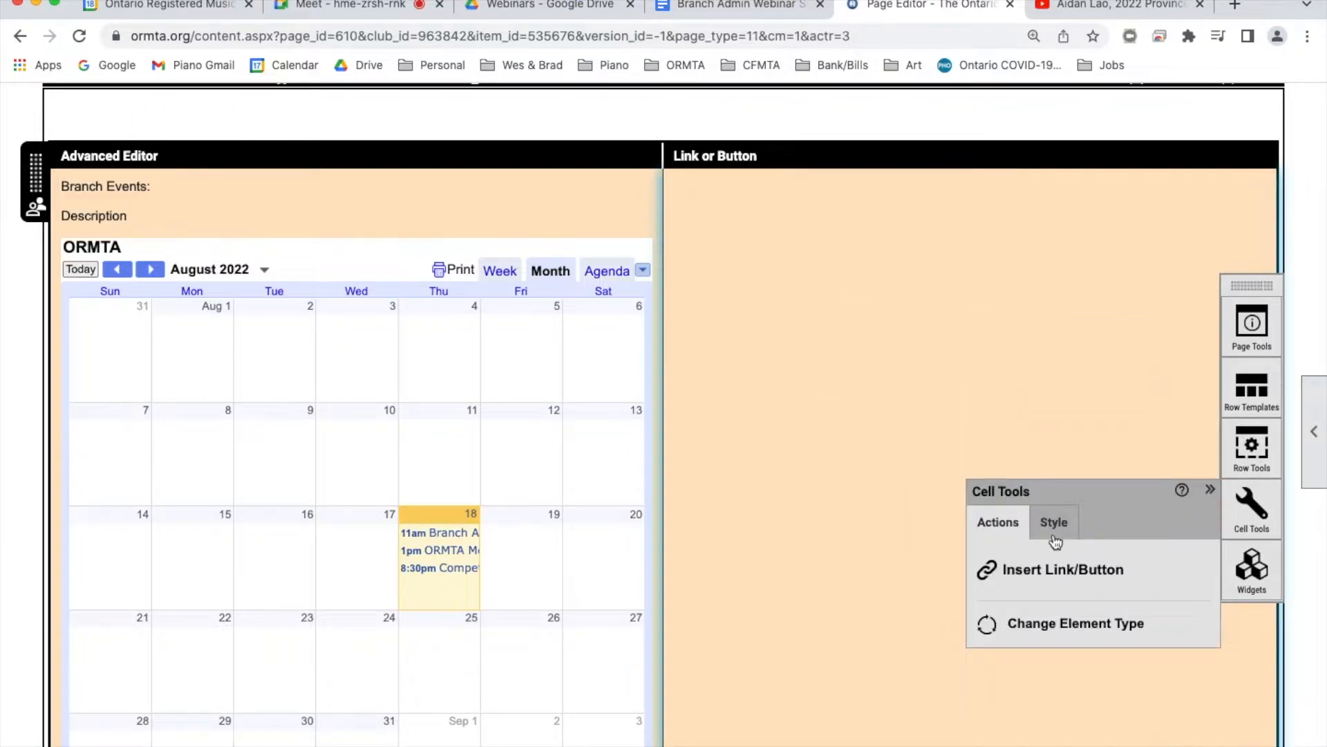
{"action": "left_click", "coordinate": [1063, 574]}
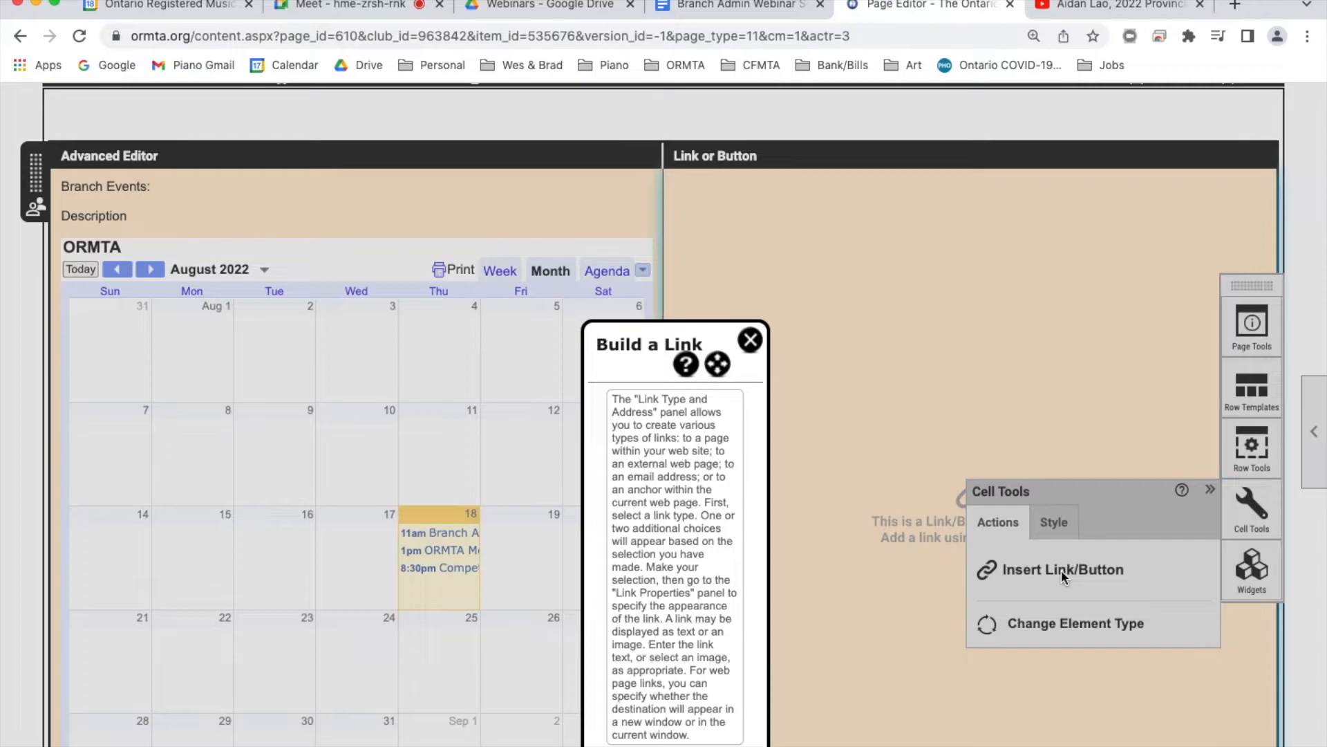
{"action": "left_click", "coordinate": [752, 339]}
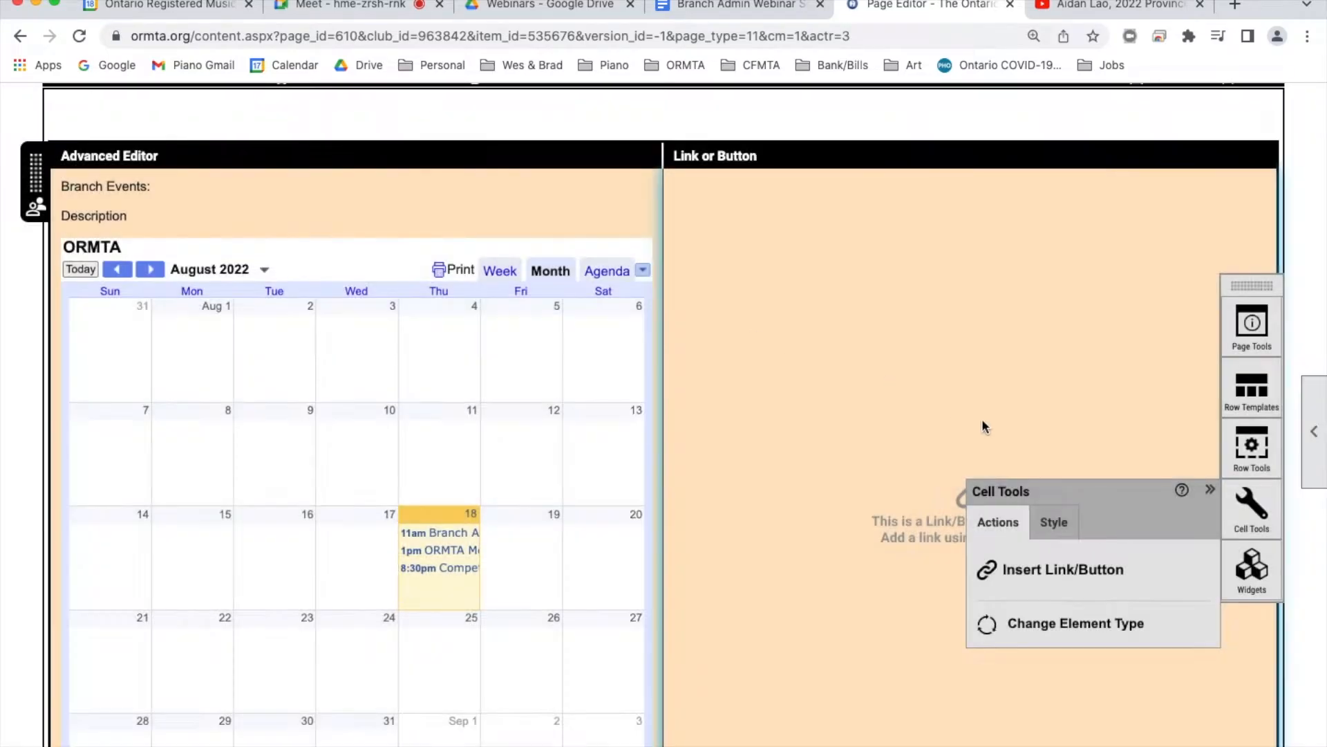
Build a link of type Custom Page, with category Branch Page and Newmarket Events as its target page
{"action": "left_click", "coordinate": [1055, 577]}
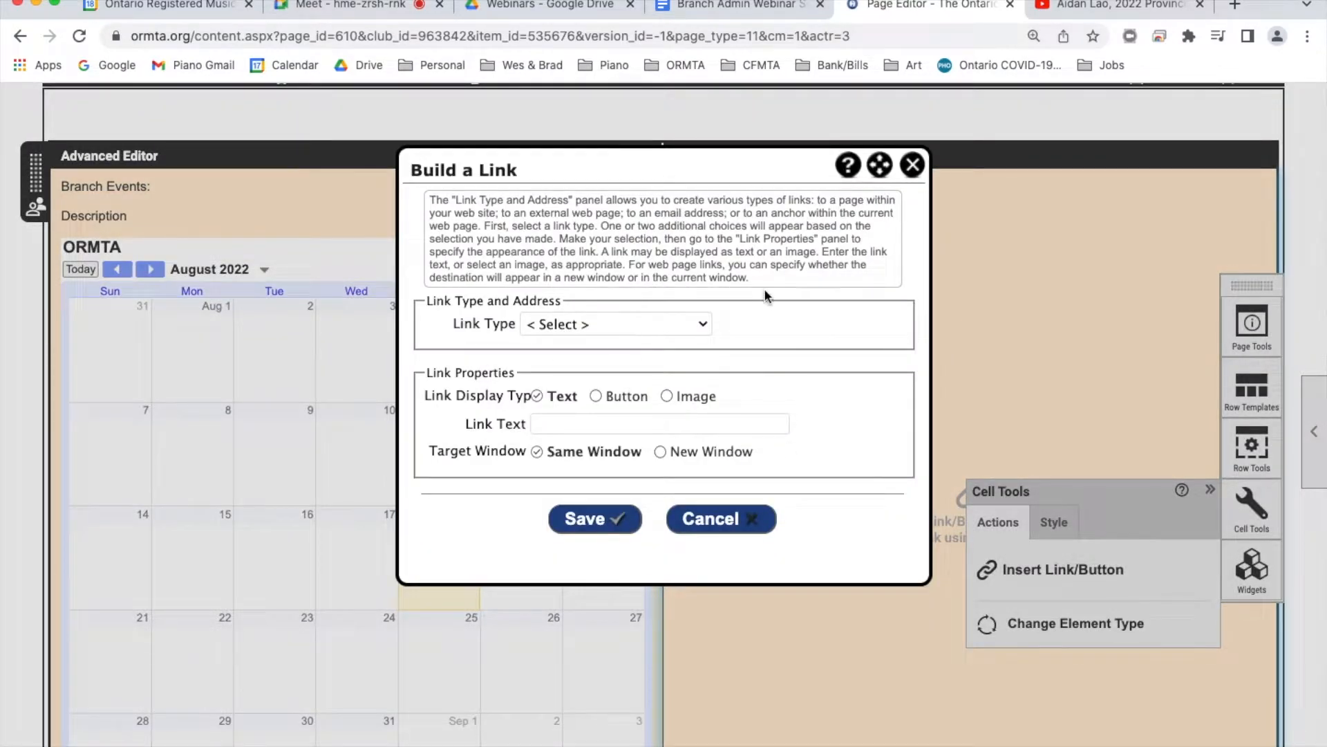
{"action": "left_click", "coordinate": [701, 327]}
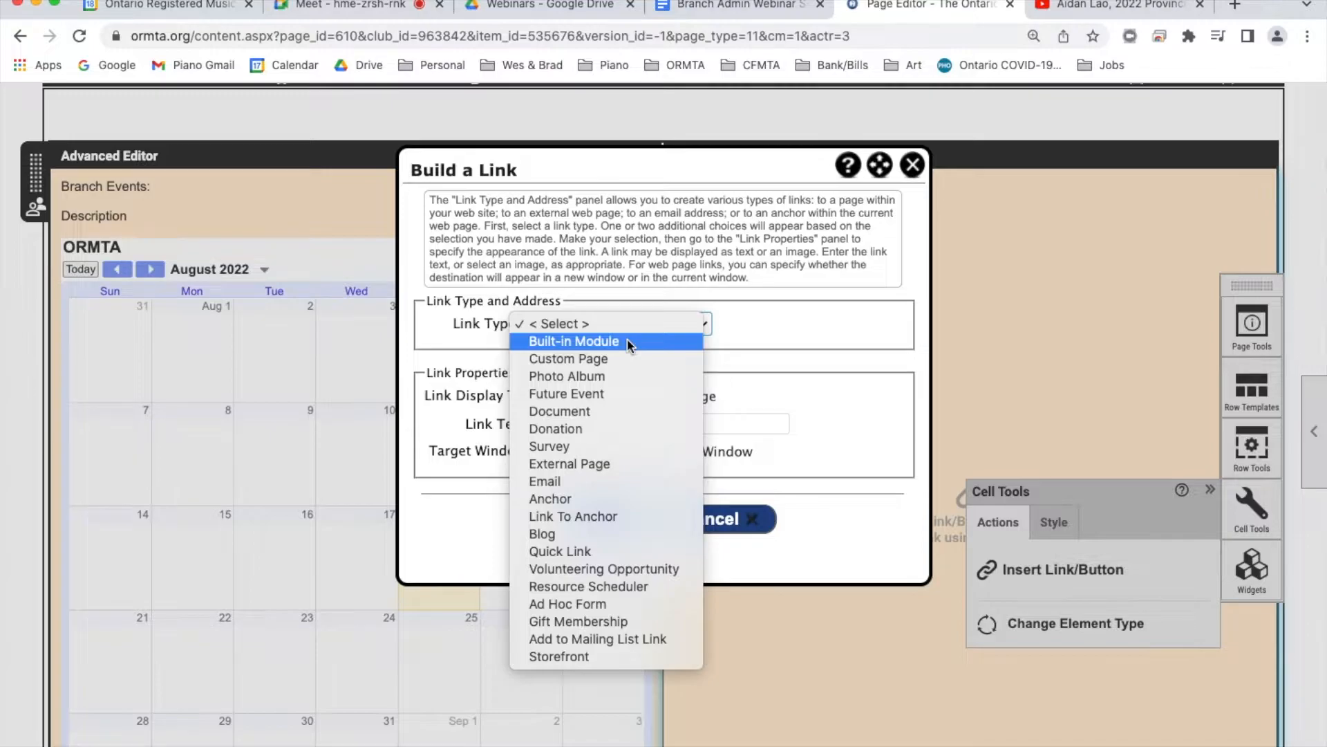
{"action": "left_click", "coordinate": [626, 357]}
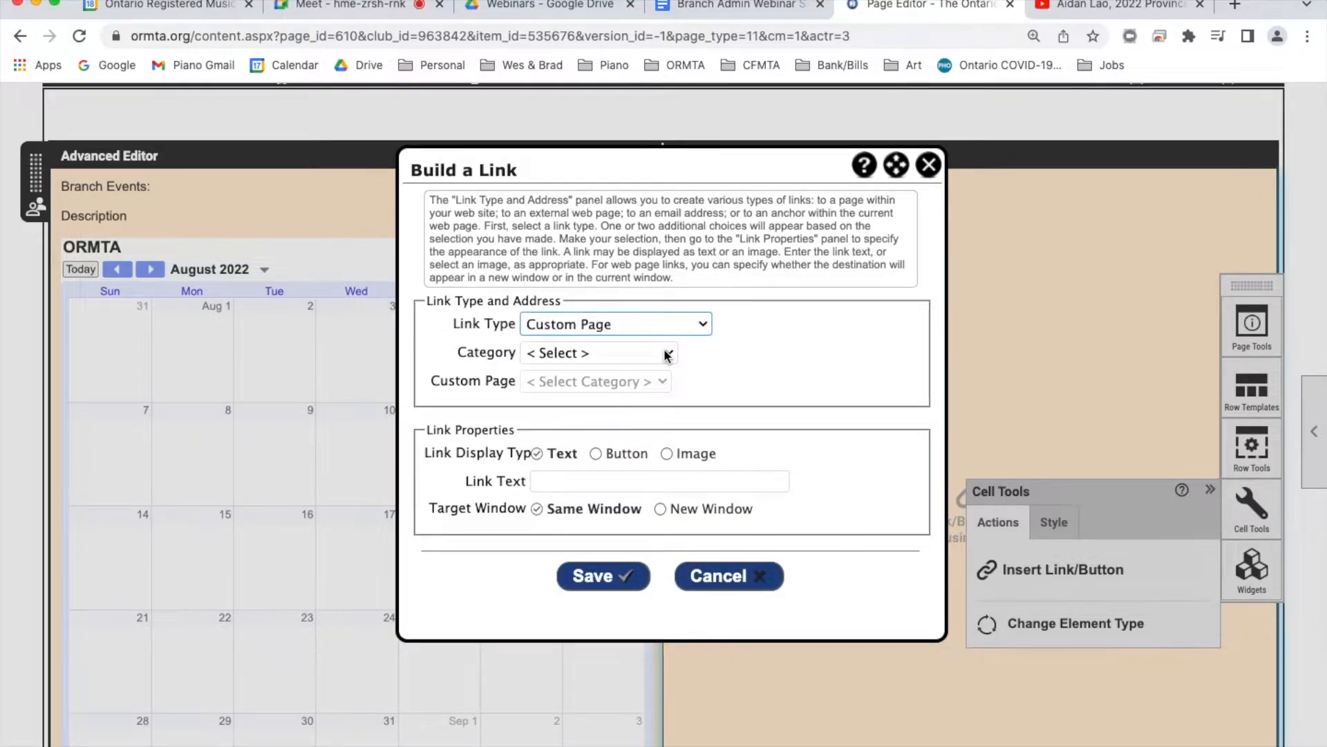
{"action": "left_click", "coordinate": [666, 353]}
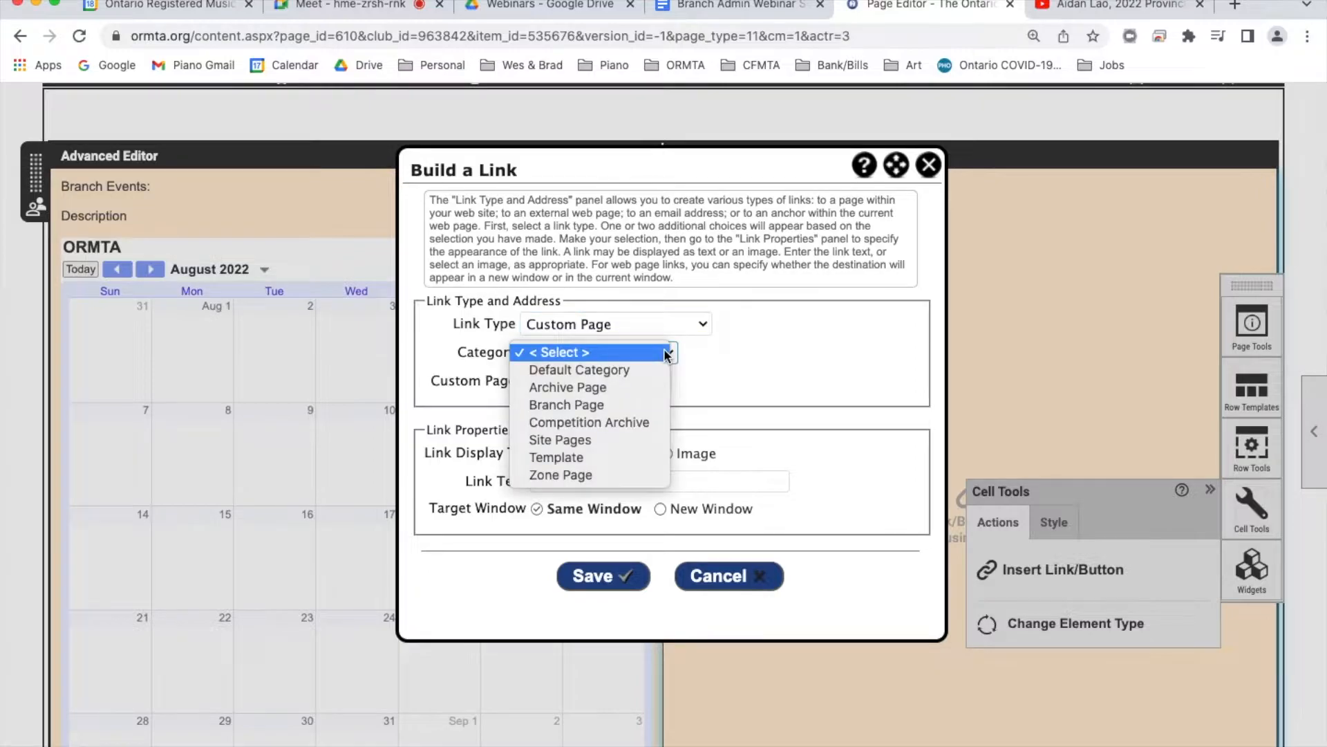
{"action": "left_click", "coordinate": [595, 404]}
{"action": "left_click", "coordinate": [719, 377]}
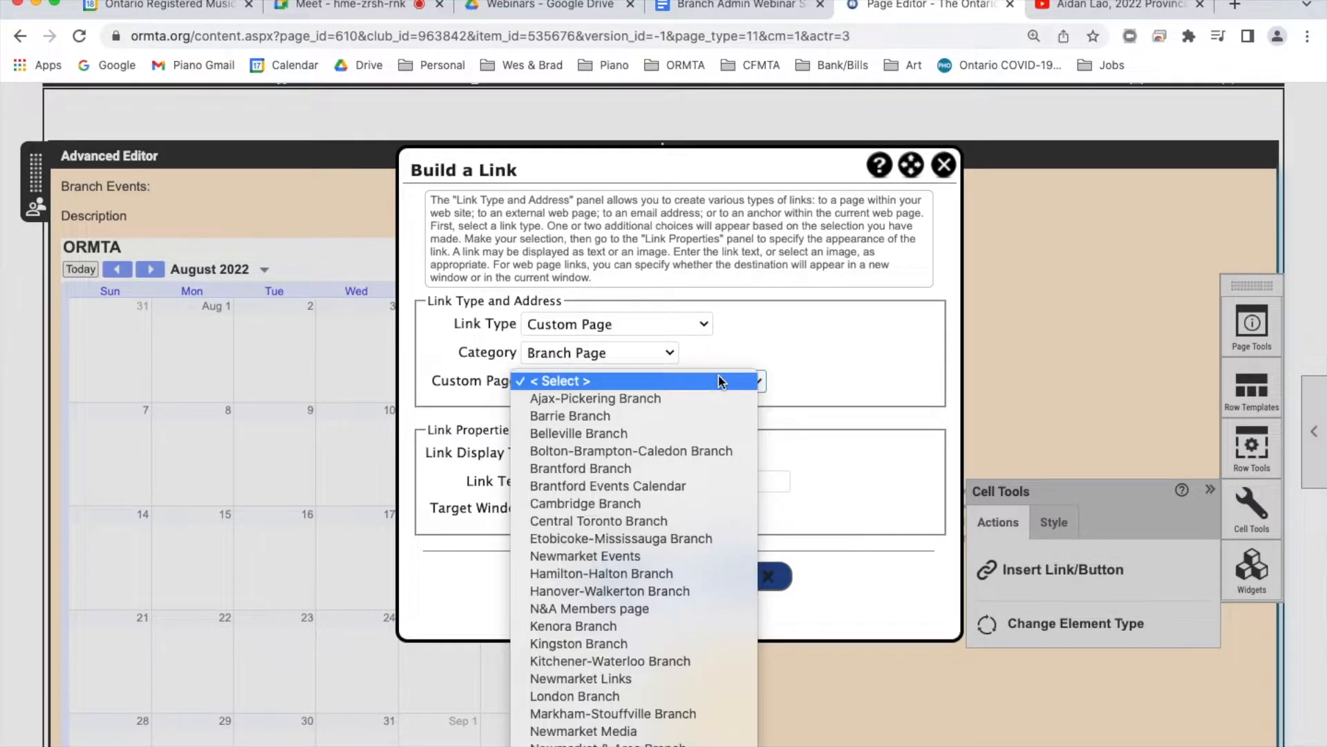
{"action": "scroll", "coordinate": [669, 523], "scroll_direction": "down", "scroll_amount": 2}
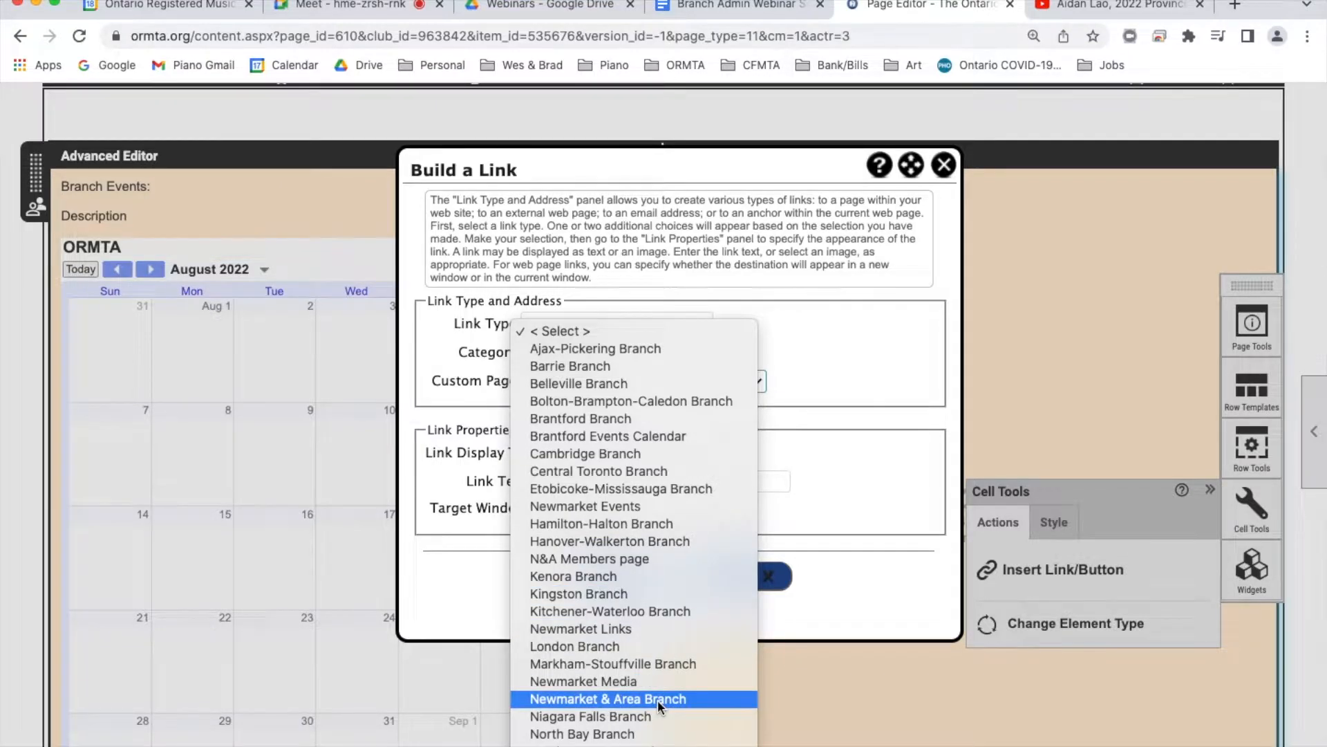
{"action": "left_click", "coordinate": [676, 508]}
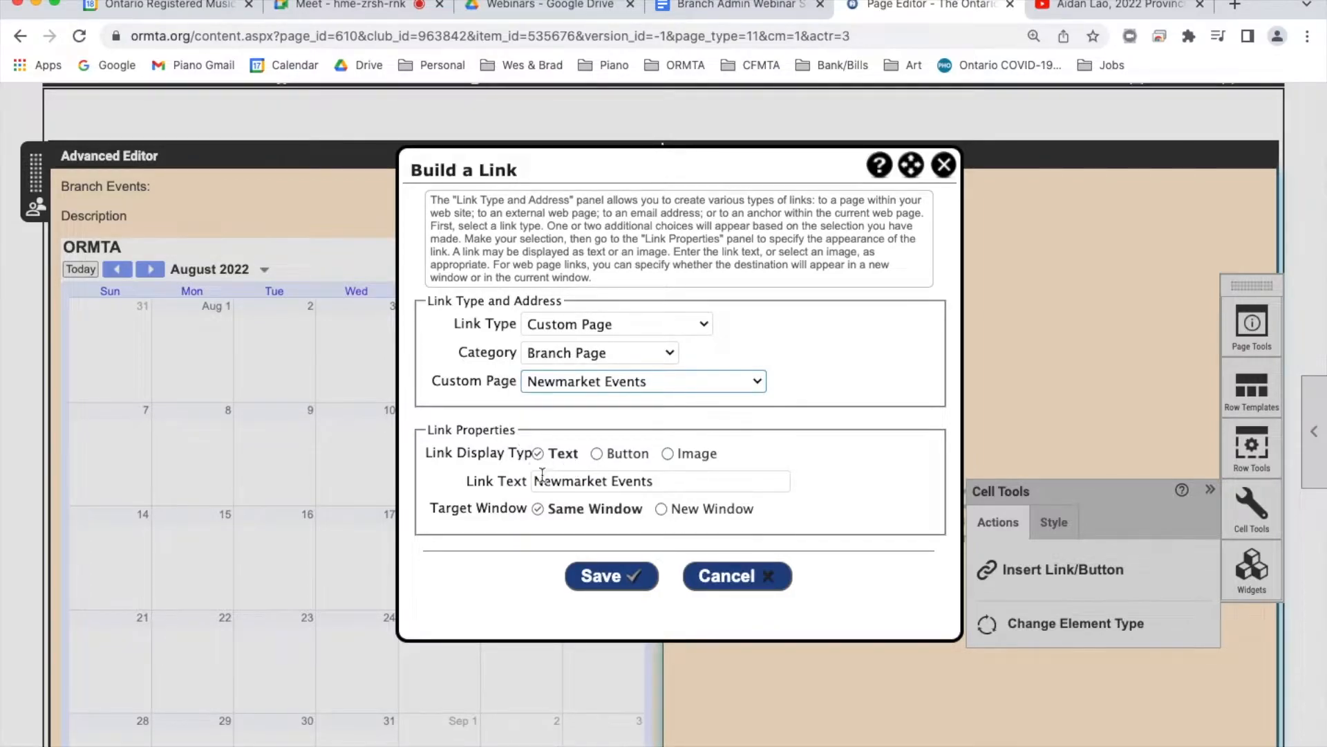
Shorten the link text to "Events"
{"action": "left_click", "coordinate": [687, 488]}
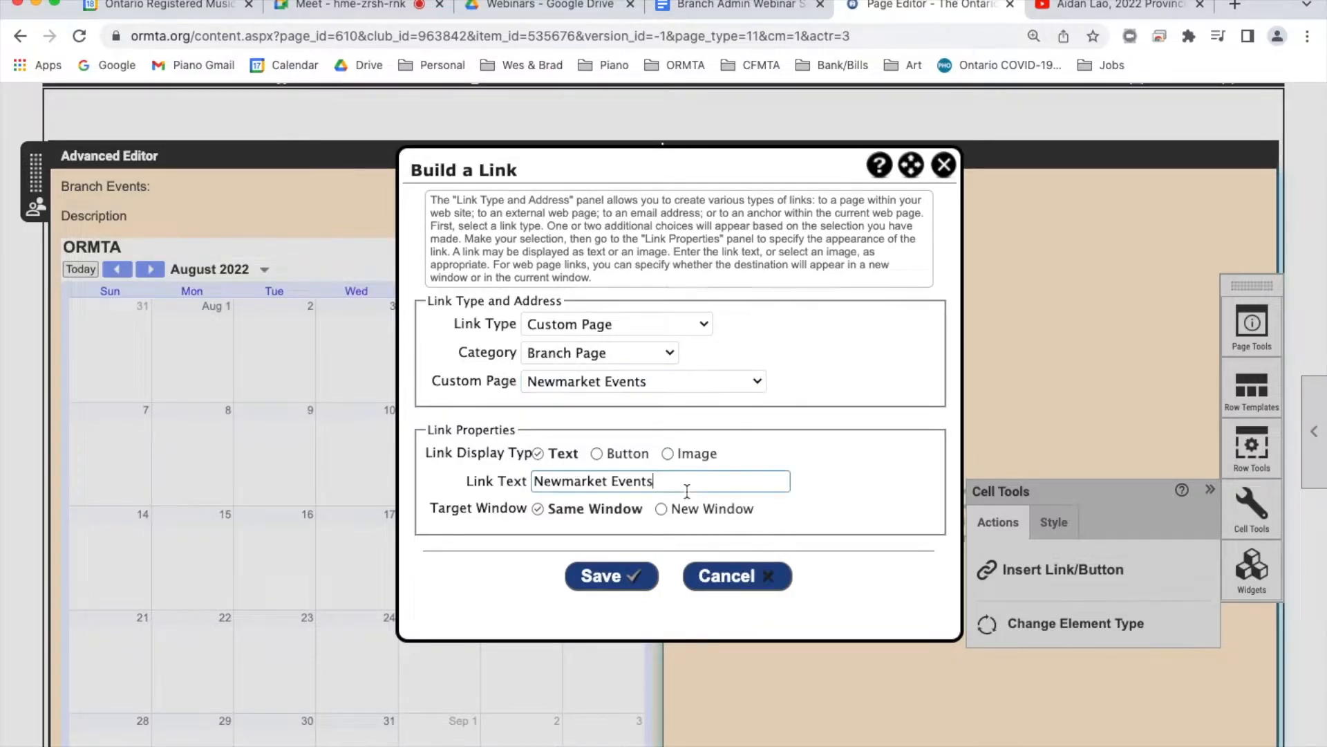
{"action": "key", "text": "alt+shift+Left"}
{"action": "key", "text": "Left"}
{"action": "key", "text": "alt+BackSpace"}
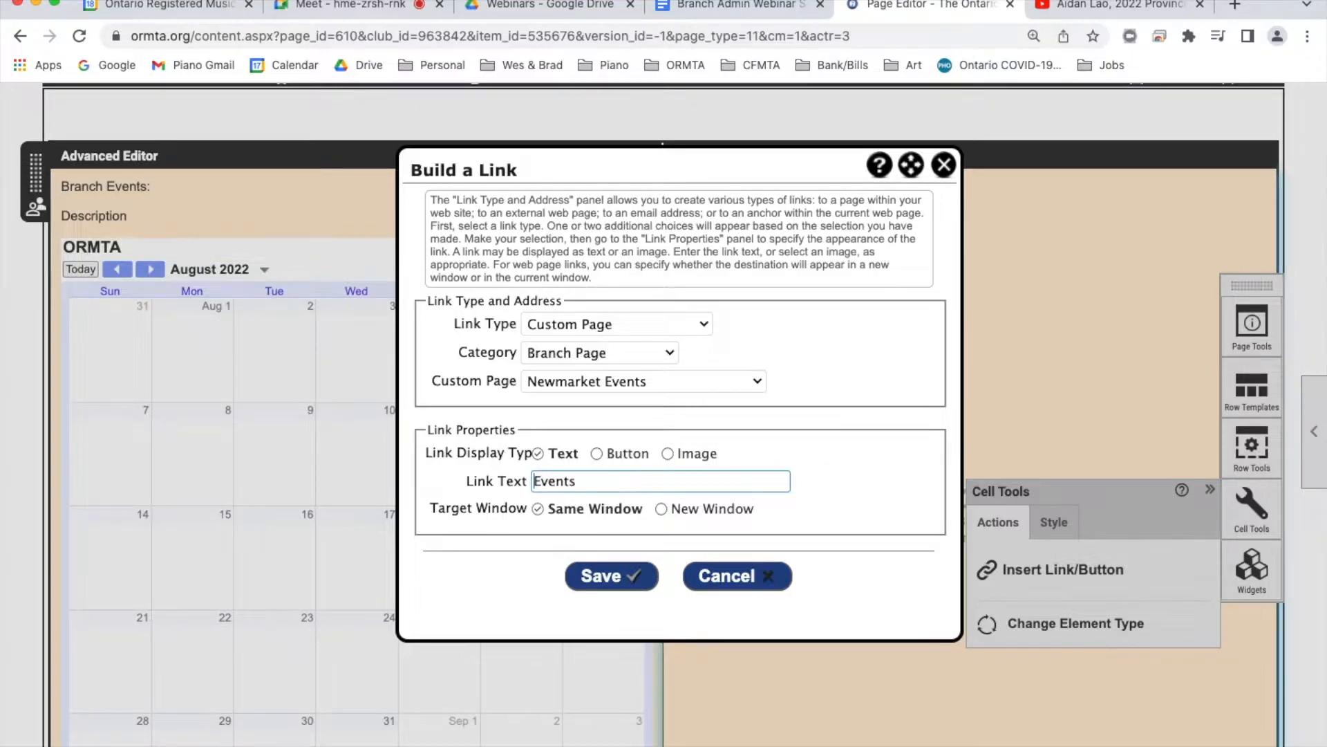
Set the link's display type to Button and save it to the cell
{"action": "left_click", "coordinate": [612, 454]}
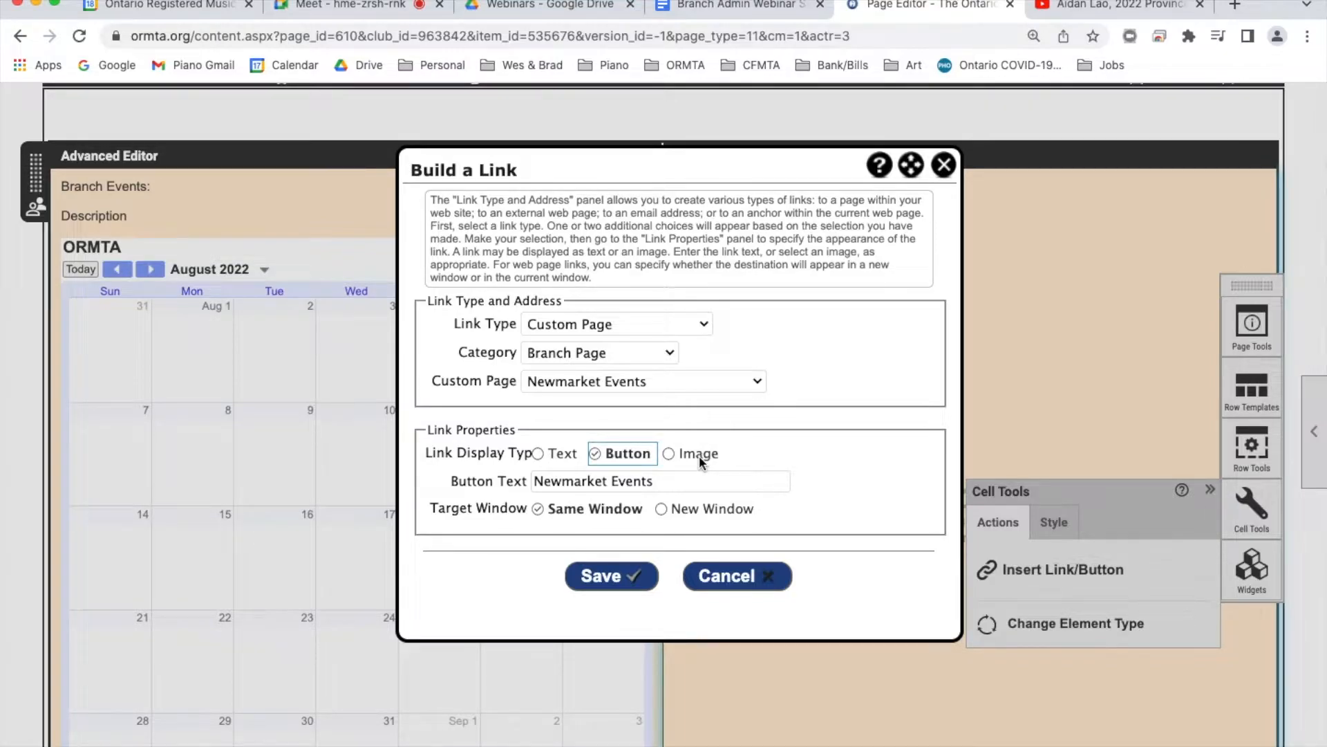
{"action": "left_click", "coordinate": [631, 578]}
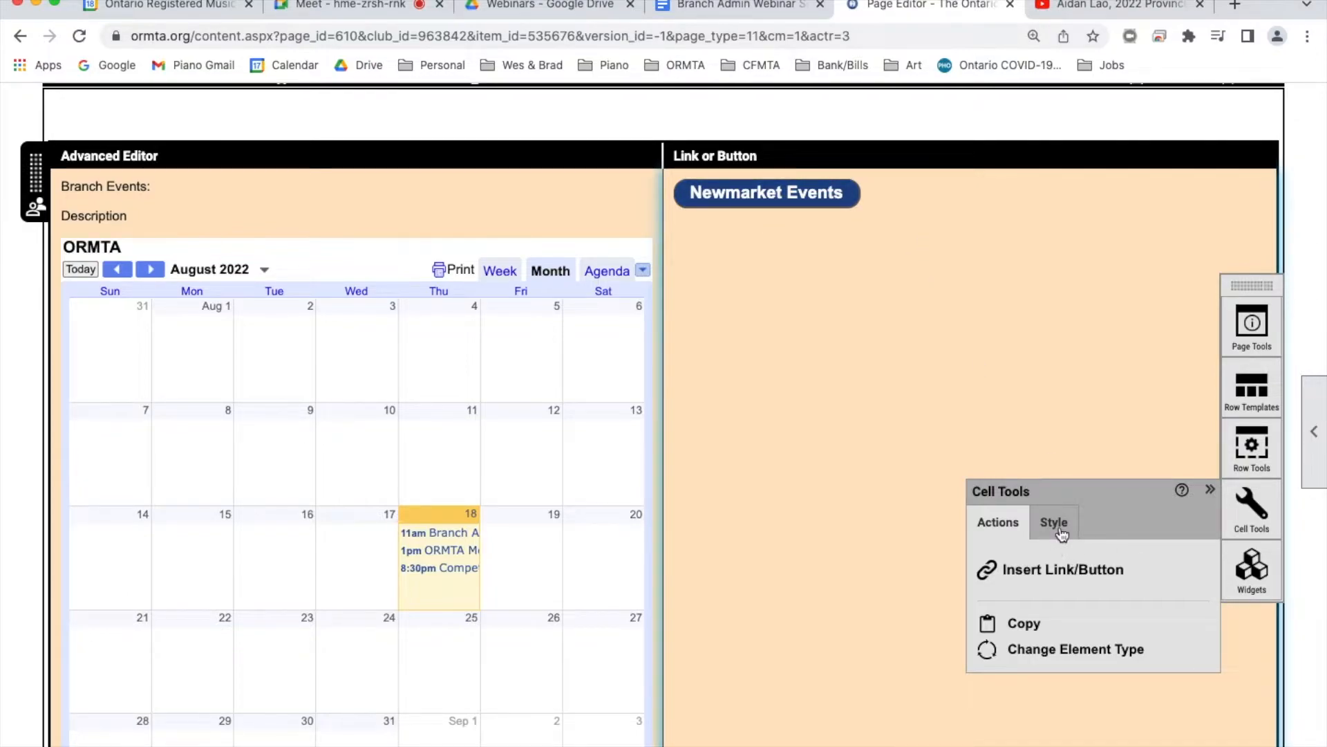
Set the alignment of the cell holding the Newmarket Events button to Center
{"action": "left_click", "coordinate": [1054, 523]}
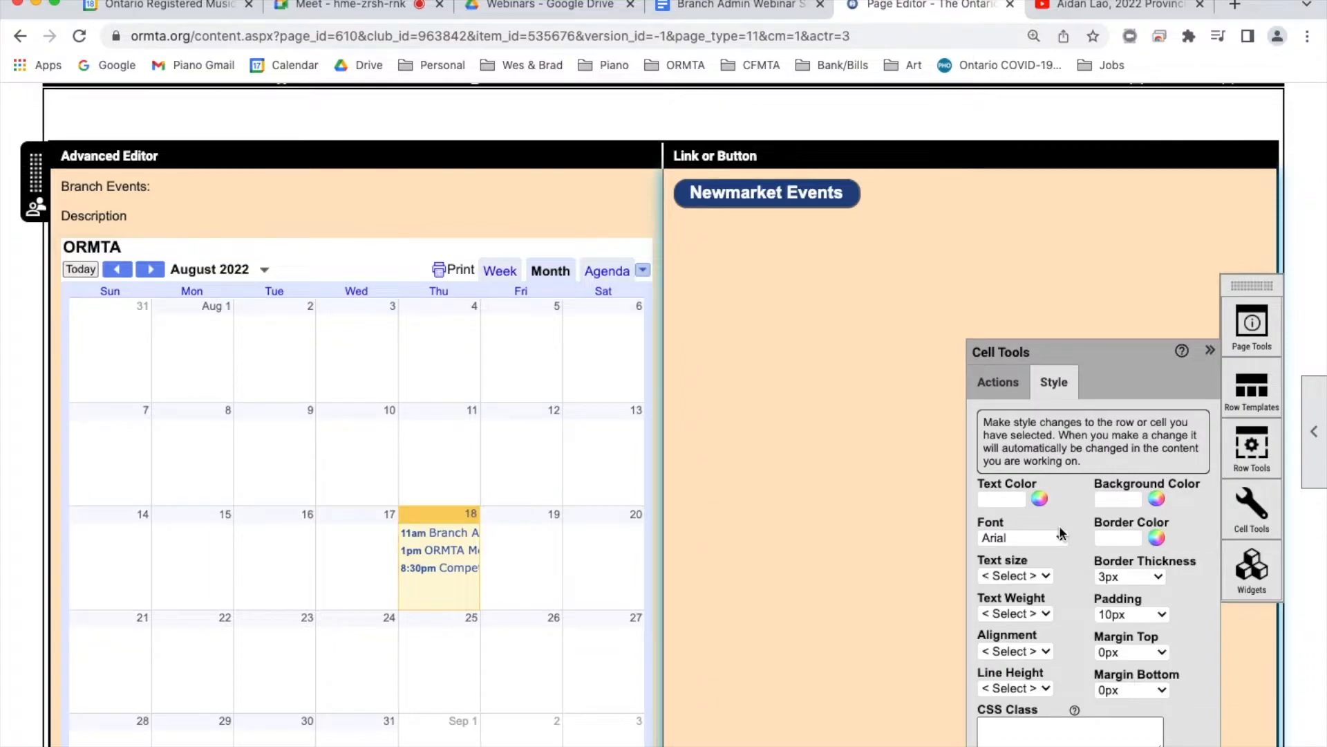
{"action": "left_click", "coordinate": [1039, 649]}
{"action": "left_click", "coordinate": [1023, 686]}
{"action": "left_click", "coordinate": [1033, 650]}
{"action": "left_click", "coordinate": [1028, 634]}
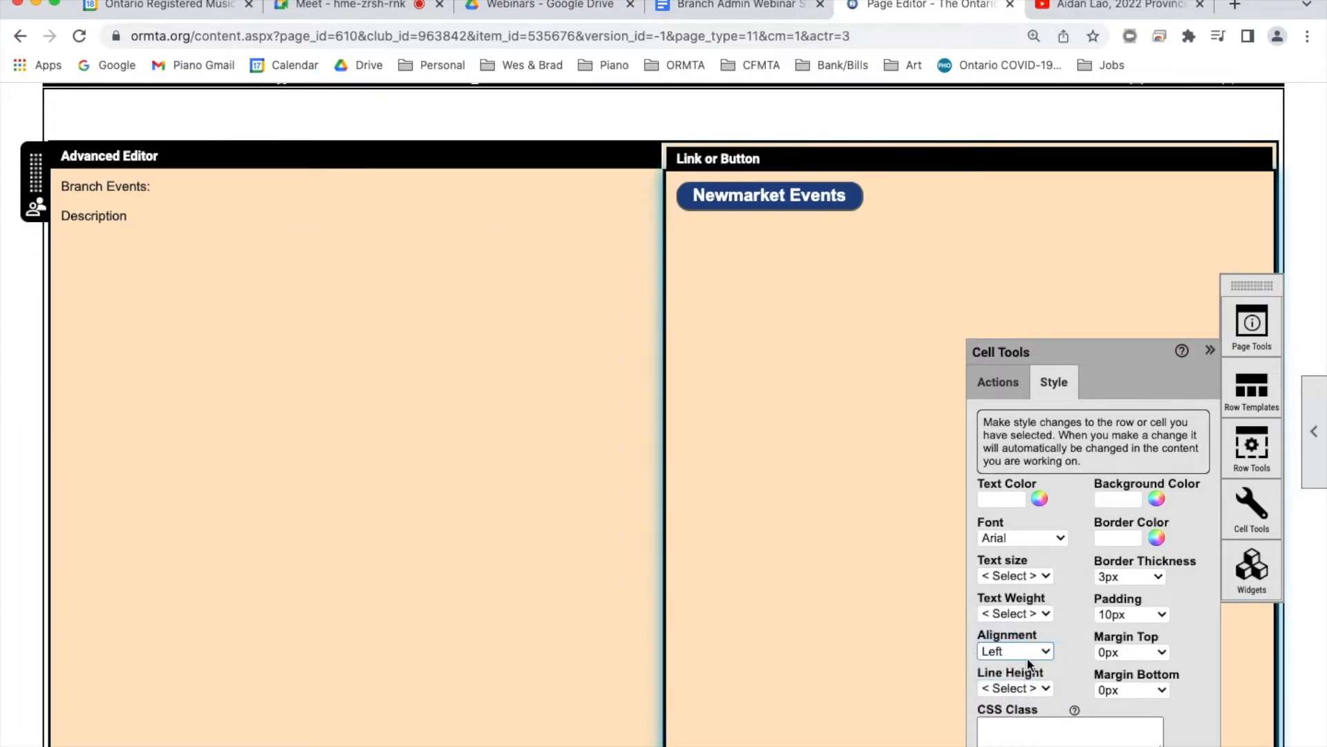
{"action": "left_click", "coordinate": [1026, 650]}
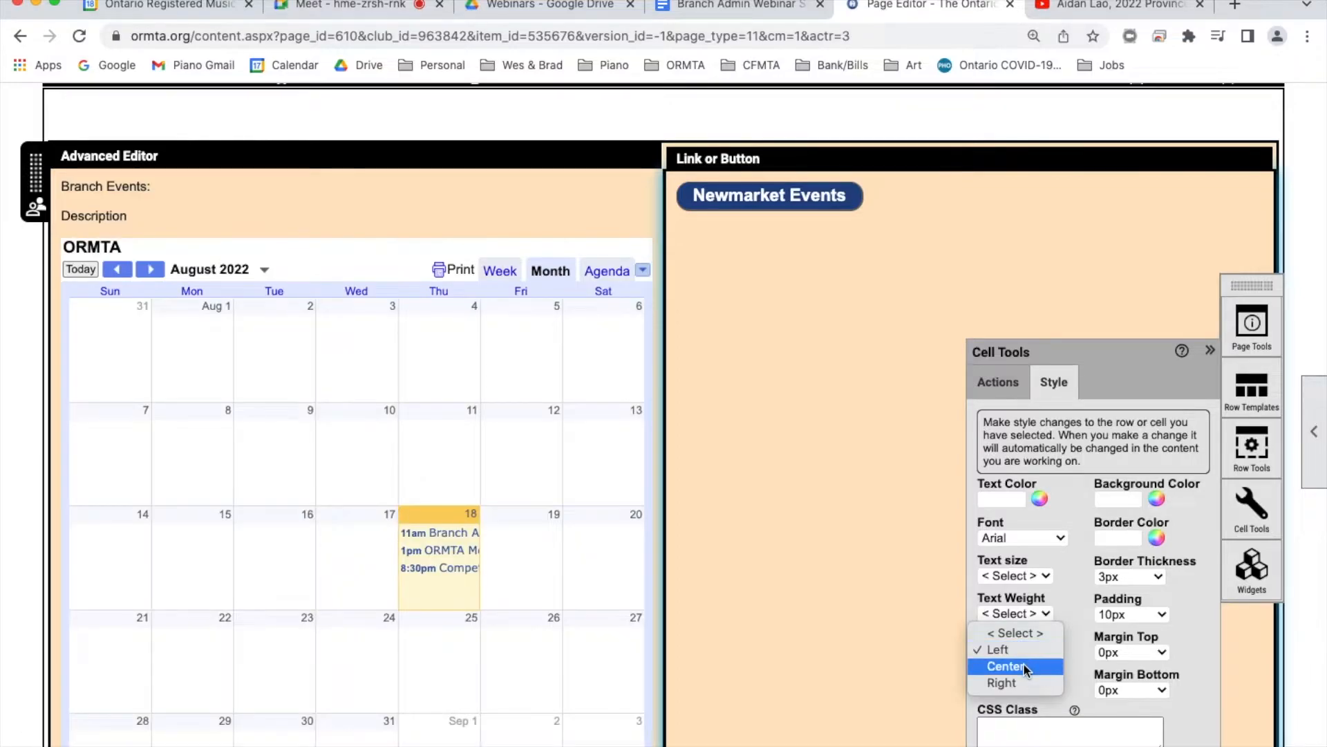
{"action": "left_click", "coordinate": [1023, 664]}
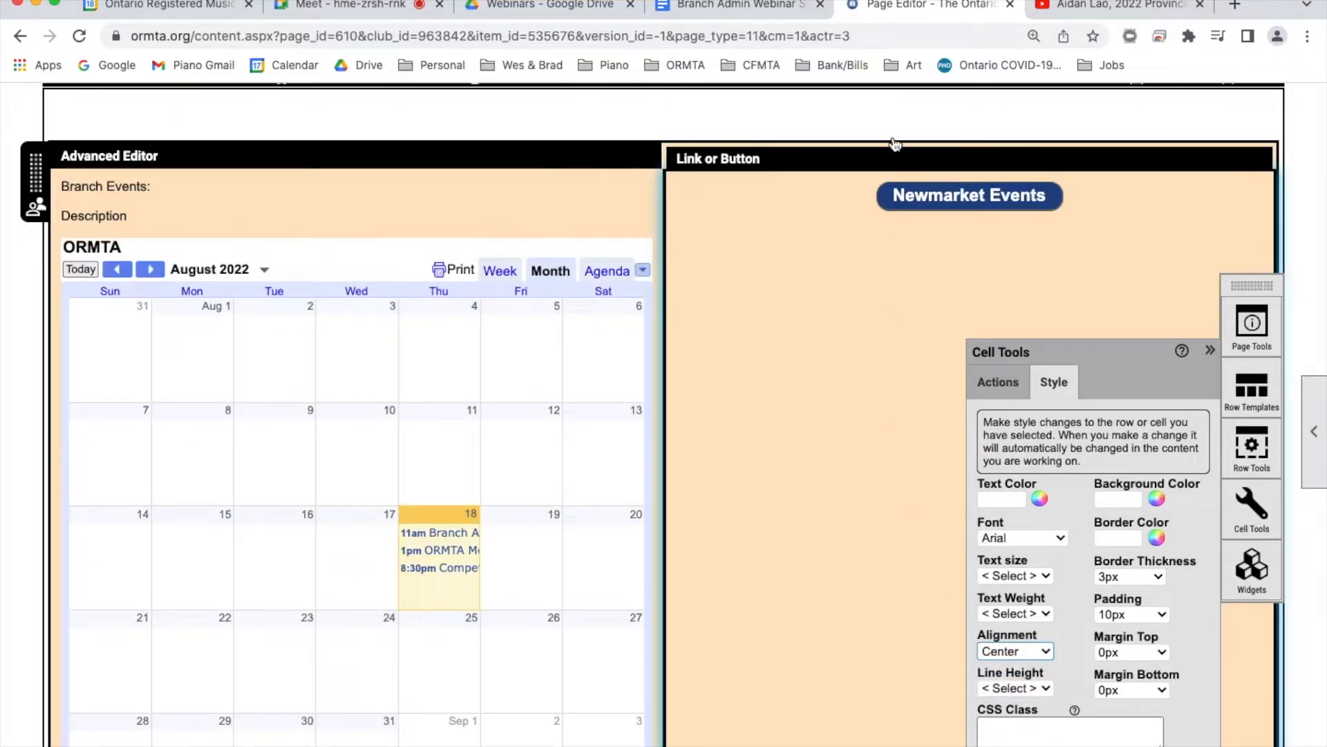
{"action": "scroll", "coordinate": [885, 457], "scroll_direction": "down", "scroll_amount": 2}
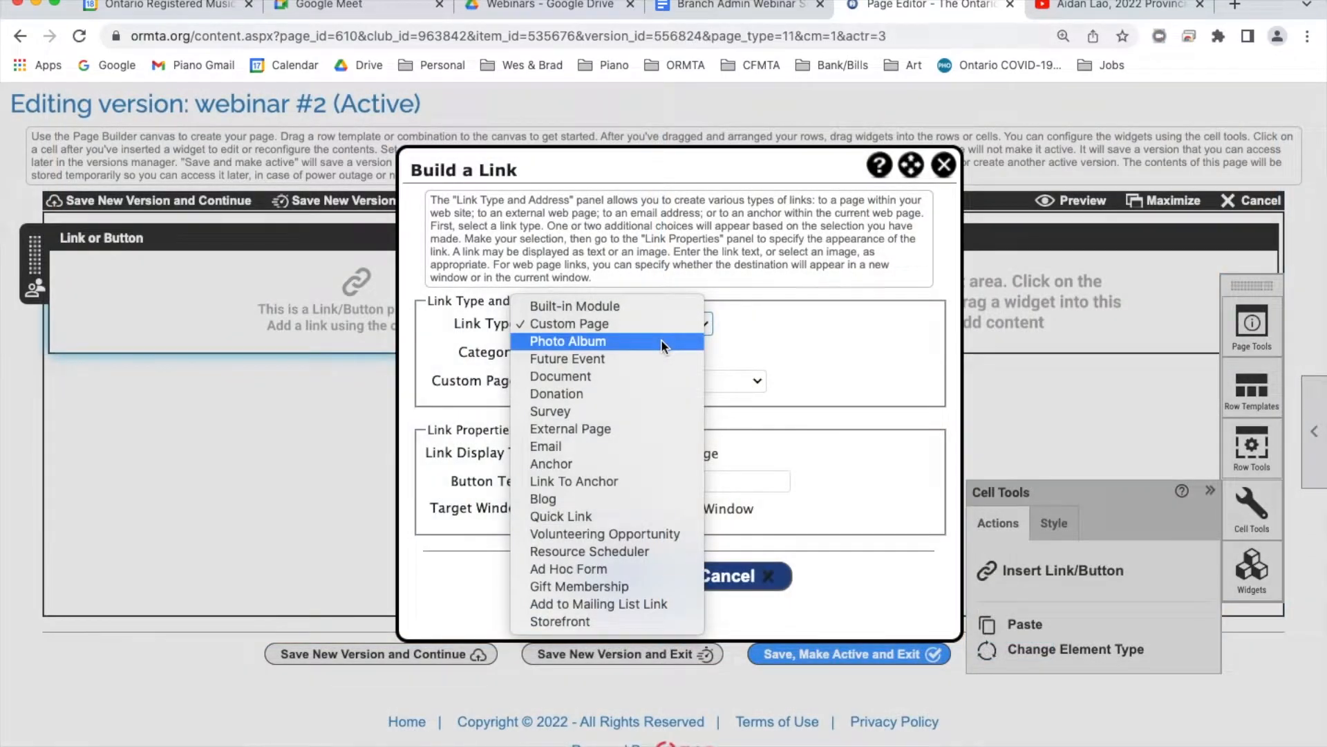
Set the link to type Photo Album, with category Branch/Zone slideshow and GTA Zone Competition photos 2019 as the album
{"action": "key", "text": "Escape"}
{"action": "left_click", "coordinate": [661, 339]}
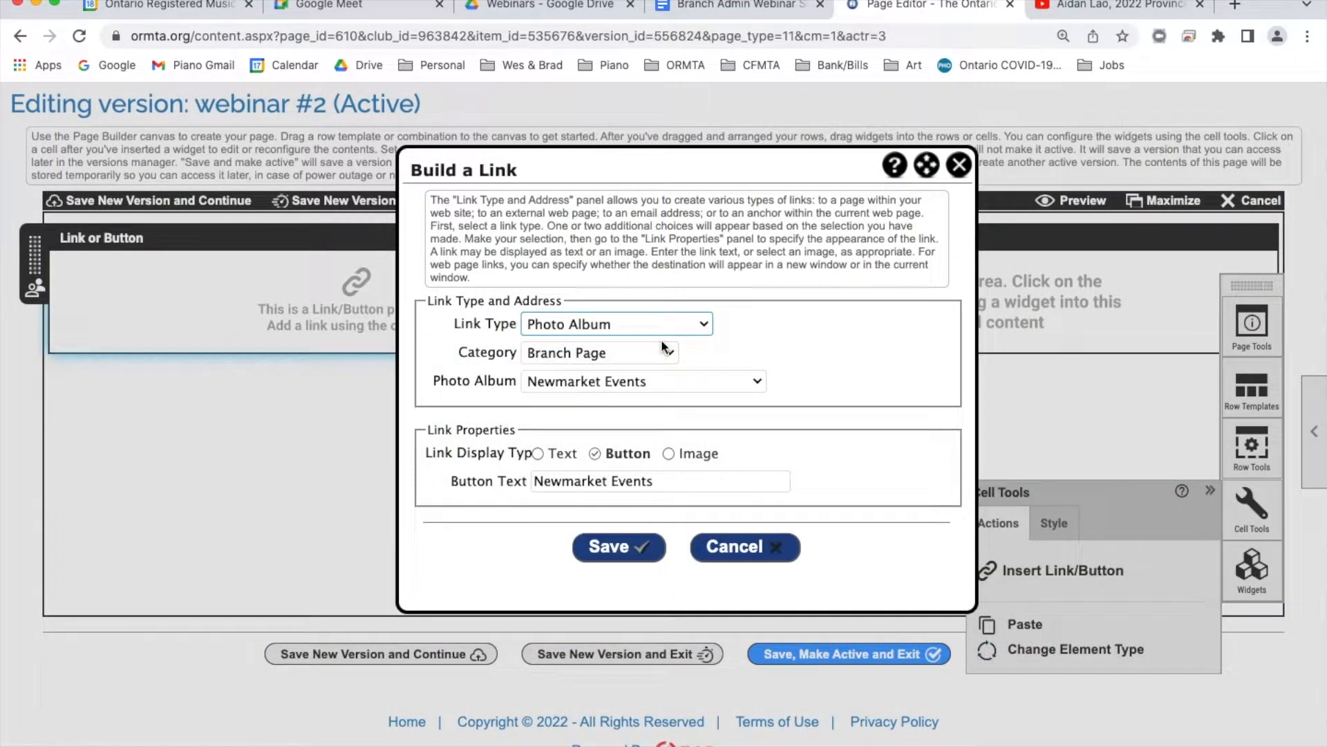
{"action": "left_click", "coordinate": [688, 354]}
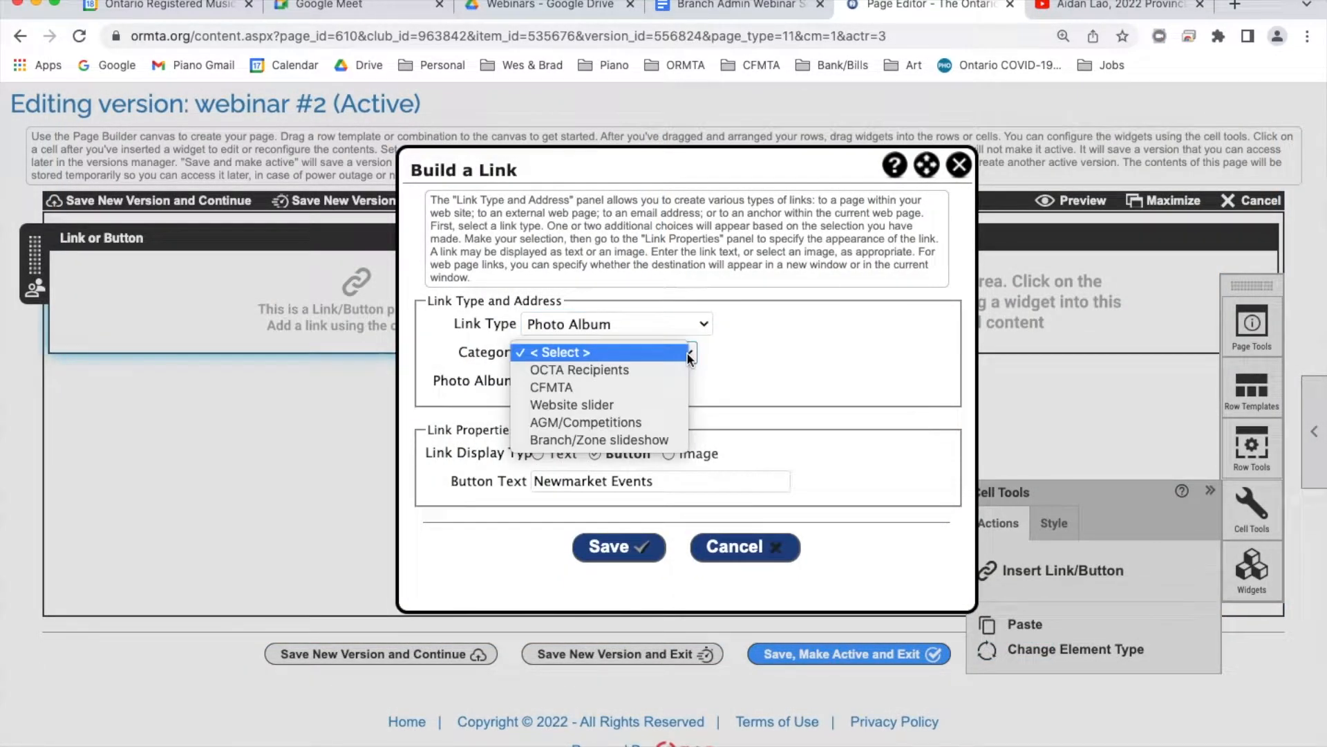
{"action": "left_click", "coordinate": [646, 442]}
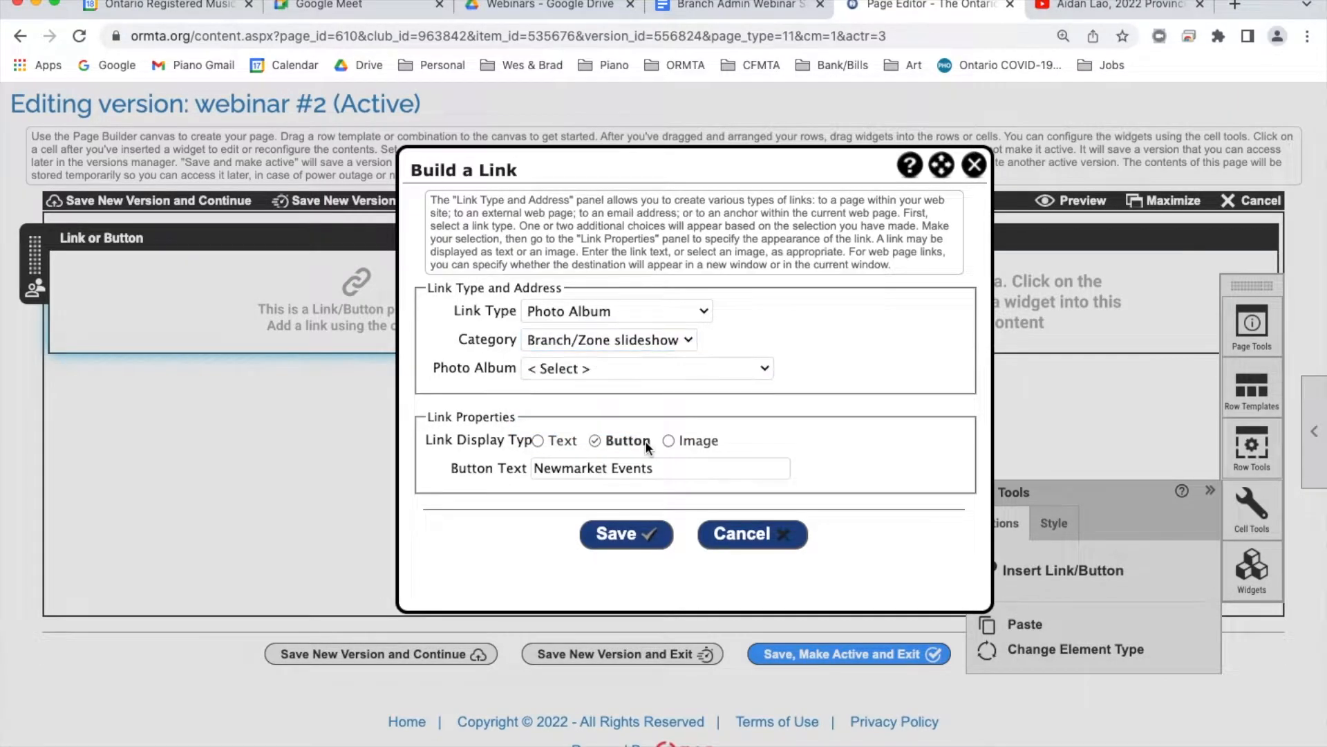
{"action": "left_click", "coordinate": [762, 371]}
{"action": "left_click", "coordinate": [733, 422]}
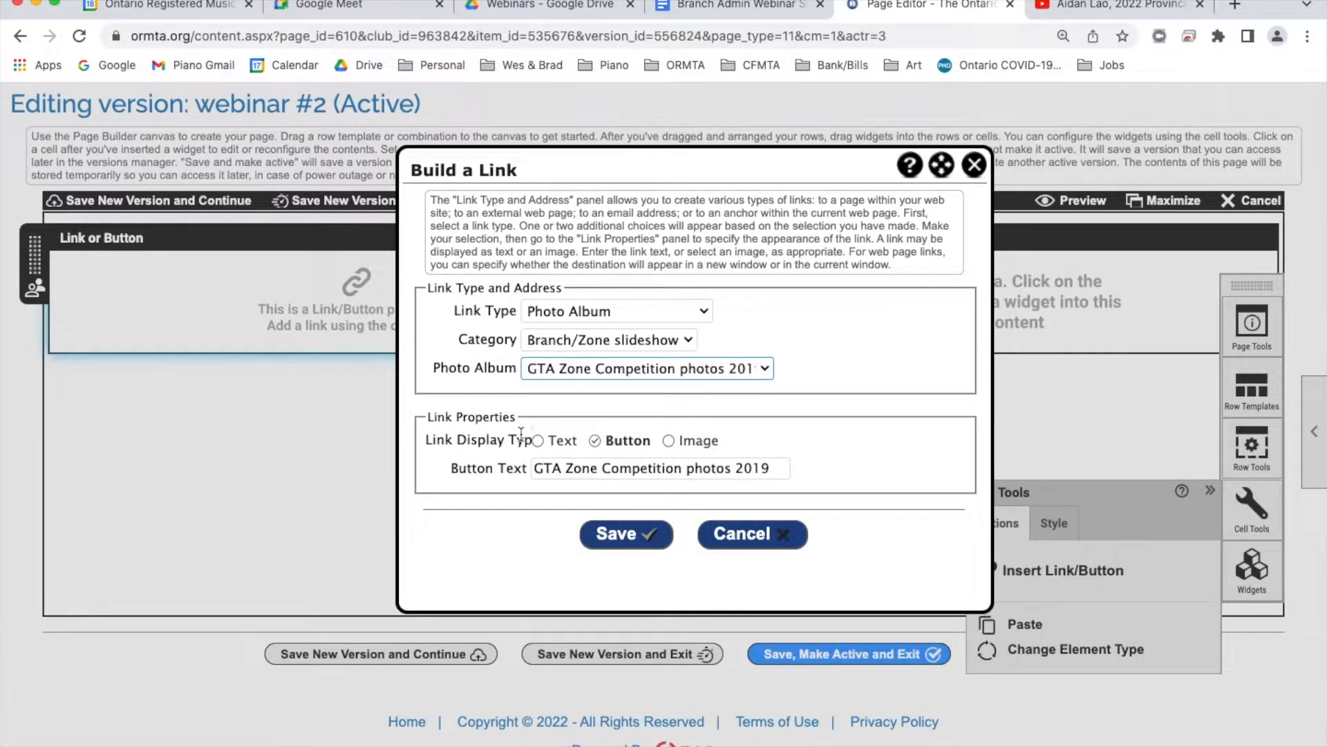
Change the link type to Future Event, with category Other events and the Branch Admin Webinar - 8/18/2022 event
{"action": "left_click", "coordinate": [687, 311]}
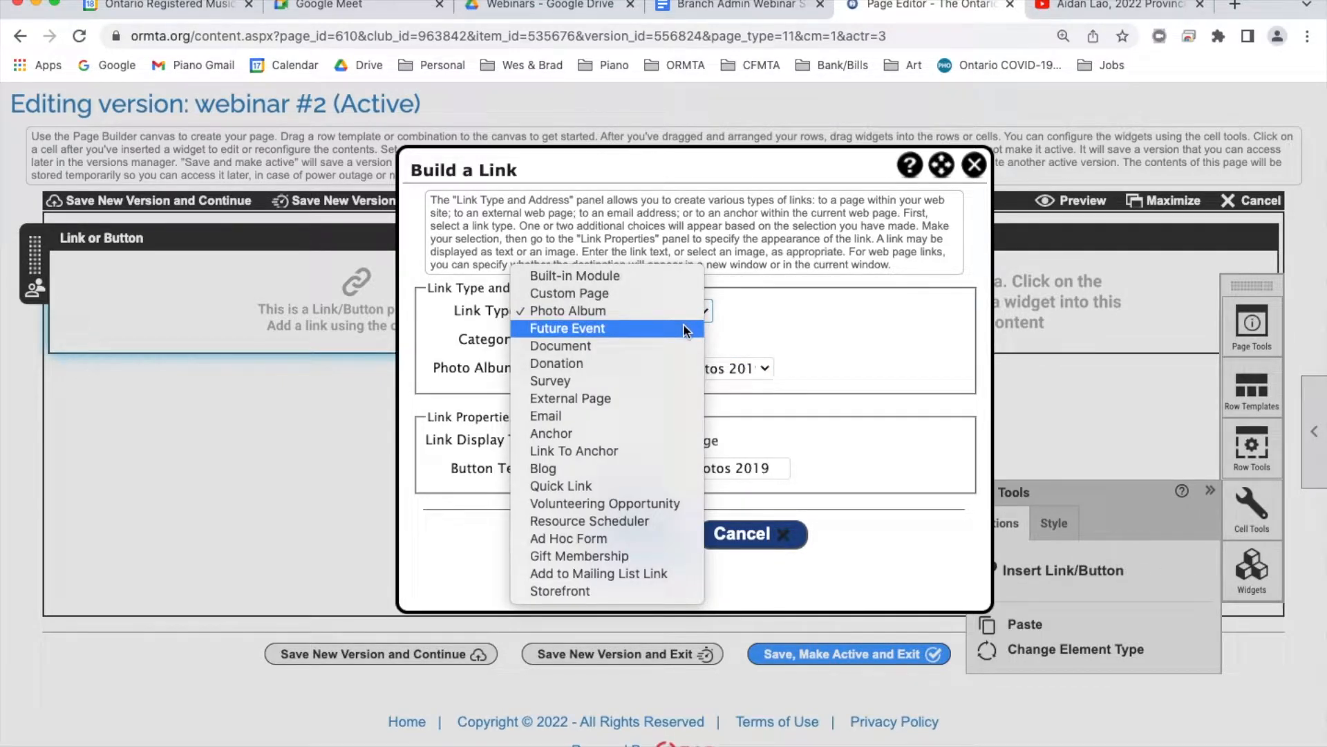
{"action": "left_click", "coordinate": [684, 328]}
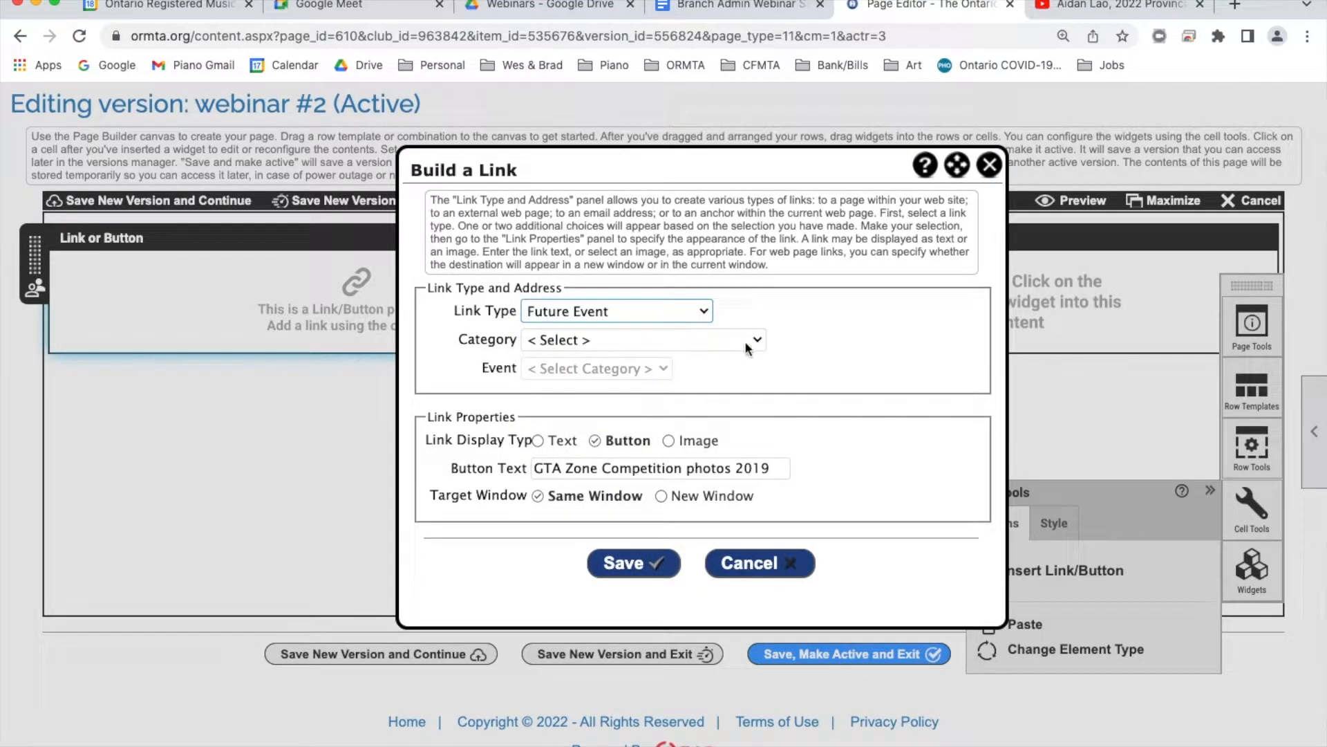
{"action": "left_click", "coordinate": [753, 341]}
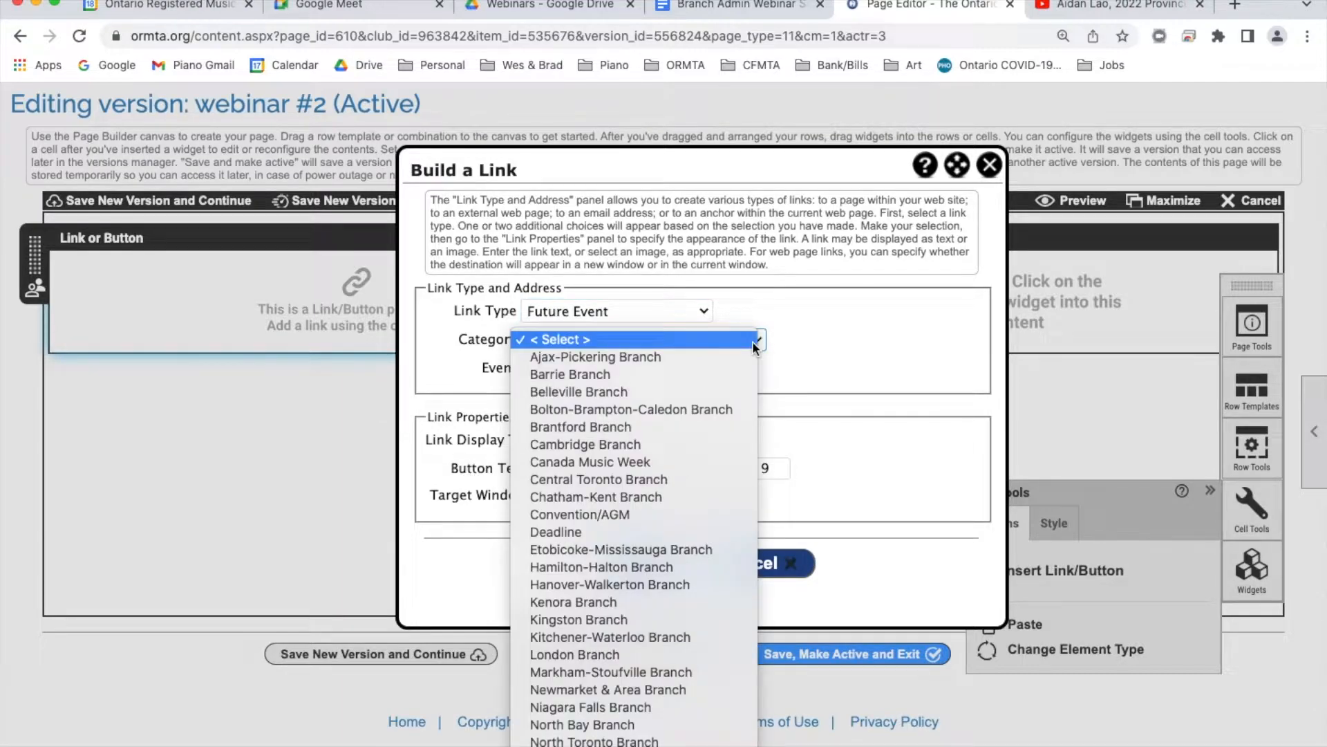
{"action": "scroll", "coordinate": [752, 342], "scroll_direction": "down", "scroll_amount": 2}
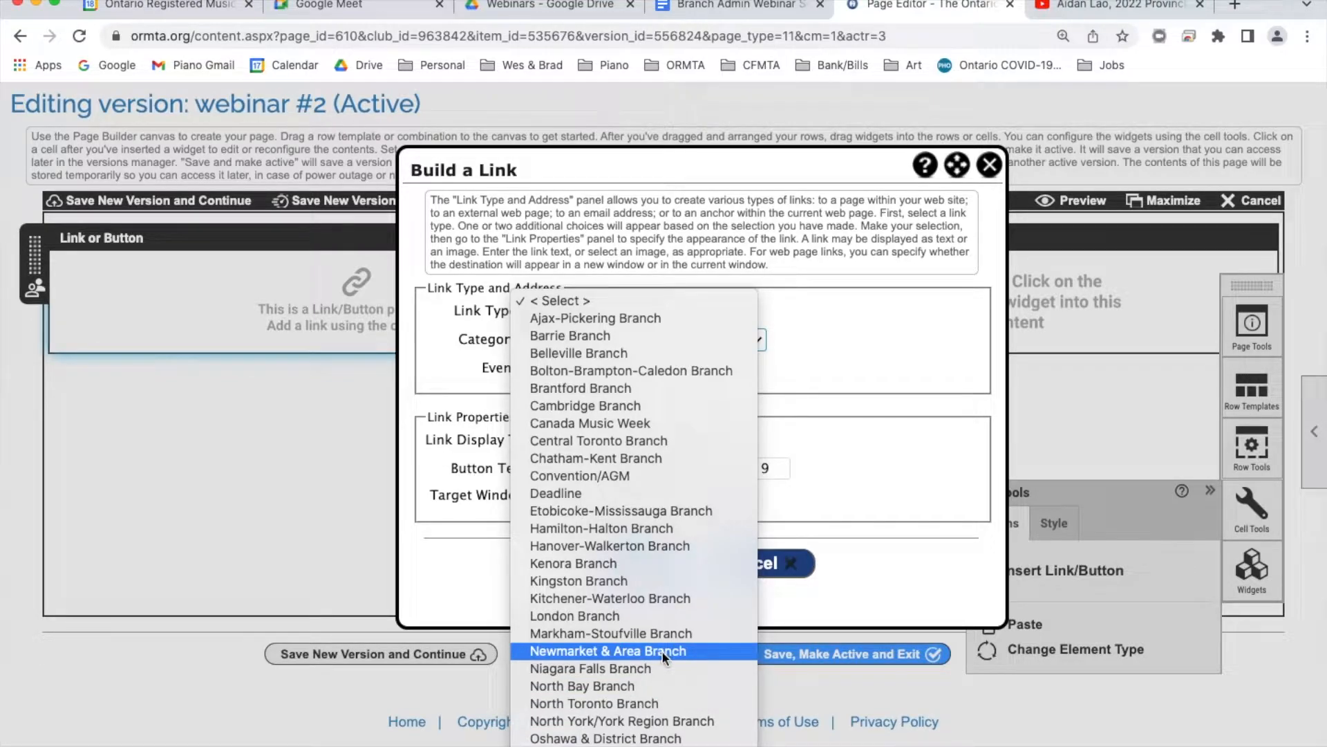
{"action": "left_click", "coordinate": [641, 744]}
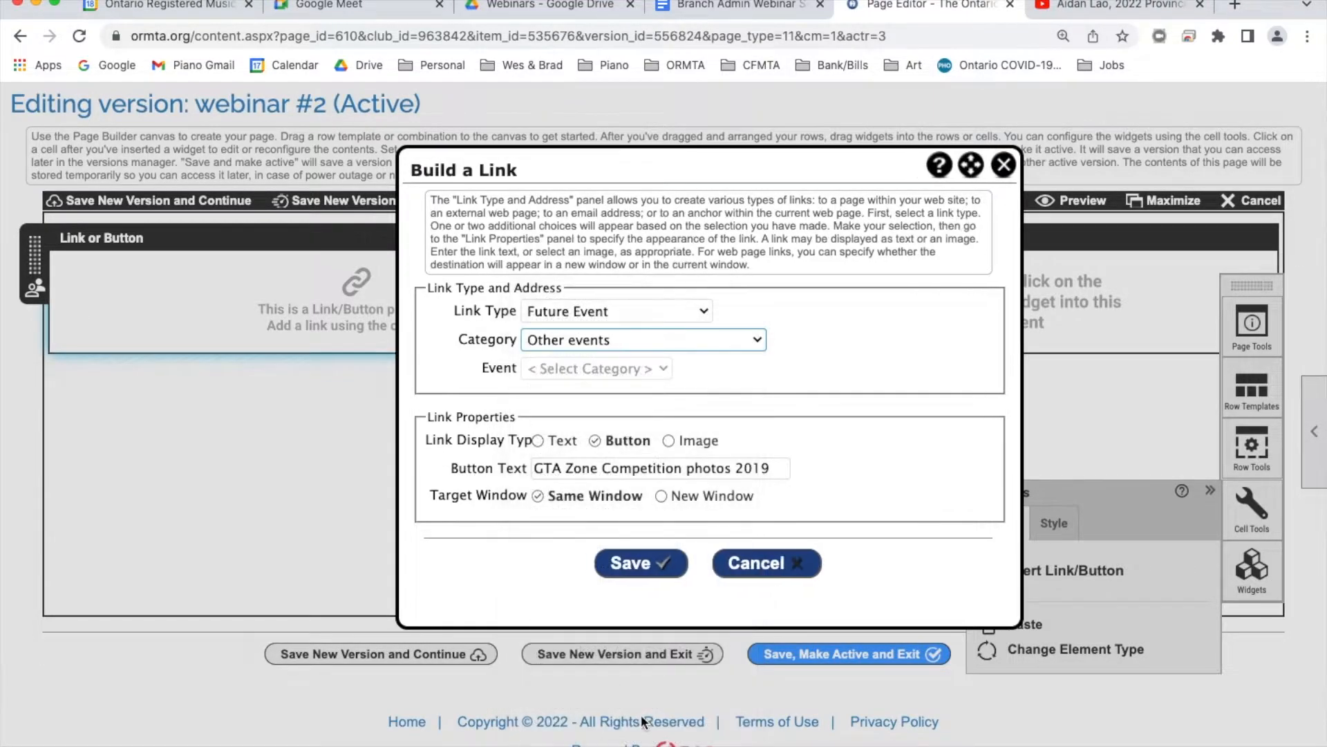
{"action": "left_click", "coordinate": [669, 370]}
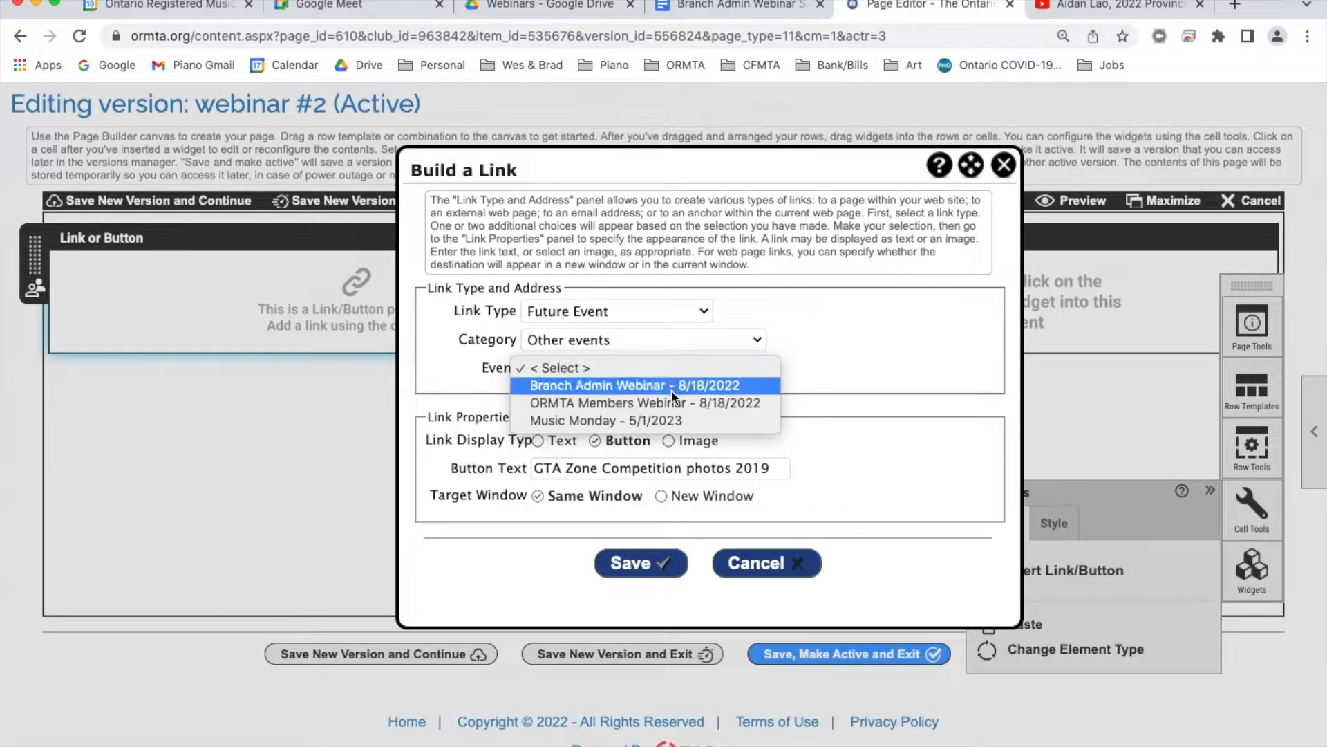
{"action": "left_click", "coordinate": [676, 385]}
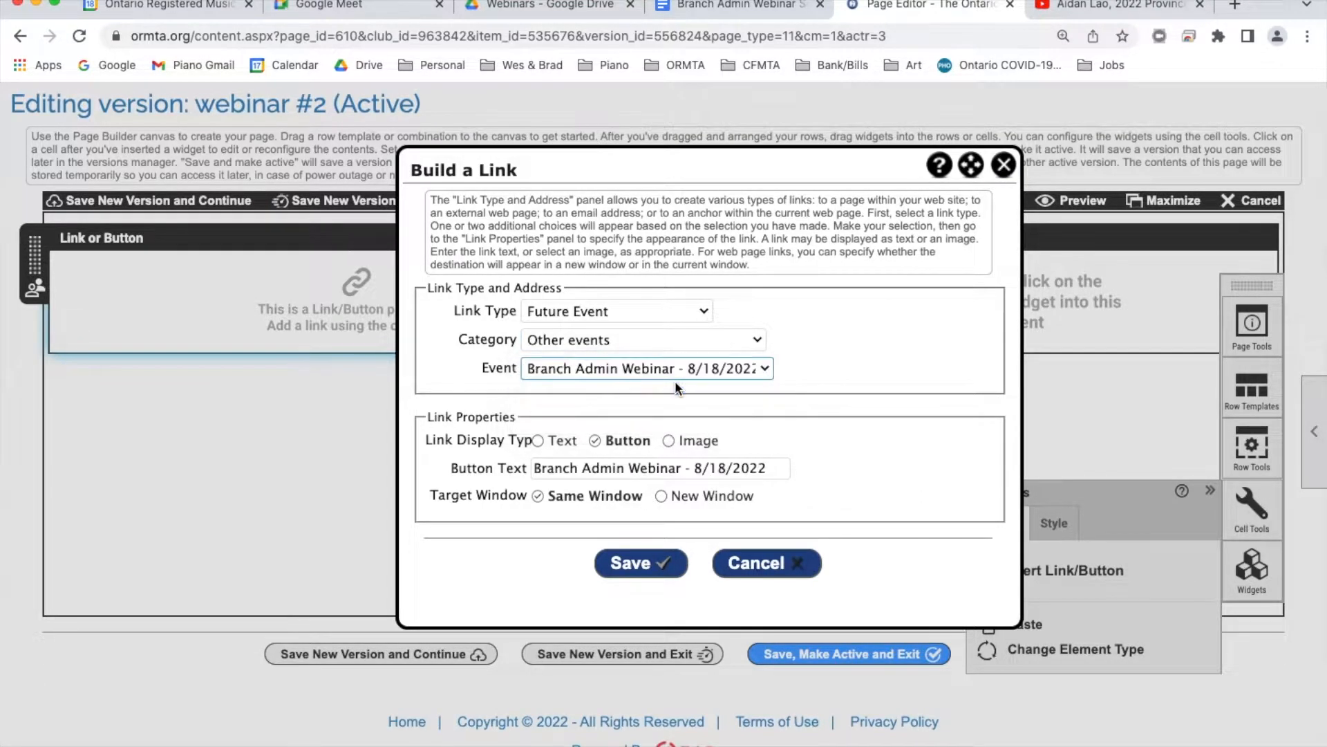
Change the link type to Document and choose Recitals Overview from the Newmarket & Area Branch folder
{"action": "left_click", "coordinate": [692, 312]}
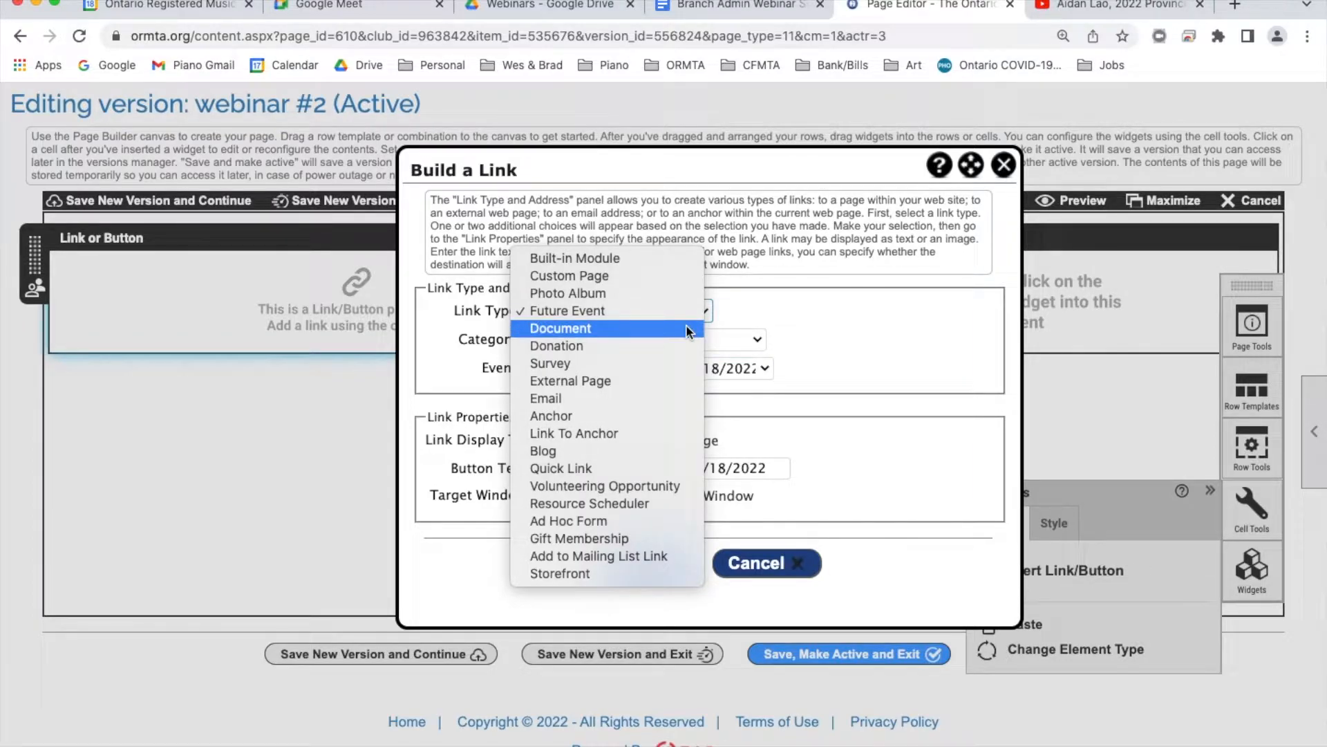
{"action": "left_click", "coordinate": [686, 325]}
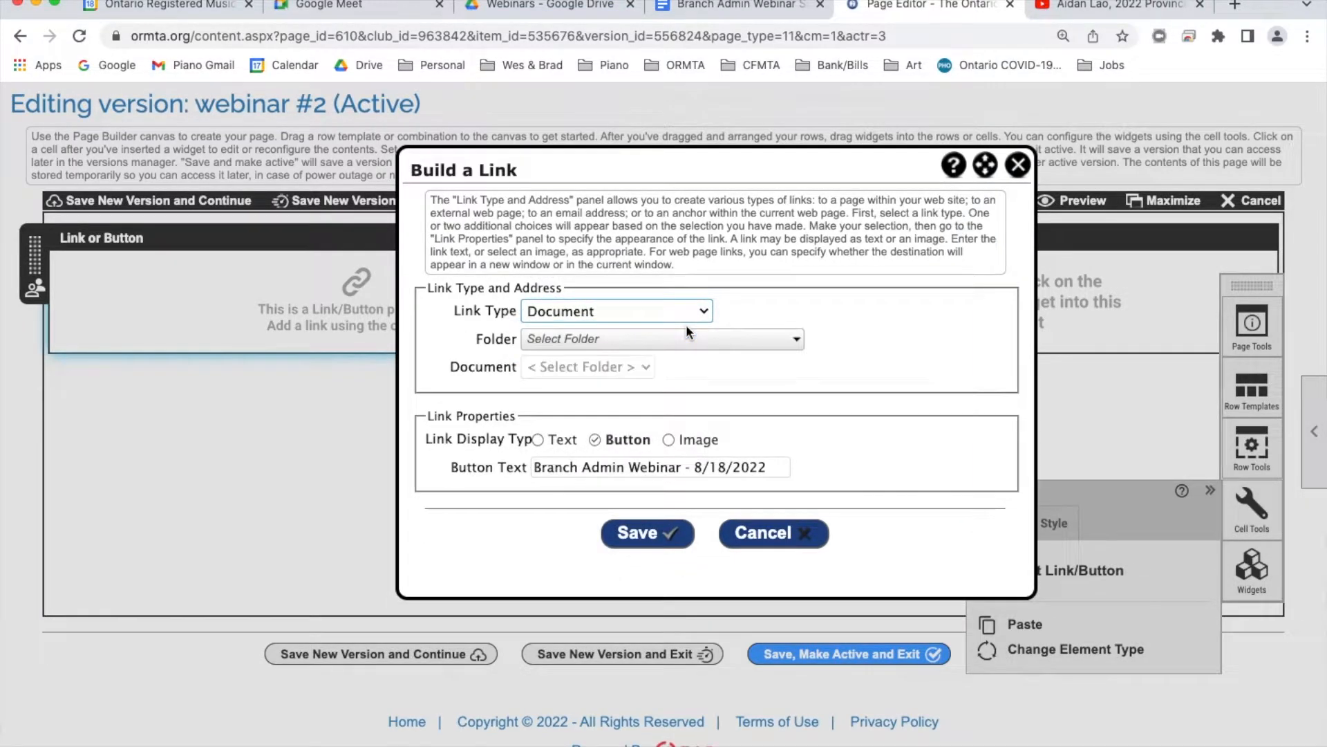
{"action": "left_click", "coordinate": [794, 338]}
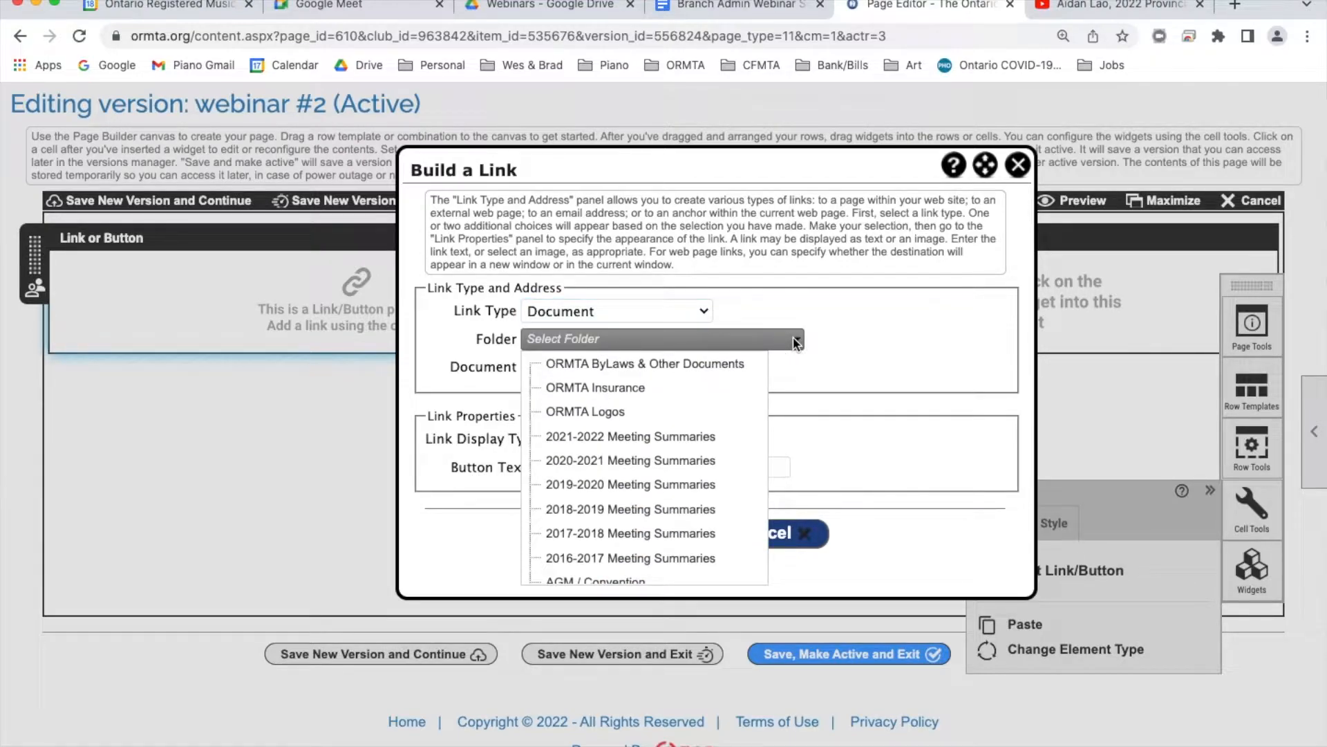
{"action": "scroll", "coordinate": [651, 415], "scroll_direction": "down", "scroll_amount": 4}
{"action": "scroll", "coordinate": [652, 415], "scroll_direction": "down", "scroll_amount": 1}
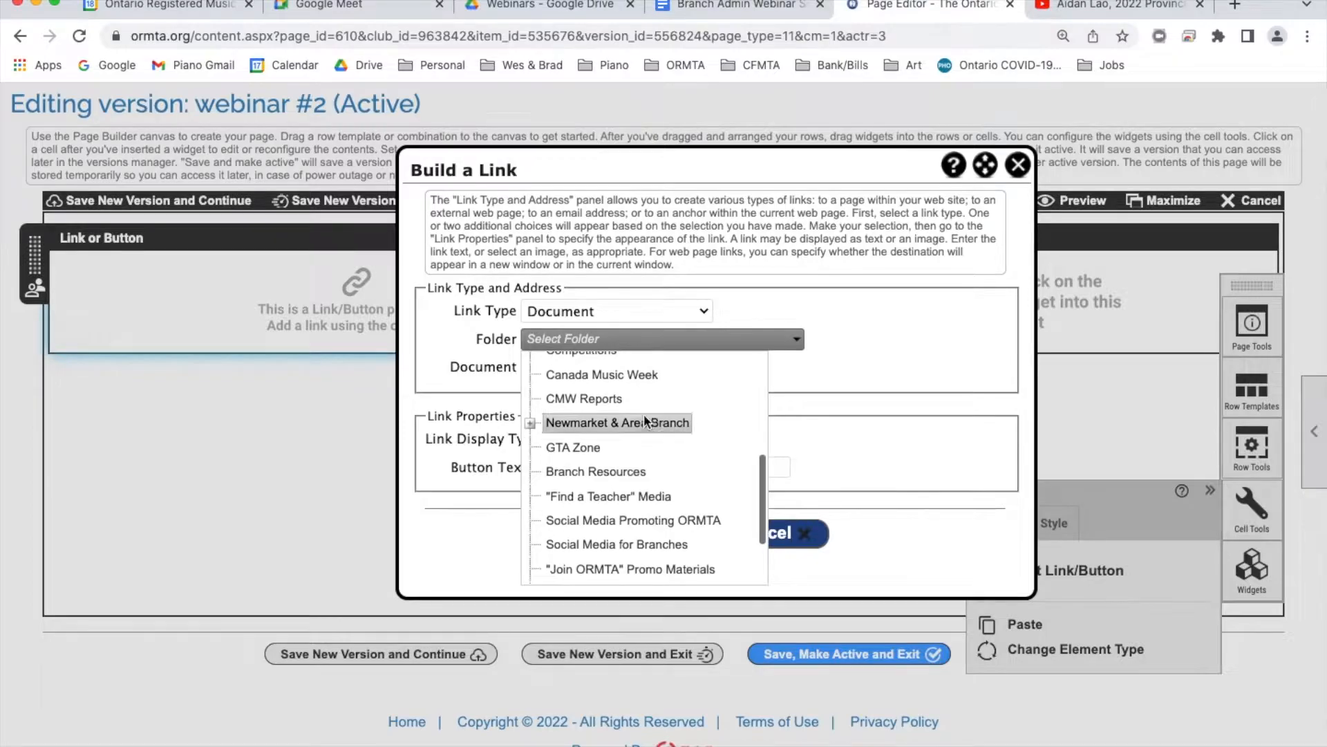
{"action": "left_click", "coordinate": [581, 423]}
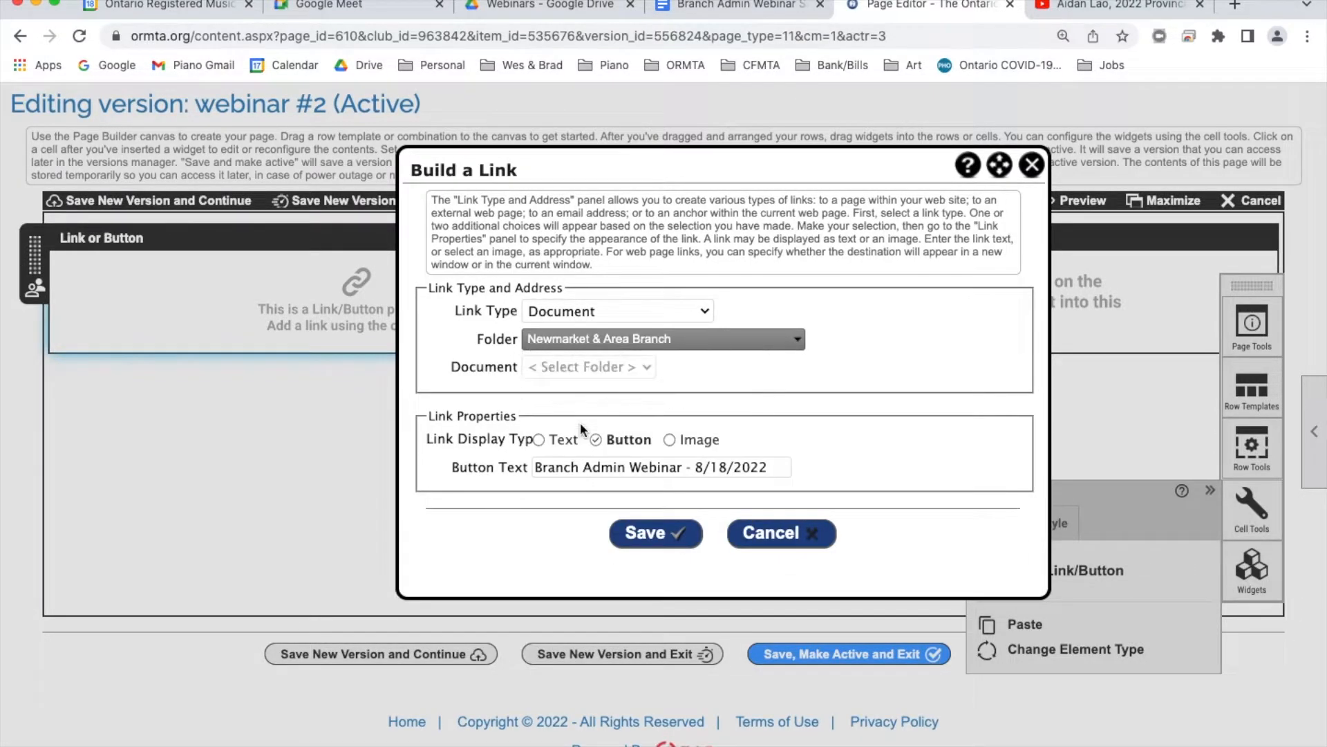
{"action": "left_click", "coordinate": [752, 375]}
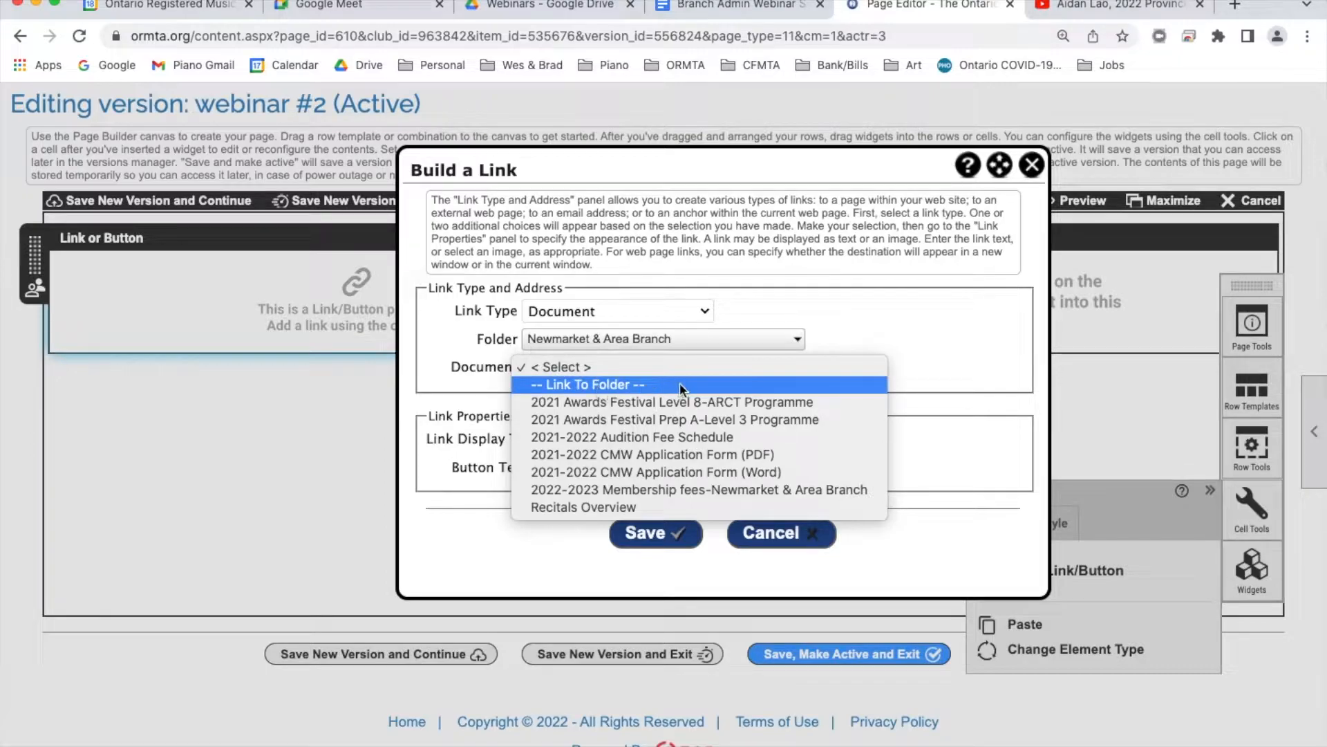
{"action": "left_click", "coordinate": [716, 504]}
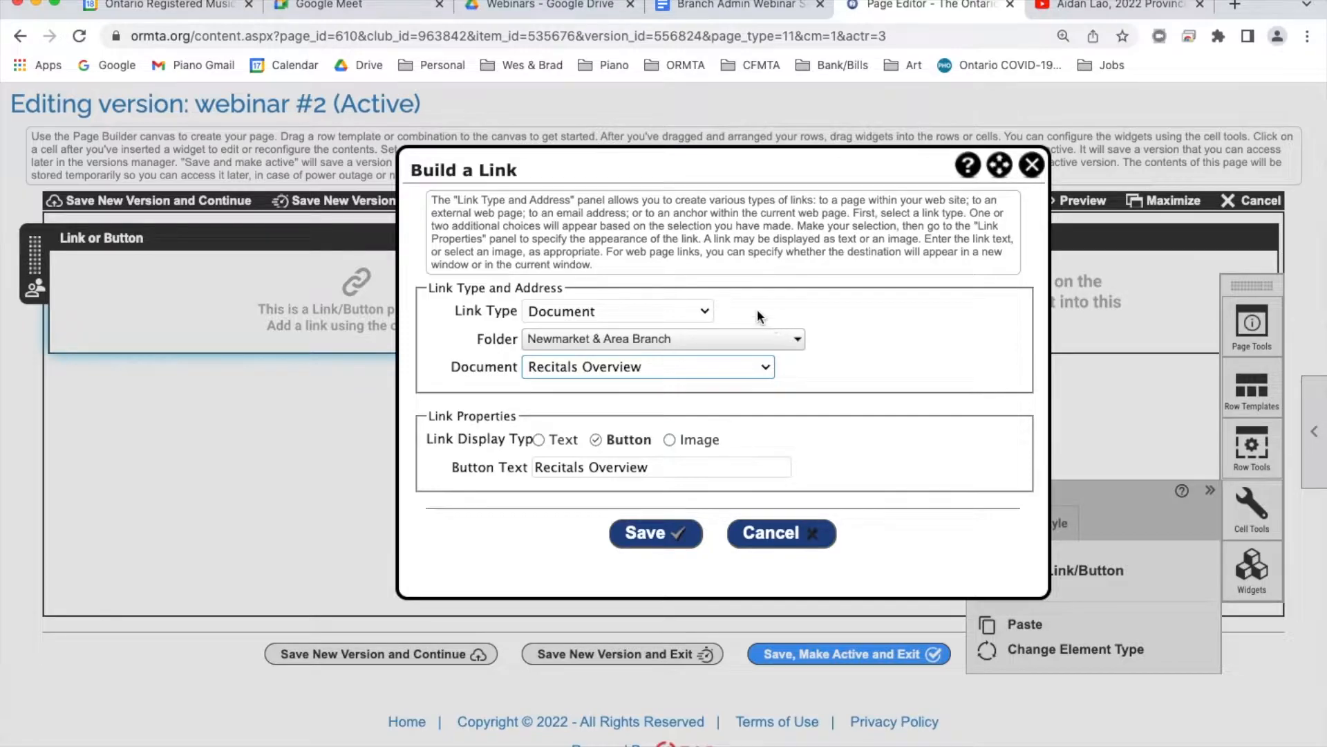
{"action": "left_click", "coordinate": [711, 305]}
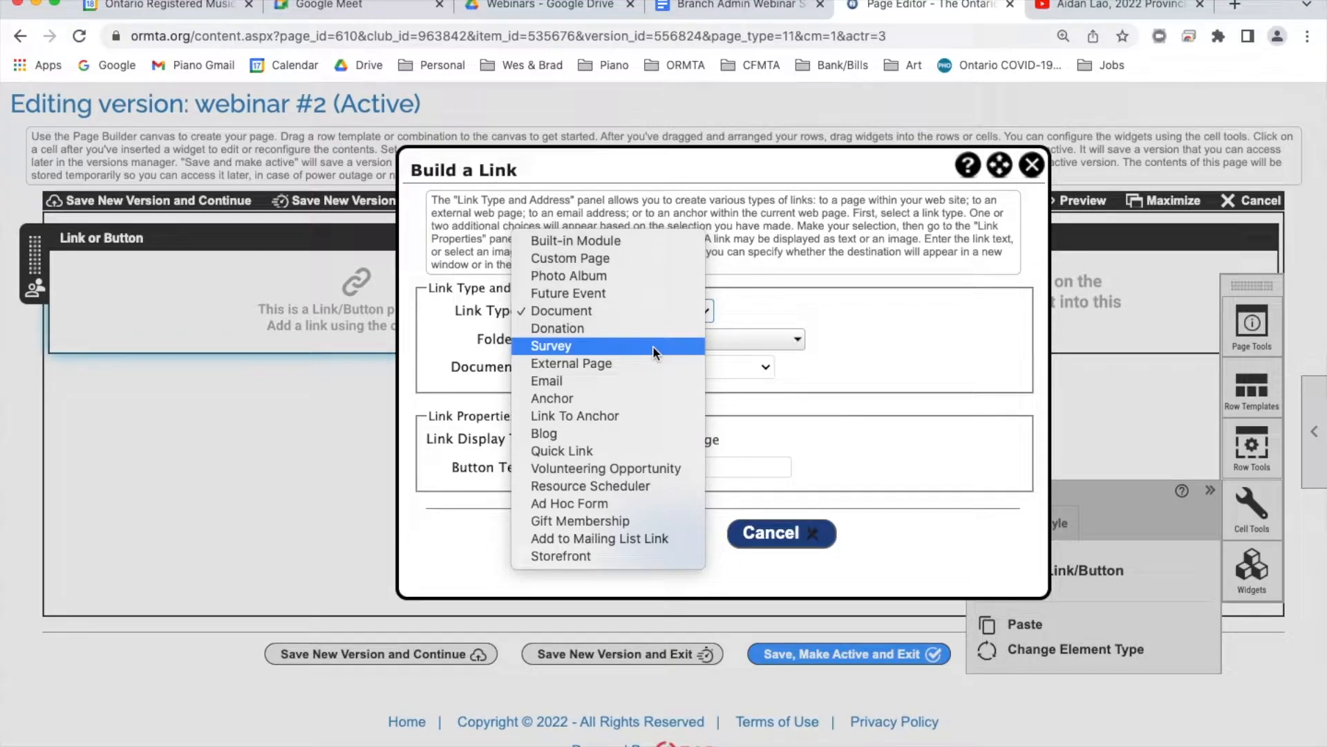
{"action": "left_click", "coordinate": [644, 366]}
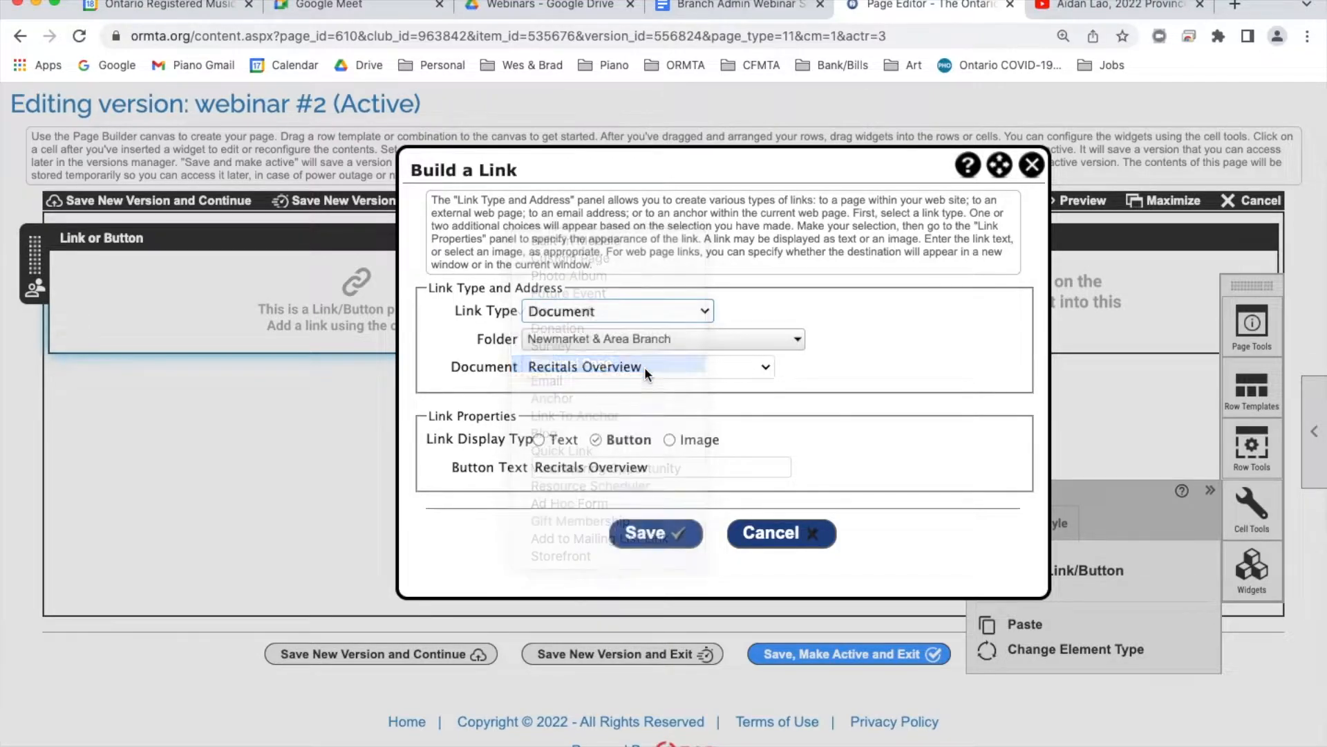
{"action": "left_click", "coordinate": [606, 343]}
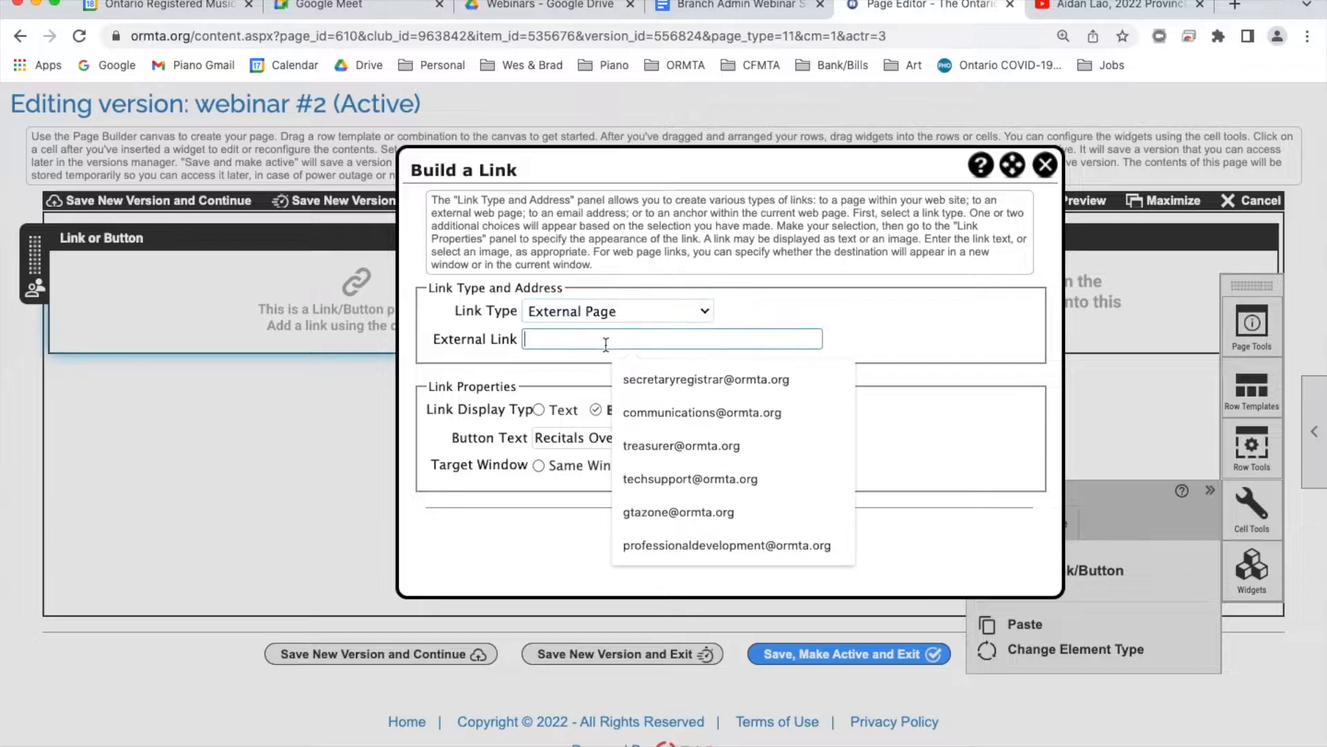
{"action": "type", "text": "www.you"}
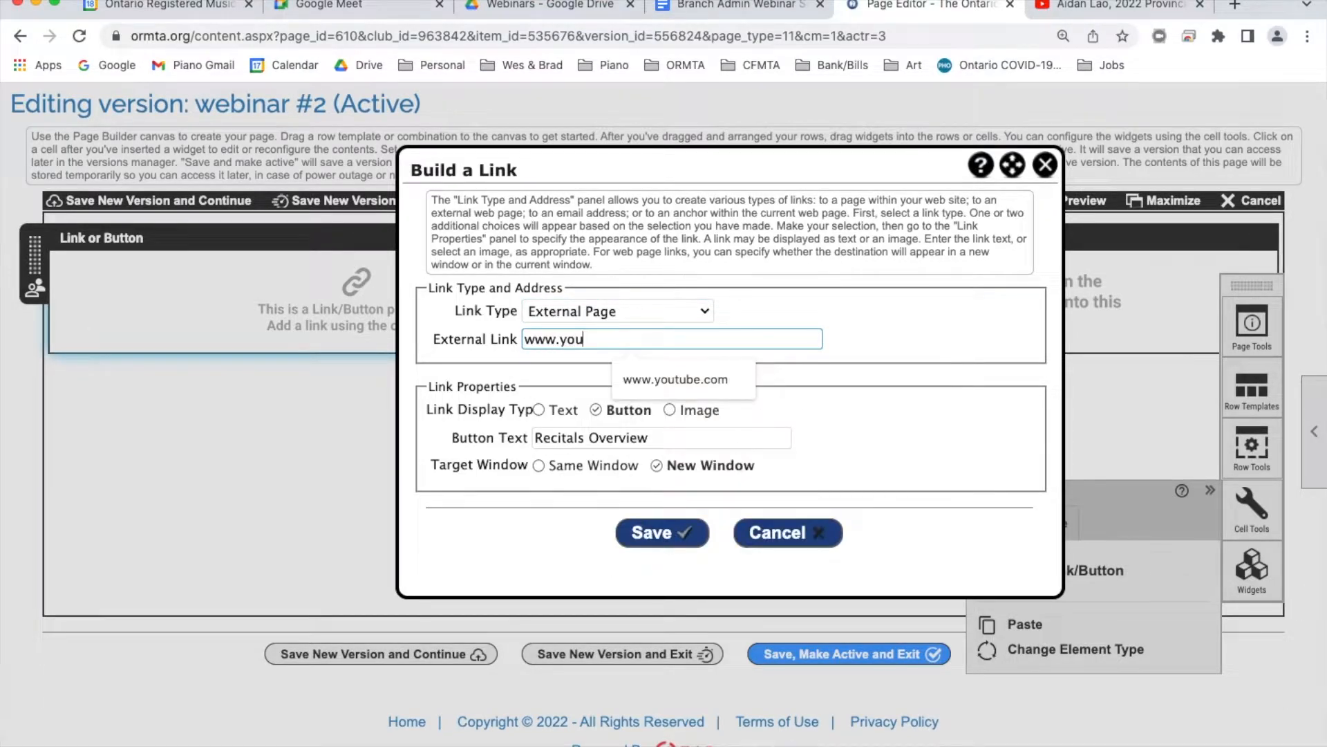
{"action": "key", "text": "Down"}
{"action": "key", "text": "Return"}
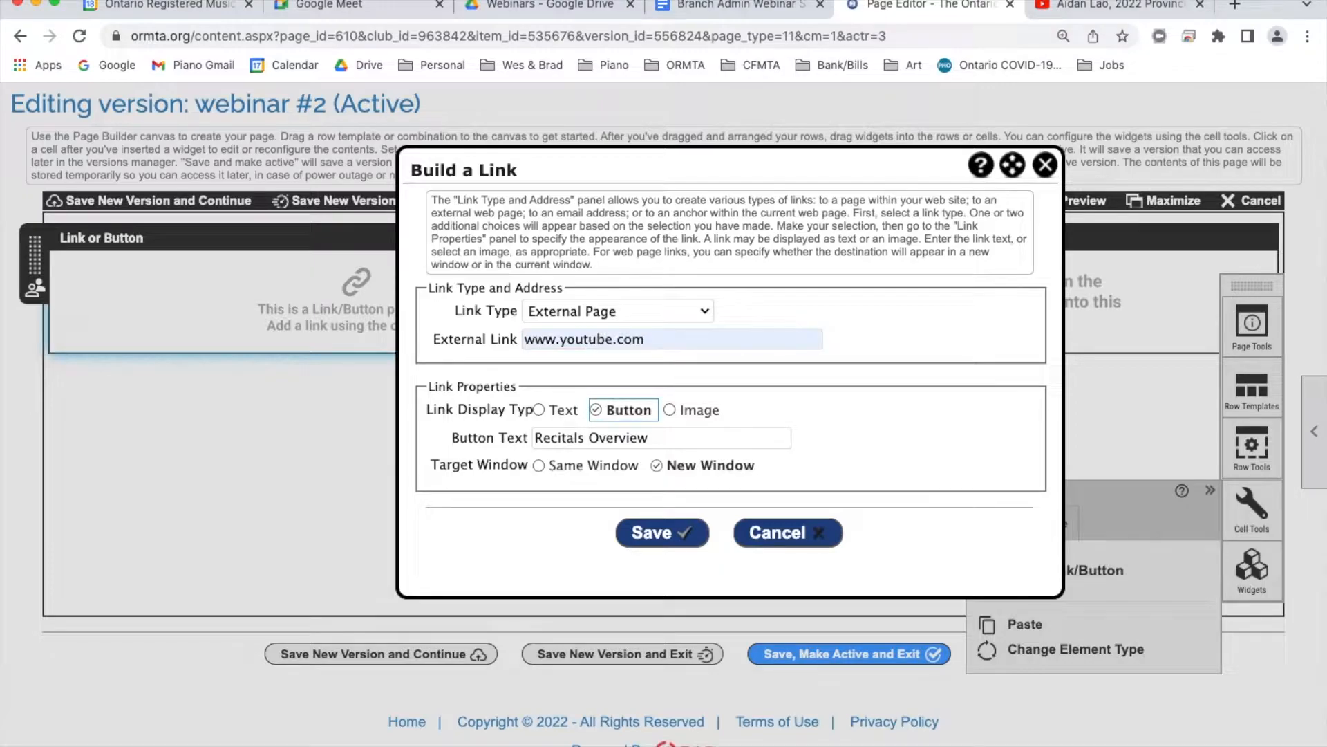
Change the link type to Email and fill in the tech support e-mail address
{"action": "left_click", "coordinate": [680, 308]}
{"action": "left_click", "coordinate": [680, 330]}
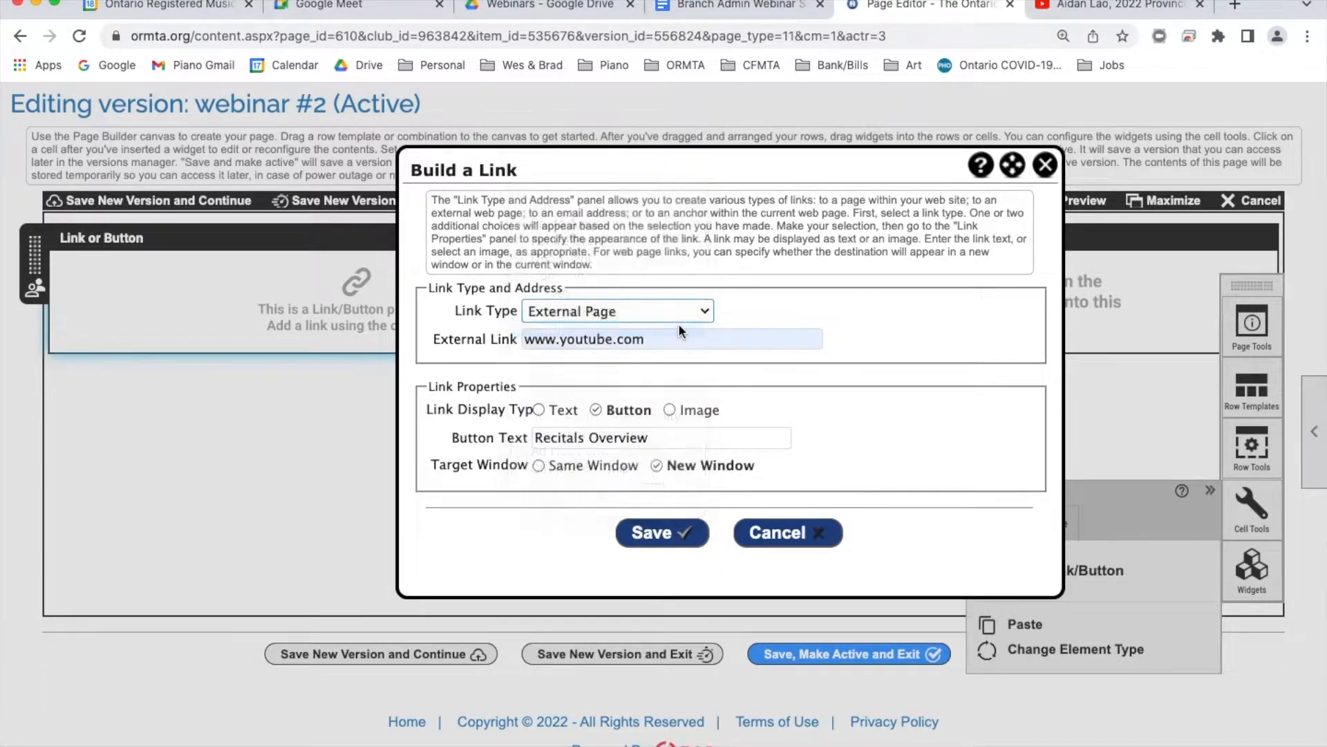
{"action": "left_click", "coordinate": [669, 340]}
{"action": "key", "text": "super+a"}
{"action": "type", "text": "tech"}
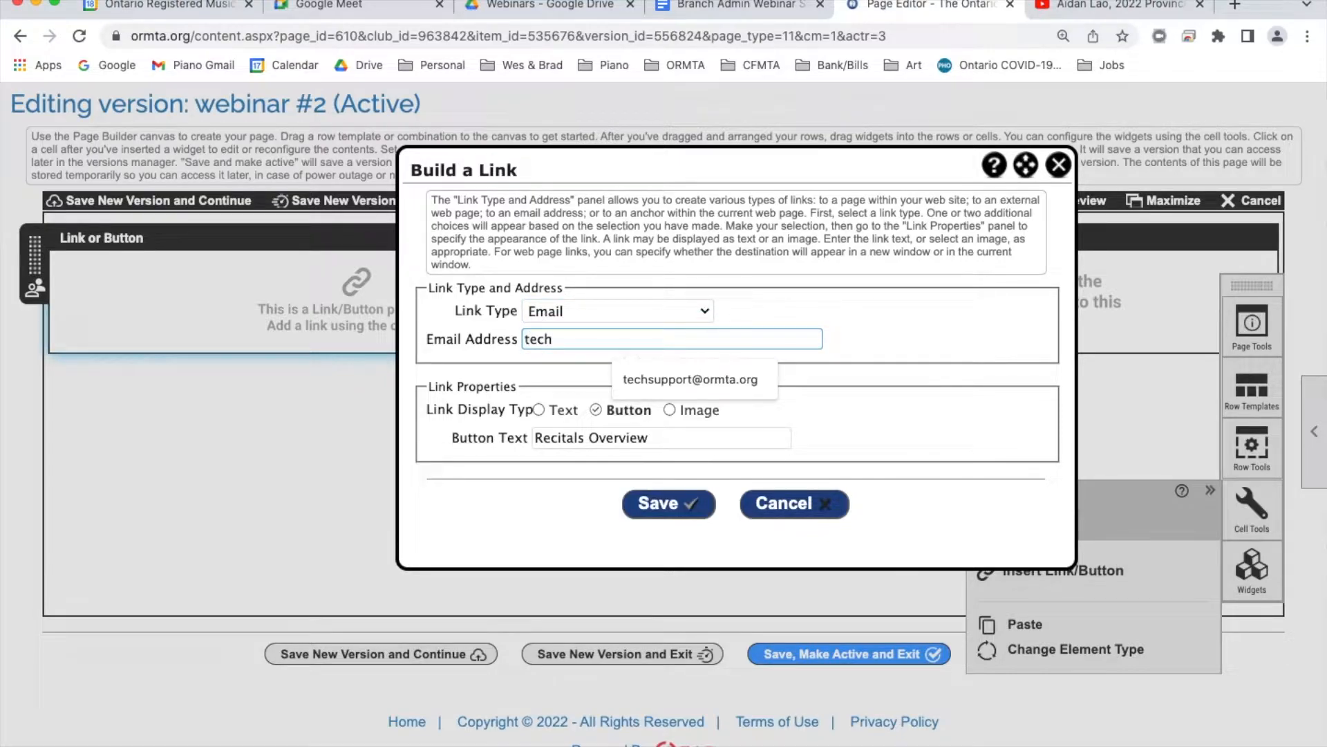
{"action": "left_click", "coordinate": [724, 375]}
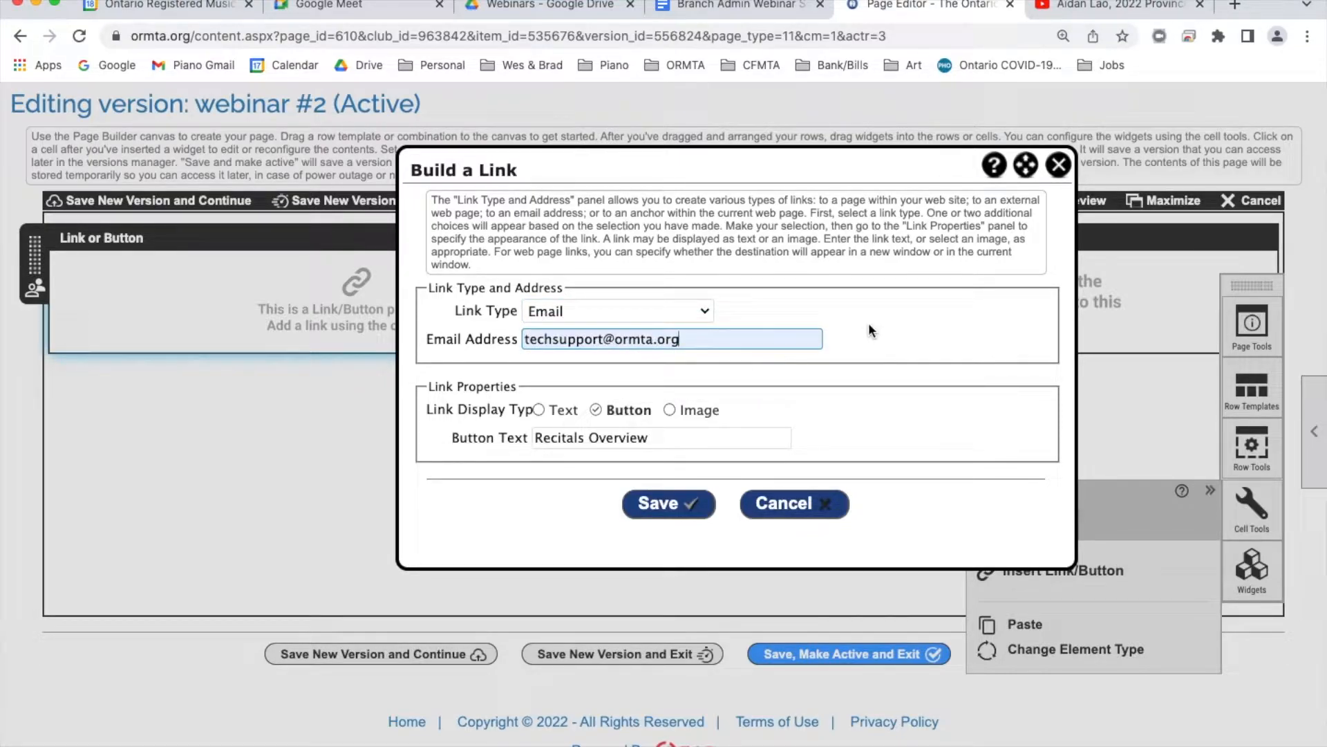
{"action": "left_click", "coordinate": [730, 339]}
{"action": "key", "text": "super+a"}
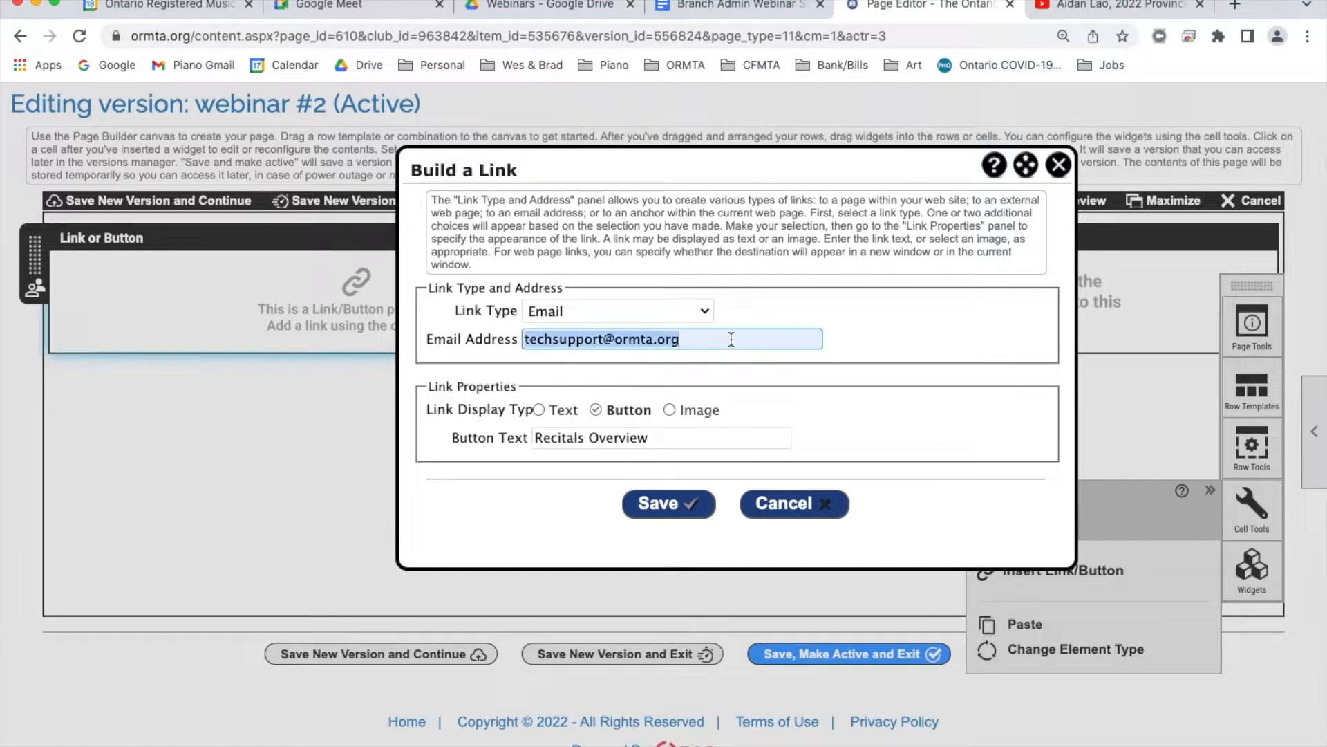
Change the link type to Anchor and name the anchor "Top"
{"action": "left_click", "coordinate": [705, 312]}
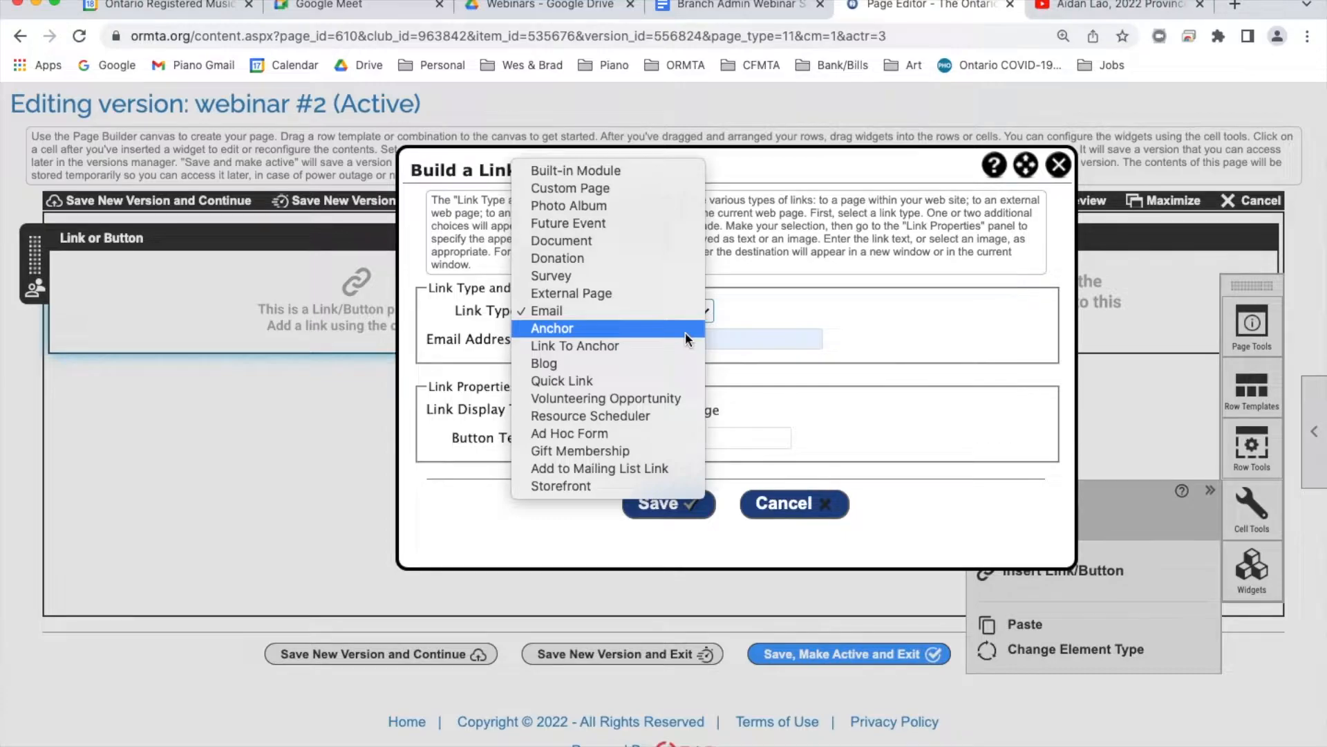
{"action": "left_click", "coordinate": [685, 332]}
{"action": "triple_click", "coordinate": [695, 348]}
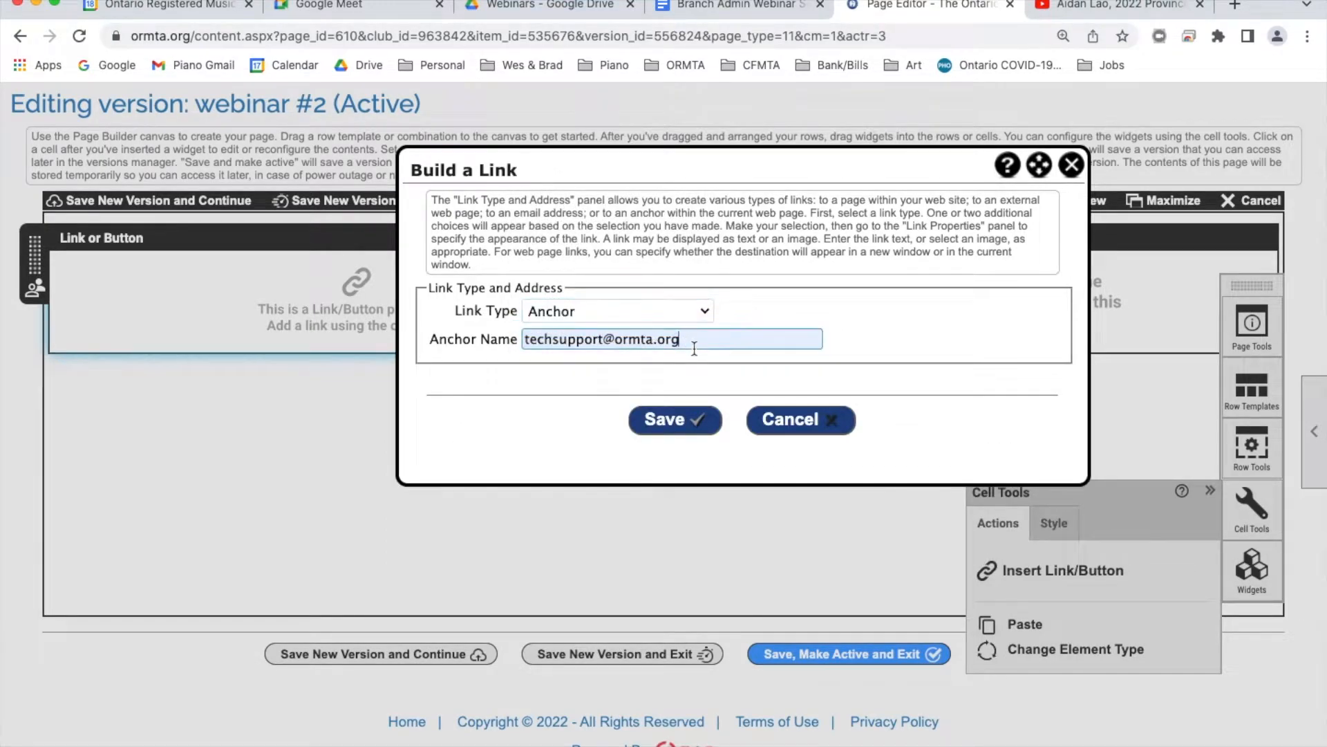
{"action": "type", "text": "Top"}
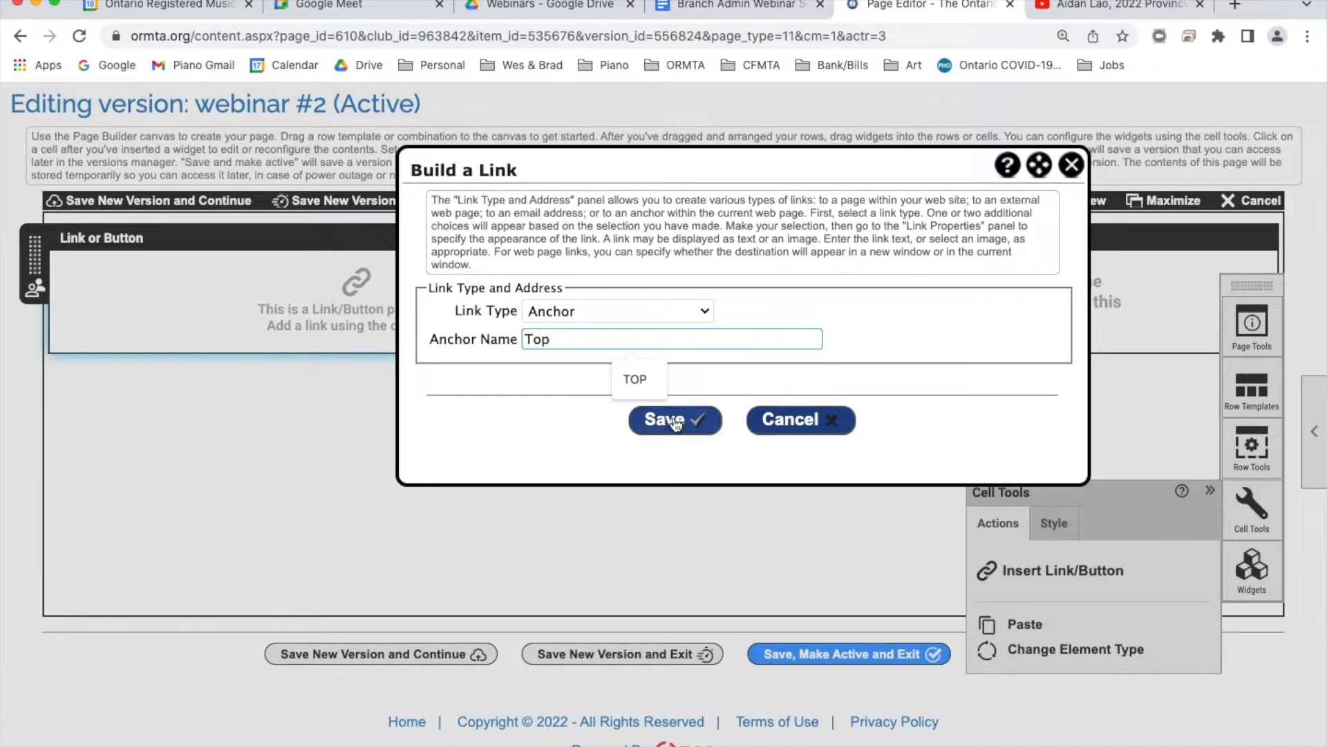
Change the link type to Link To Anchor, keeping "Top" as the anchor name and a button as the display type
{"action": "left_click", "coordinate": [702, 310]}
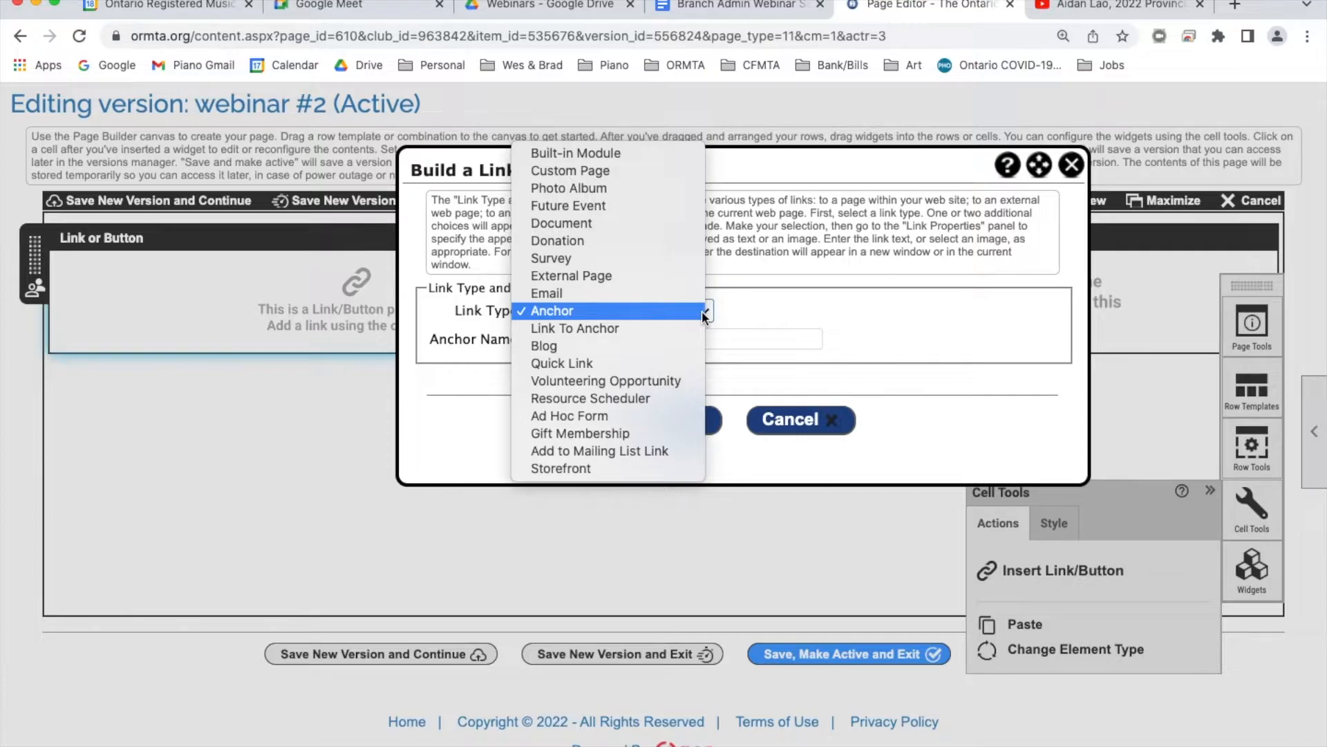
{"action": "left_click", "coordinate": [662, 326]}
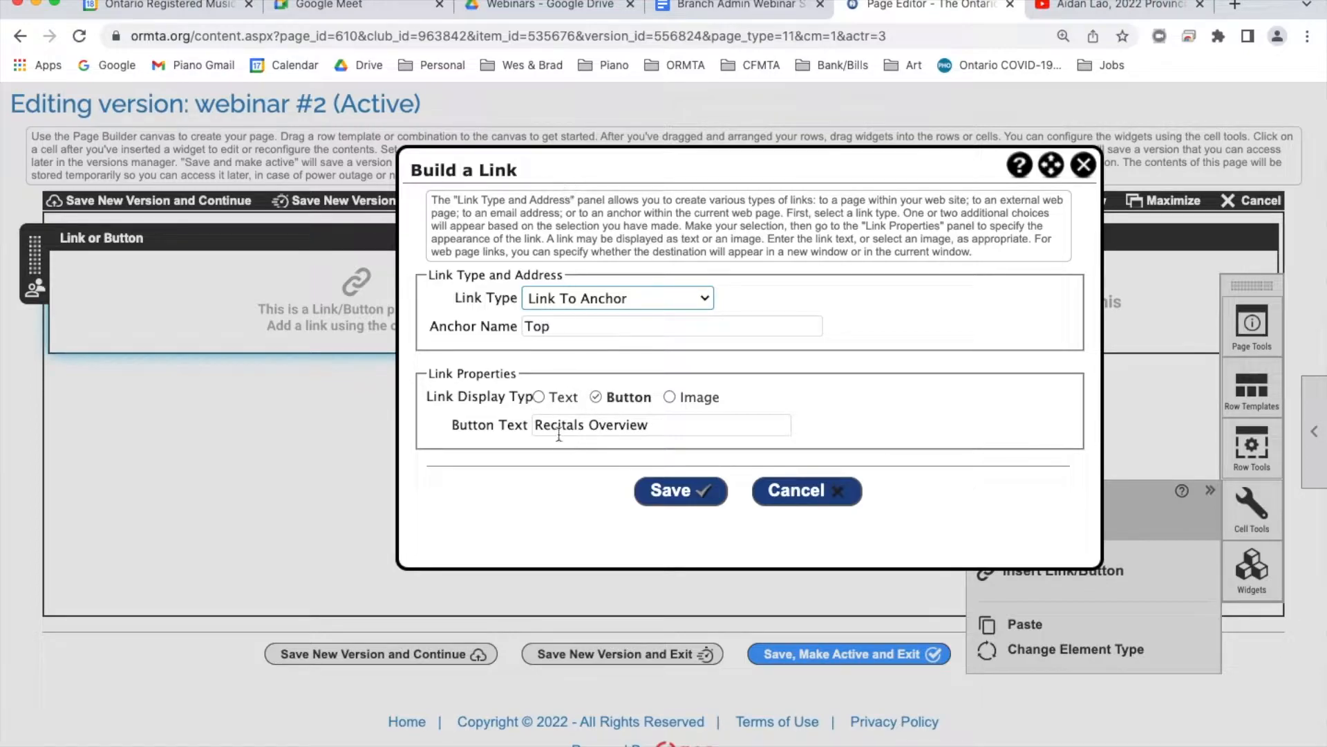
{"action": "left_click", "coordinate": [654, 423]}
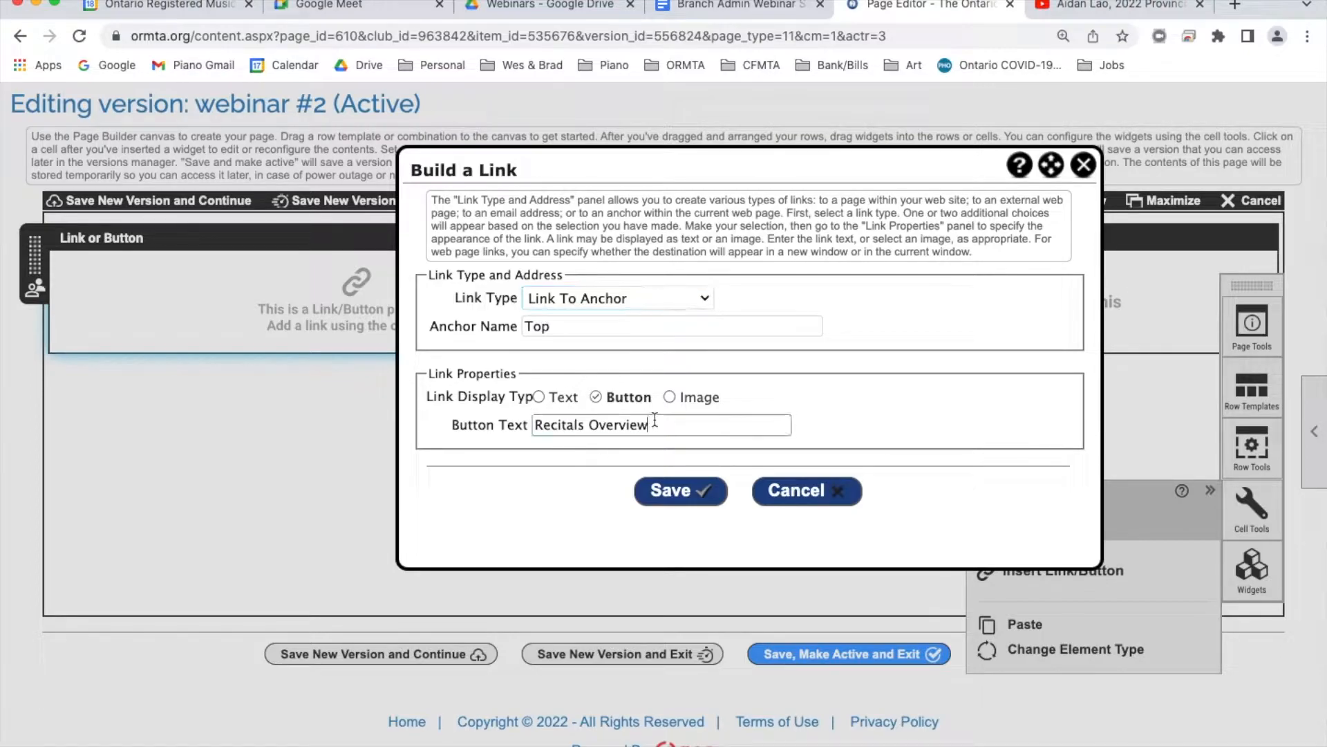
Change the link type to Blog and choose Webinar Blog as the blog to link to
{"action": "left_click", "coordinate": [689, 297]}
{"action": "left_click", "coordinate": [679, 316]}
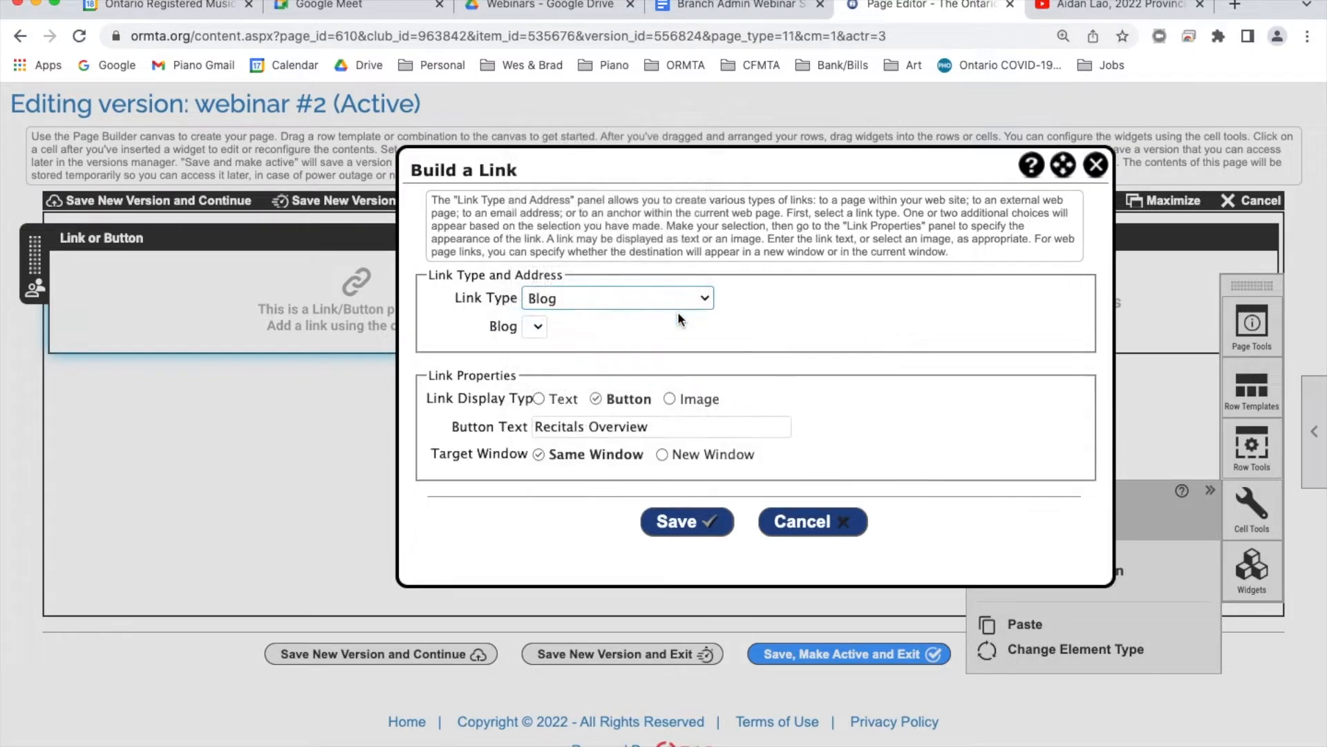
{"action": "left_click", "coordinate": [612, 325]}
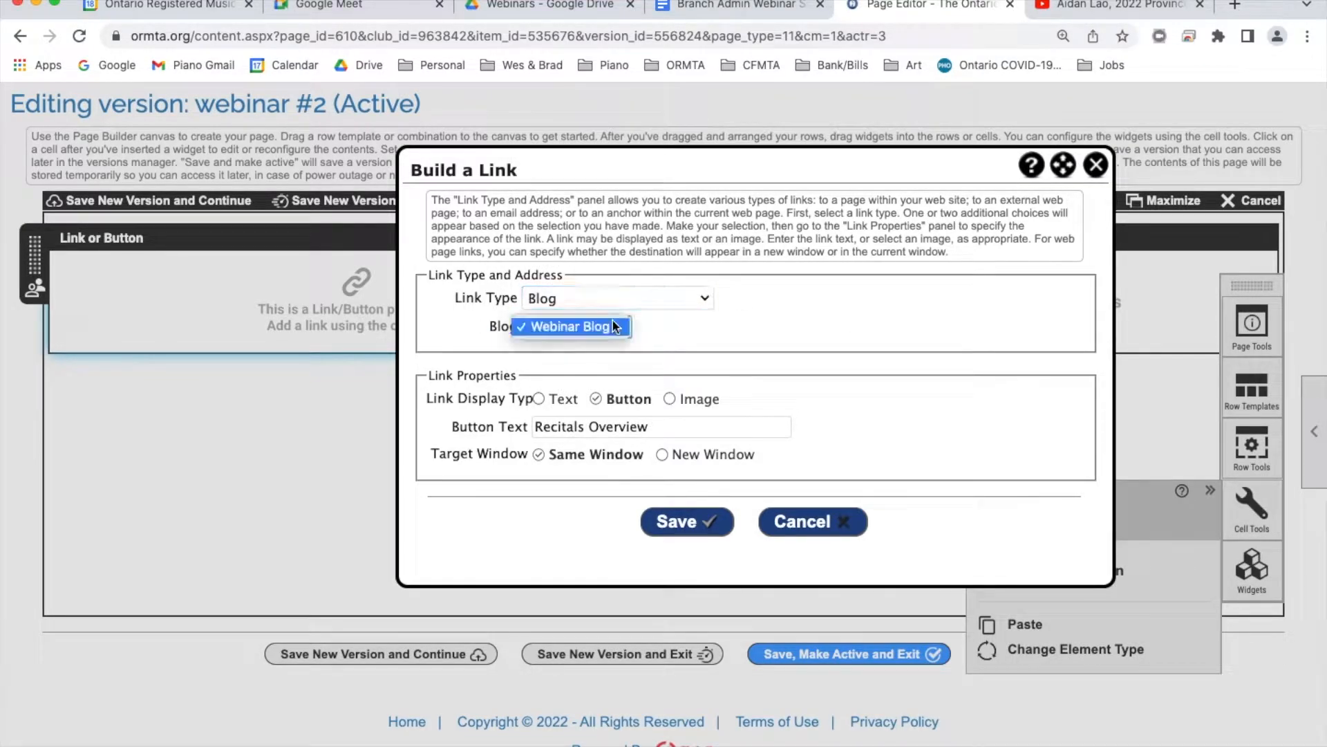
{"action": "left_click", "coordinate": [650, 329]}
Change the link type to Quick Link and look through the available quick links without choosing one
{"action": "left_click", "coordinate": [705, 300]}
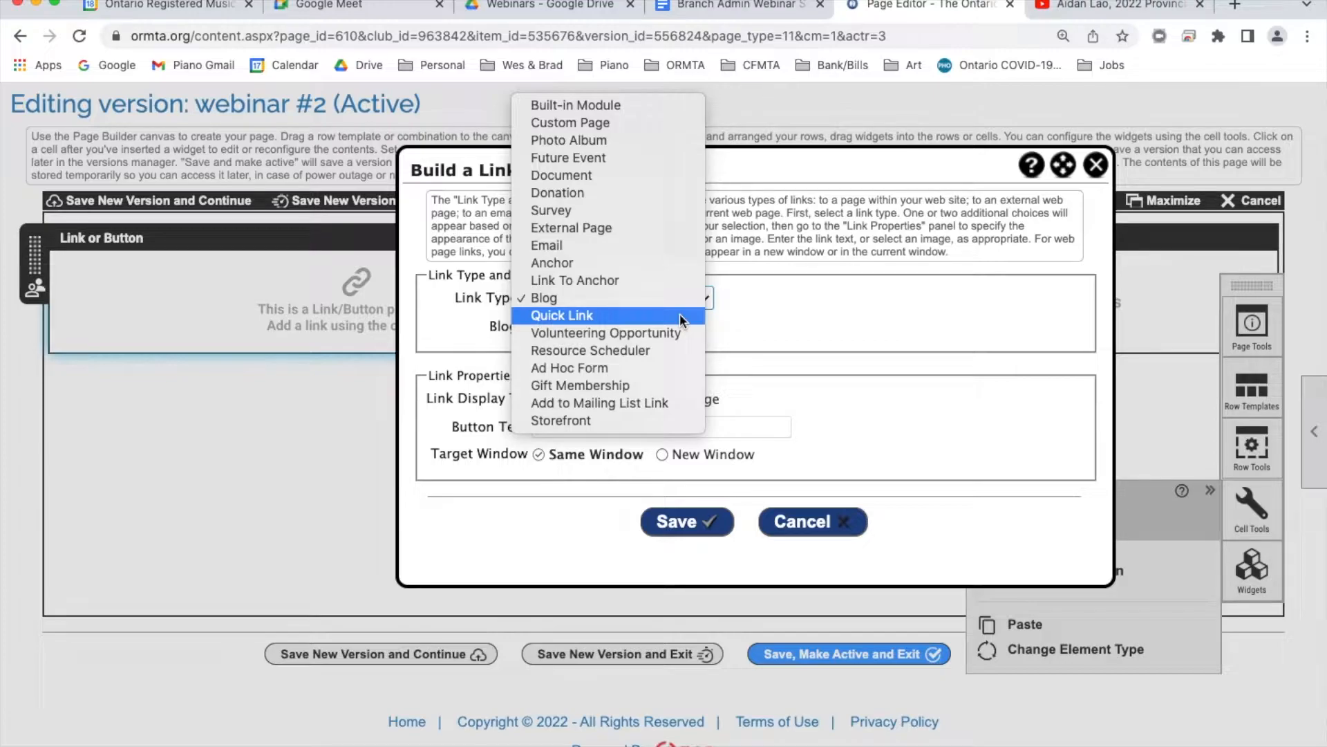
{"action": "left_click", "coordinate": [679, 315]}
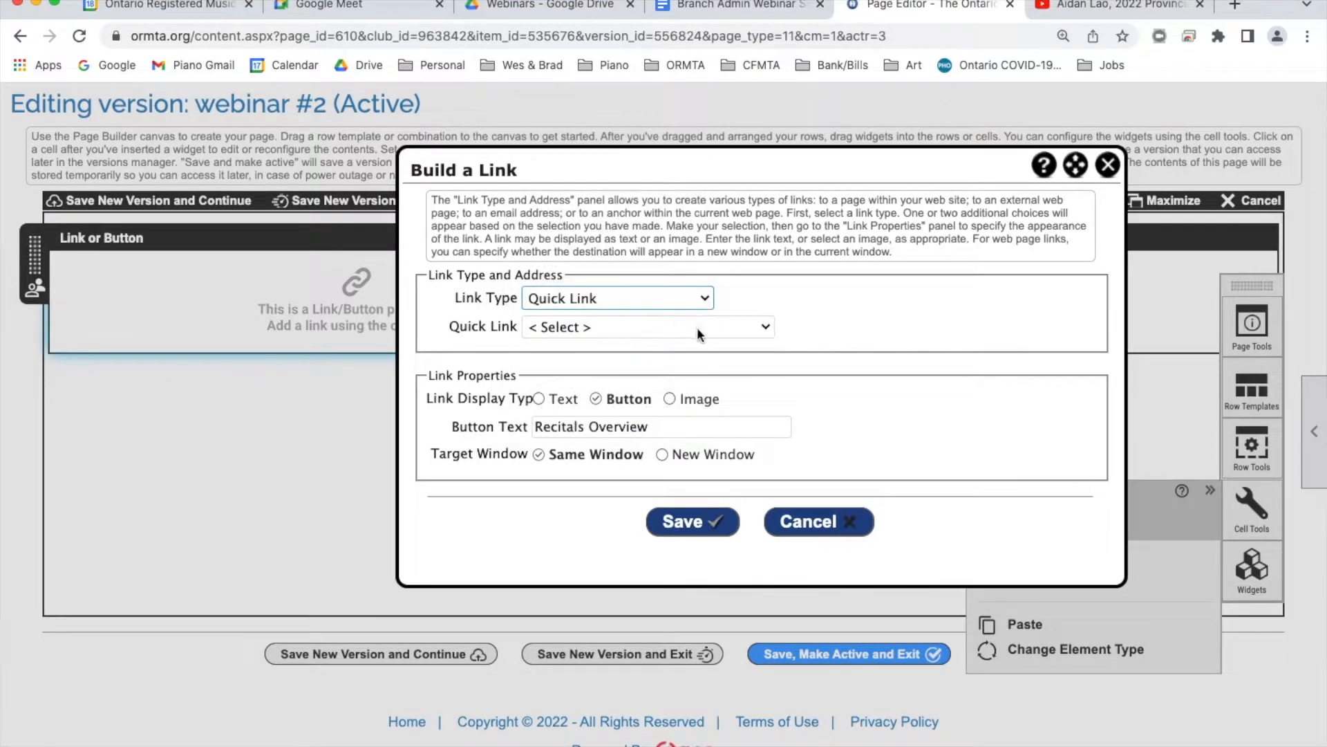
{"action": "left_click", "coordinate": [724, 326]}
{"action": "scroll", "coordinate": [702, 380], "scroll_direction": "down", "scroll_amount": 15}
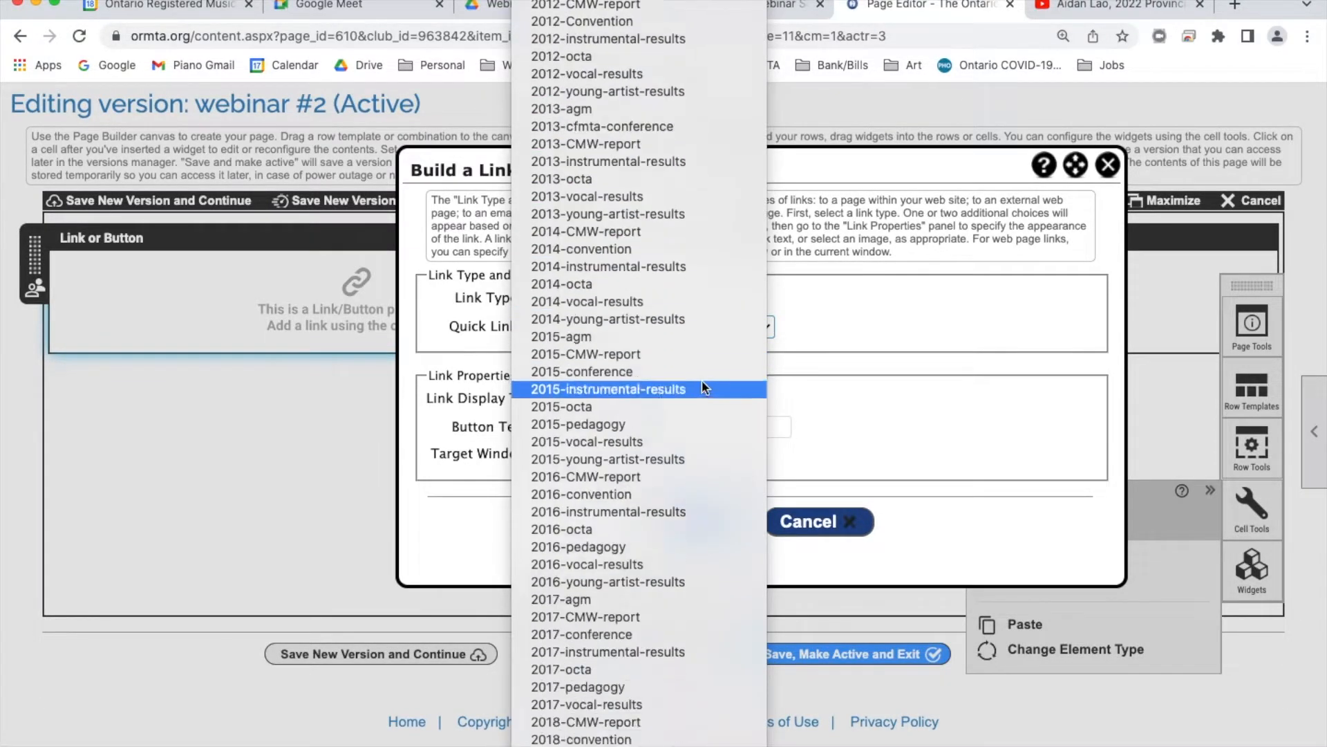
{"action": "scroll", "coordinate": [702, 385], "scroll_direction": "down", "scroll_amount": 15}
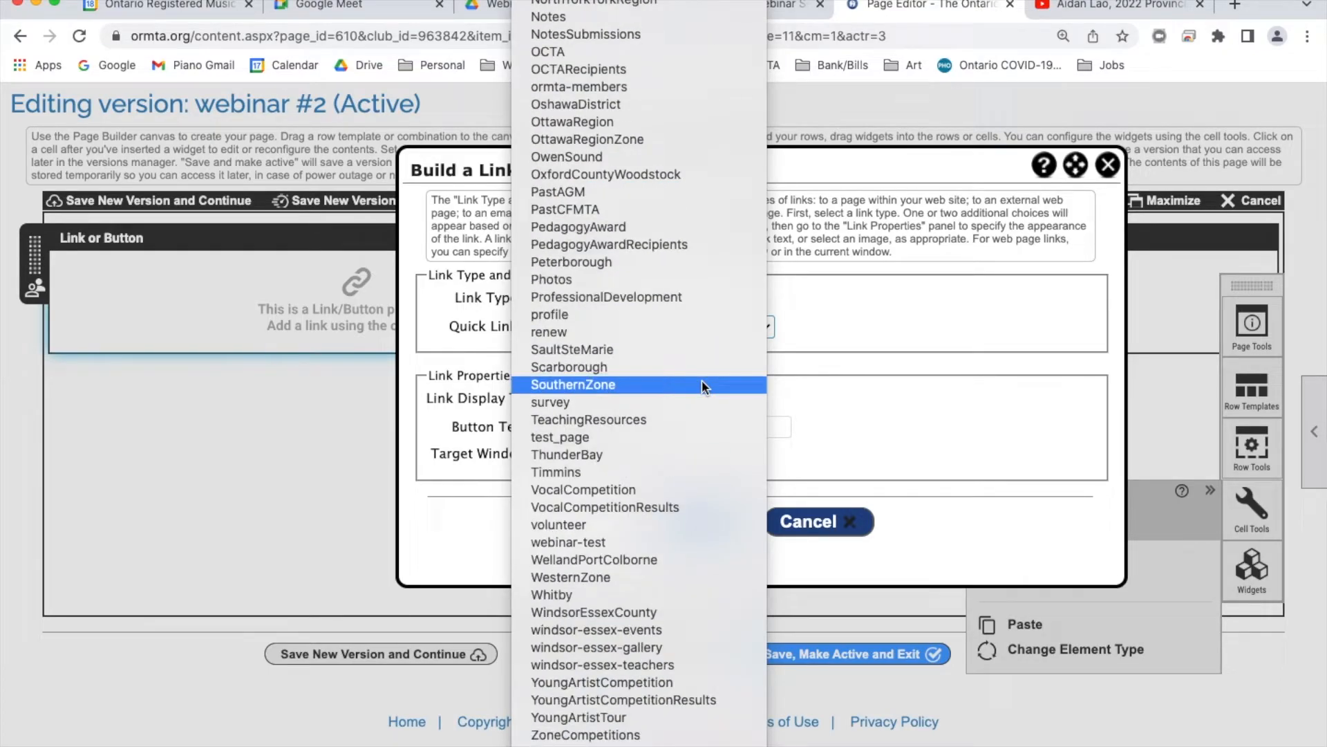
{"action": "scroll", "coordinate": [699, 423], "scroll_direction": "up", "scroll_amount": 10}
{"action": "left_click", "coordinate": [869, 322]}
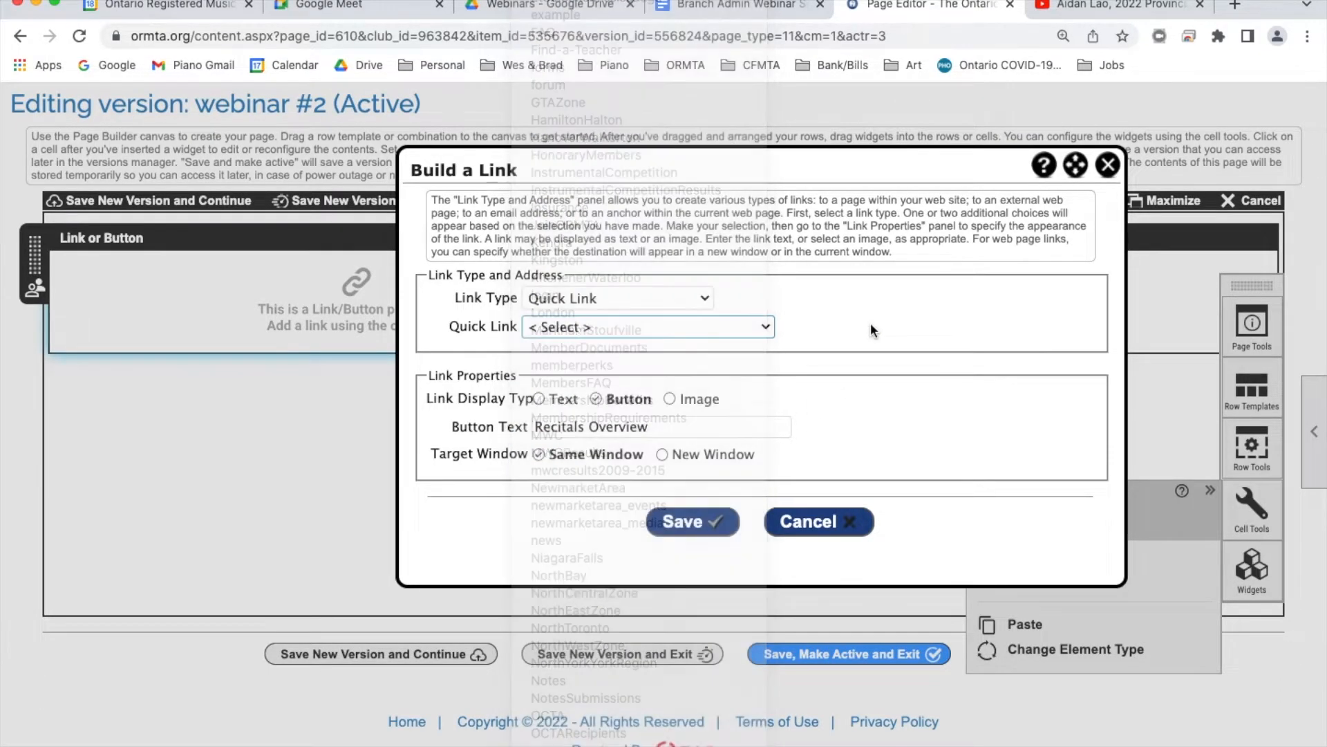
Change the link type to Ad Hoc Form and review the available forms and the remaining link types
{"action": "left_click", "coordinate": [691, 306]}
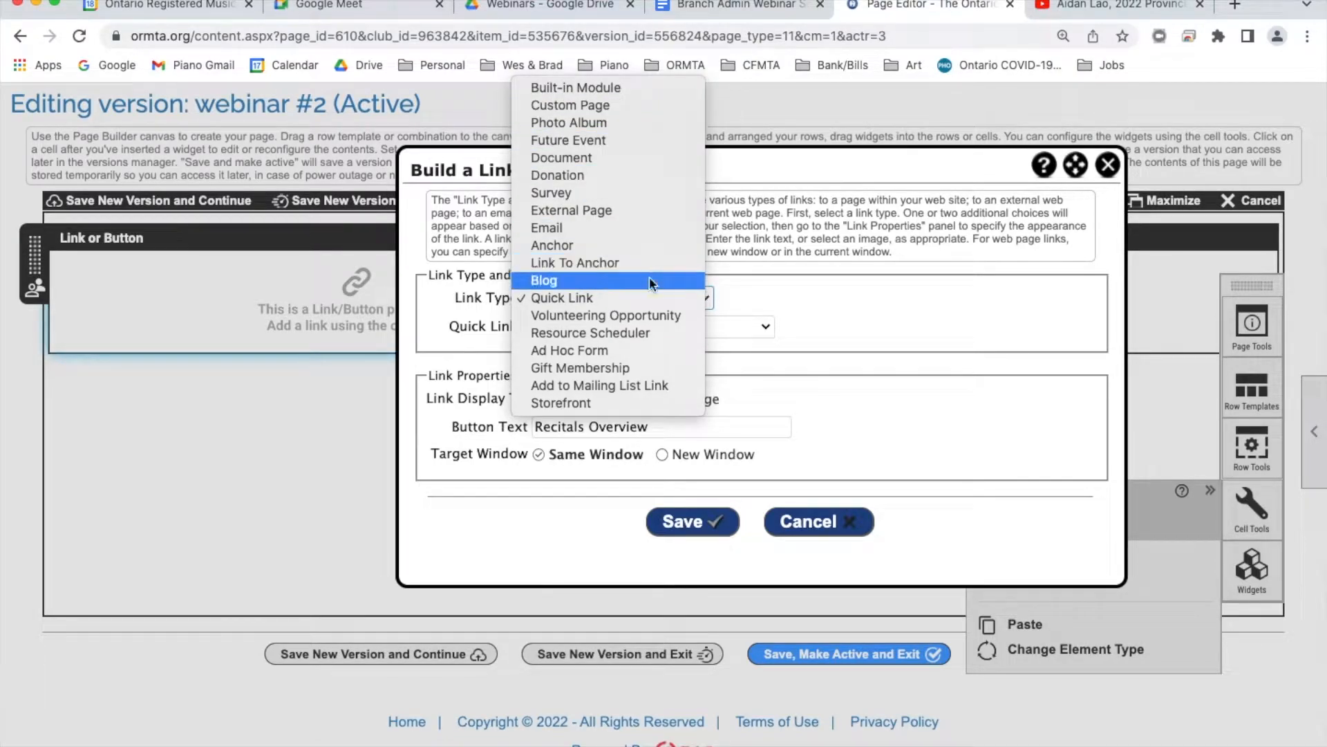
{"action": "left_click", "coordinate": [667, 352]}
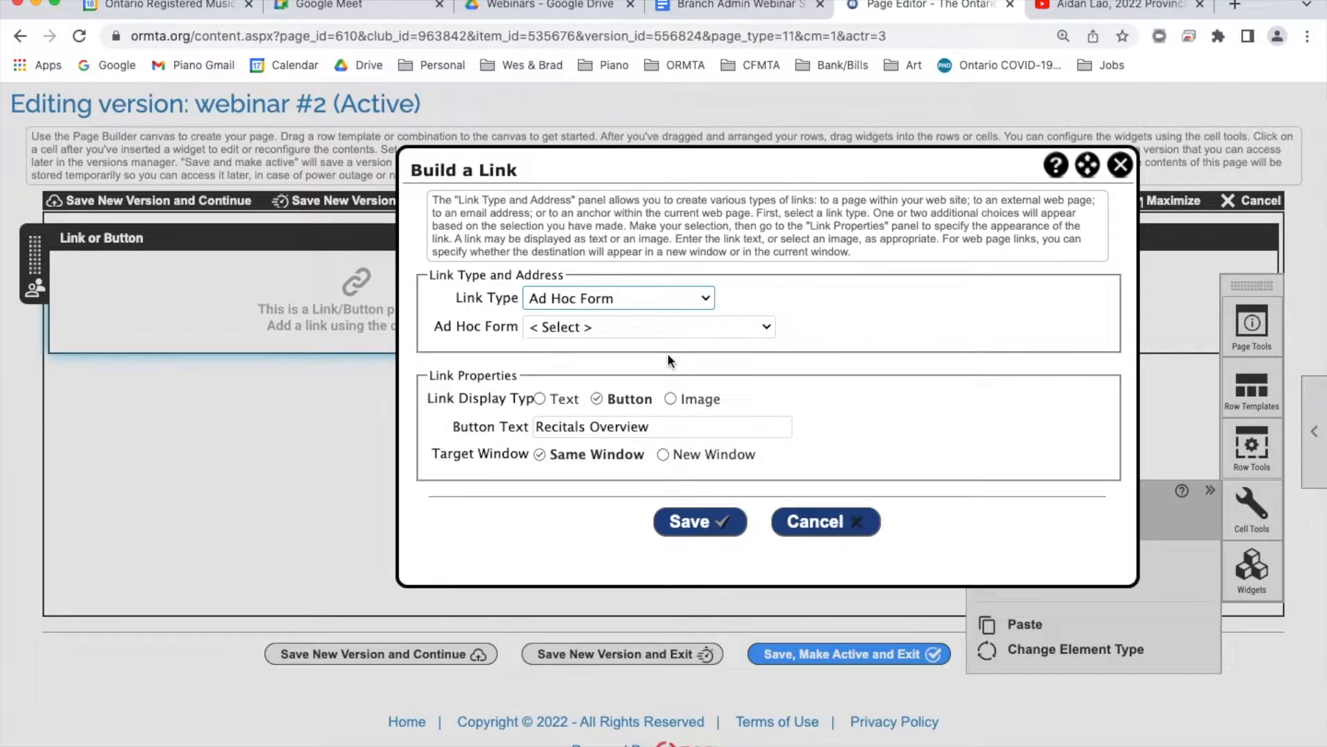
{"action": "left_click", "coordinate": [759, 325]}
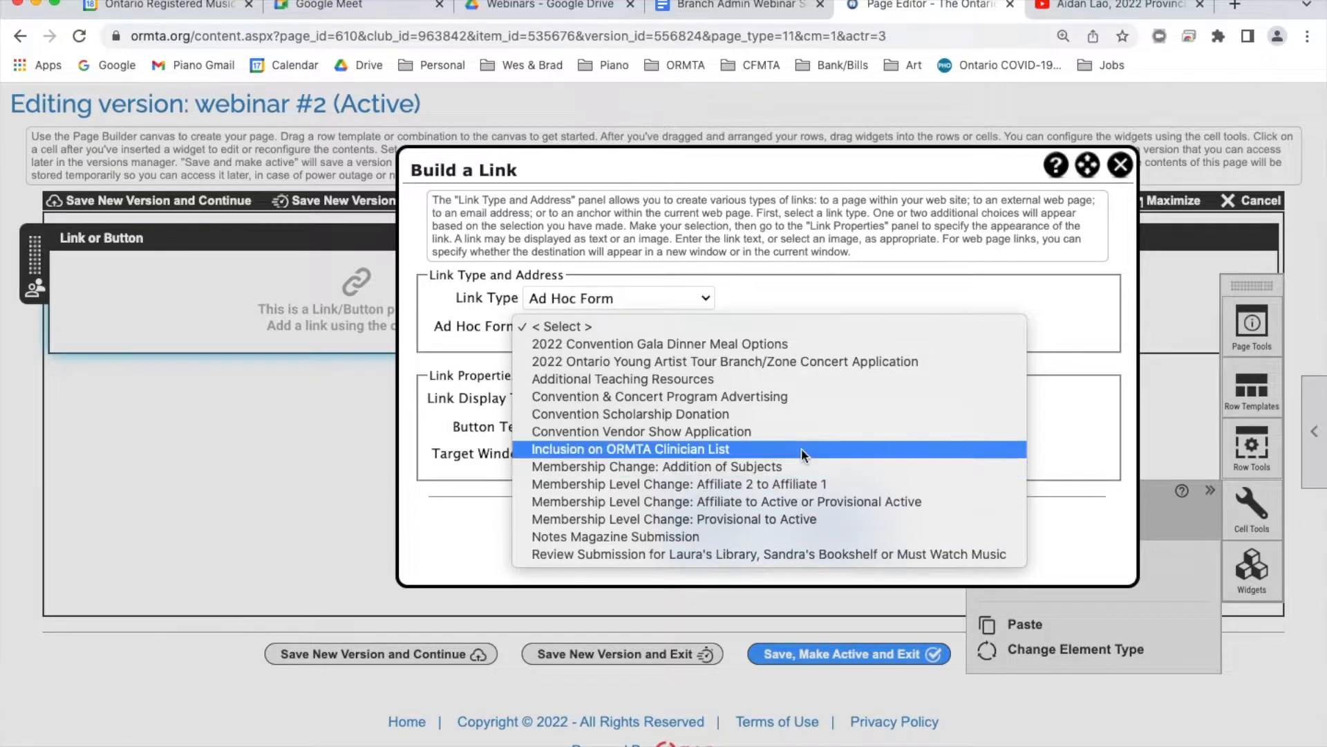
{"action": "left_click", "coordinate": [828, 294]}
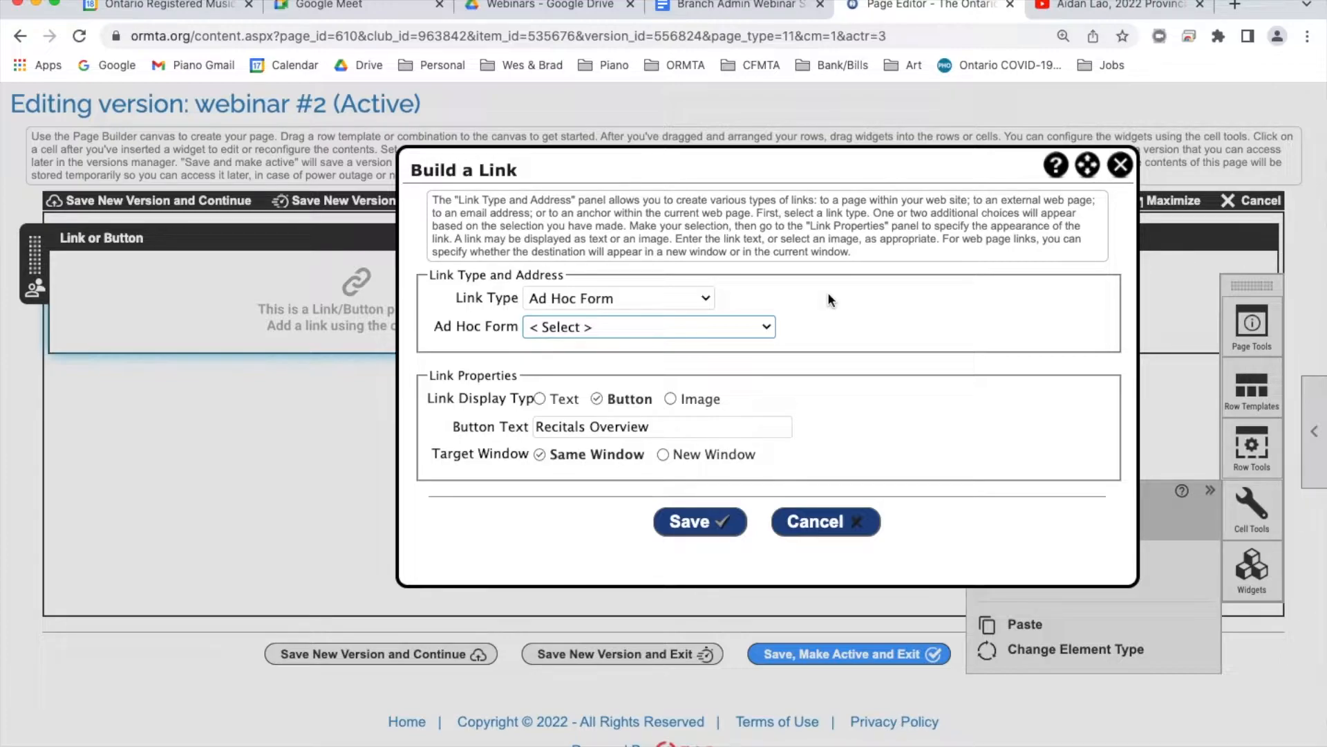
{"action": "left_click", "coordinate": [708, 300]}
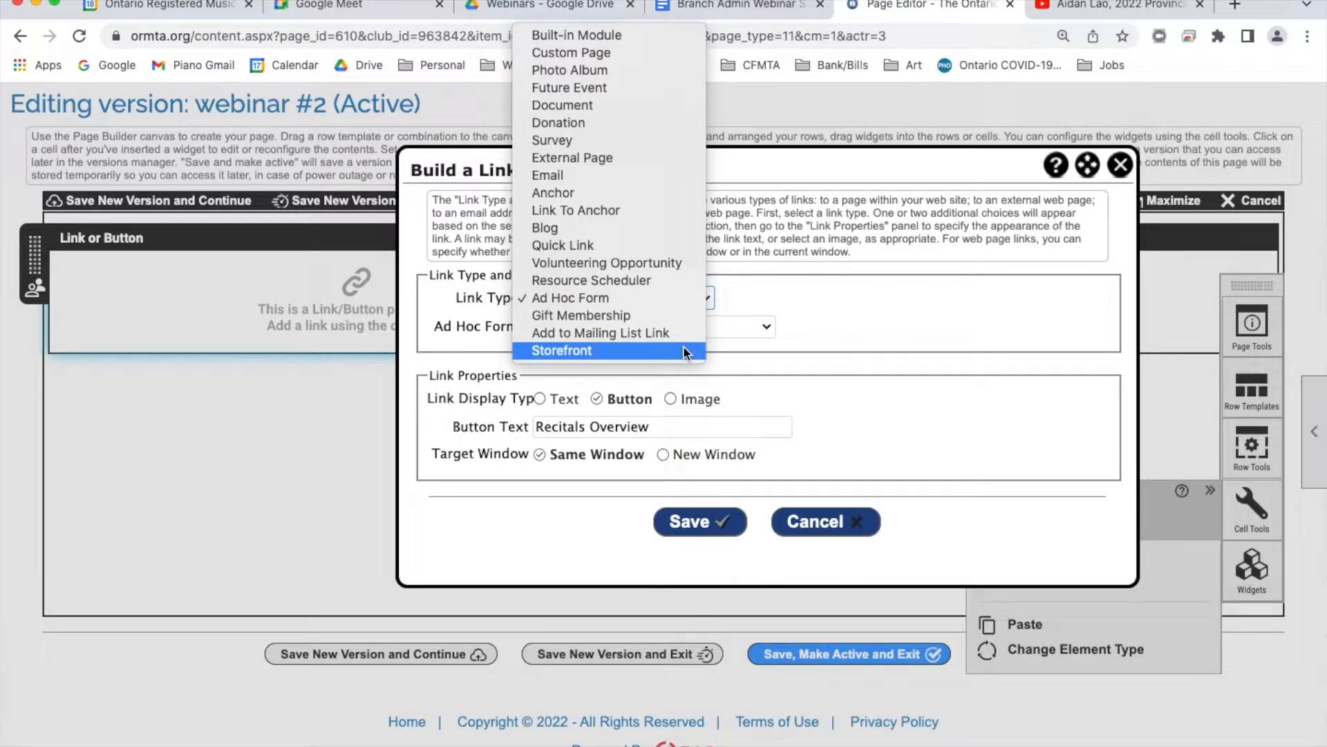
{"action": "left_click", "coordinate": [802, 310]}
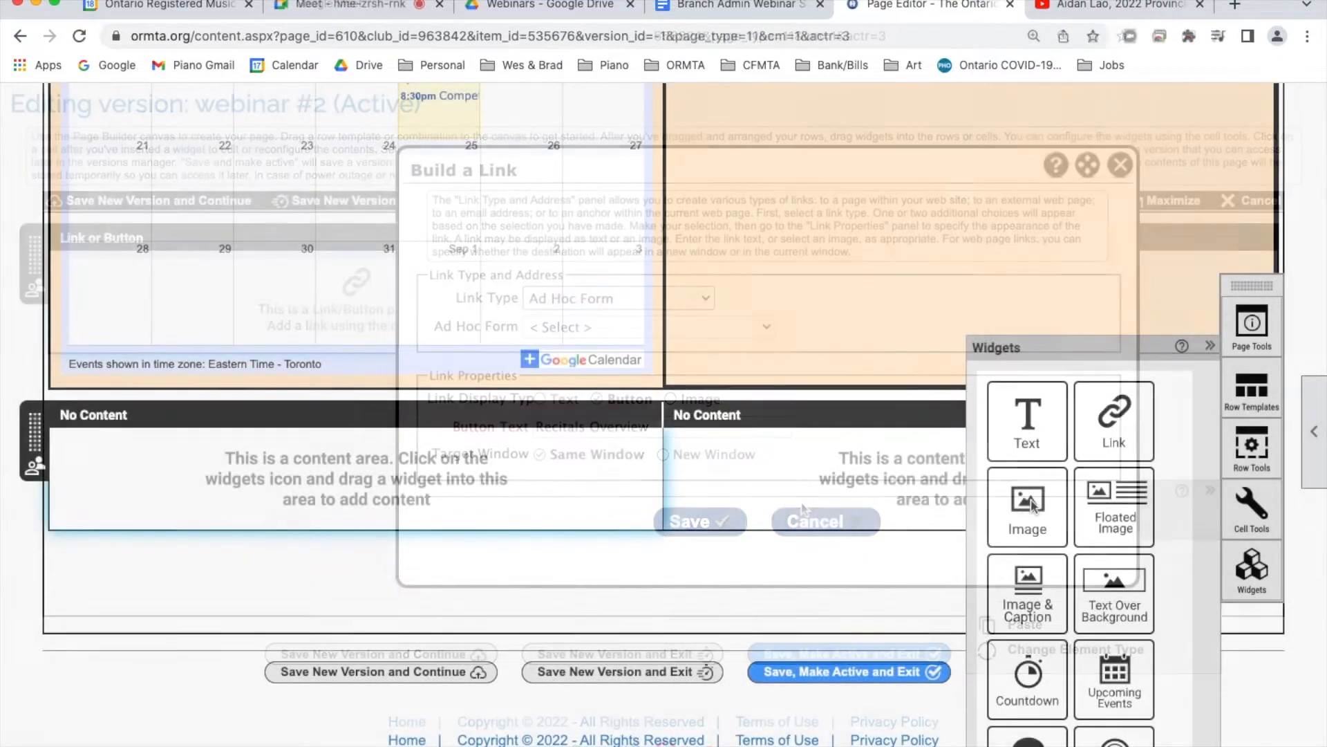
Add an Image widget to the left cell of the empty two-column row and open the photo library for it
{"action": "left_click_drag", "start_coordinate": [1024, 524], "coordinate": [538, 457]}
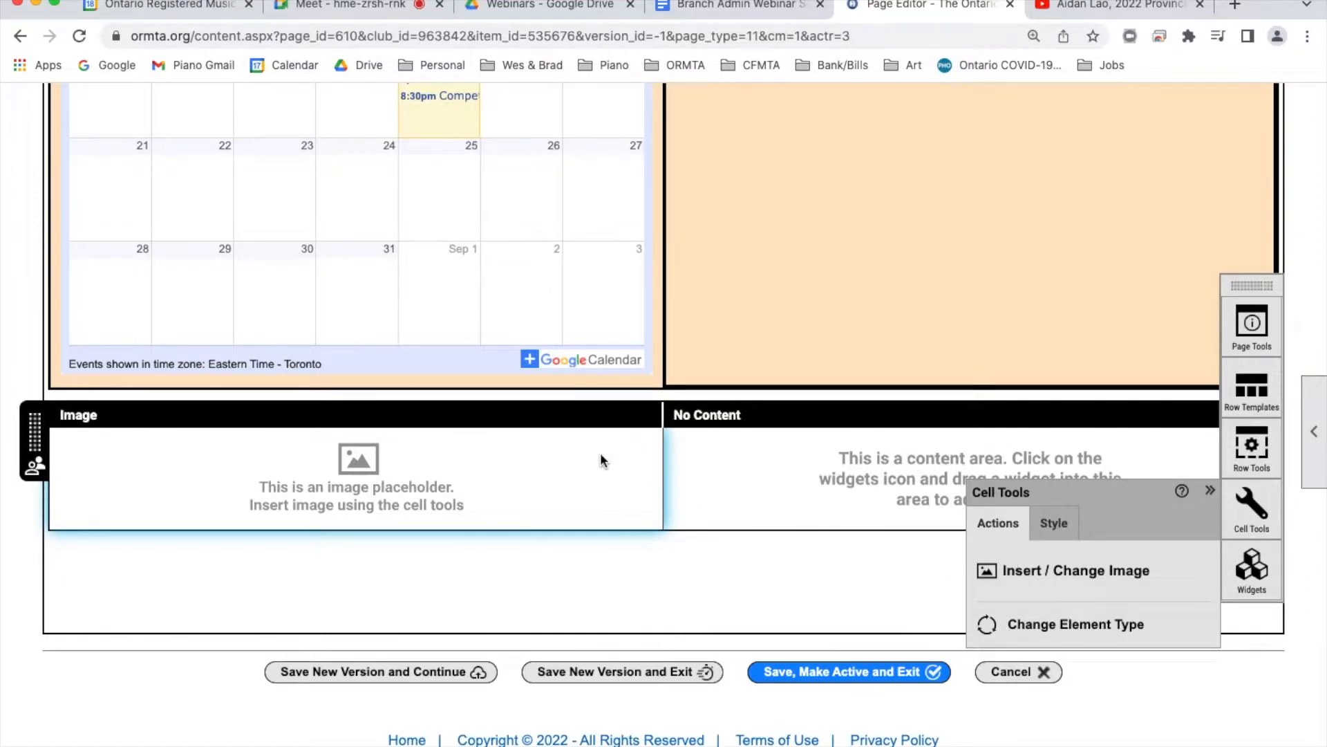
{"action": "left_click", "coordinate": [1070, 574]}
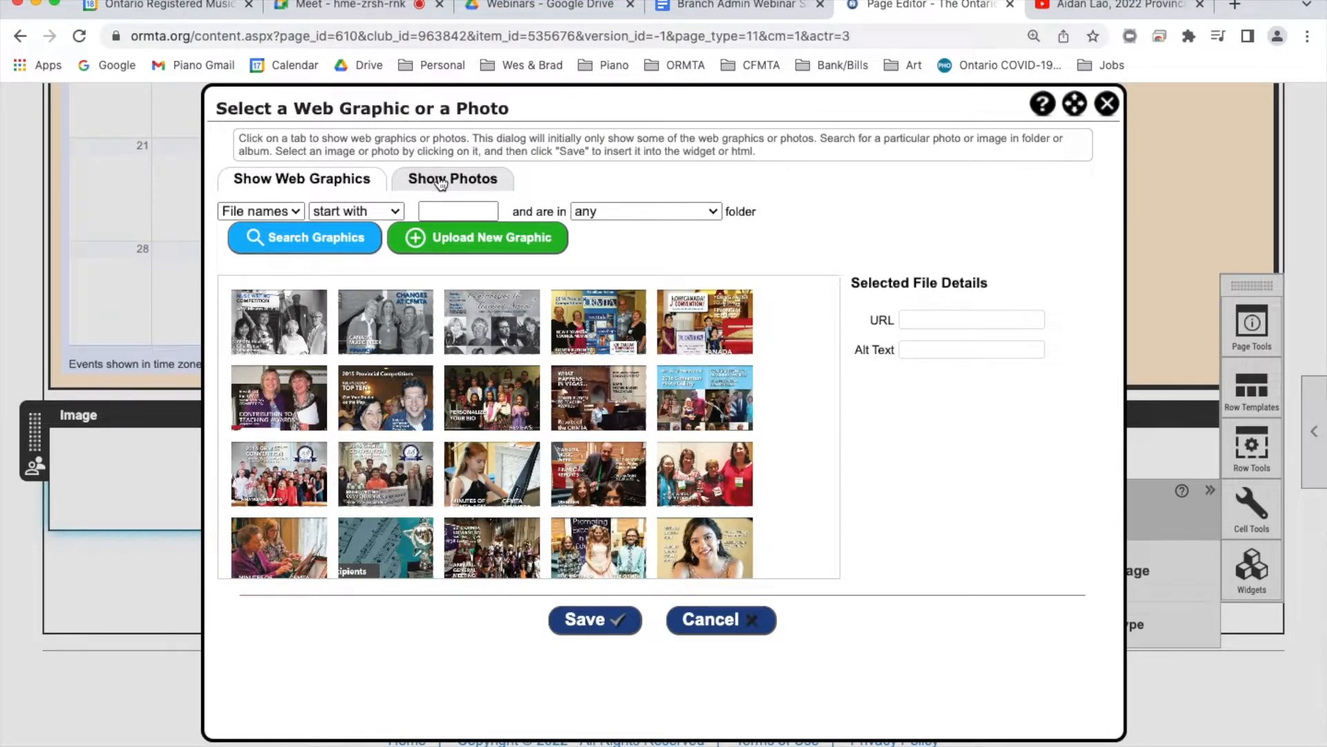
{"action": "left_click", "coordinate": [489, 187]}
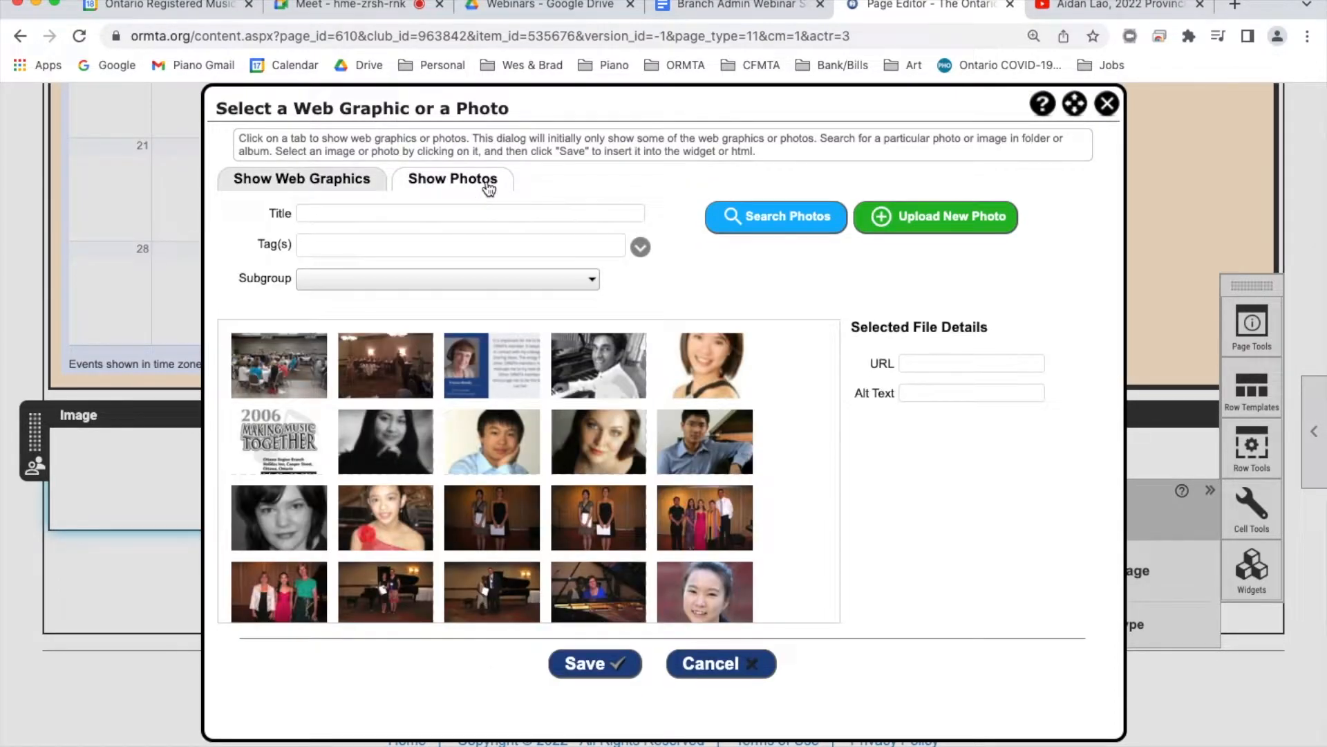
Search the photo library for a person's first name in the title and select the first matching photo
{"action": "left_click", "coordinate": [562, 215]}
{"action": "type", "text": "jennifer"}
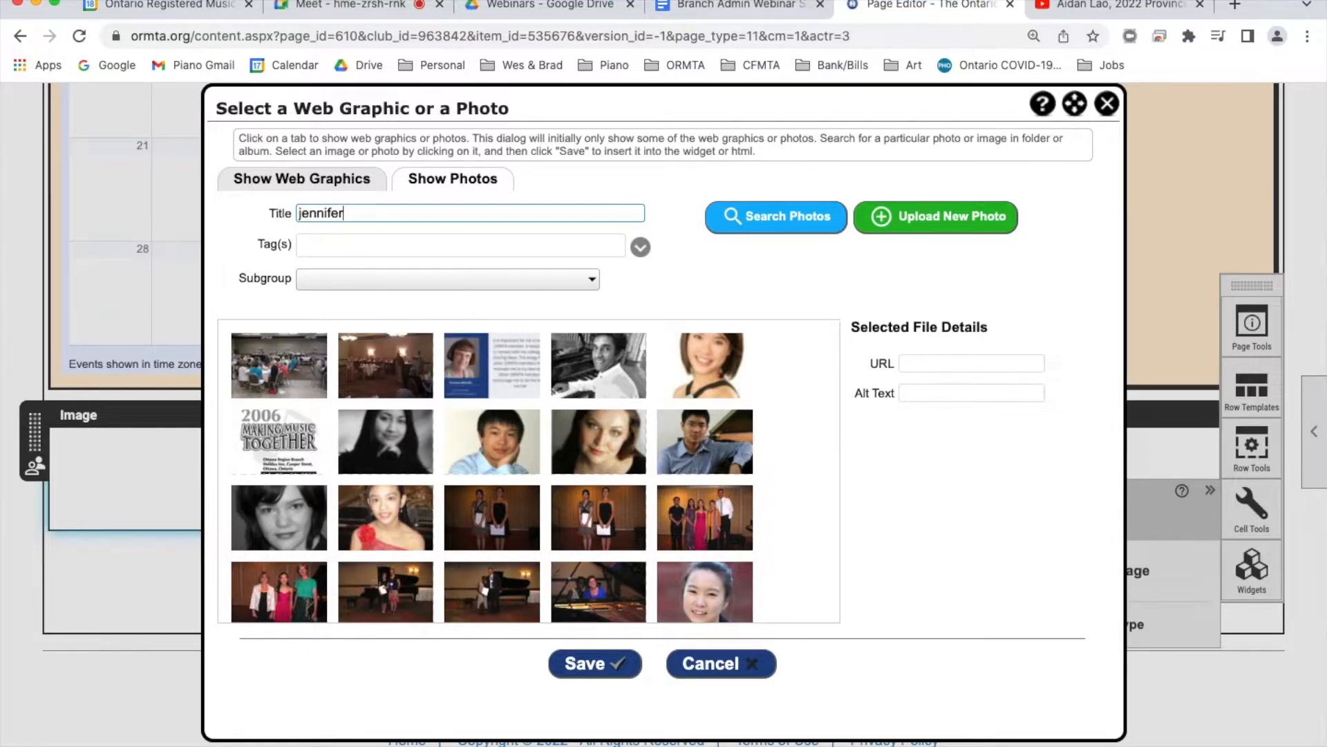
{"action": "left_click", "coordinate": [780, 221]}
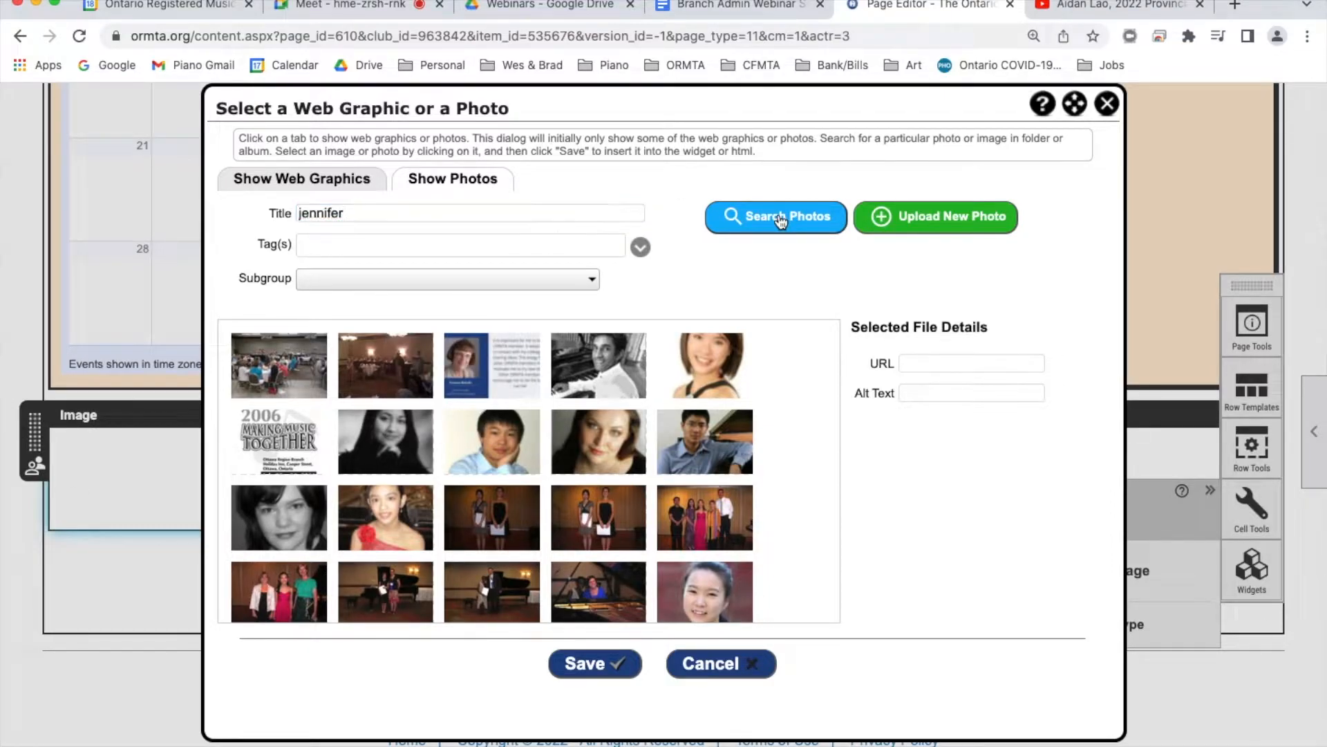
{"action": "left_click", "coordinate": [278, 369]}
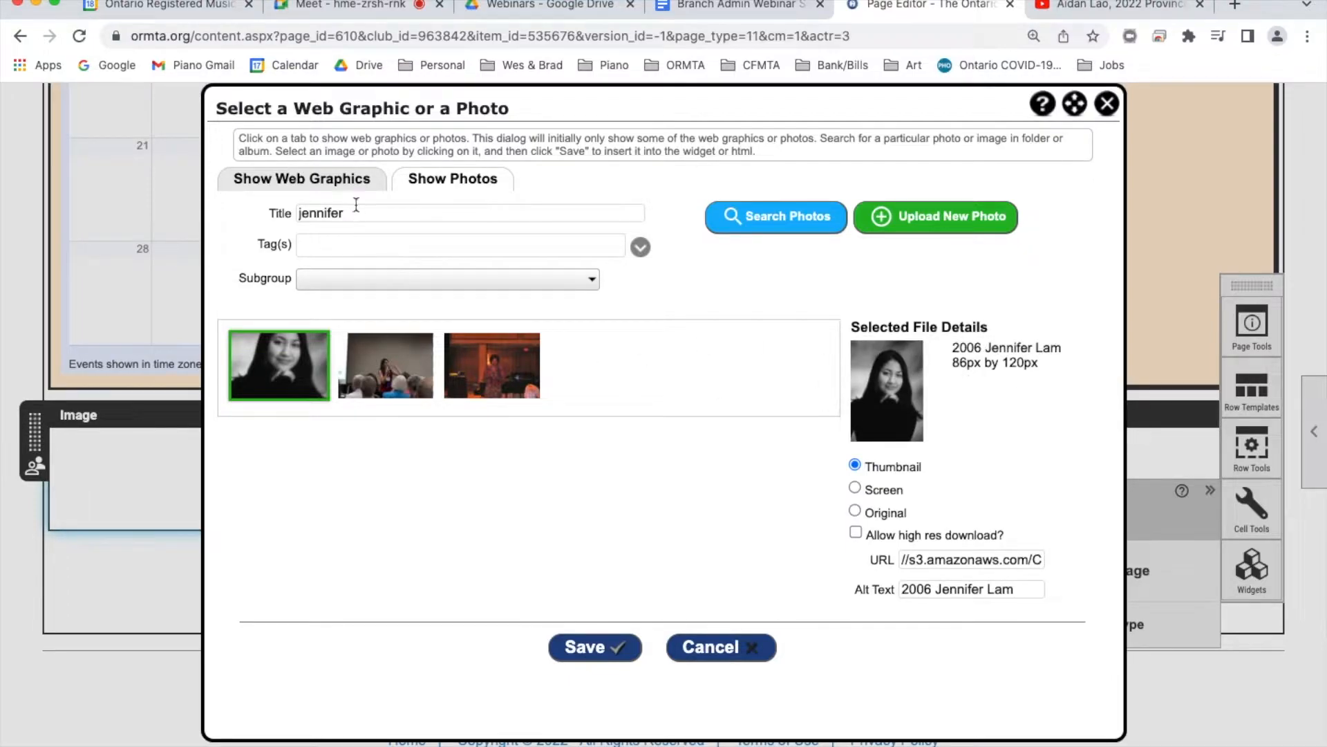
Search the web graphics within the Newmarket & Area Branch folder
{"action": "left_click", "coordinate": [337, 184]}
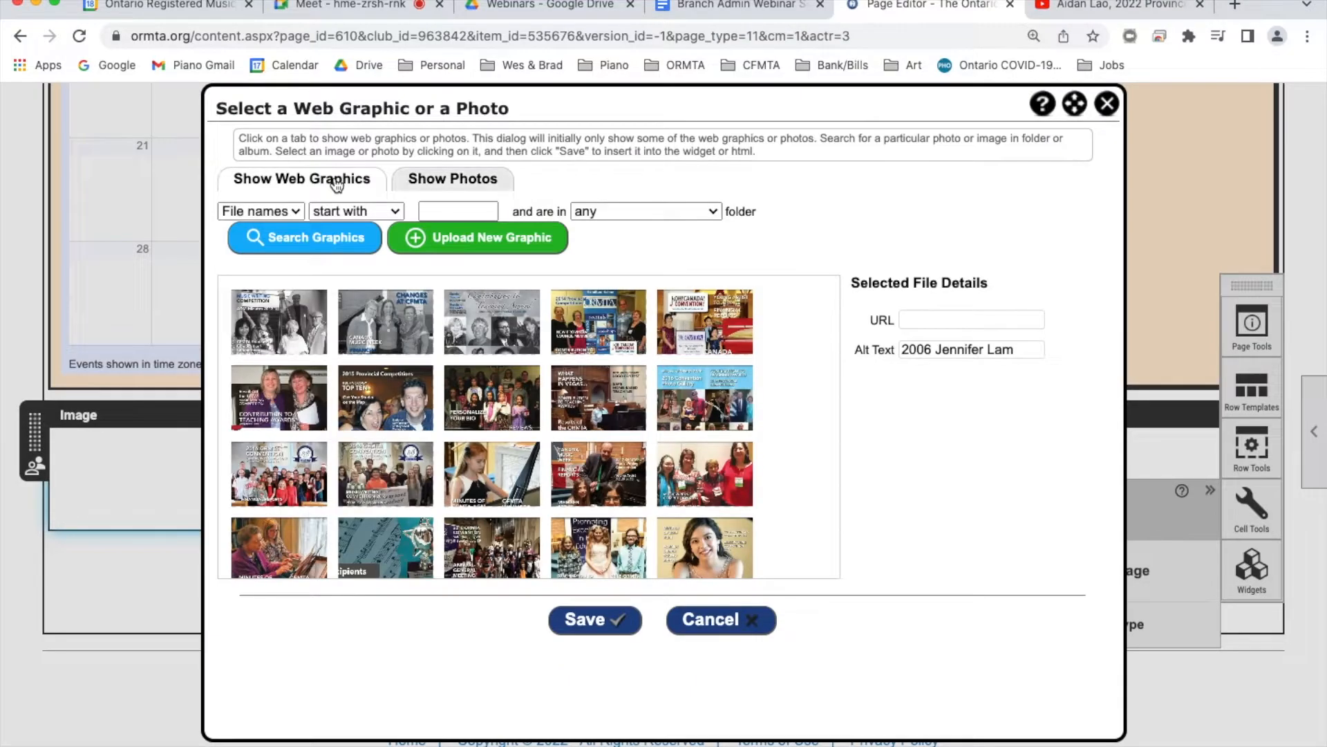
{"action": "left_click", "coordinate": [643, 213]}
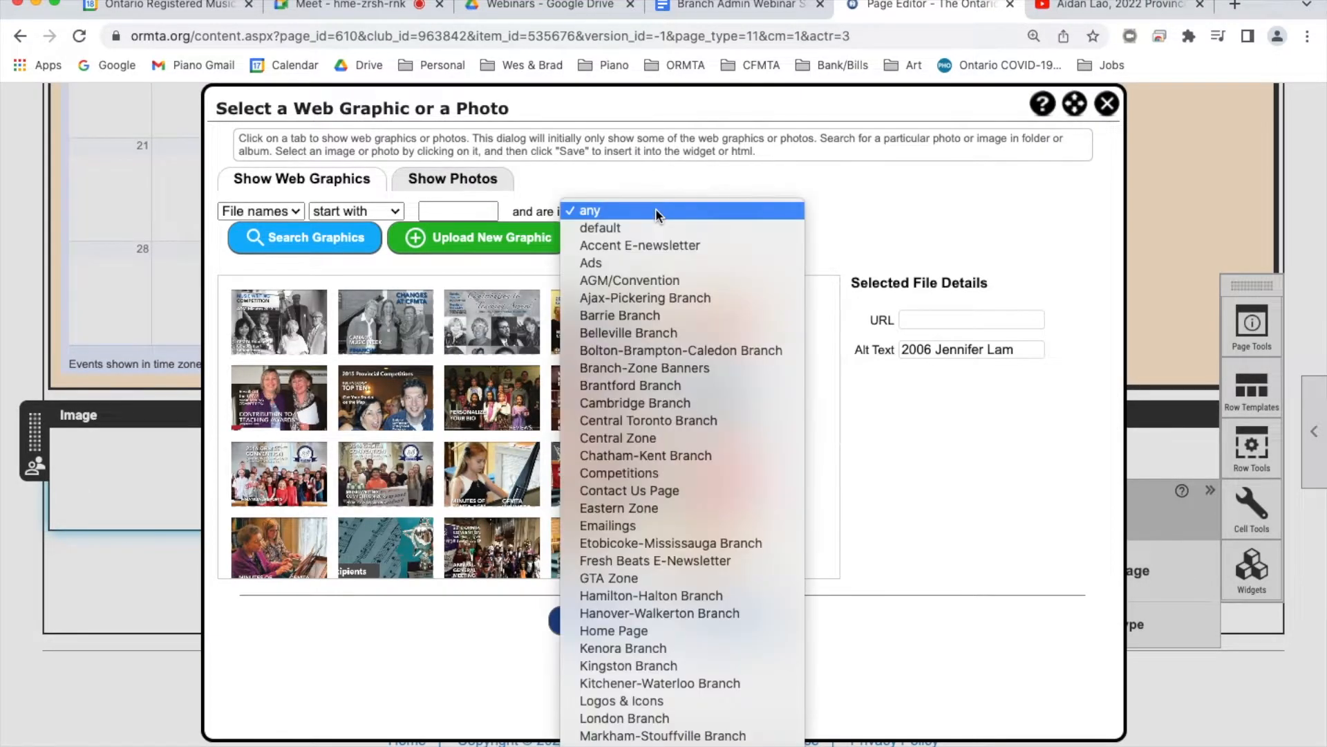
{"action": "scroll", "coordinate": [678, 458], "scroll_direction": "down", "scroll_amount": 5}
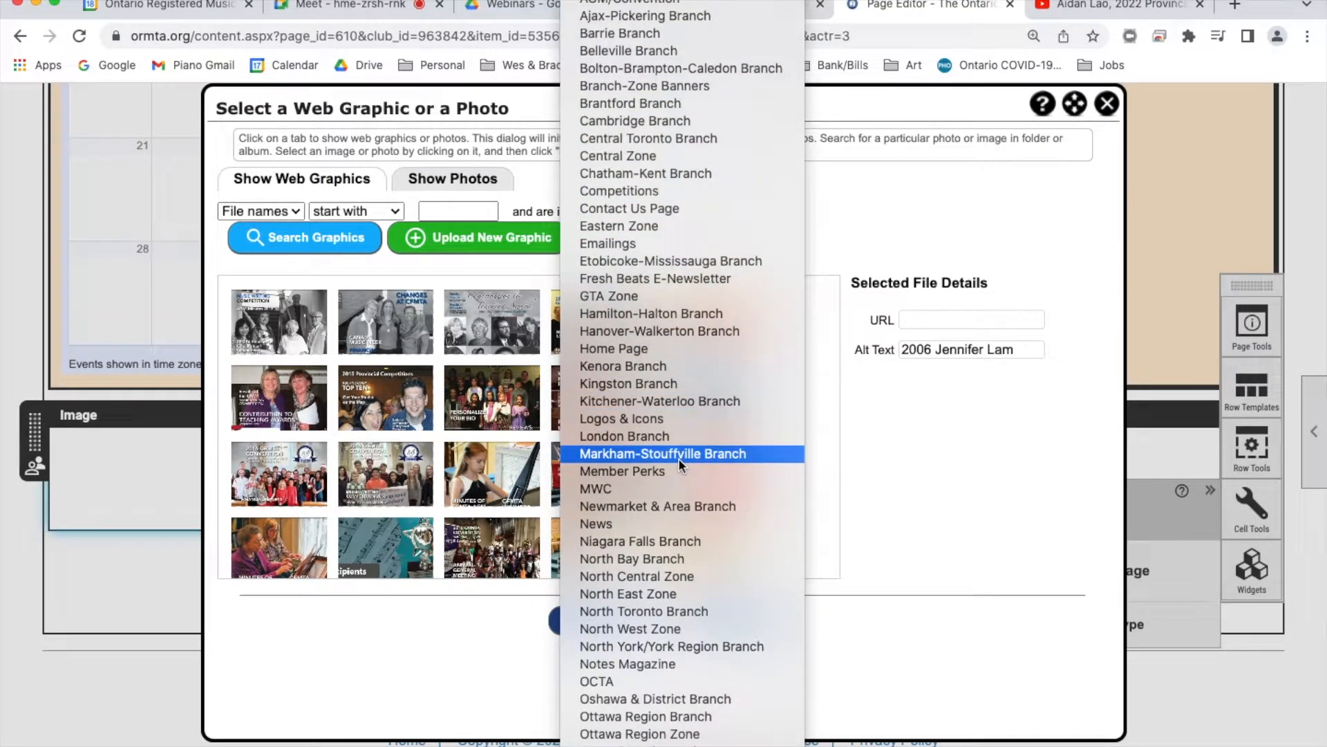
{"action": "left_click", "coordinate": [686, 509]}
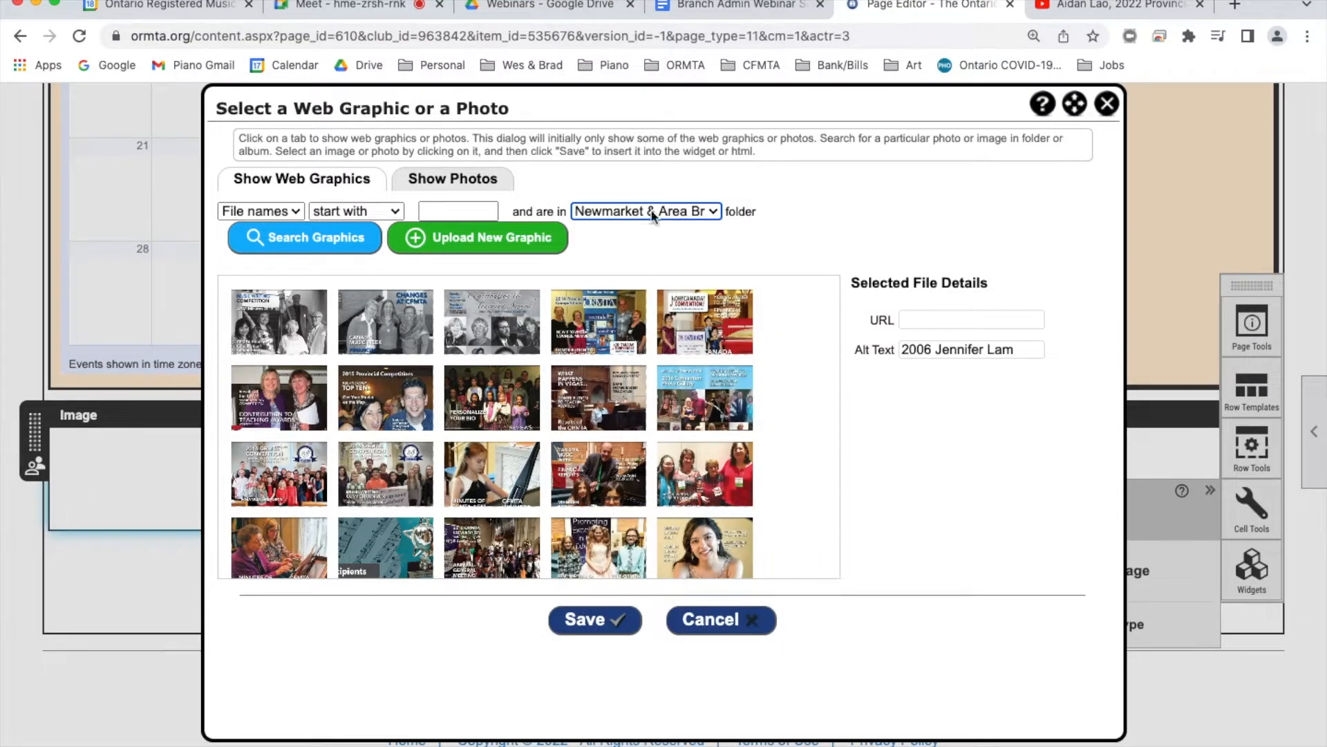
{"action": "left_click", "coordinate": [342, 241]}
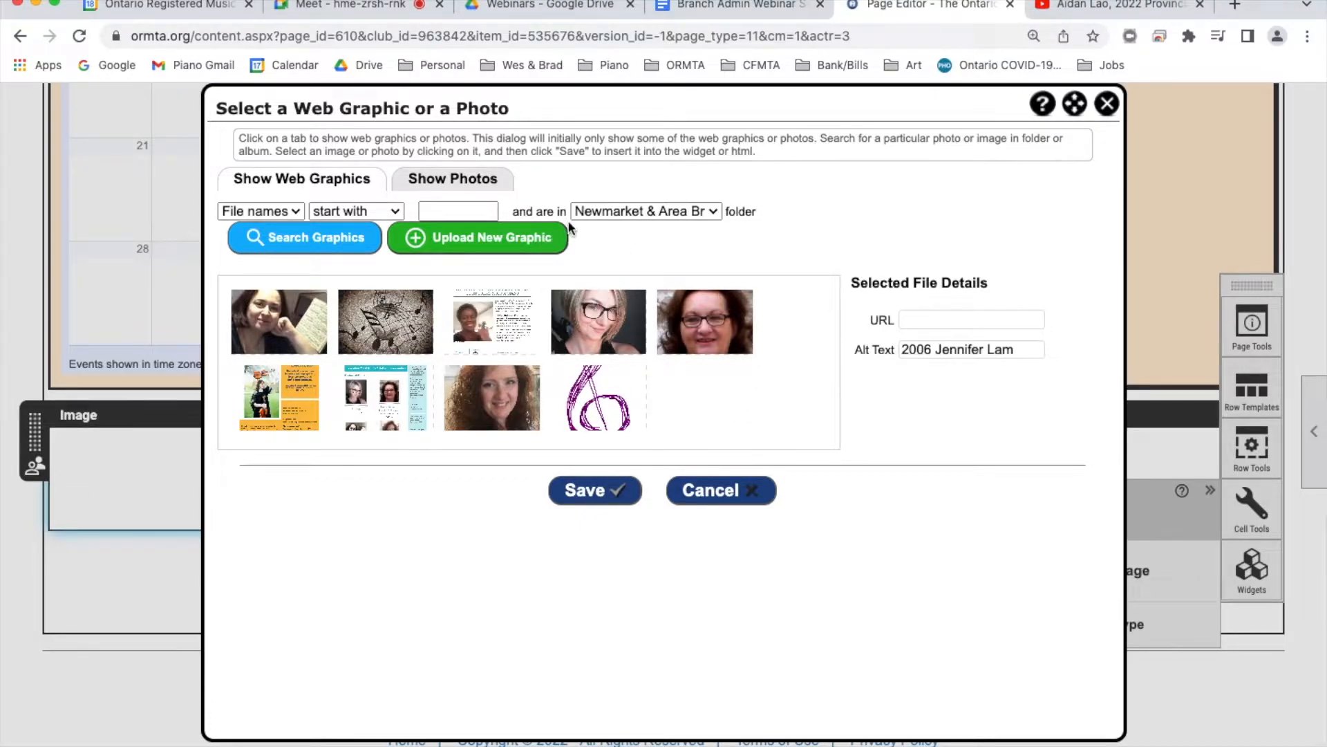
Start a new web graphic upload and choose "pic for bio.jpg" from the Webinars folder on the Desktop
{"action": "left_click", "coordinate": [479, 253]}
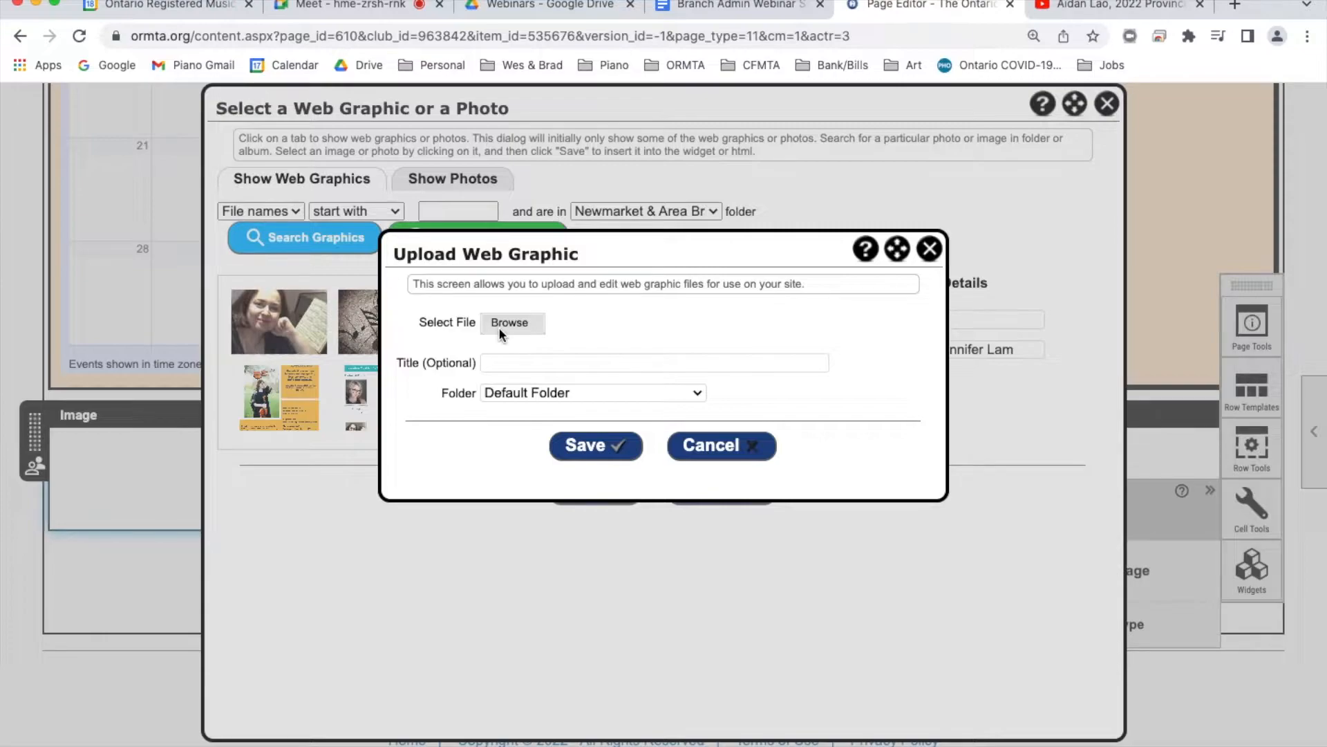
{"action": "left_click", "coordinate": [538, 320]}
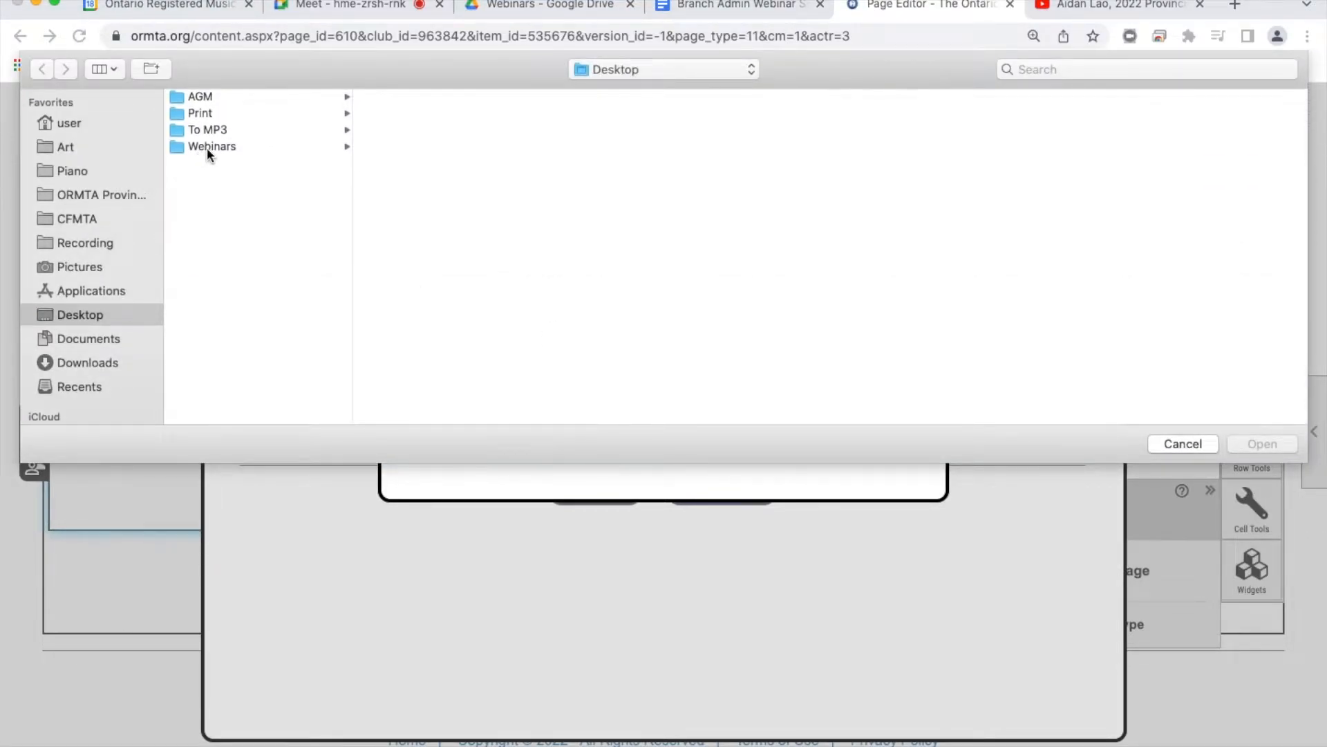
{"action": "left_click", "coordinate": [206, 147]}
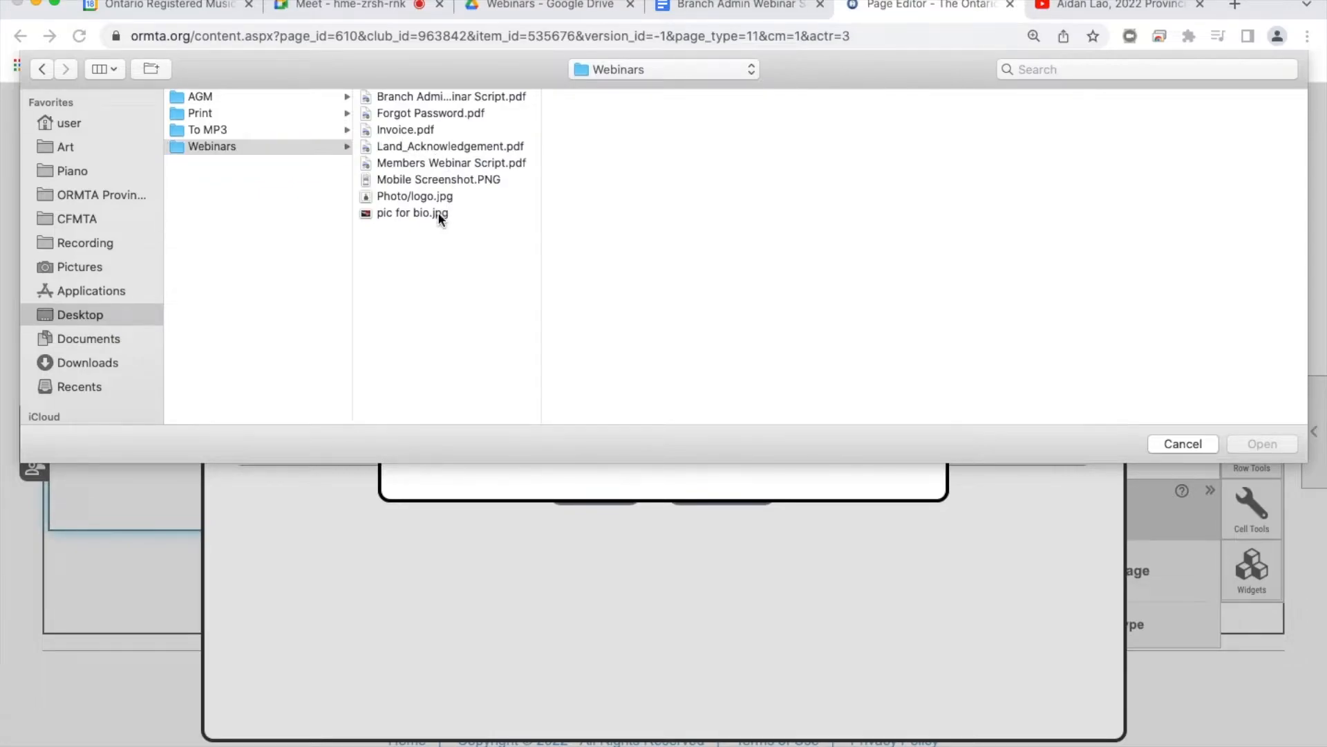
{"action": "left_click", "coordinate": [414, 213]}
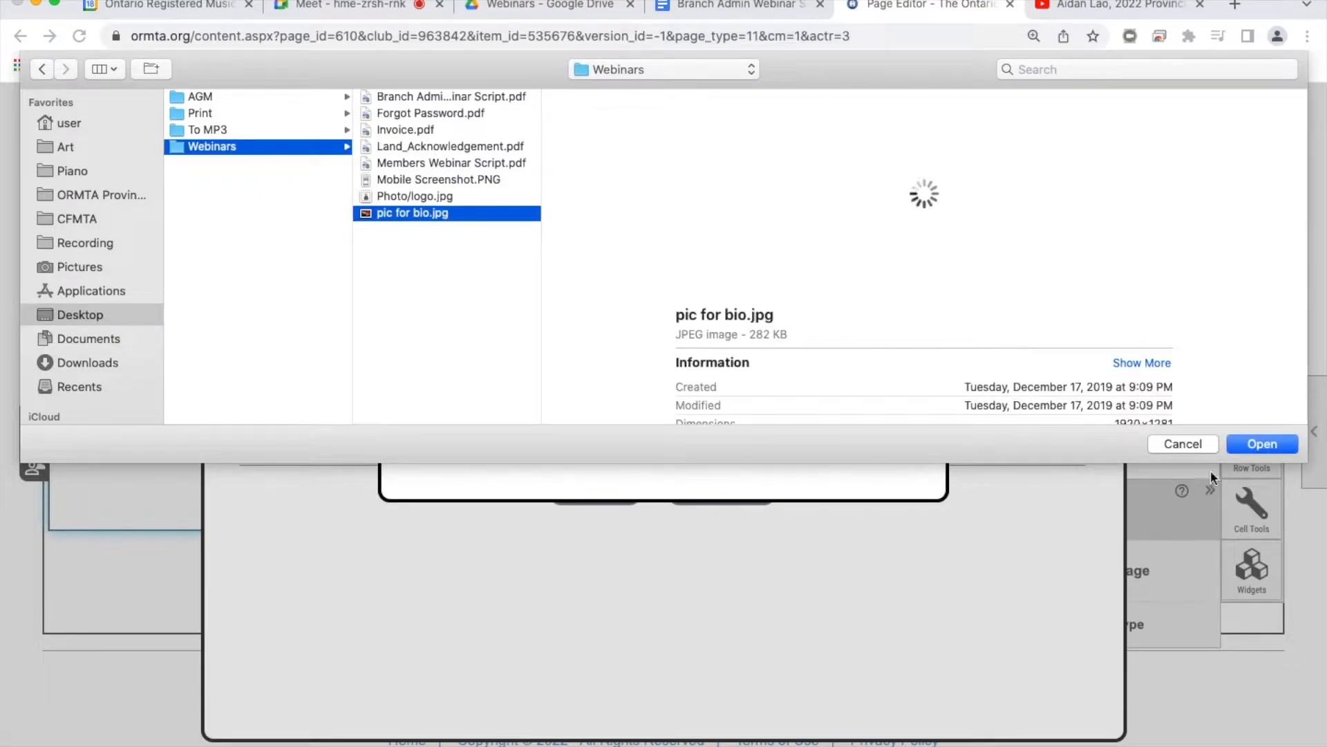
{"action": "left_click", "coordinate": [1262, 444]}
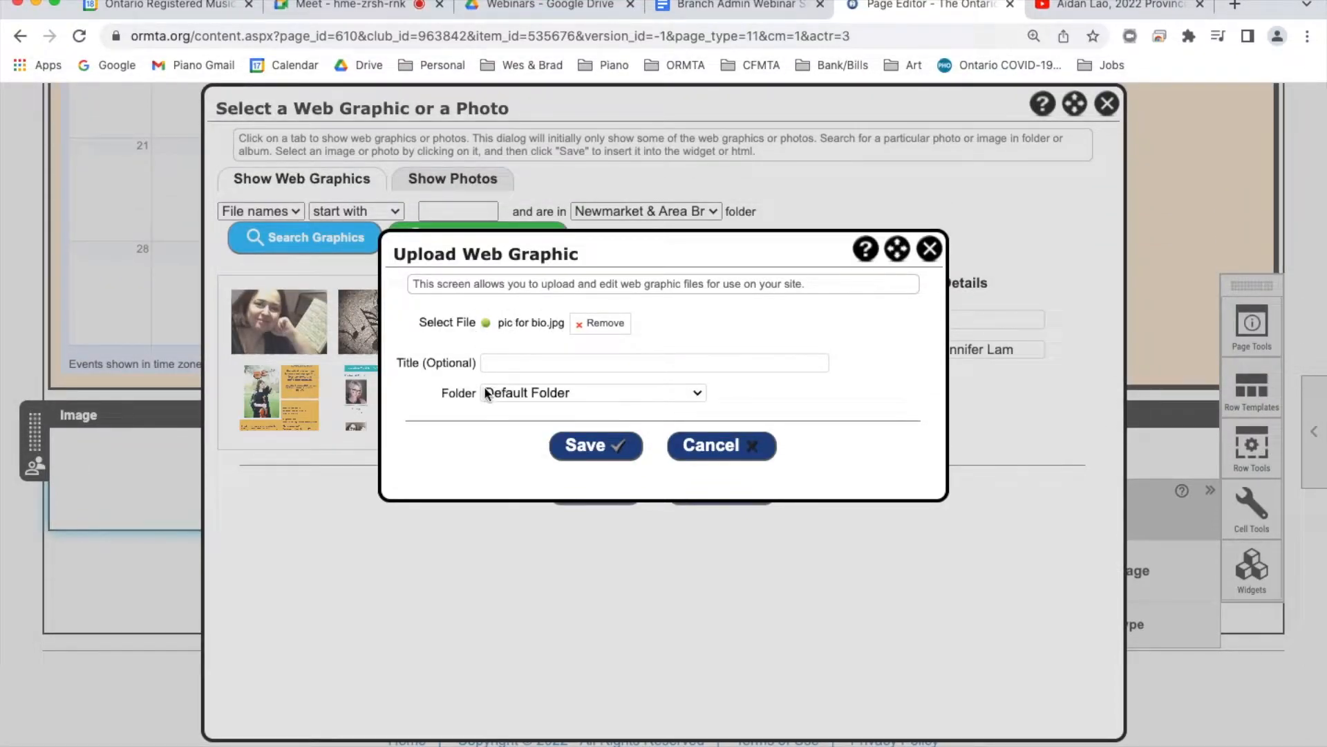
Assign the graphic to the Newmarket & Area Branch folder and save the upload
{"action": "left_click", "coordinate": [681, 399]}
{"action": "scroll", "coordinate": [628, 487], "scroll_direction": "down", "scroll_amount": 10}
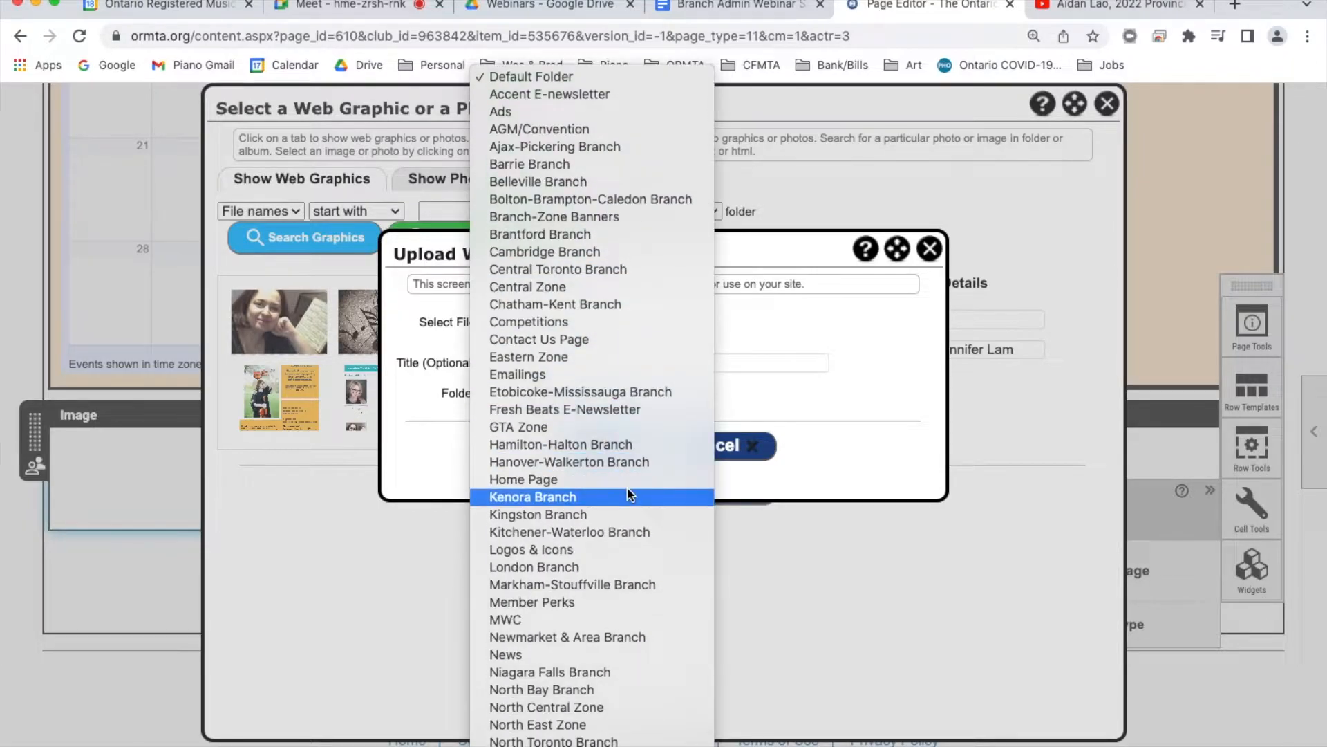
{"action": "scroll", "coordinate": [627, 487], "scroll_direction": "down", "scroll_amount": 3}
{"action": "left_click", "coordinate": [630, 540]}
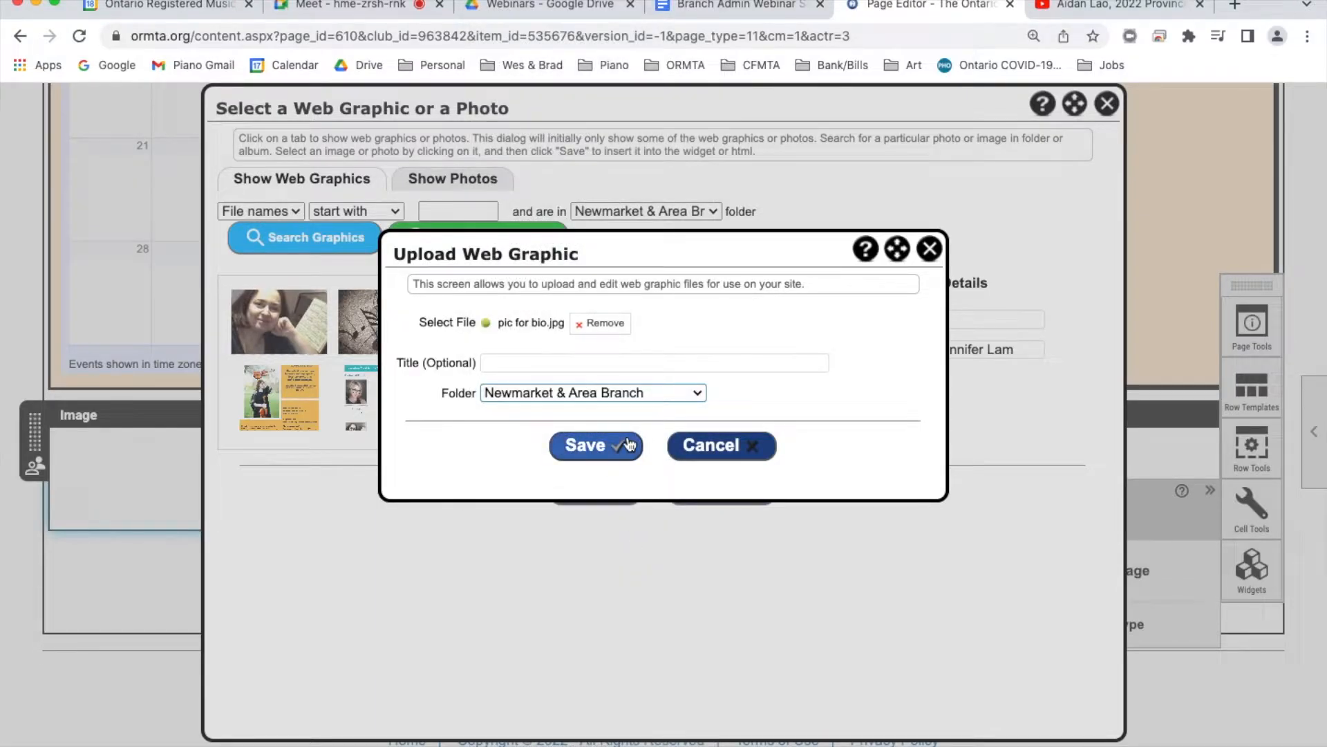
{"action": "left_click", "coordinate": [628, 444]}
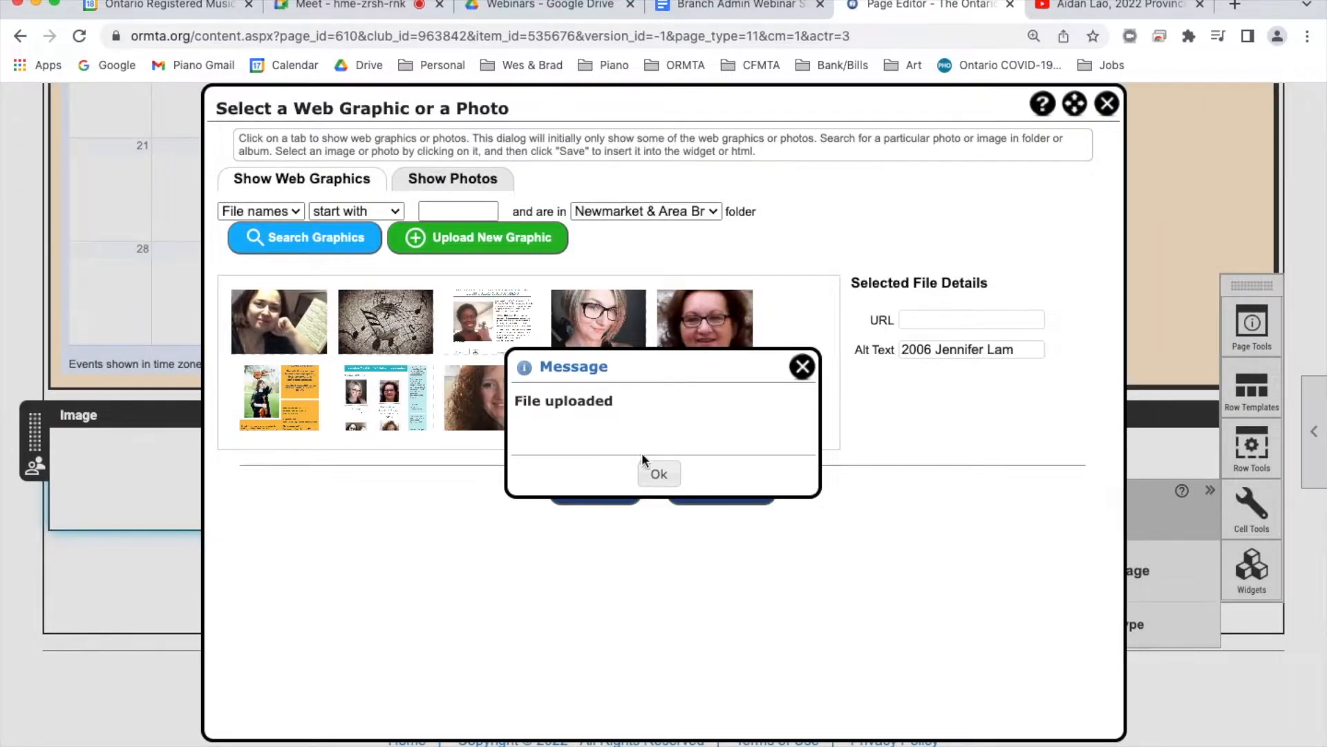
Search the web graphics in the Newmarket & Area Branch folder and try to insert pic_for_bio.jpg into the image cell
{"action": "left_click", "coordinate": [659, 477]}
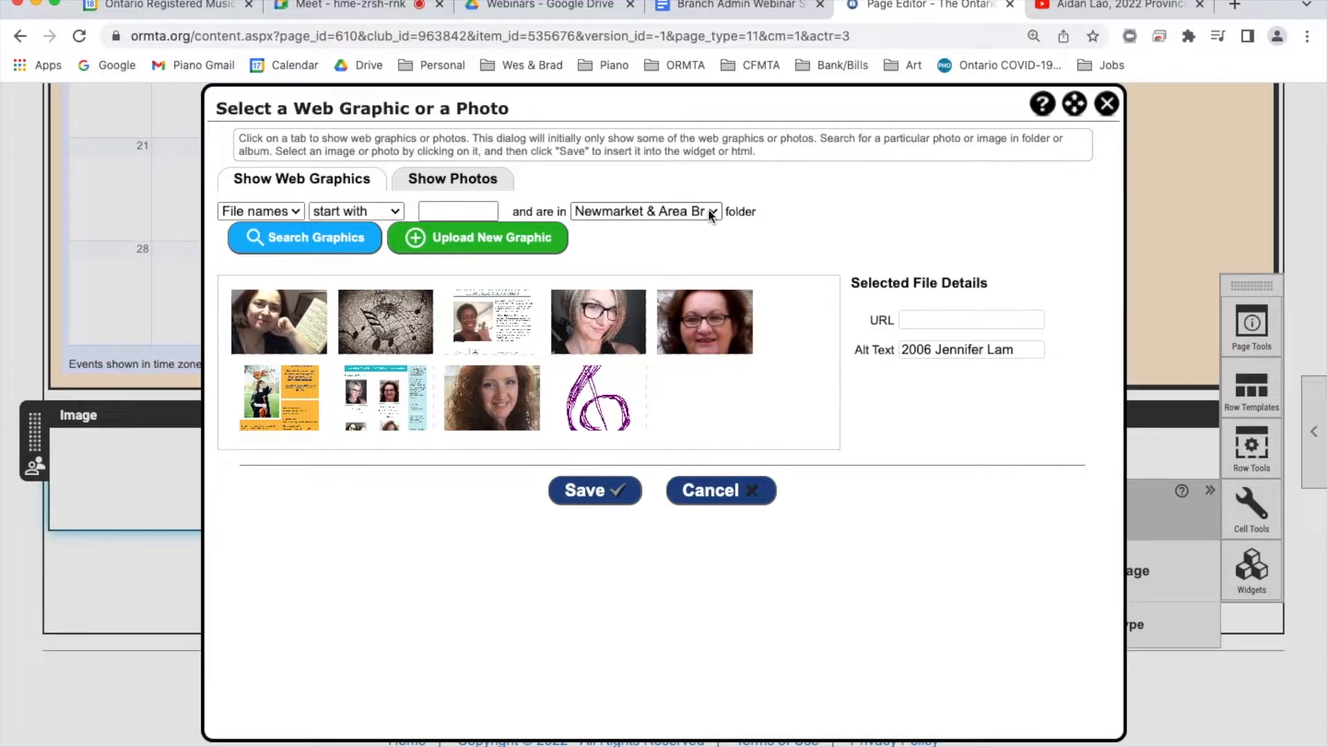
{"action": "left_click", "coordinate": [307, 242]}
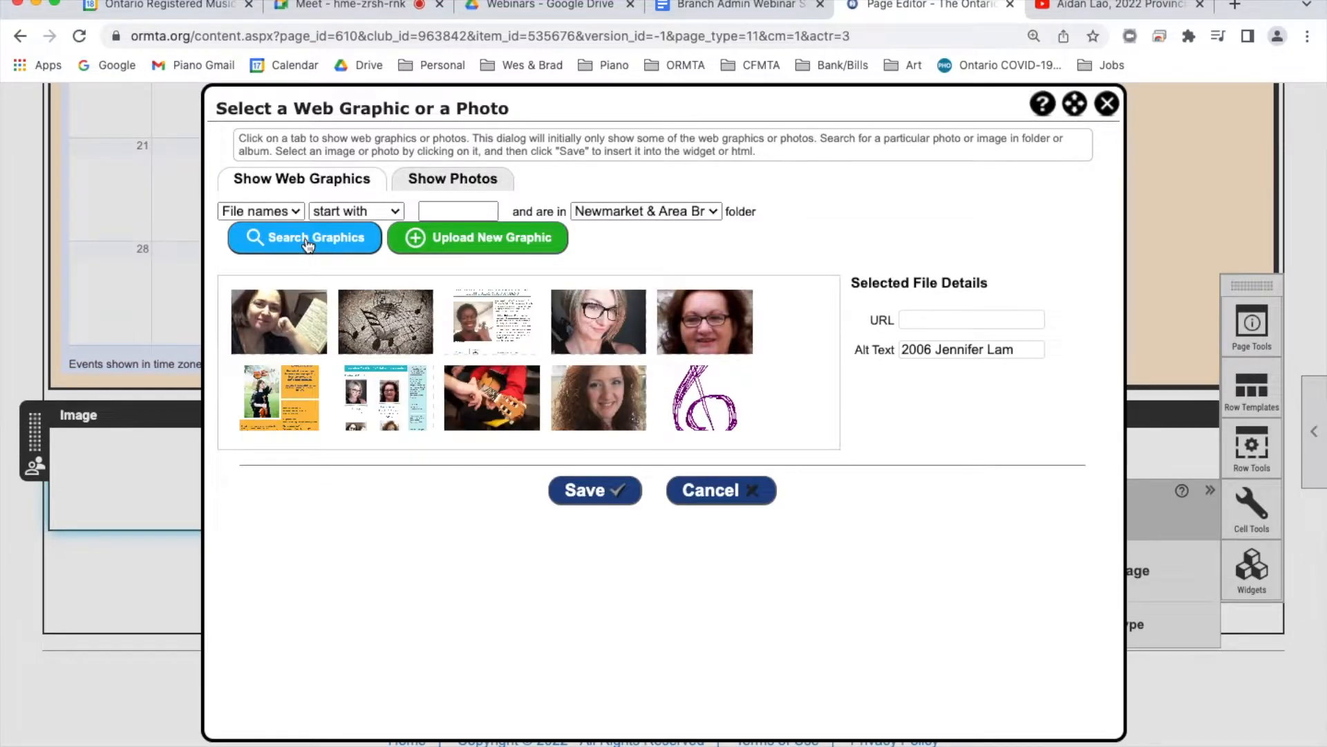
{"action": "left_click", "coordinate": [508, 413]}
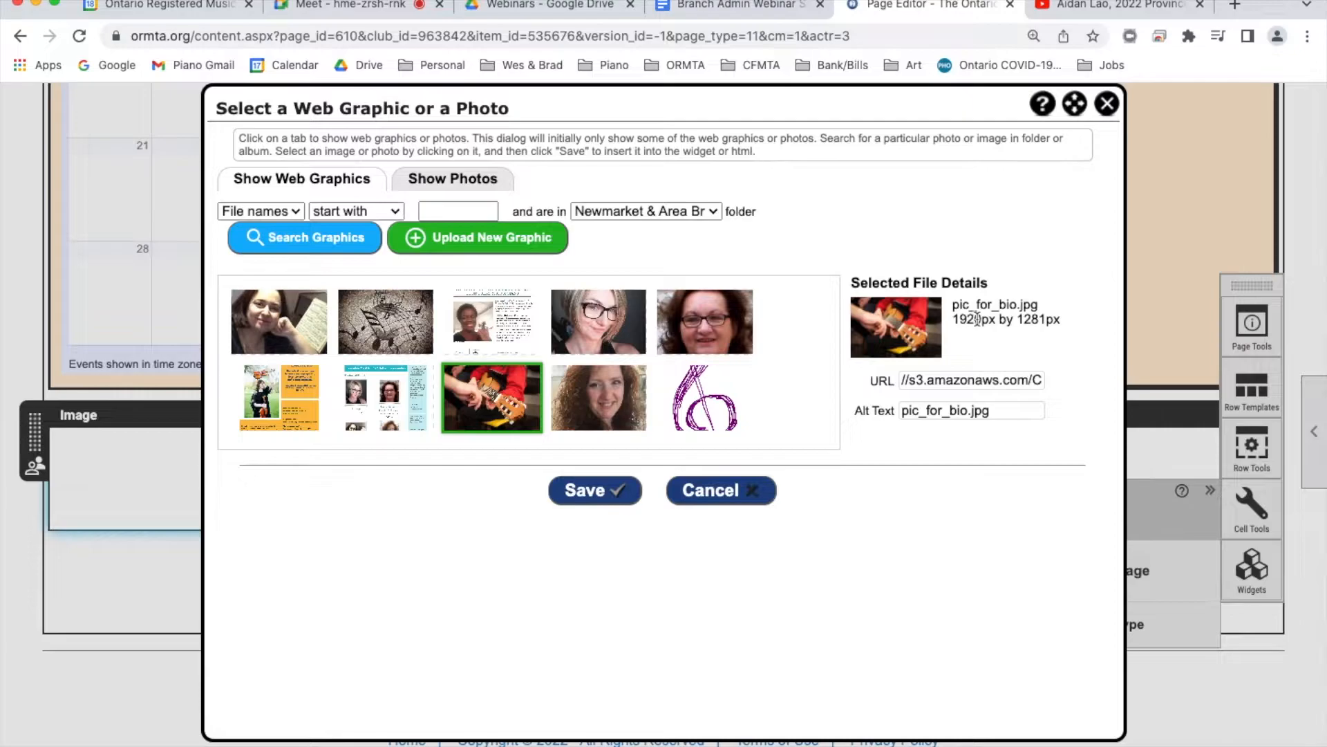
{"action": "left_click", "coordinate": [613, 502]}
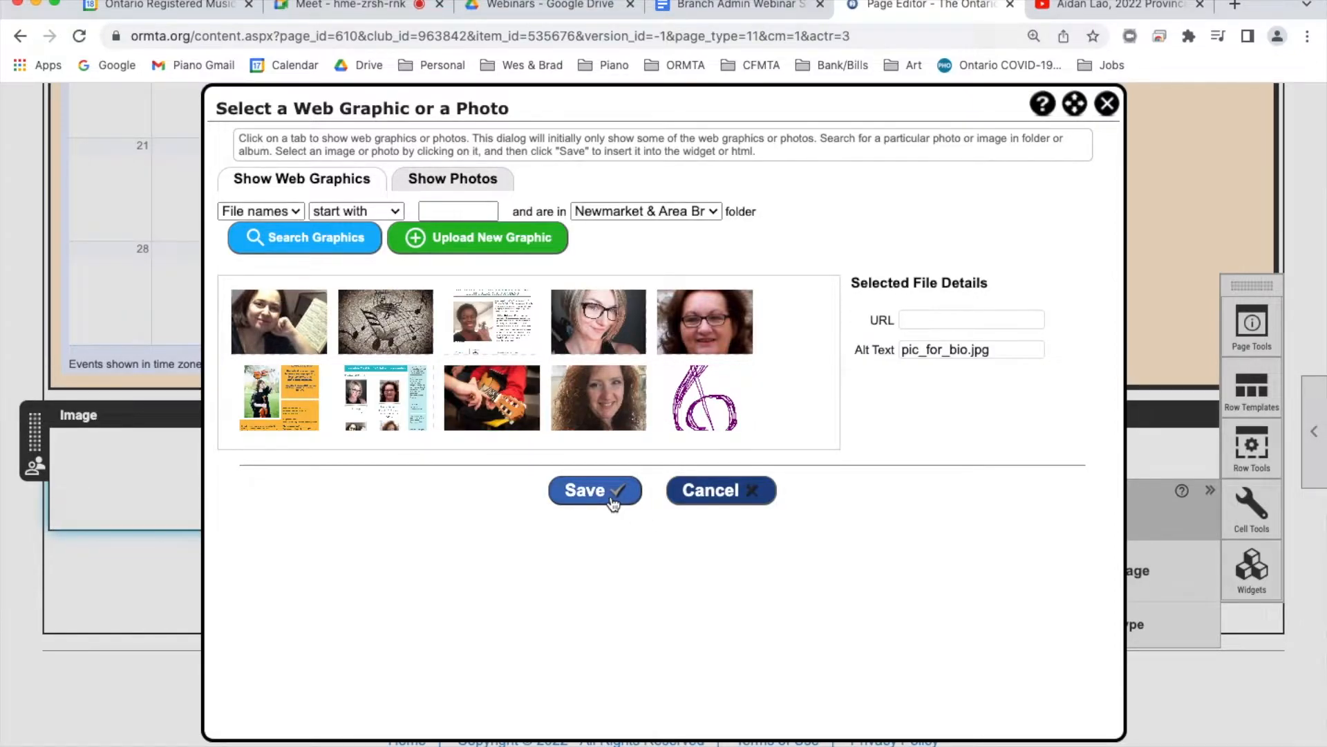
{"action": "left_click", "coordinate": [534, 388]}
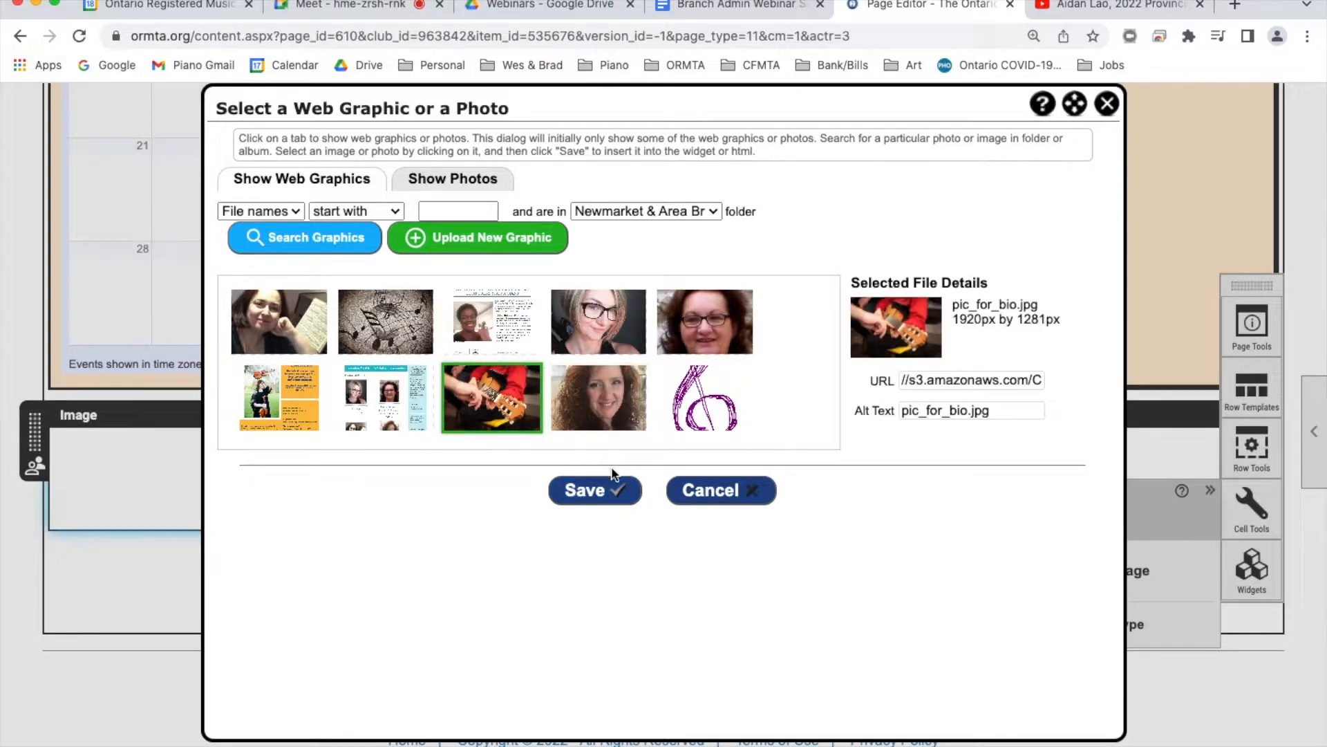
{"action": "left_click", "coordinate": [617, 494]}
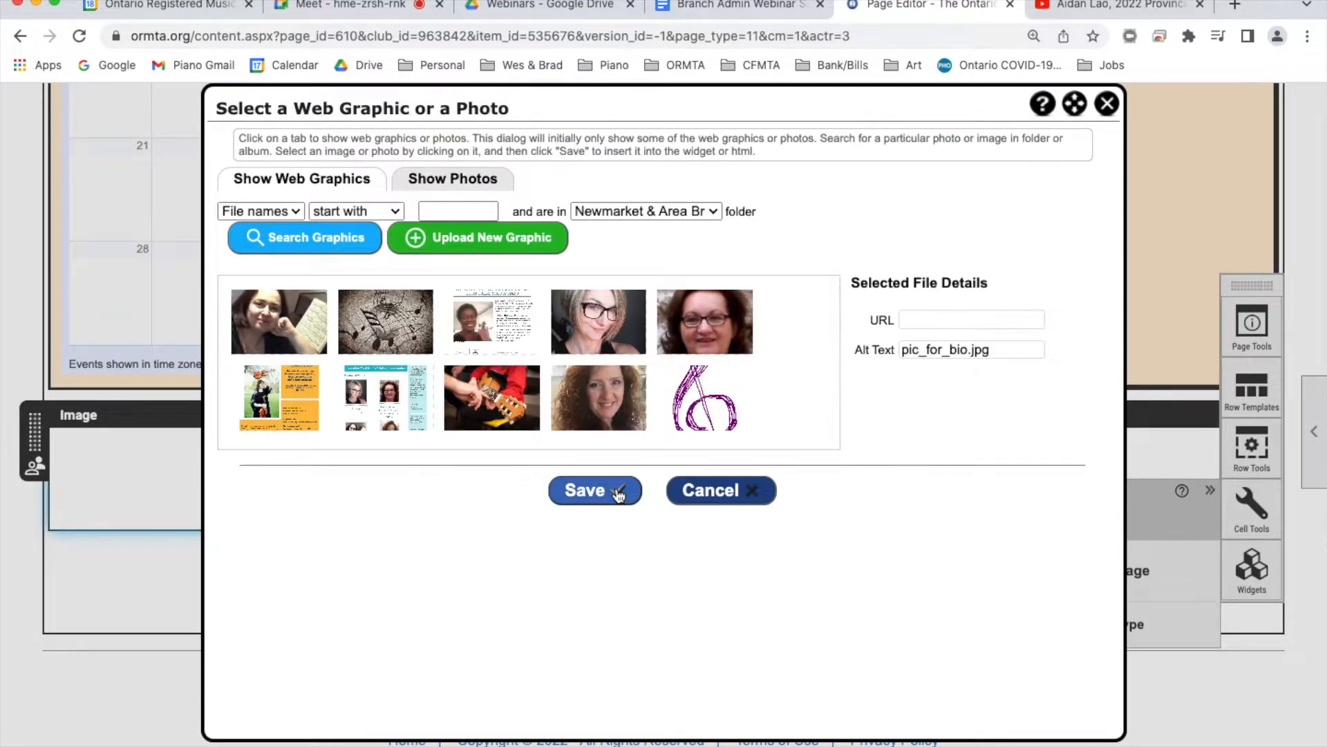
{"action": "left_click", "coordinate": [494, 398]}
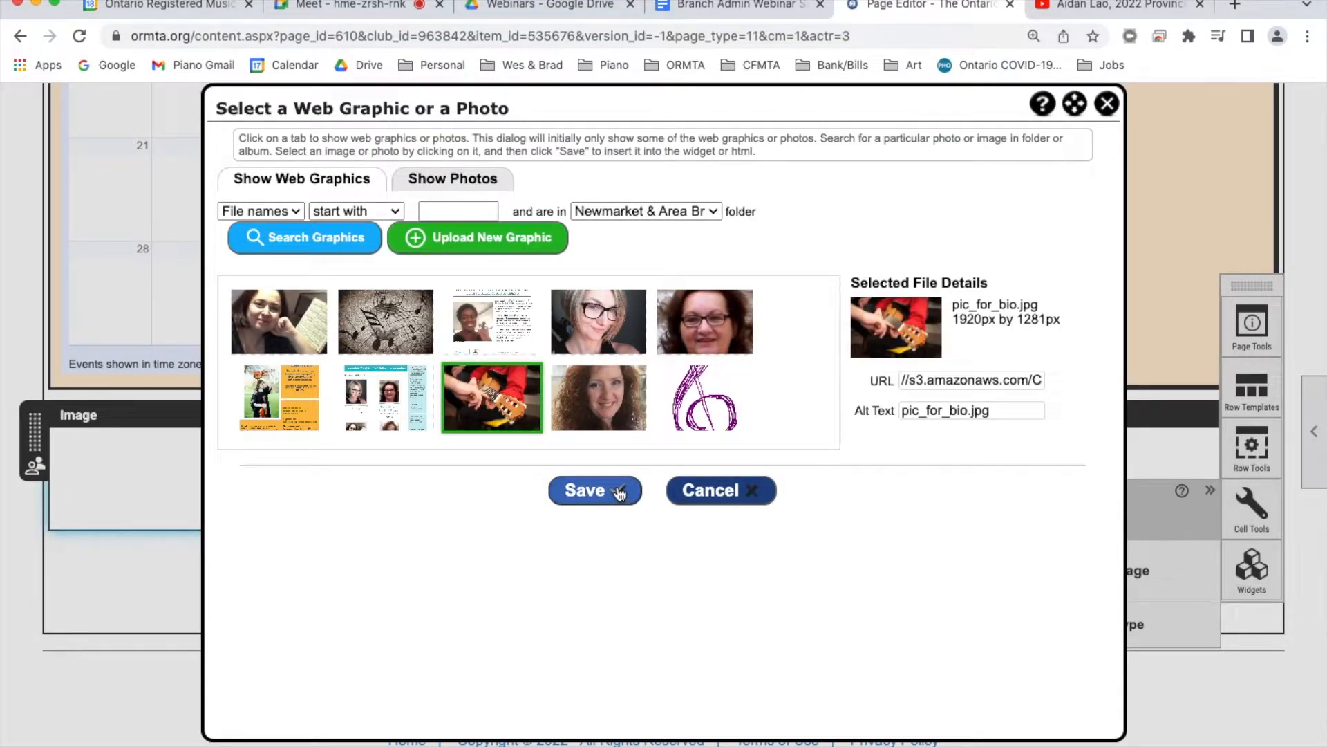
{"action": "left_click", "coordinate": [617, 493]}
{"action": "left_click", "coordinate": [1107, 105]}
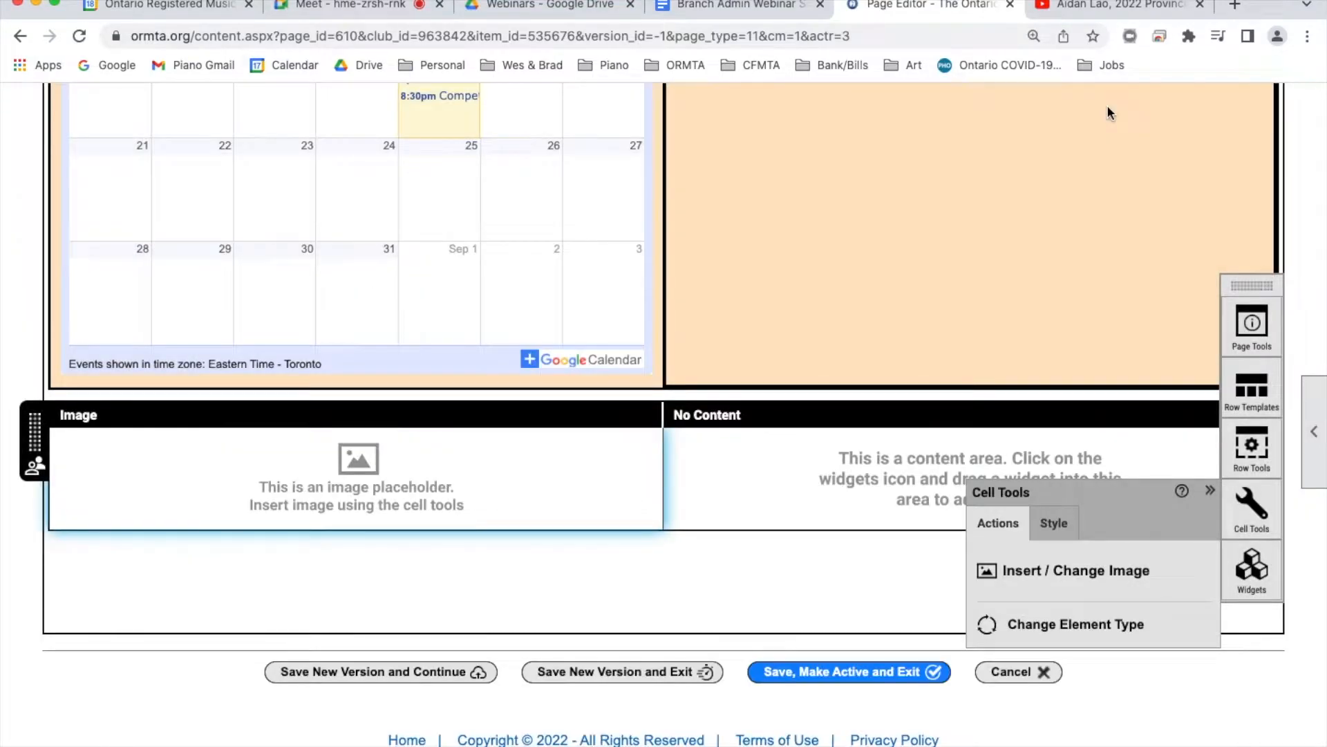
Reopen the image selection for the image cell, insert pic_for_bio.jpg again and close the selection dialog
{"action": "left_click", "coordinate": [1070, 571]}
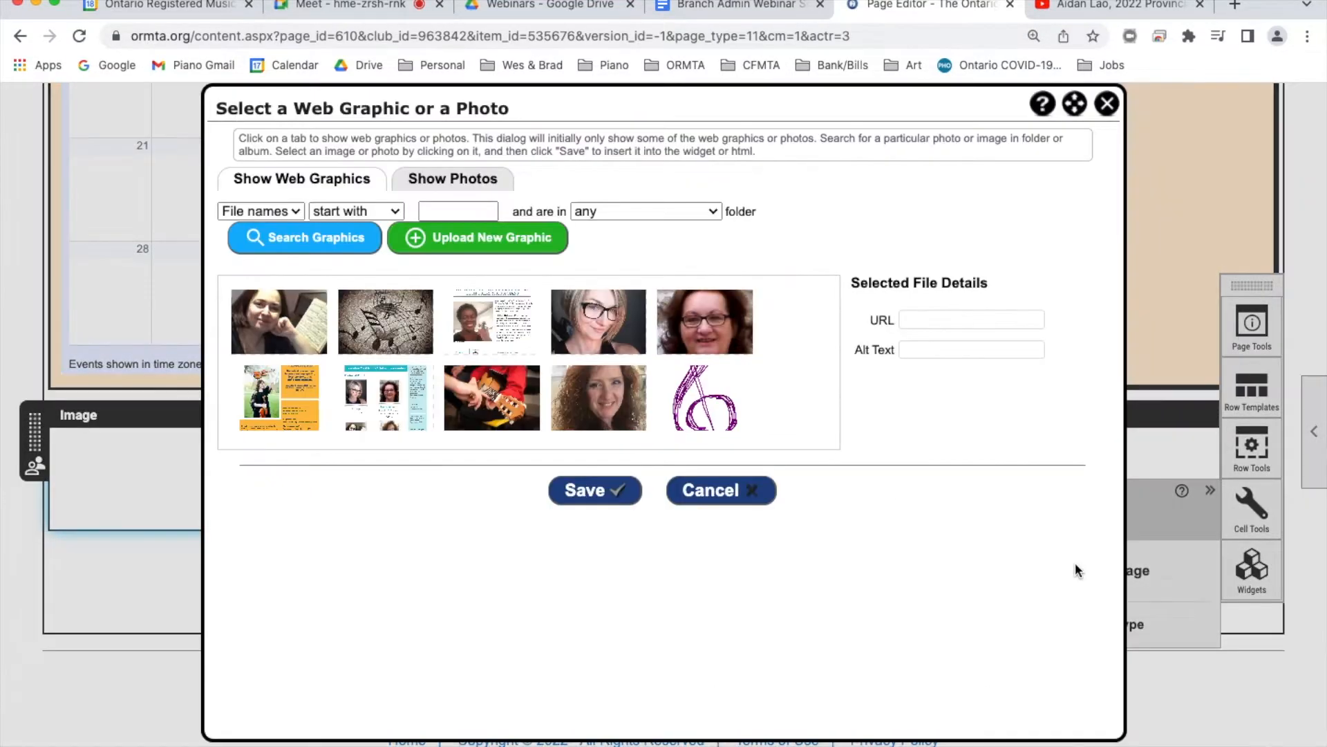
{"action": "left_click", "coordinate": [522, 412]}
{"action": "left_click", "coordinate": [620, 490]}
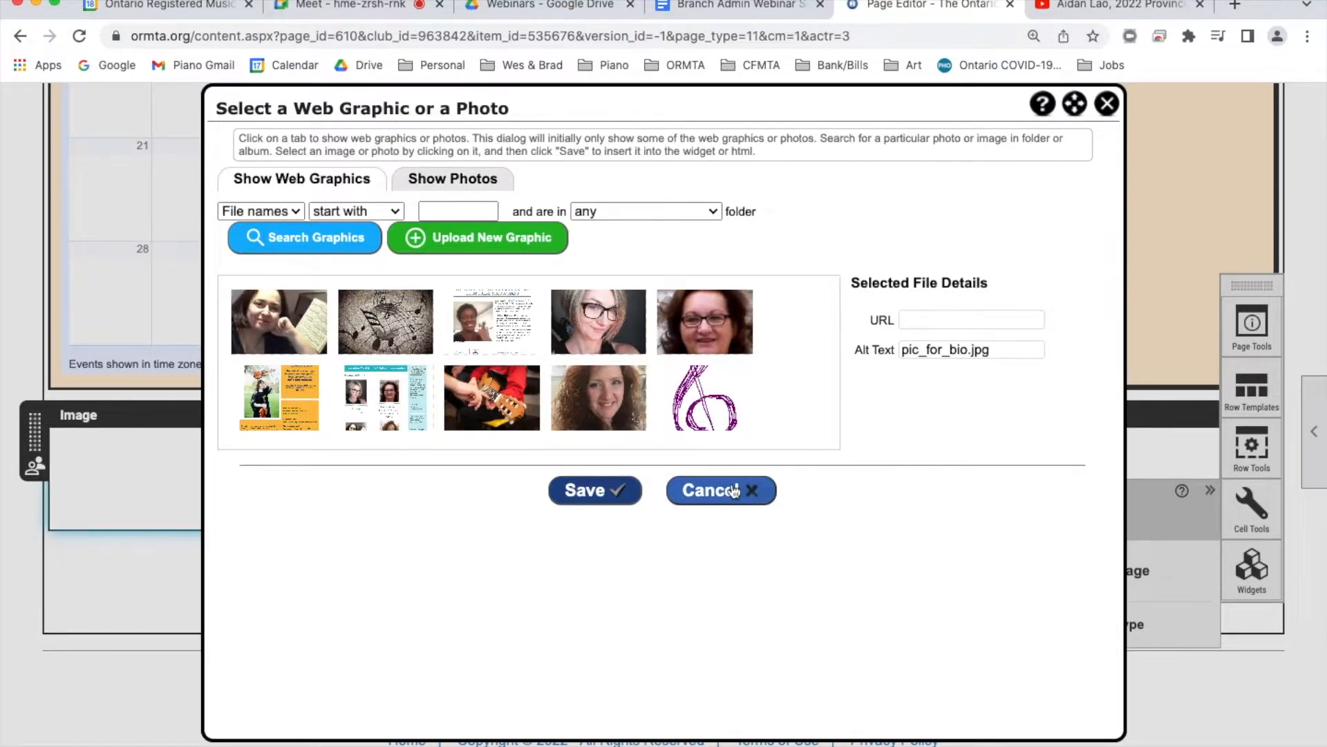
{"action": "left_click", "coordinate": [529, 406]}
{"action": "left_click", "coordinate": [634, 496]}
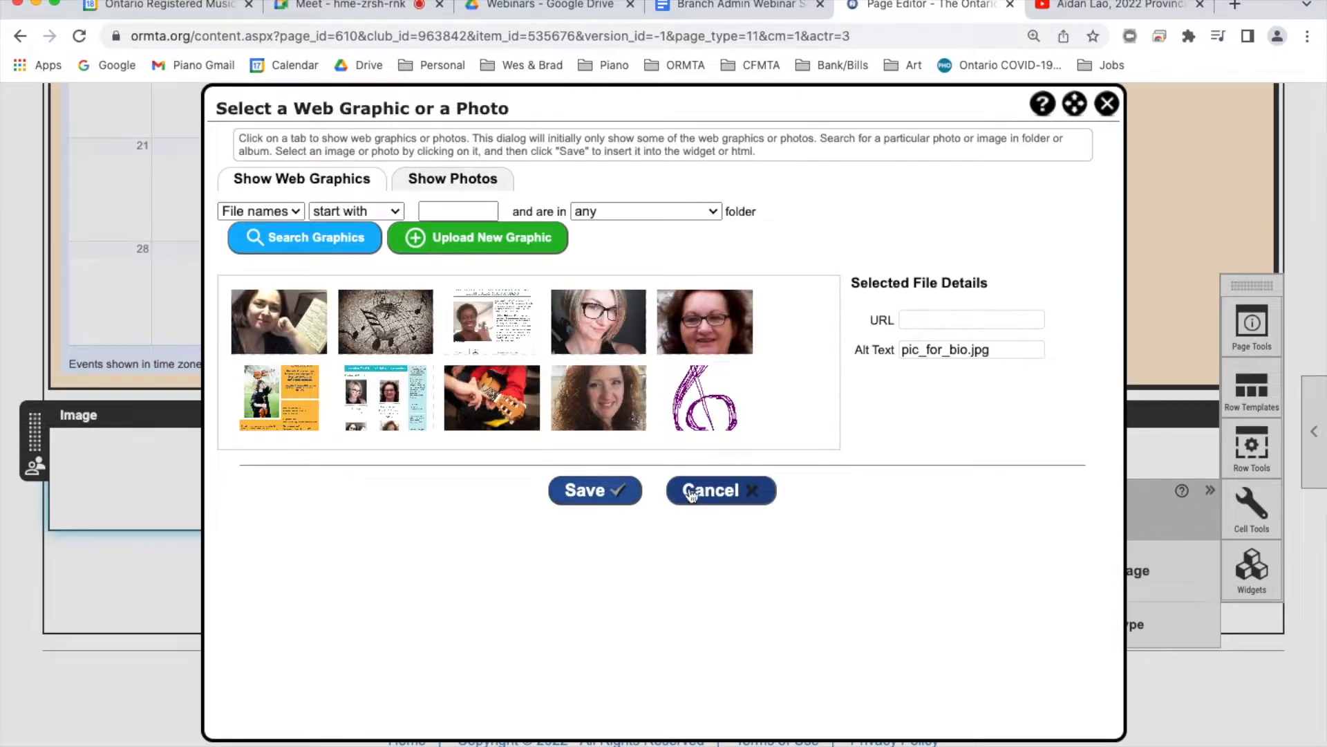
{"action": "left_click", "coordinate": [745, 487]}
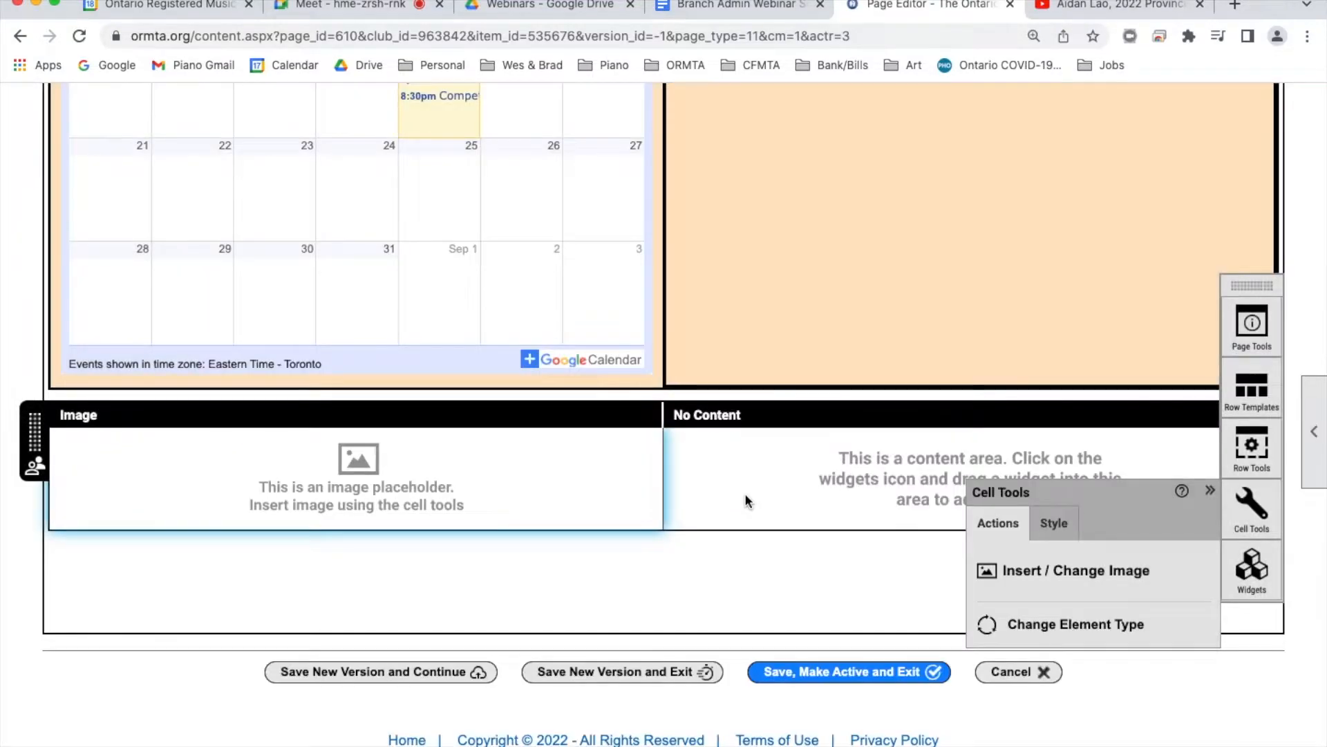
Add a Floated Image widget to the empty cell beside the image and insert treble_clef_scratchy.jpg into it
{"action": "left_click", "coordinate": [864, 461]}
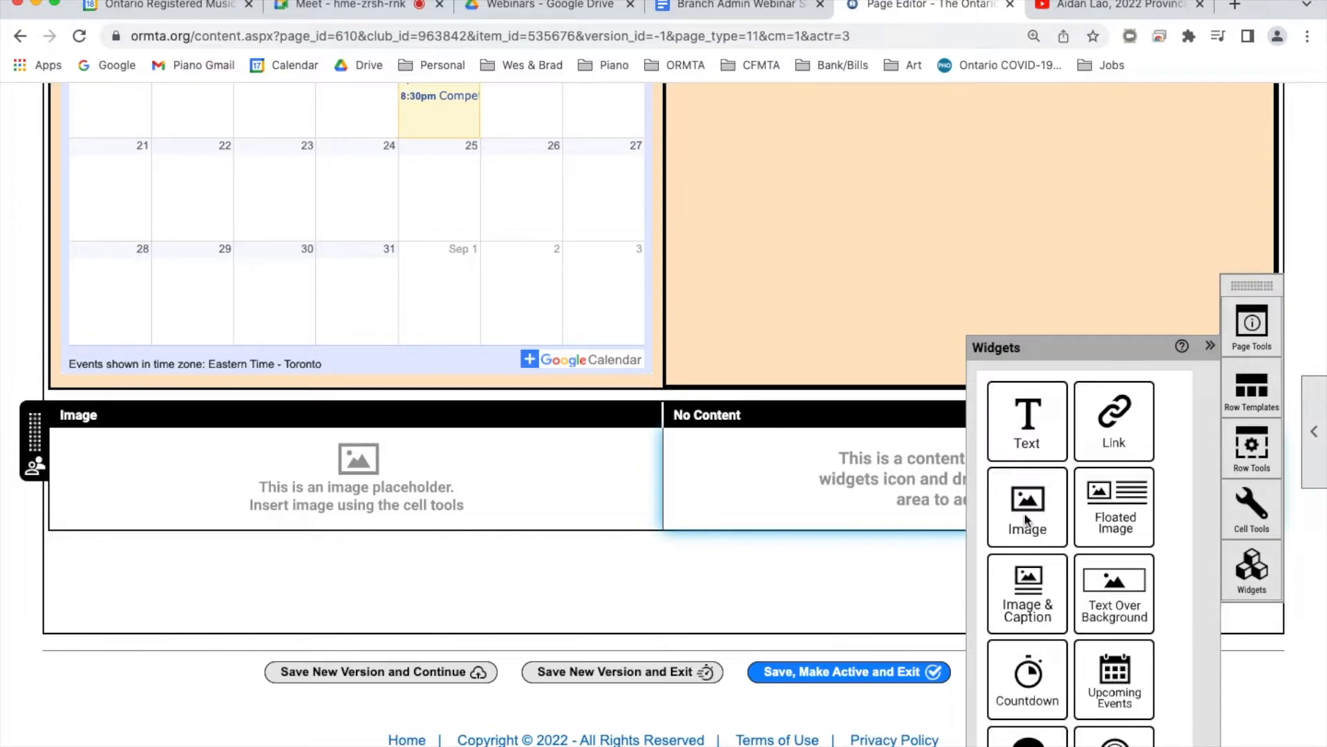
{"action": "left_click_drag", "start_coordinate": [1123, 512], "coordinate": [779, 478]}
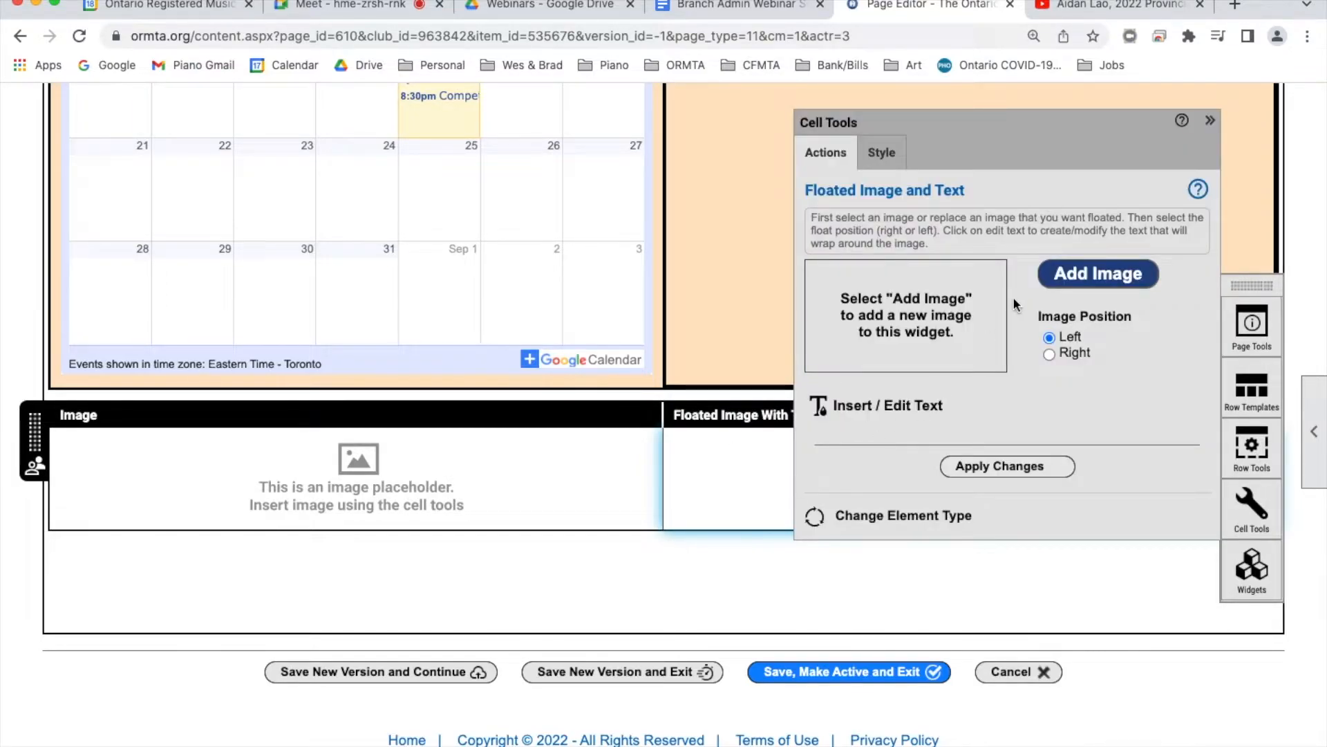
{"action": "left_click", "coordinate": [1100, 273]}
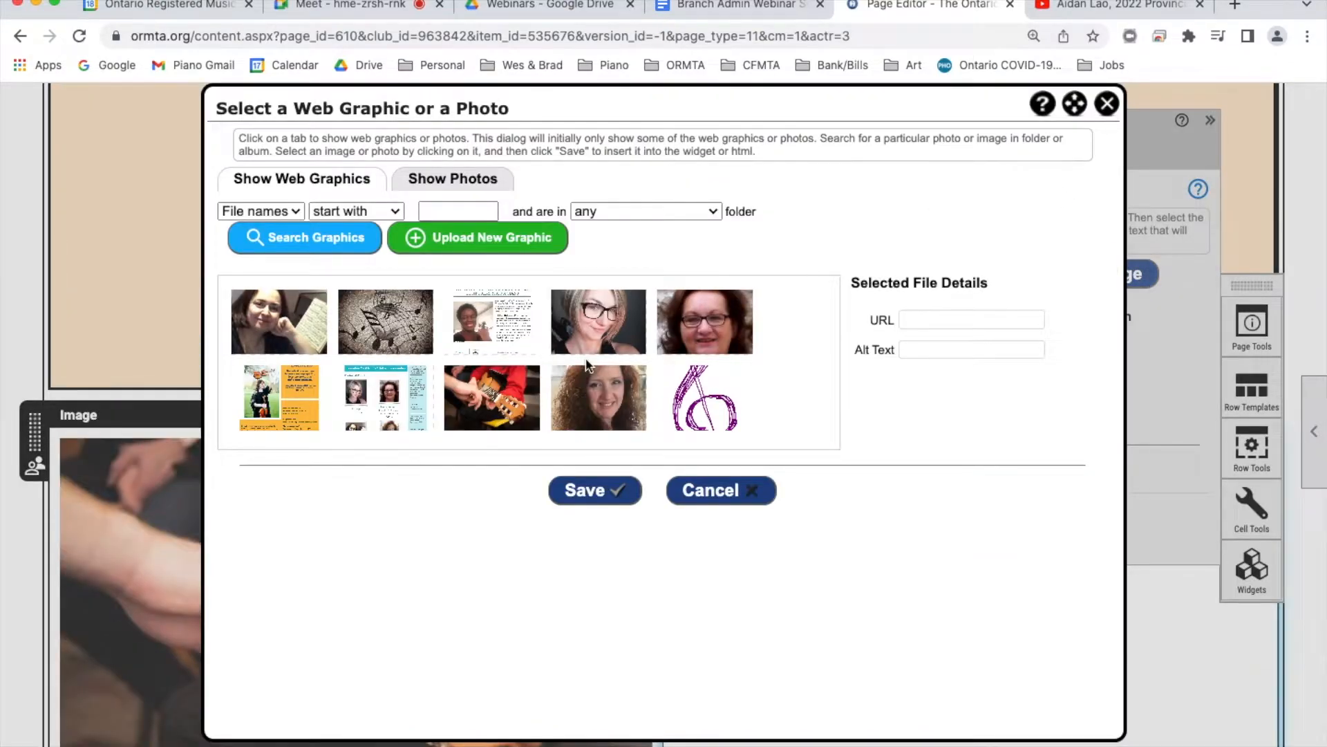
{"action": "left_click", "coordinate": [495, 403]}
{"action": "left_click", "coordinate": [705, 397]}
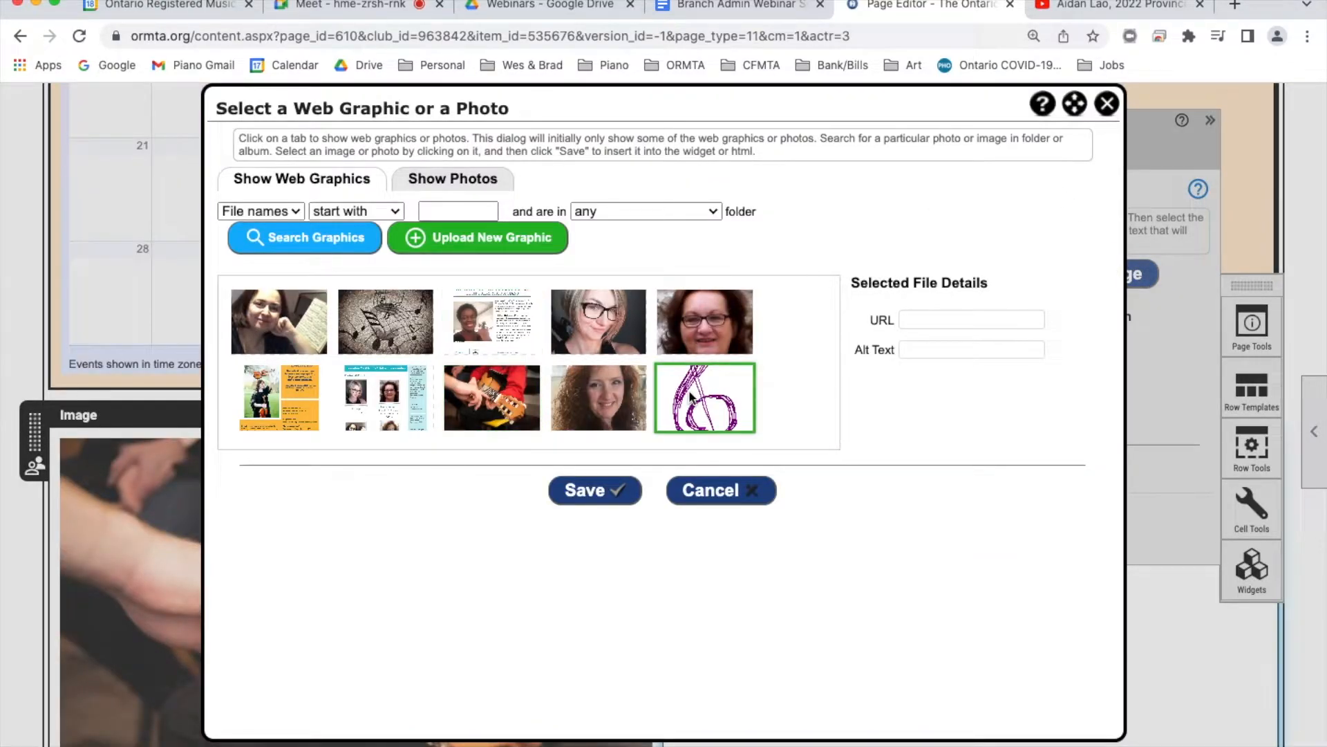
{"action": "left_click", "coordinate": [618, 510]}
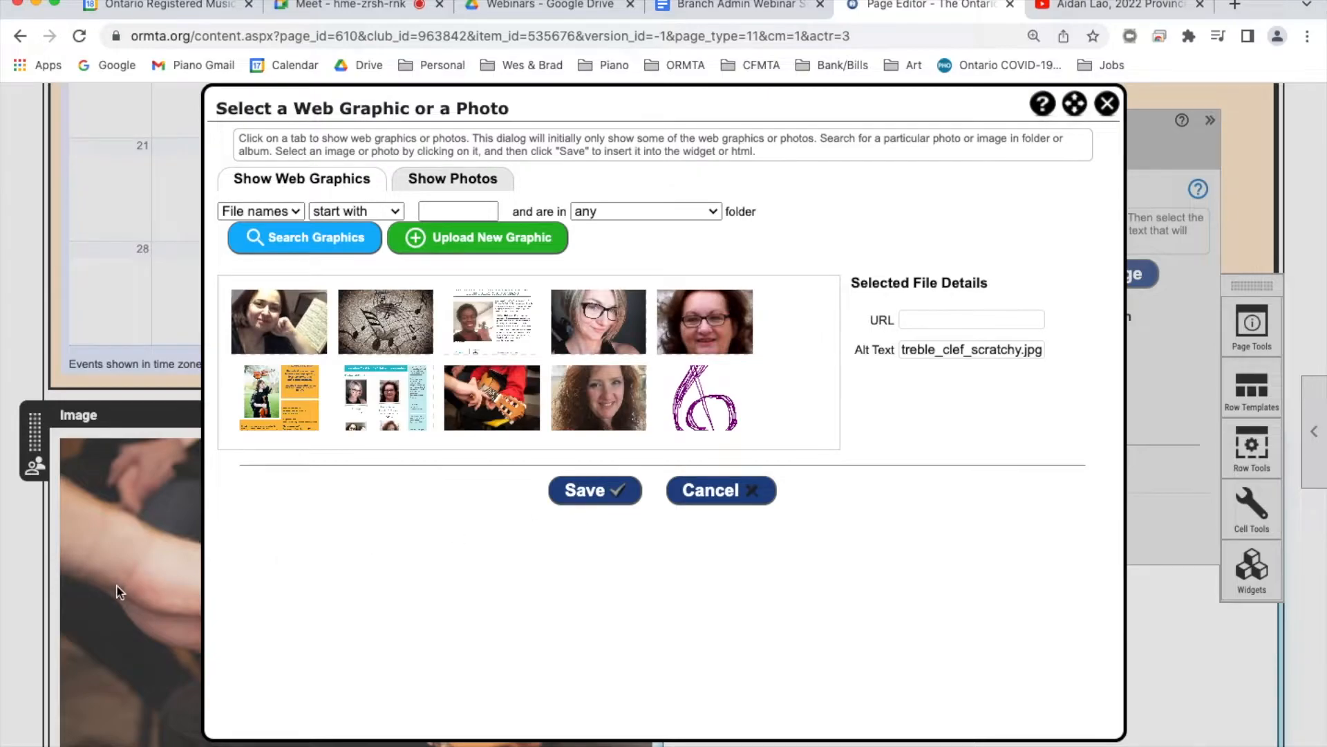
{"action": "left_click", "coordinate": [755, 493]}
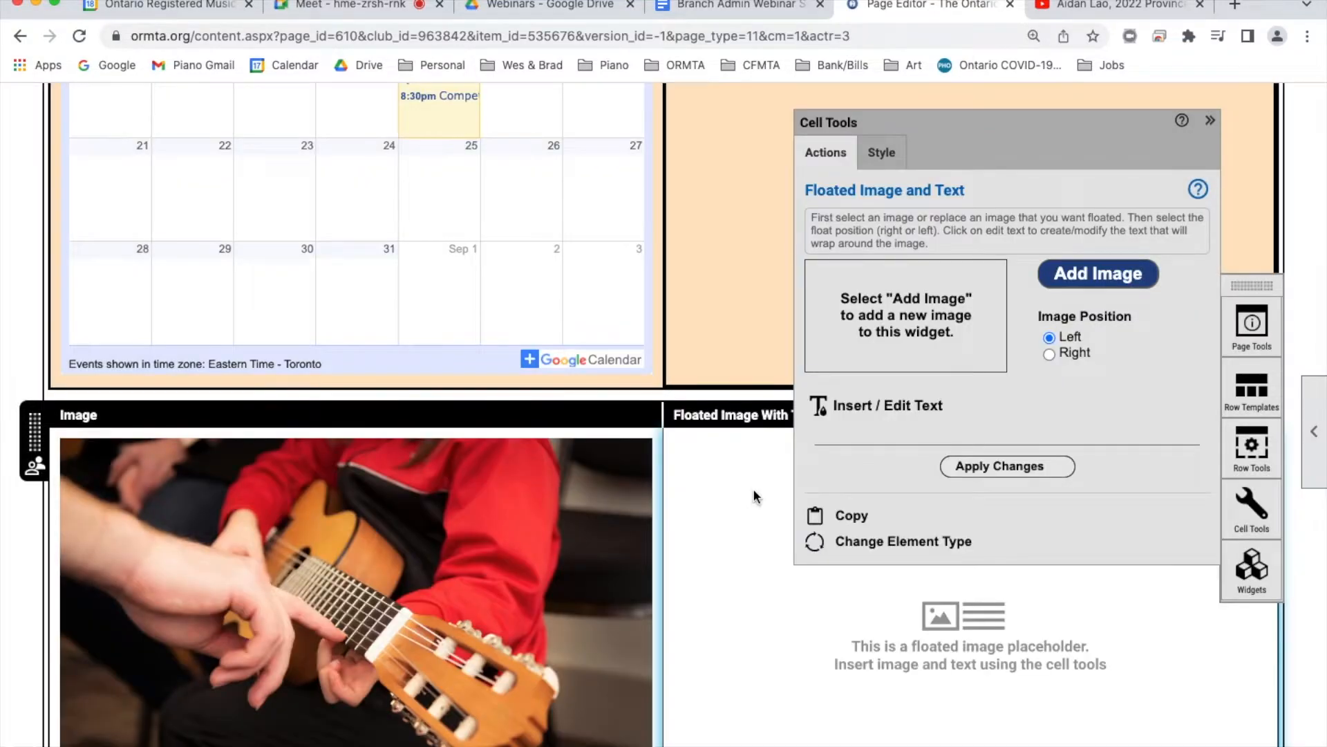
Shrink the guitar image to about 385 by 257 px and align it to the center of its cell
{"action": "scroll", "coordinate": [523, 488], "scroll_direction": "down", "scroll_amount": 2}
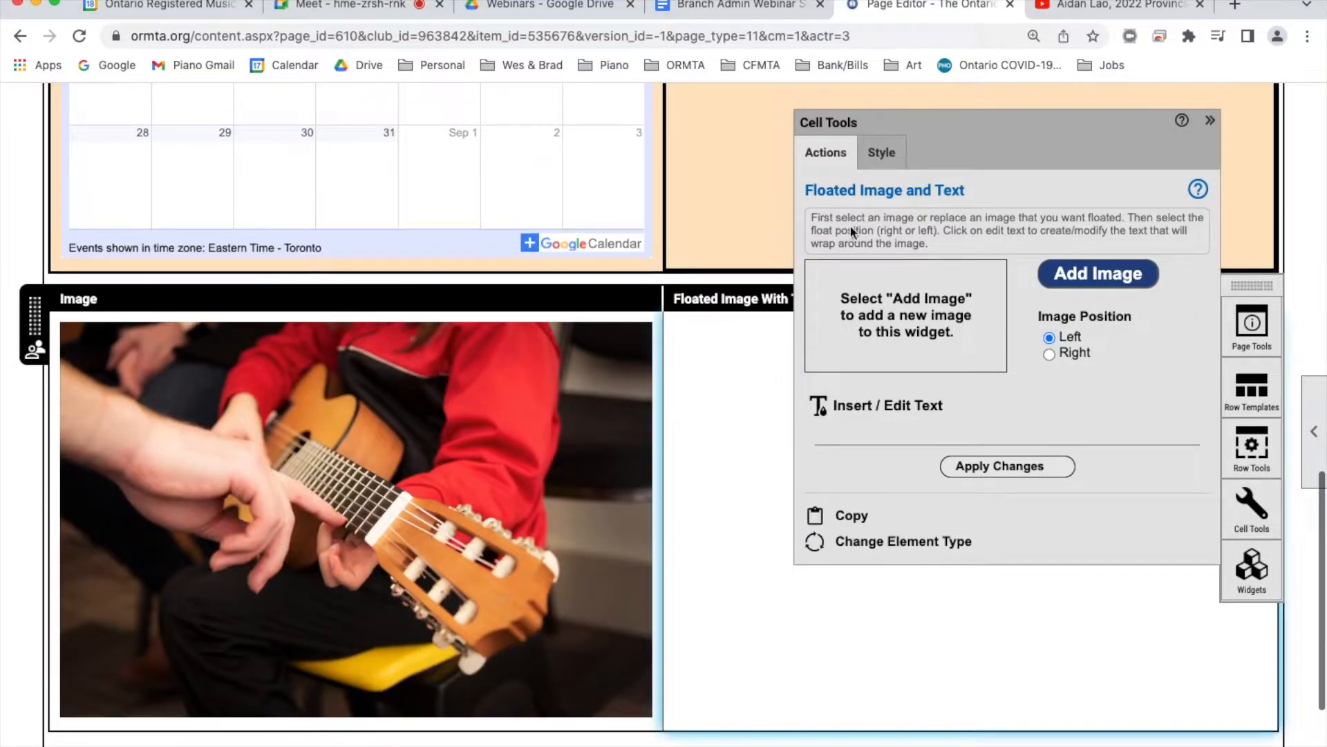
{"action": "left_click", "coordinate": [1211, 121]}
{"action": "left_click", "coordinate": [571, 372]}
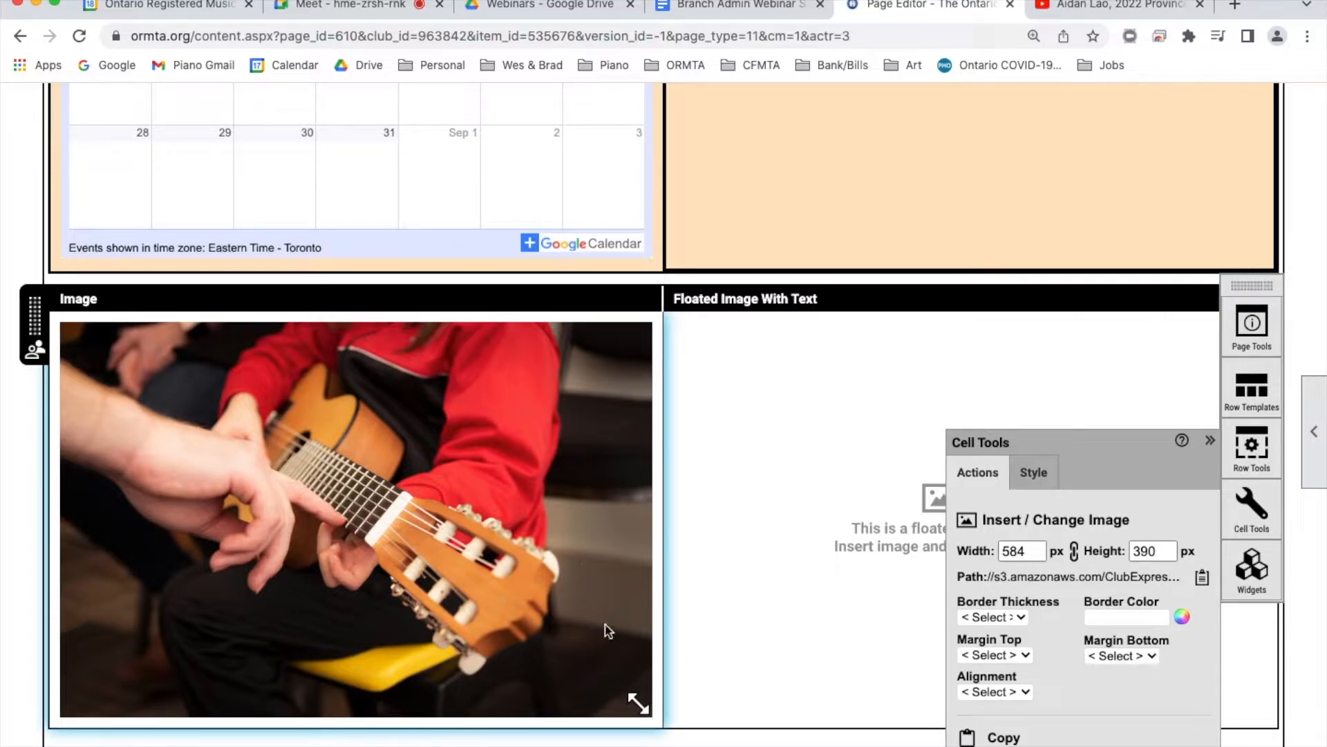
{"action": "left_click_drag", "start_coordinate": [637, 701], "coordinate": [446, 565]}
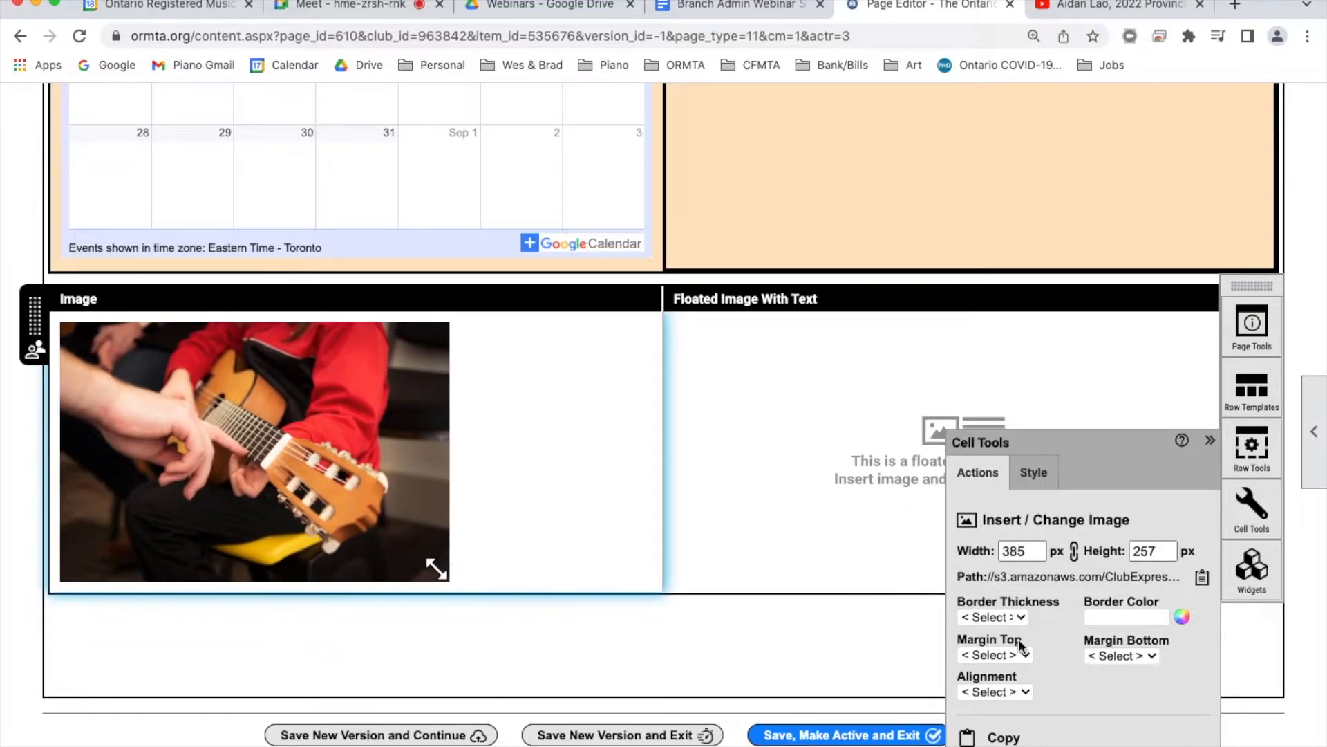
{"action": "left_click", "coordinate": [1010, 691]}
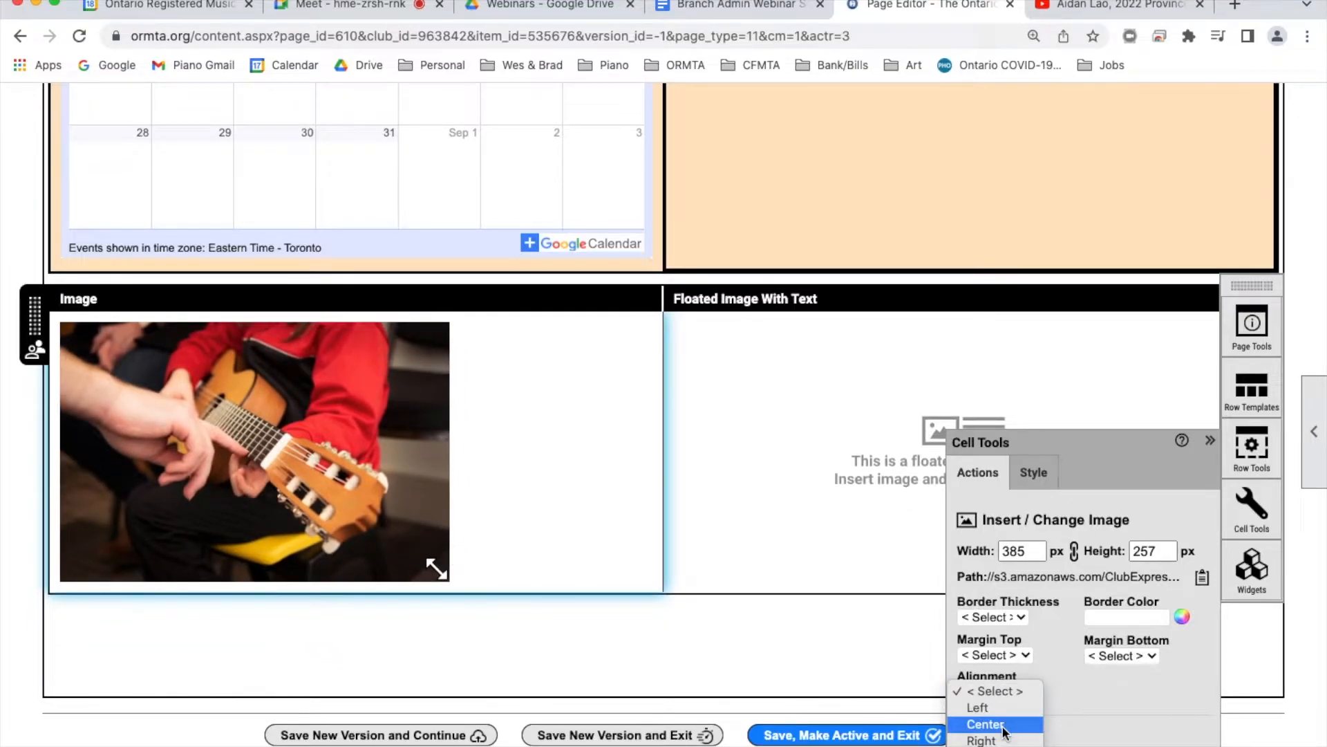
{"action": "left_click", "coordinate": [1004, 723]}
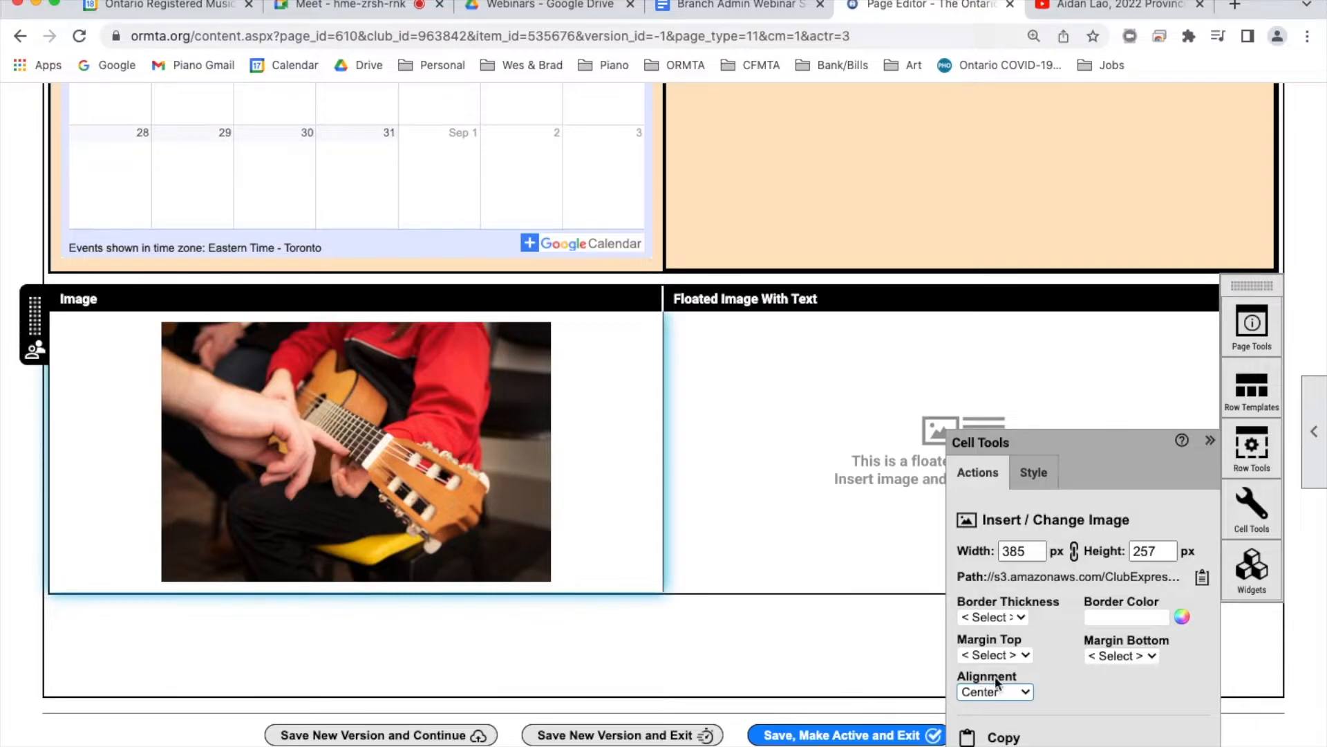
Insert the text "Text here" into the floated image cell and apply the changes
{"action": "left_click", "coordinate": [815, 402]}
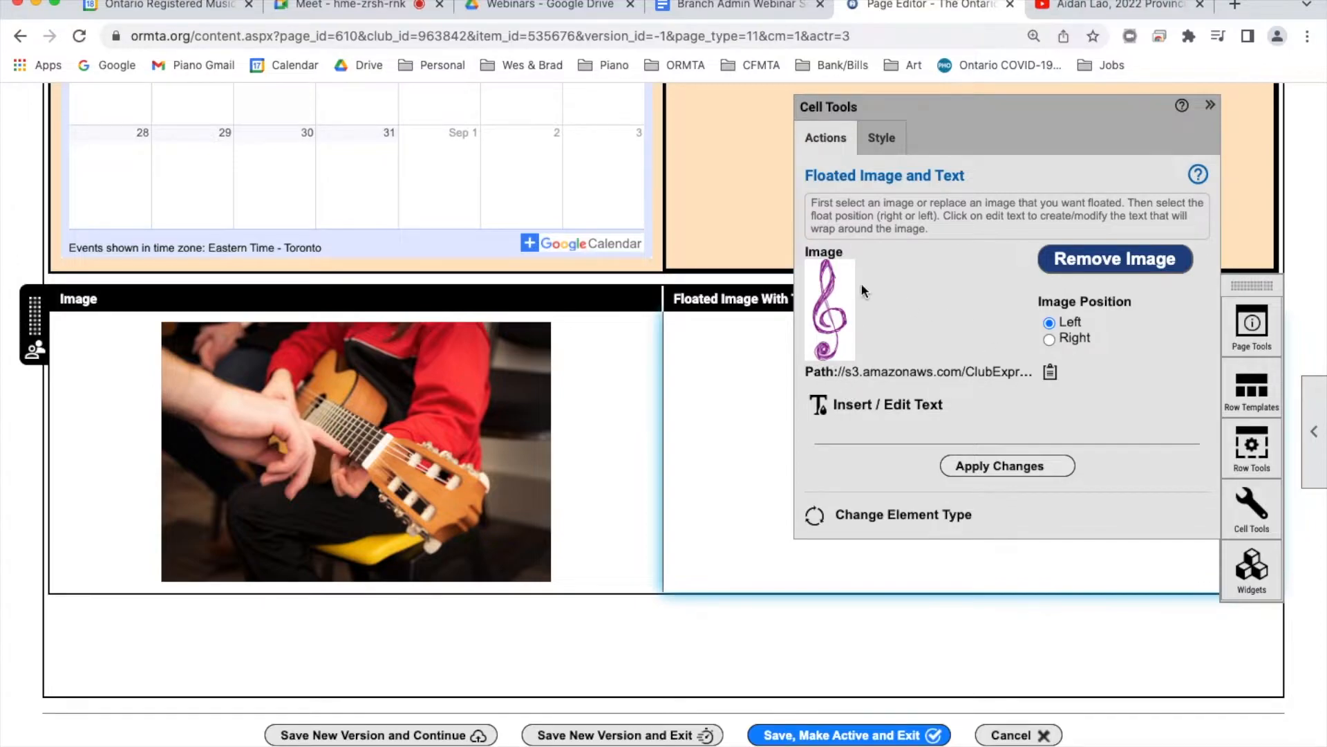
{"action": "left_click", "coordinate": [889, 409]}
{"action": "type", "text": "Tes"}
{"action": "type", "text": "t here"}
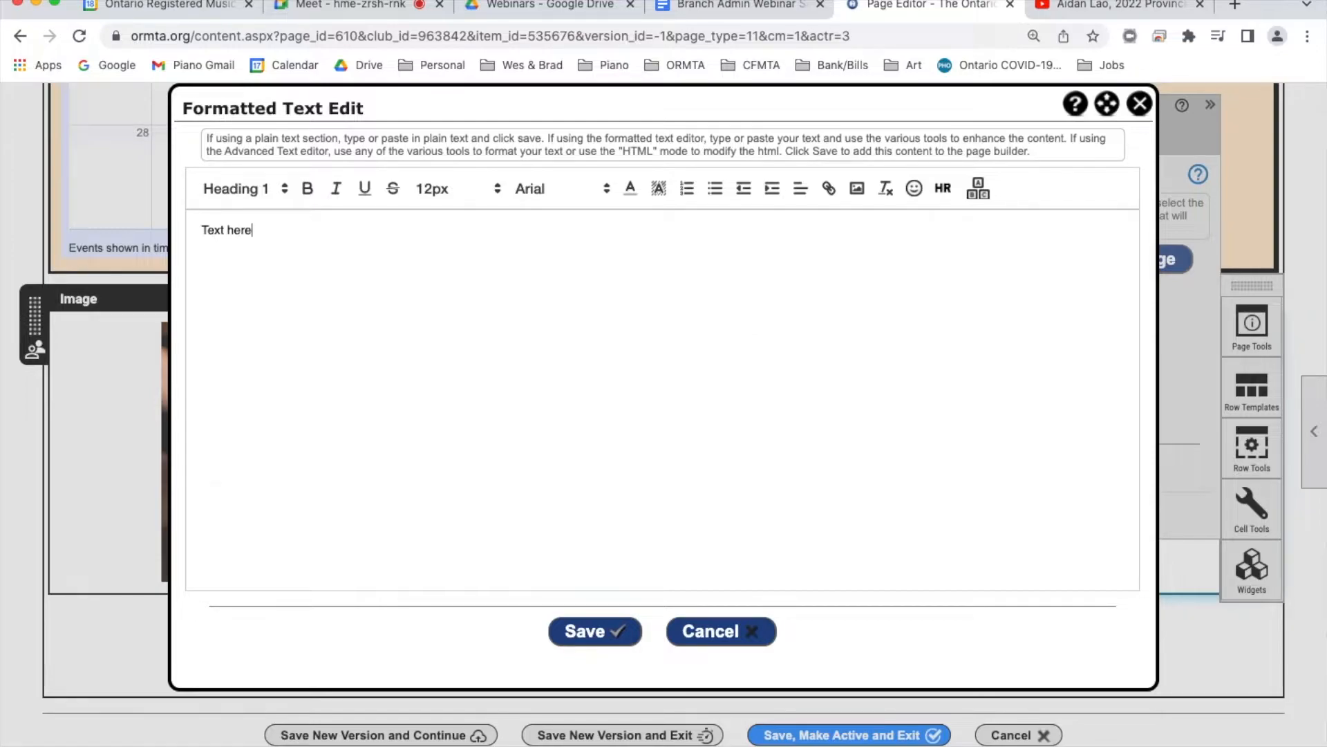
{"action": "left_click", "coordinate": [596, 630]}
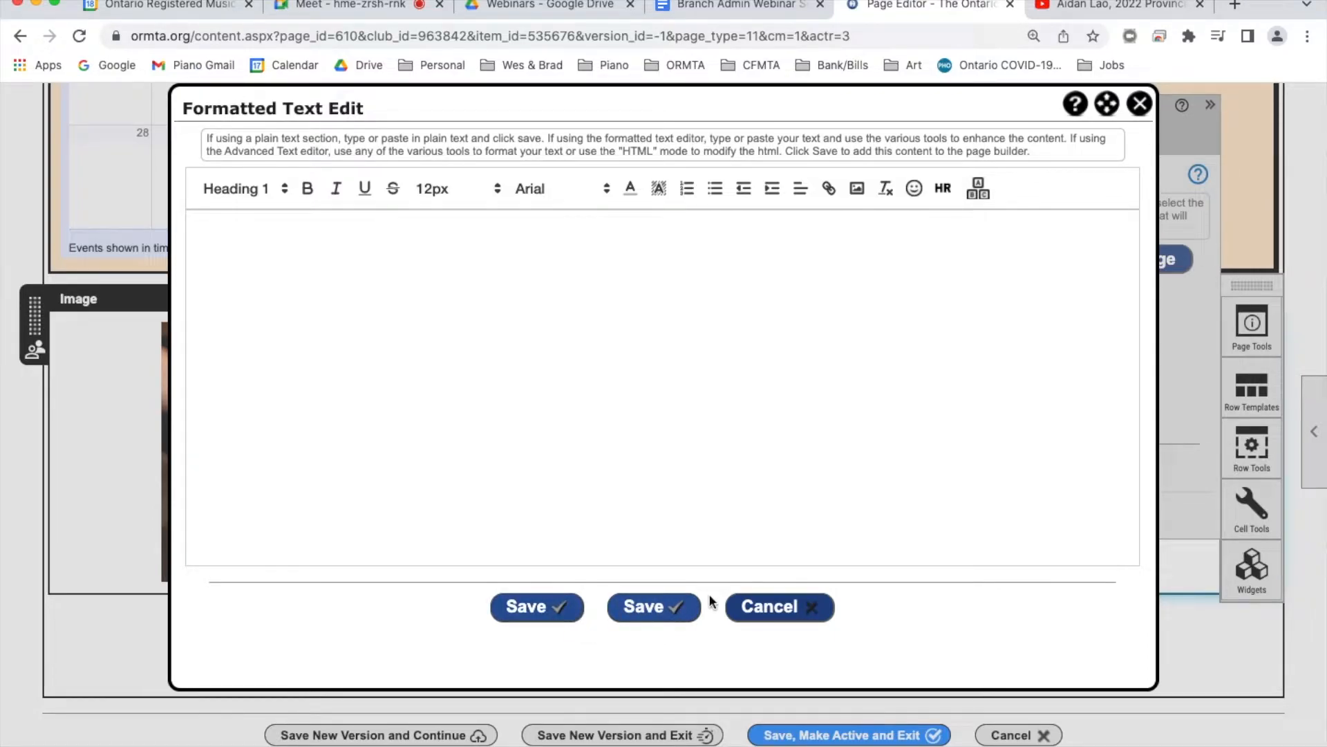
{"action": "left_click", "coordinate": [799, 608]}
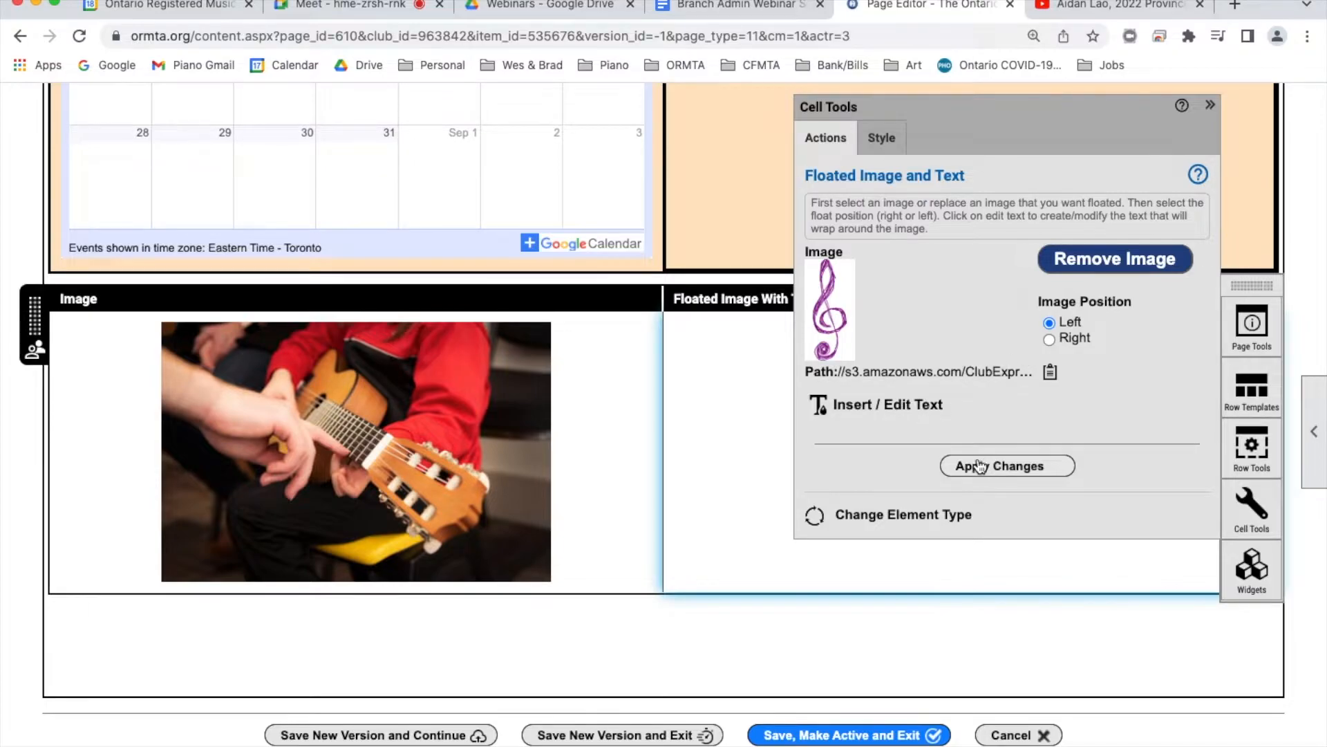
{"action": "left_click", "coordinate": [1011, 467]}
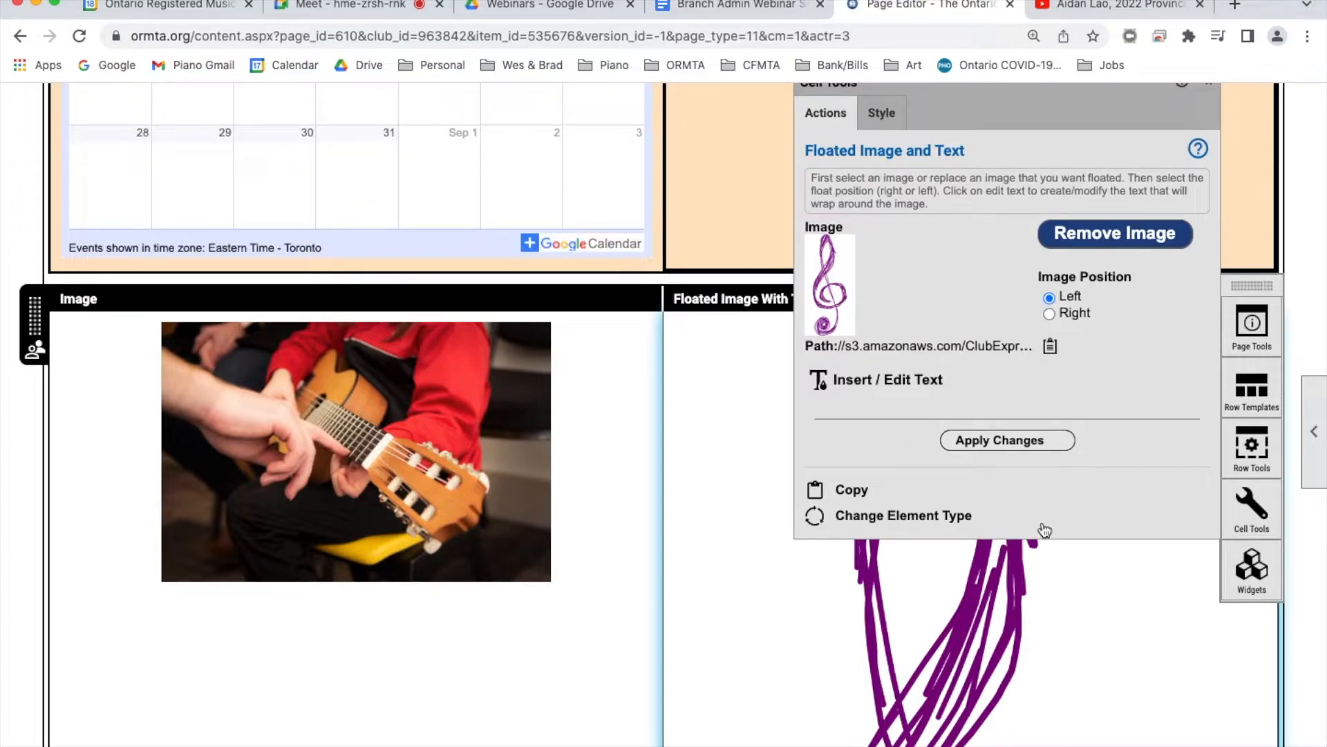
Shrink the oversized treble clef image to a small graphic so that the text sits beside it
{"action": "scroll", "coordinate": [1044, 530], "scroll_direction": "down", "scroll_amount": 10}
{"action": "scroll", "coordinate": [1044, 529], "scroll_direction": "down", "scroll_amount": 2}
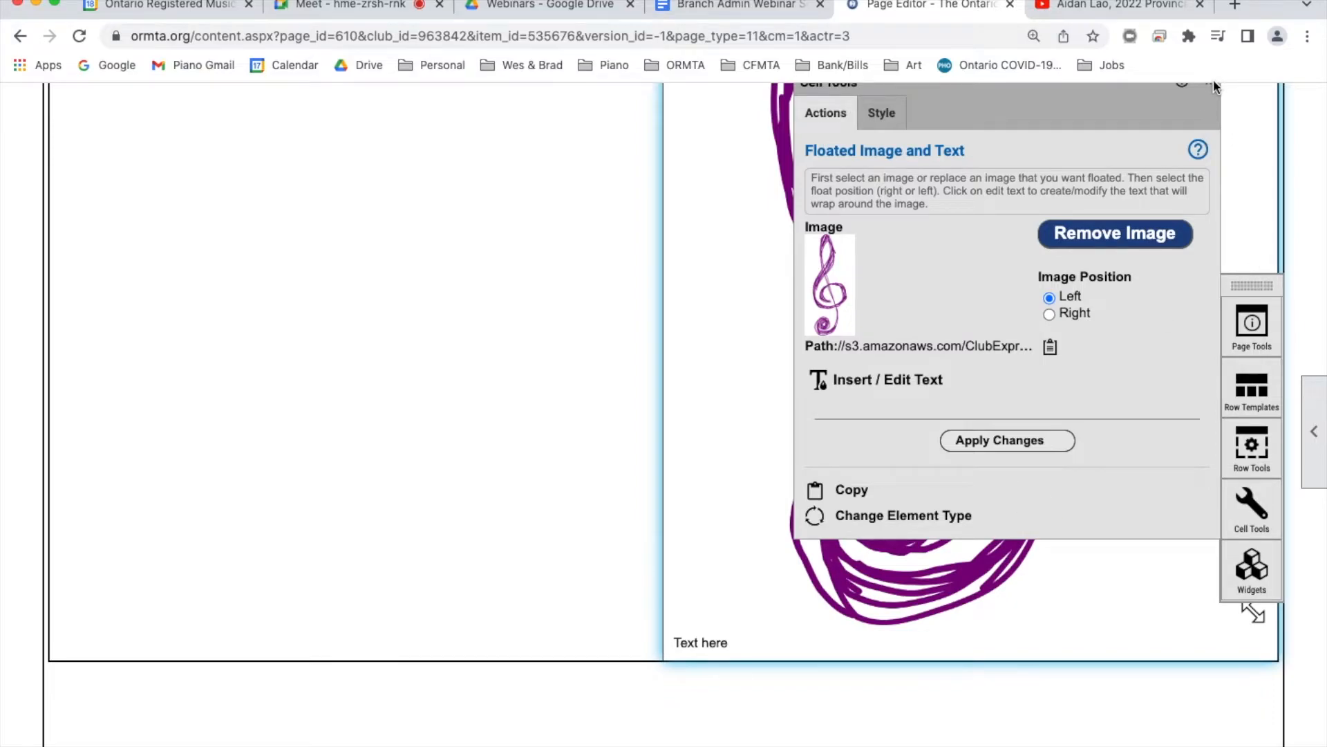
{"action": "scroll", "coordinate": [1083, 299], "scroll_direction": "up", "scroll_amount": 4}
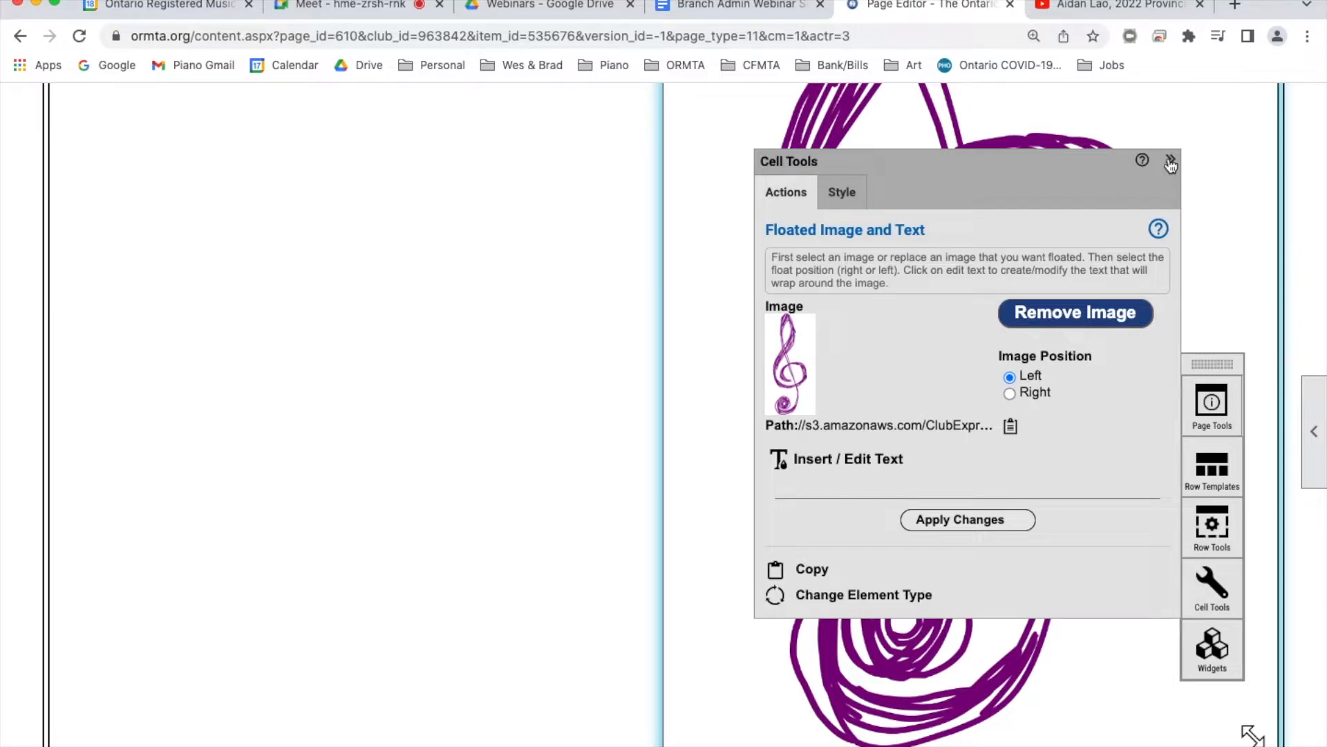
{"action": "left_click", "coordinate": [1170, 163]}
{"action": "left_click_drag", "start_coordinate": [1250, 736], "coordinate": [838, 335]}
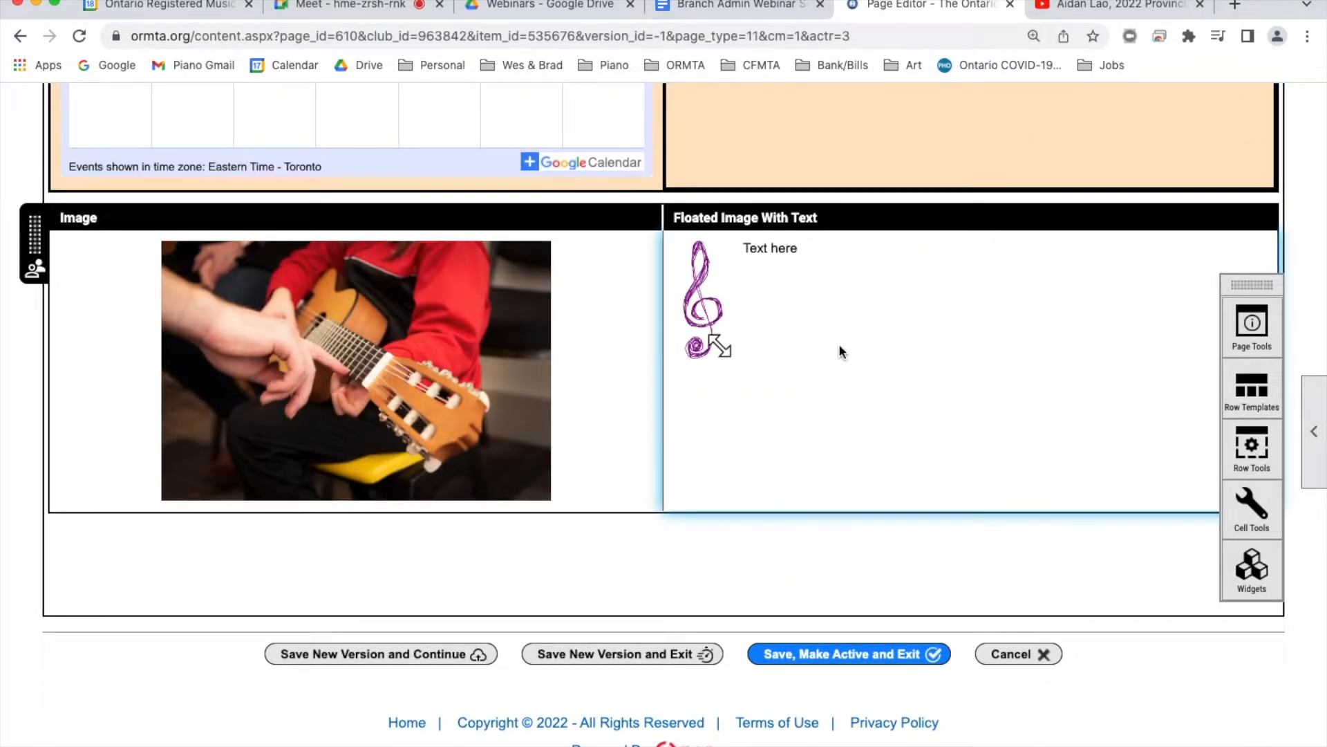
Extend the floated image cell's text with many repetitions of "Text here" to form a multi-line paragraph, and apply the changes
{"action": "left_click", "coordinate": [1004, 294]}
{"action": "left_click", "coordinate": [1004, 295]}
{"action": "left_click", "coordinate": [1004, 295]}
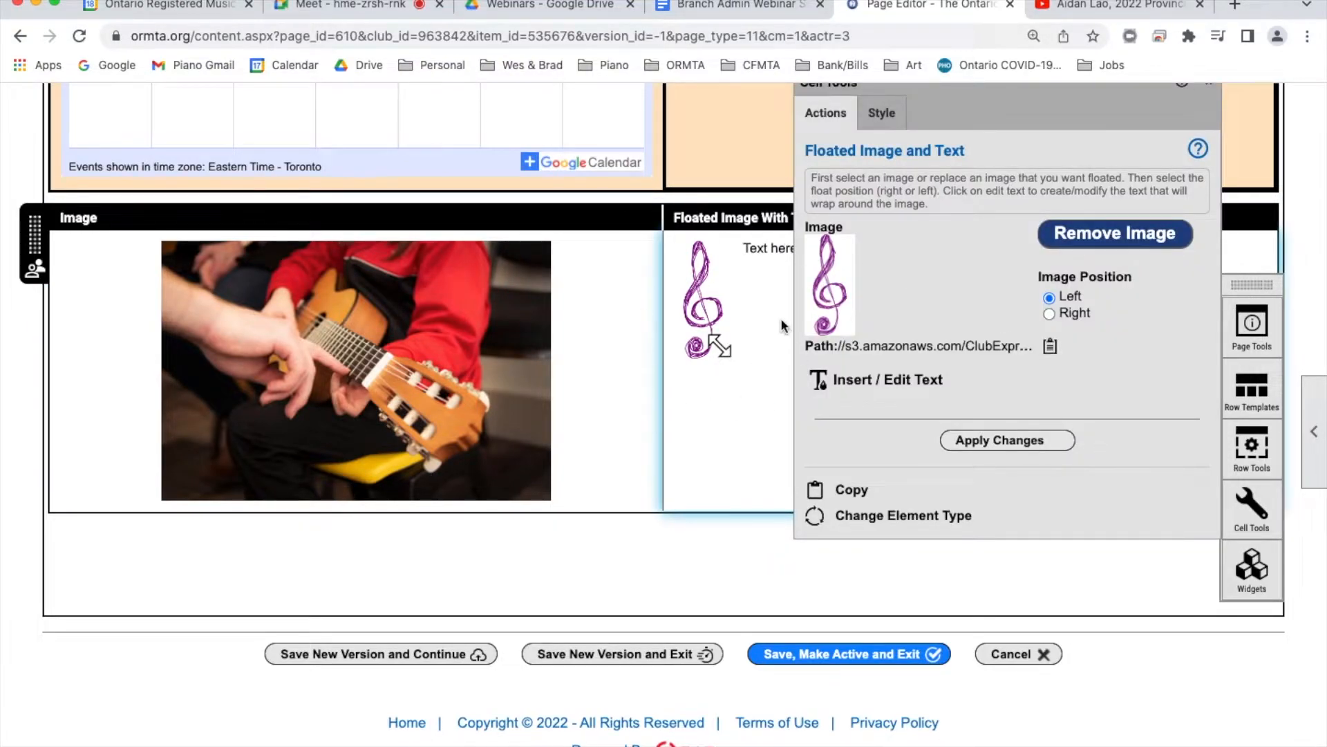
{"action": "left_click", "coordinate": [905, 389]}
{"action": "triple_click", "coordinate": [268, 229]}
{"action": "key", "text": "Right"}
{"action": "key", "text": "super+v"}
{"action": "key", "text": "super+v"}
{"action": "key", "text": "super+v"}
{"action": "key", "text": "super+v"}
{"action": "key", "text": "super+v"}
{"action": "key", "text": "super+v"}
{"action": "key", "text": "super+v"}
{"action": "key", "text": "super+v"}
{"action": "key", "text": "super+v"}
{"action": "key", "text": "super+v"}
{"action": "key", "text": "super+v"}
{"action": "key", "text": "super+v"}
{"action": "key", "text": "super+v"}
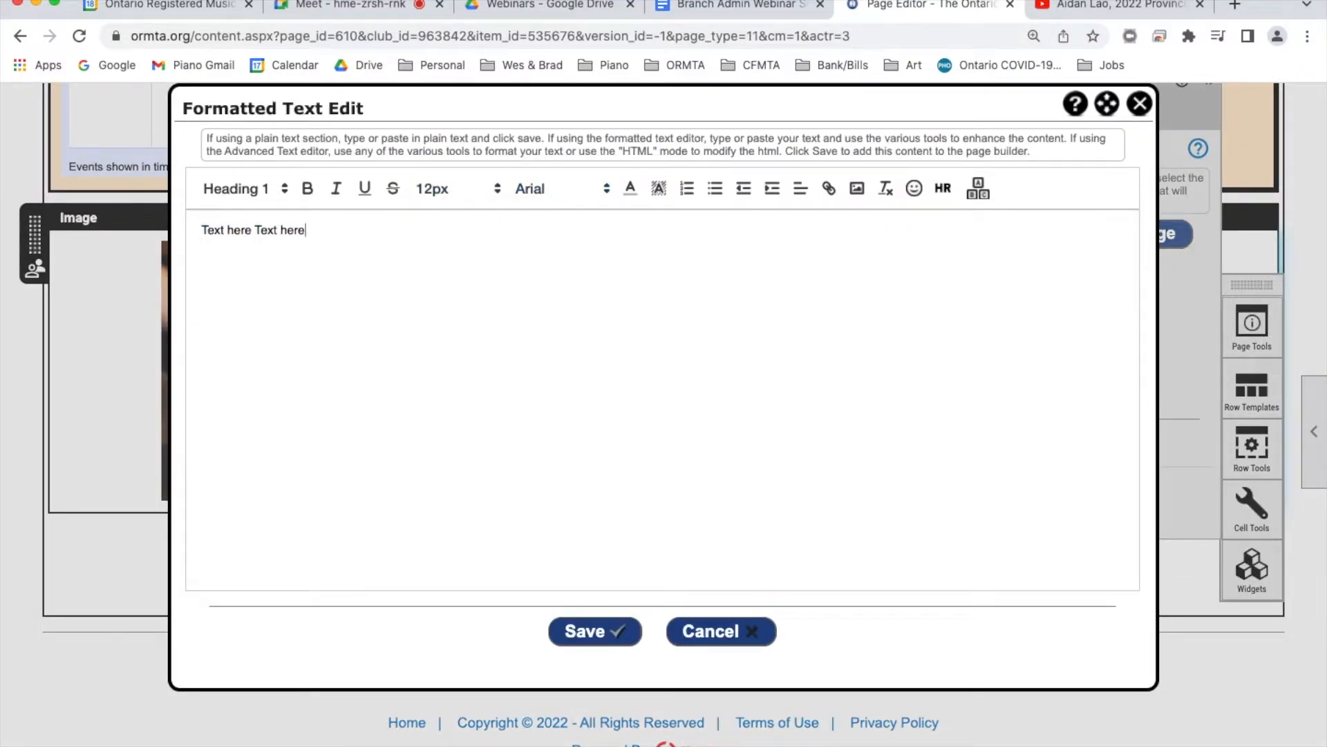
{"action": "key", "text": "super+v"}
{"action": "key", "text": "super+v"}
{"action": "key", "text": "super+v"}
{"action": "key", "text": "super+v"}
{"action": "key", "text": "super+v"}
{"action": "key", "text": "super+v"}
{"action": "key", "text": "super+v"}
{"action": "key", "text": "super+v"}
{"action": "key", "text": "super+v"}
{"action": "key", "text": "super+v"}
{"action": "key", "text": "super+v"}
{"action": "key", "text": "super+v"}
{"action": "key", "text": "super+v"}
{"action": "key", "text": "super+v"}
{"action": "key", "text": "super+v"}
{"action": "key", "text": "super+v"}
{"action": "key", "text": "super+v"}
{"action": "key", "text": "super+v"}
{"action": "key", "text": "super+v"}
{"action": "key", "text": "super+v"}
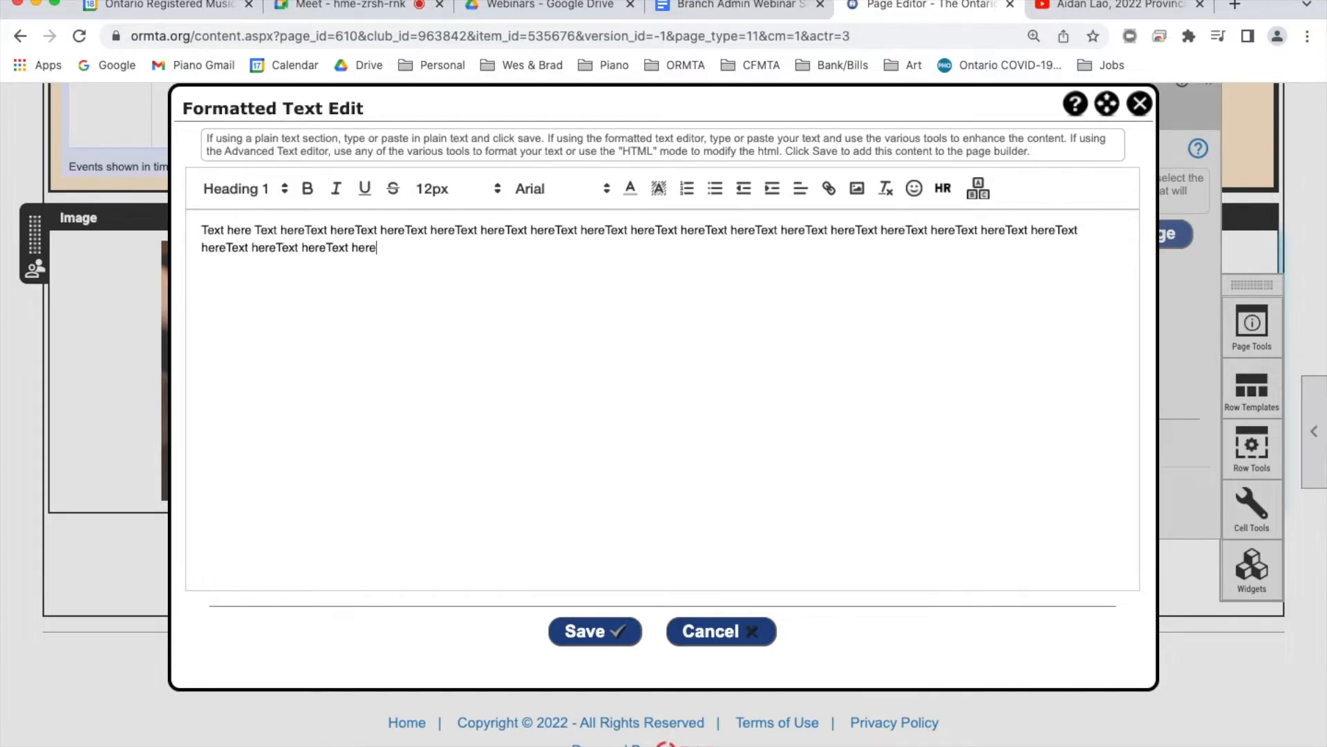
{"action": "key", "text": "super+v"}
{"action": "key", "text": "super+v"}
{"action": "key", "text": "super+v"}
{"action": "key", "text": "super+v"}
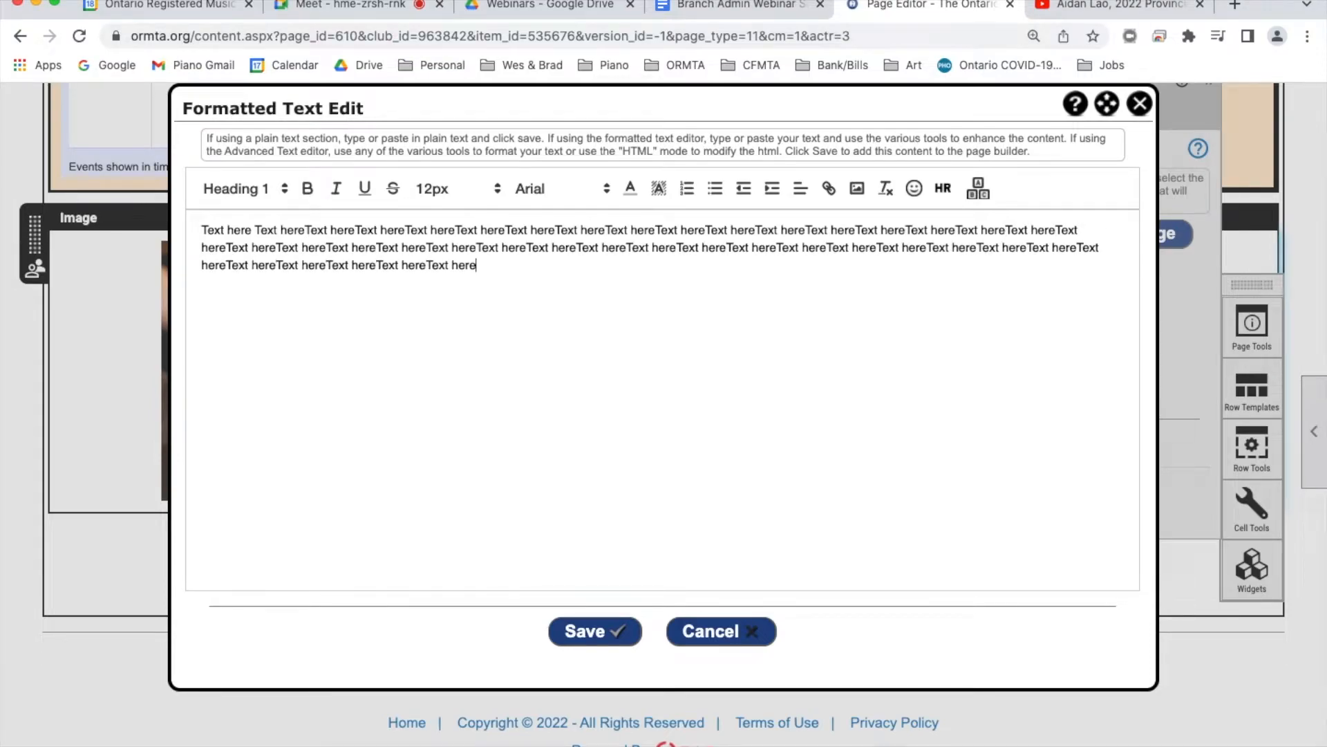
{"action": "left_click", "coordinate": [589, 630]}
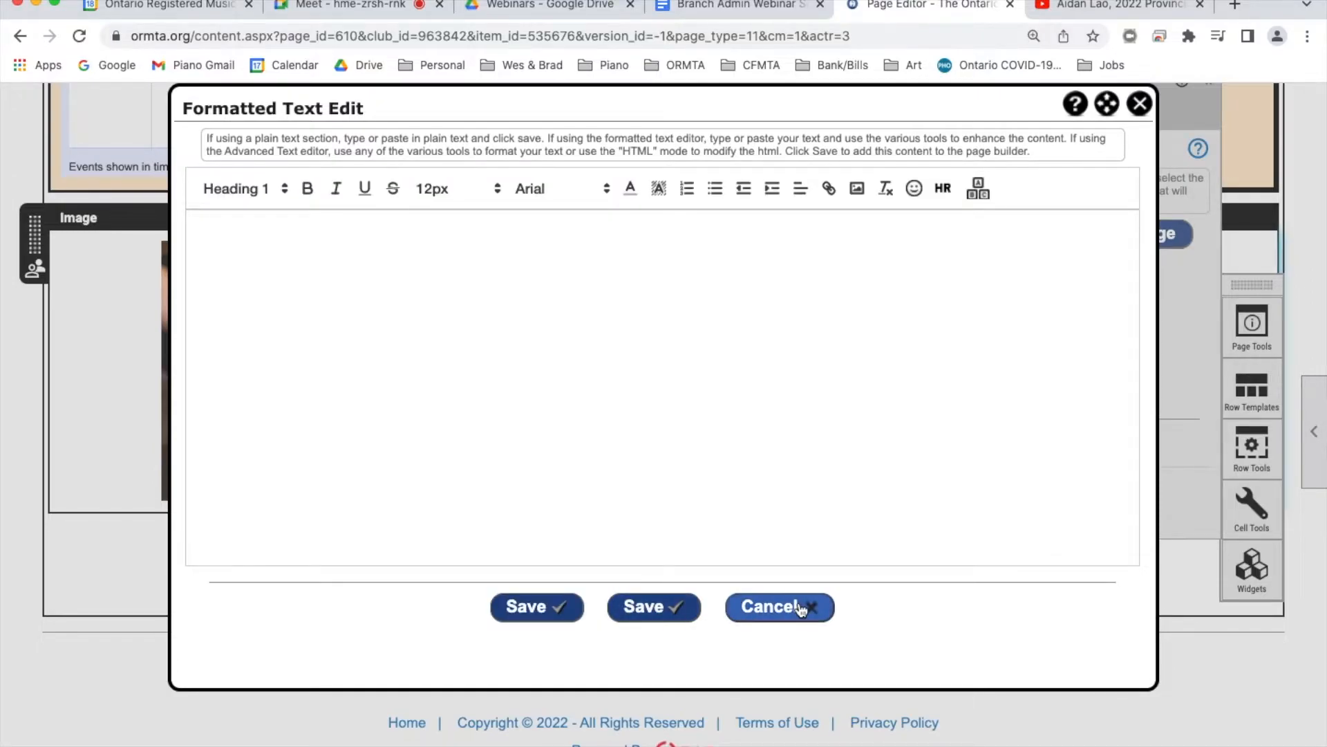
{"action": "left_click", "coordinate": [666, 617]}
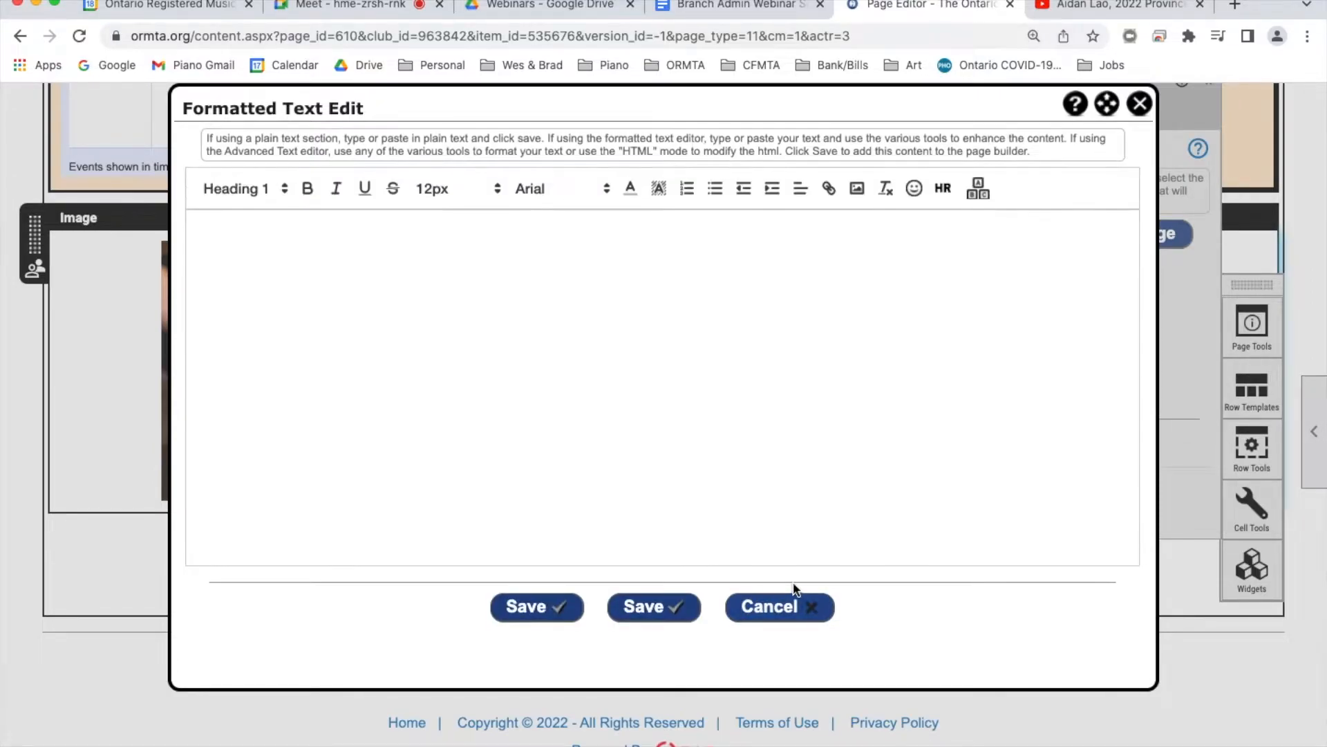
{"action": "left_click", "coordinate": [812, 606]}
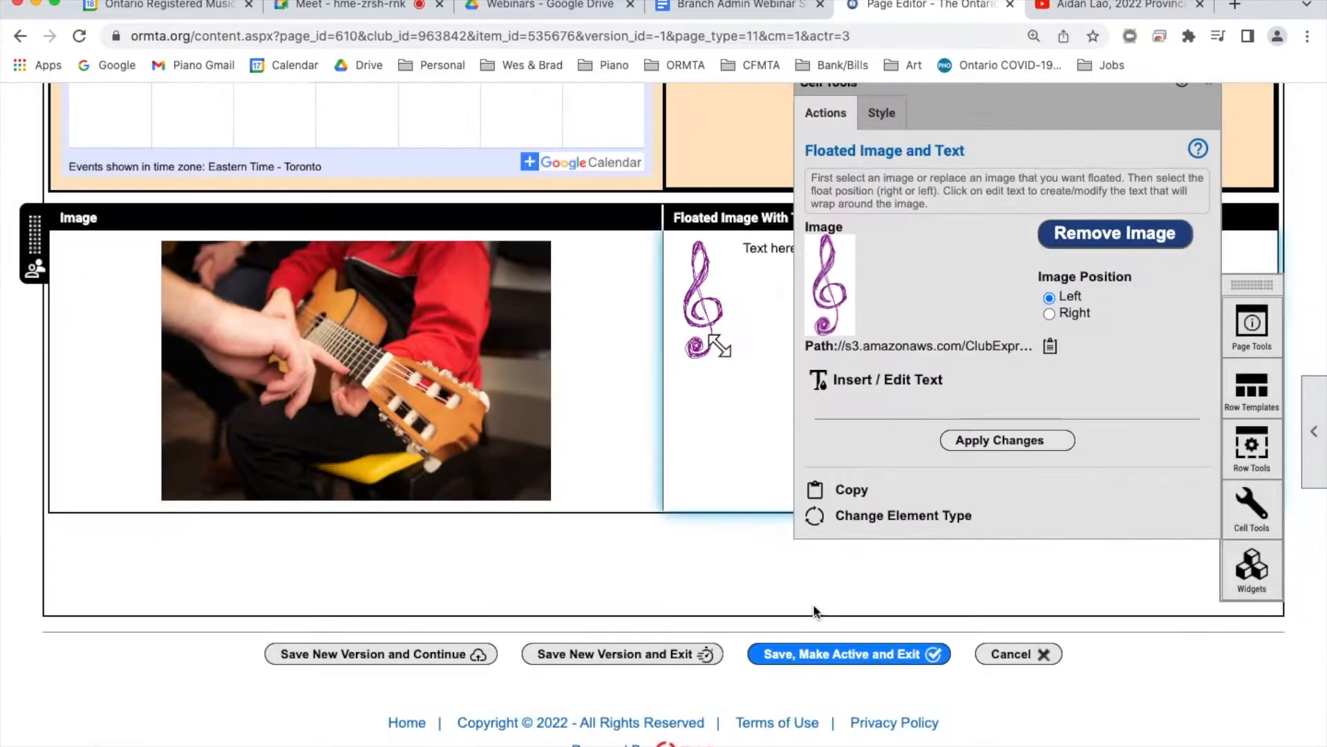
{"action": "left_click", "coordinate": [1040, 442]}
Reduce the enlarged treble clef to a tiny graphic beside the paragraph and close the cell tools
{"action": "scroll", "coordinate": [1142, 639], "scroll_direction": "down", "scroll_amount": 6}
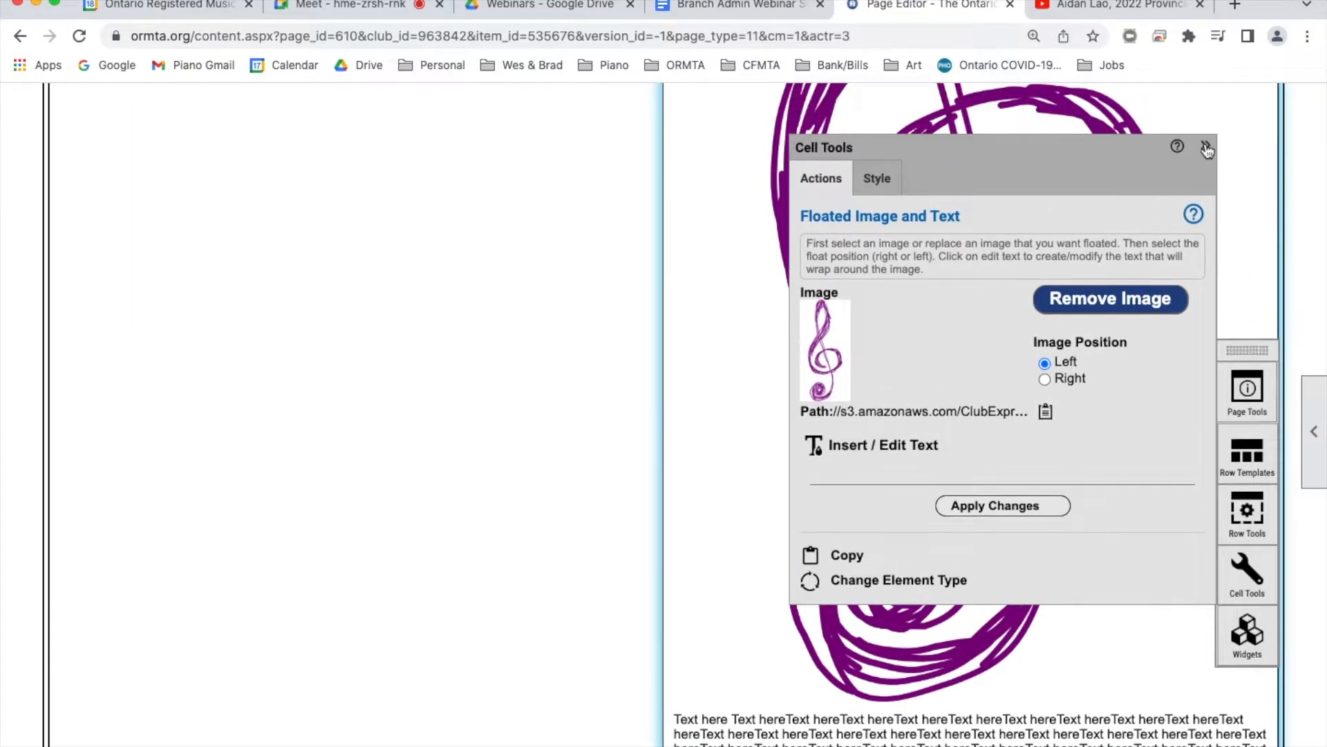
{"action": "left_click", "coordinate": [1207, 149]}
{"action": "left_click", "coordinate": [1169, 541]}
{"action": "left_click_drag", "start_coordinate": [1258, 693], "coordinate": [753, 286]}
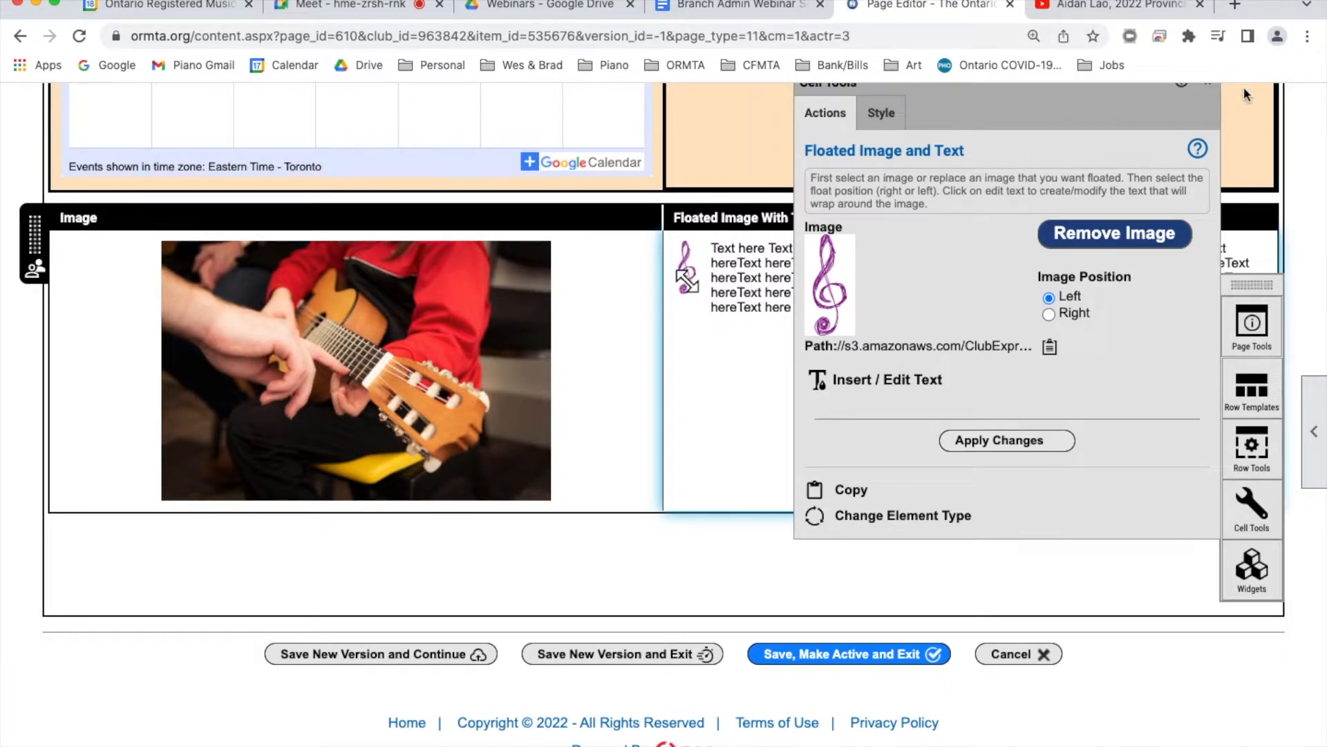
{"action": "scroll", "coordinate": [1202, 121], "scroll_direction": "up", "scroll_amount": 2}
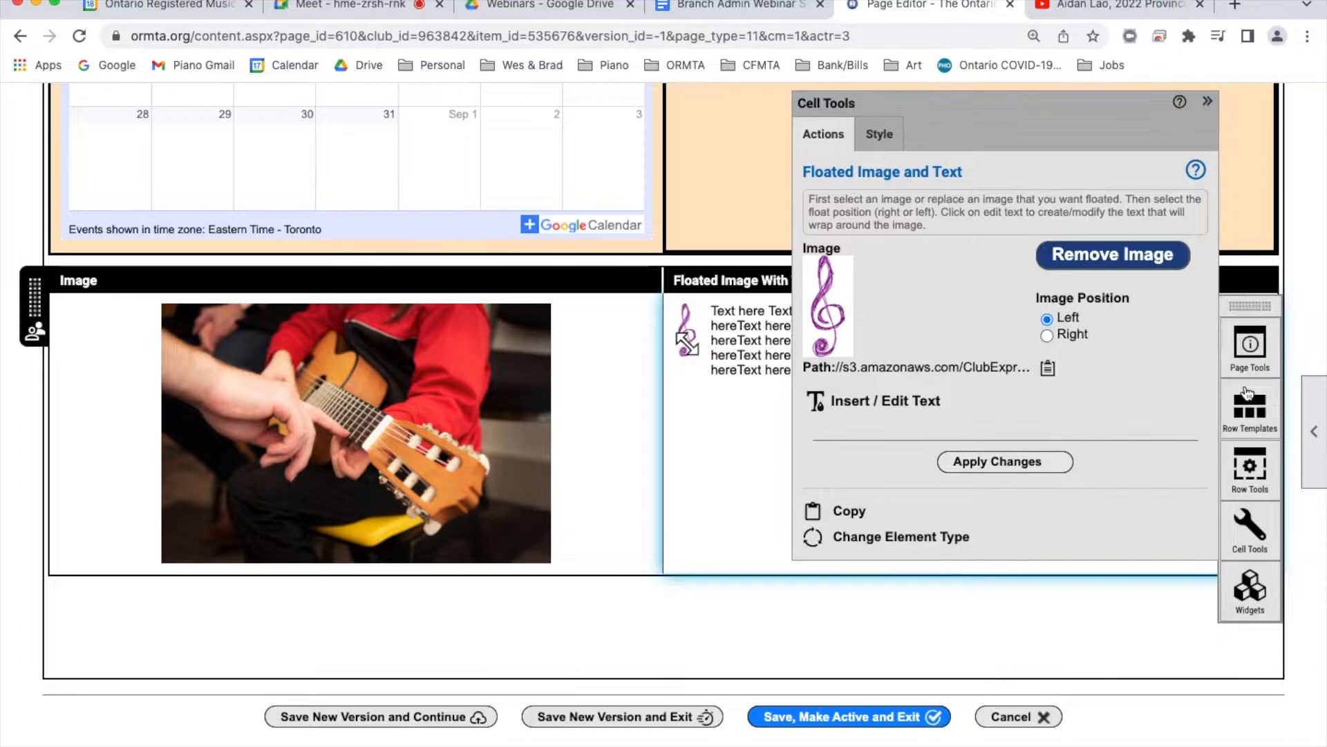
{"action": "left_click", "coordinate": [1208, 177]}
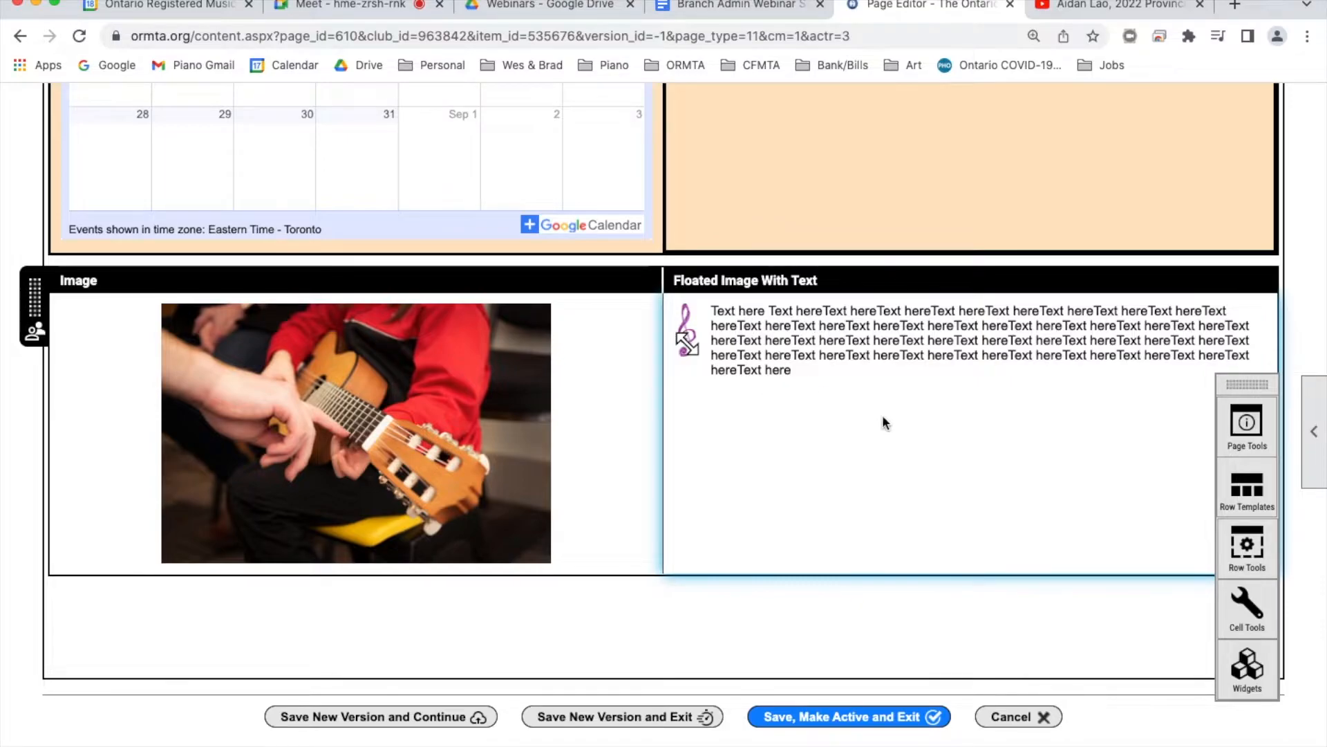
Delete the whole row containing the events calendar and the Newmarket Events button
{"action": "left_click", "coordinate": [1248, 488]}
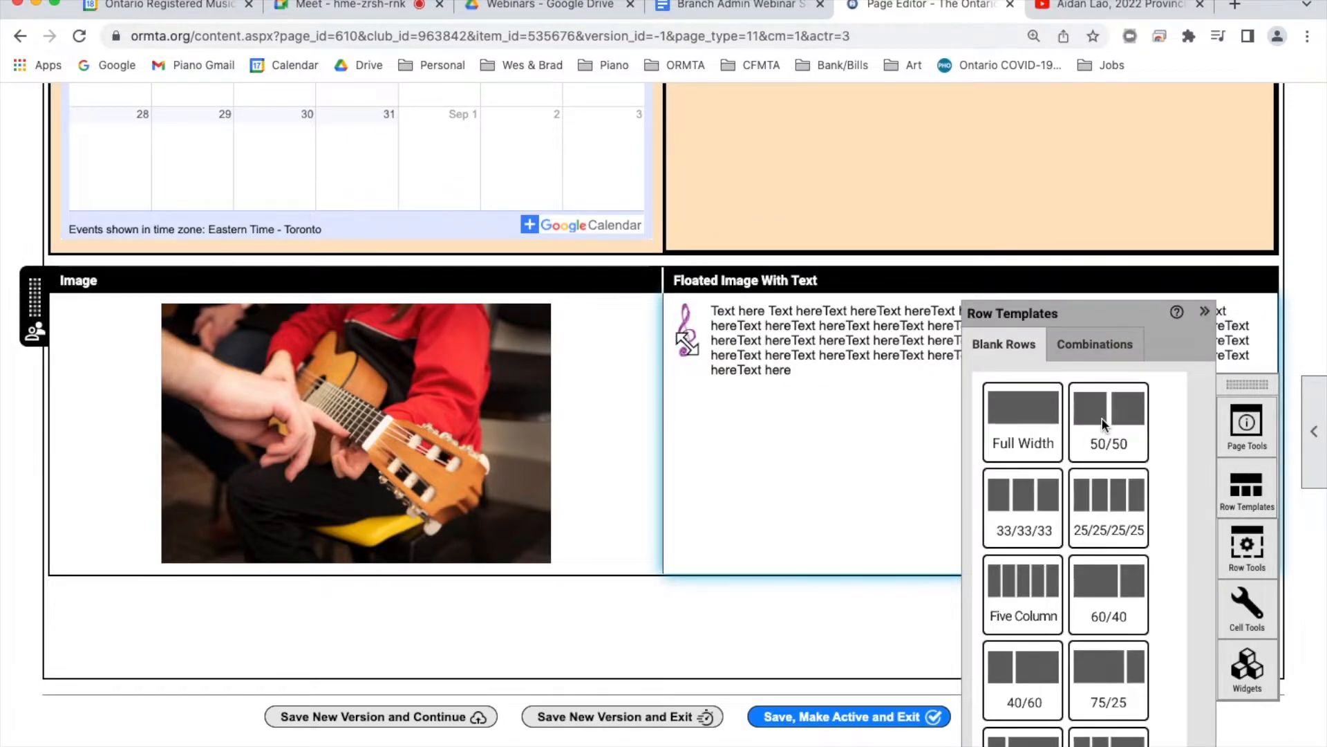
{"action": "scroll", "coordinate": [803, 492], "scroll_direction": "up", "scroll_amount": 10}
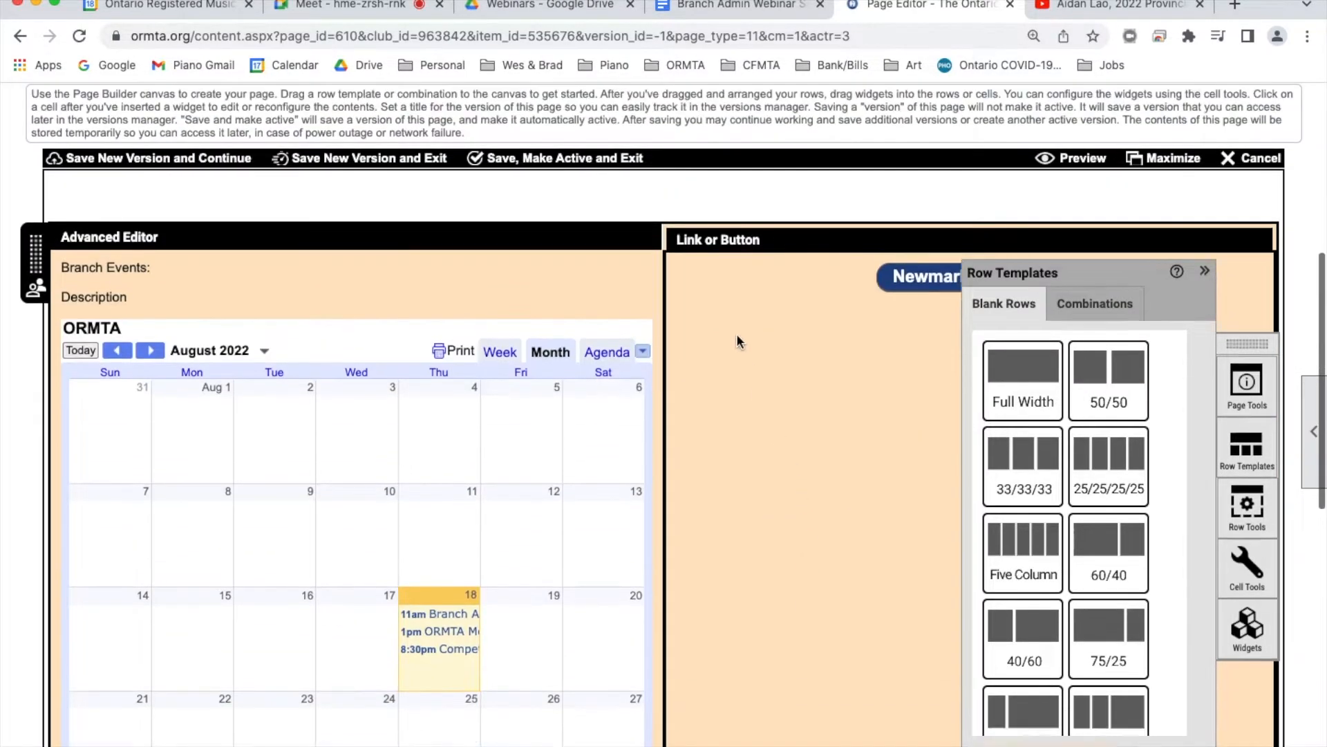
{"action": "left_click", "coordinate": [746, 365]}
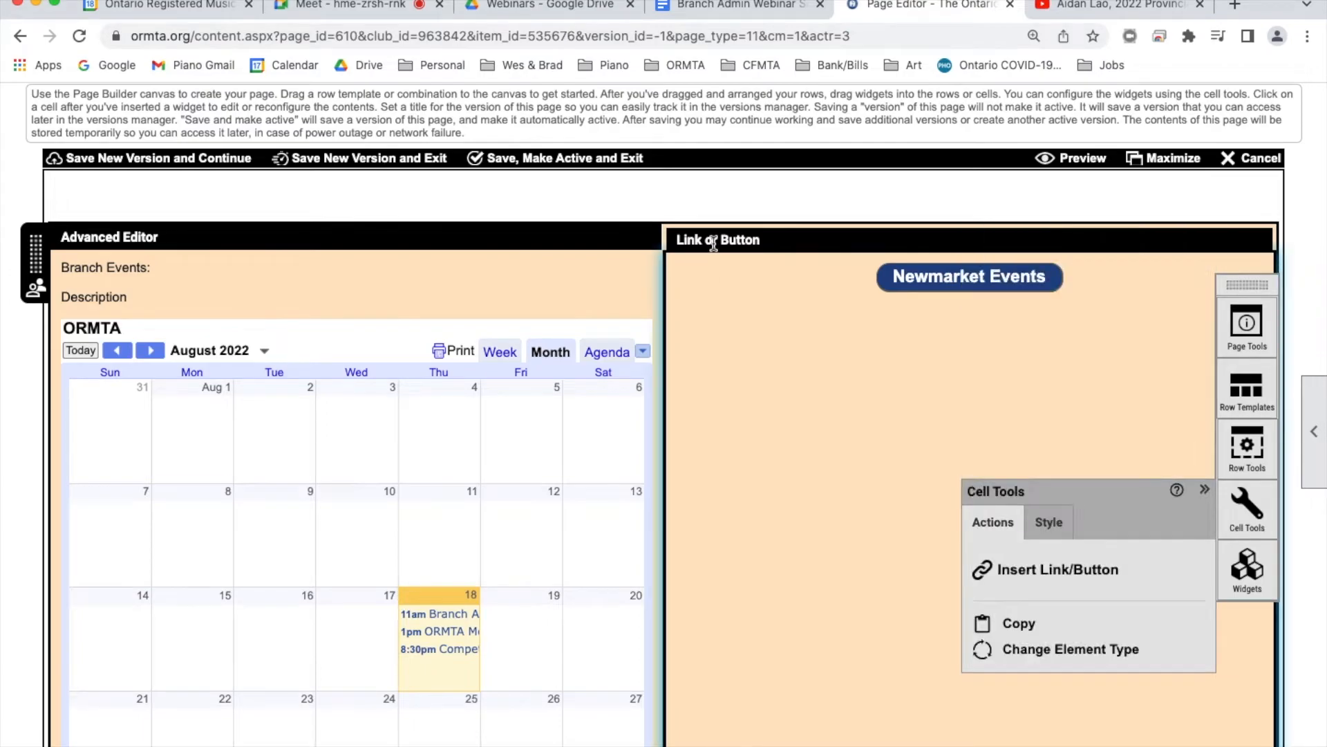
{"action": "left_click", "coordinate": [593, 235]}
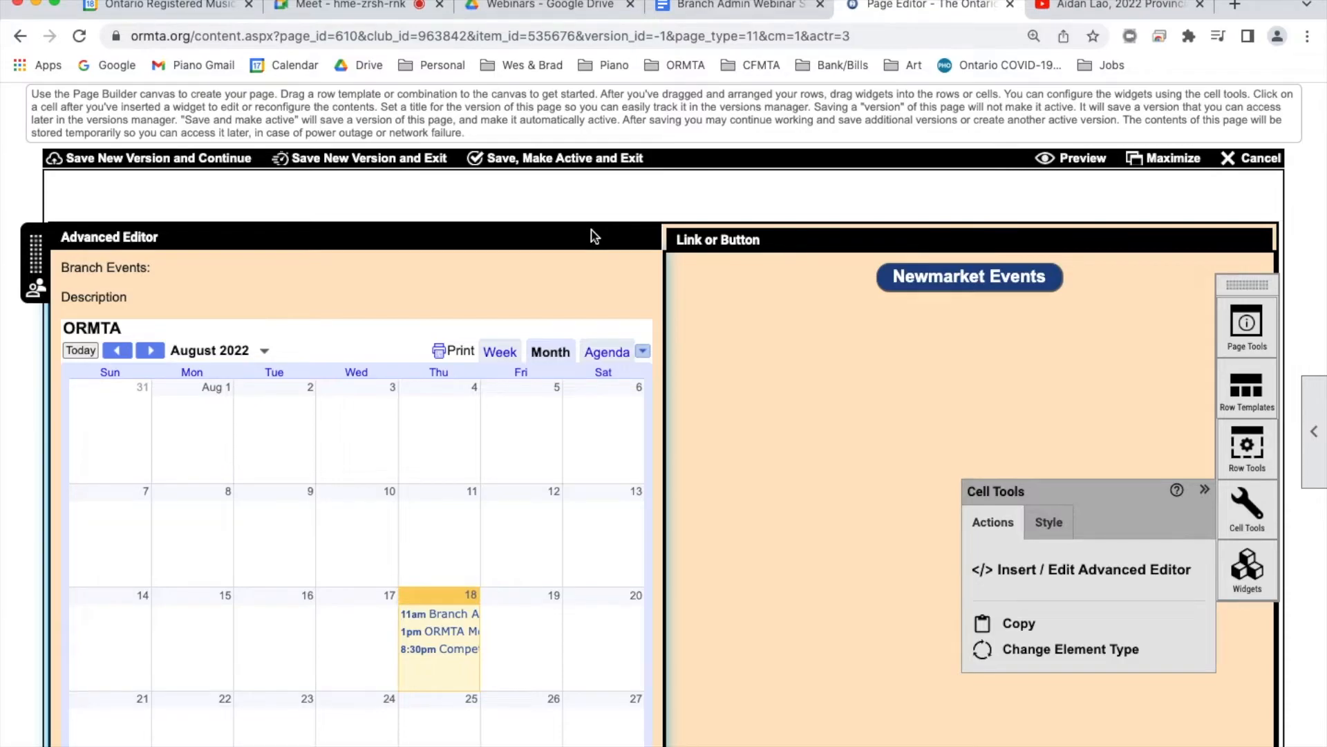
{"action": "left_click", "coordinate": [592, 235]}
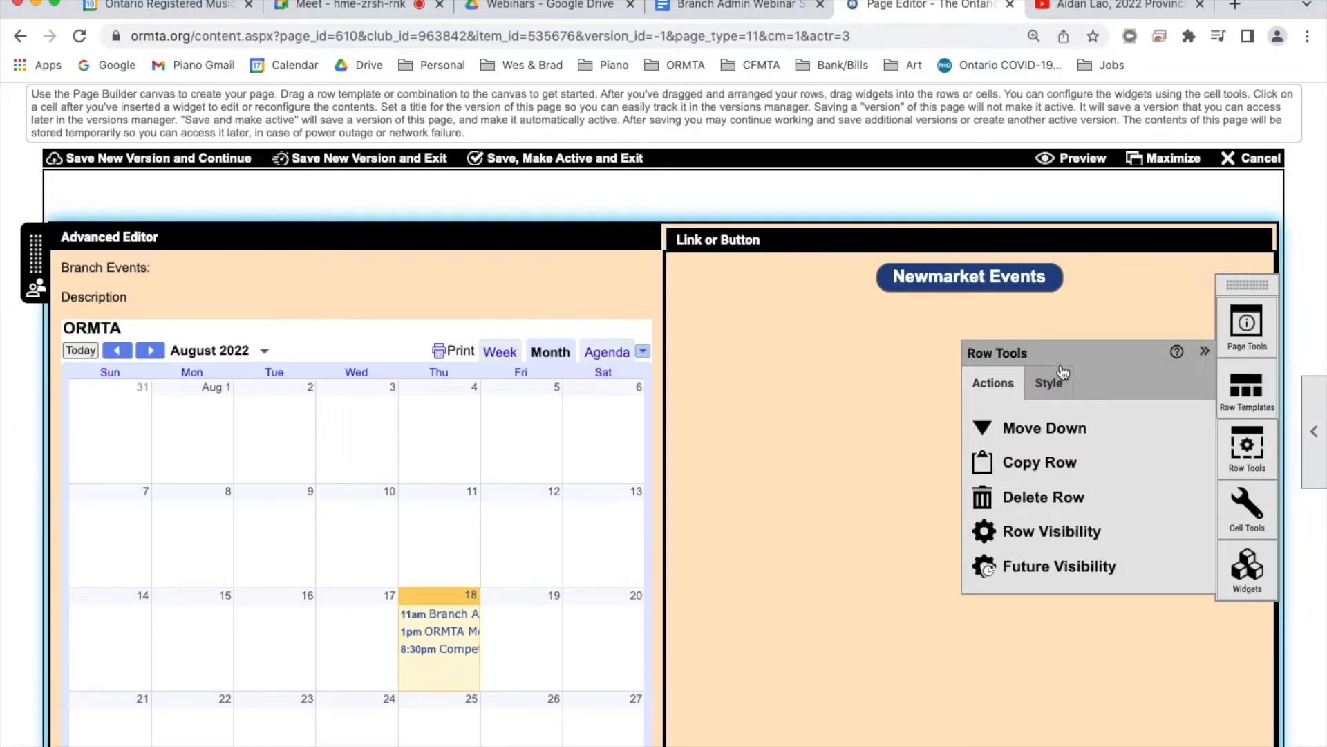
{"action": "left_click", "coordinate": [1033, 499]}
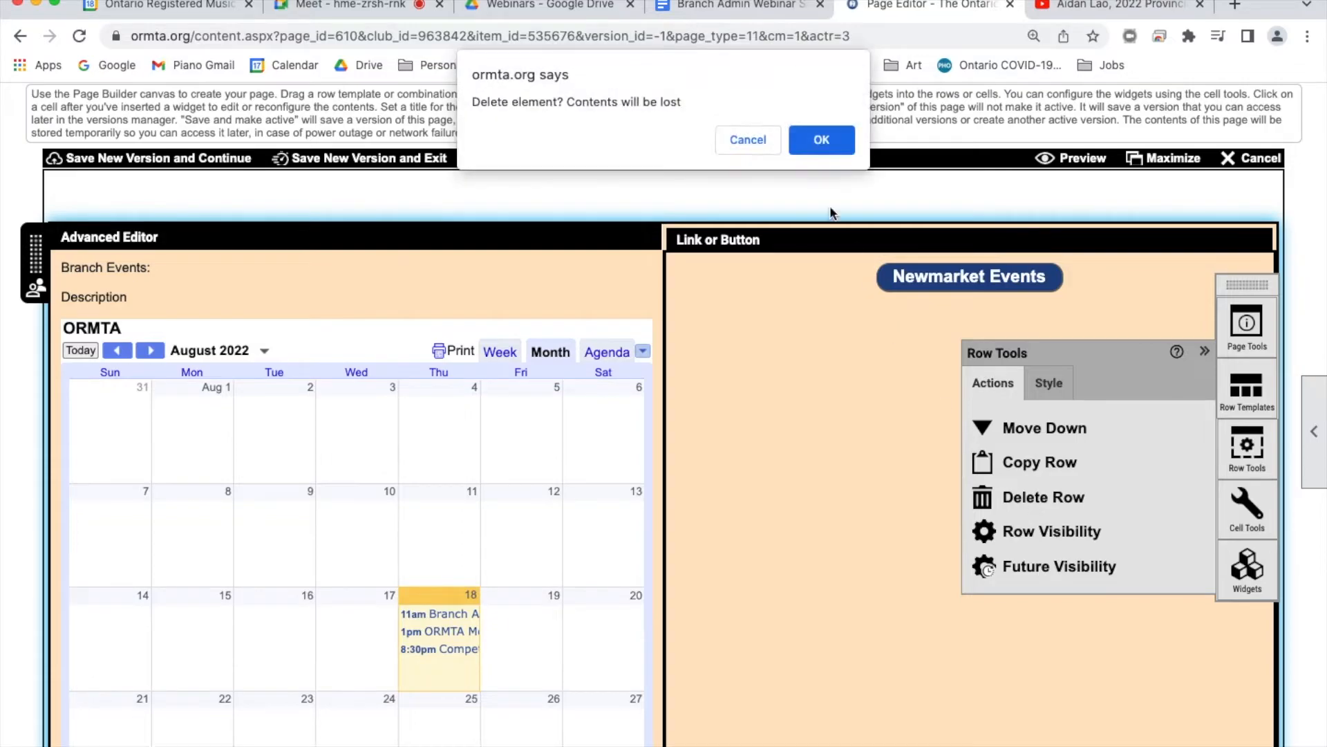
{"action": "left_click", "coordinate": [821, 140]}
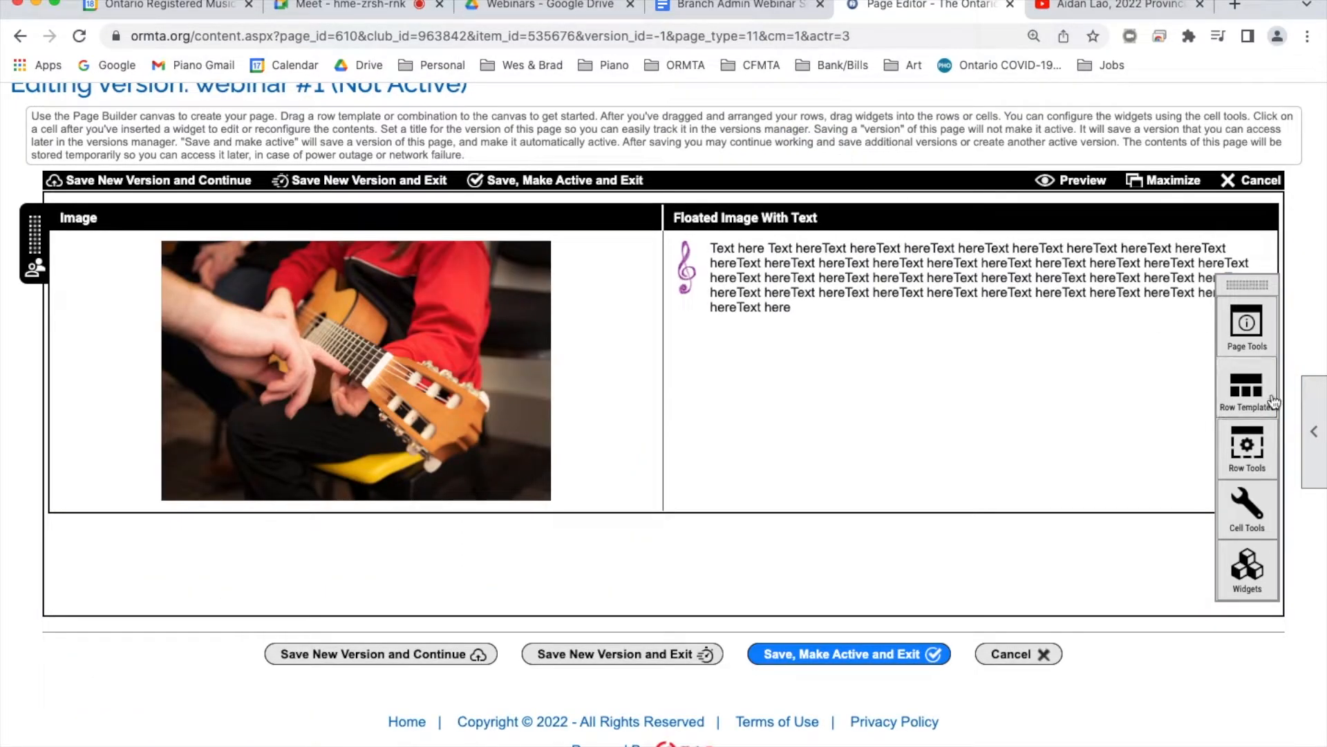
Add a blank 50/50 row above the image row and place a Text Over Background widget in its first cell
{"action": "left_click", "coordinate": [1245, 389]}
{"action": "left_click_drag", "start_coordinate": [1100, 420], "coordinate": [263, 559]}
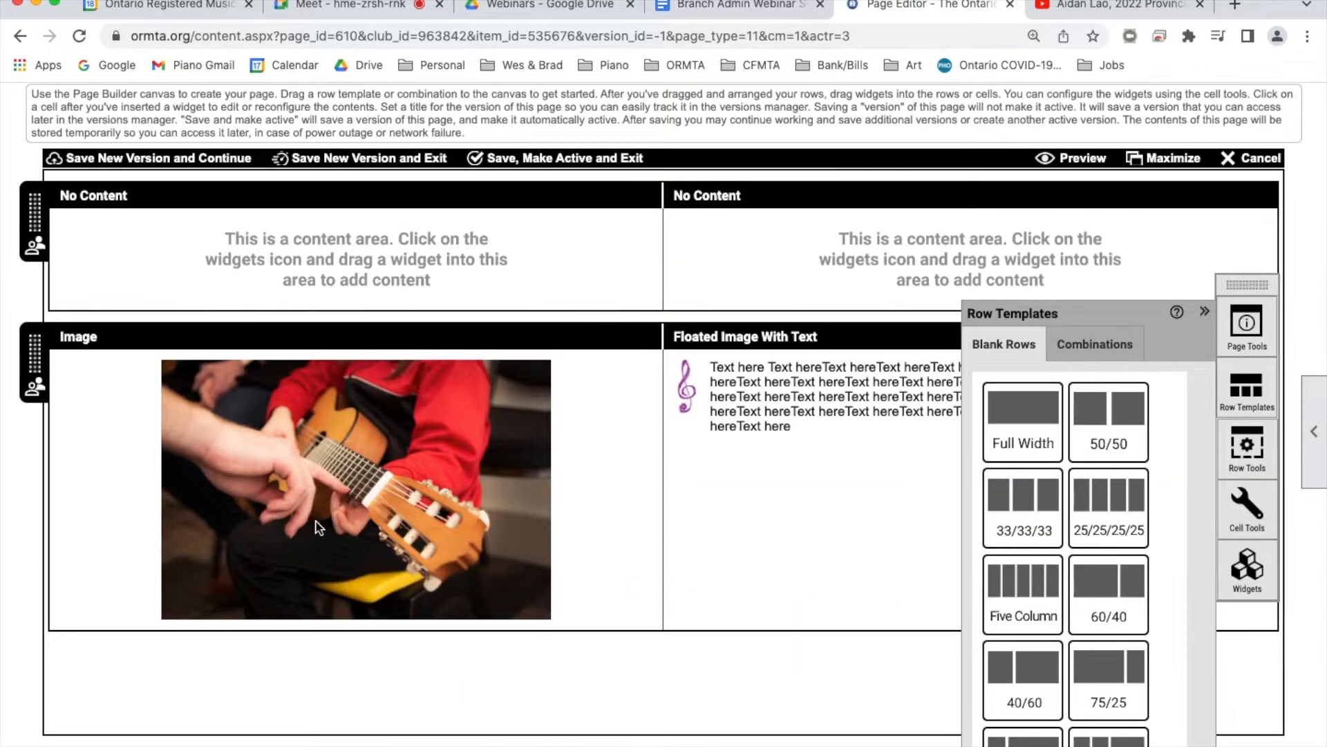
{"action": "left_click", "coordinate": [505, 268]}
{"action": "left_click", "coordinate": [504, 267]}
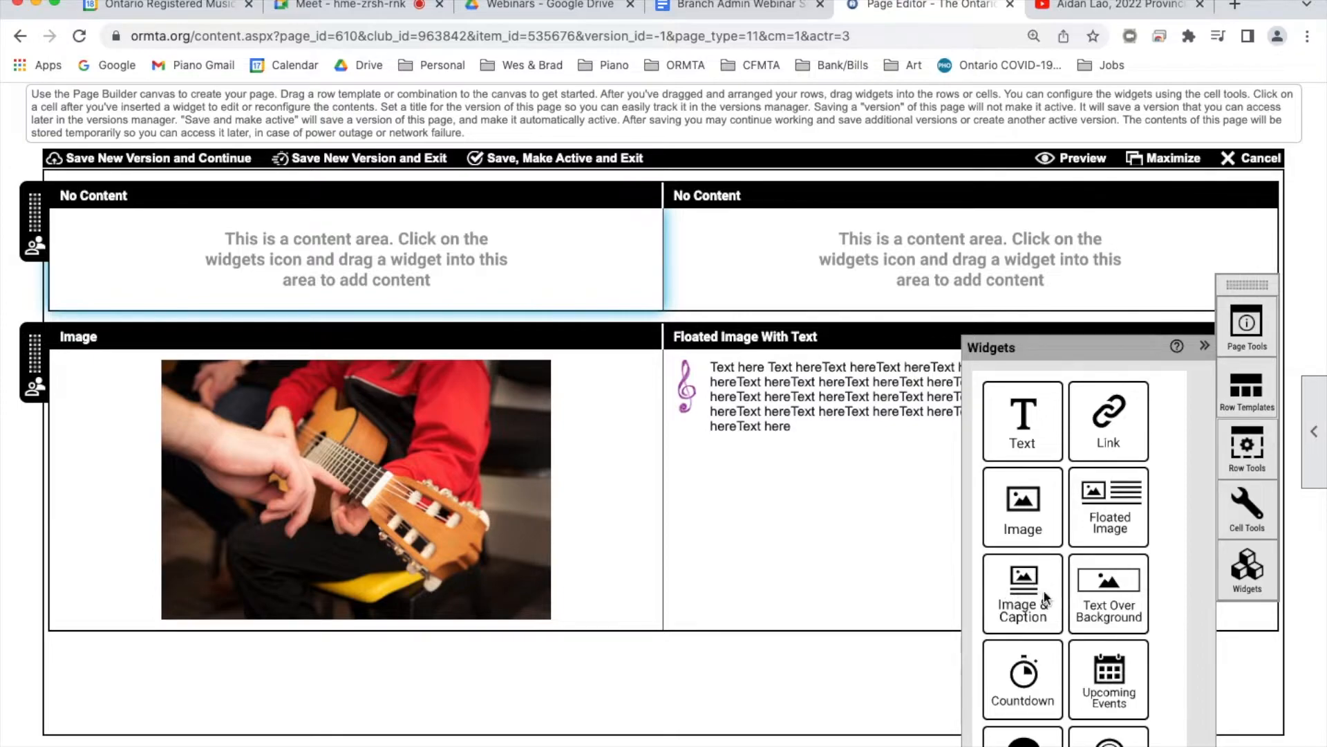
{"action": "left_click_drag", "start_coordinate": [1123, 596], "coordinate": [578, 267]}
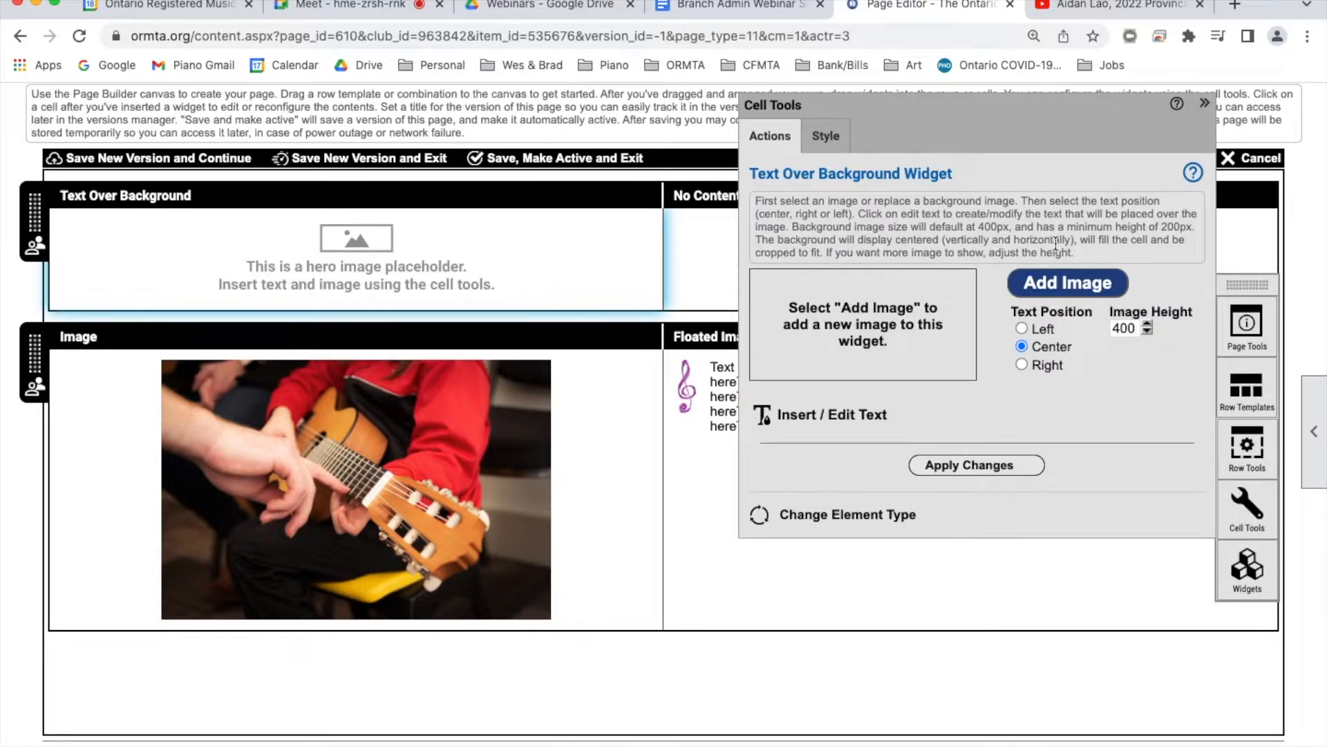
Insert B_W_Notes.jpg as the background image of the Text Over Background widget and apply the changes
{"action": "left_click", "coordinate": [1065, 282]}
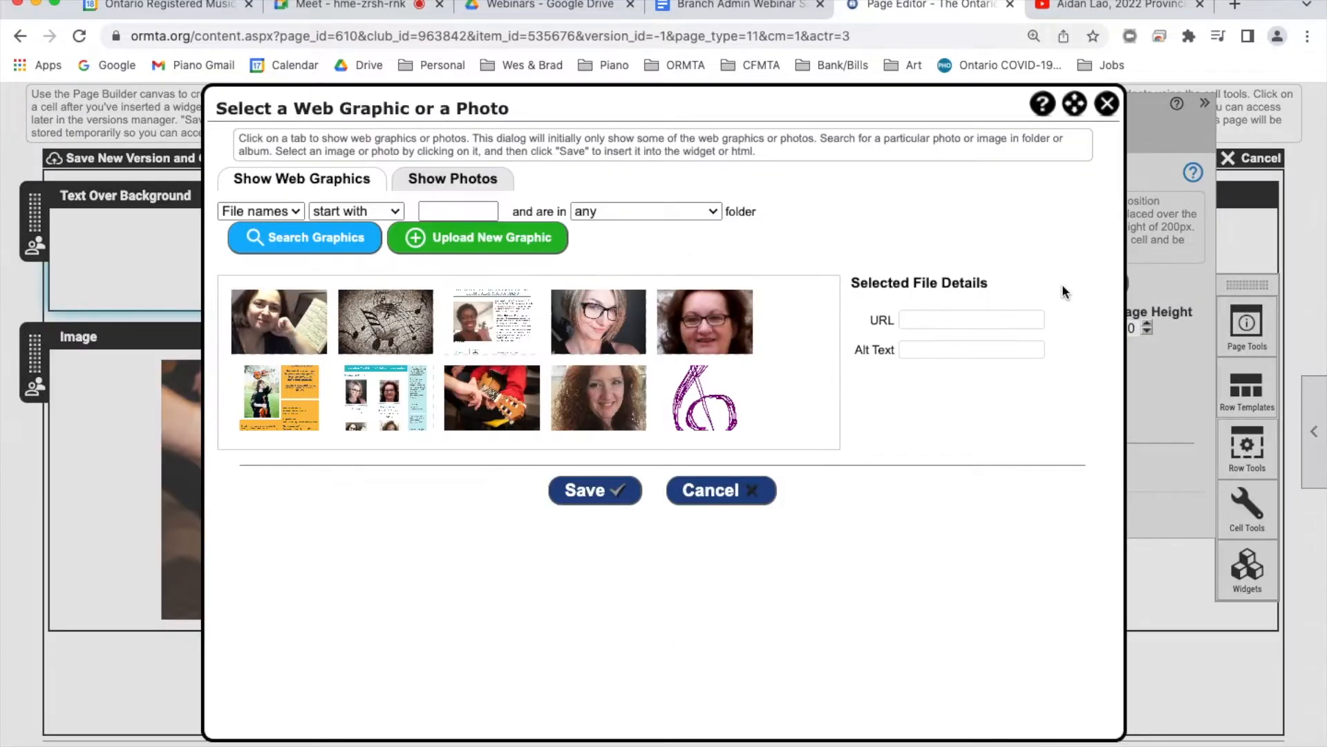
{"action": "left_click", "coordinate": [409, 314]}
{"action": "left_click", "coordinate": [635, 493]}
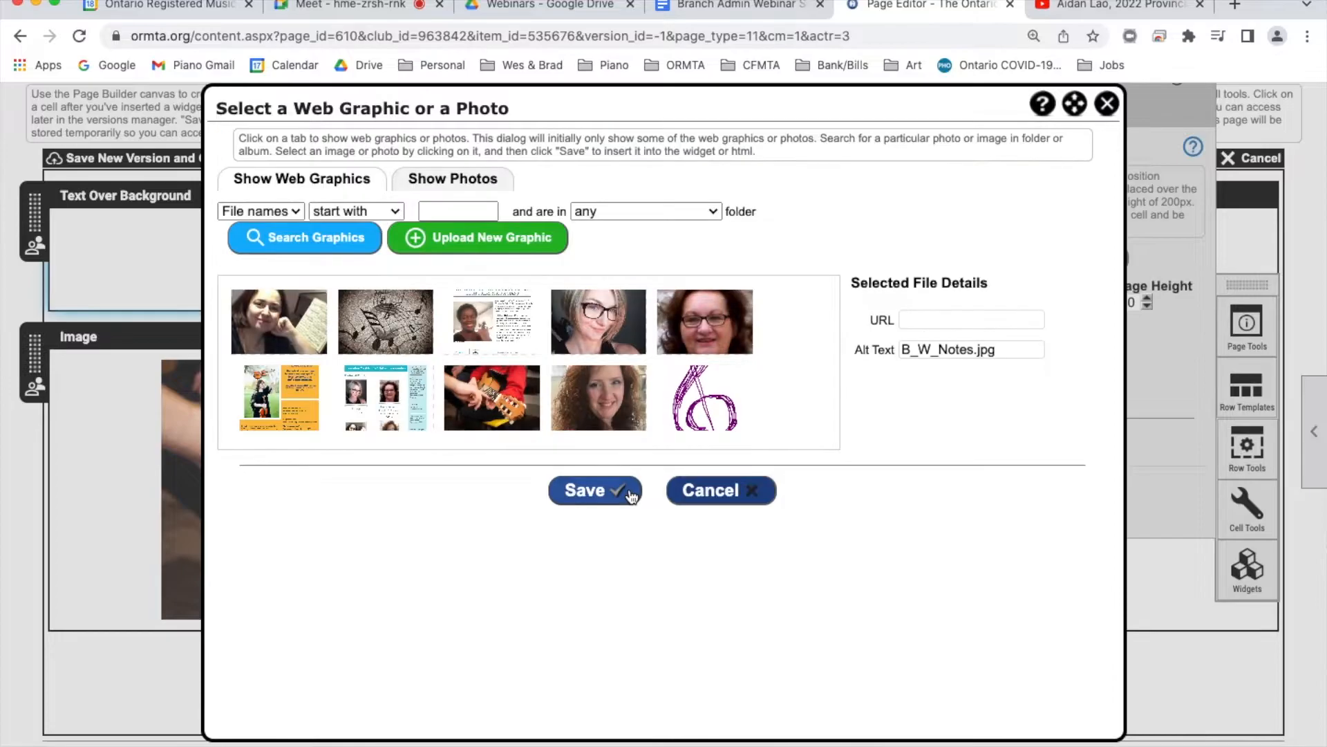
{"action": "left_click", "coordinate": [731, 495]}
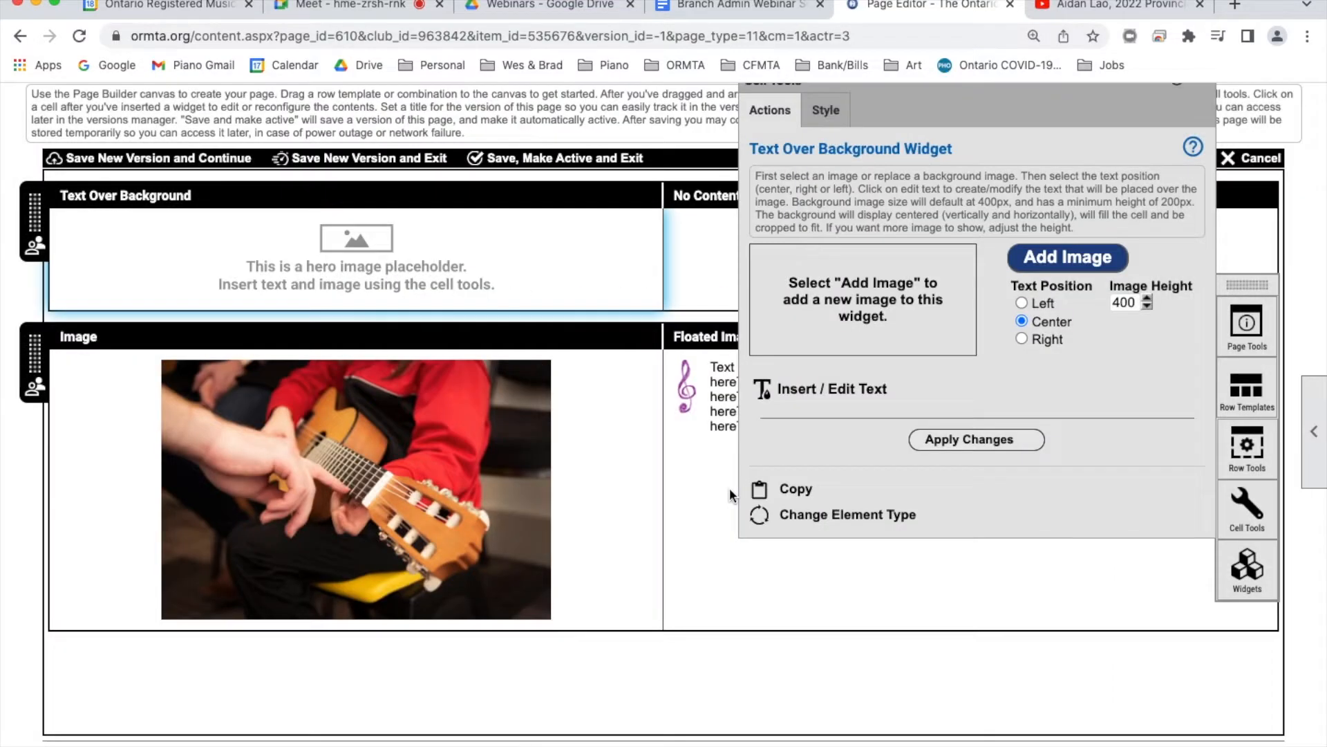
{"action": "left_click", "coordinate": [978, 443]}
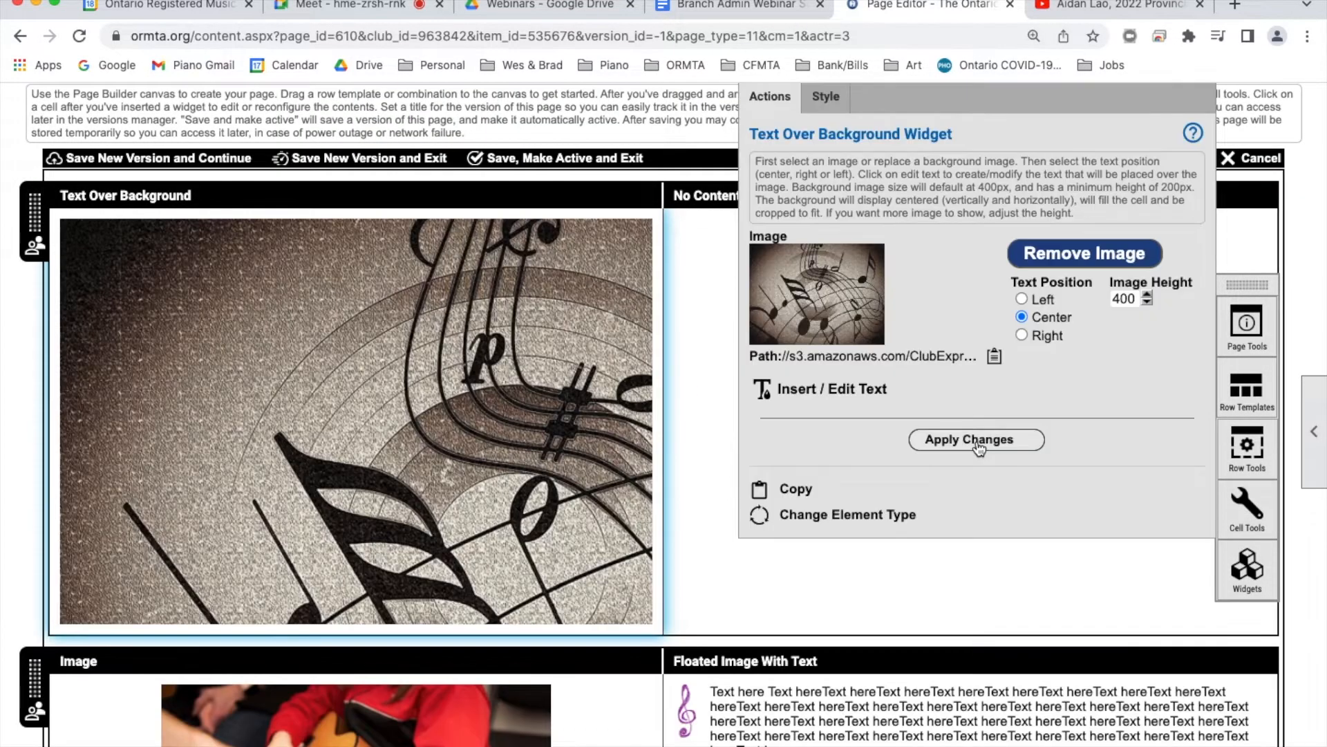
Enter "Notes" as the text over the background image, centered and sized 28px
{"action": "left_click", "coordinate": [853, 387]}
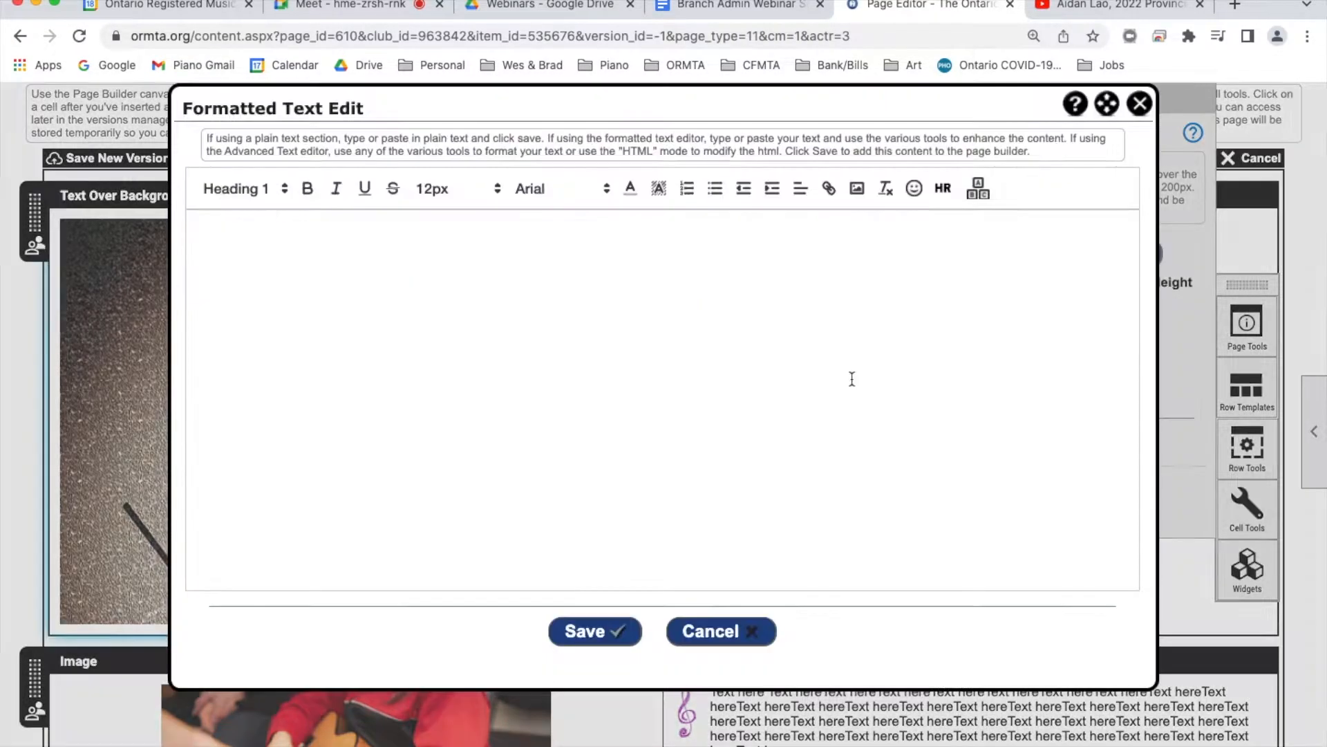
{"action": "type", "text": "Notes"}
{"action": "key", "text": "super+a"}
{"action": "left_click", "coordinate": [800, 194]}
{"action": "left_click", "coordinate": [799, 245]}
{"action": "left_click", "coordinate": [470, 205]}
{"action": "left_click", "coordinate": [436, 413]}
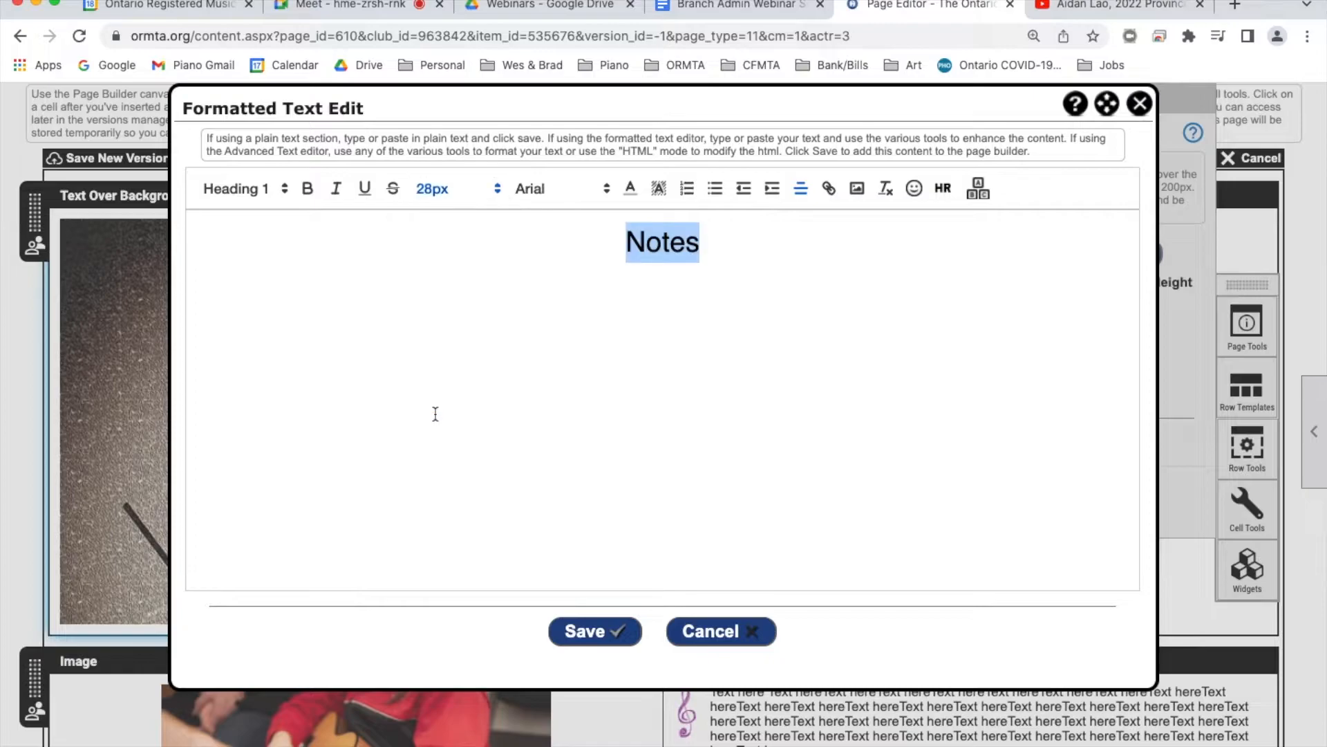
Colour the "Notes" heading white, save the text and apply the changes to the Text Over Background widget
{"action": "left_click", "coordinate": [629, 190]}
{"action": "left_click", "coordinate": [630, 236]}
{"action": "left_click", "coordinate": [751, 233]}
{"action": "left_click", "coordinate": [619, 632]}
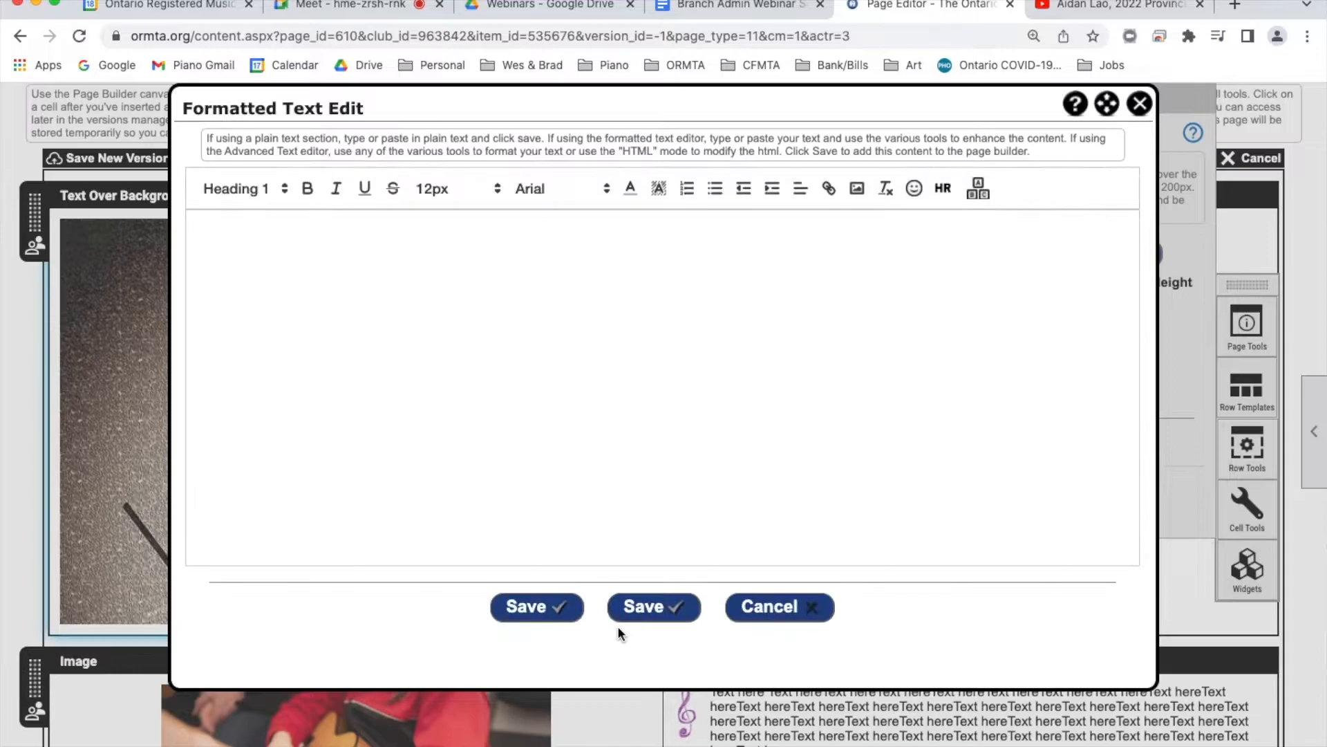
{"action": "left_click", "coordinate": [795, 612]}
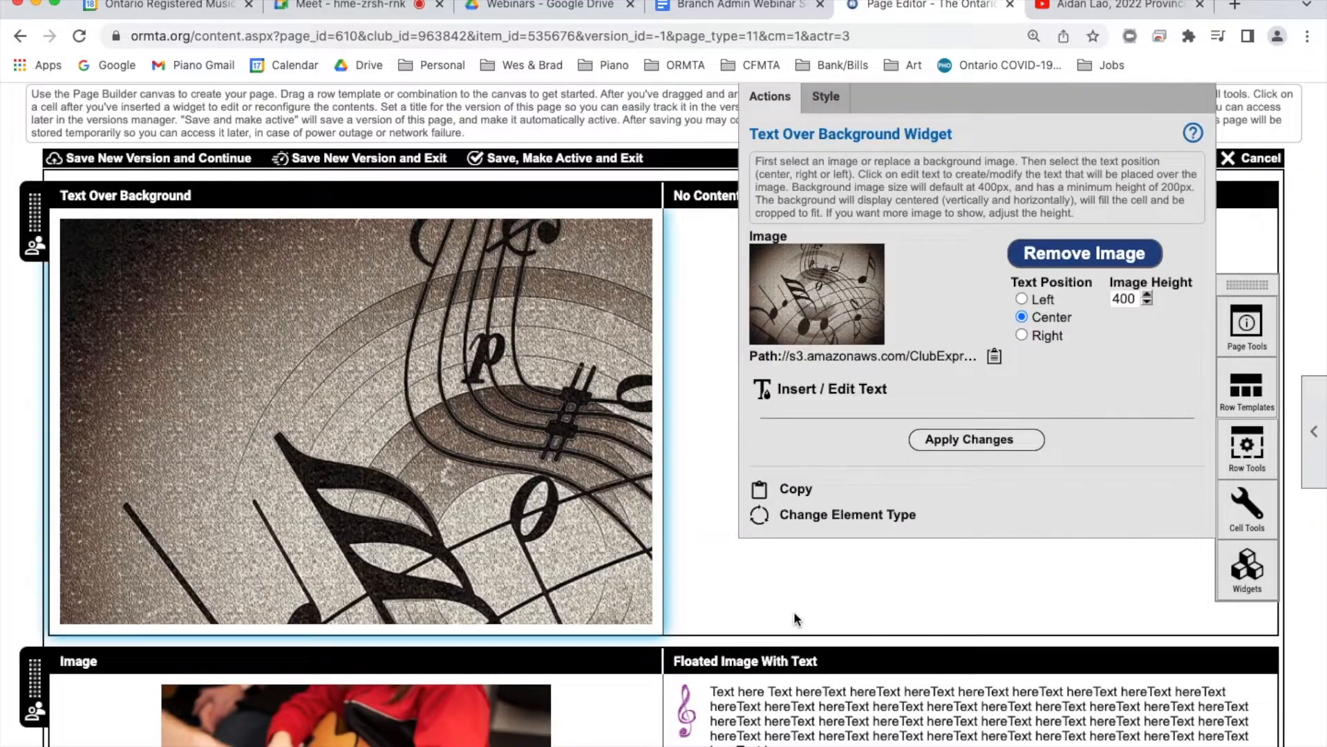
{"action": "left_click", "coordinate": [975, 436]}
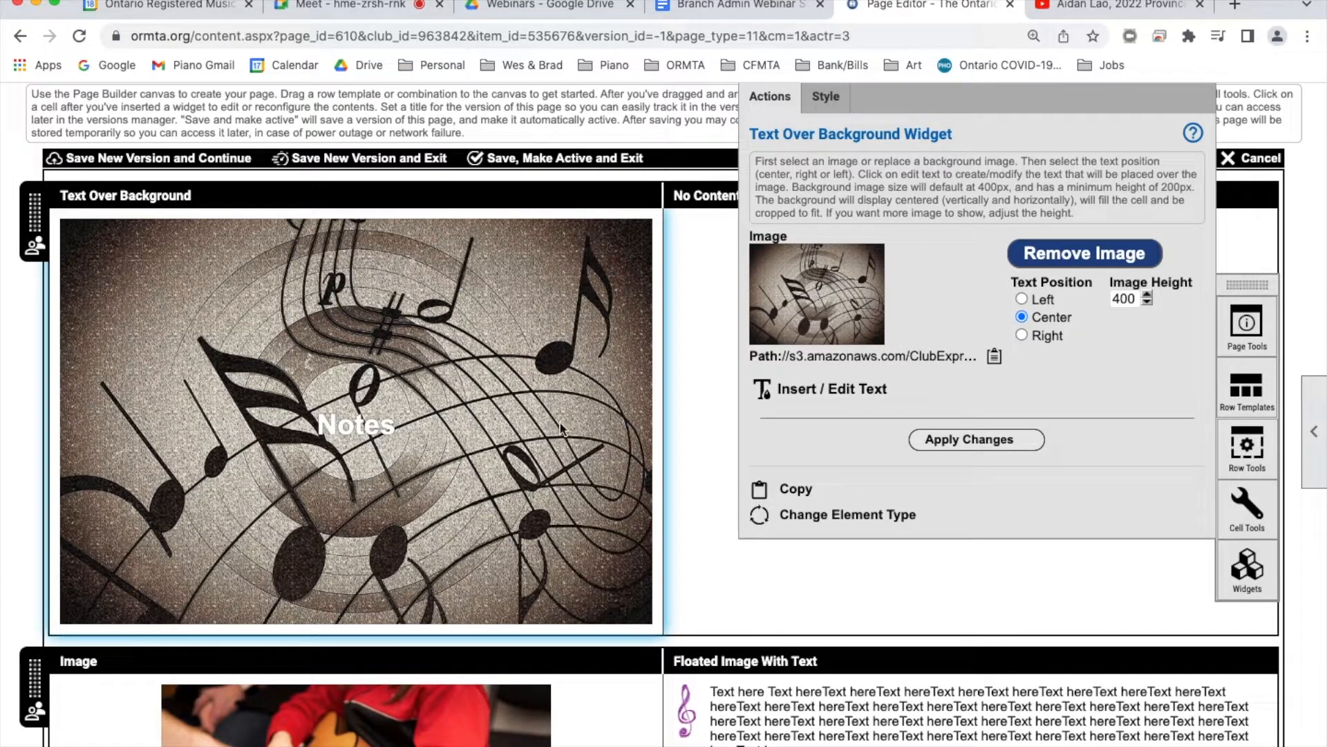
Add a Countdown widget to the empty cell beside the Text Over Background cell and title it "Recital"
{"action": "scroll", "coordinate": [1200, 275], "scroll_direction": "up", "scroll_amount": 1}
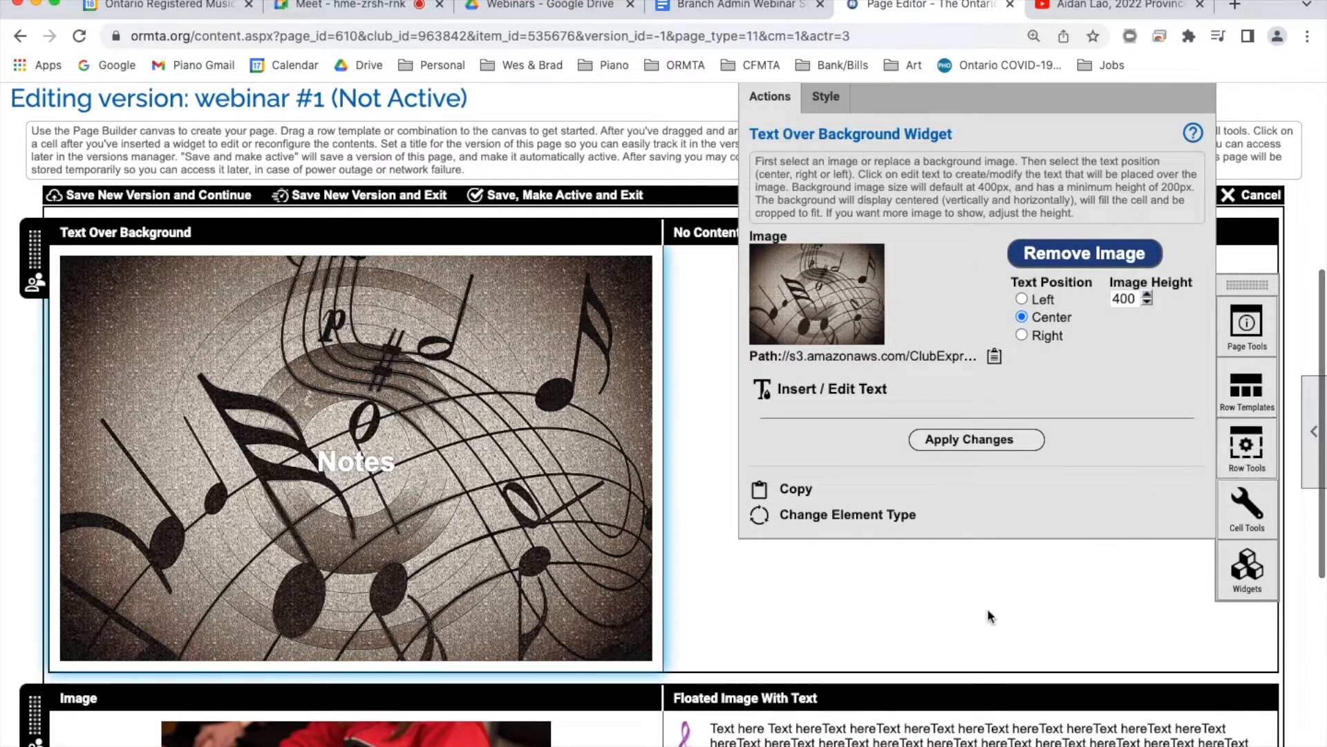
{"action": "left_click", "coordinate": [979, 611]}
{"action": "scroll", "coordinate": [1021, 529], "scroll_direction": "down", "scroll_amount": 3}
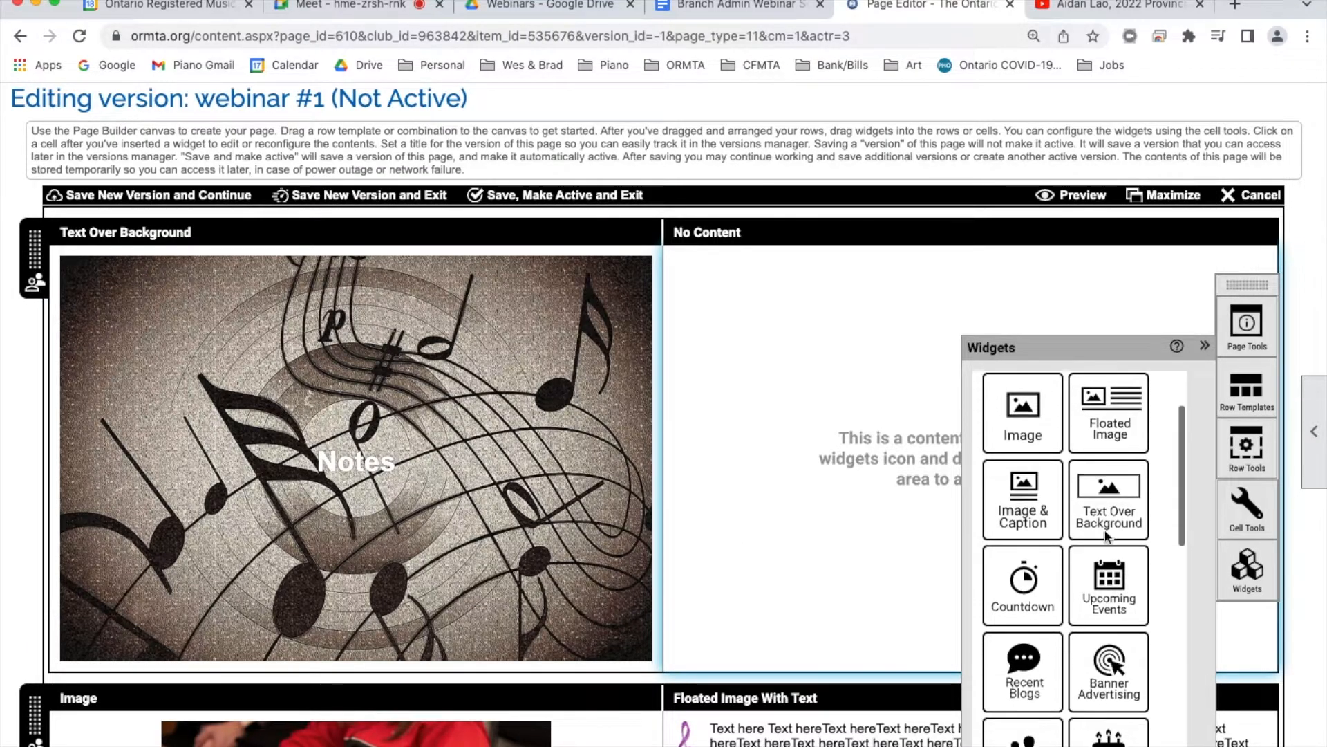
{"action": "left_click_drag", "start_coordinate": [1022, 529], "coordinate": [792, 440]}
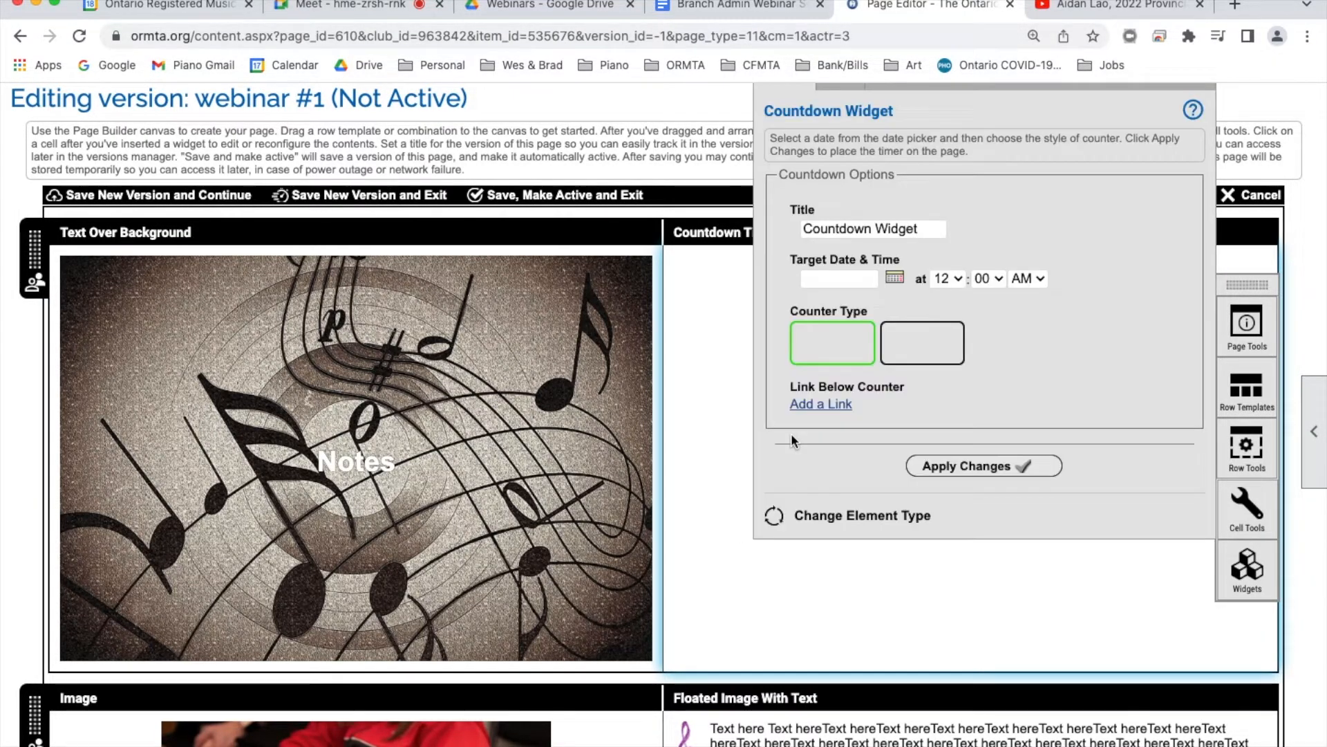
{"action": "left_click", "coordinate": [929, 230]}
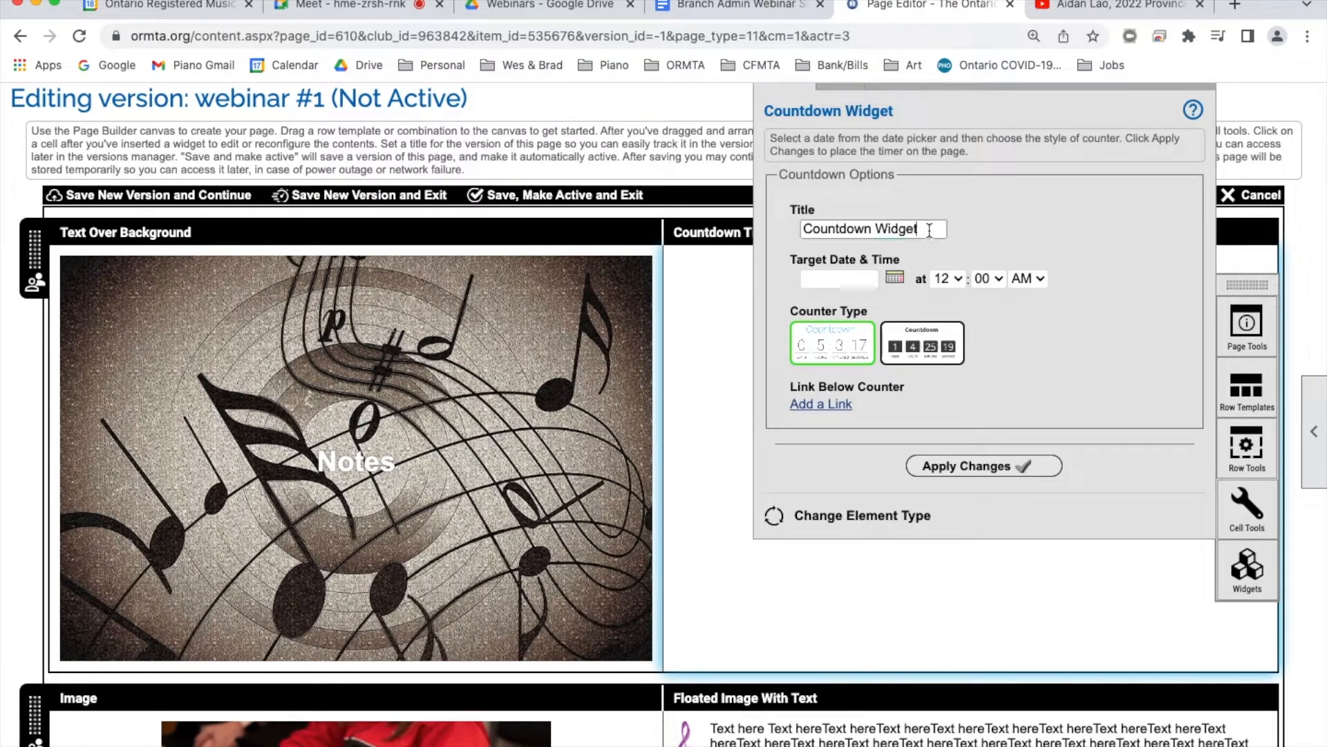
{"action": "key", "text": "super+a"}
{"action": "type", "text": "Recital"}
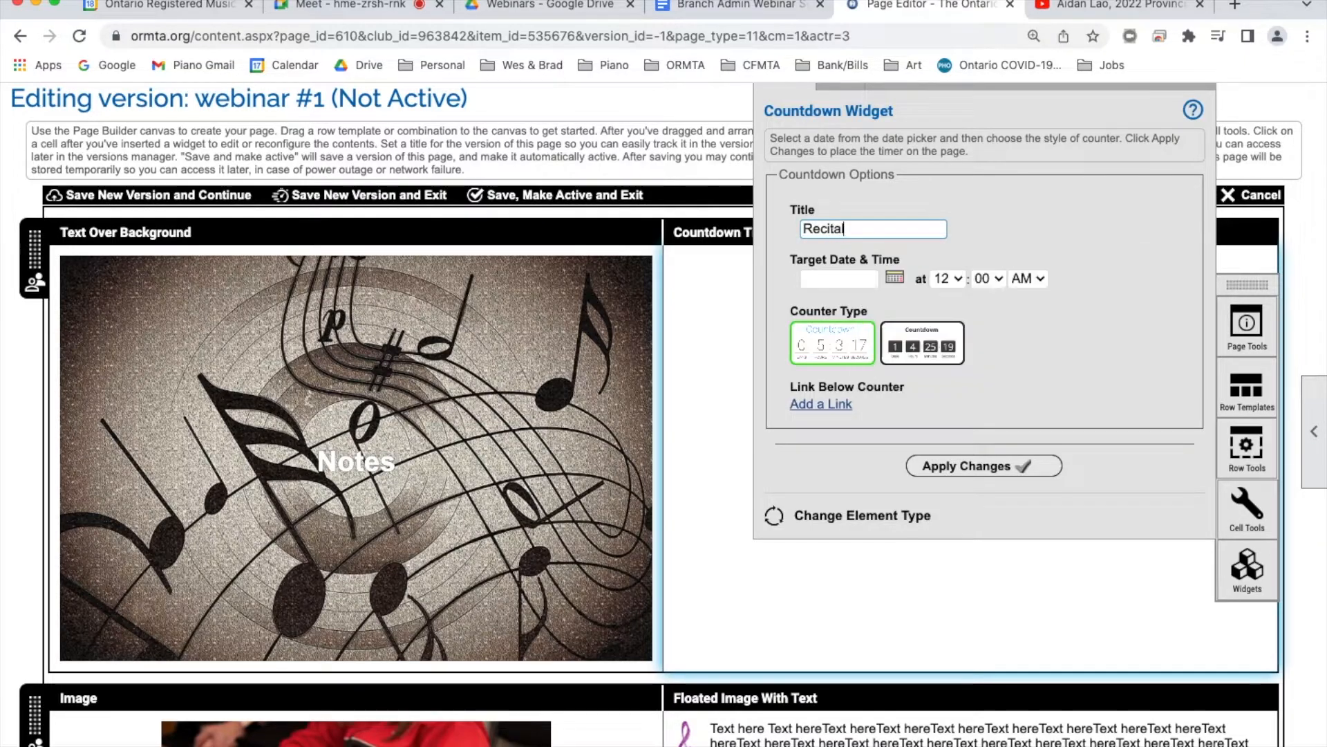
Set the countdown target to 09/03/2022 at 9:00 AM, choose the dark-tile counter type and apply the changes
{"action": "left_click", "coordinate": [896, 279]}
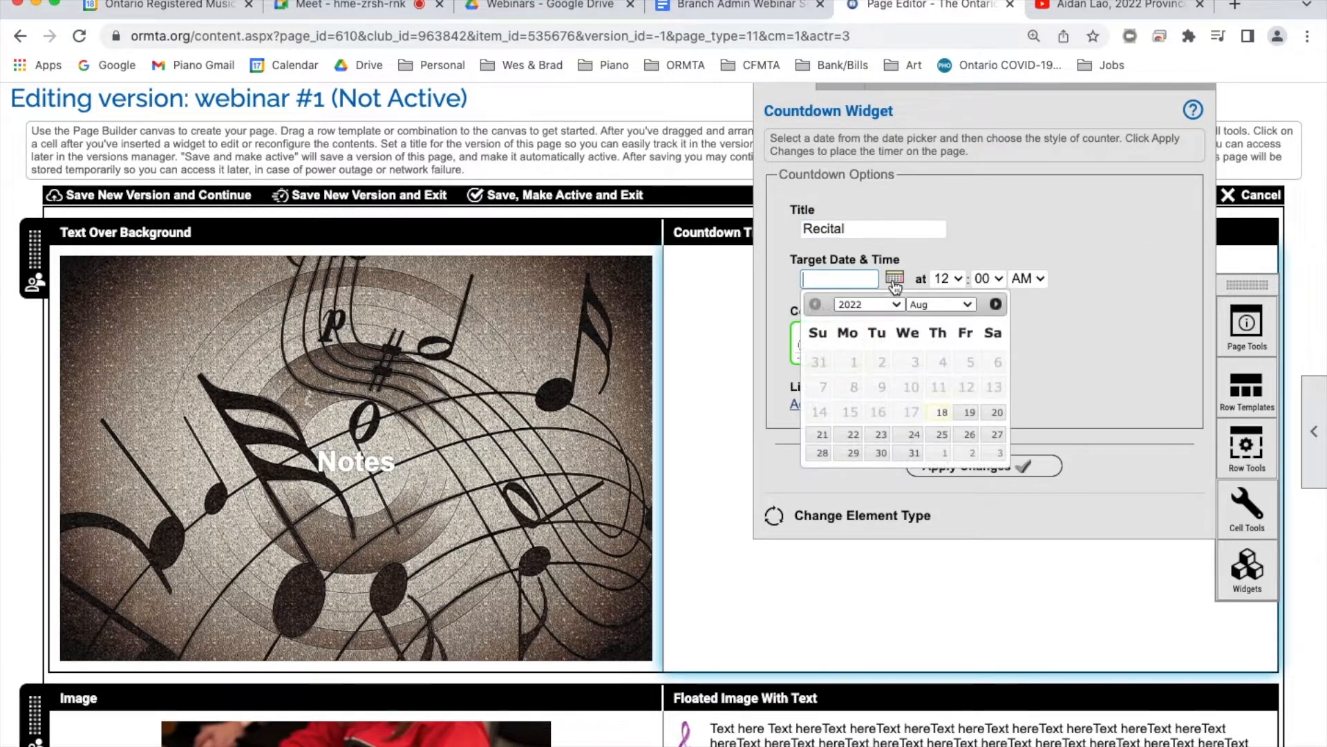
{"action": "left_click", "coordinate": [998, 452]}
{"action": "left_click", "coordinate": [954, 281]}
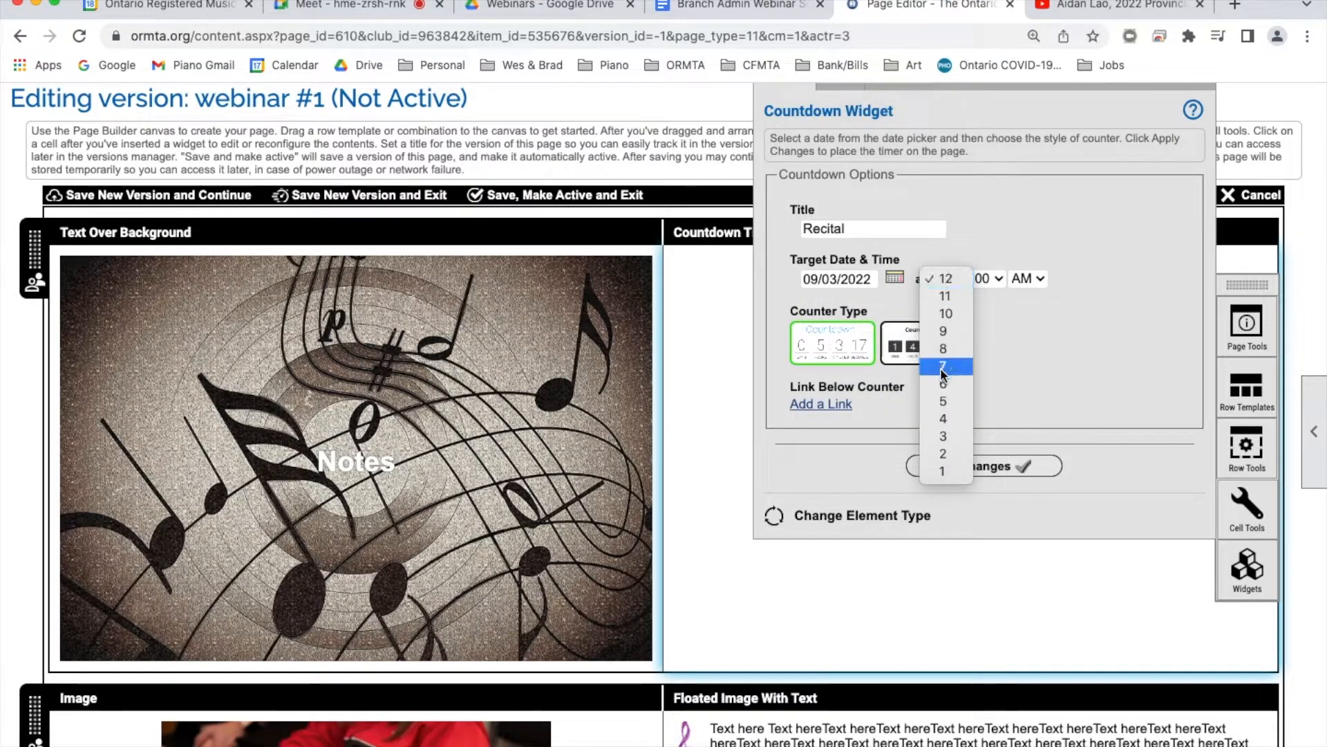
{"action": "left_click", "coordinate": [945, 331]}
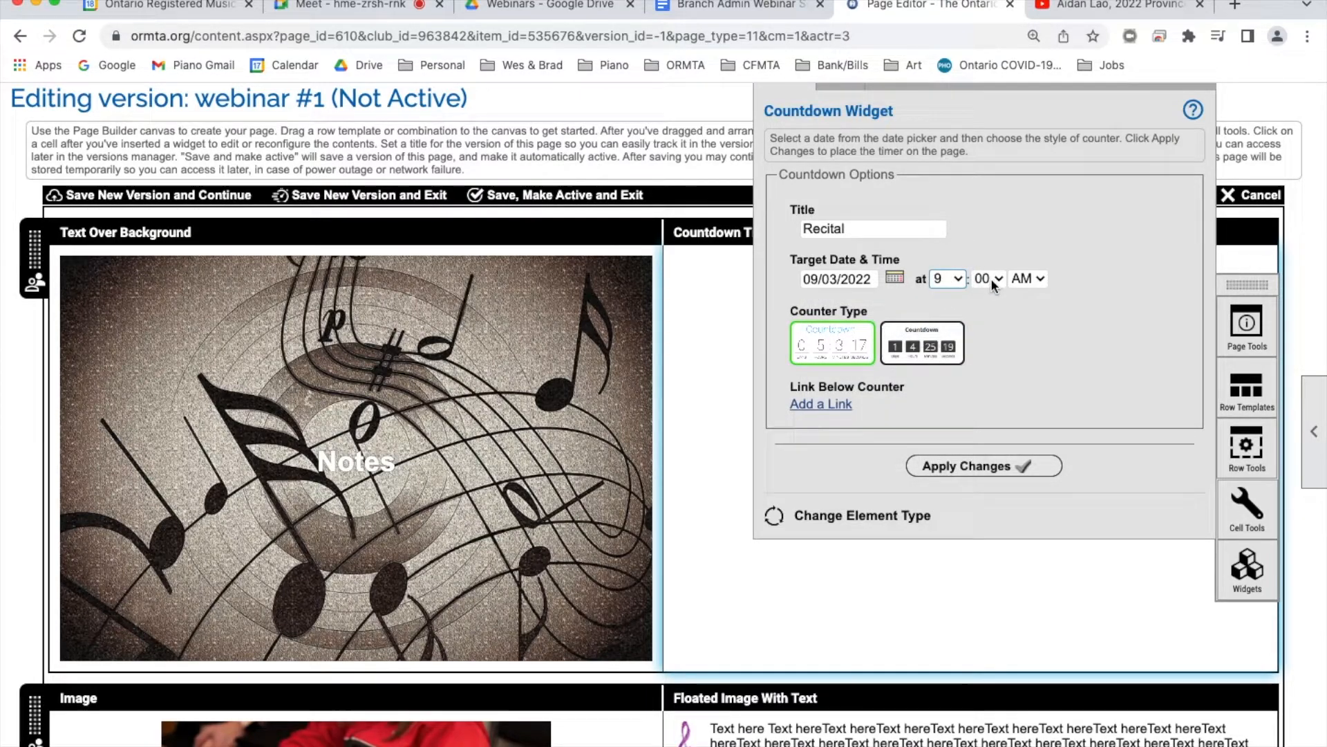
{"action": "left_click", "coordinate": [928, 356]}
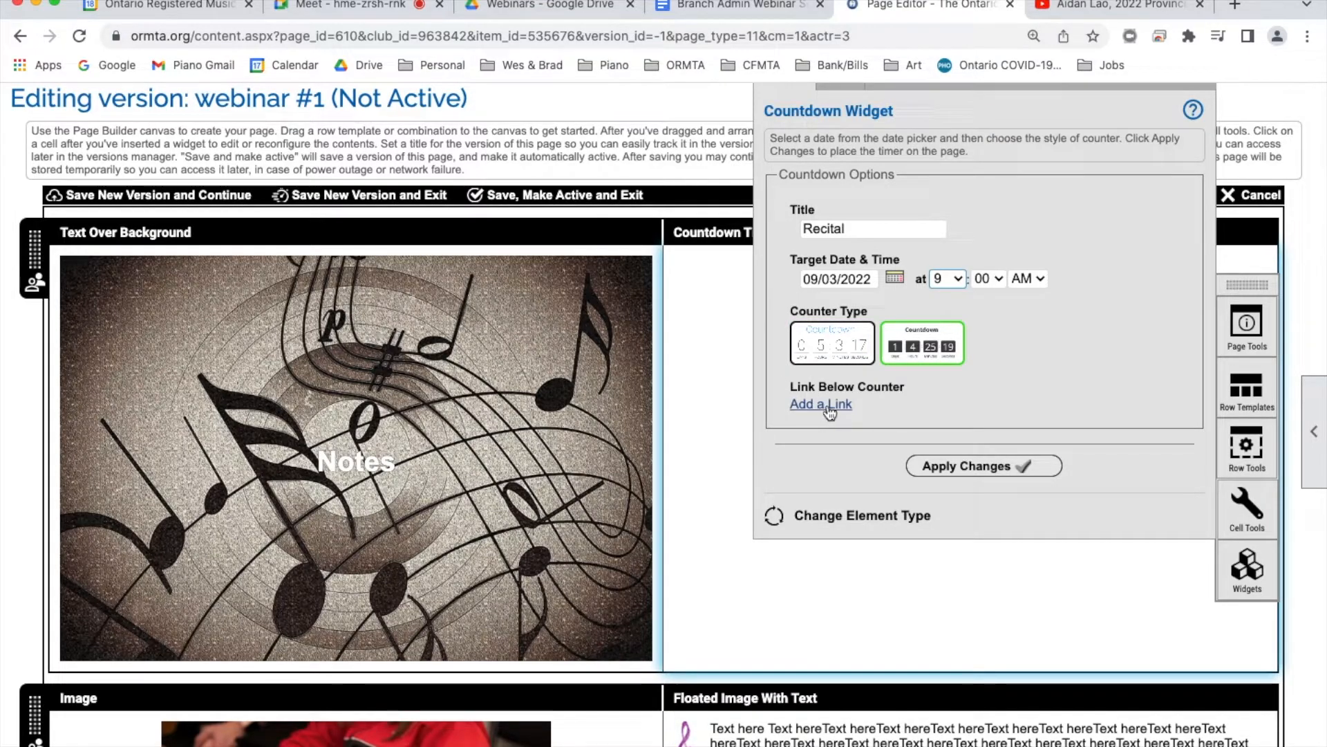
{"action": "left_click", "coordinate": [1035, 468]}
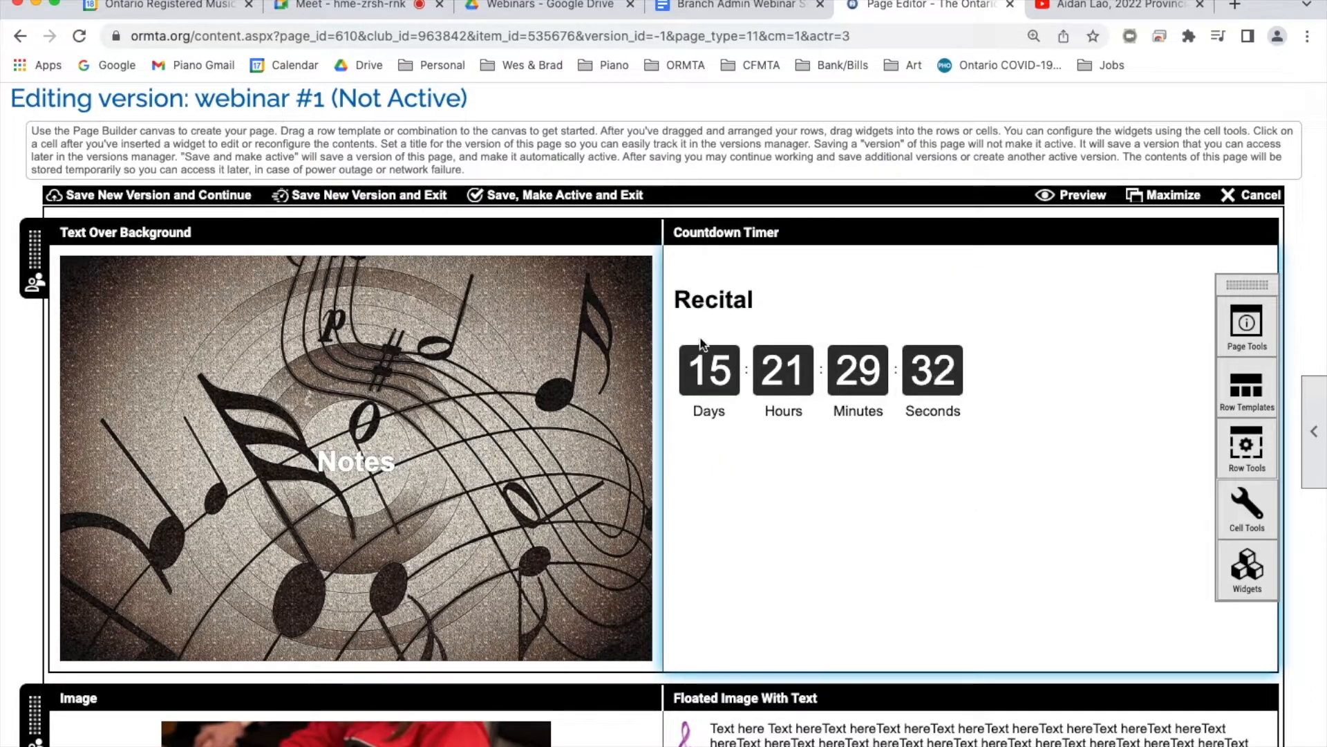
Insert a blank 50/50 row between the Notes and countdown row and the guitar image row
{"action": "scroll", "coordinate": [946, 513], "scroll_direction": "down", "scroll_amount": 3}
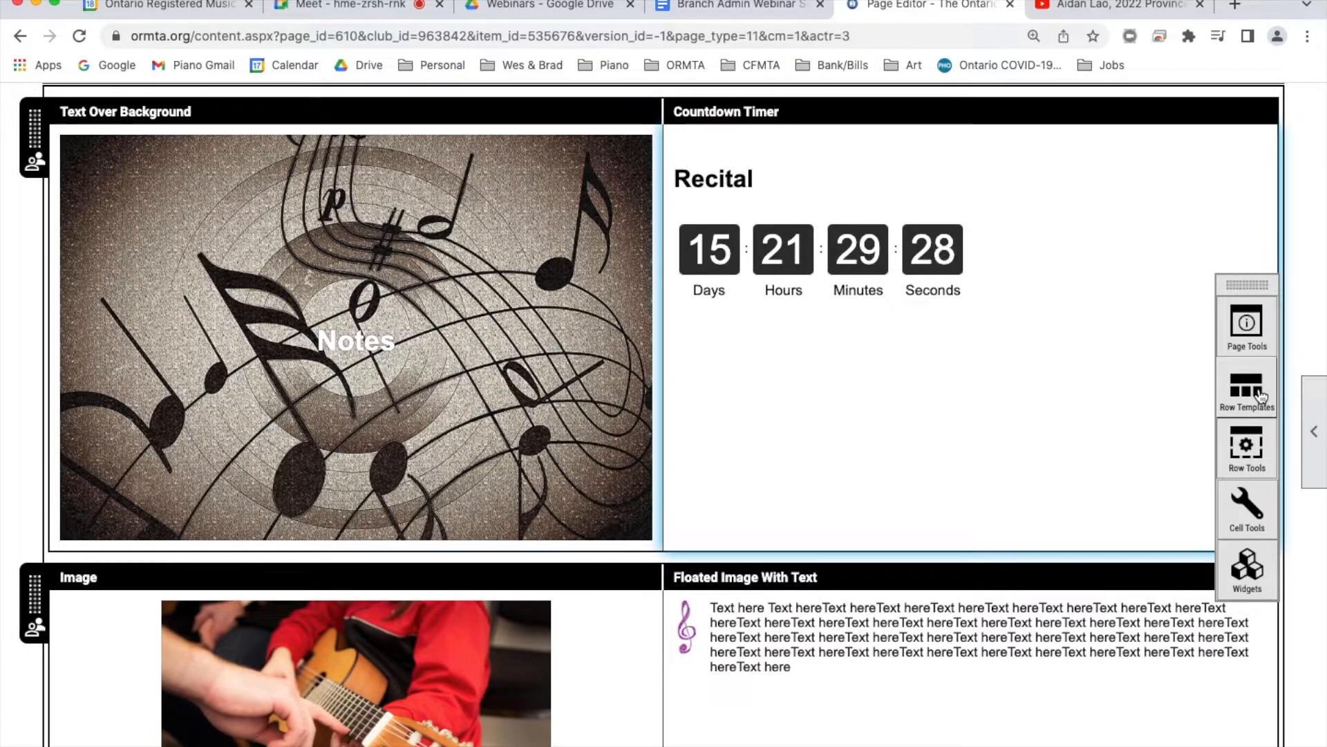
{"action": "left_click", "coordinate": [1230, 392]}
{"action": "left_click_drag", "start_coordinate": [1087, 418], "coordinate": [185, 582]}
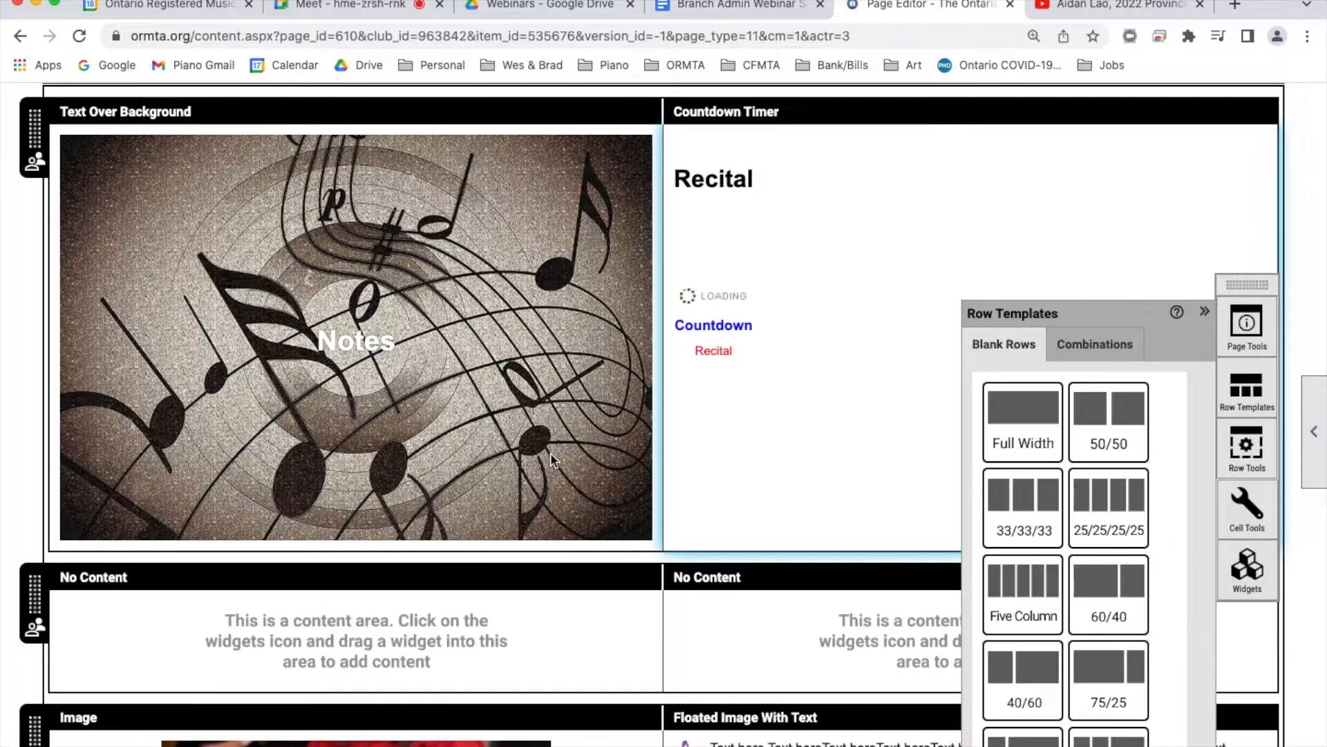
Place an Upcoming Events widget in the first cell of the new blank row
{"action": "scroll", "coordinate": [551, 452], "scroll_direction": "down", "scroll_amount": 3}
{"action": "left_click", "coordinate": [615, 470]}
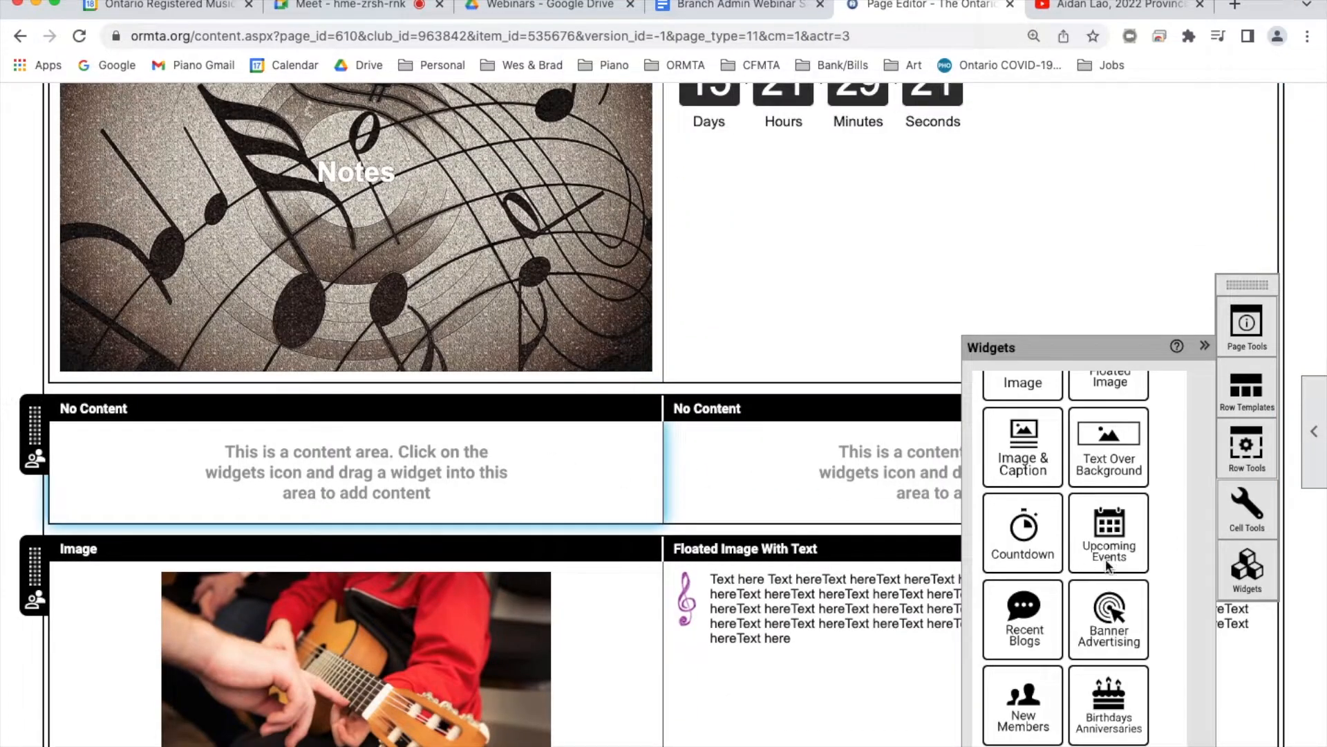
{"action": "scroll", "coordinate": [1130, 563], "scroll_direction": "down", "scroll_amount": 2}
{"action": "scroll", "coordinate": [1130, 563], "scroll_direction": "down", "scroll_amount": 2}
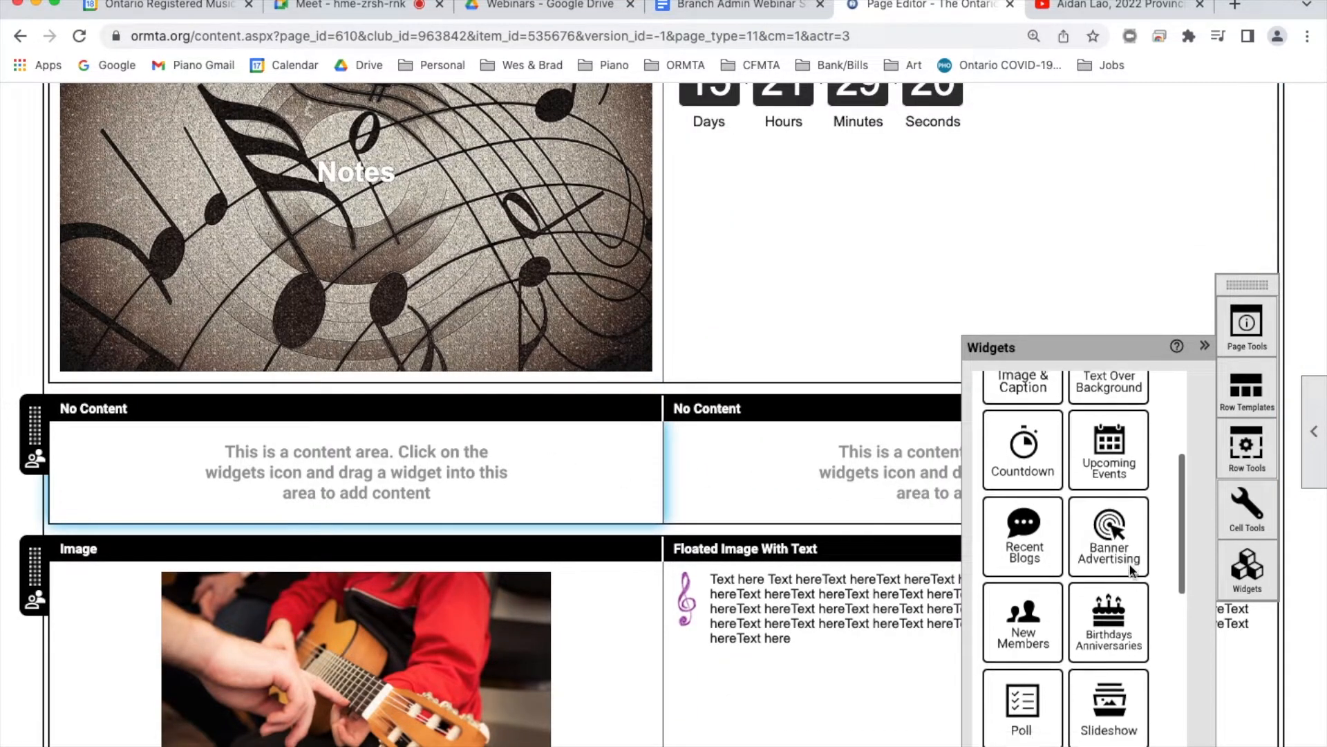
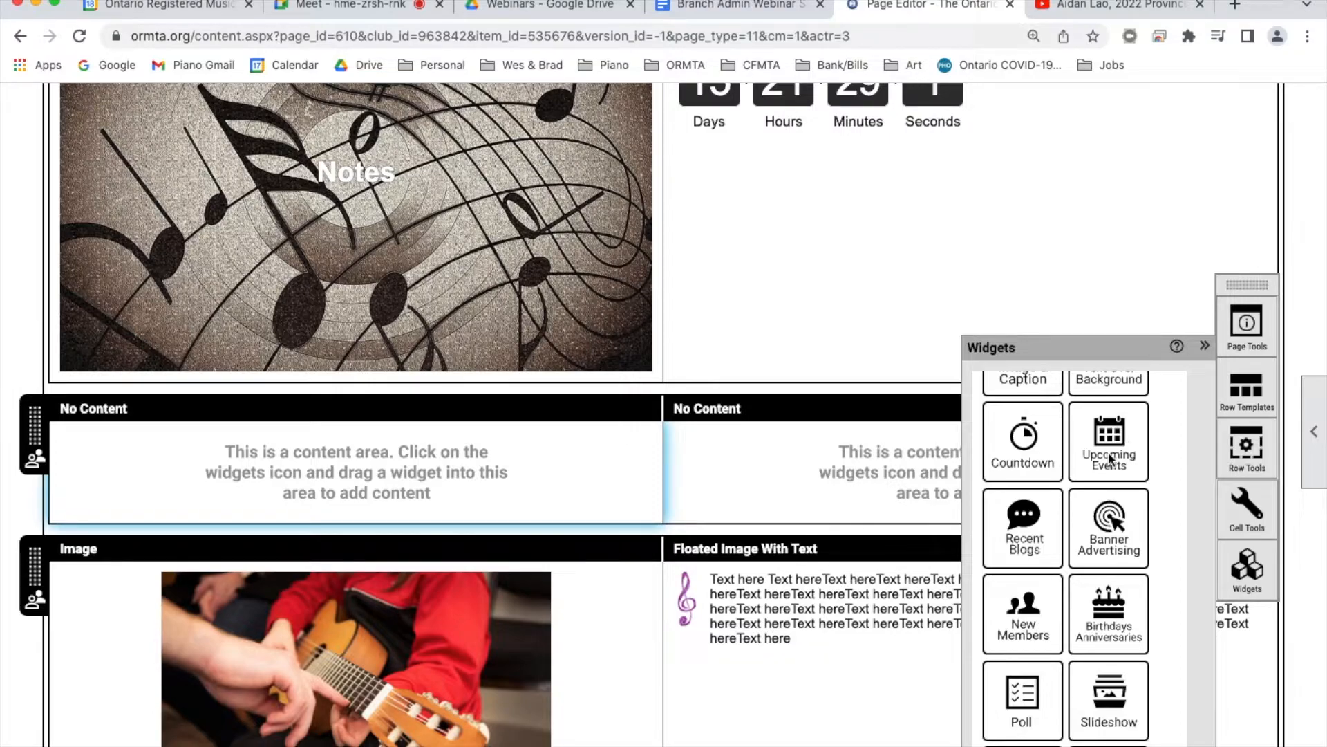
{"action": "left_click_drag", "start_coordinate": [1126, 445], "coordinate": [477, 465]}
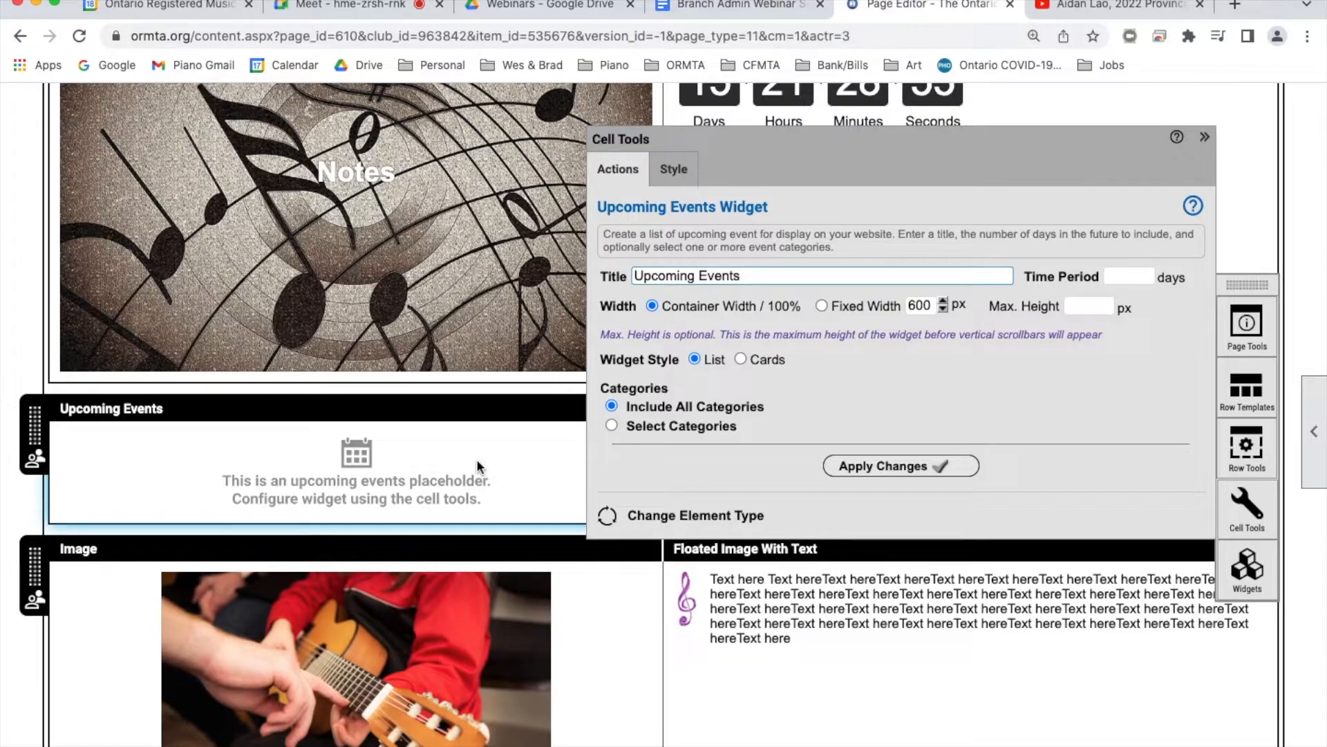
Title the upcoming events widget "Branch Events" and set its time period to 365 days
{"action": "key", "text": "super+a"}
{"action": "type", "text": "Bran"}
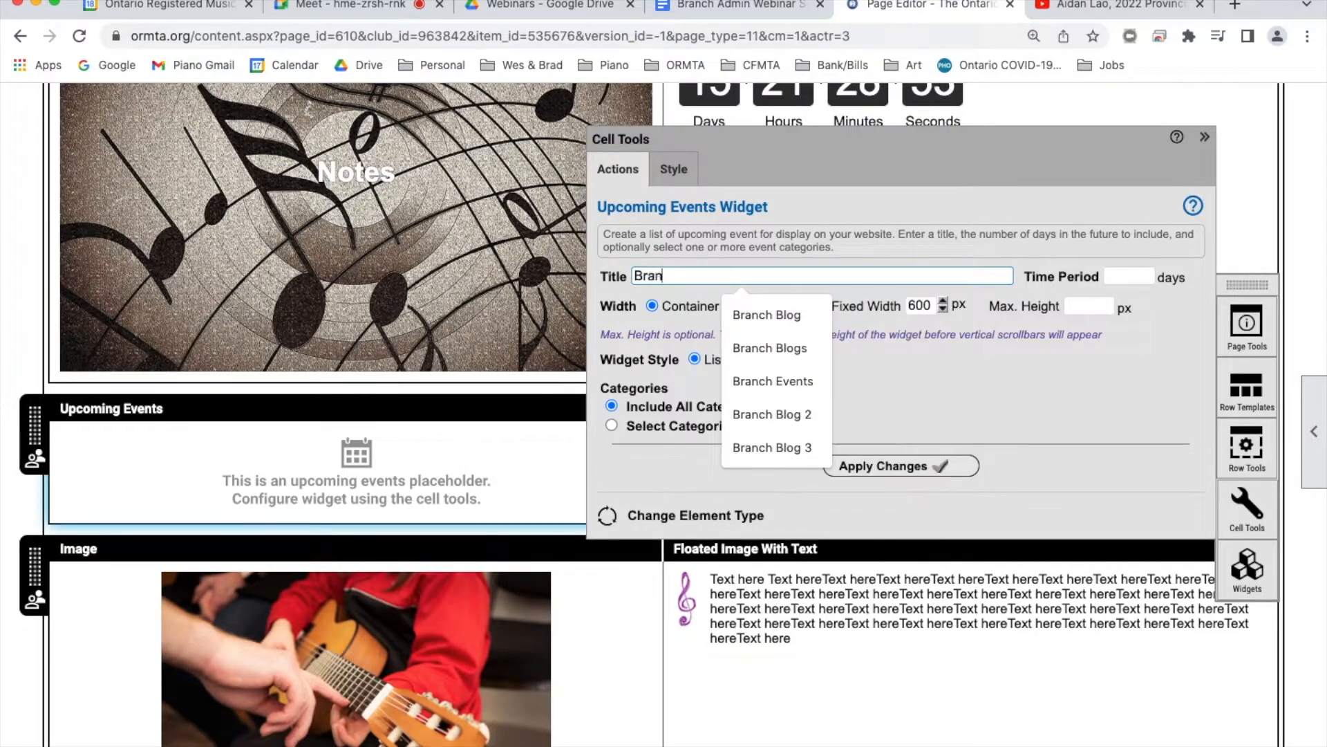
{"action": "type", "text": "ch Events"}
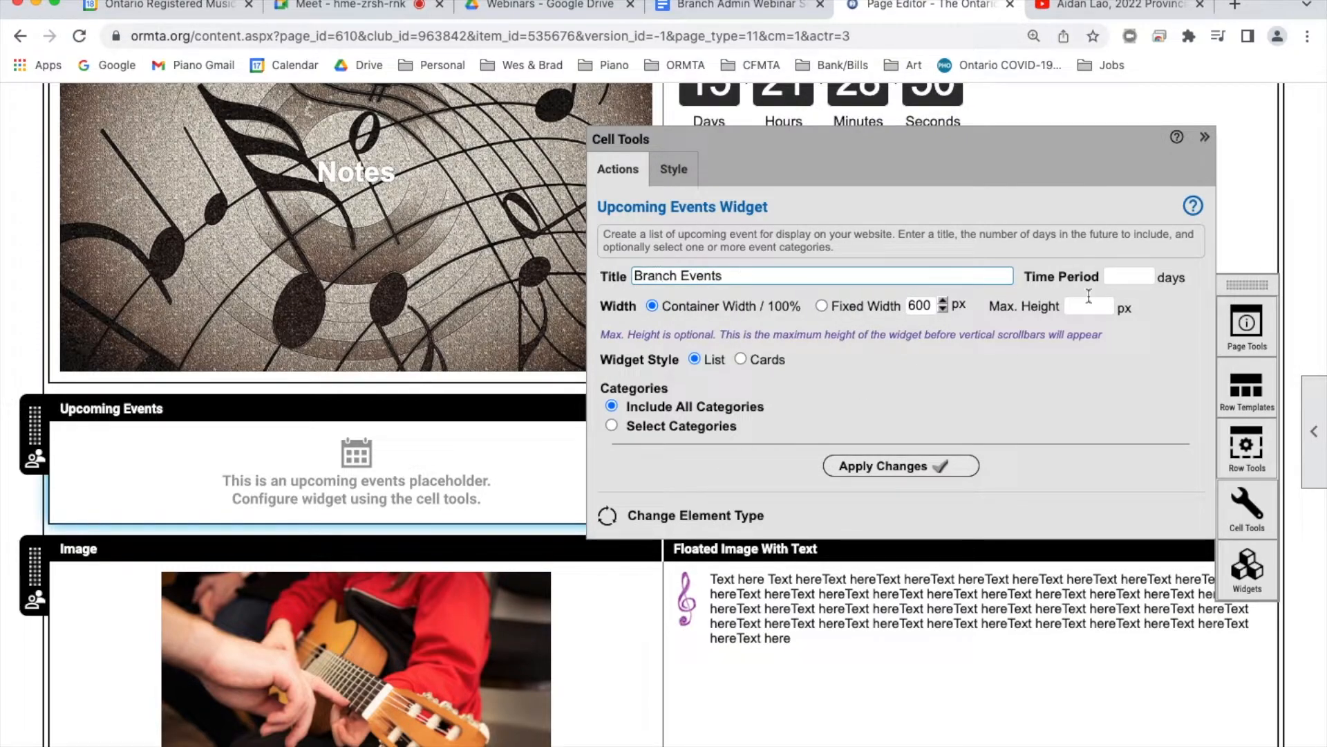
{"action": "left_click", "coordinate": [1134, 275]}
{"action": "left_click", "coordinate": [1117, 309]}
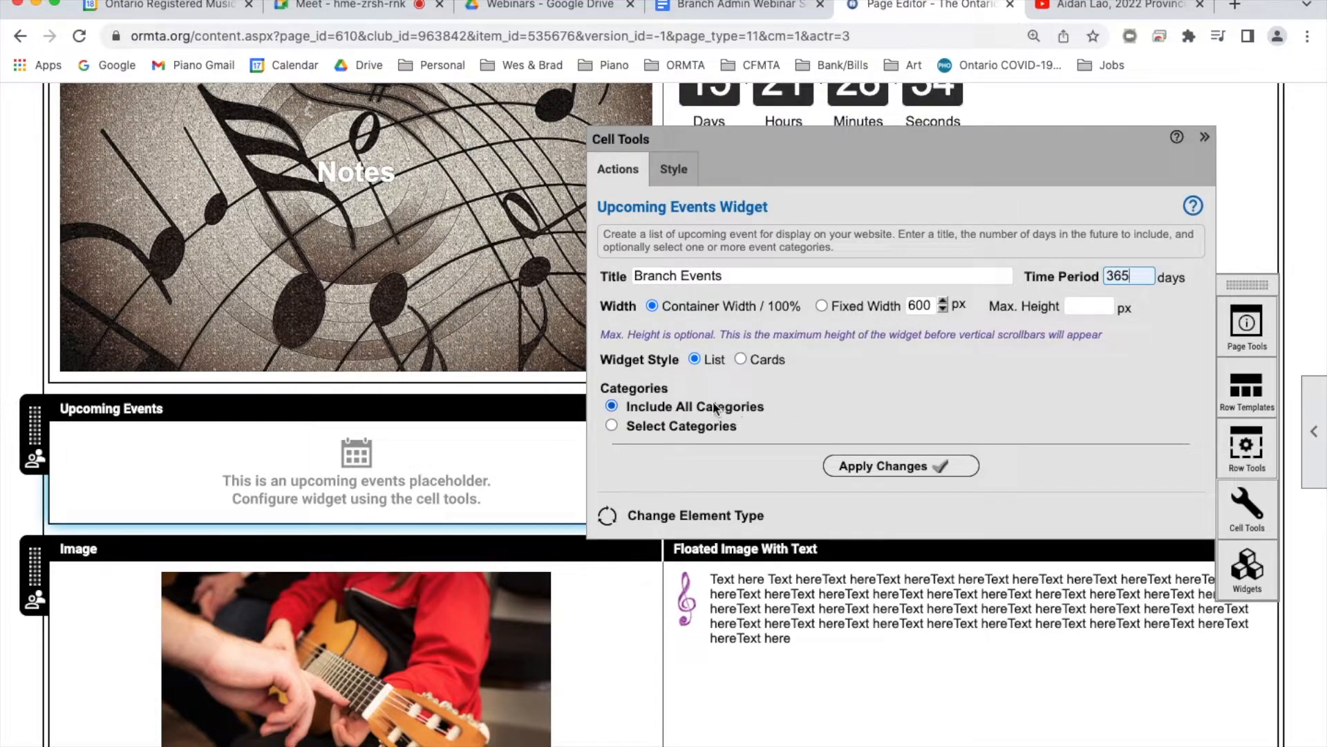
Limit the upcoming events widget to the "Other events" category and apply the changes
{"action": "left_click", "coordinate": [658, 426]}
{"action": "left_click", "coordinate": [659, 428]}
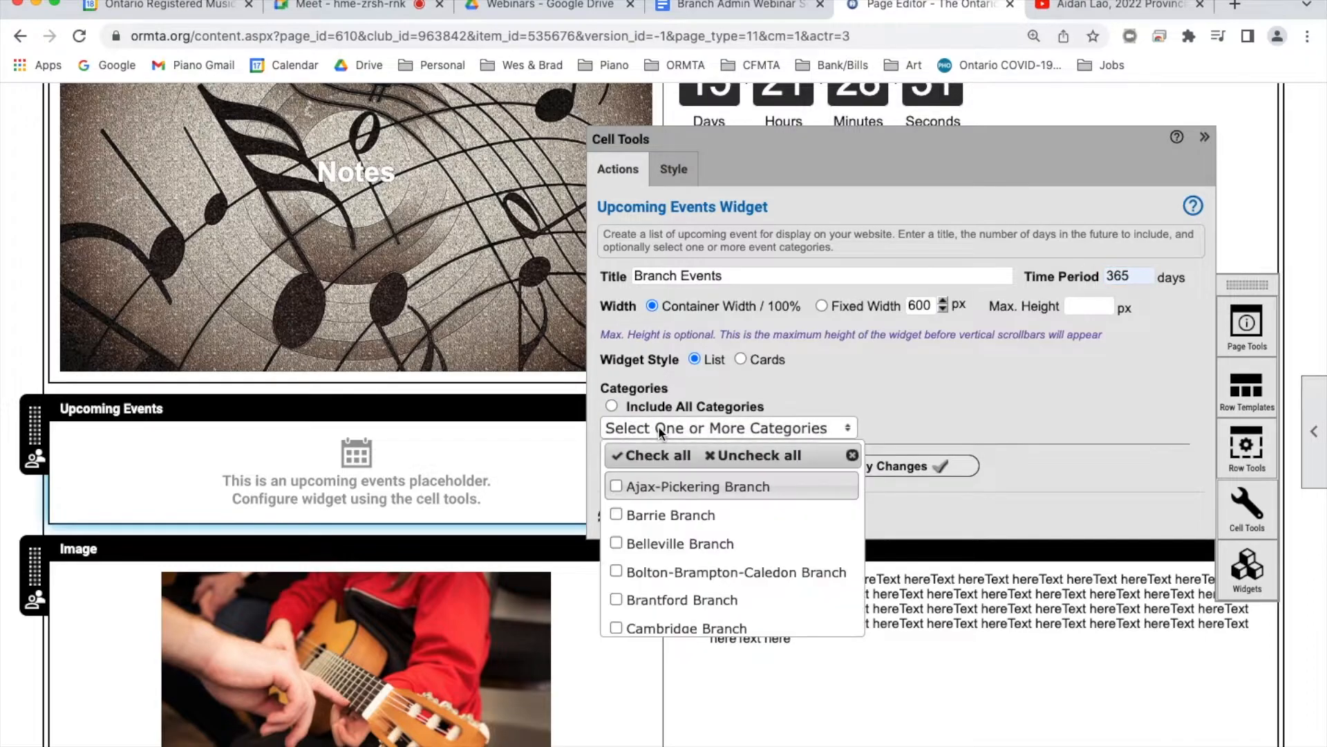
{"action": "scroll", "coordinate": [750, 513], "scroll_direction": "down", "scroll_amount": 4}
{"action": "scroll", "coordinate": [749, 513], "scroll_direction": "down", "scroll_amount": 3}
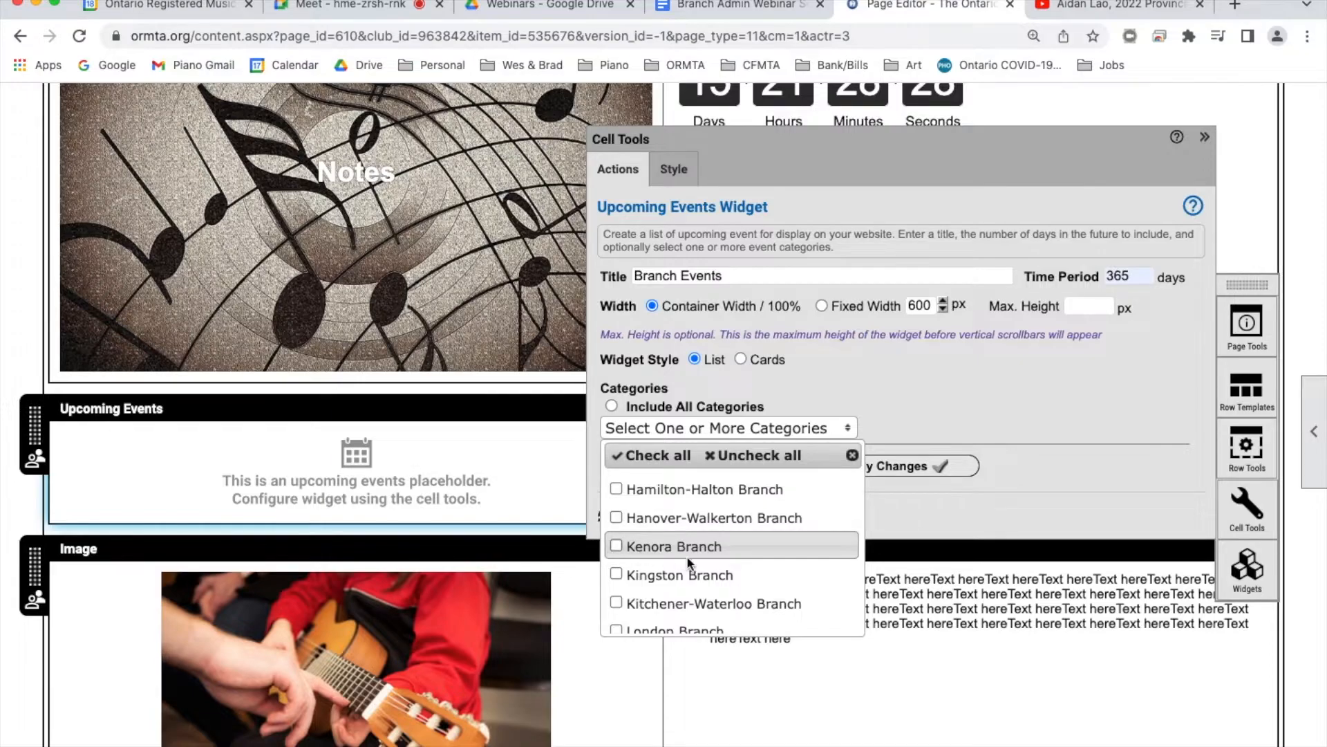
{"action": "scroll", "coordinate": [686, 554], "scroll_direction": "down", "scroll_amount": 8}
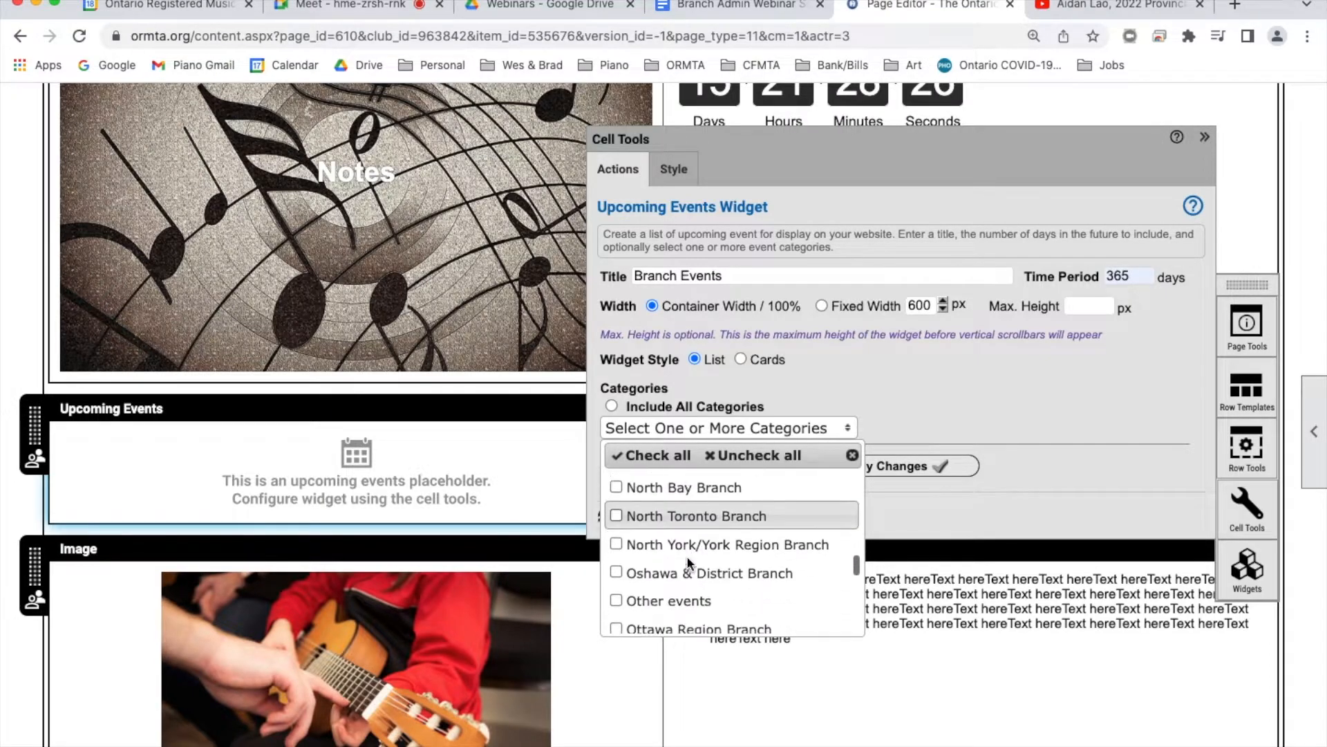
{"action": "scroll", "coordinate": [687, 554], "scroll_direction": "down", "scroll_amount": 2}
{"action": "left_click", "coordinate": [616, 537]}
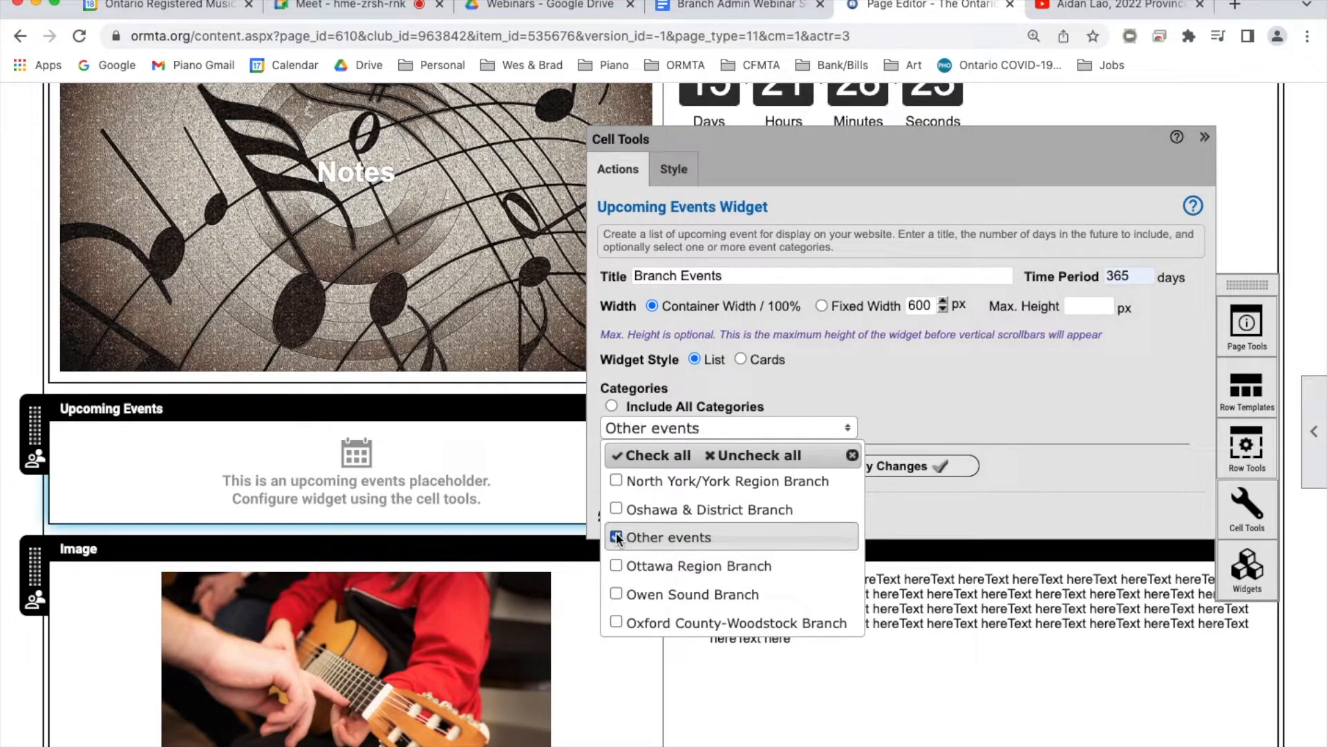
{"action": "left_click", "coordinate": [848, 423]}
{"action": "left_click", "coordinate": [939, 466]}
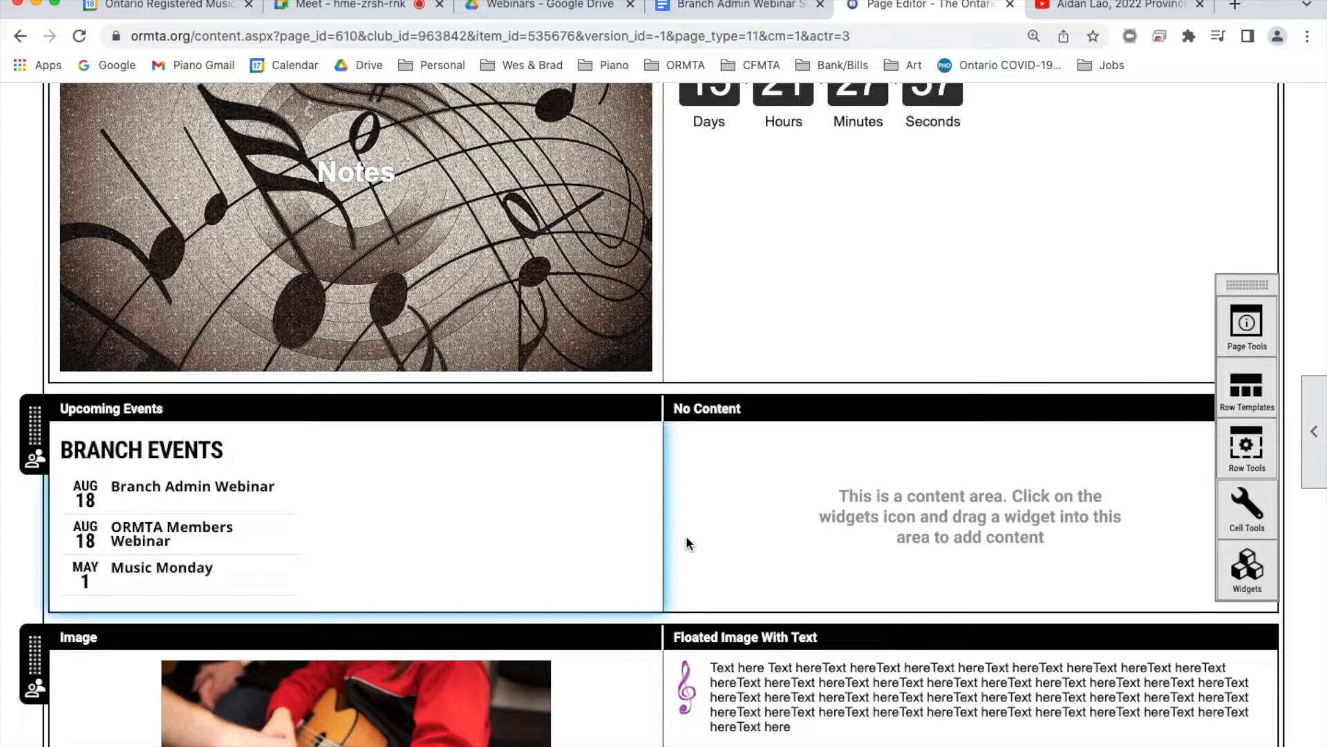
Open the site's Event Calendar in a new browser tab and examine the events in the August 2022 grid
{"action": "scroll", "coordinate": [685, 535], "scroll_direction": "up", "scroll_amount": 5}
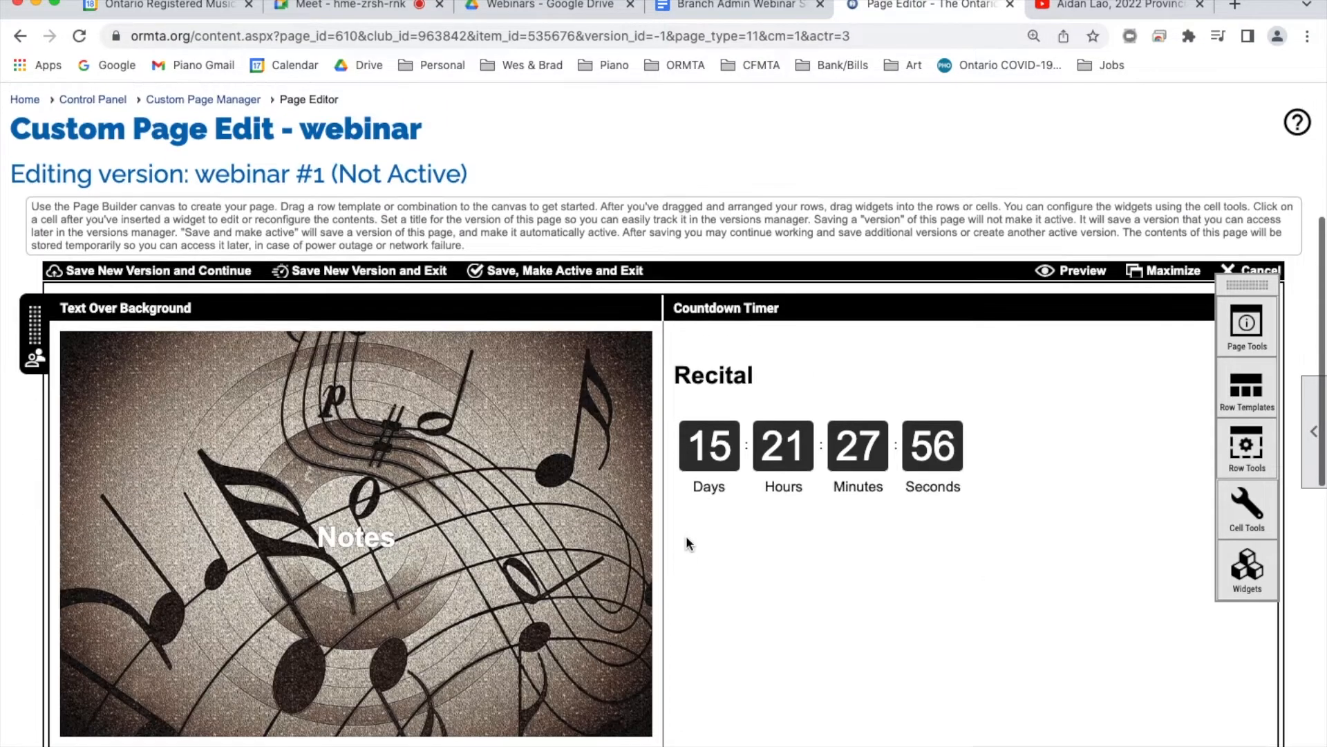
{"action": "scroll", "coordinate": [770, 500], "scroll_direction": "up", "scroll_amount": 3}
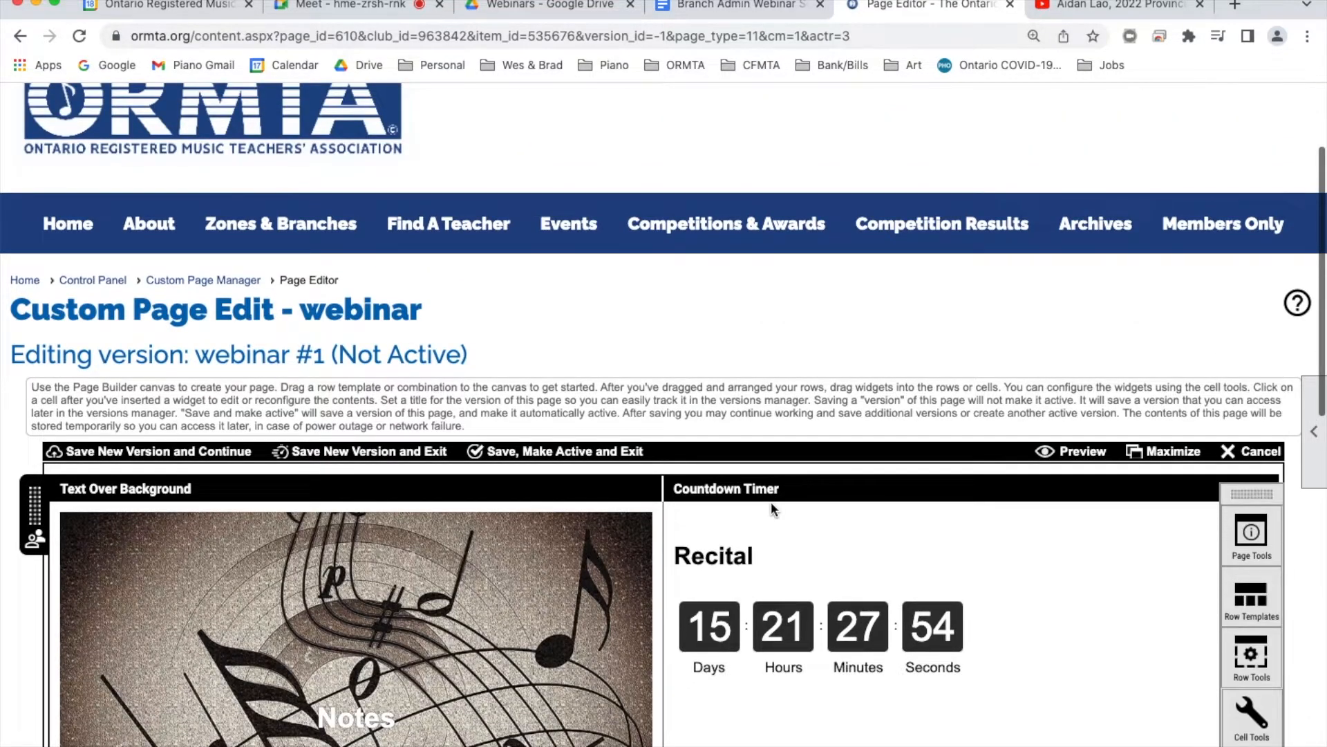
{"action": "scroll", "coordinate": [771, 503], "scroll_direction": "down", "scroll_amount": 2}
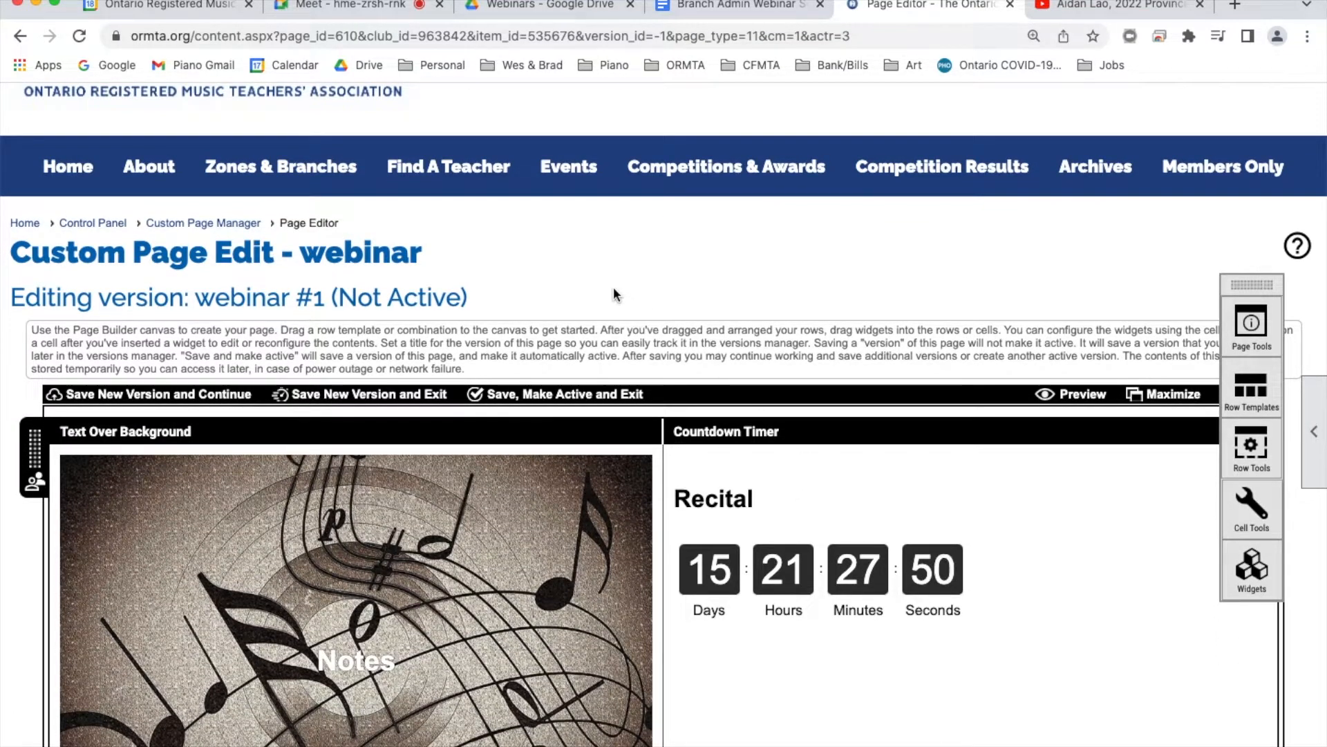
{"action": "mouse_move", "coordinate": [575, 172]}
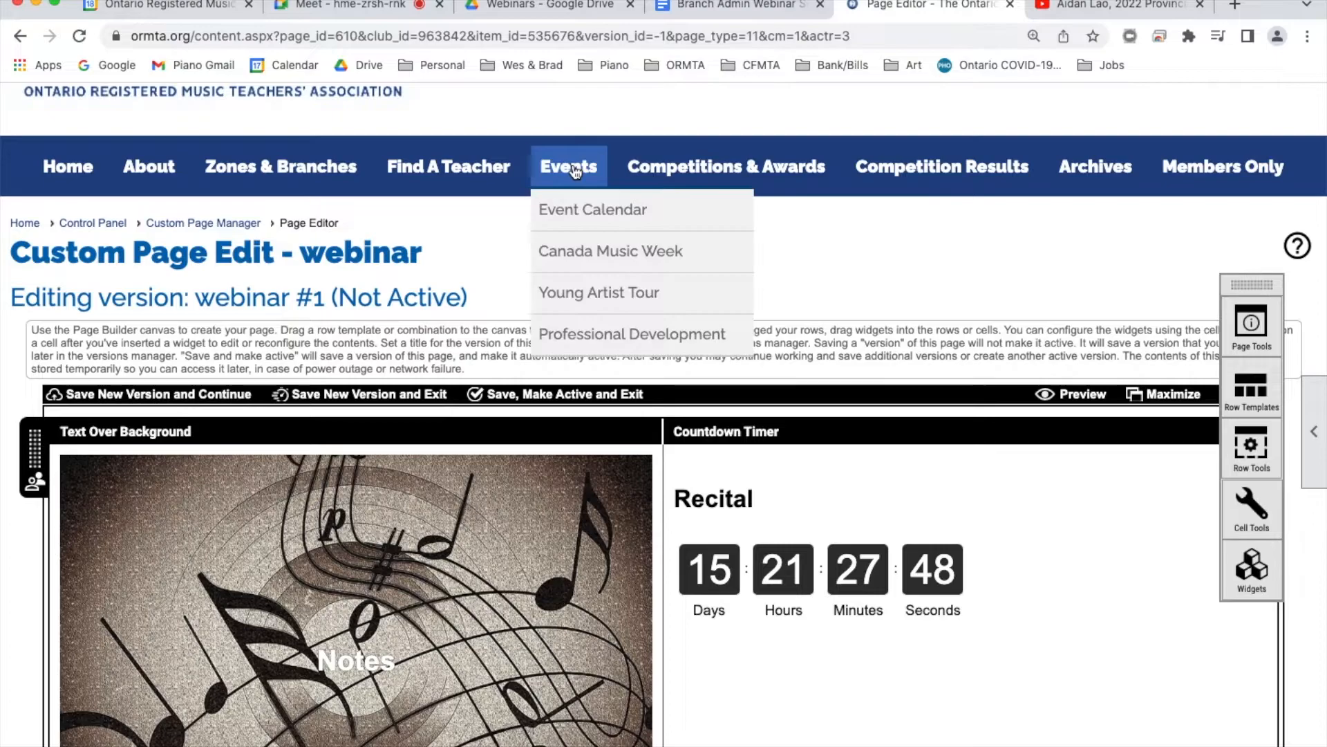
{"action": "right_click", "coordinate": [585, 219]}
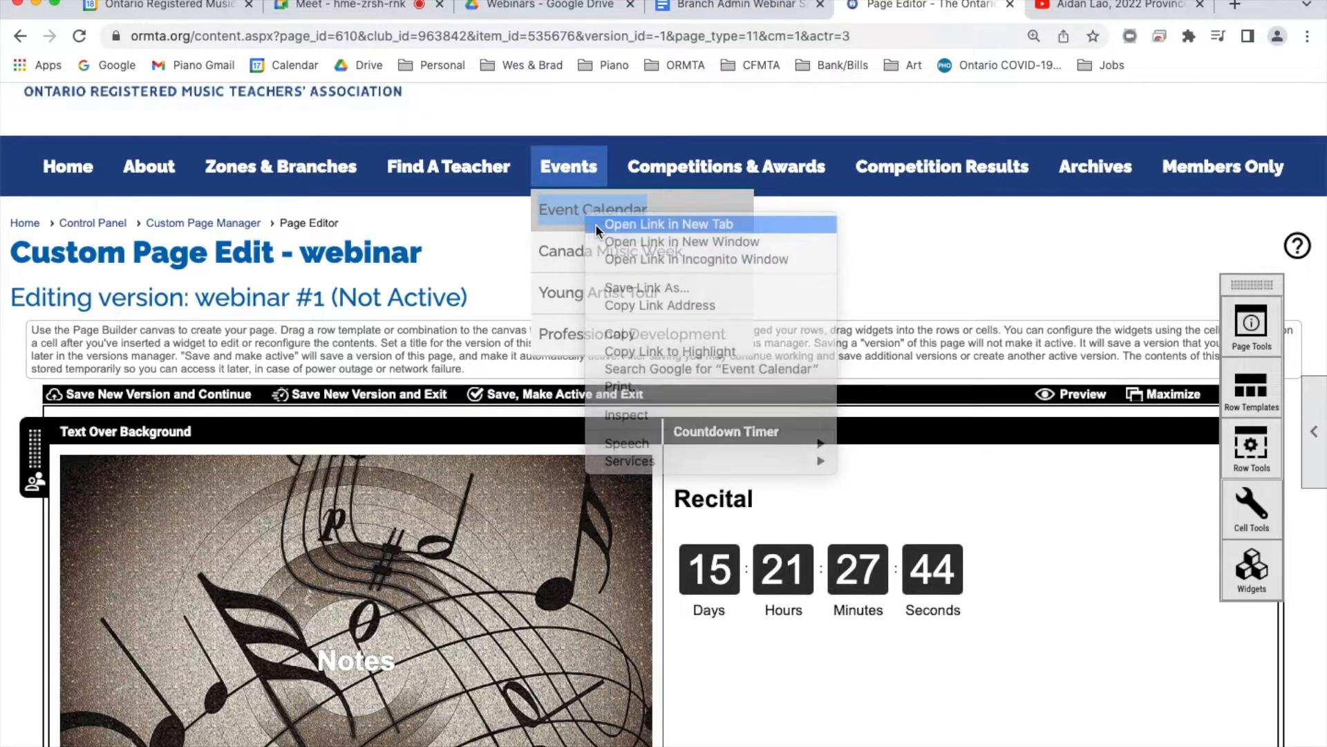
{"action": "left_click", "coordinate": [597, 225]}
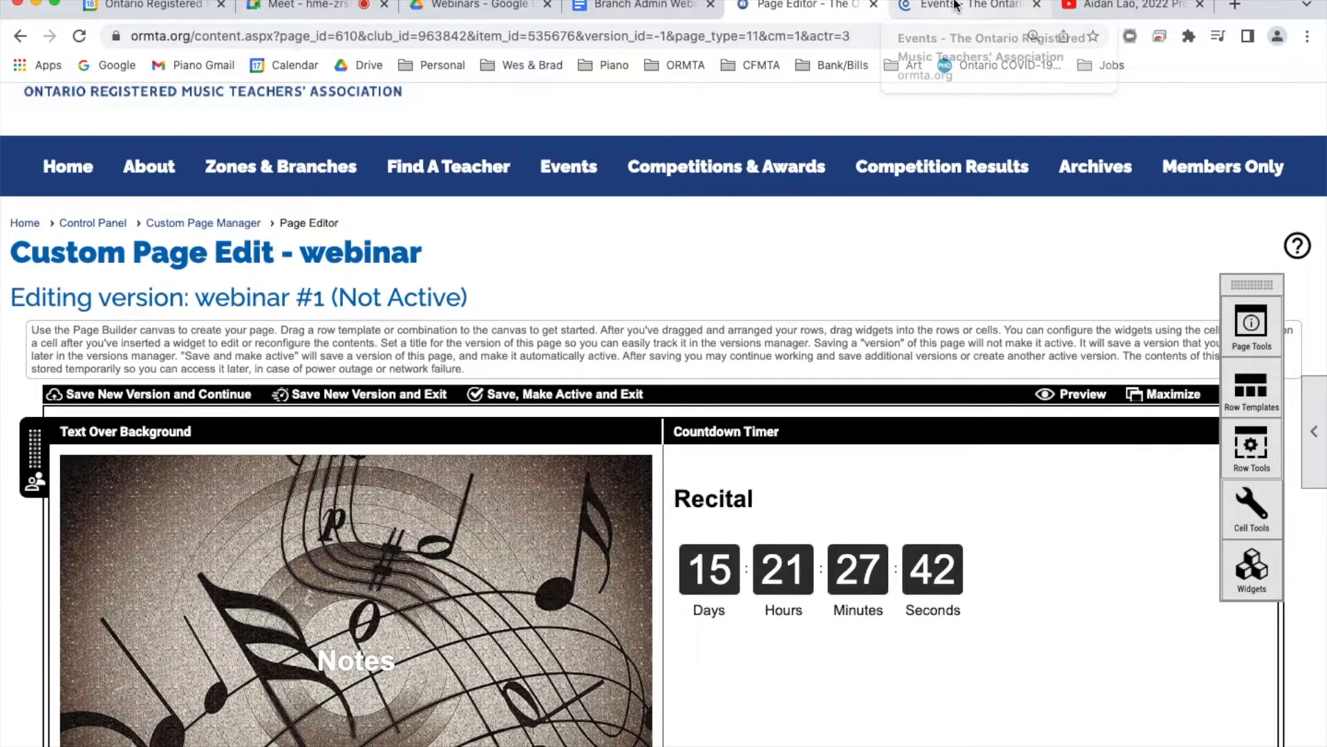
{"action": "left_click", "coordinate": [955, 5]}
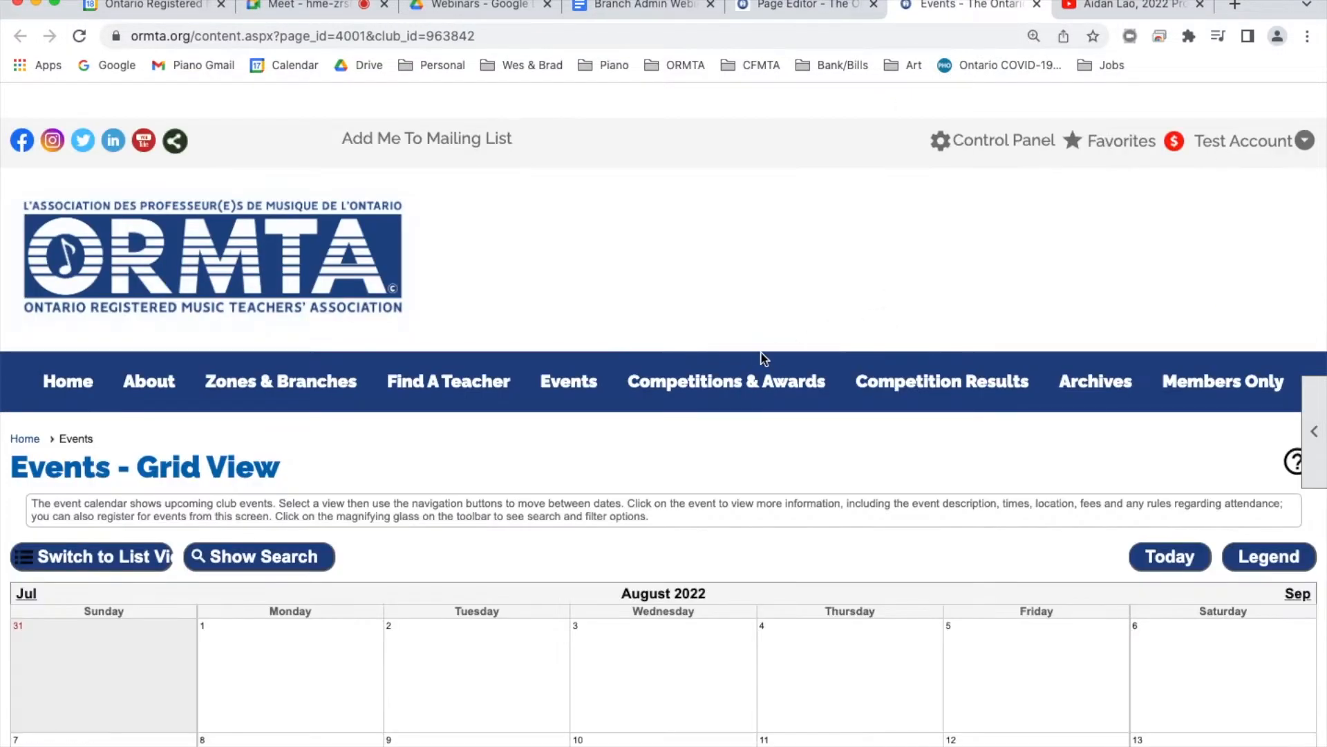
{"action": "scroll", "coordinate": [760, 351], "scroll_direction": "down", "scroll_amount": 5}
{"action": "scroll", "coordinate": [762, 354], "scroll_direction": "down", "scroll_amount": 2}
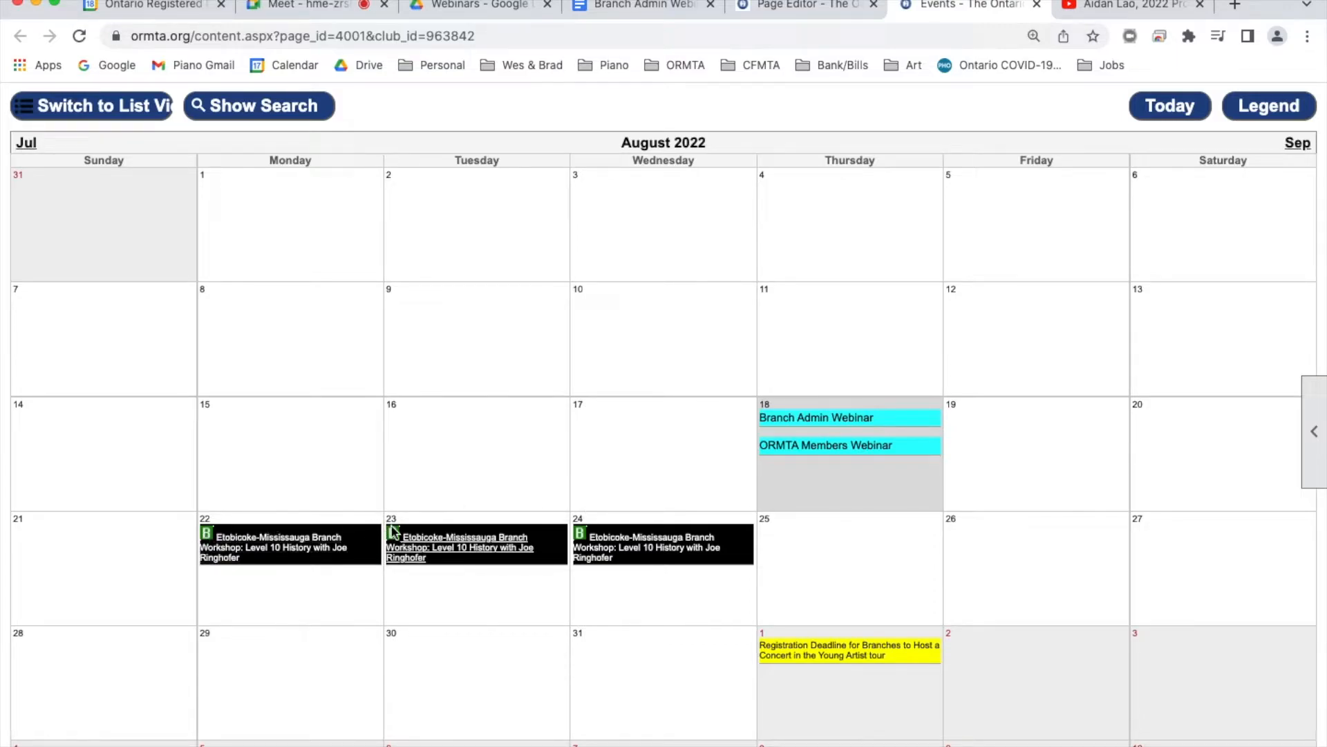
Compare the August calendar events with the page editor's Branch Events widget, and view the Etobicoke-Mississauga Branch workshop's event details
{"action": "mouse_move", "coordinate": [590, 542]}
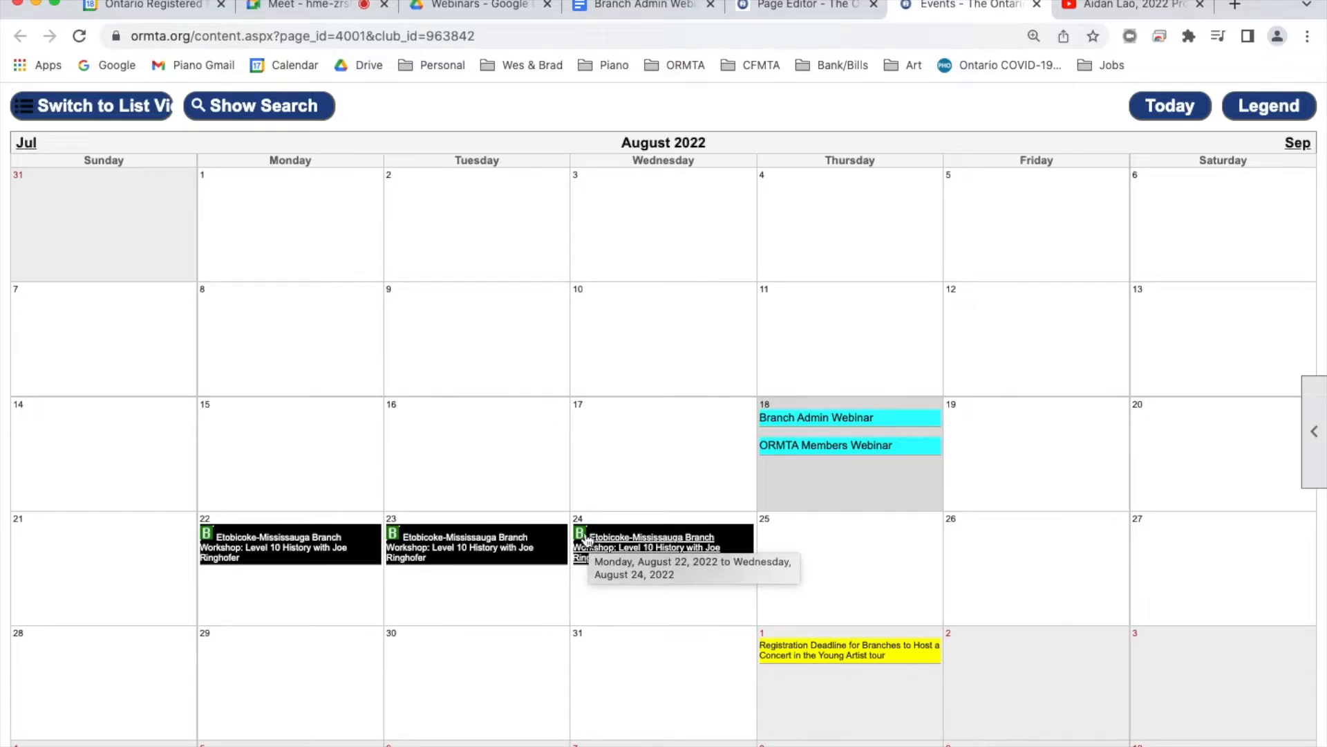
{"action": "left_click", "coordinate": [795, 8]}
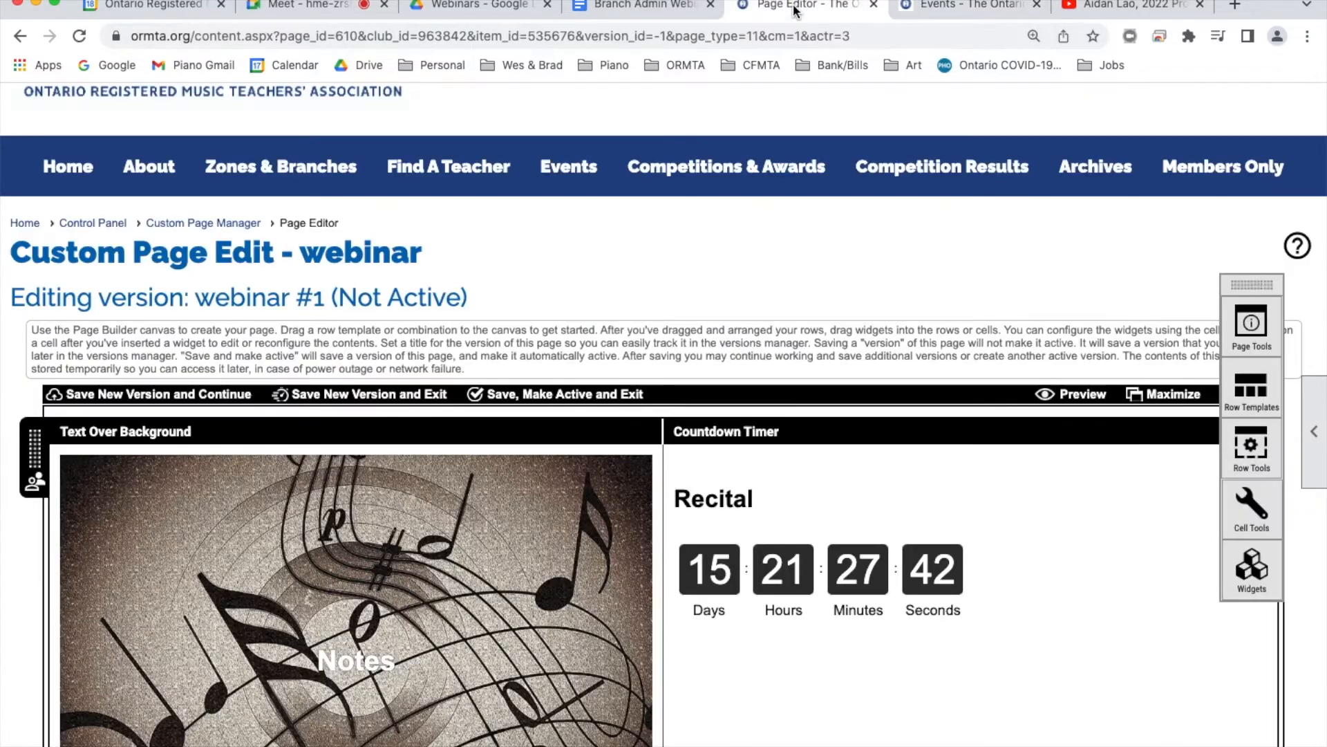
{"action": "scroll", "coordinate": [363, 388], "scroll_direction": "down", "scroll_amount": 6}
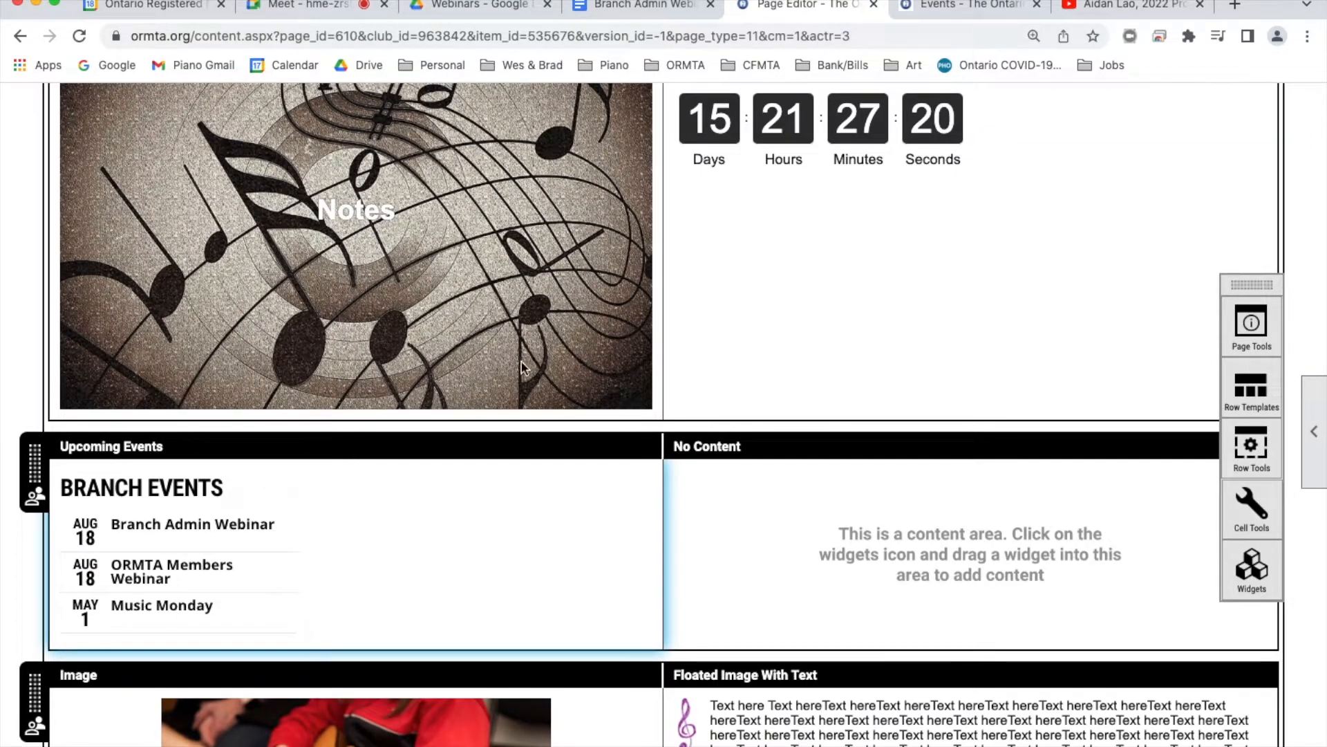
{"action": "left_click", "coordinate": [1003, 4]}
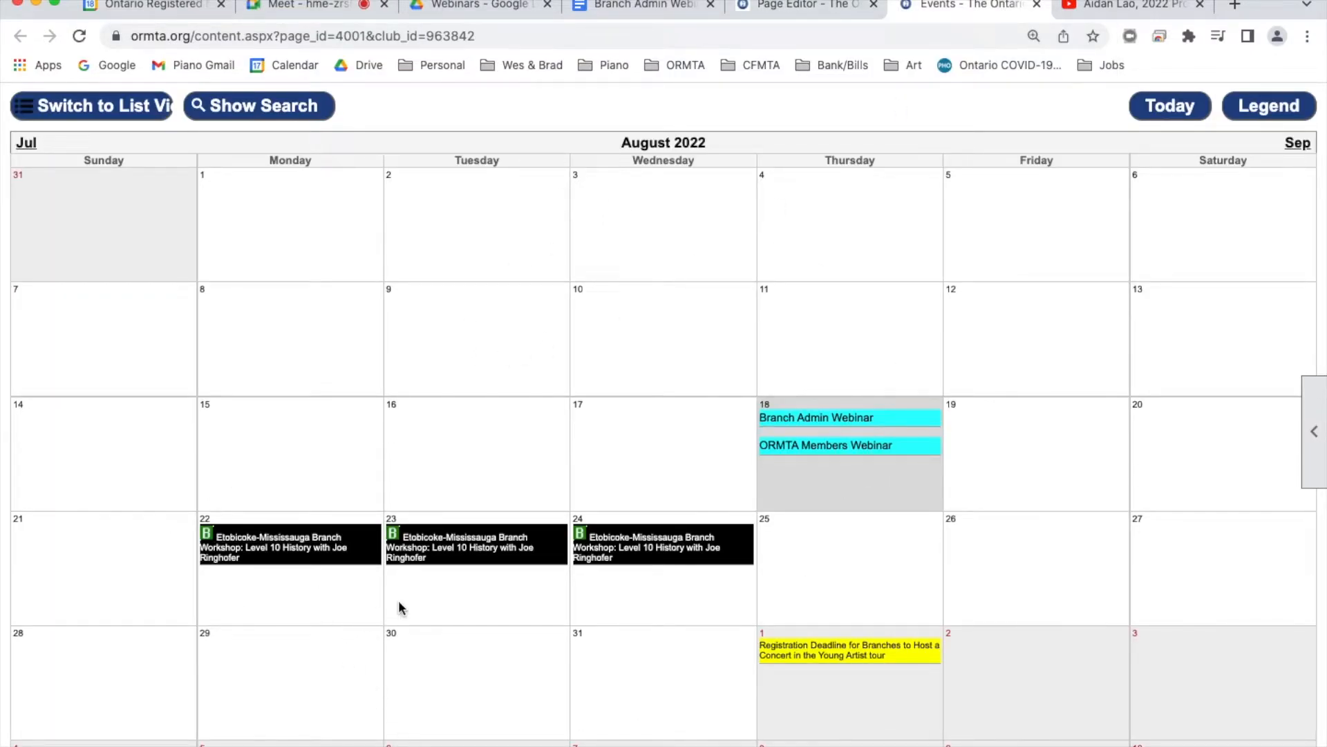
{"action": "left_click", "coordinate": [313, 548]}
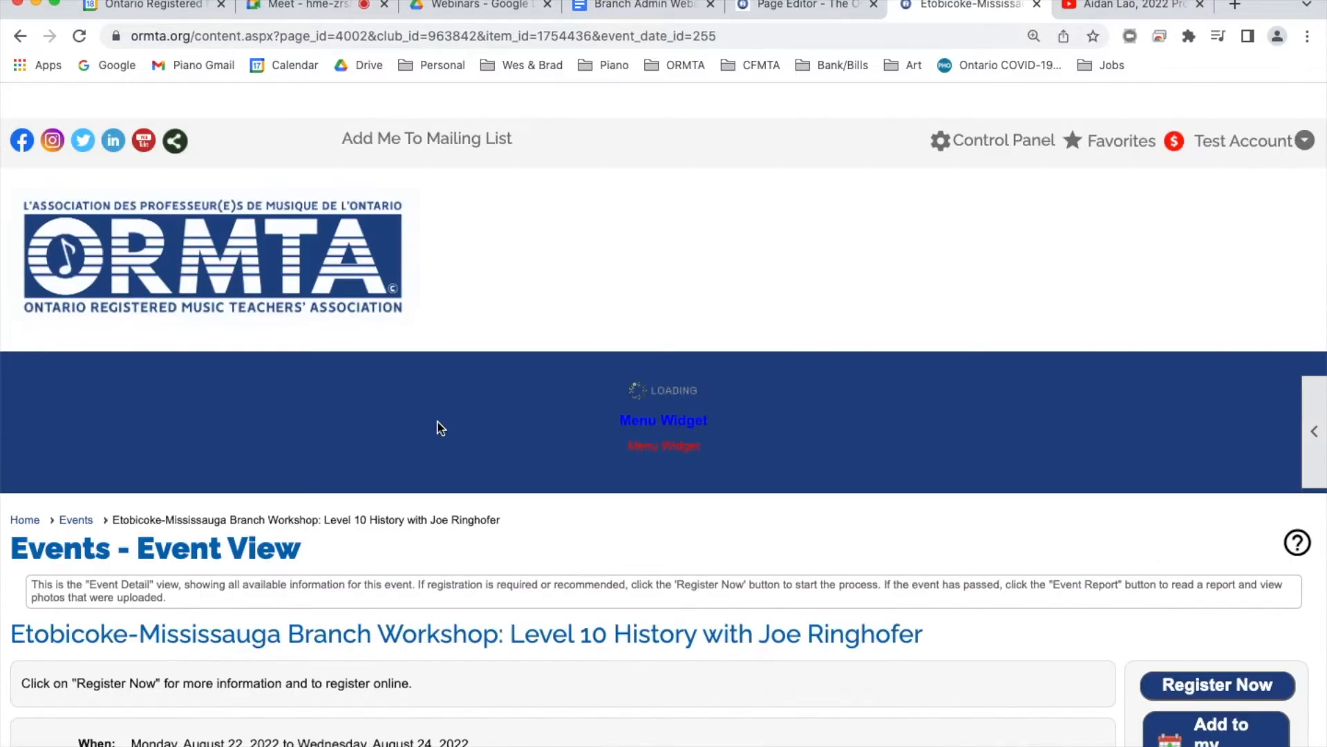
{"action": "scroll", "coordinate": [479, 407], "scroll_direction": "down", "scroll_amount": 3}
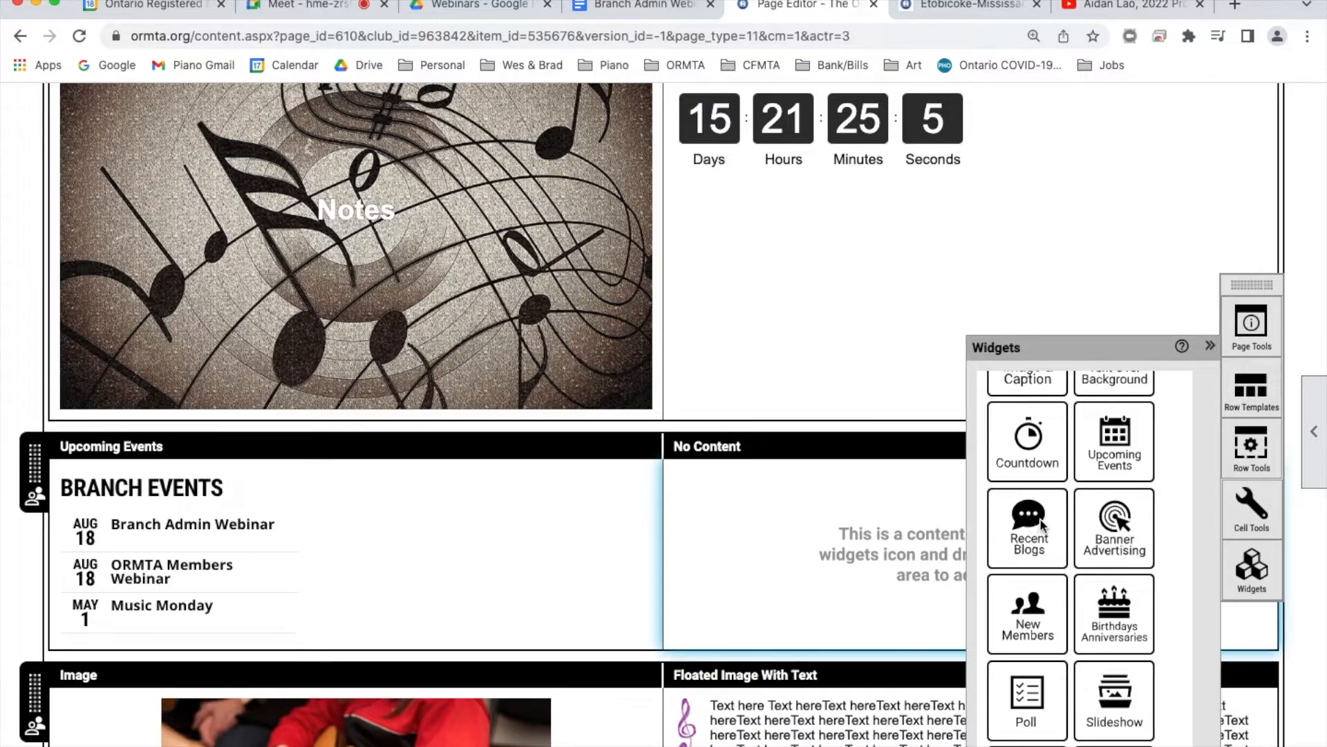
Place a Recent Blogs widget in the empty cell beside Branch Events, titled "Branch Blogs" with a time period of 365 days
{"action": "left_click_drag", "start_coordinate": [1030, 529], "coordinate": [807, 525]}
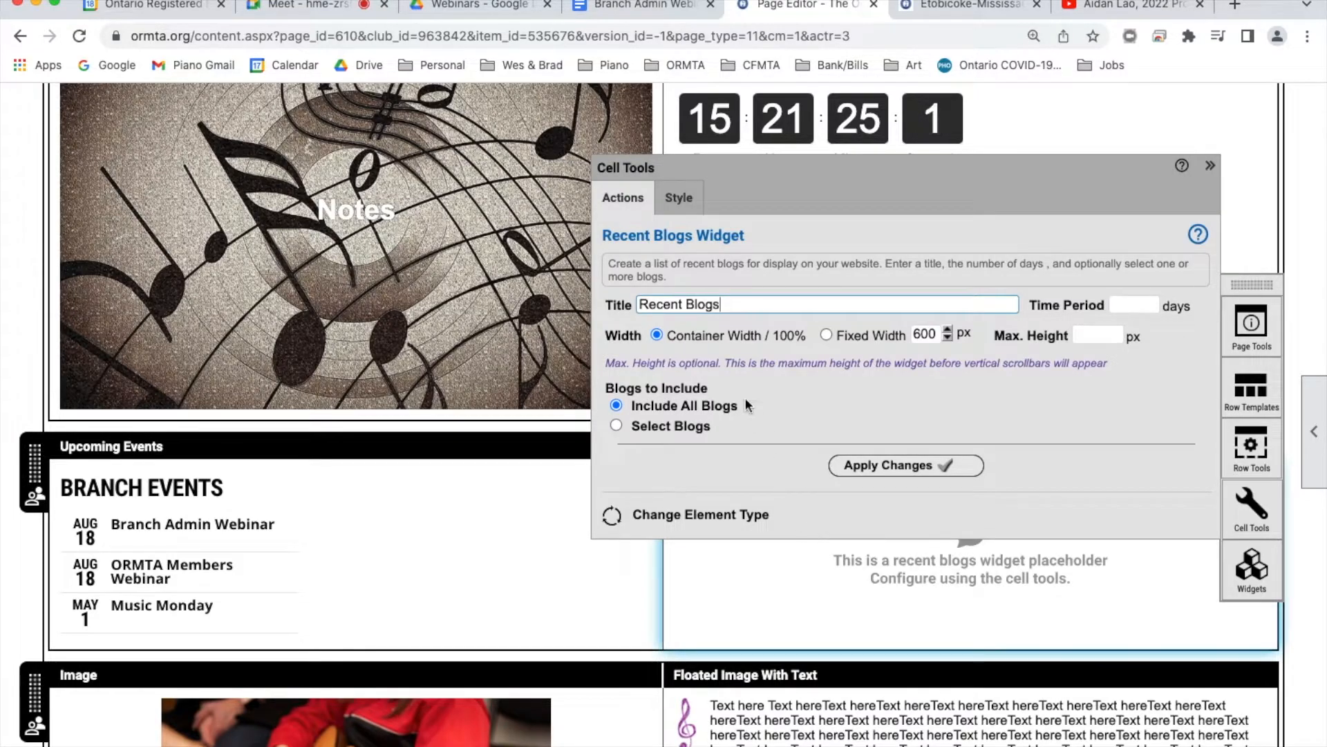
{"action": "double_click", "coordinate": [679, 304]}
{"action": "type", "text": "Branch"}
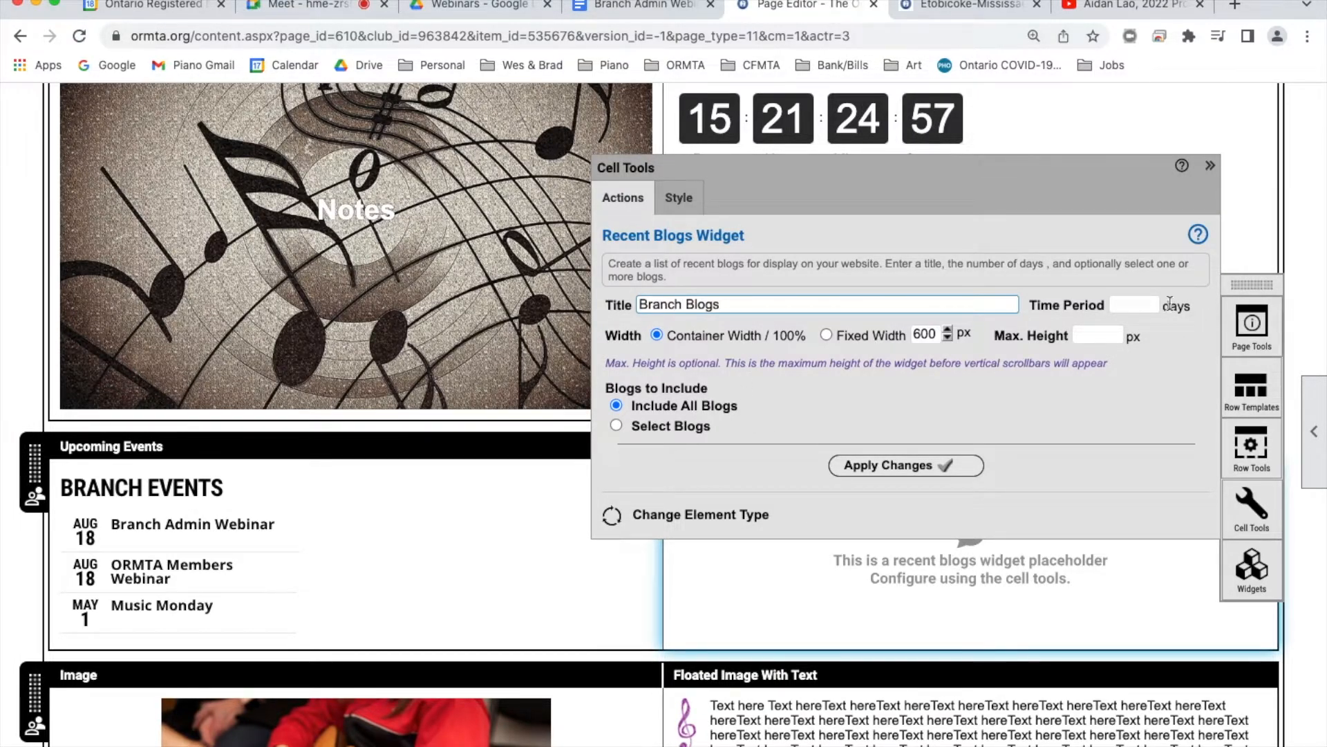
{"action": "left_click", "coordinate": [1140, 304]}
{"action": "left_click", "coordinate": [1149, 324]}
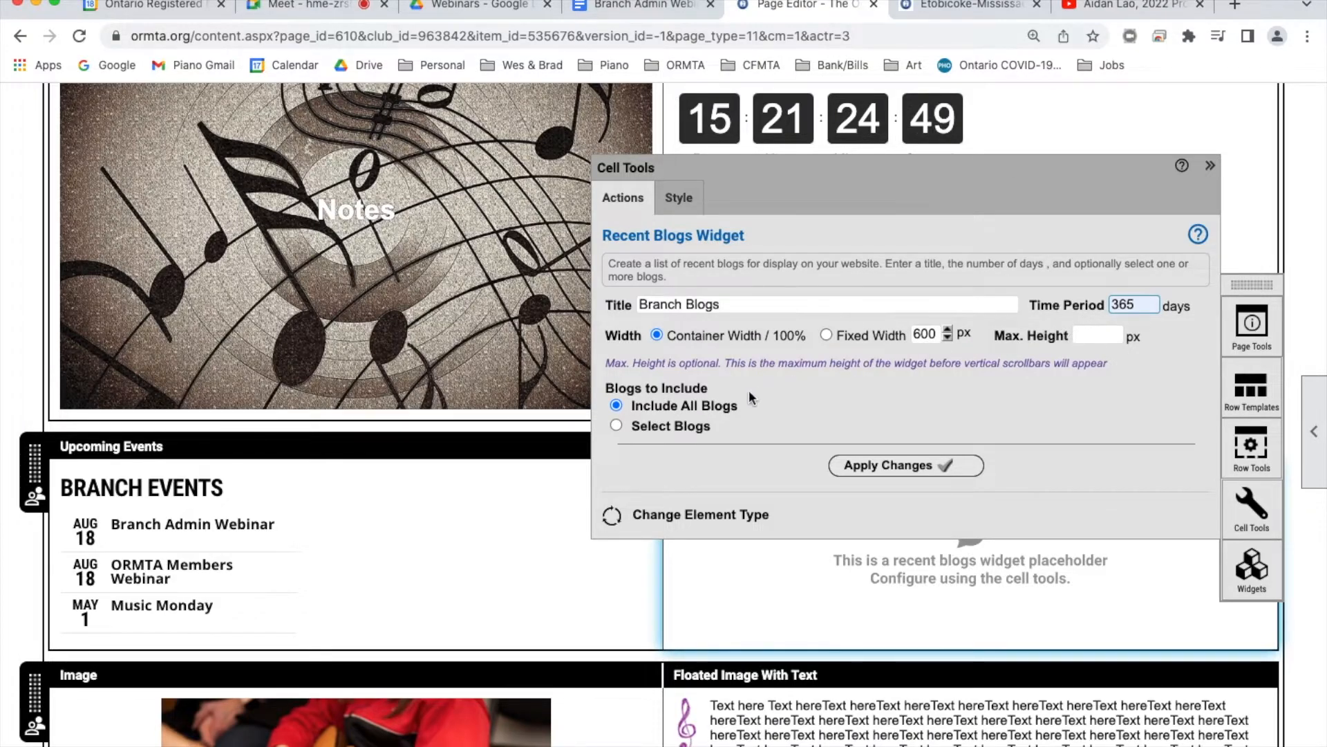
Limit the recent blogs widget to the "Webinar Blog" and apply the changes
{"action": "left_click", "coordinate": [687, 424]}
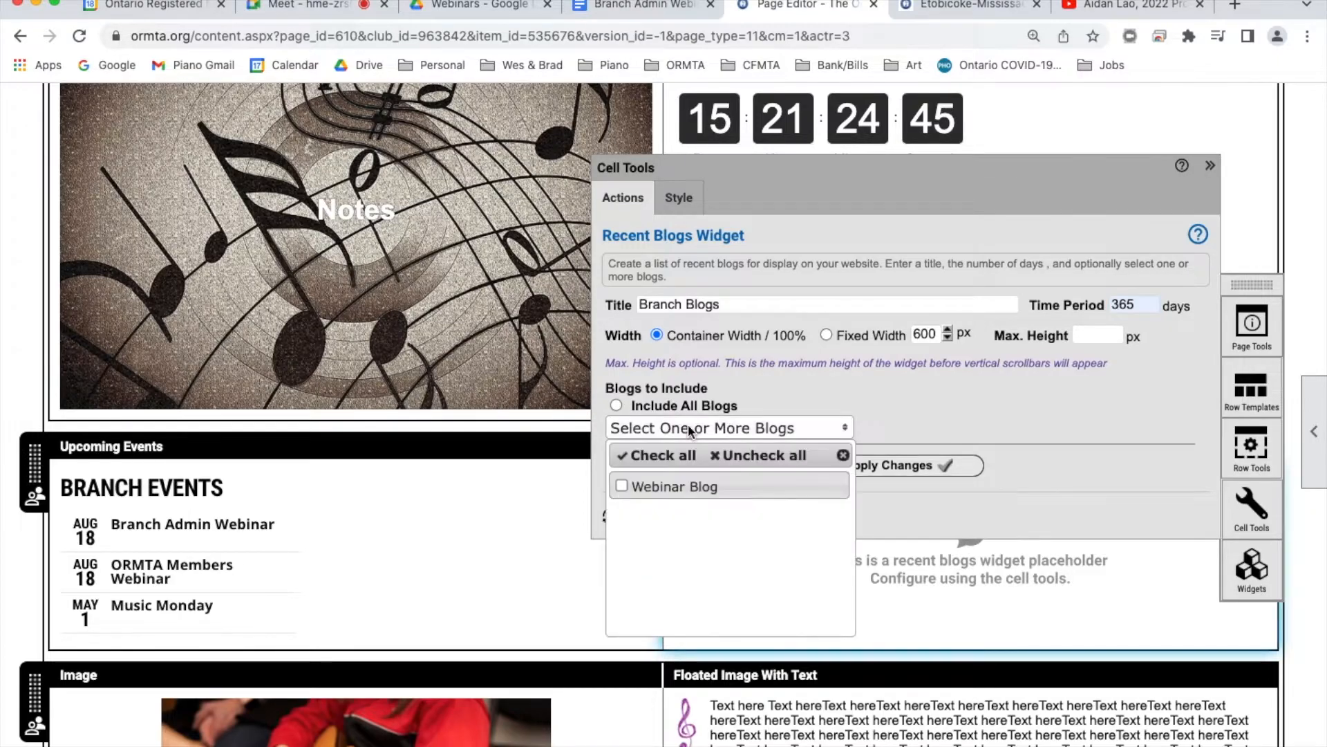
{"action": "left_click", "coordinate": [621, 486]}
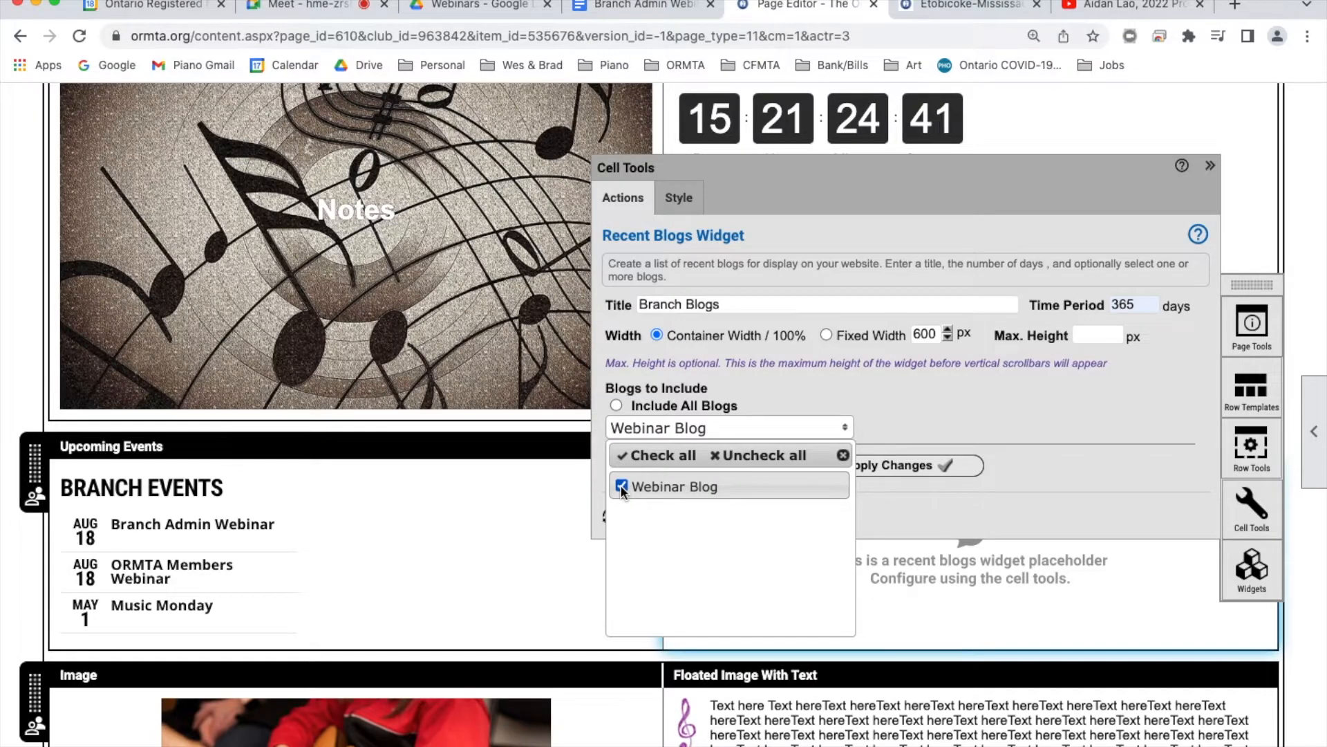
{"action": "left_click", "coordinate": [781, 401]}
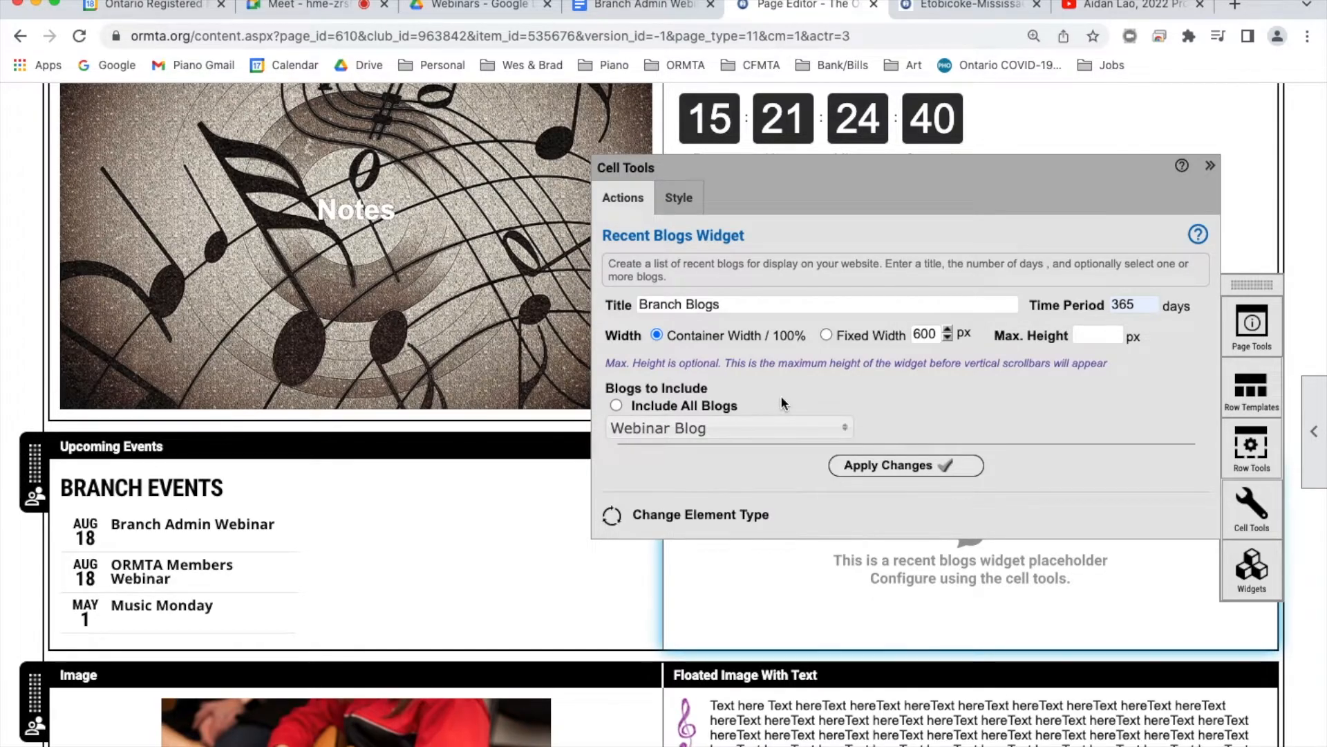
{"action": "left_click", "coordinate": [943, 469]}
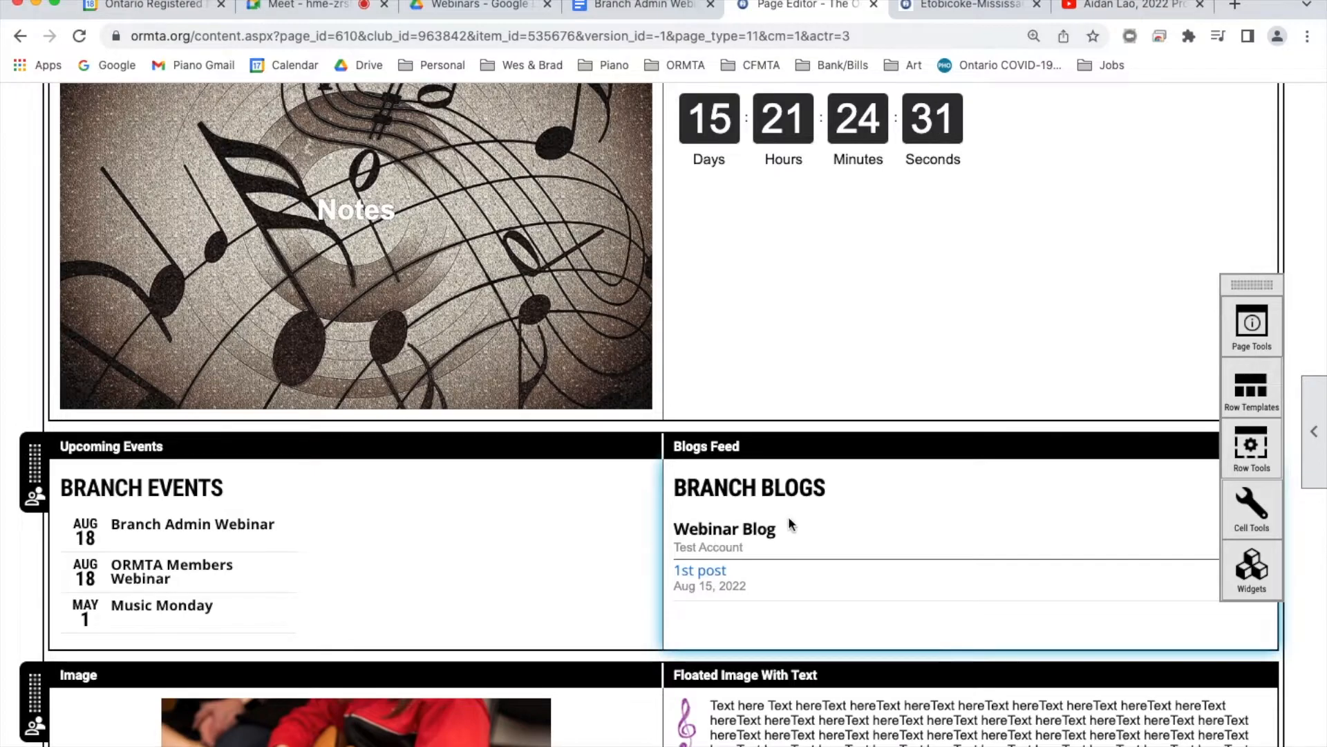
Preview the webinar page and review its layout down to the image row
{"action": "scroll", "coordinate": [561, 488], "scroll_direction": "up", "scroll_amount": 4}
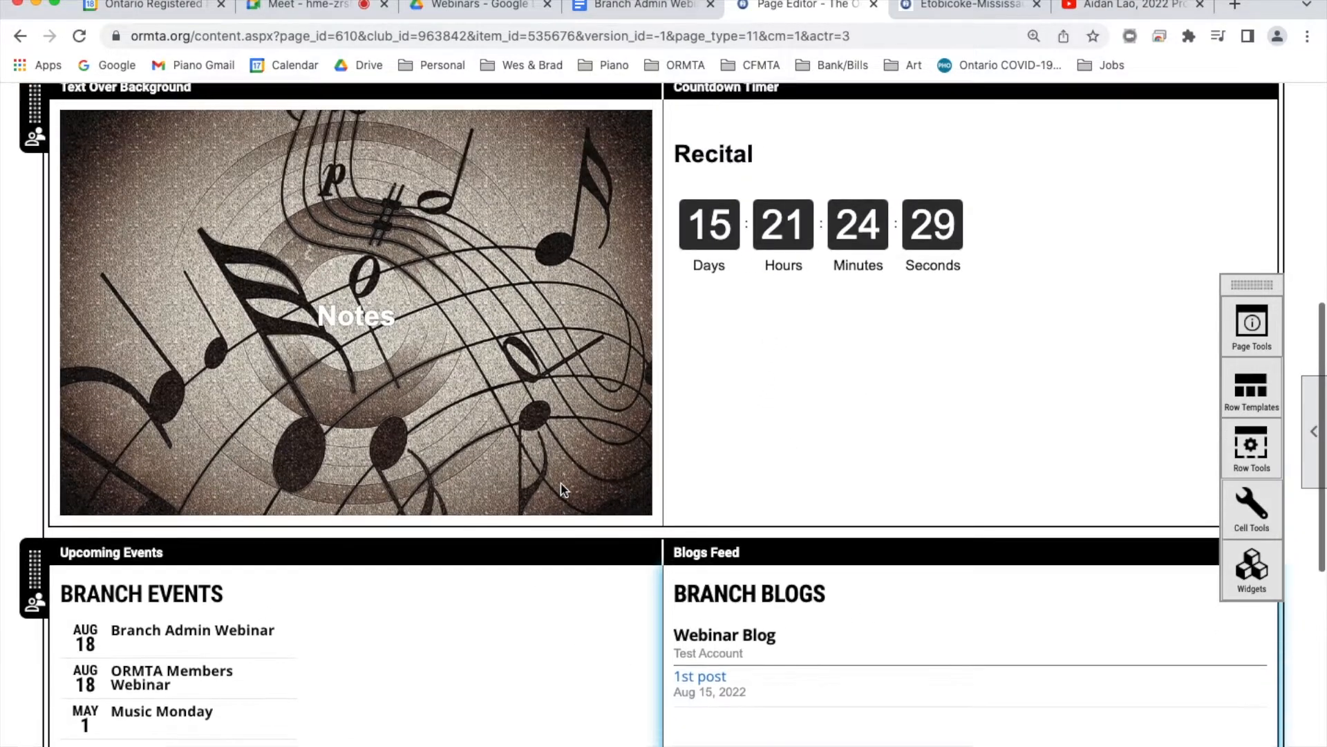
{"action": "scroll", "coordinate": [562, 489], "scroll_direction": "up", "scroll_amount": 1}
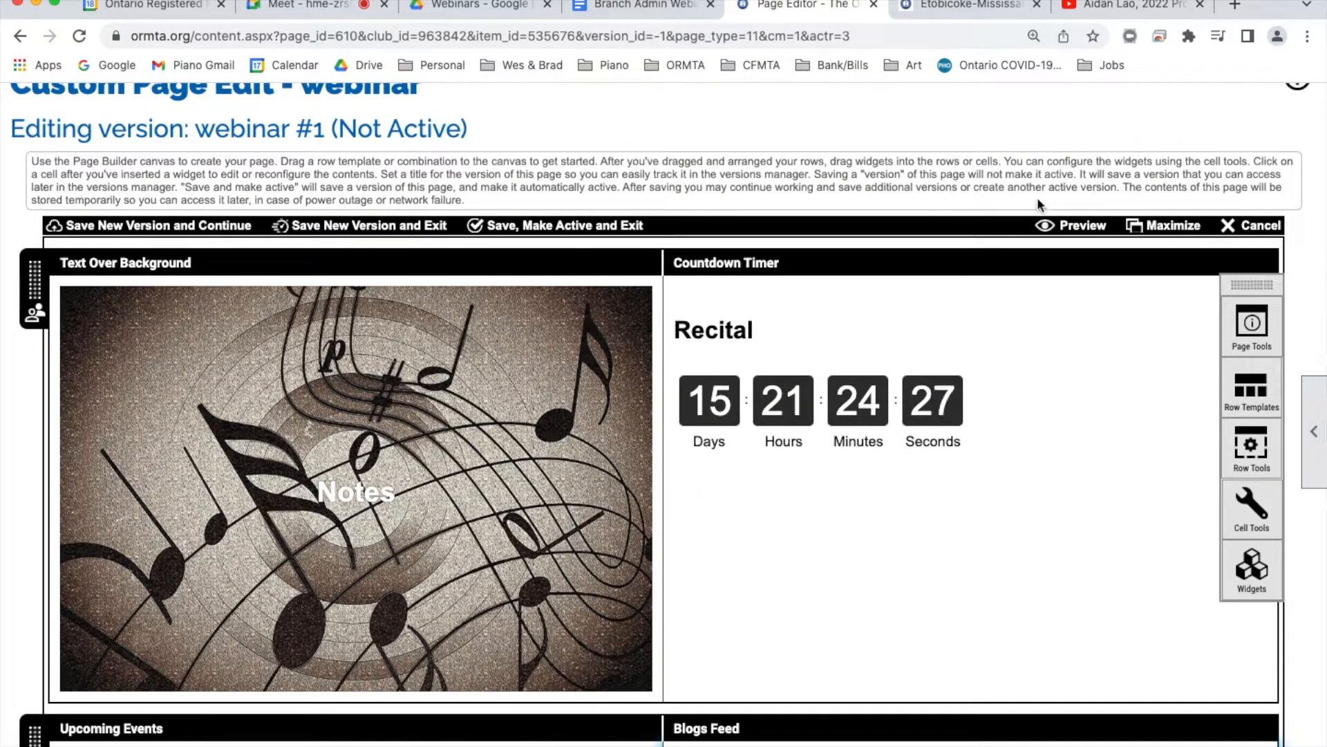
{"action": "left_click", "coordinate": [1077, 232]}
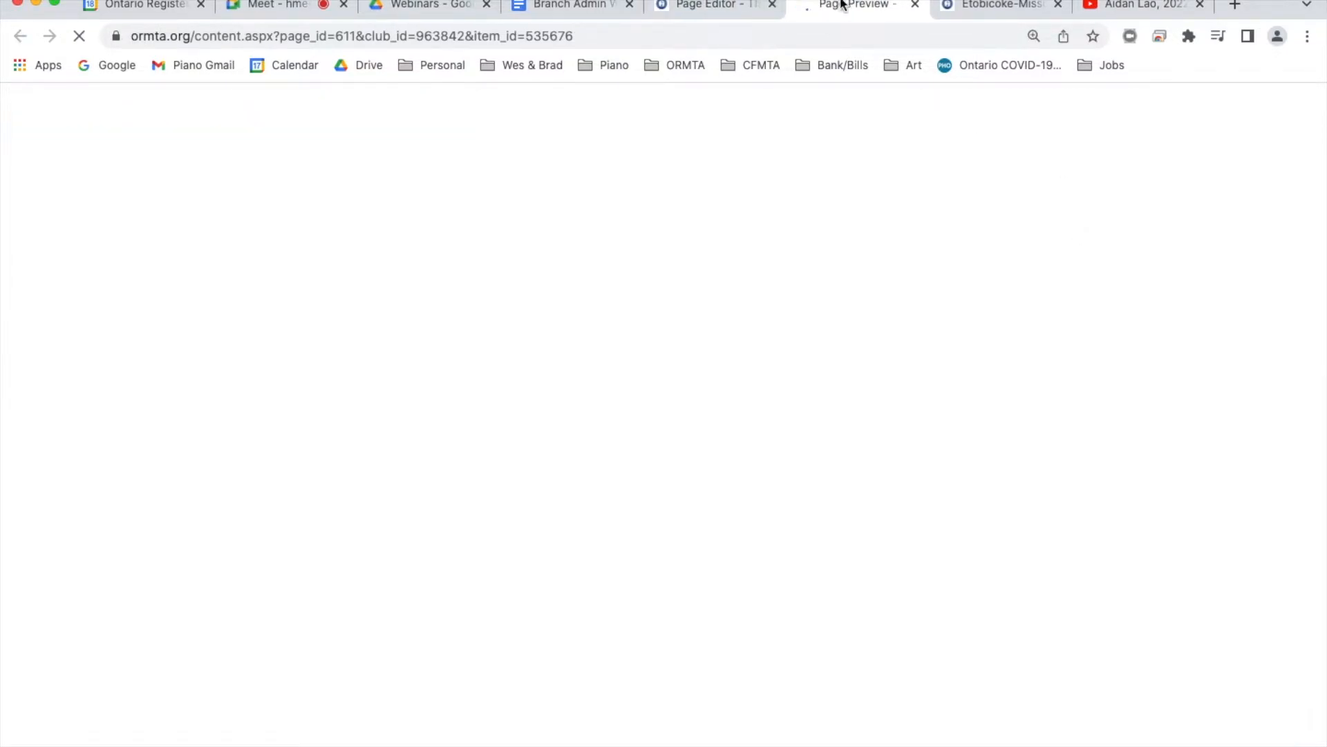
{"action": "scroll", "coordinate": [723, 250], "scroll_direction": "down", "scroll_amount": 9}
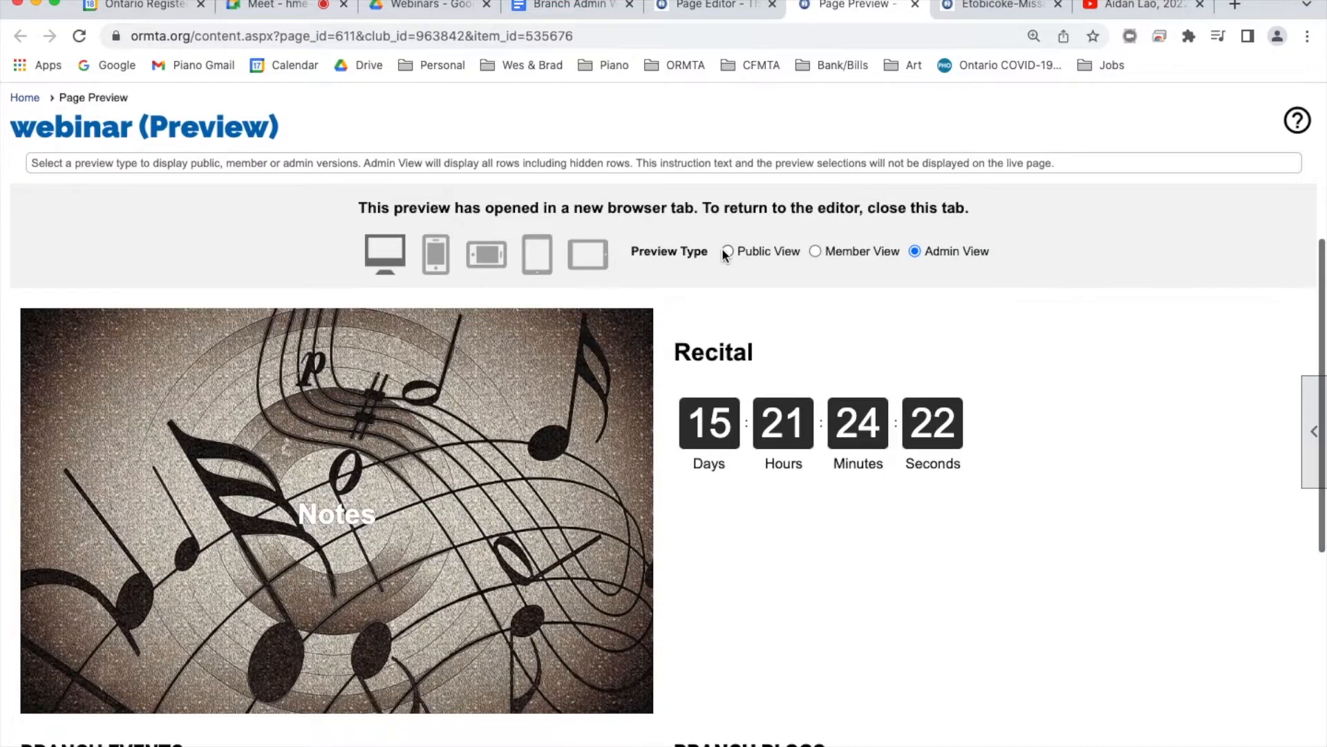
{"action": "scroll", "coordinate": [723, 252], "scroll_direction": "down", "scroll_amount": 3}
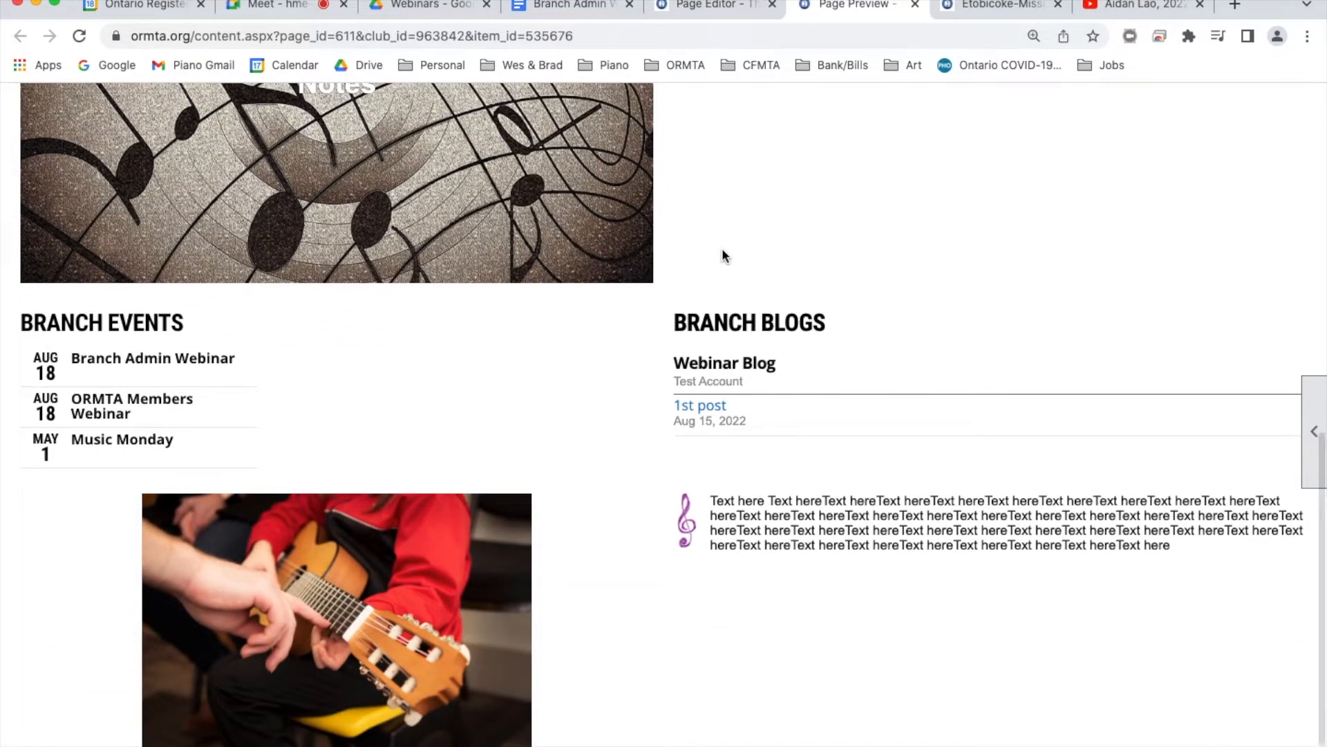
Open "1st post" from the preview's Branch Blogs list, examine its content, comment option and blog index, and close the preview tab
{"action": "left_click", "coordinate": [711, 405]}
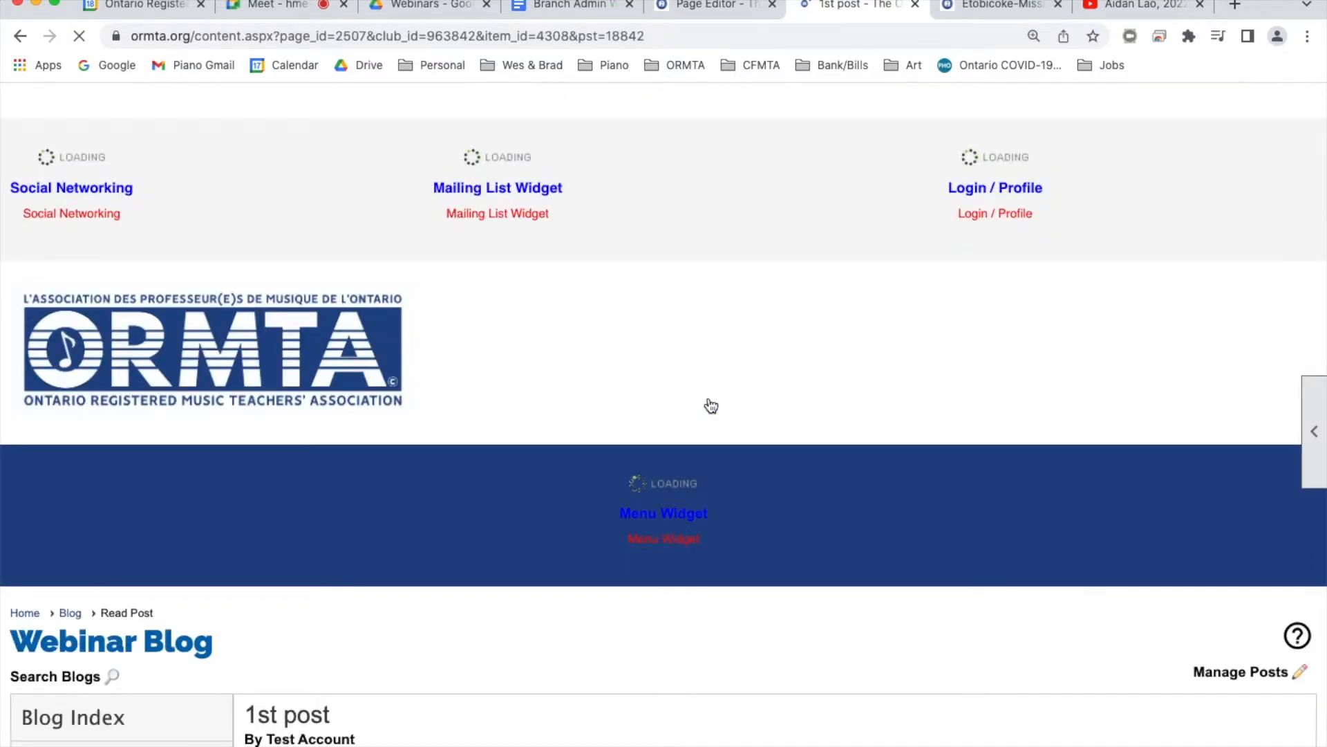
{"action": "scroll", "coordinate": [687, 355], "scroll_direction": "down", "scroll_amount": 5}
{"action": "scroll", "coordinate": [686, 359], "scroll_direction": "down", "scroll_amount": 4}
{"action": "scroll", "coordinate": [686, 351], "scroll_direction": "up", "scroll_amount": 2}
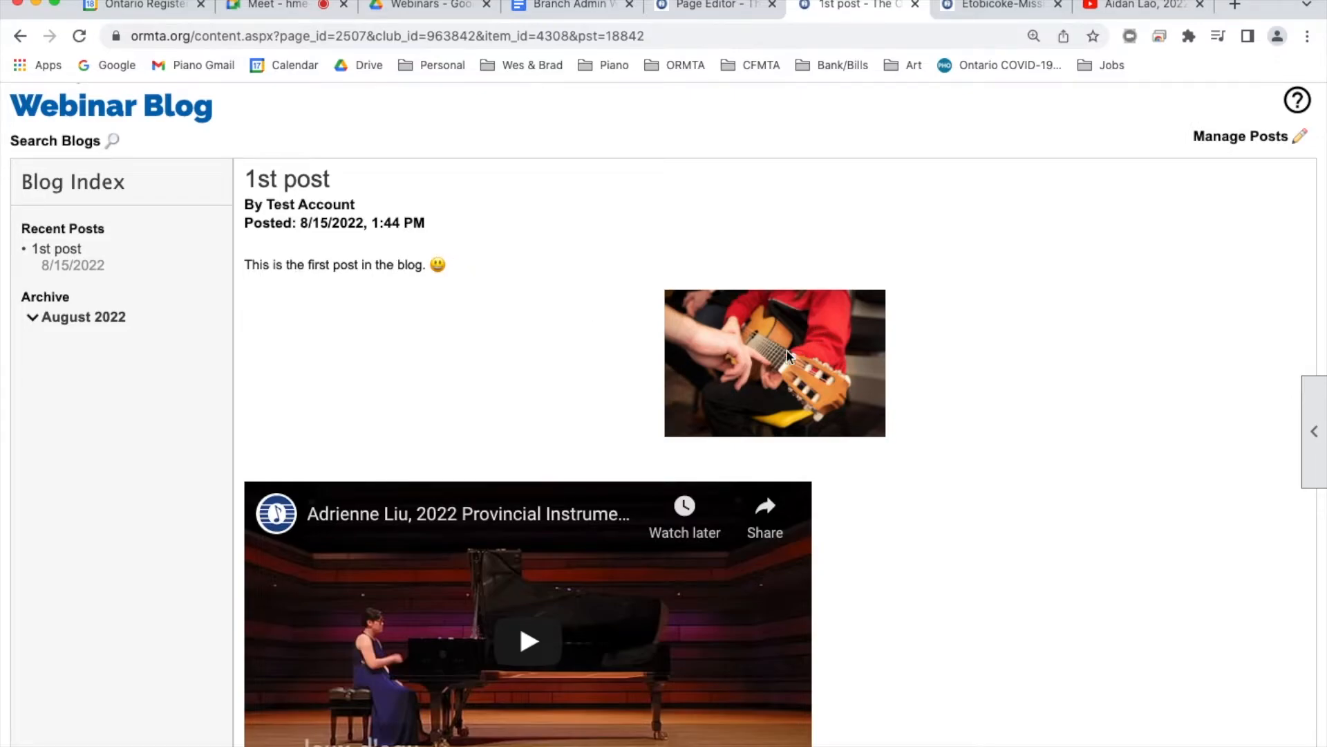
{"action": "scroll", "coordinate": [572, 446], "scroll_direction": "down", "scroll_amount": 3}
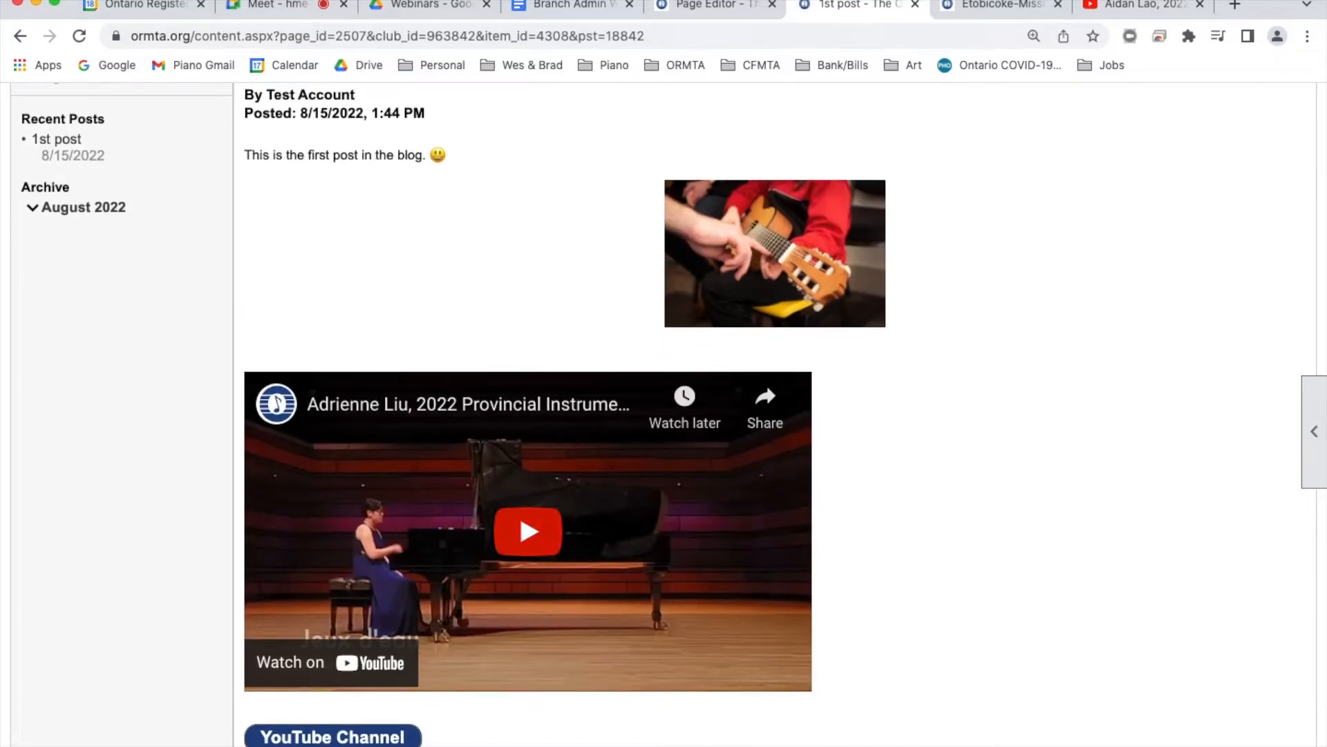
{"action": "scroll", "coordinate": [1010, 453], "scroll_direction": "down", "scroll_amount": 5}
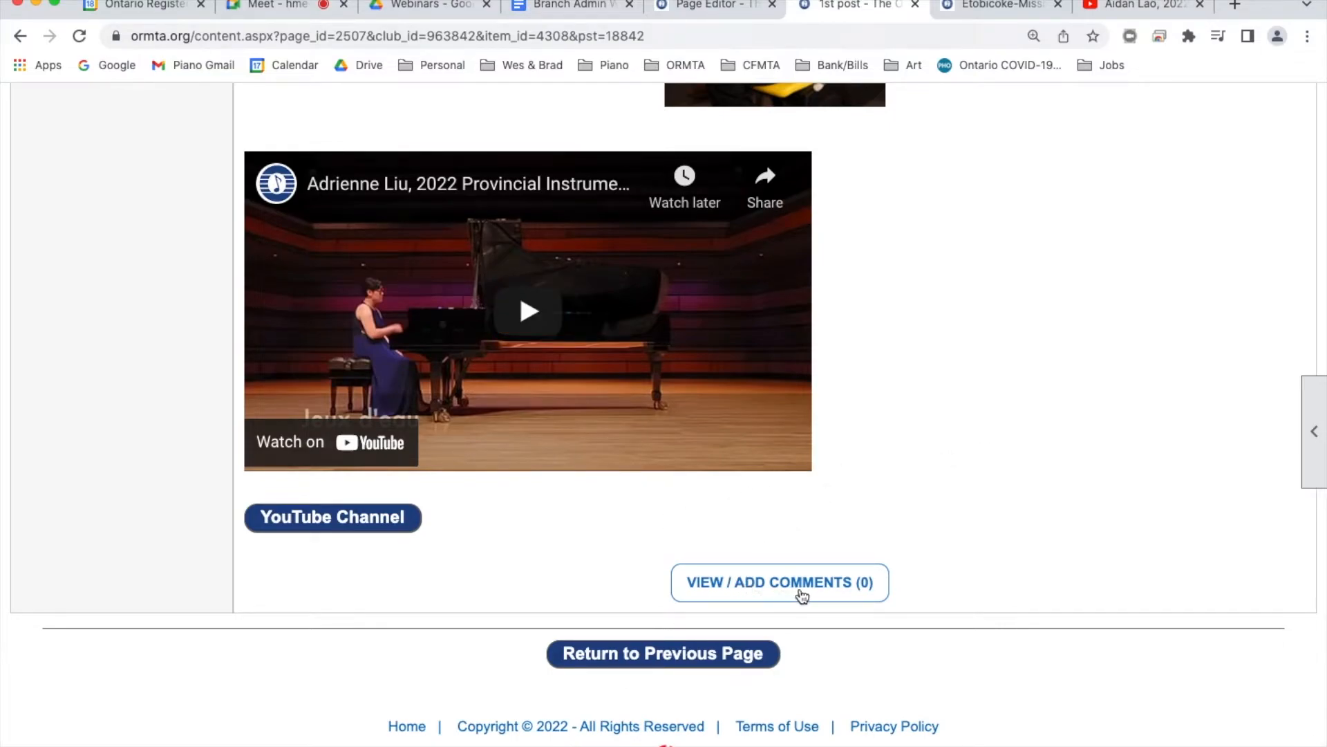
{"action": "scroll", "coordinate": [890, 464], "scroll_direction": "up", "scroll_amount": 6}
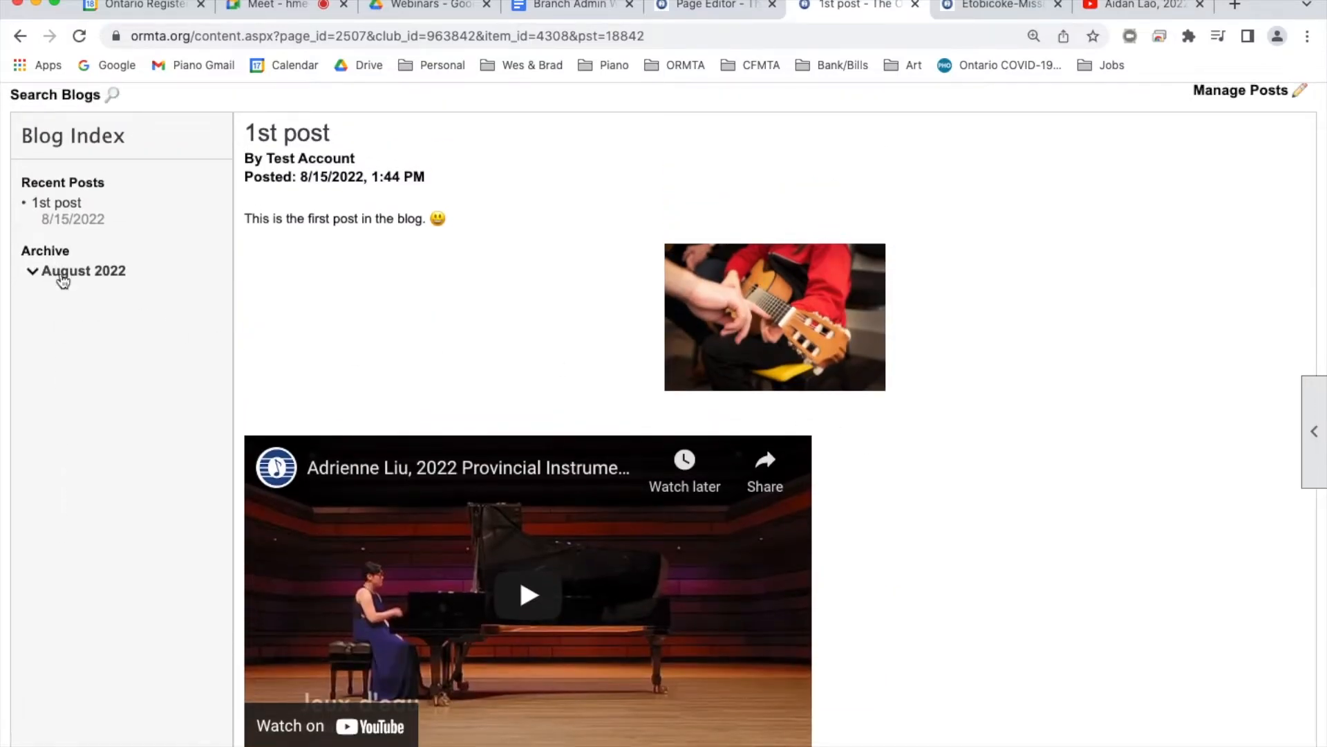
{"action": "scroll", "coordinate": [559, 253], "scroll_direction": "up", "scroll_amount": 2}
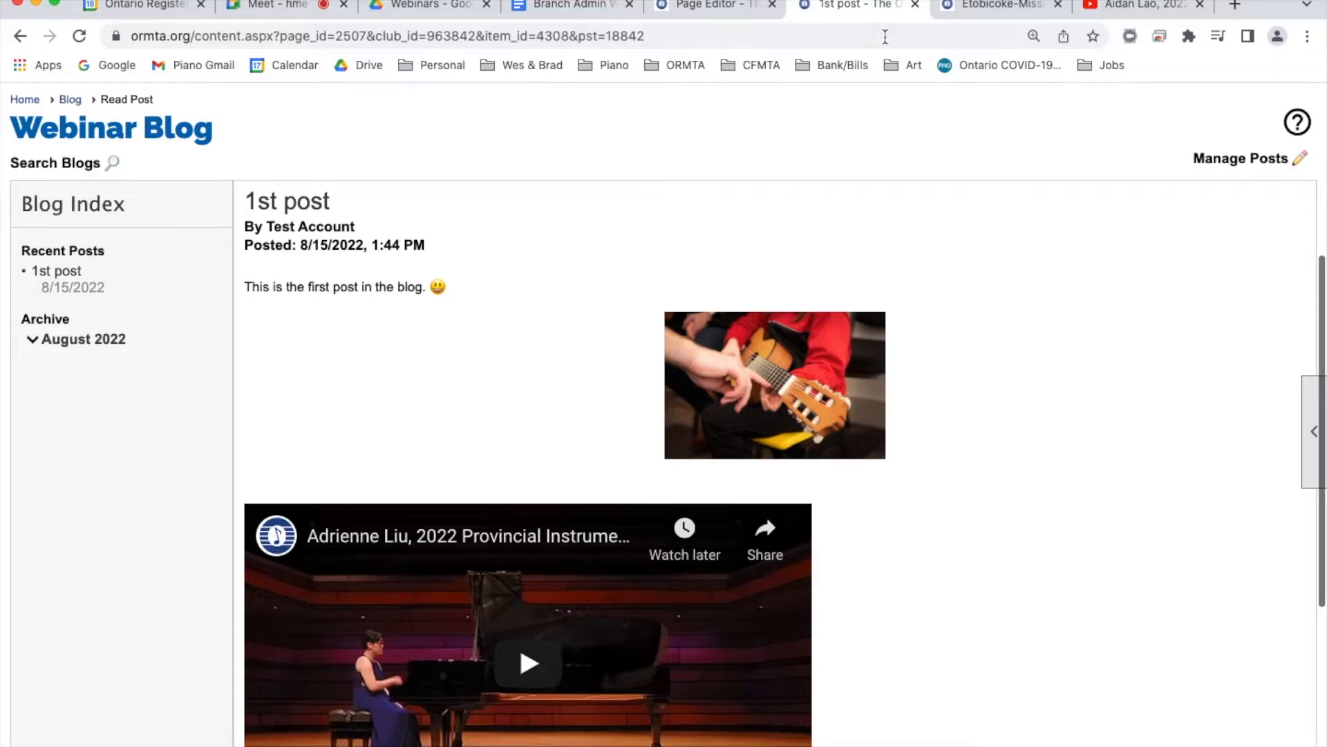
{"action": "left_click", "coordinate": [916, 6]}
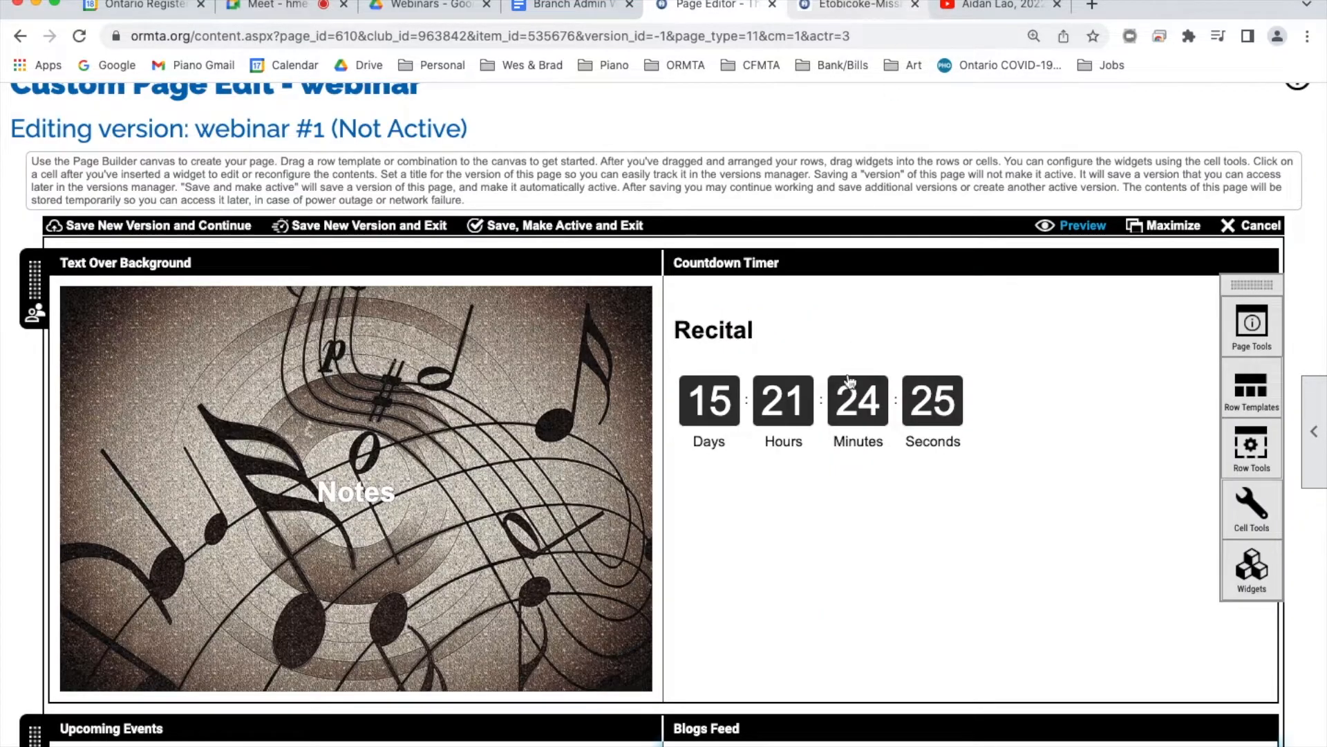
Add a blank 50/50 row below the image and floated-text row
{"action": "scroll", "coordinate": [847, 380], "scroll_direction": "down", "scroll_amount": 8}
{"action": "scroll", "coordinate": [848, 389], "scroll_direction": "down", "scroll_amount": 3}
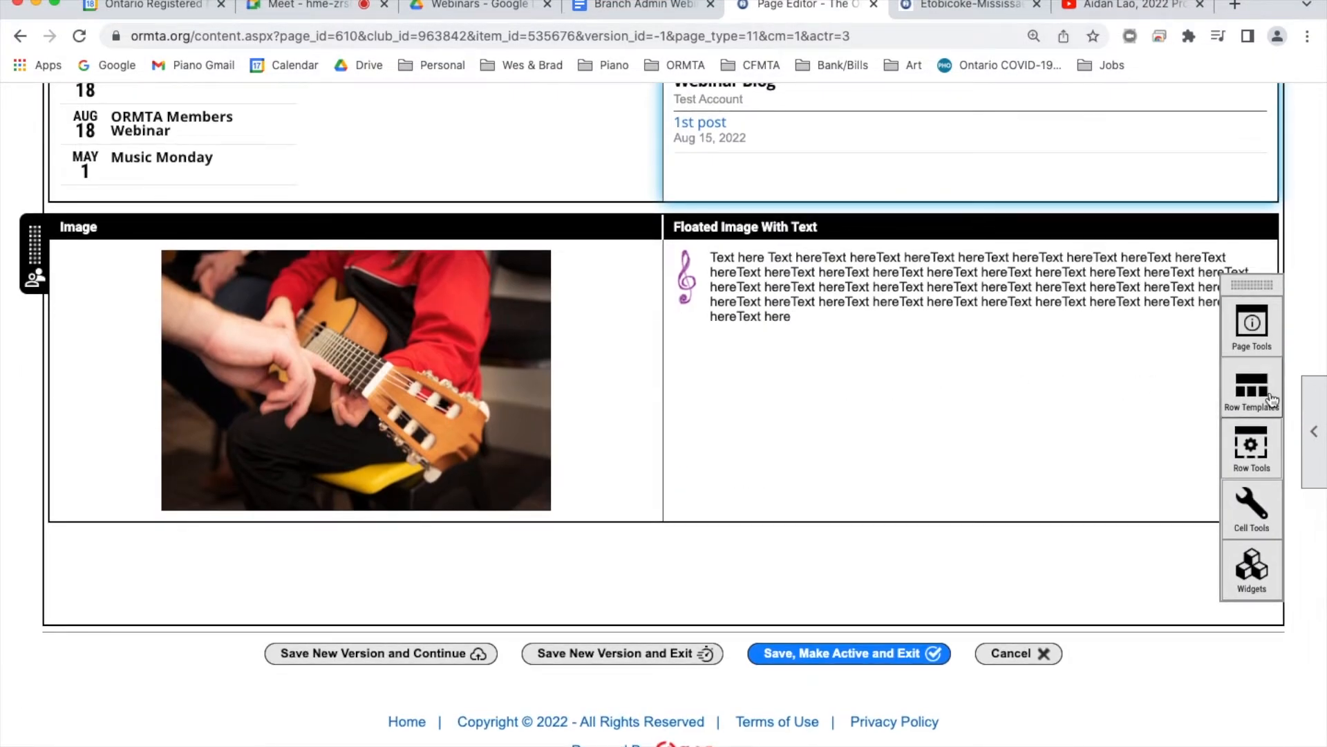
{"action": "left_click", "coordinate": [1270, 399]}
{"action": "left_click_drag", "start_coordinate": [1115, 429], "coordinate": [172, 571]}
{"action": "scroll", "coordinate": [376, 425], "scroll_direction": "down", "scroll_amount": 2}
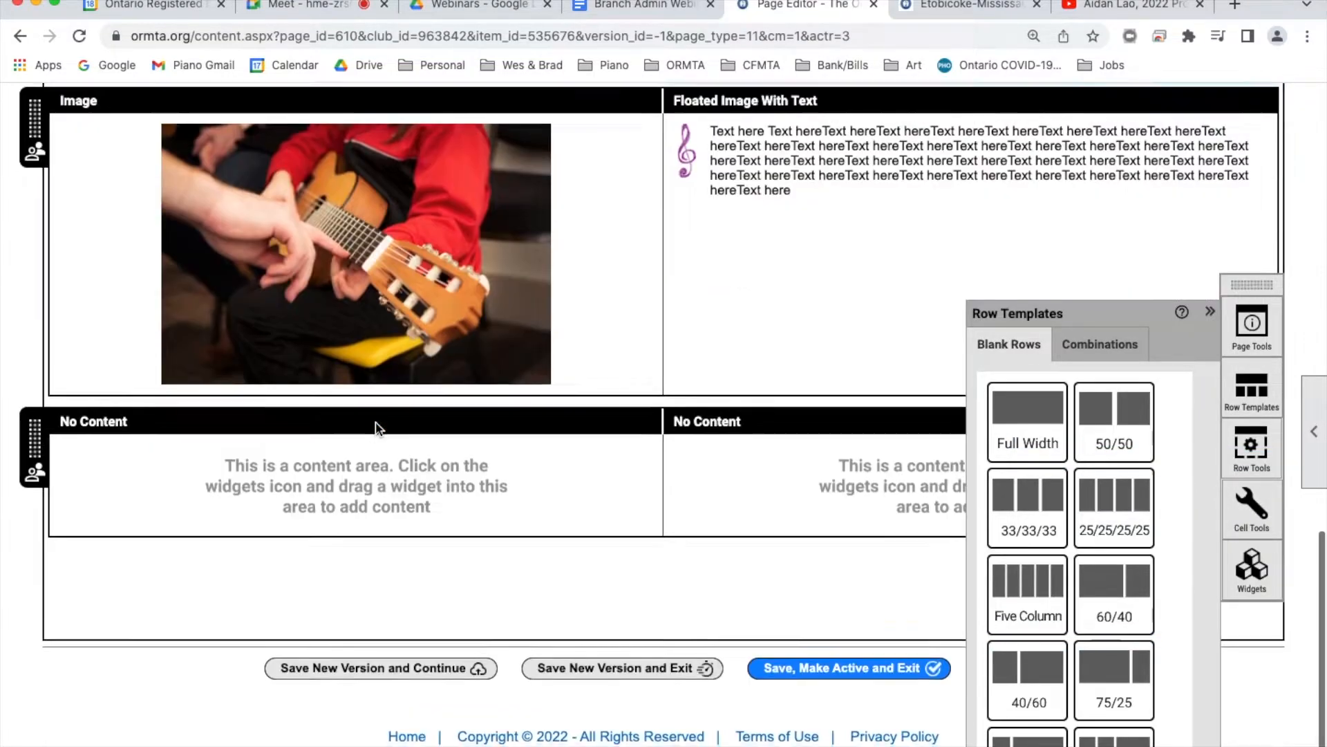
Place a Slideshow widget in the first cell of the new blank 50/50 row
{"action": "left_click", "coordinate": [589, 529]}
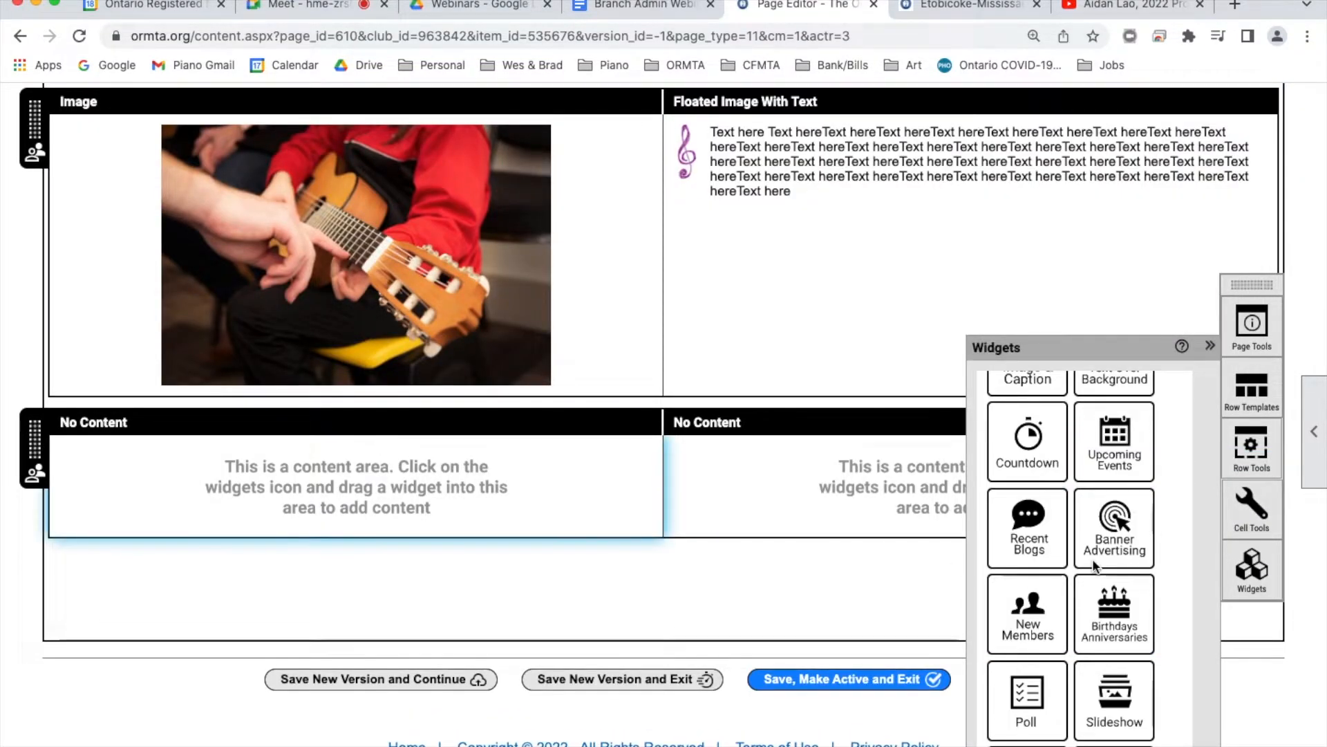
{"action": "scroll", "coordinate": [1099, 560], "scroll_direction": "down", "scroll_amount": 3}
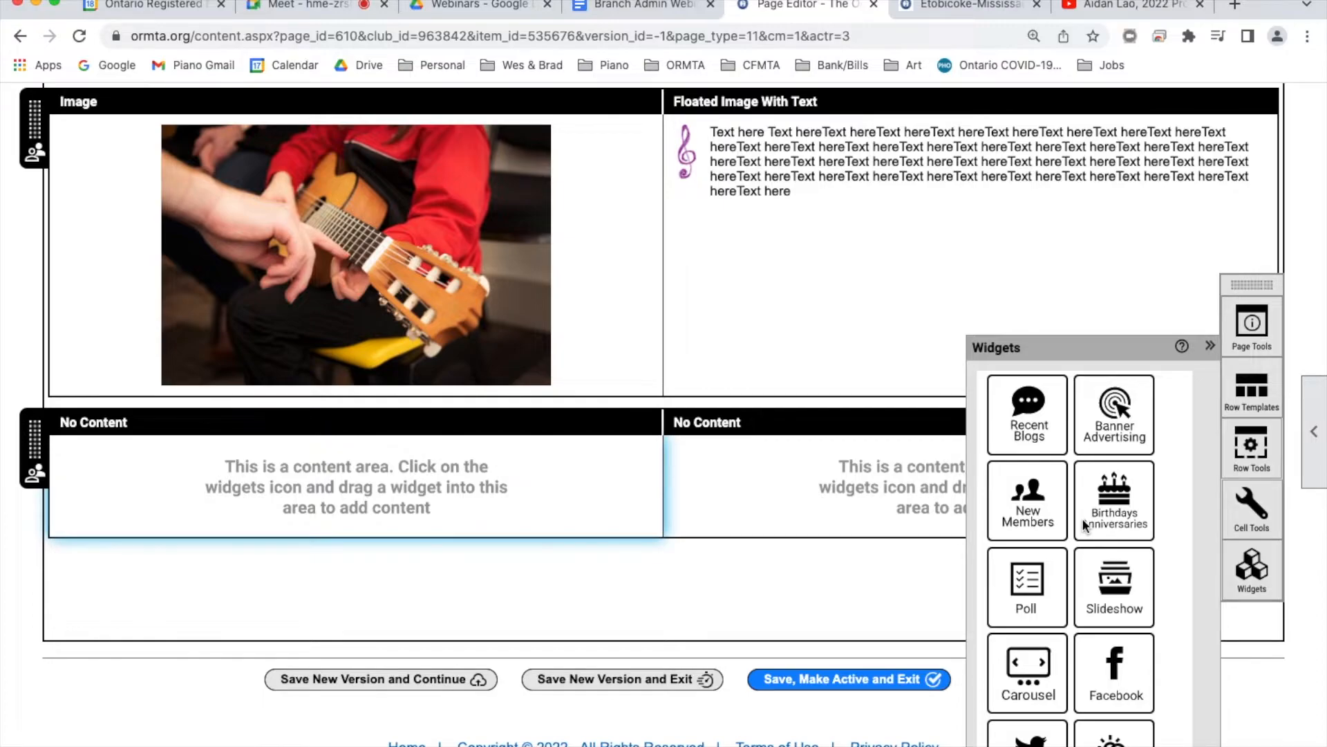
{"action": "scroll", "coordinate": [1082, 517], "scroll_direction": "down", "scroll_amount": 3}
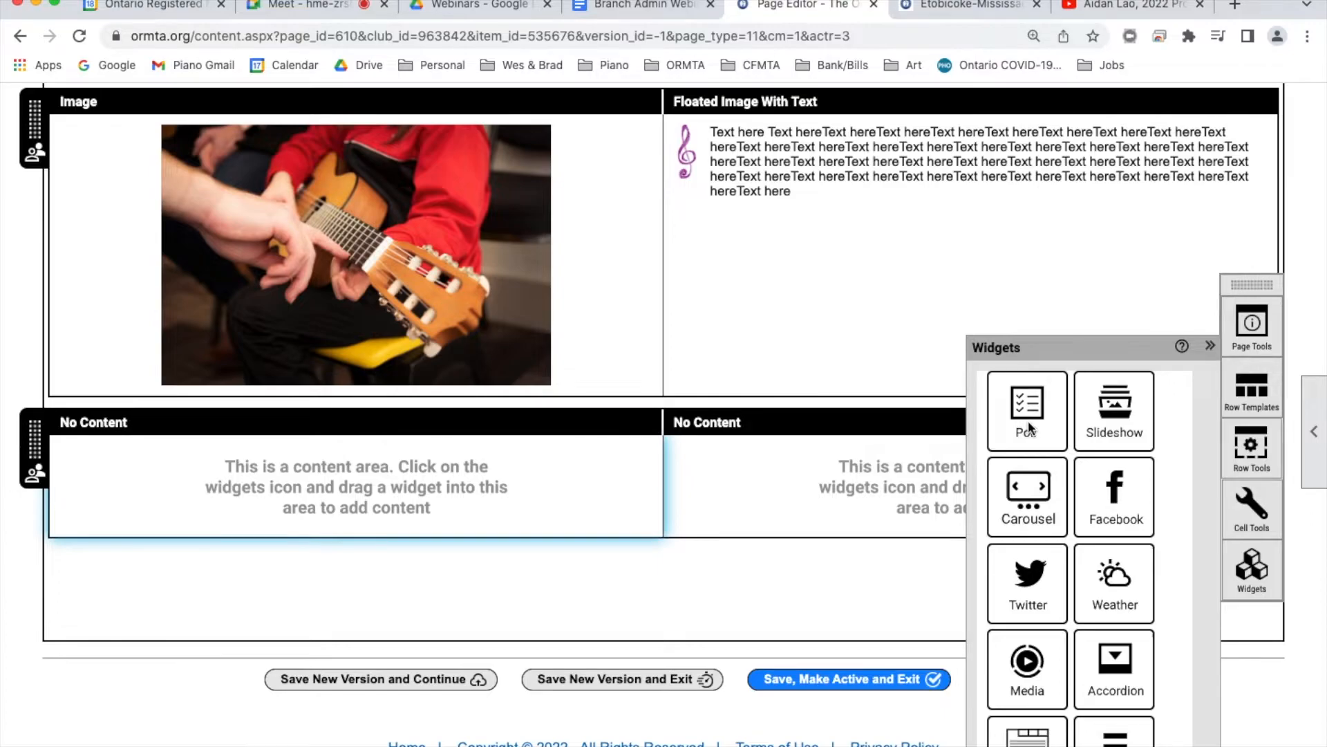
{"action": "left_click_drag", "start_coordinate": [1125, 408], "coordinate": [476, 476]}
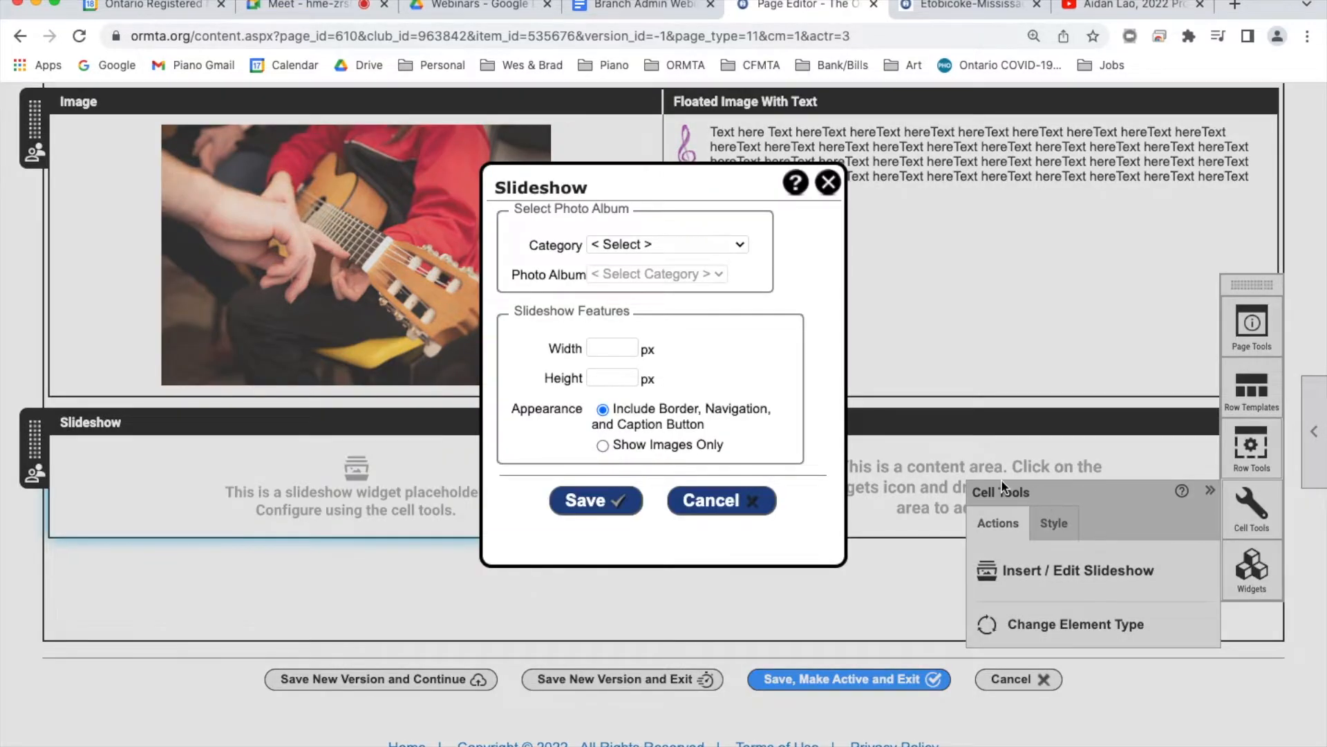
Choose the "Branch/Zone slideshow" category and the "N&A Branch 2015 Awards Festival" photo album for the slideshow
{"action": "left_click", "coordinate": [712, 242]}
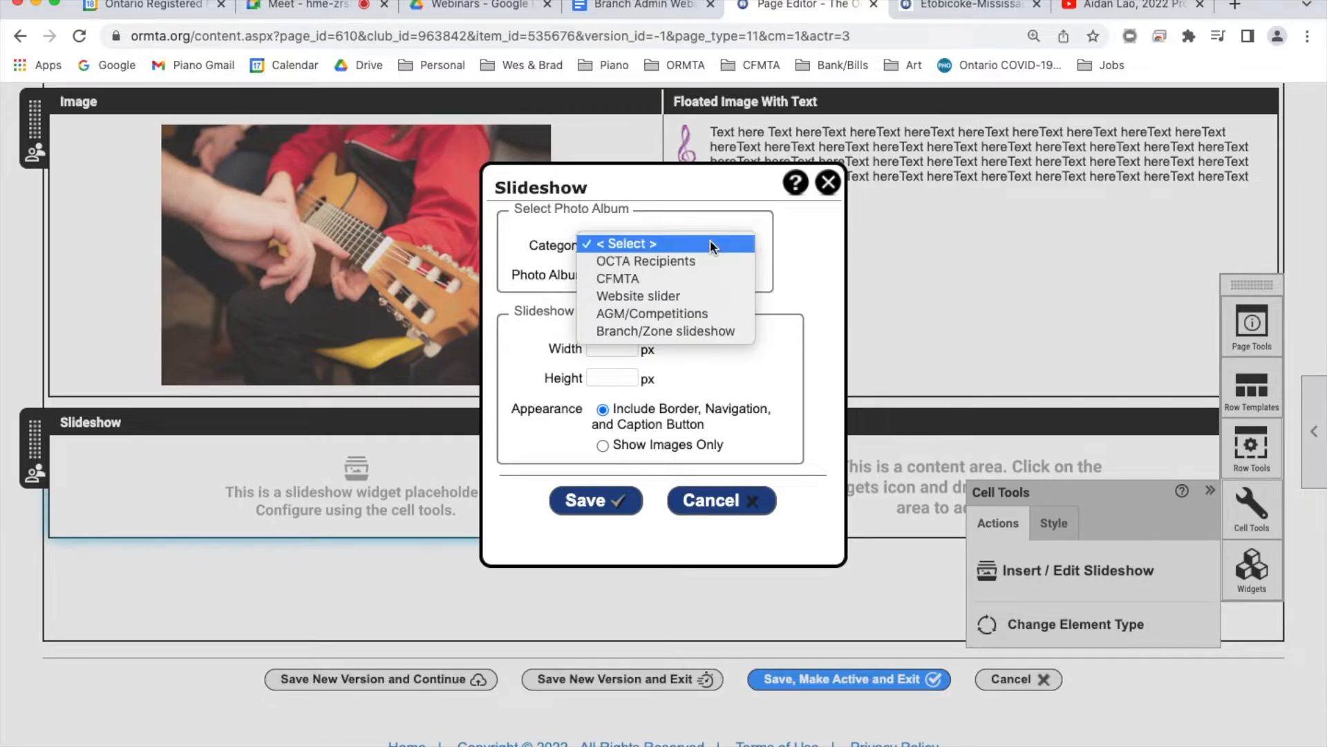
{"action": "left_click", "coordinate": [691, 332]}
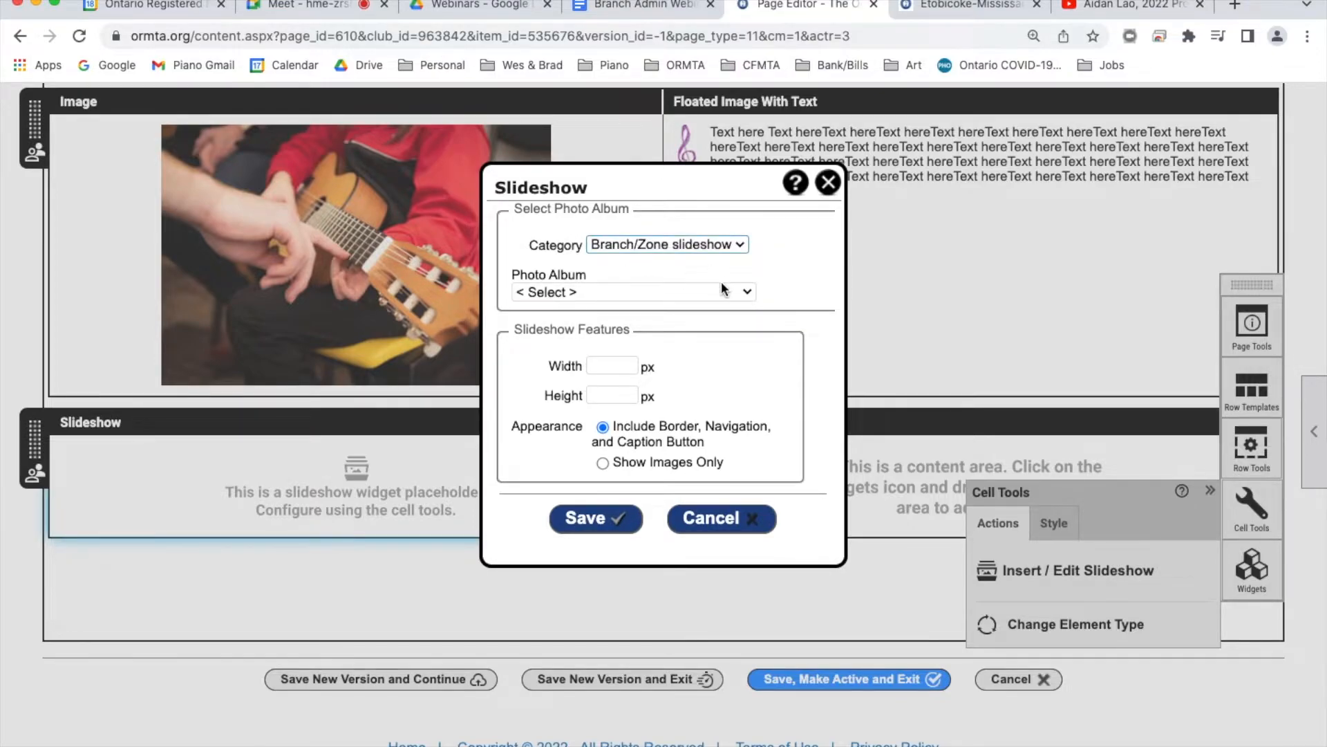
{"action": "left_click", "coordinate": [734, 286]}
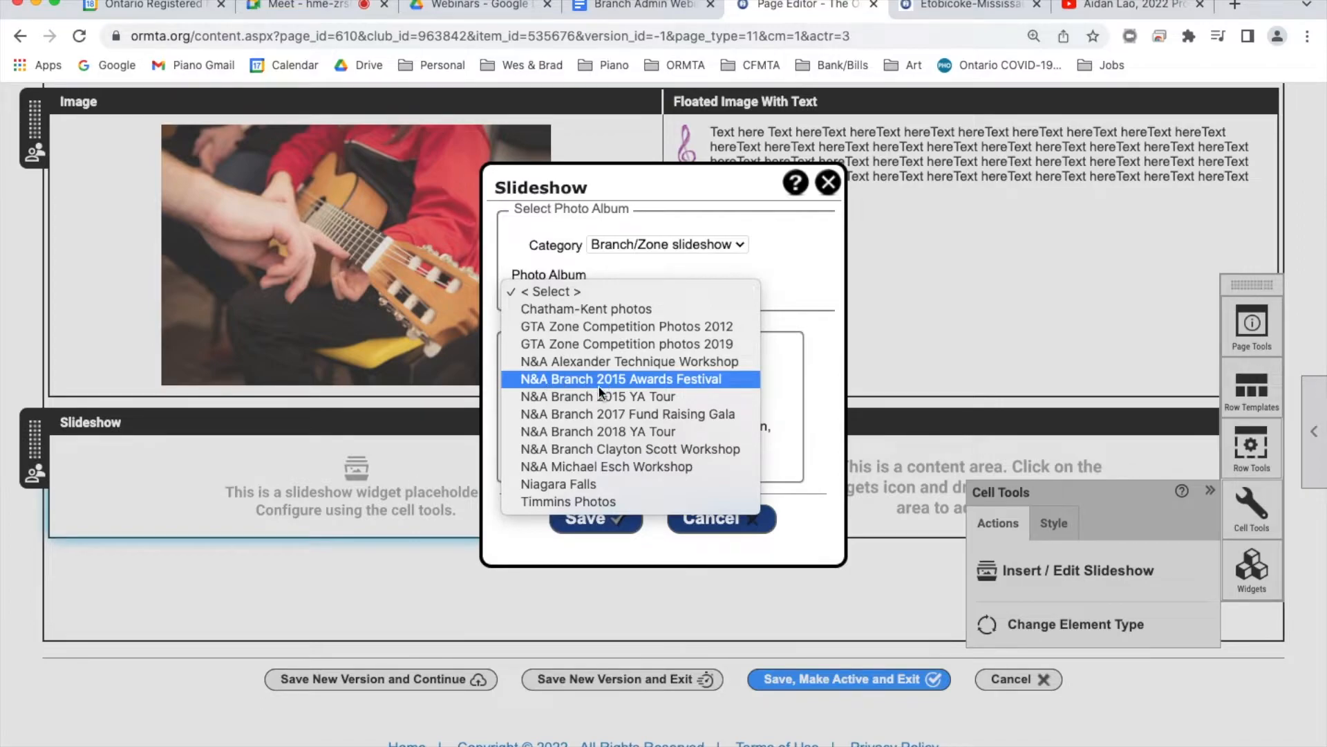
{"action": "left_click", "coordinate": [647, 380]}
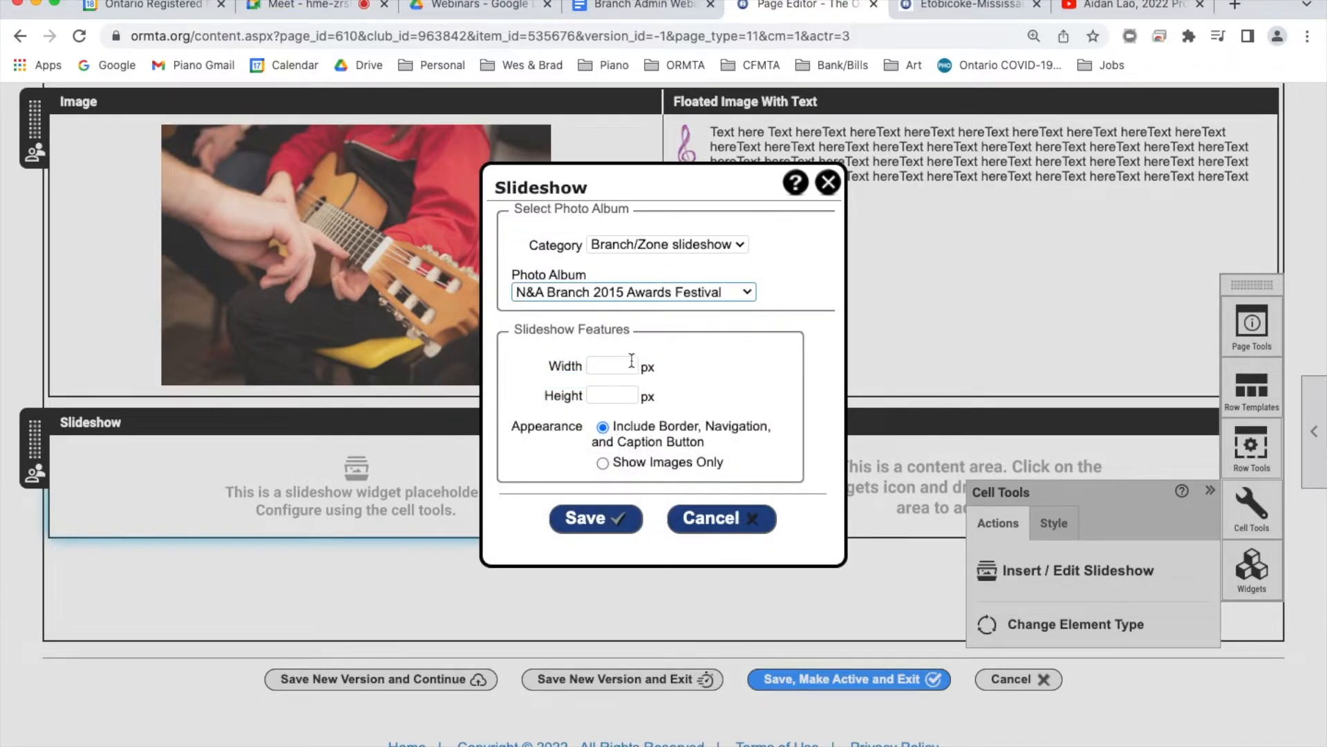
Save the slideshow at 600 px wide by 400 px high and page through its photos
{"action": "left_click", "coordinate": [635, 360]}
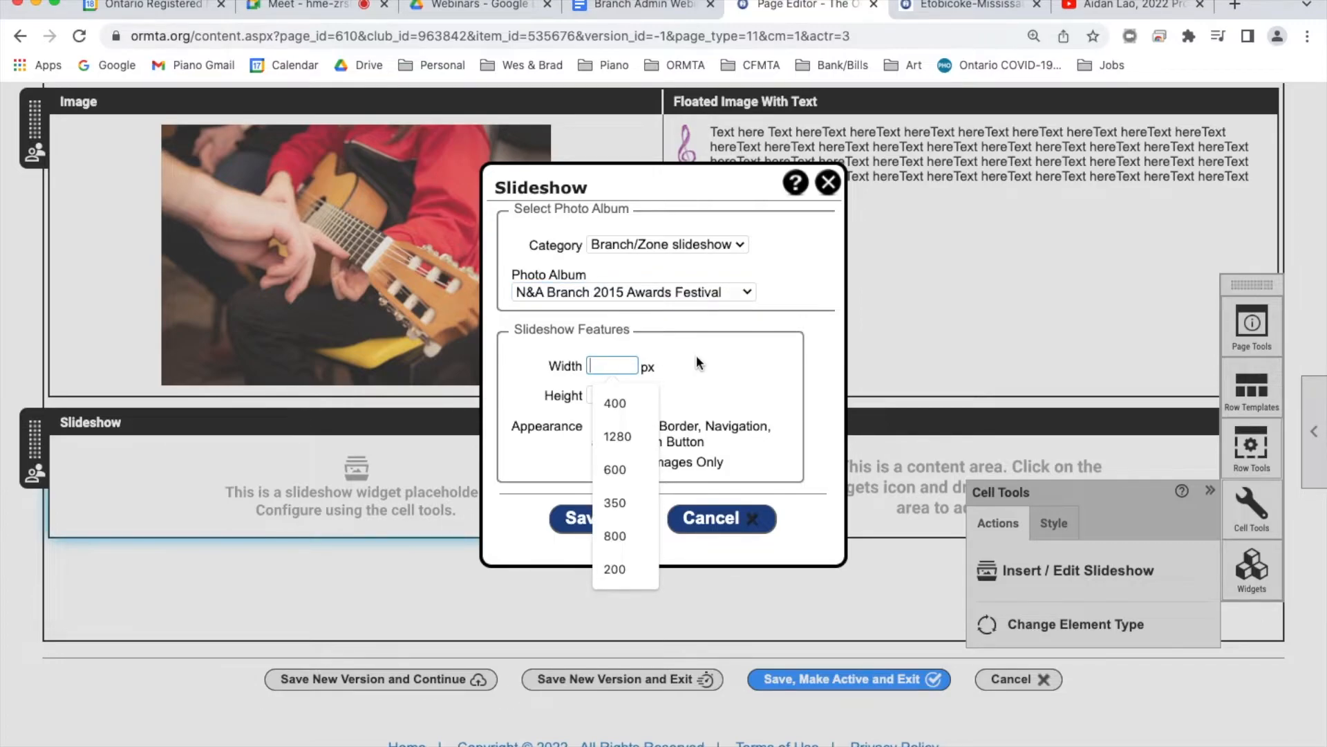
{"action": "type", "text": "600"}
{"action": "key", "text": "Tab"}
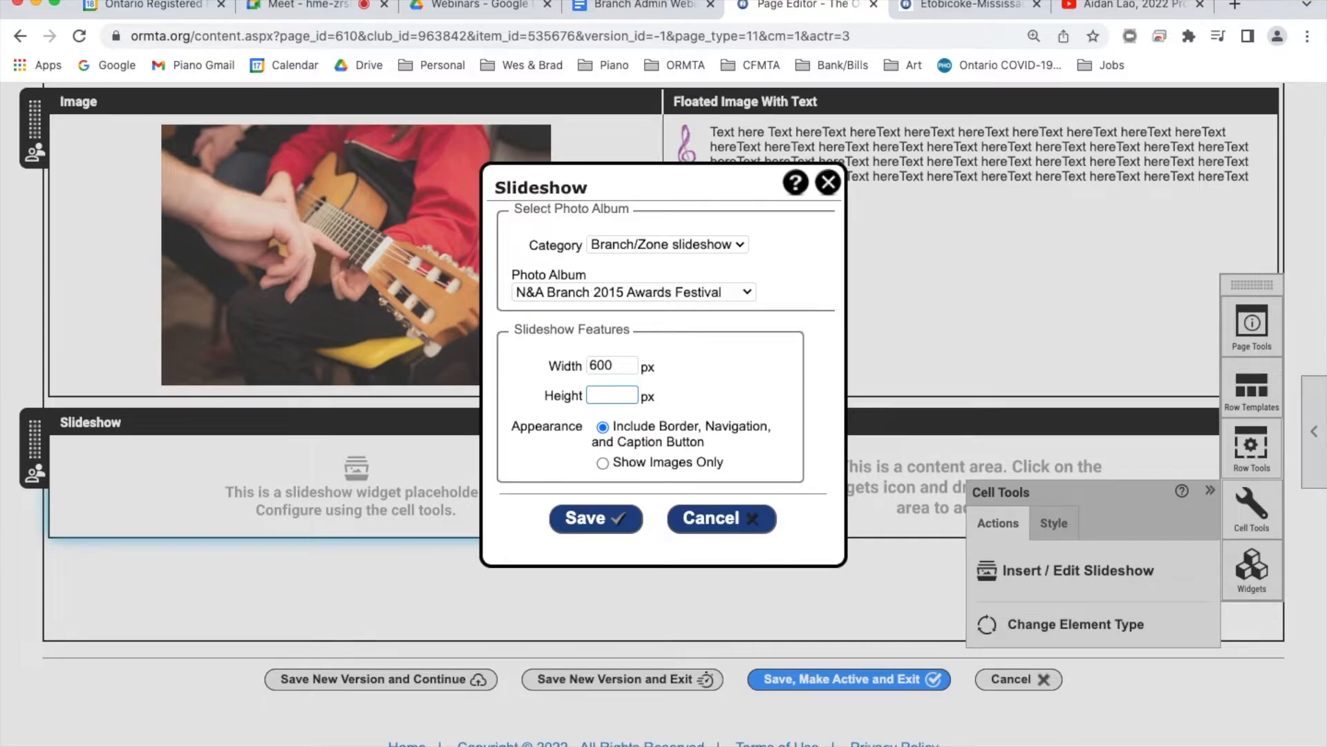
{"action": "type", "text": "400"}
{"action": "left_click", "coordinate": [622, 517]}
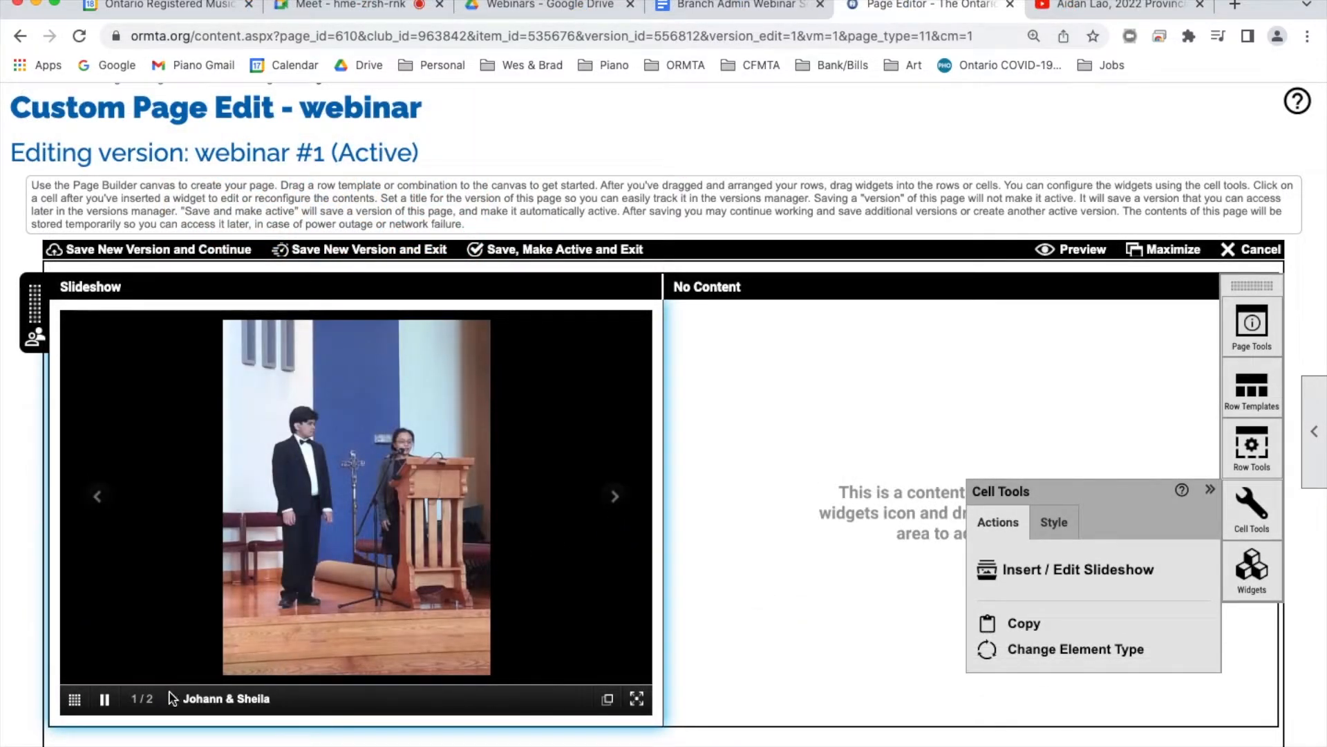
{"action": "left_click", "coordinate": [618, 499]}
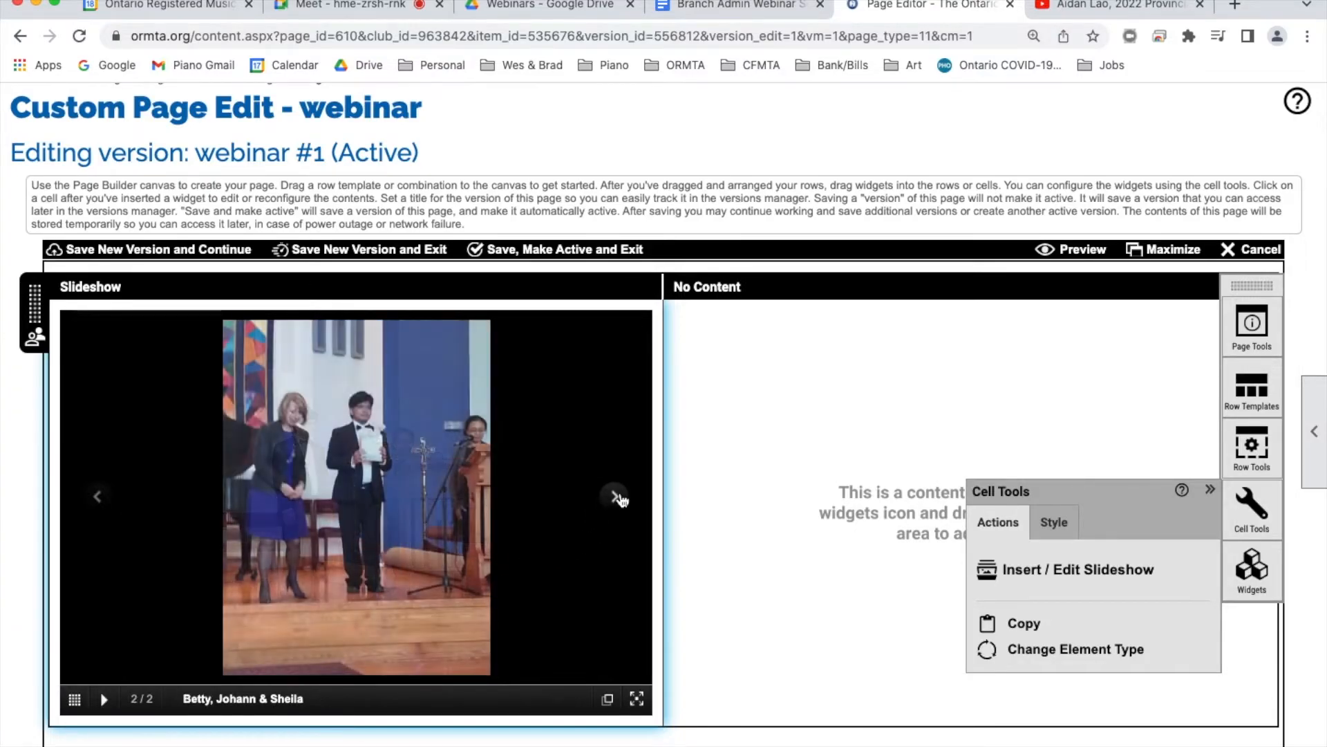
{"action": "left_click", "coordinate": [618, 499]}
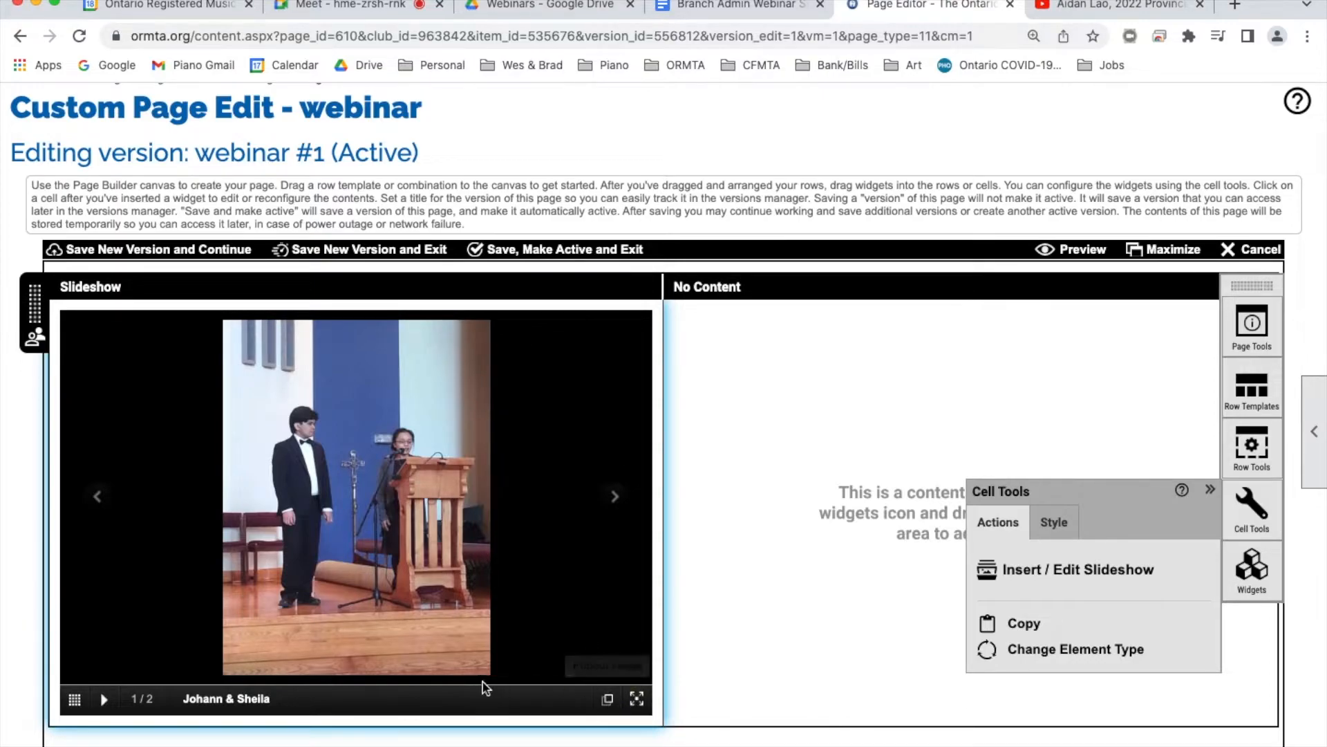
Place a Carousel widget in the empty cell beside the slideshow and add a first slide
{"action": "left_click", "coordinate": [823, 402]}
{"action": "left_click_drag", "start_coordinate": [1028, 563], "coordinate": [752, 440]}
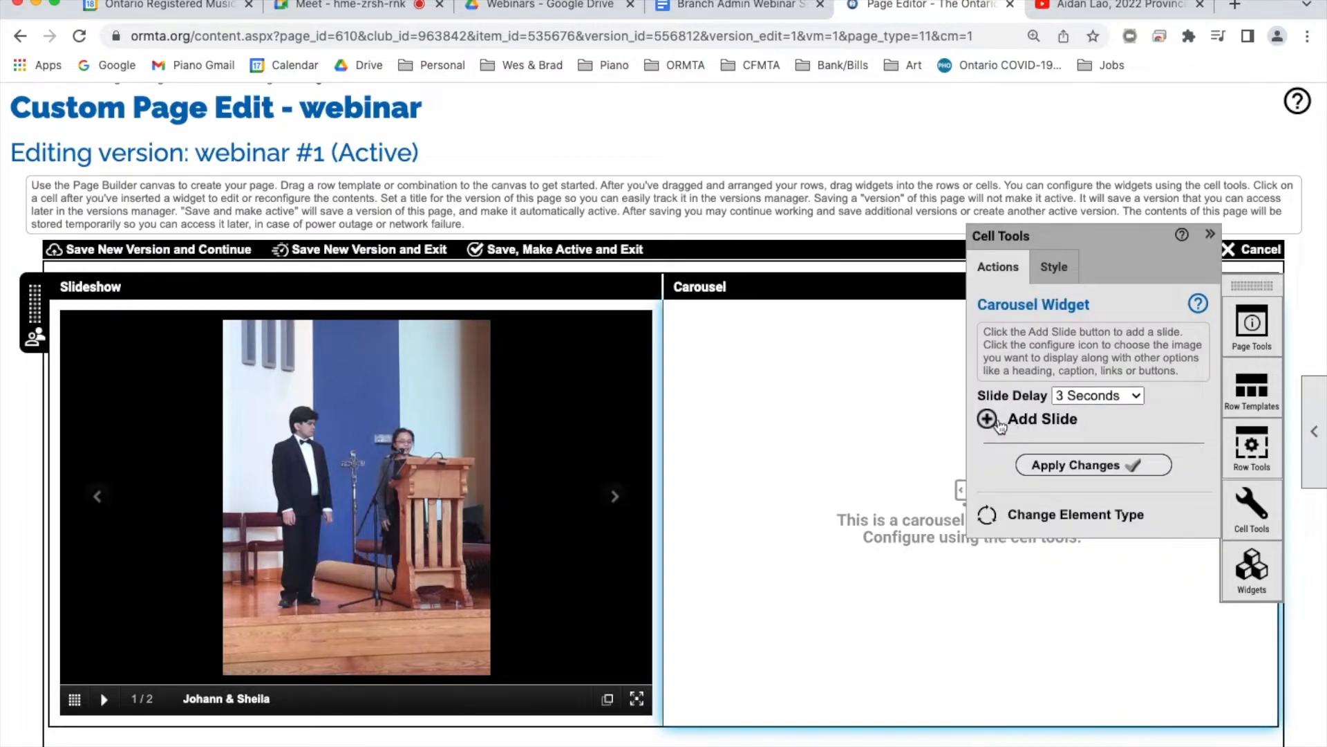
{"action": "left_click", "coordinate": [986, 420]}
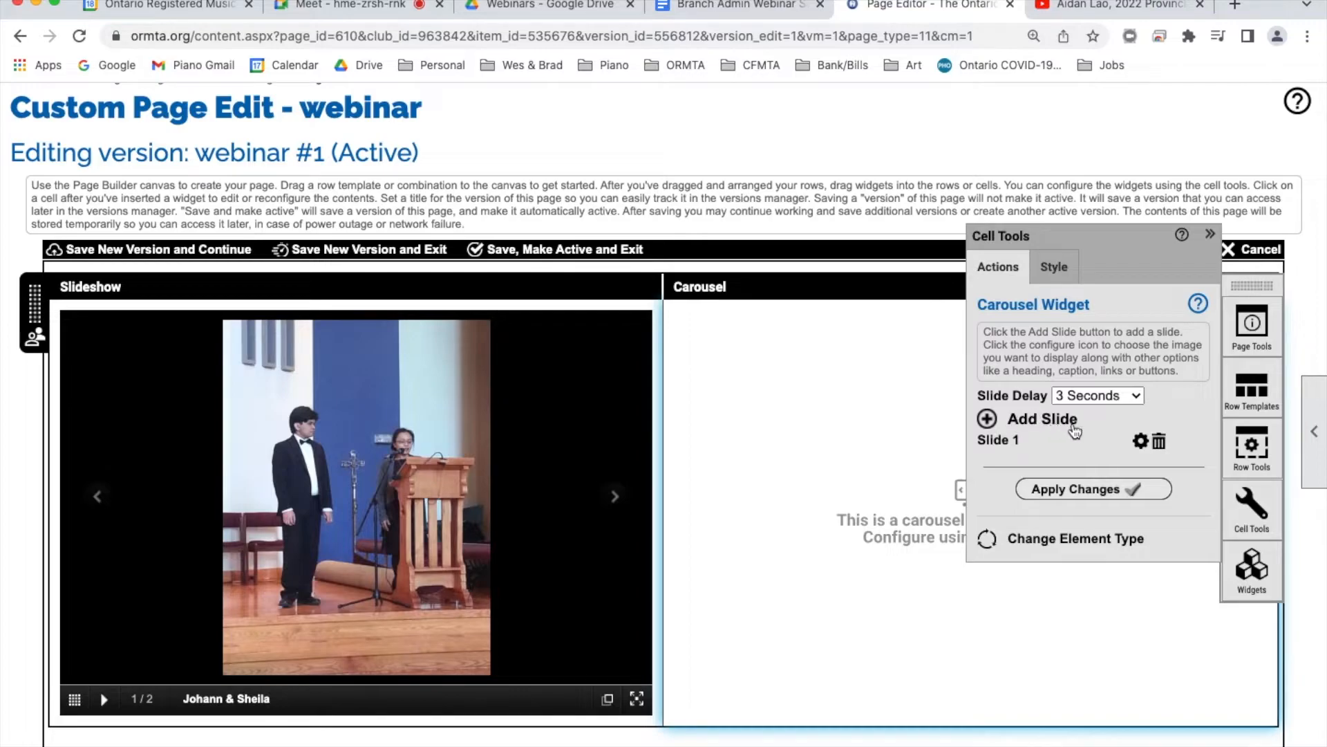
Set the first carousel slide's image to B_W_Notes.jpg from the Newmarket & Area Branch folder
{"action": "left_click", "coordinate": [1140, 441]}
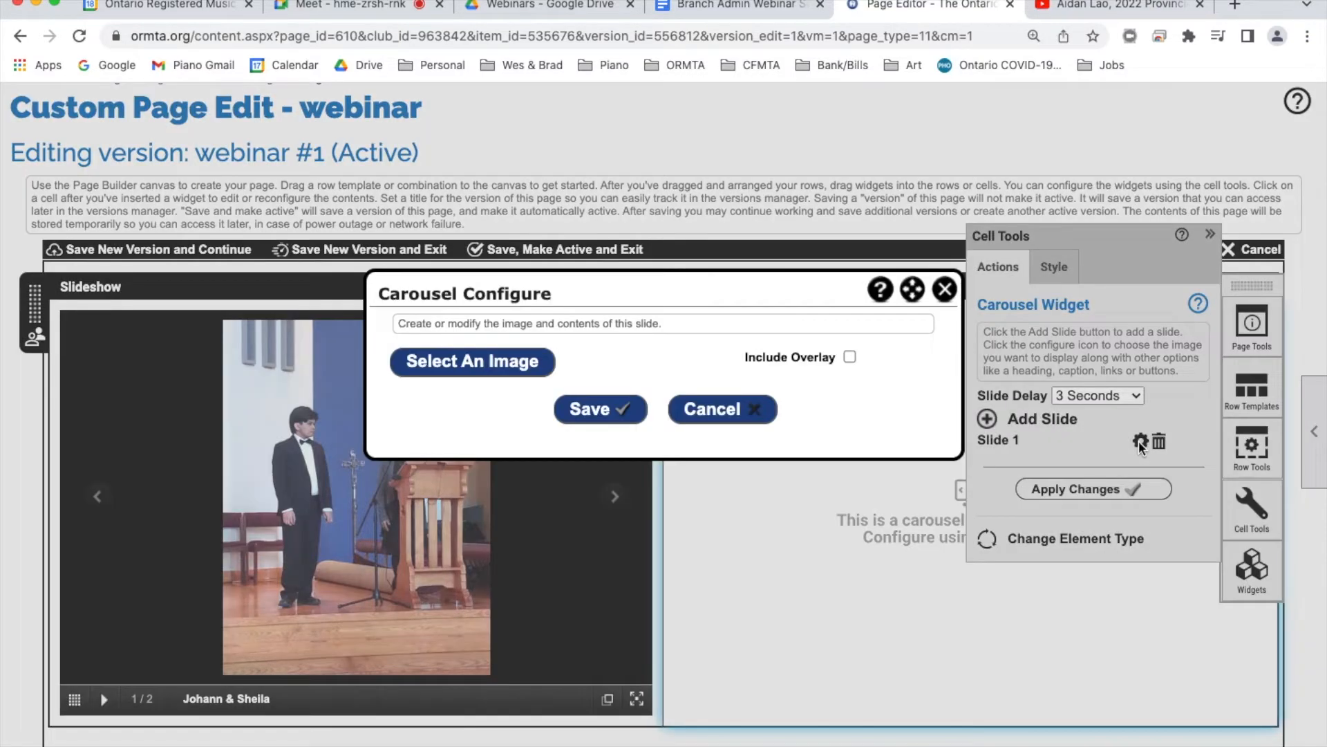
{"action": "left_click", "coordinate": [531, 358]}
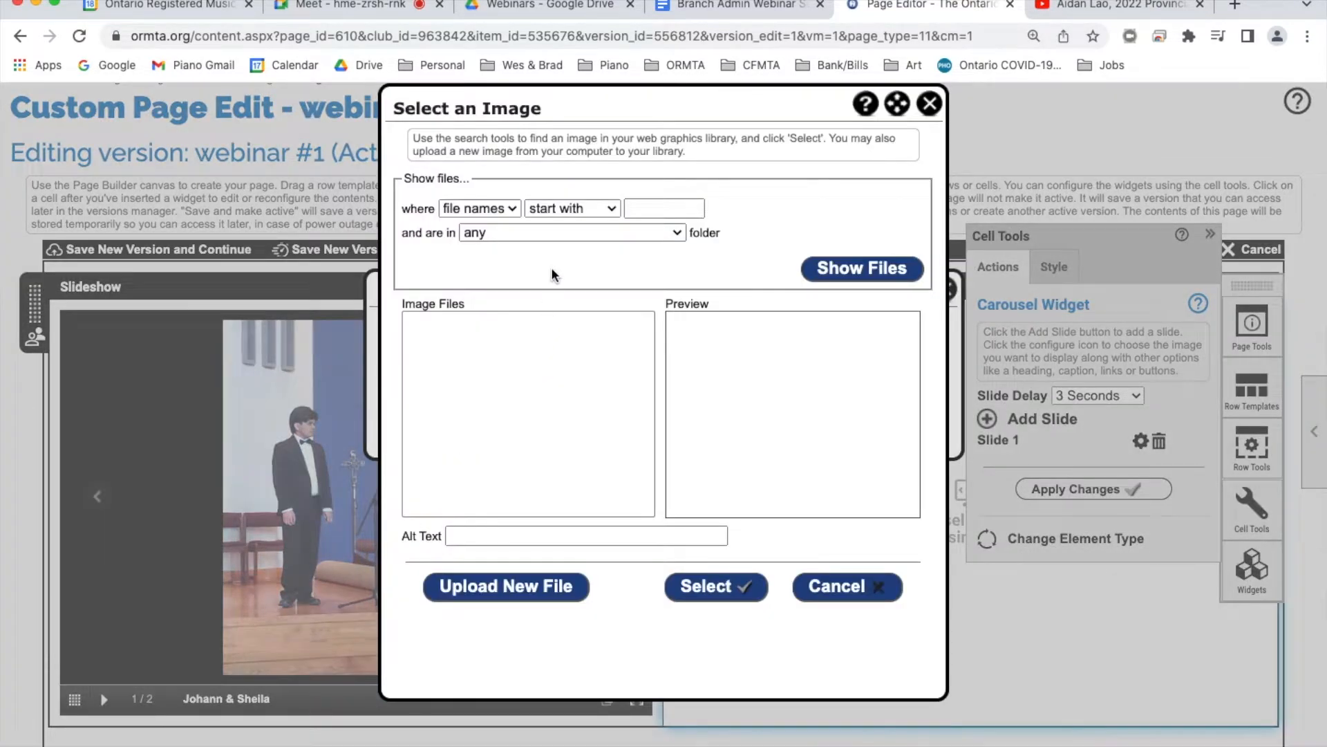
{"action": "left_click", "coordinate": [572, 235]}
{"action": "scroll", "coordinate": [573, 235], "scroll_direction": "down", "scroll_amount": 5}
{"action": "left_click", "coordinate": [574, 238]}
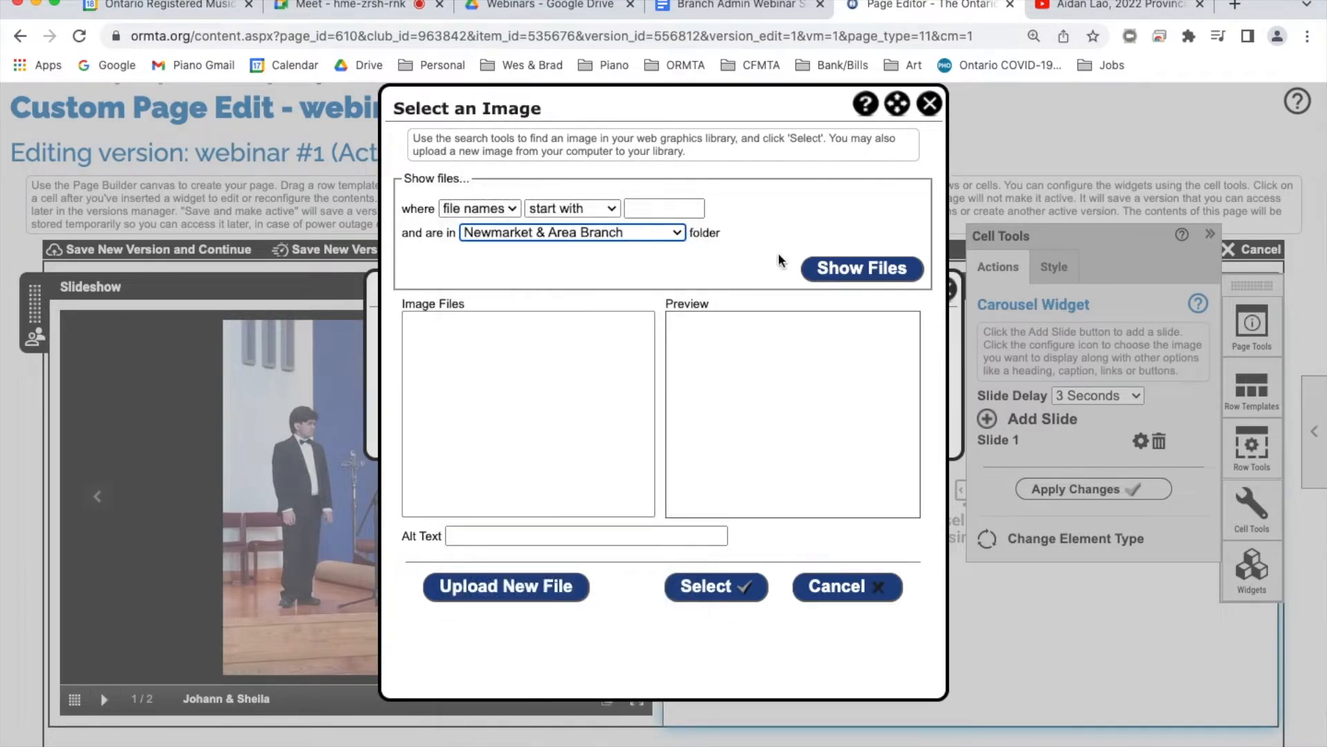
{"action": "left_click", "coordinate": [876, 269]}
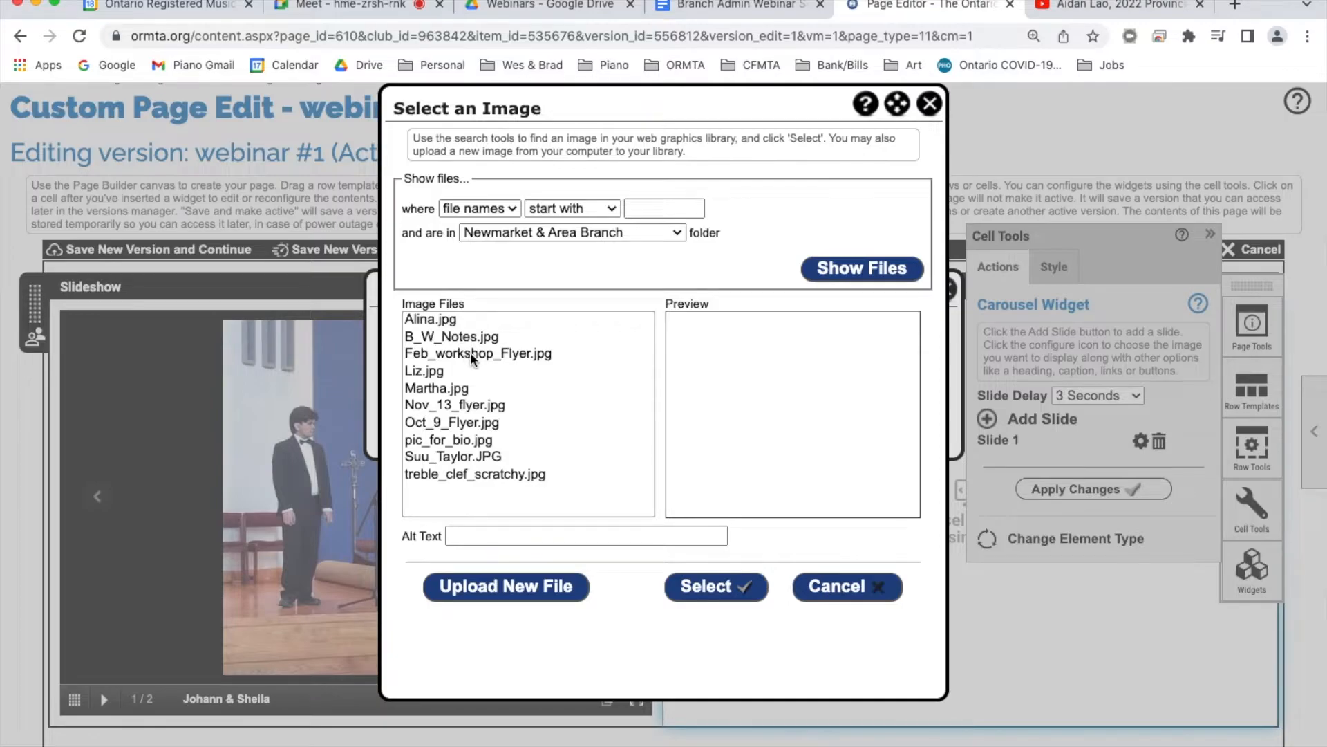
{"action": "left_click", "coordinate": [491, 337]}
{"action": "left_click", "coordinate": [722, 587]}
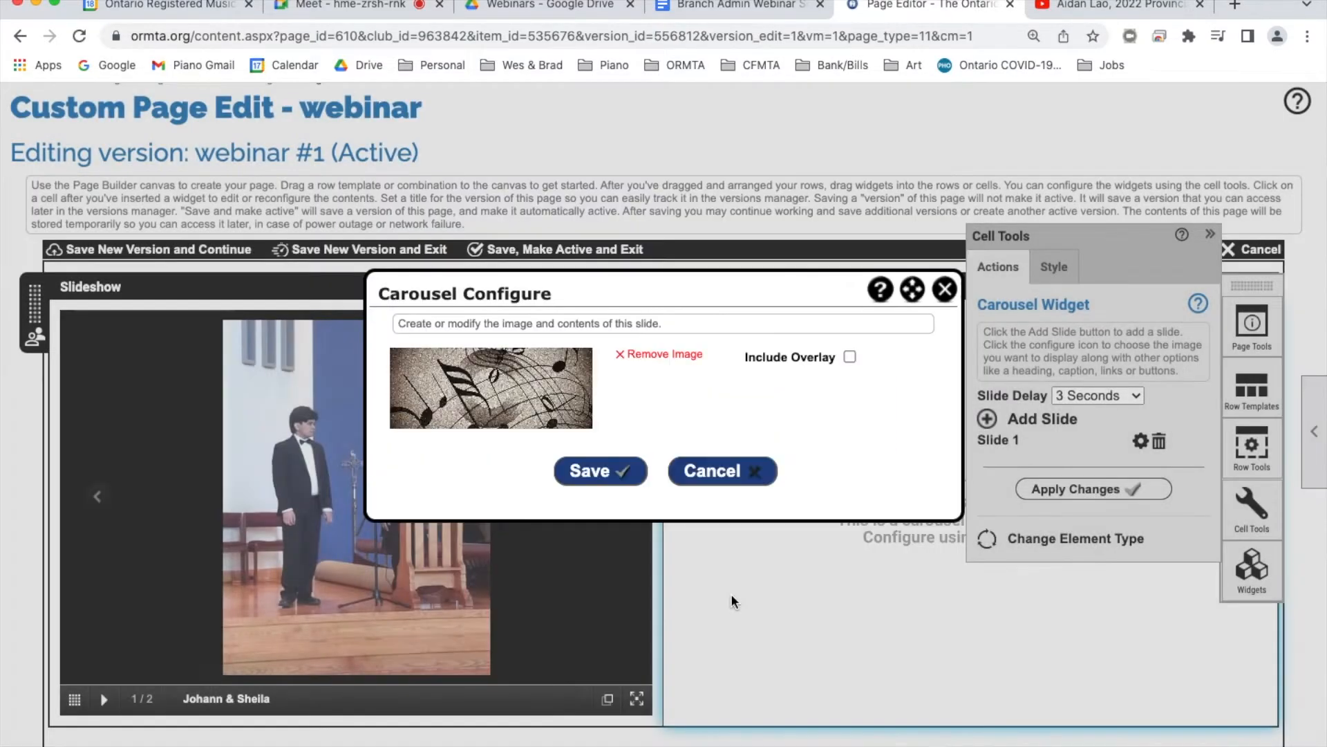
Include an overlay on the slide with the heading "Header" and the caption "Caption"
{"action": "left_click", "coordinate": [850, 356]}
{"action": "left_click", "coordinate": [531, 477]}
{"action": "type", "text": "Header"}
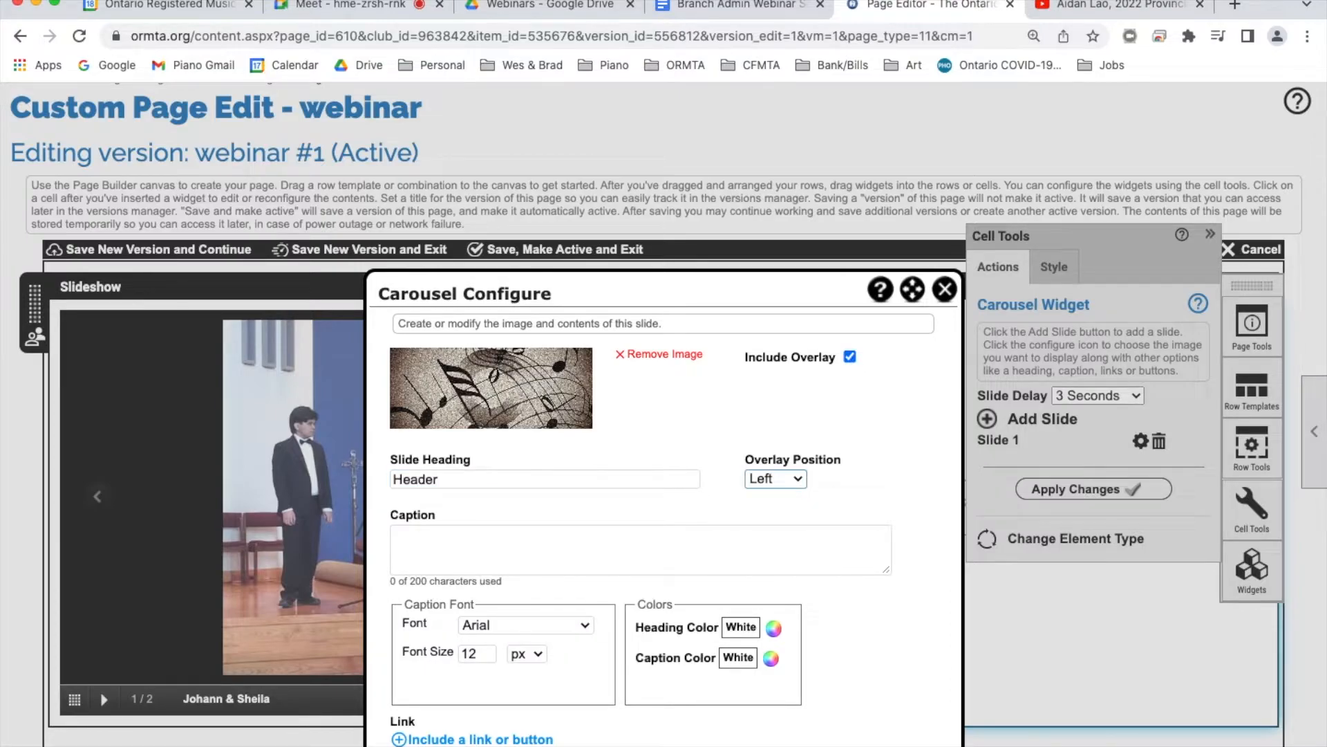
{"action": "key", "text": "Tab"}
{"action": "type", "text": "Caption"}
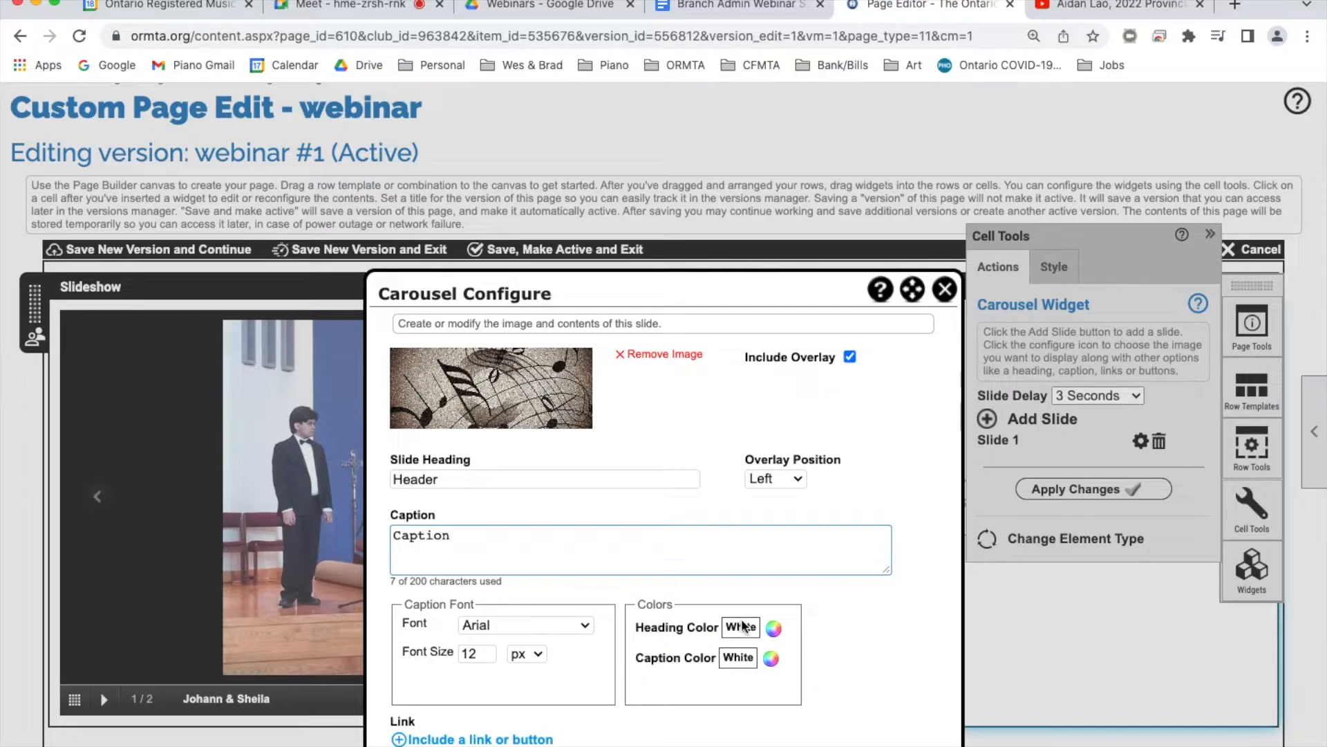
Set the slide's heading color to the custom color #f3cebe
{"action": "left_click", "coordinate": [773, 627]}
{"action": "mouse_move", "coordinate": [781, 558]}
{"action": "left_mouse_down"}
{"action": "mouse_move", "coordinate": [757, 543]}
{"action": "mouse_move", "coordinate": [809, 493]}
{"action": "left_mouse_up"}
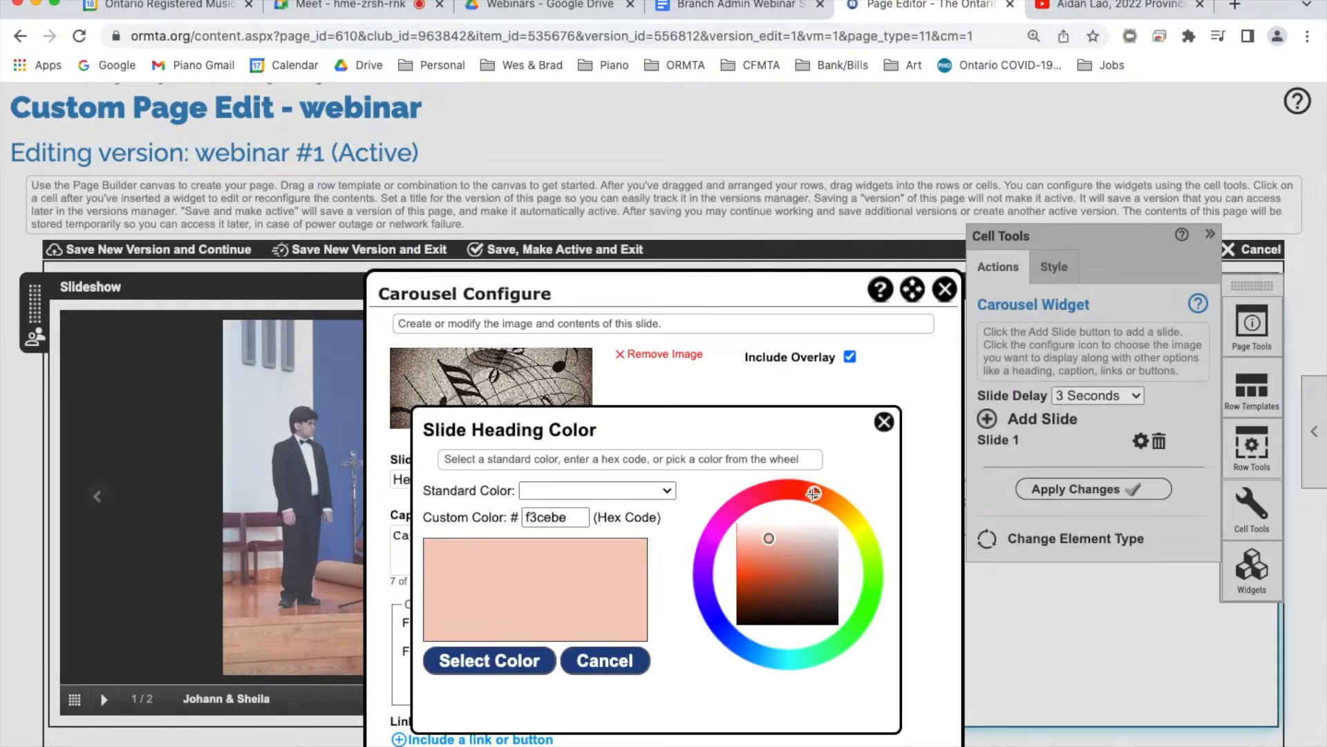
{"action": "left_click", "coordinate": [536, 661]}
Save the first slide, apply the changes to the carousel, and collapse the cell tools to view it
{"action": "scroll", "coordinate": [527, 669], "scroll_direction": "down", "scroll_amount": 1}
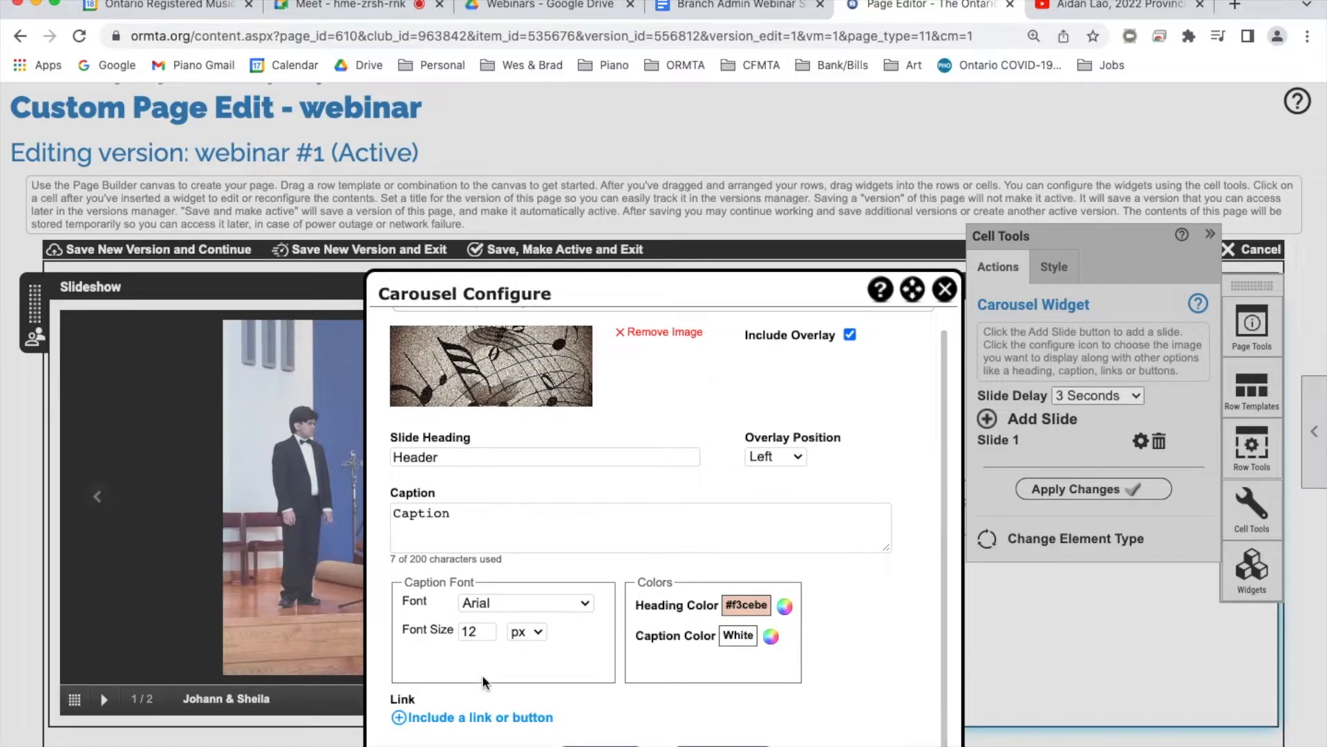
{"action": "left_click", "coordinate": [601, 745]}
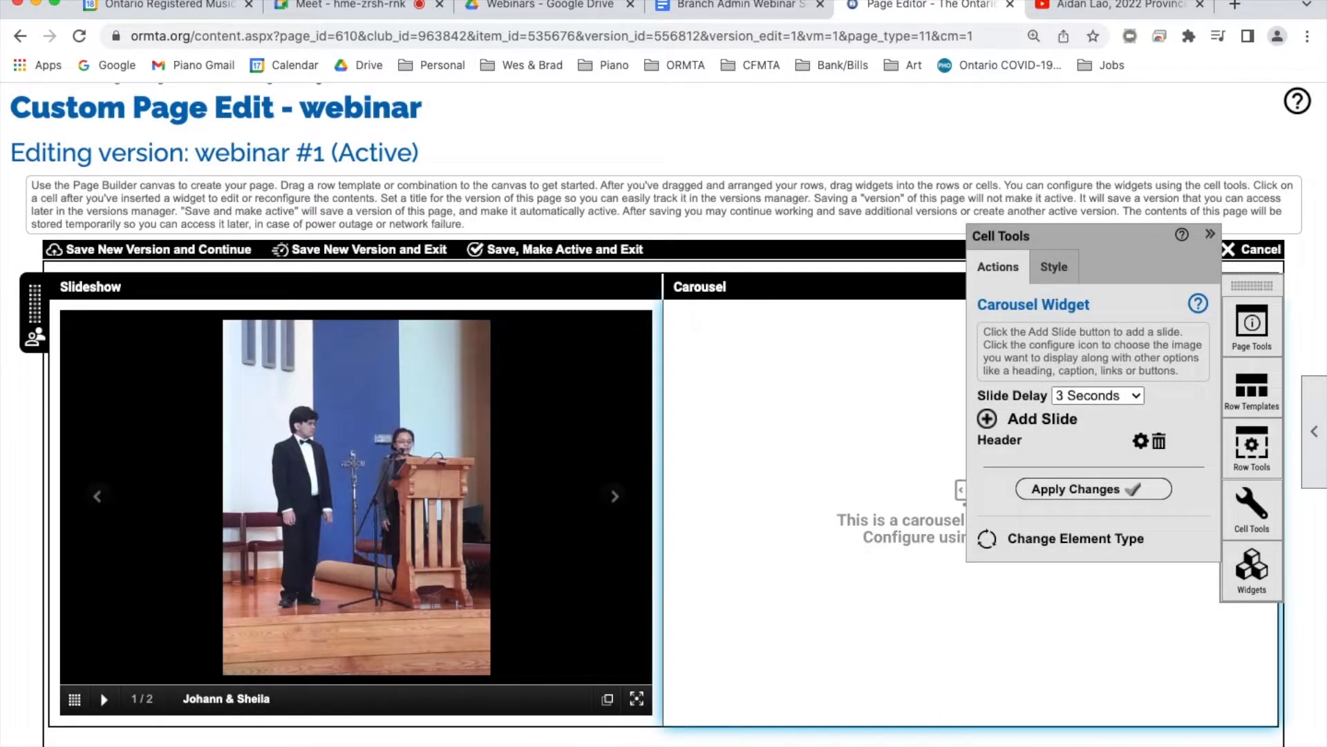
{"action": "left_click", "coordinate": [1137, 493]}
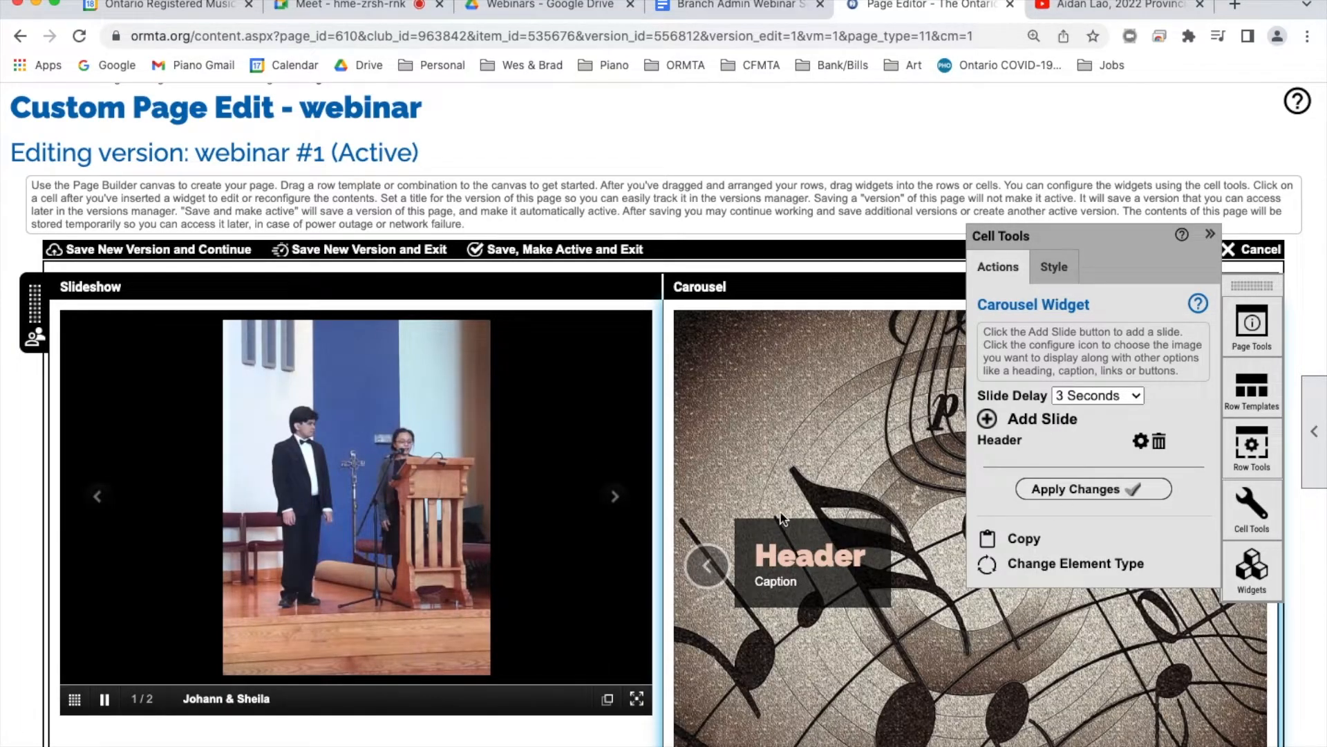
{"action": "scroll", "coordinate": [783, 518], "scroll_direction": "down", "scroll_amount": 1}
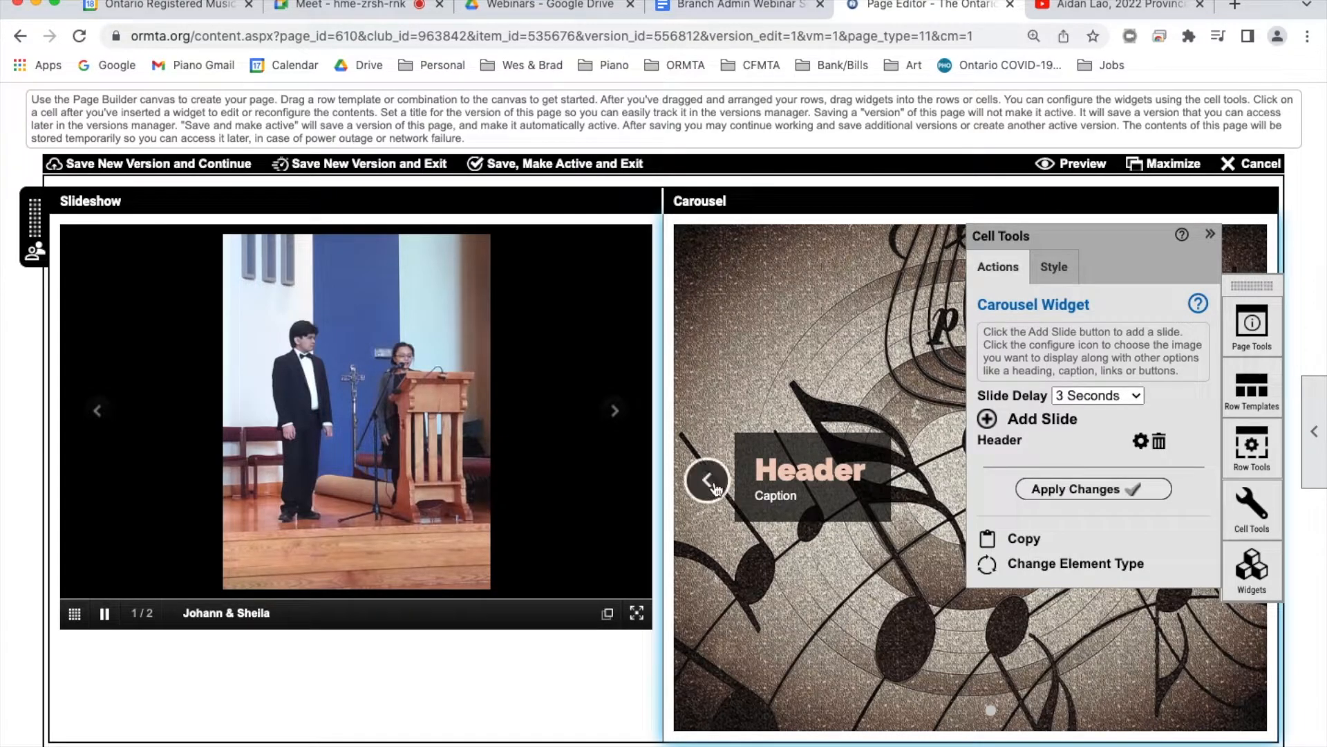
{"action": "left_click", "coordinate": [1210, 235]}
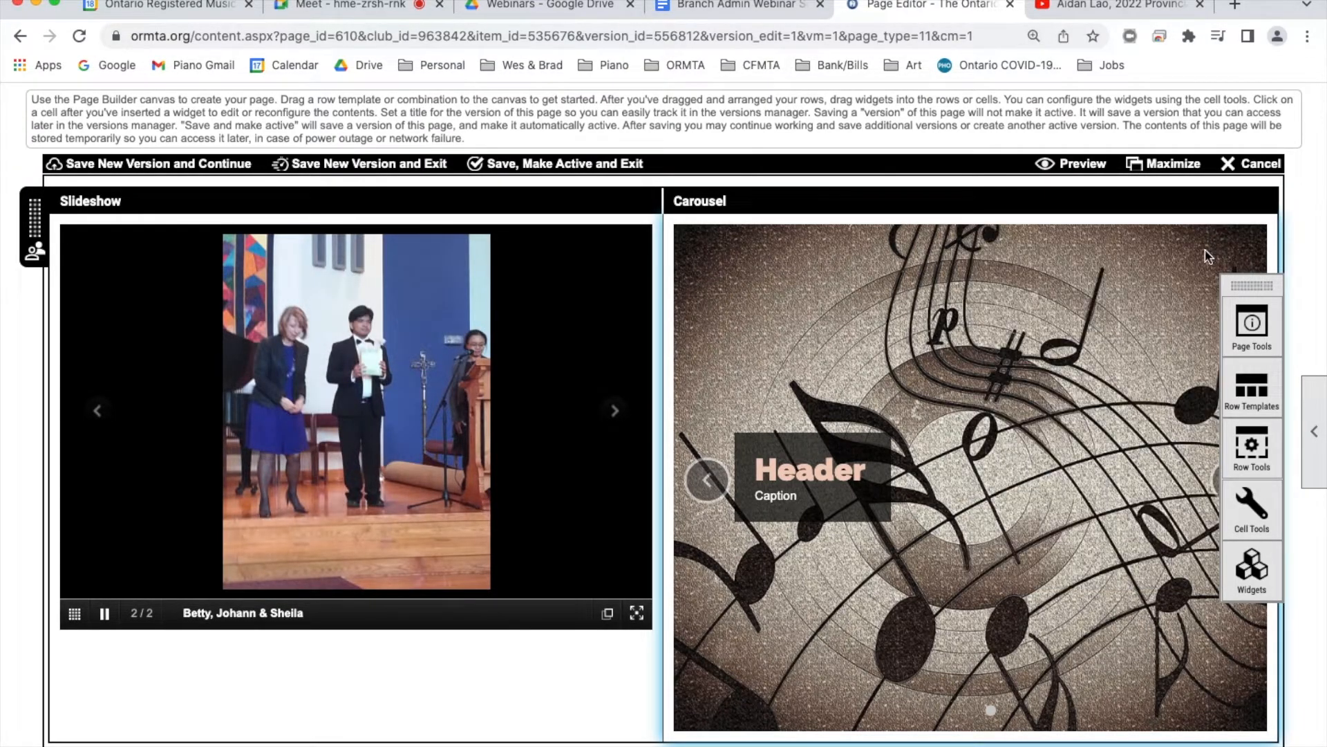
Add a second carousel slide with treble_clef_scratchy.jpg from the Newmarket & Area Branch folder as its image, without an overlay
{"action": "left_click", "coordinate": [1093, 352]}
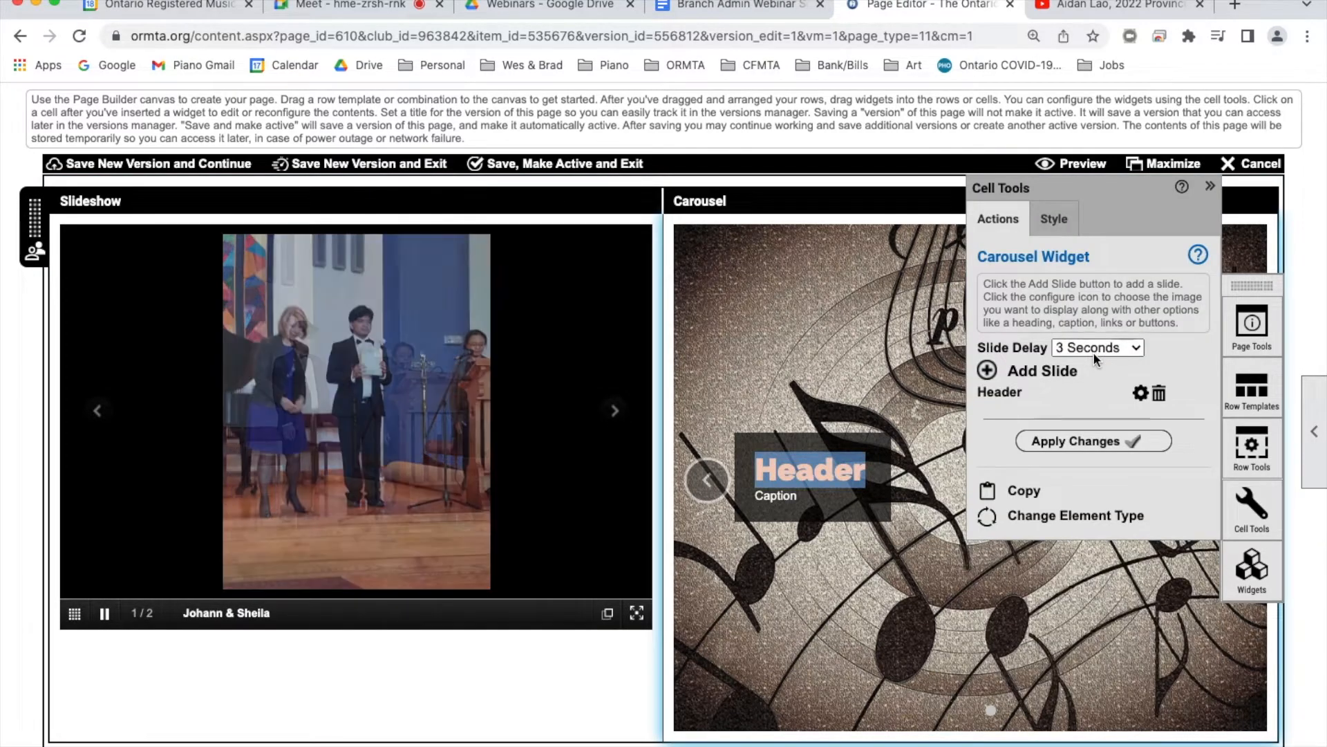
{"action": "left_click", "coordinate": [988, 371]}
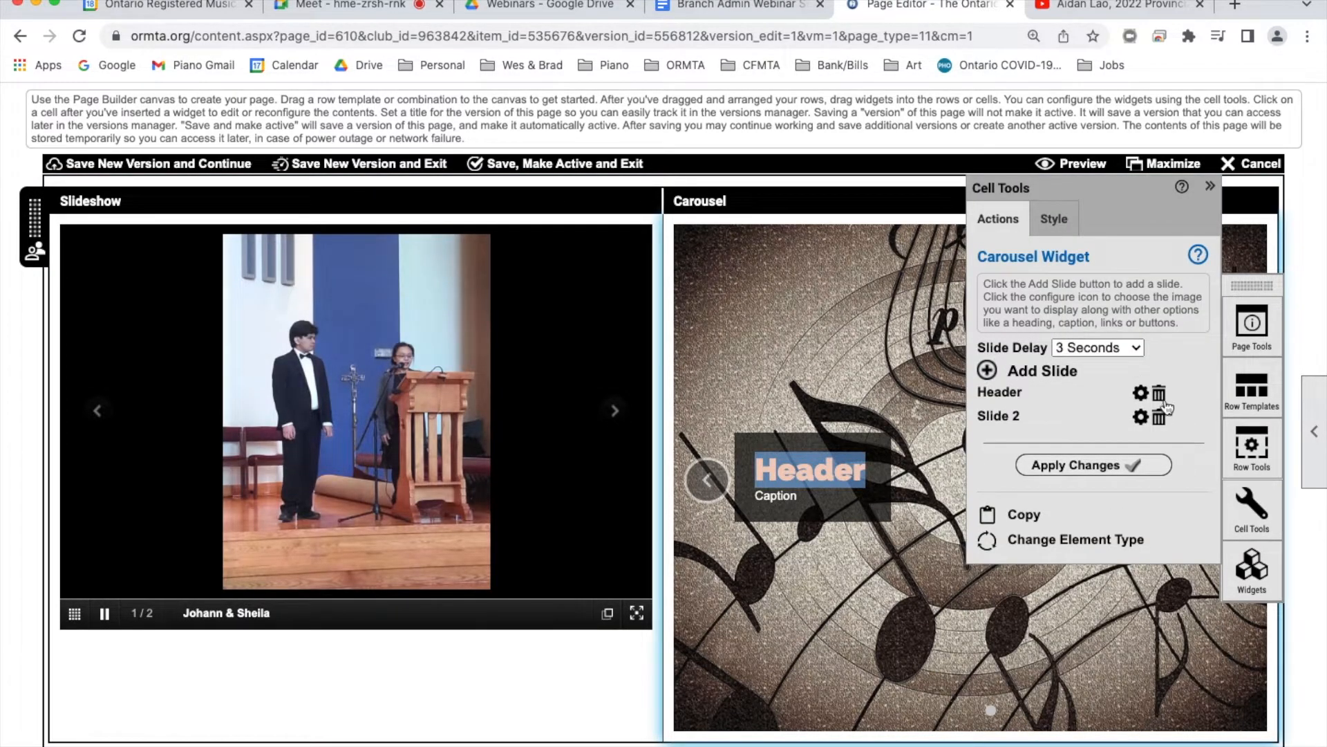
{"action": "left_click", "coordinate": [1139, 420]}
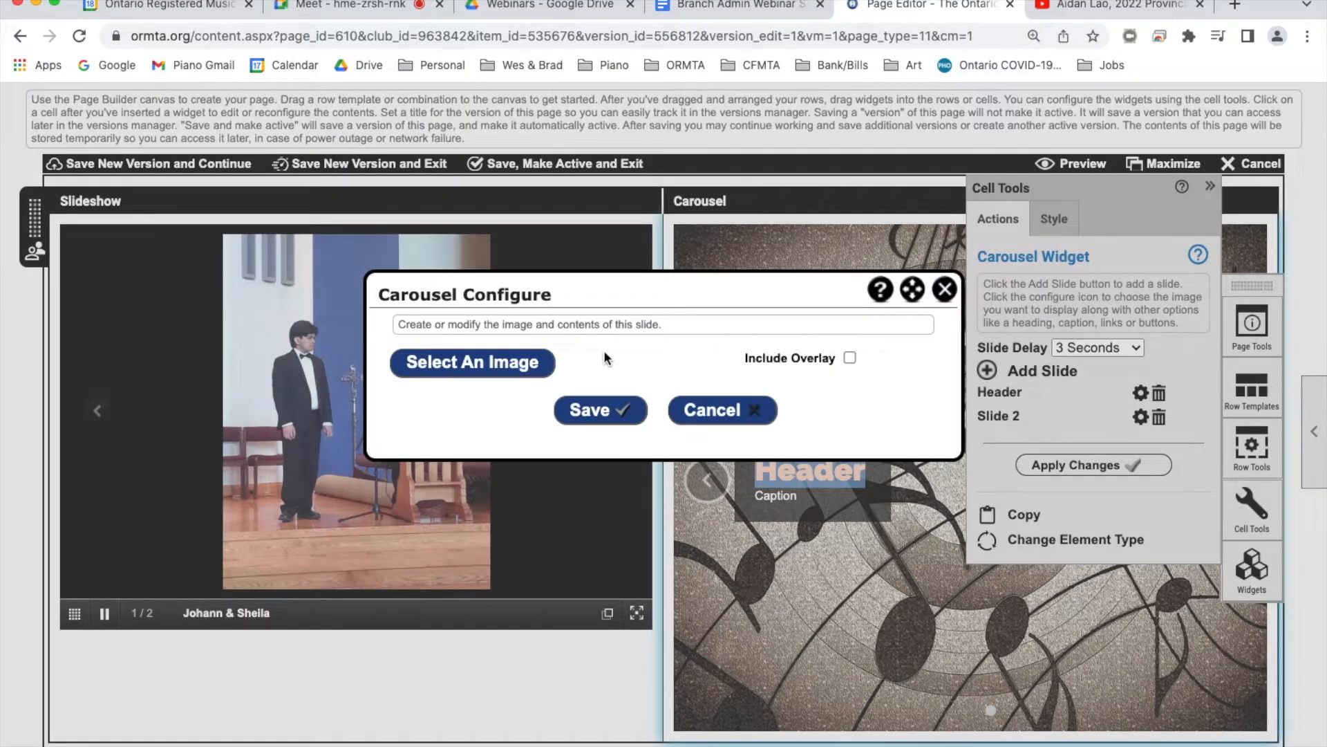
{"action": "left_click", "coordinate": [536, 362]}
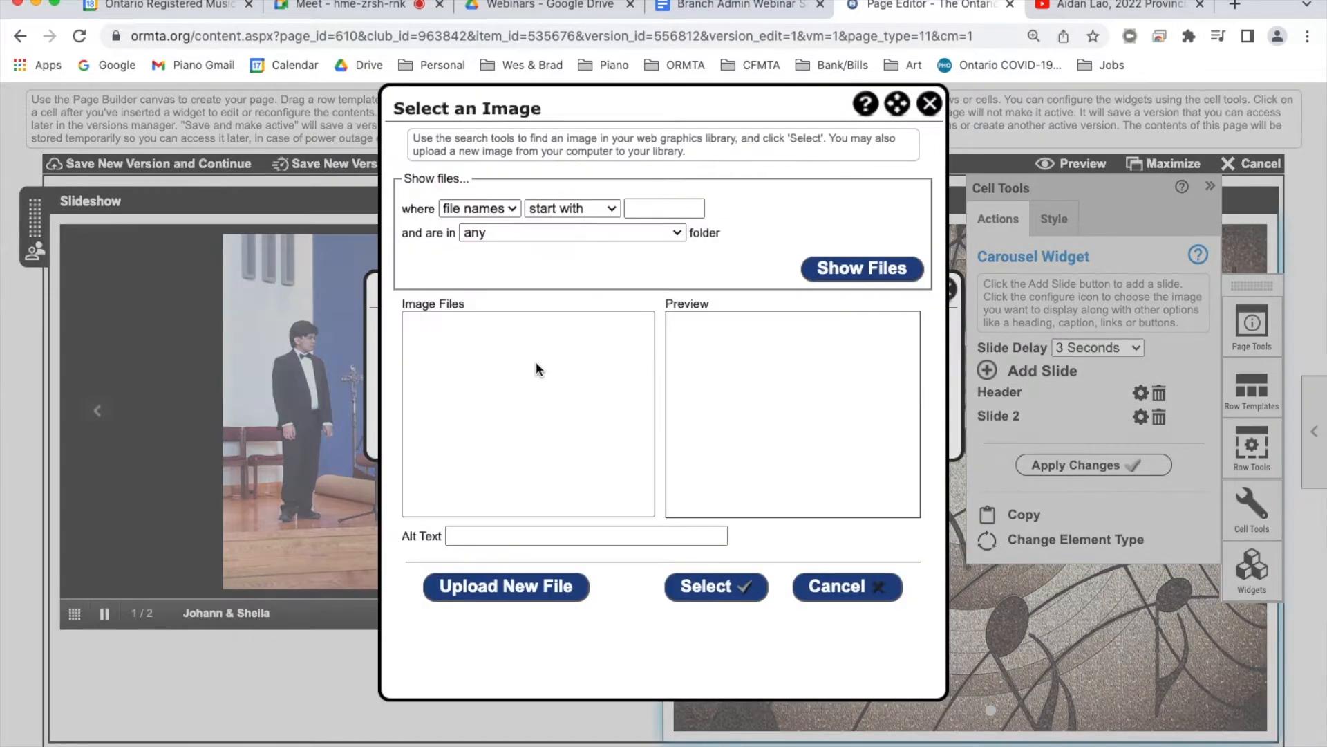
{"action": "left_click", "coordinate": [665, 239]}
{"action": "left_click", "coordinate": [684, 232]}
{"action": "left_click", "coordinate": [862, 269]}
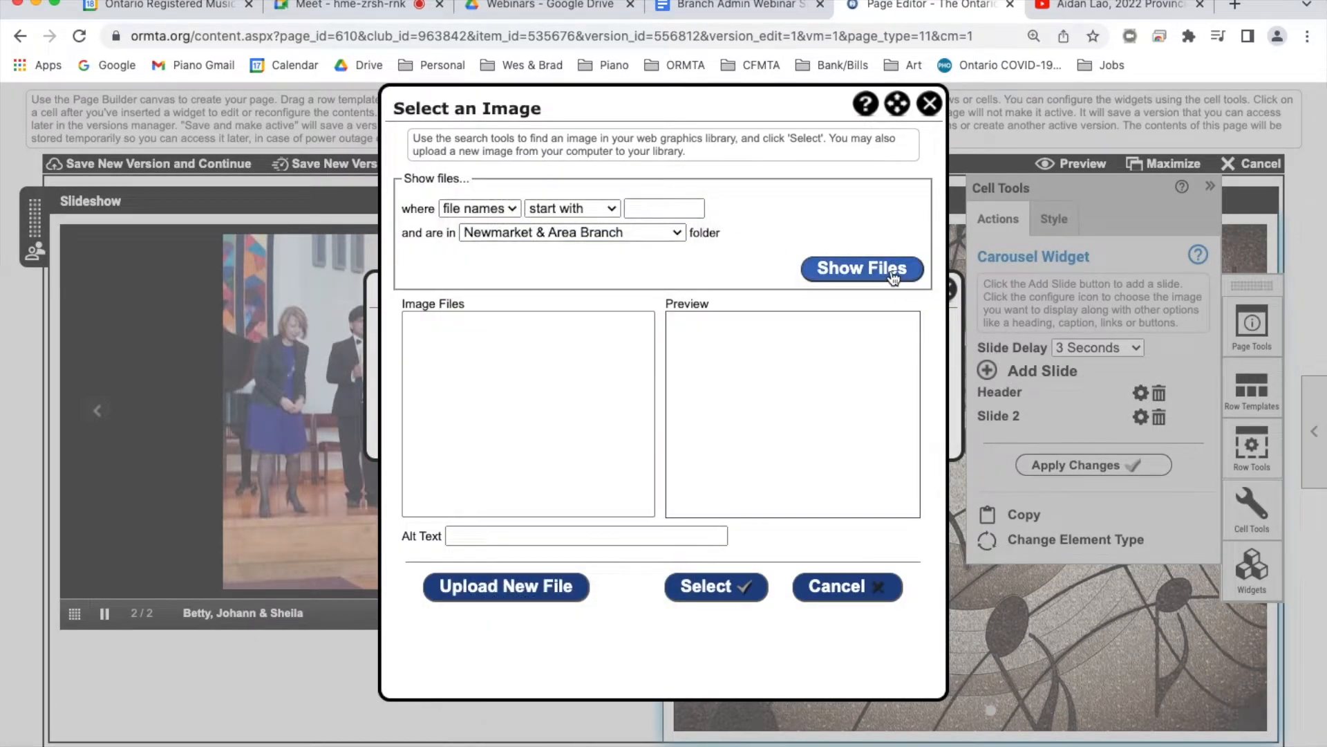
{"action": "left_click", "coordinate": [459, 473]}
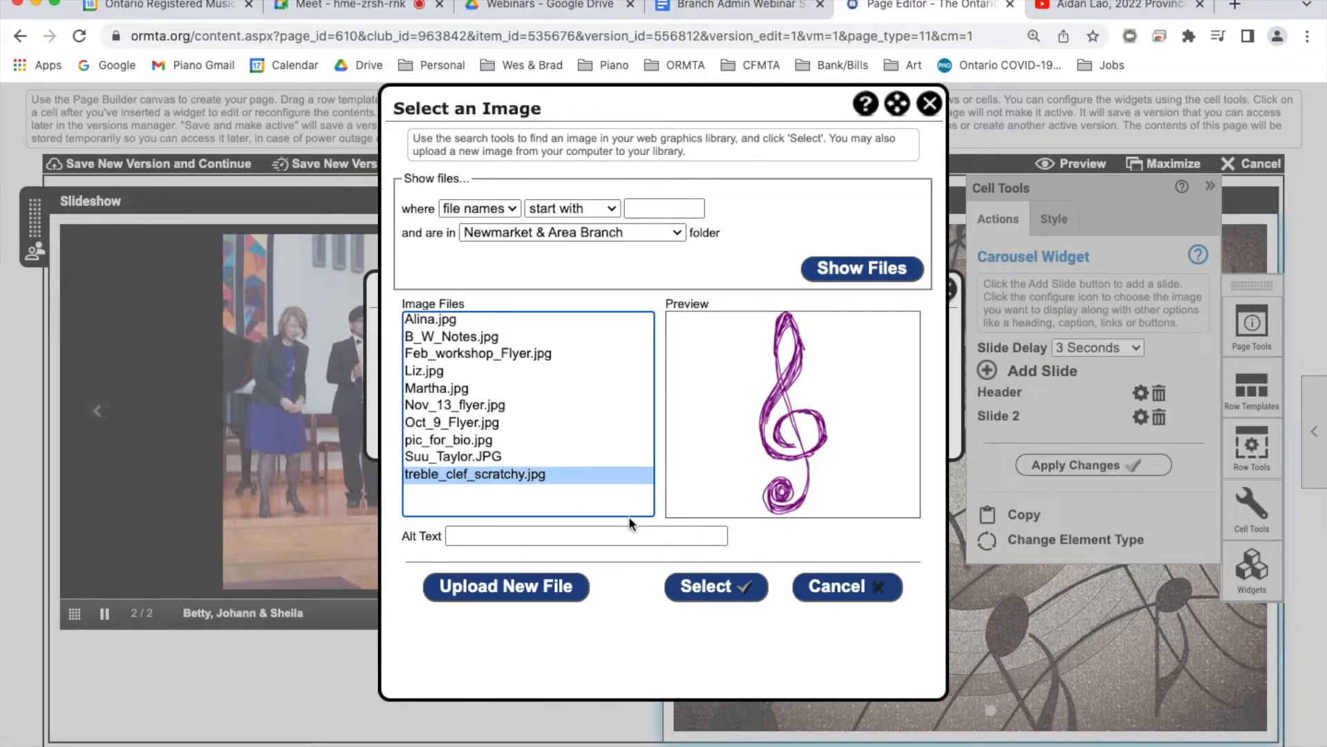
{"action": "left_click", "coordinate": [711, 586]}
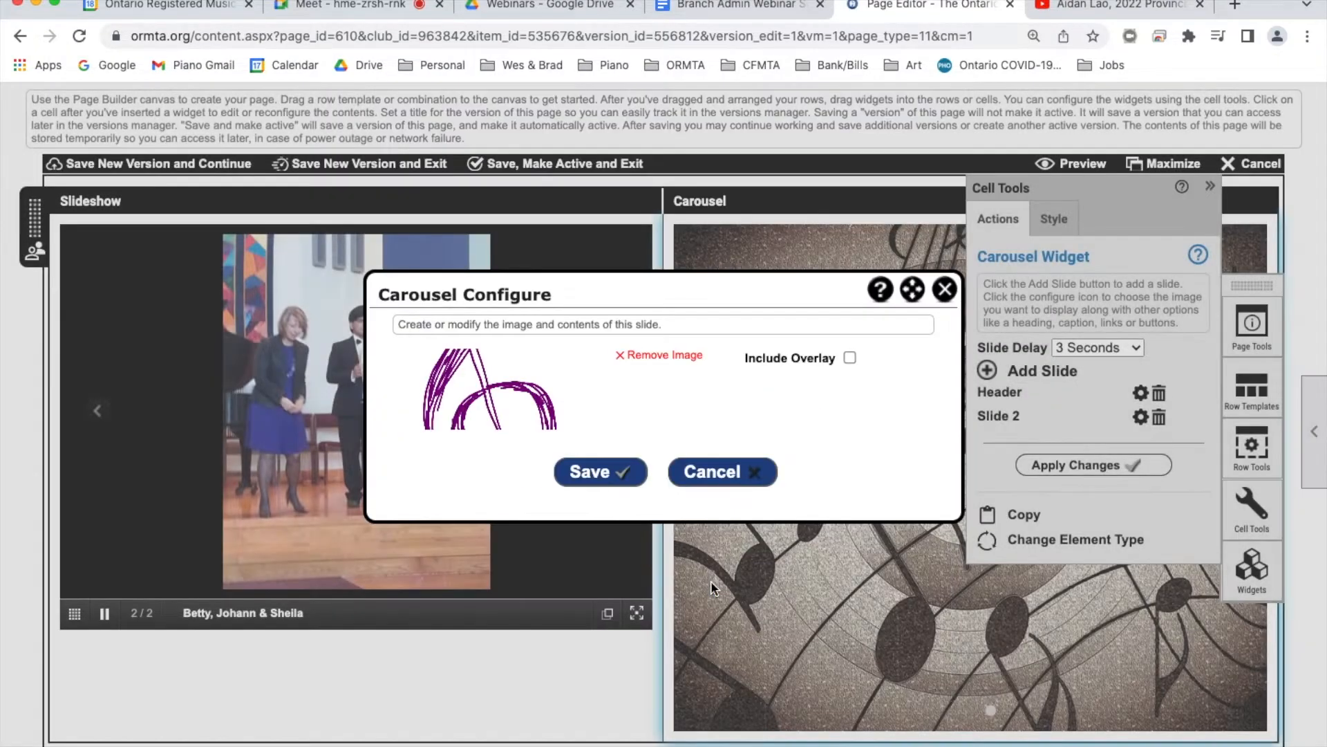
{"action": "left_click", "coordinate": [630, 474]}
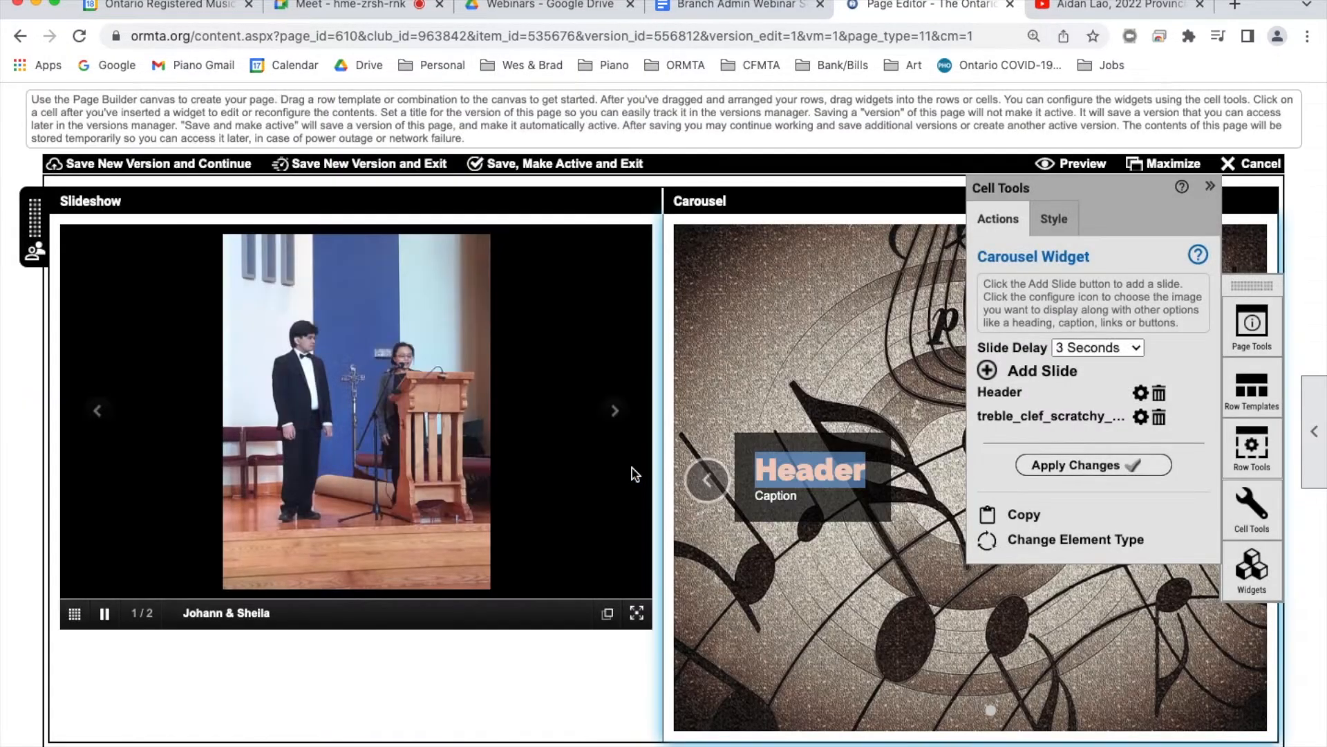
Apply the carousel changes and review the slide delay choices, keeping 3 Seconds
{"action": "left_click", "coordinate": [1139, 469]}
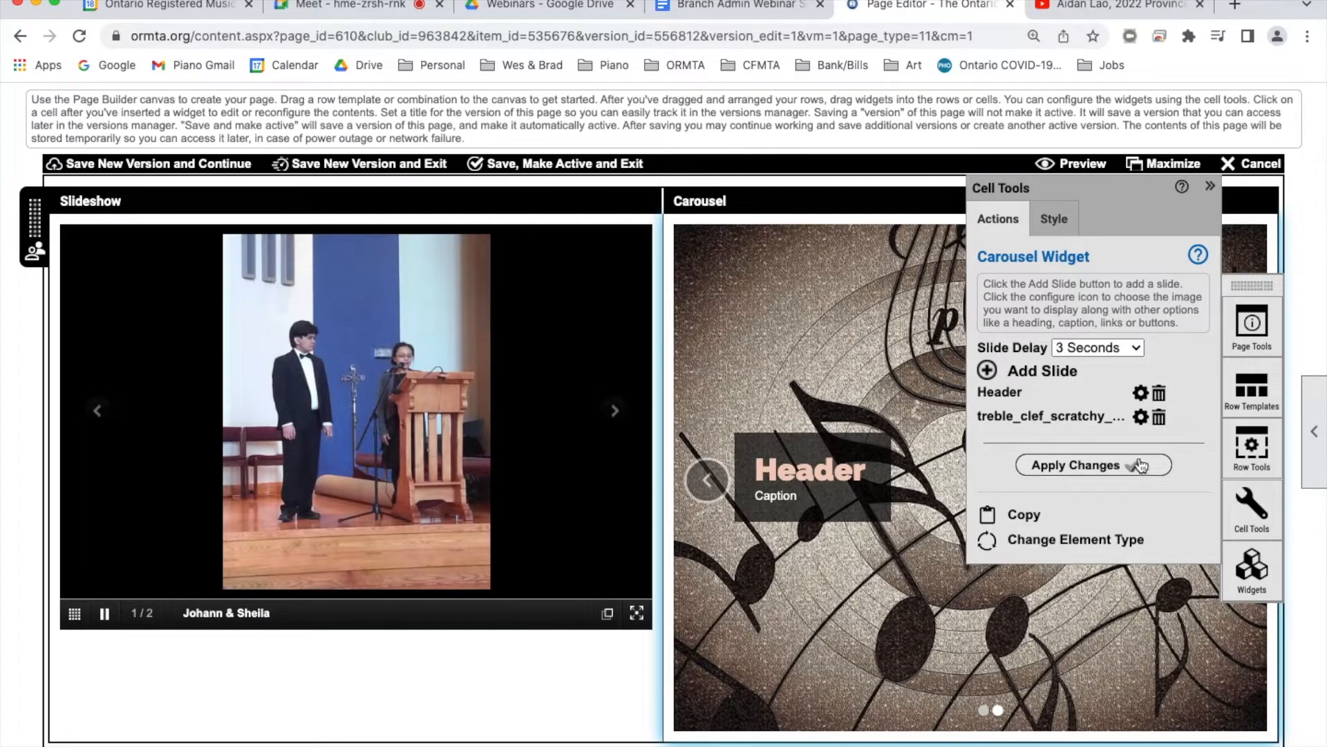
{"action": "left_click", "coordinate": [1131, 348]}
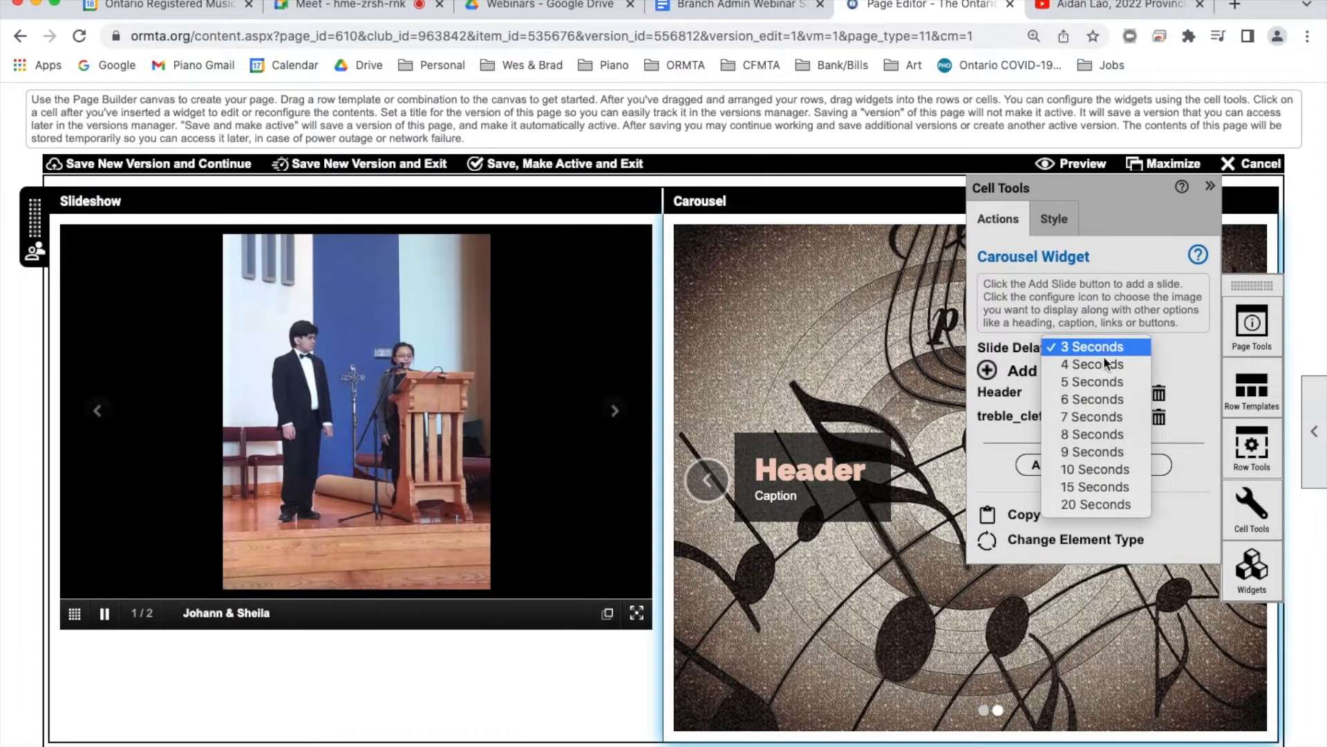
{"action": "left_click", "coordinate": [1122, 344]}
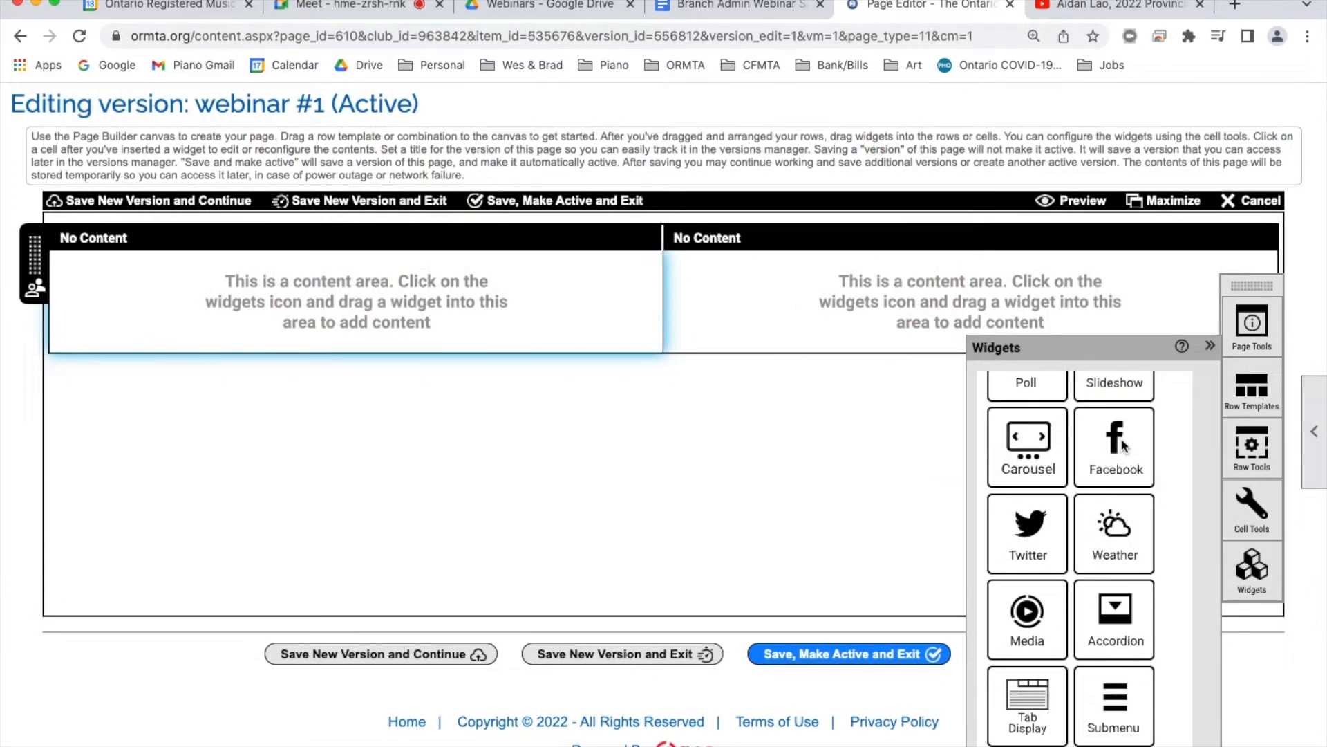
Add a Facebook widget to the row's first cell and copy the CFMTA Facebook link from the Branch Admin Webinar Script document
{"action": "left_click_drag", "start_coordinate": [1113, 446], "coordinate": [572, 274]}
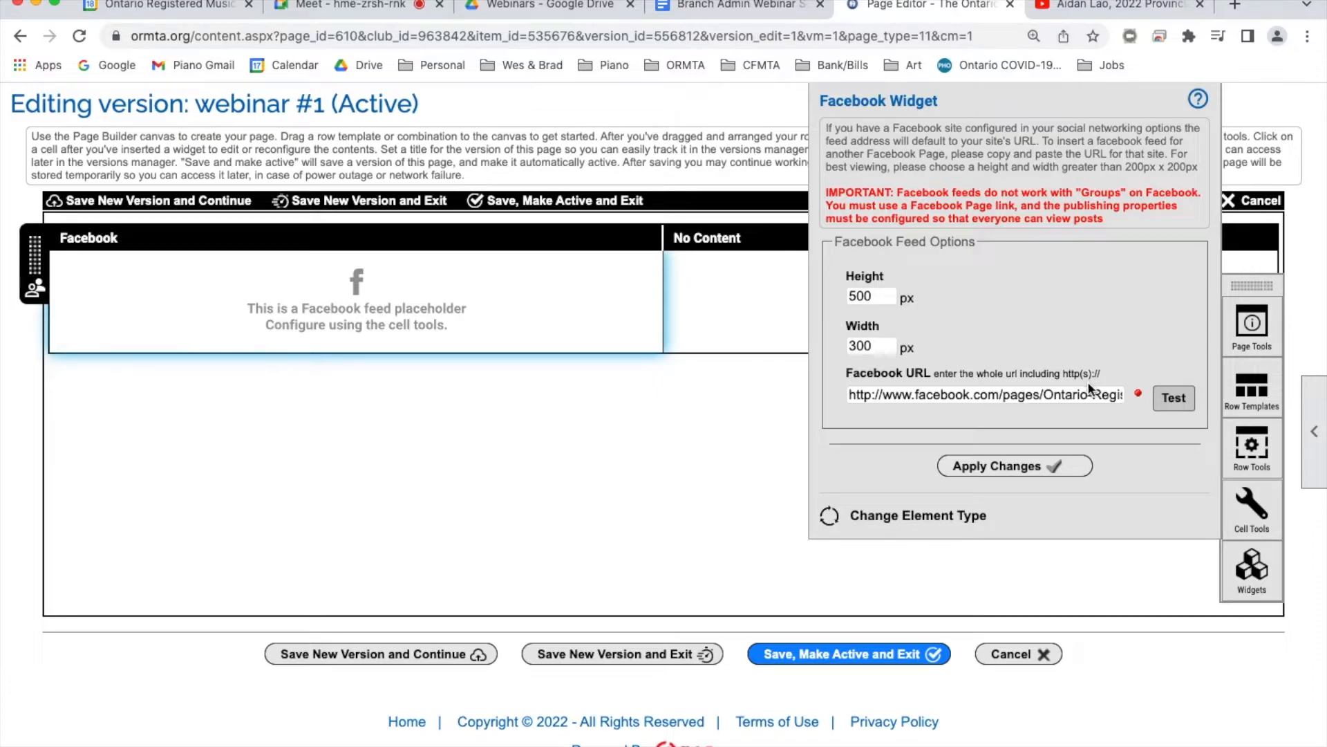
{"action": "left_click", "coordinate": [729, 10]}
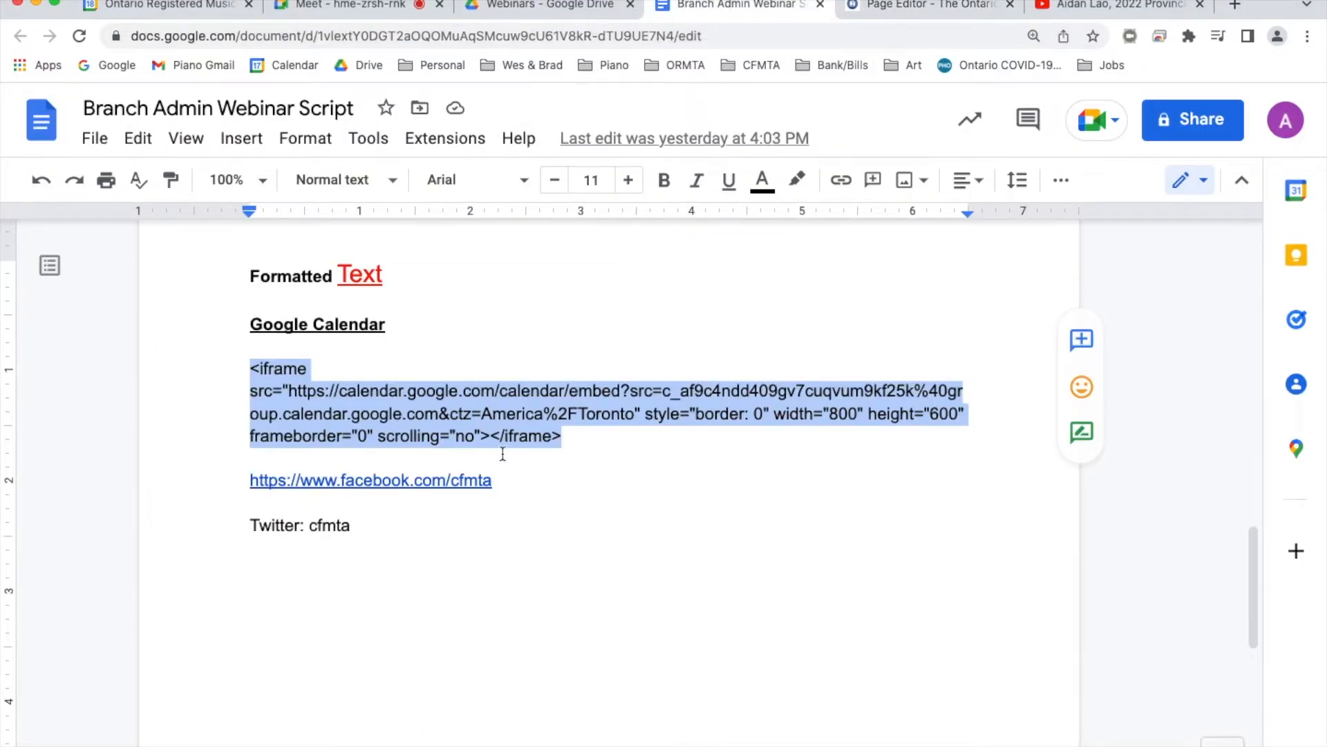
{"action": "double_click", "coordinate": [509, 488]}
{"action": "key", "text": "super+c"}
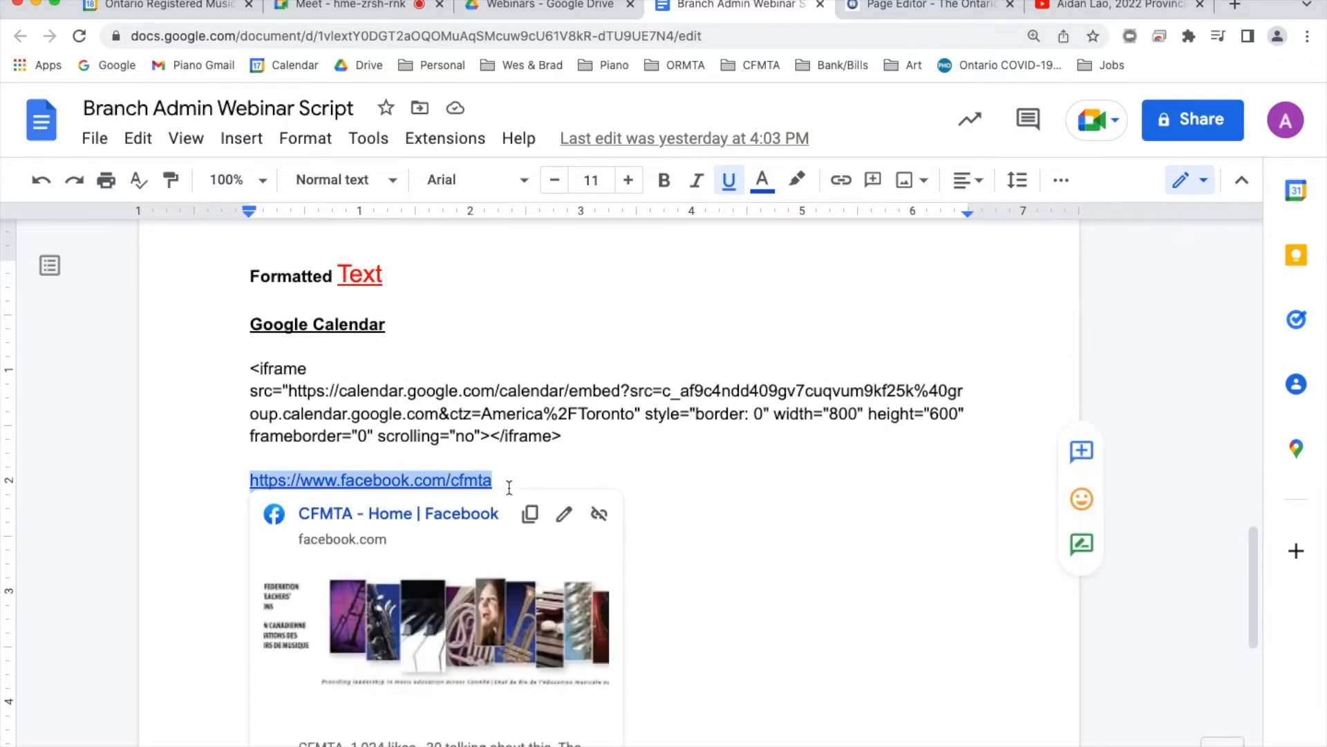
{"action": "left_click", "coordinate": [955, 5]}
{"action": "left_click", "coordinate": [927, 395]}
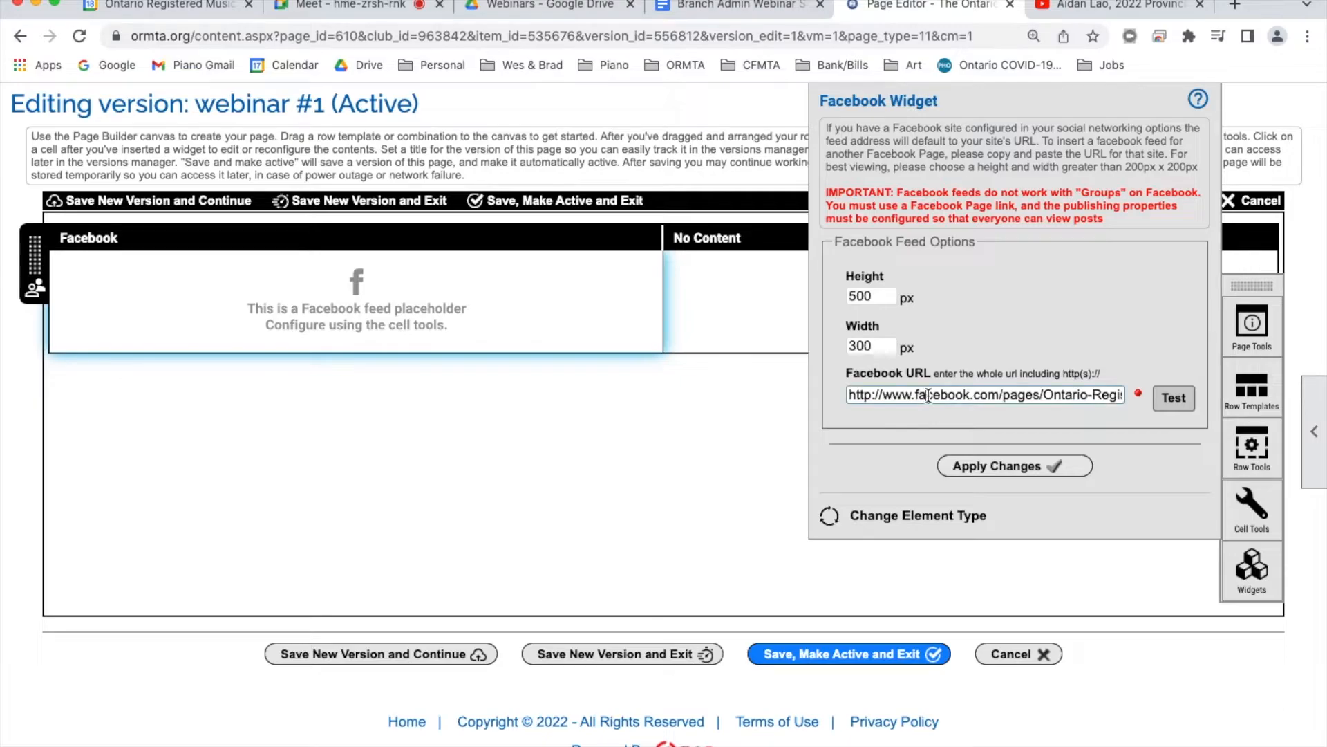
{"action": "key", "text": "super+a"}
{"action": "key", "text": "super+v"}
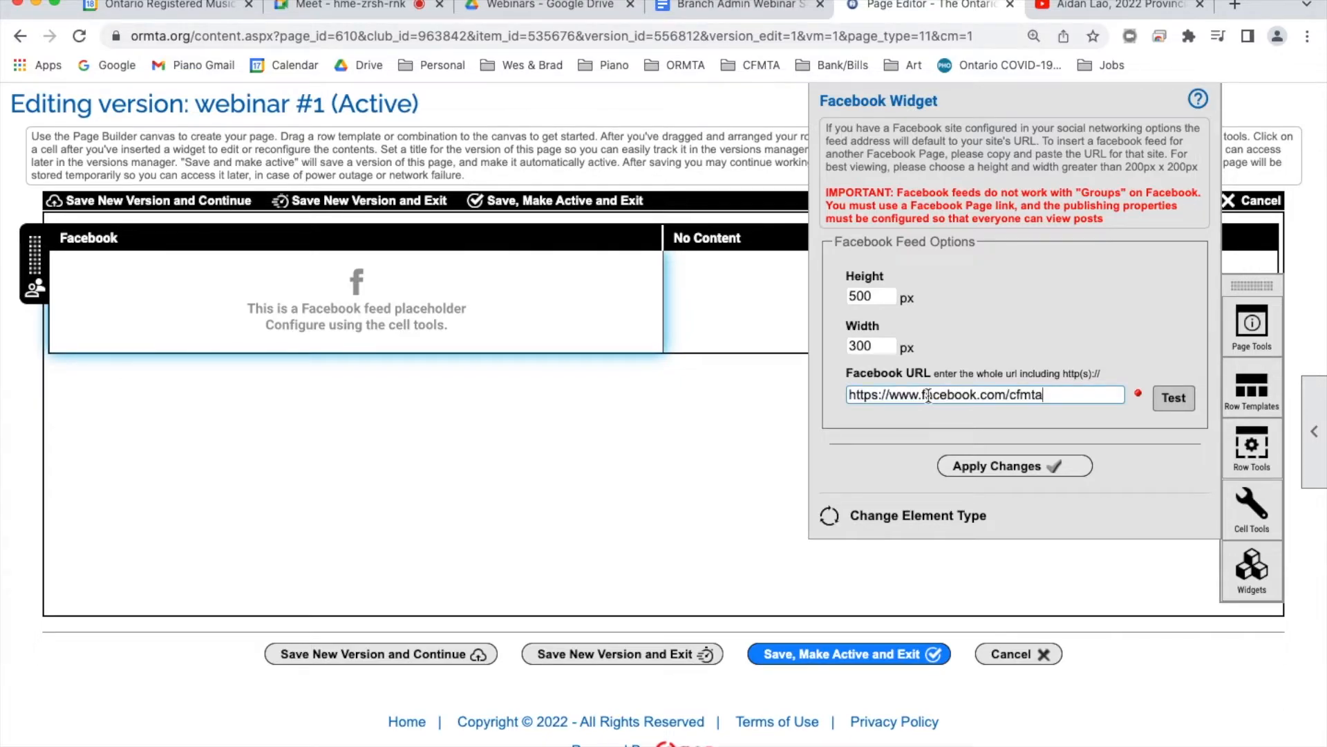
{"action": "left_click", "coordinate": [1050, 467]}
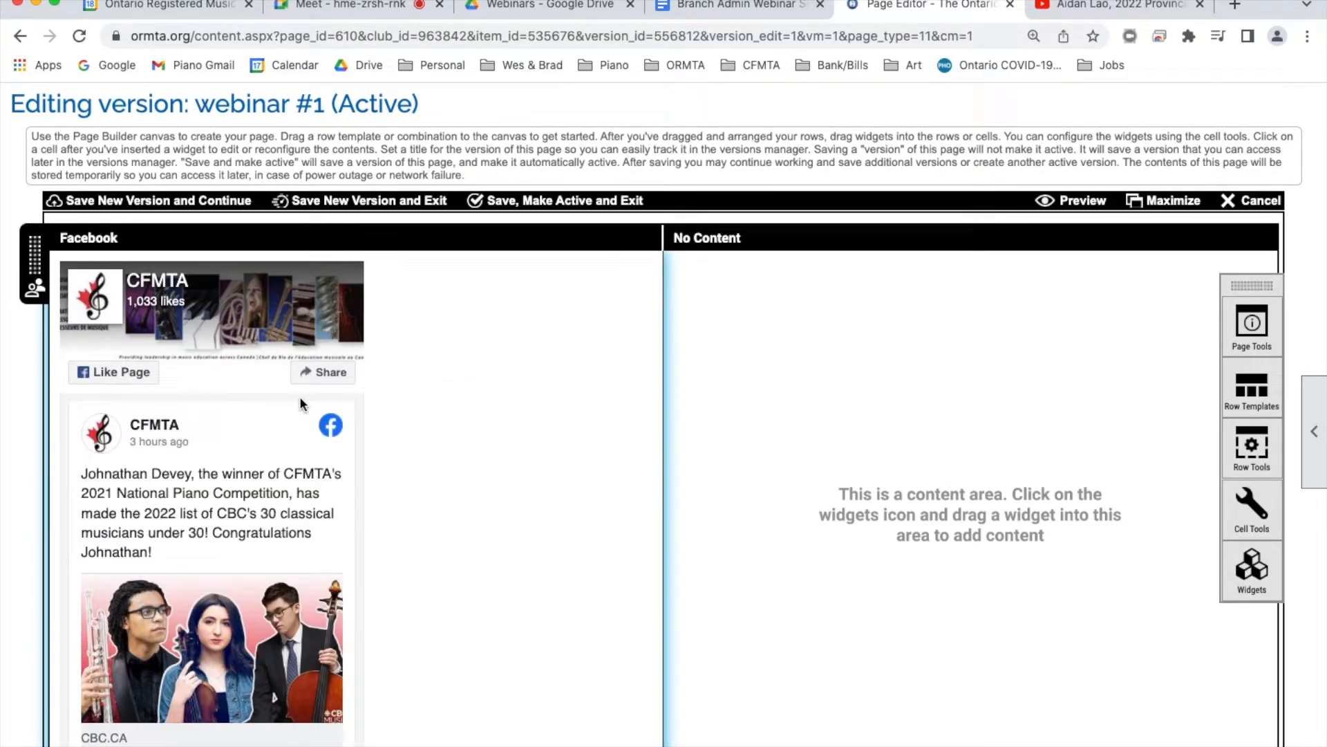
{"action": "scroll", "coordinate": [301, 401], "scroll_direction": "down", "scroll_amount": 7}
{"action": "scroll", "coordinate": [300, 400], "scroll_direction": "up", "scroll_amount": 3}
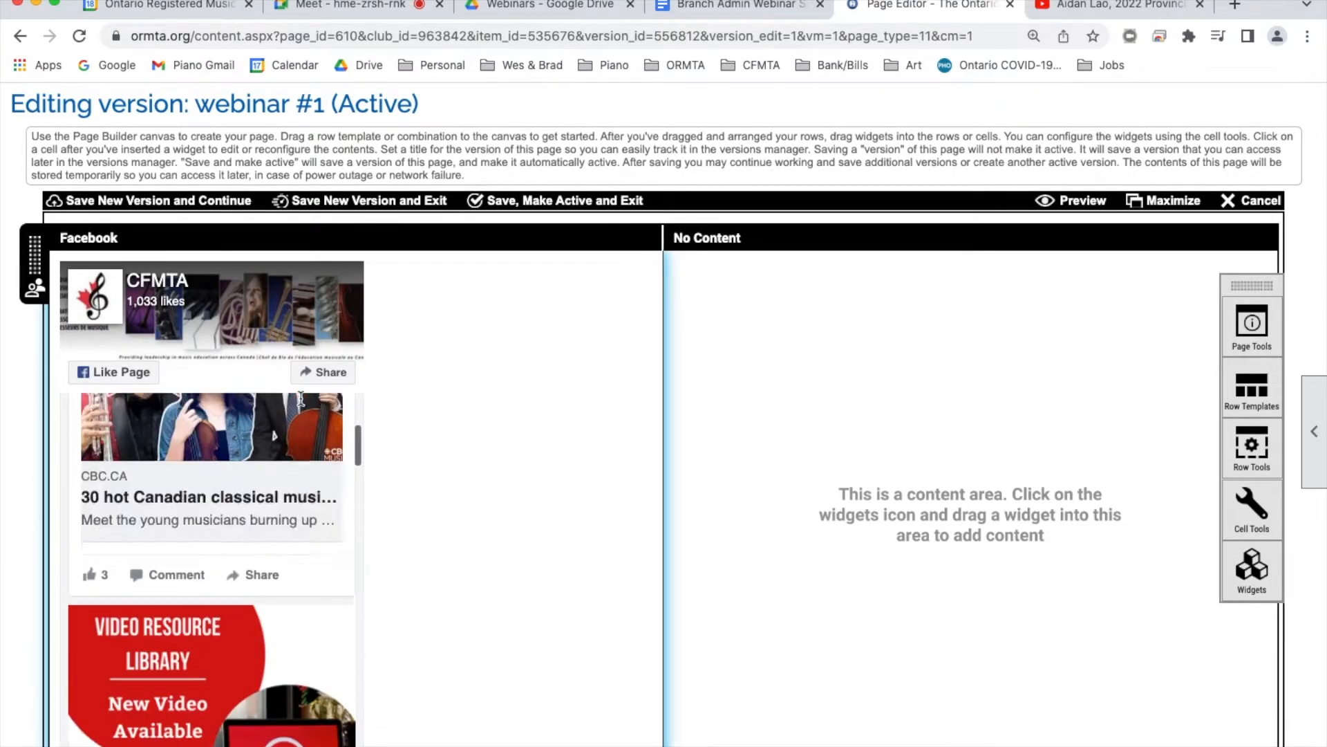
{"action": "scroll", "coordinate": [301, 399], "scroll_direction": "up", "scroll_amount": 4}
{"action": "scroll", "coordinate": [694, 429], "scroll_direction": "up", "scroll_amount": 2}
Add a Twitter widget to the empty cell beside the Facebook feed, set its user name to cfmta, and apply the changes
{"action": "scroll", "coordinate": [699, 422], "scroll_direction": "down", "scroll_amount": 3}
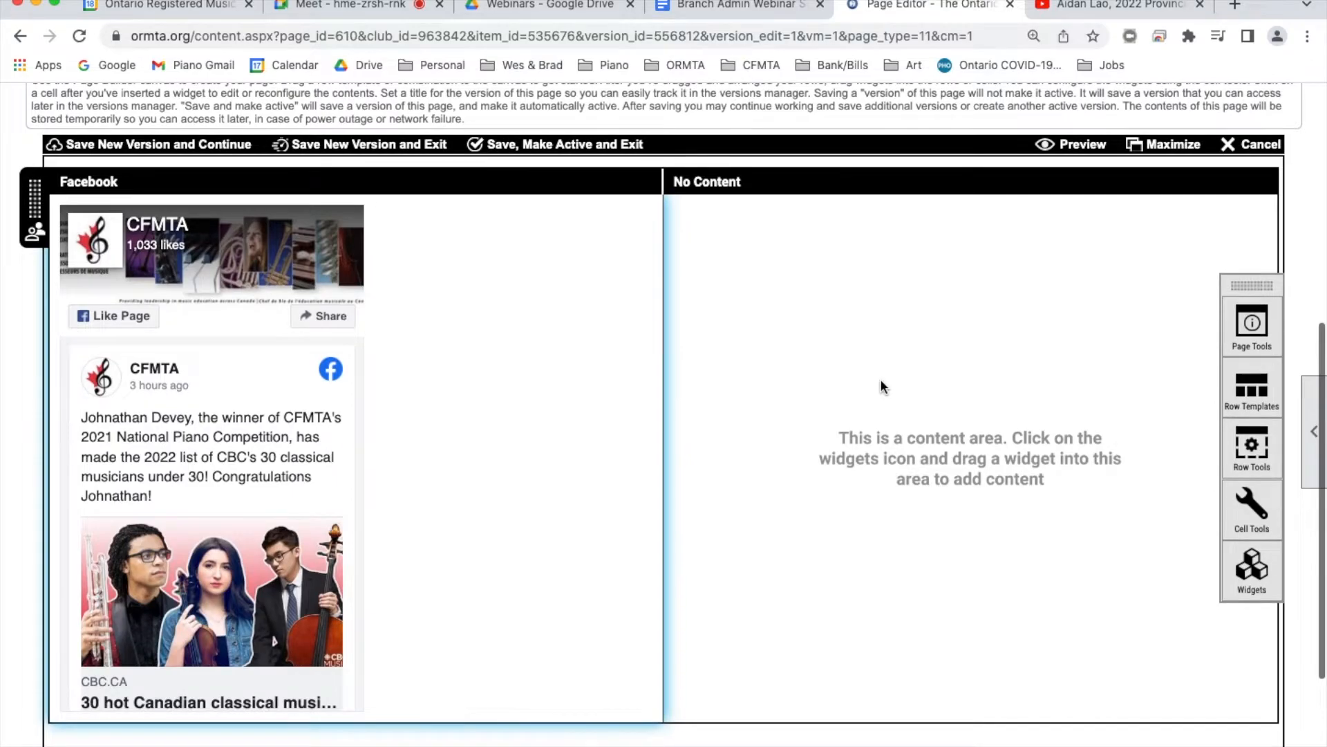
{"action": "left_click", "coordinate": [881, 378]}
{"action": "left_click_drag", "start_coordinate": [1039, 544], "coordinate": [873, 486]}
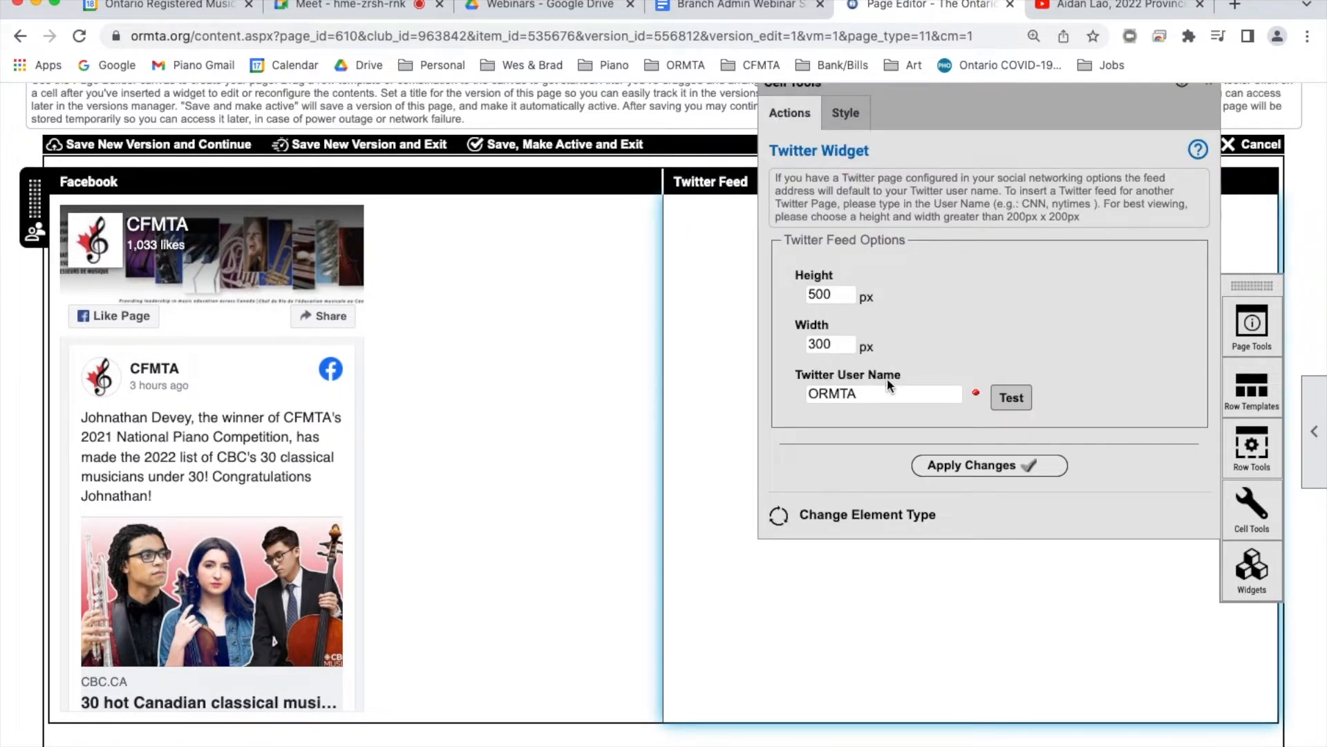
{"action": "double_click", "coordinate": [828, 394]}
{"action": "type", "text": "cfm"}
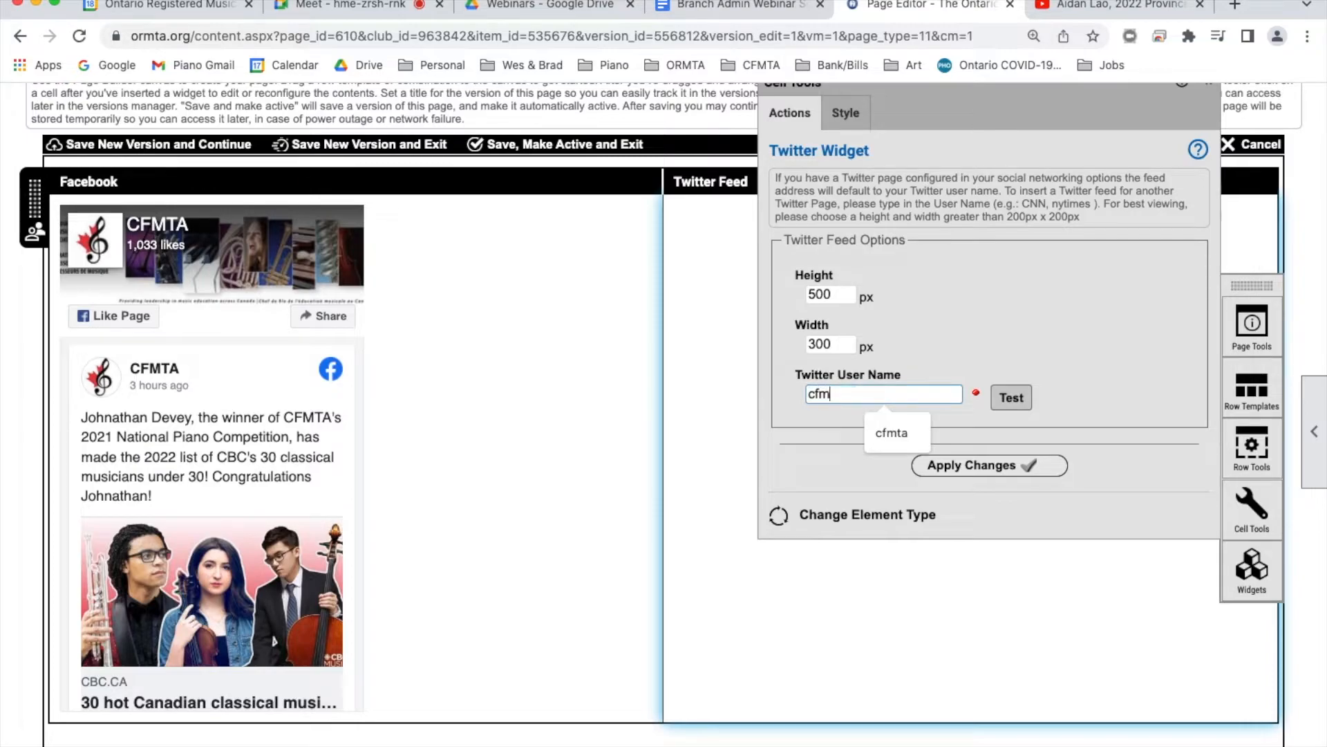
{"action": "type", "text": "ta"}
{"action": "left_click", "coordinate": [1014, 398]}
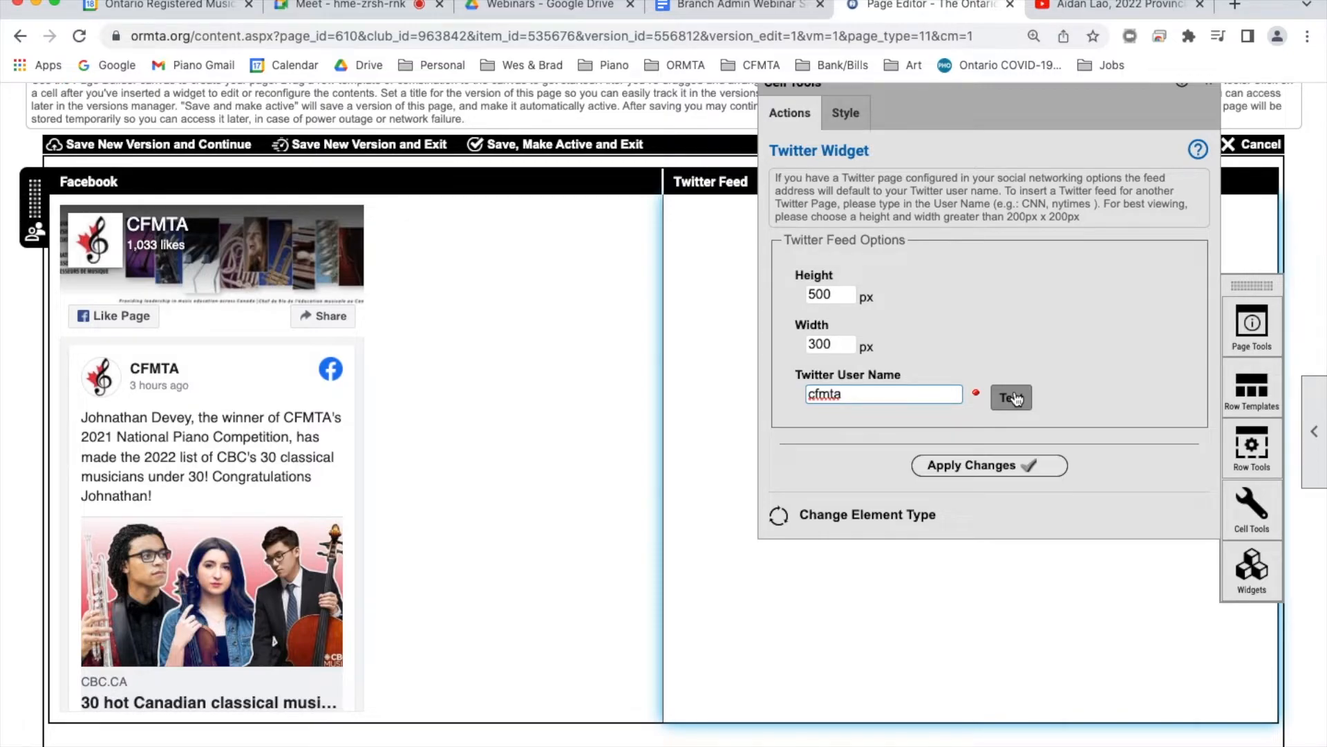
{"action": "left_click", "coordinate": [1016, 466]}
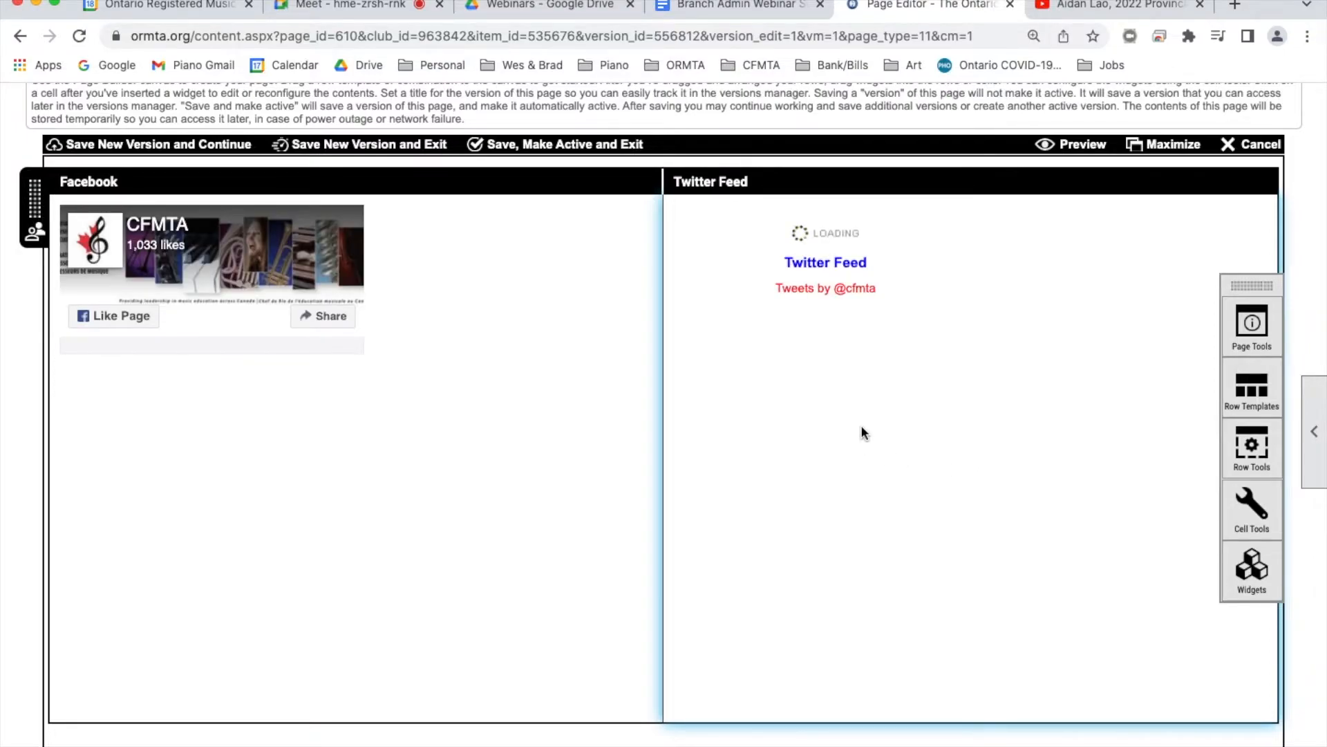
Add a blank 50/50 row to the page canvas and check its position relative to the feeds
{"action": "scroll", "coordinate": [1037, 283], "scroll_direction": "down", "scroll_amount": 3}
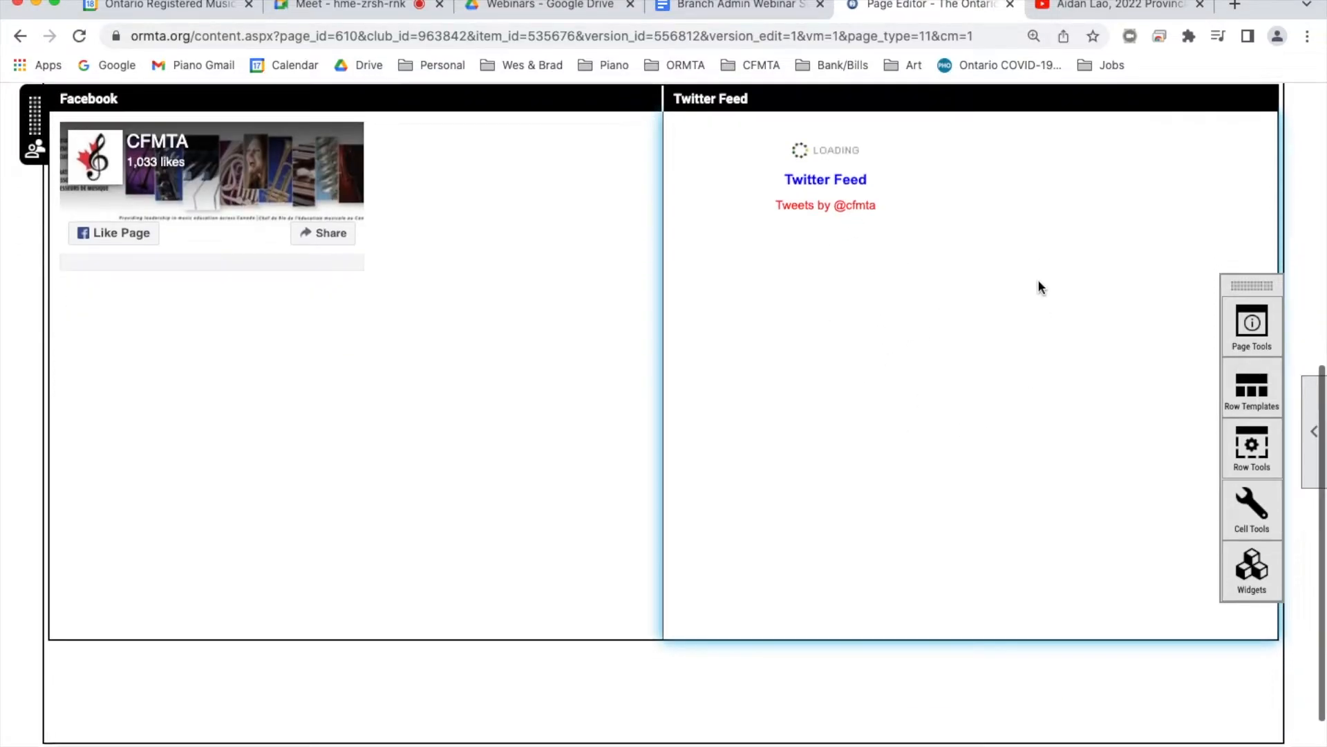
{"action": "left_click", "coordinate": [1257, 389]}
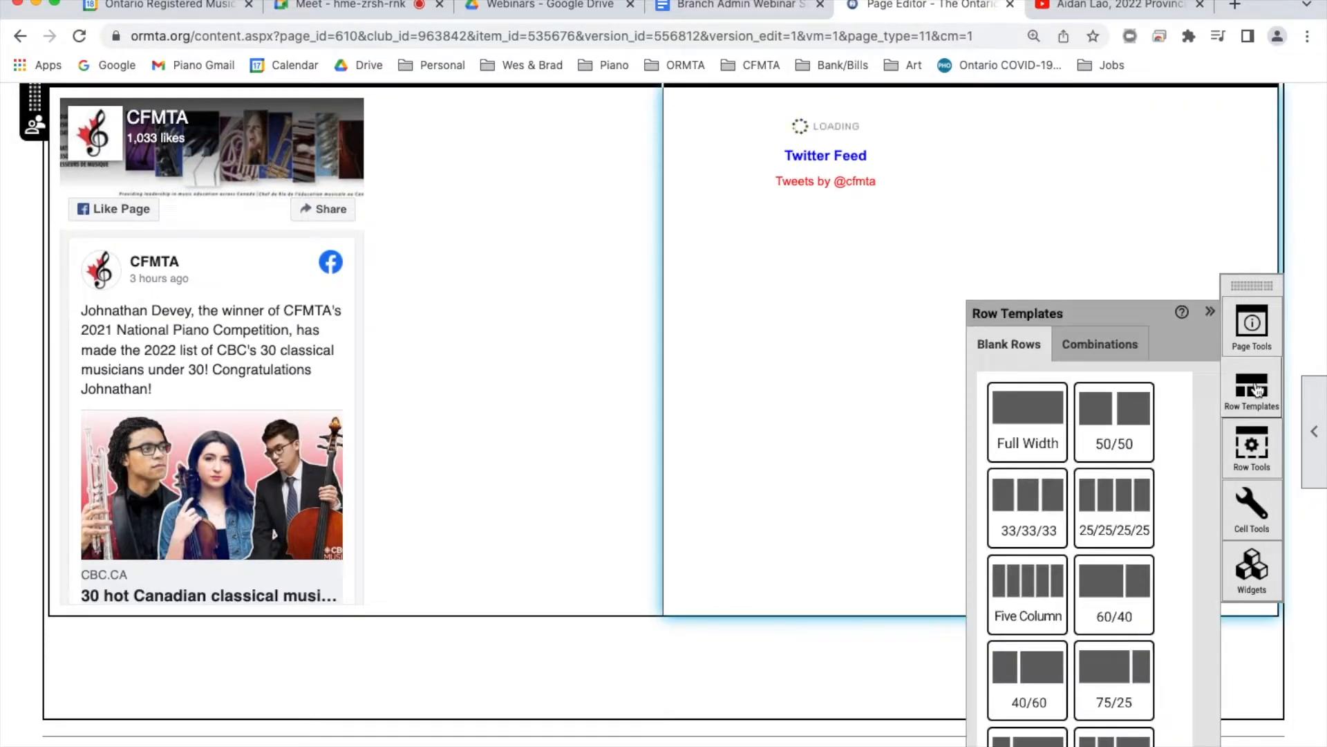
{"action": "left_click_drag", "start_coordinate": [1102, 417], "coordinate": [123, 652]}
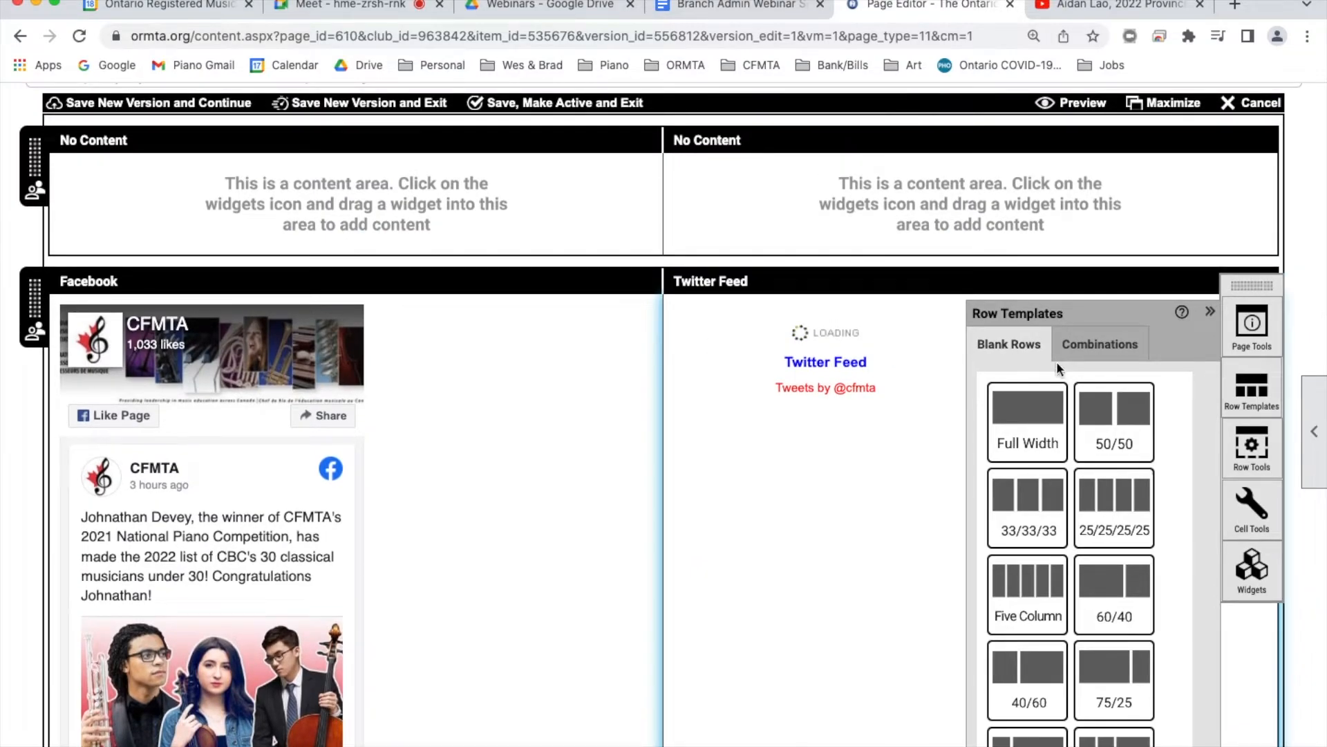
{"action": "scroll", "coordinate": [730, 543], "scroll_direction": "down", "scroll_amount": 3}
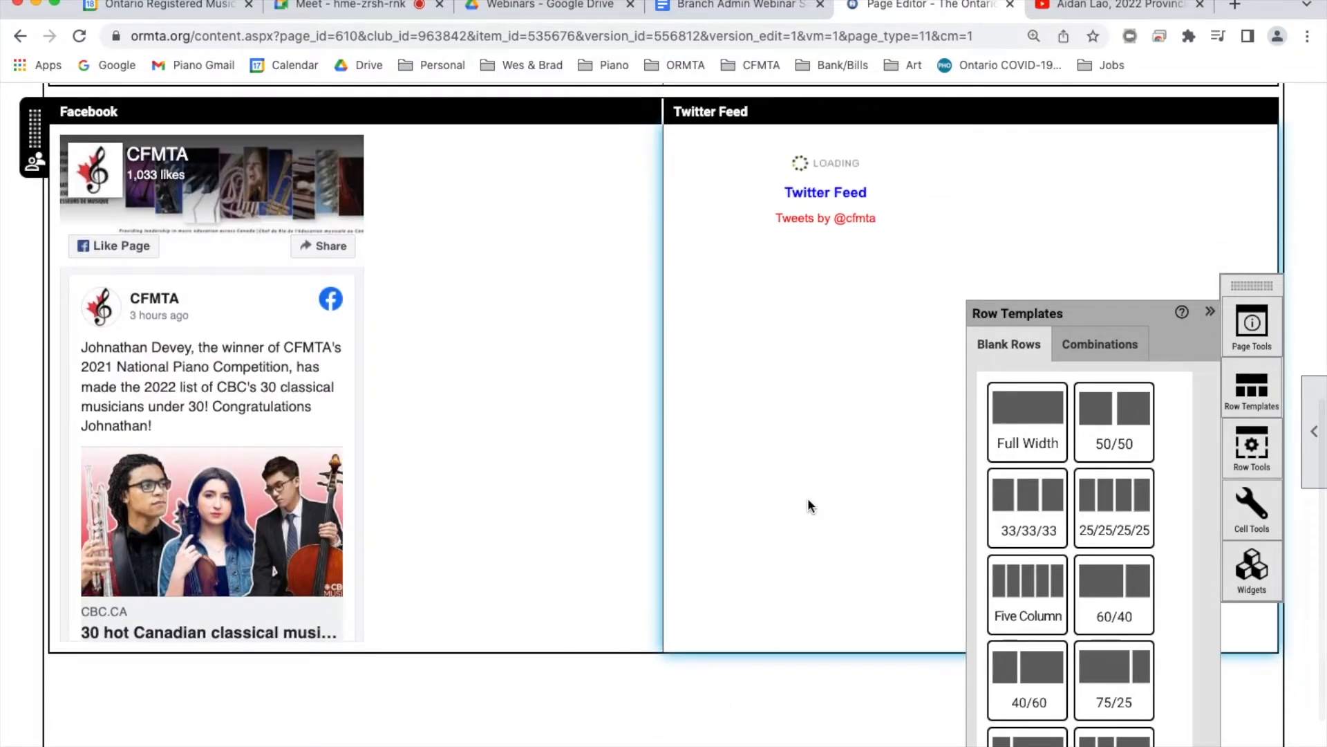
{"action": "scroll", "coordinate": [808, 506], "scroll_direction": "up", "scroll_amount": 3}
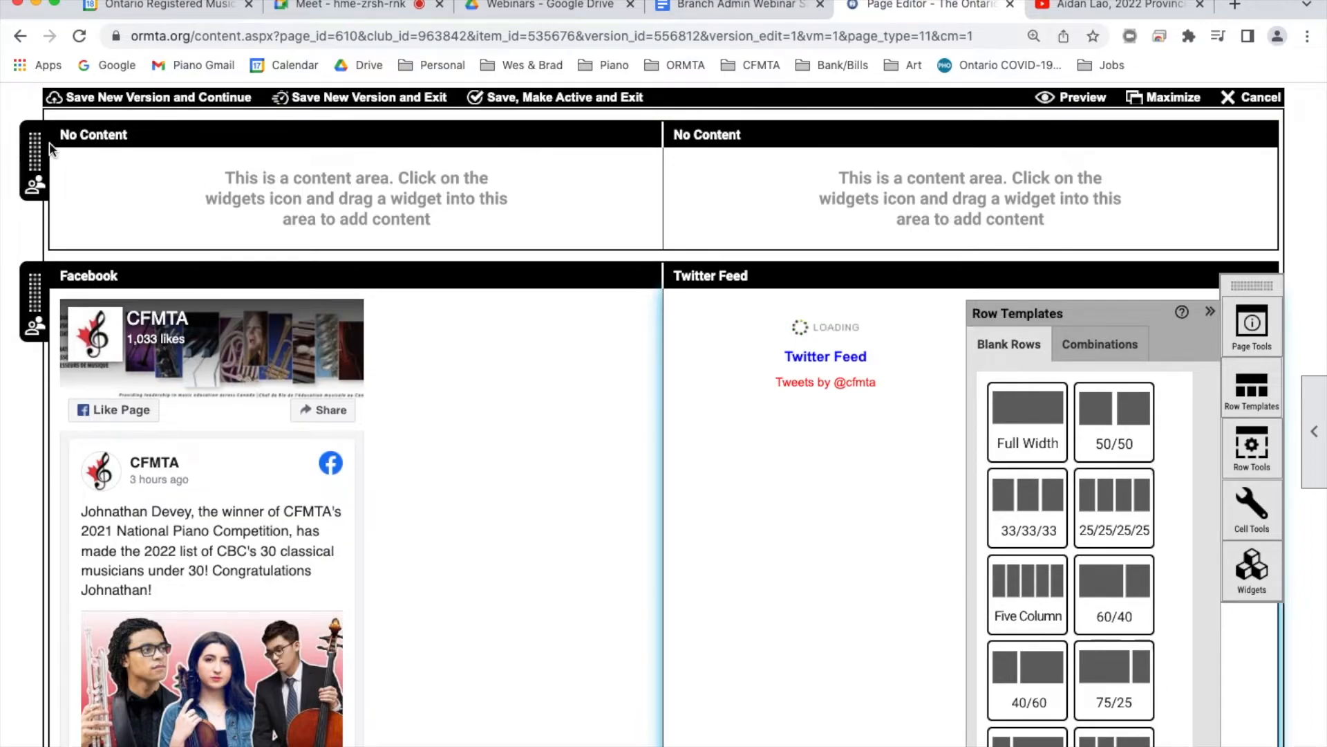
Move the empty 50/50 row down below the Facebook and Twitter row and collapse the row tools
{"action": "mouse_move", "coordinate": [34, 149]}
{"action": "left_mouse_down"}
{"action": "mouse_move", "coordinate": [36, 726]}
{"action": "mouse_move", "coordinate": [33, 159]}
{"action": "left_mouse_up"}
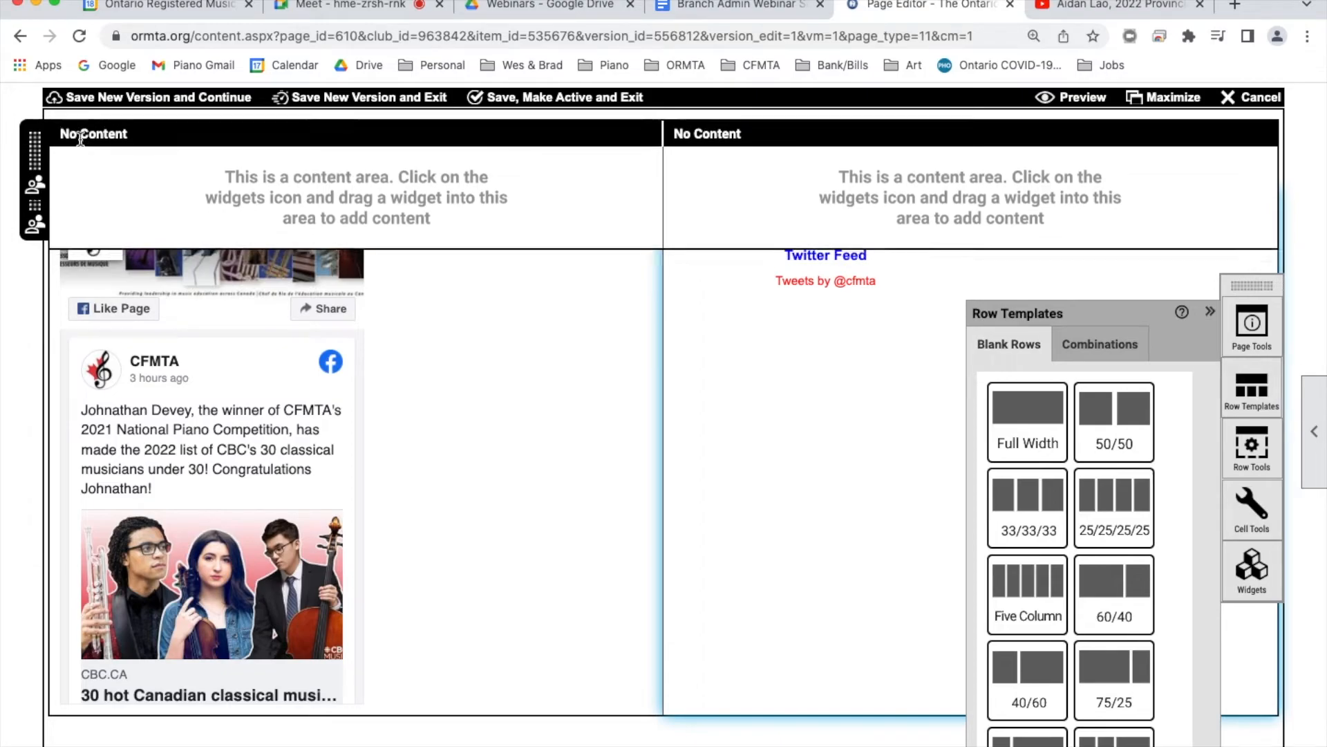
{"action": "left_click", "coordinate": [734, 134]}
{"action": "left_click", "coordinate": [733, 134]}
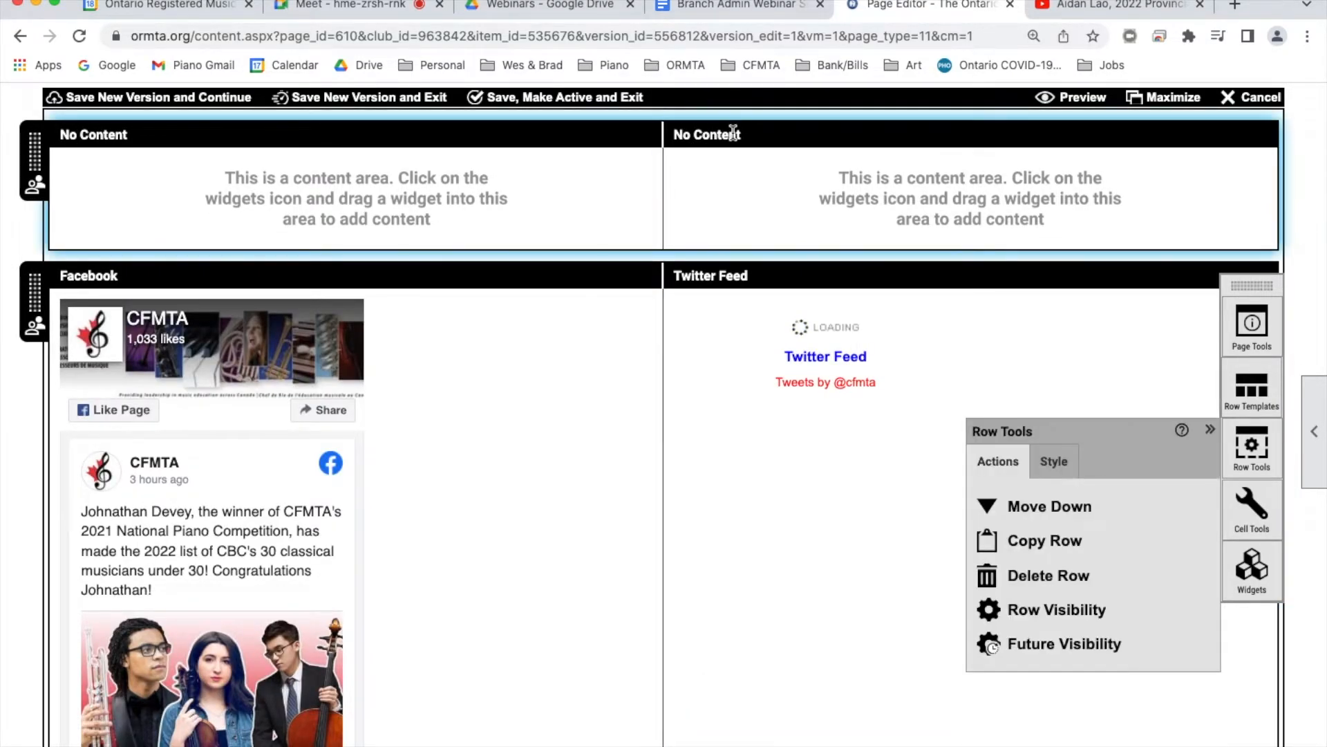
{"action": "left_click", "coordinate": [1004, 506]}
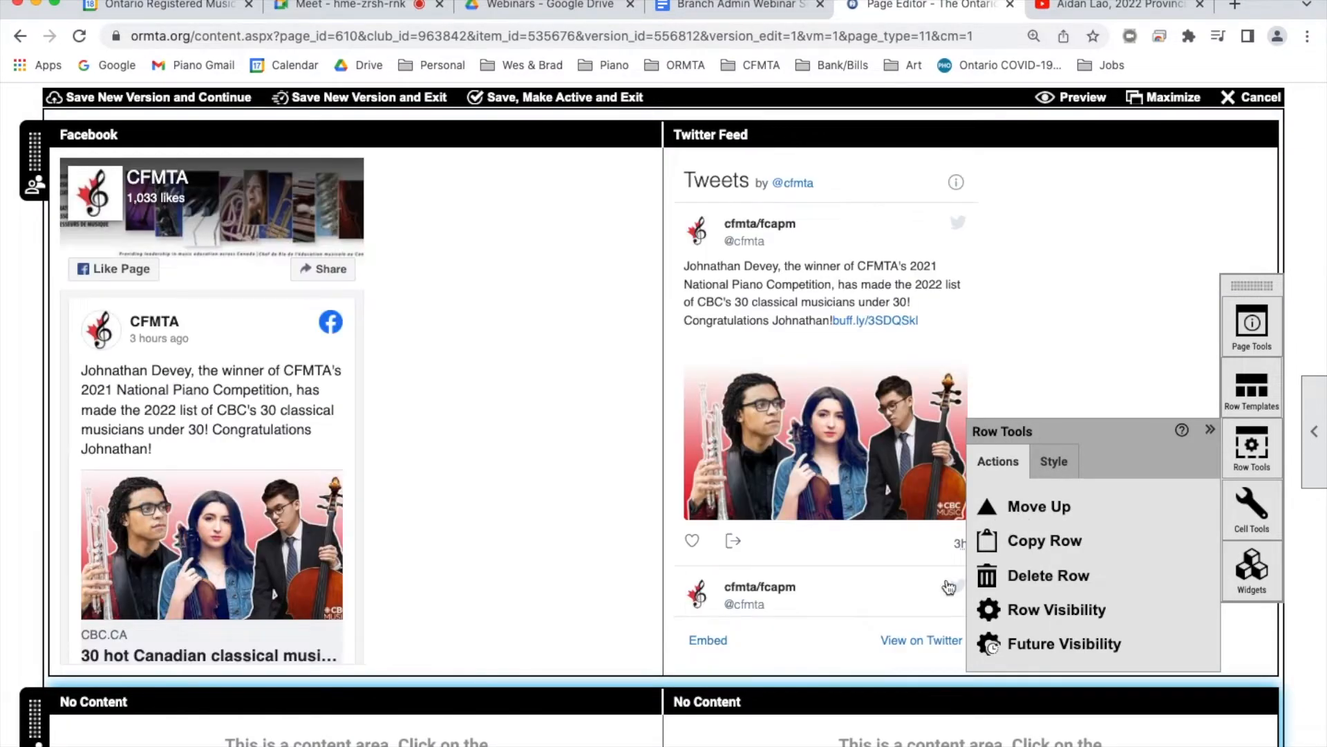
{"action": "left_click", "coordinate": [1211, 430]}
Add a Media widget to the first cell of the empty 50/50 row
{"action": "scroll", "coordinate": [894, 371], "scroll_direction": "down", "scroll_amount": 3}
{"action": "scroll", "coordinate": [519, 569], "scroll_direction": "down", "scroll_amount": 4}
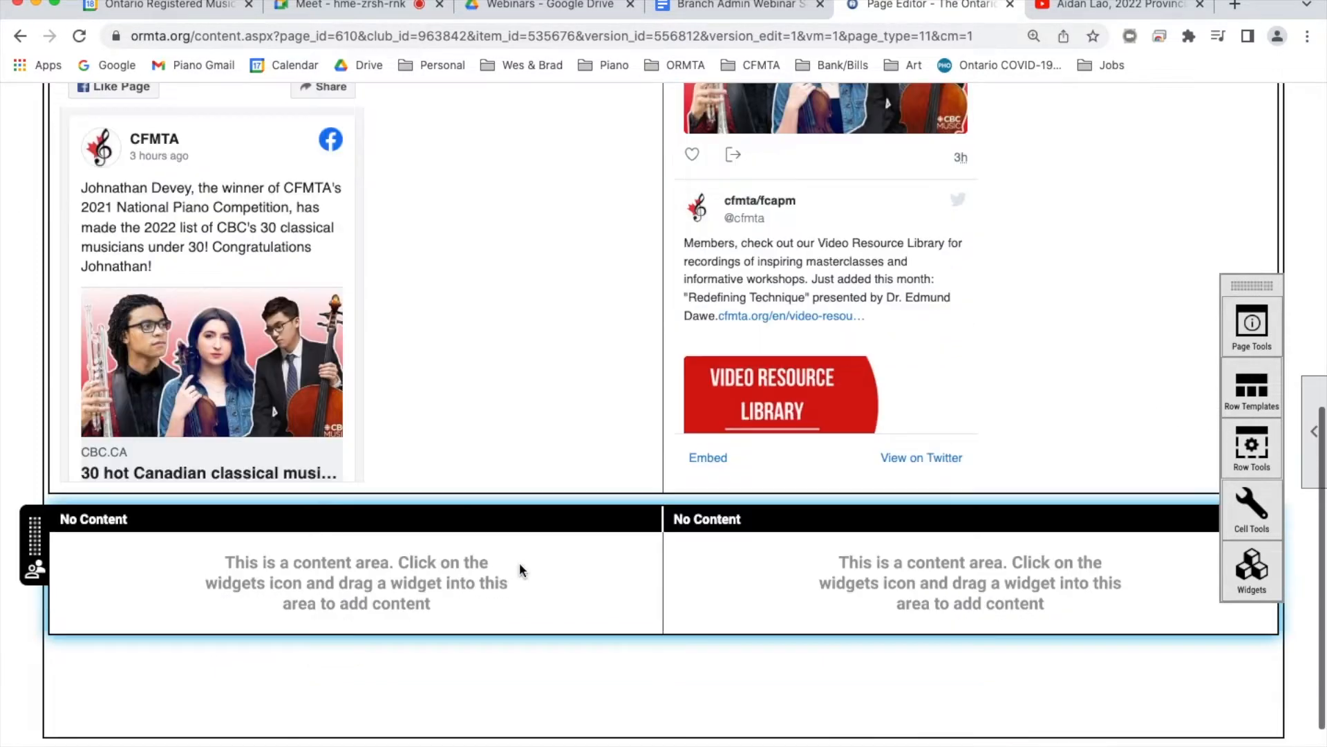
{"action": "left_click", "coordinate": [606, 515]}
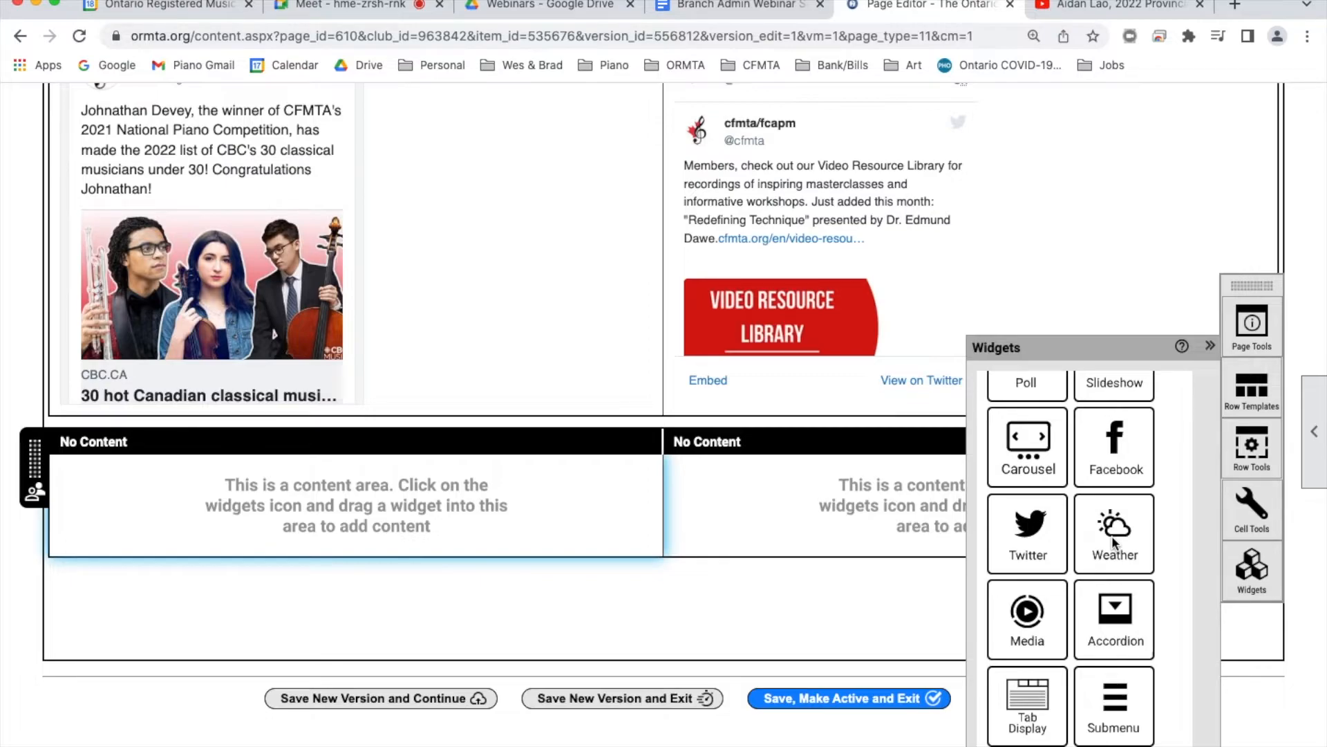
{"action": "scroll", "coordinate": [1112, 535], "scroll_direction": "down", "scroll_amount": 2}
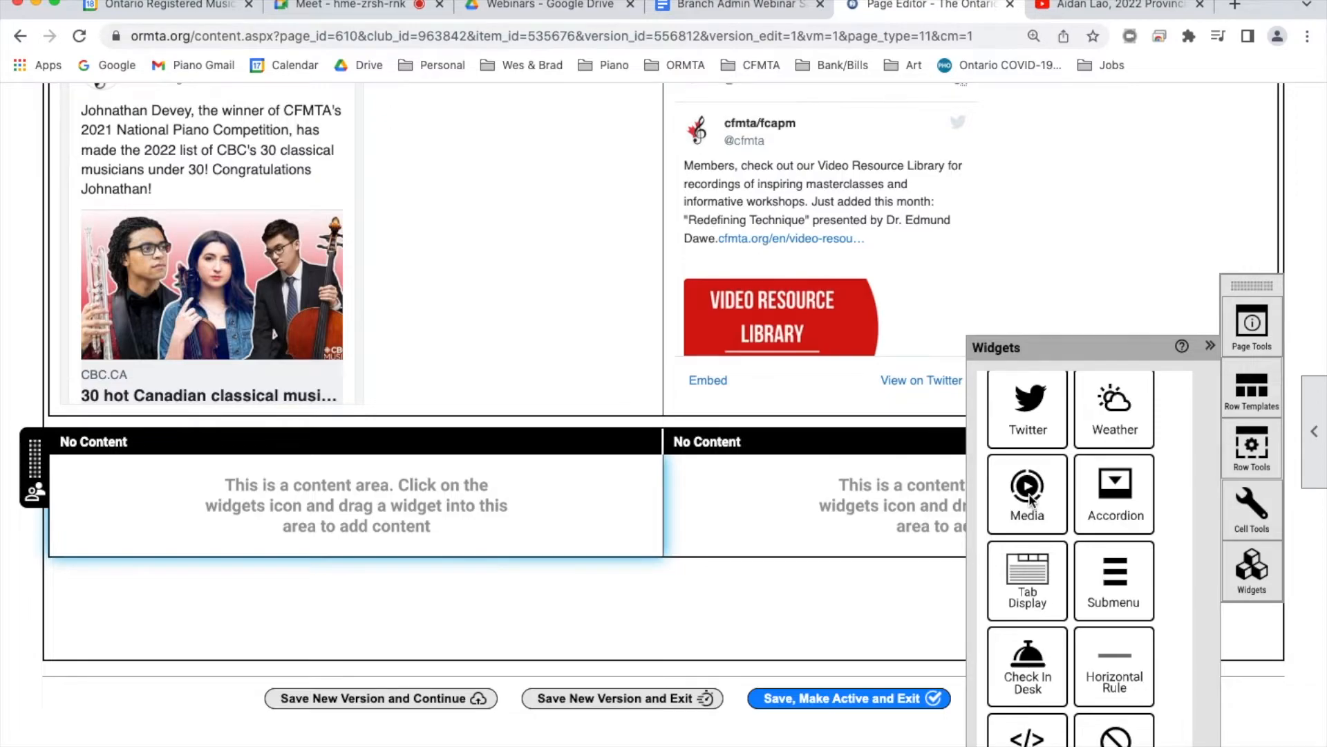
{"action": "left_click_drag", "start_coordinate": [1028, 492], "coordinate": [492, 510]}
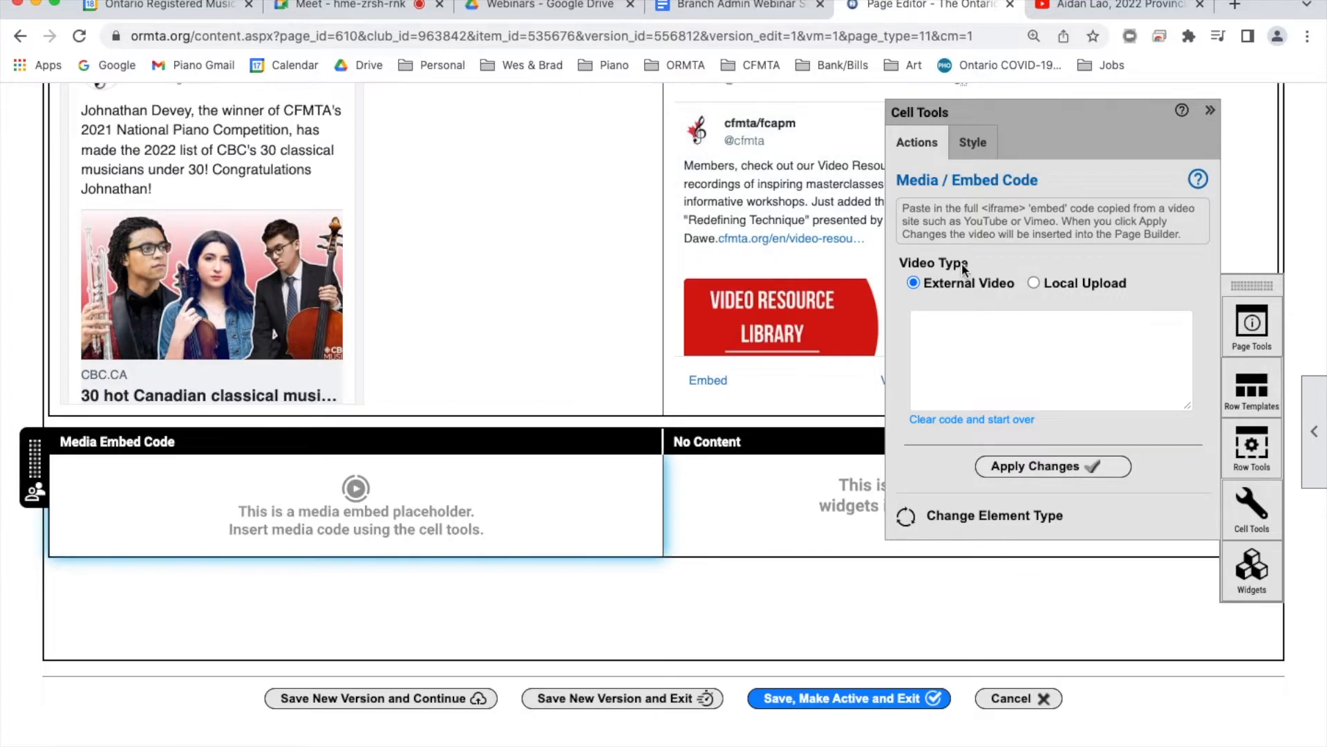
Examine the media widget's local upload options for audio/video files and return the video type to External Video
{"action": "left_click", "coordinate": [1033, 284]}
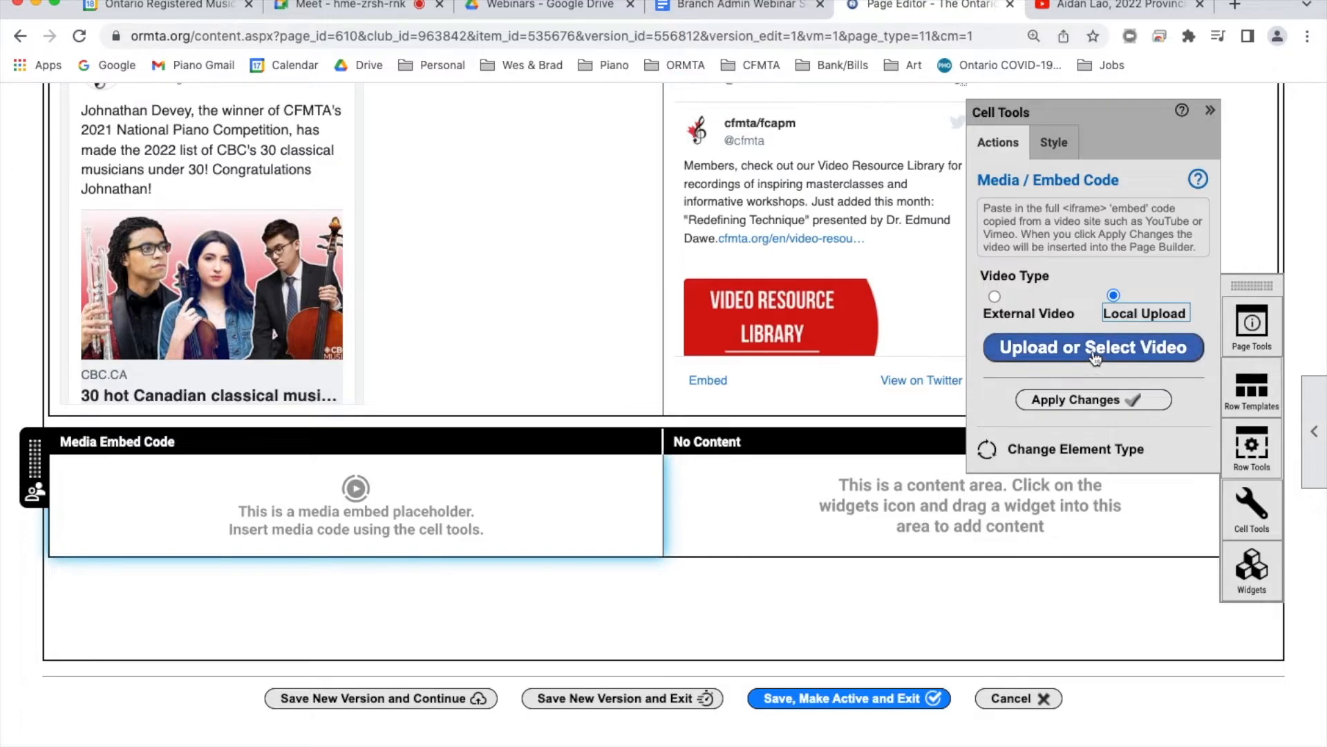
{"action": "left_click", "coordinate": [1095, 350]}
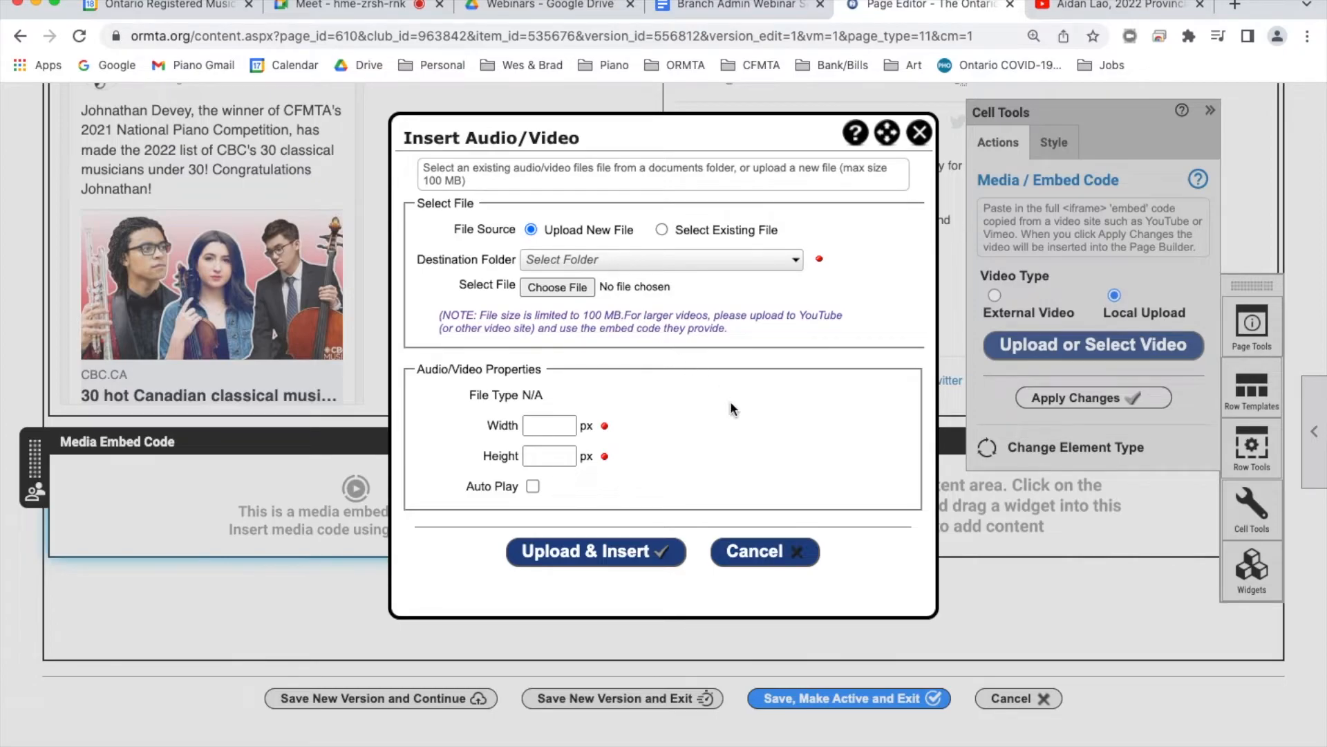
{"action": "left_click", "coordinate": [796, 551]}
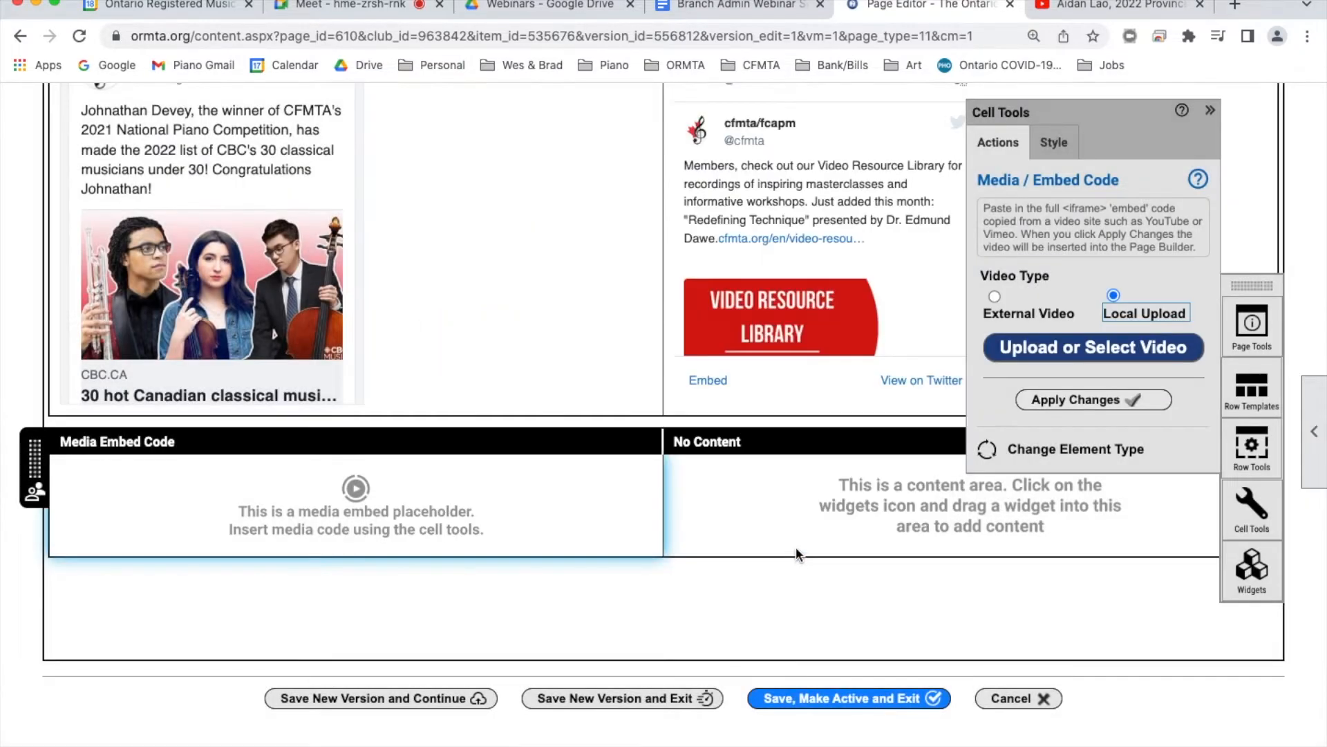
{"action": "left_click", "coordinate": [995, 295]}
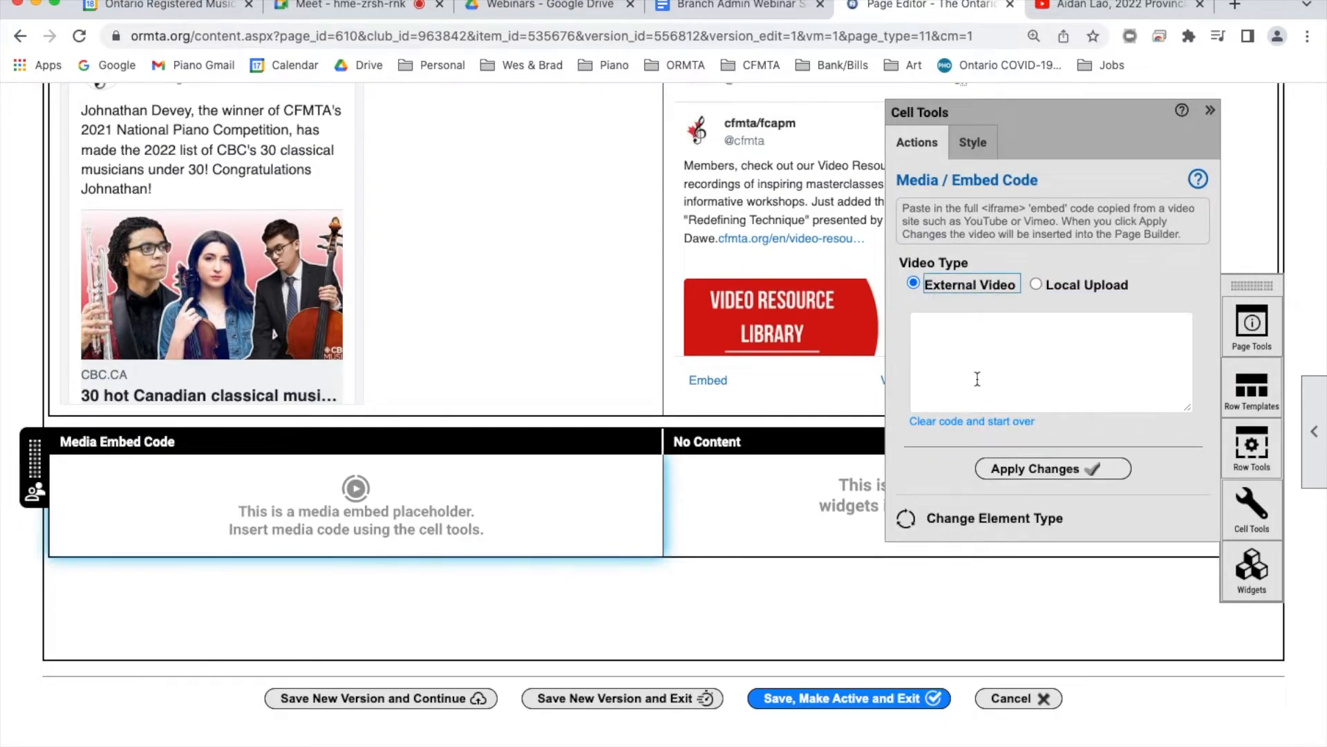
Switch to the YouTube video of the 2022 Provincial Young Artist Competition winner and get its iframe embed code
{"action": "left_click", "coordinate": [1070, 9]}
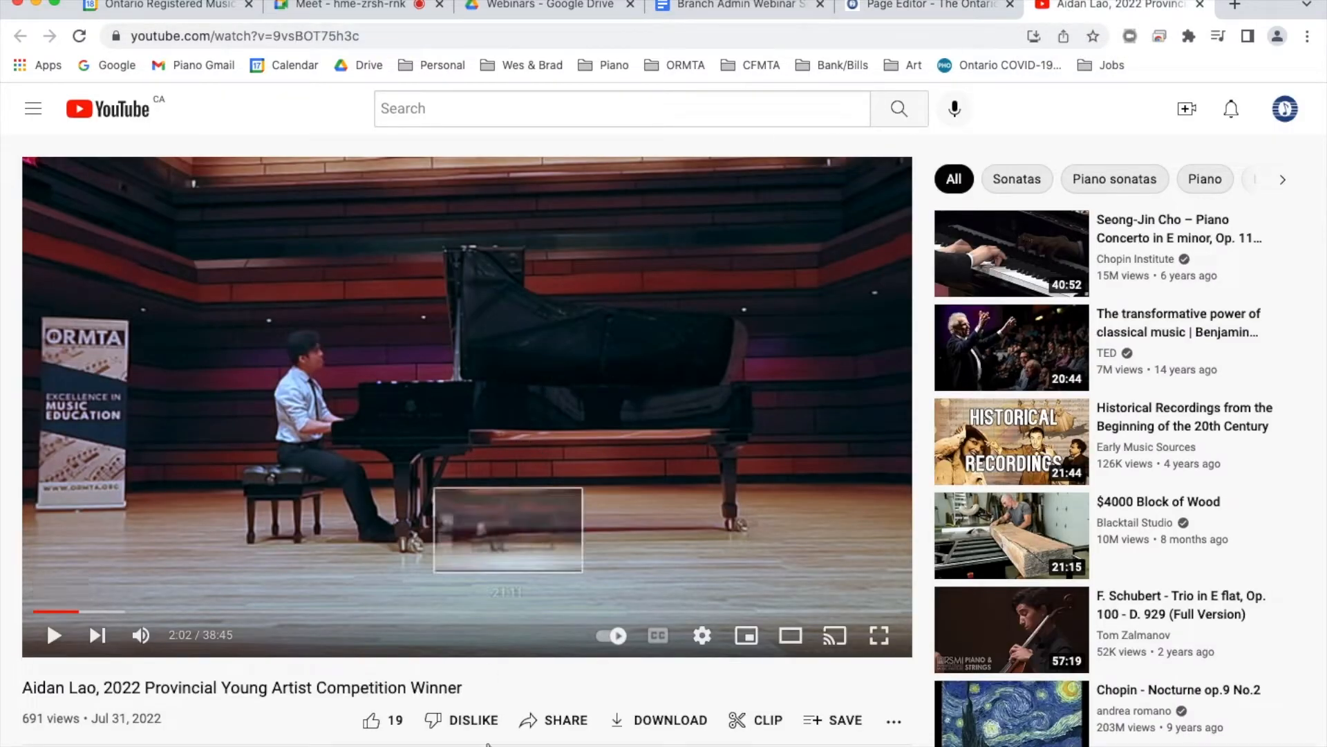
{"action": "left_click", "coordinate": [558, 721]}
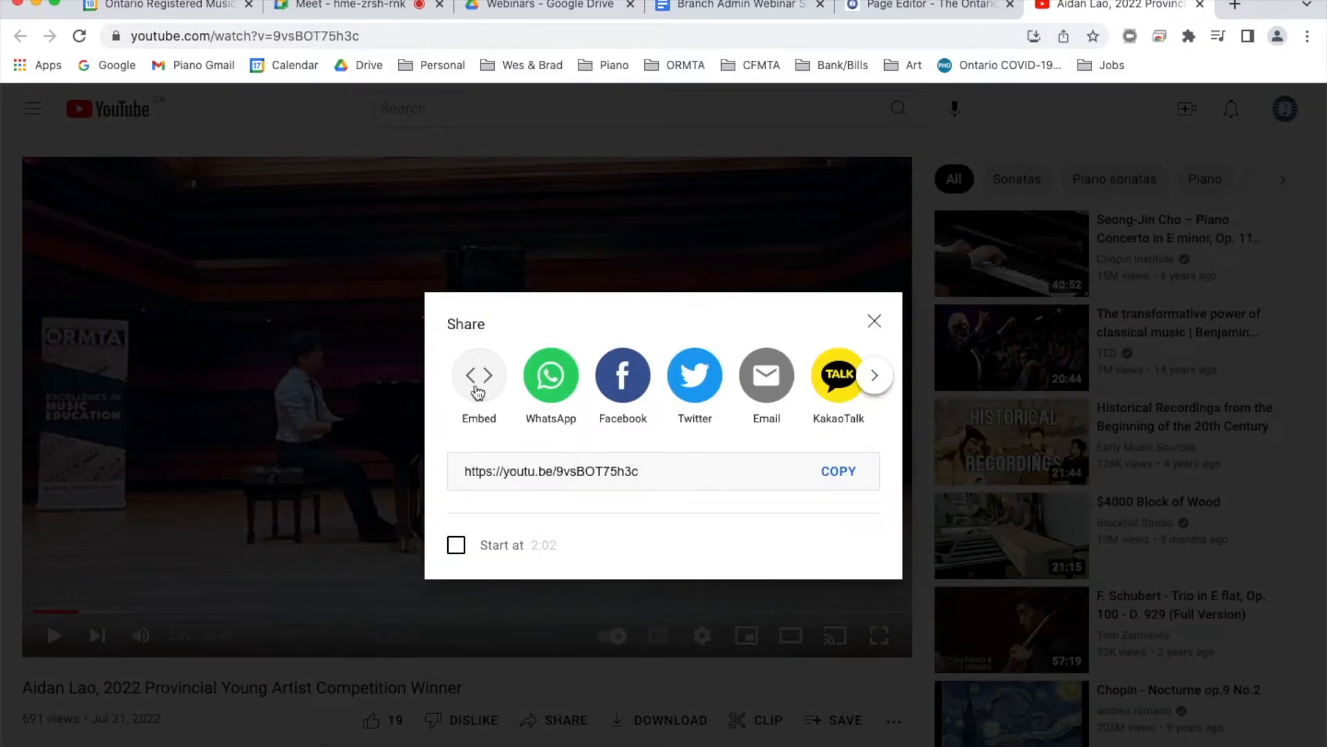
{"action": "left_click", "coordinate": [477, 387]}
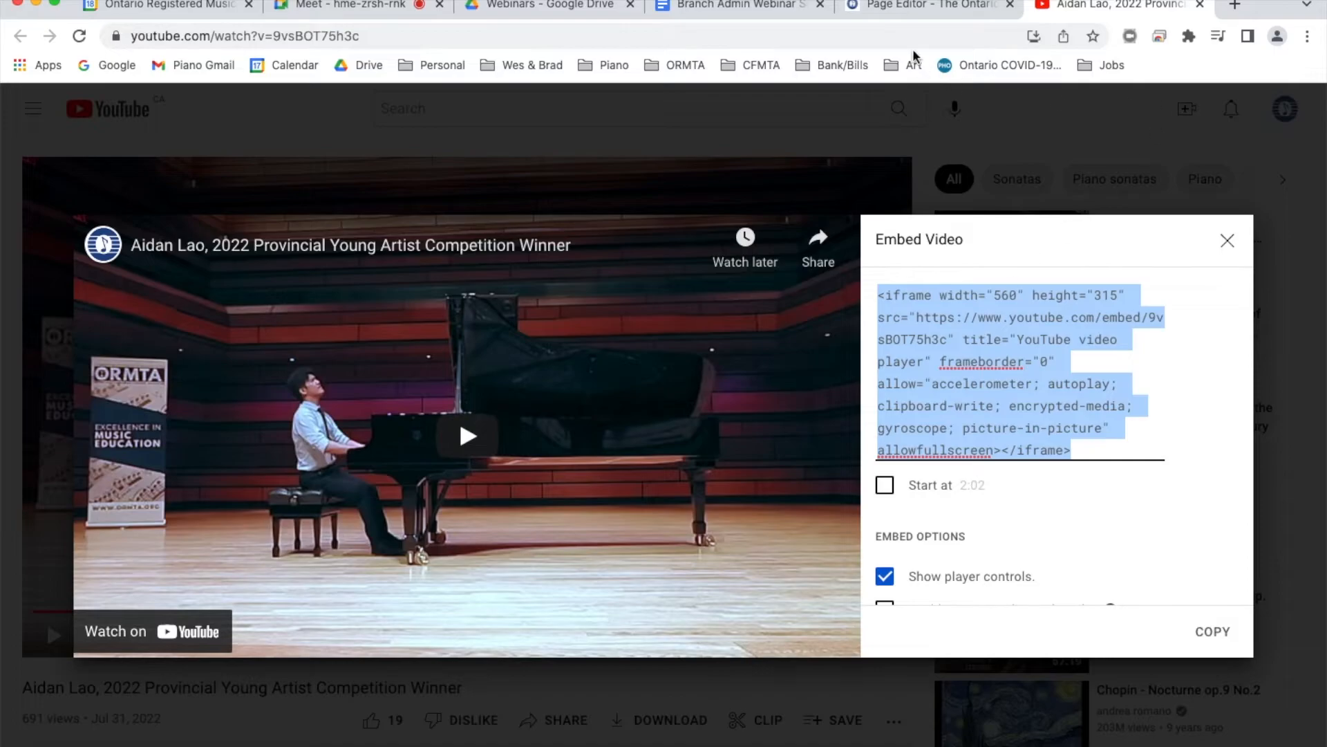
Return to the page editor, paste the YouTube embed code into the media widget, apply the changes, and view the embedded video
{"action": "left_click", "coordinate": [914, 7]}
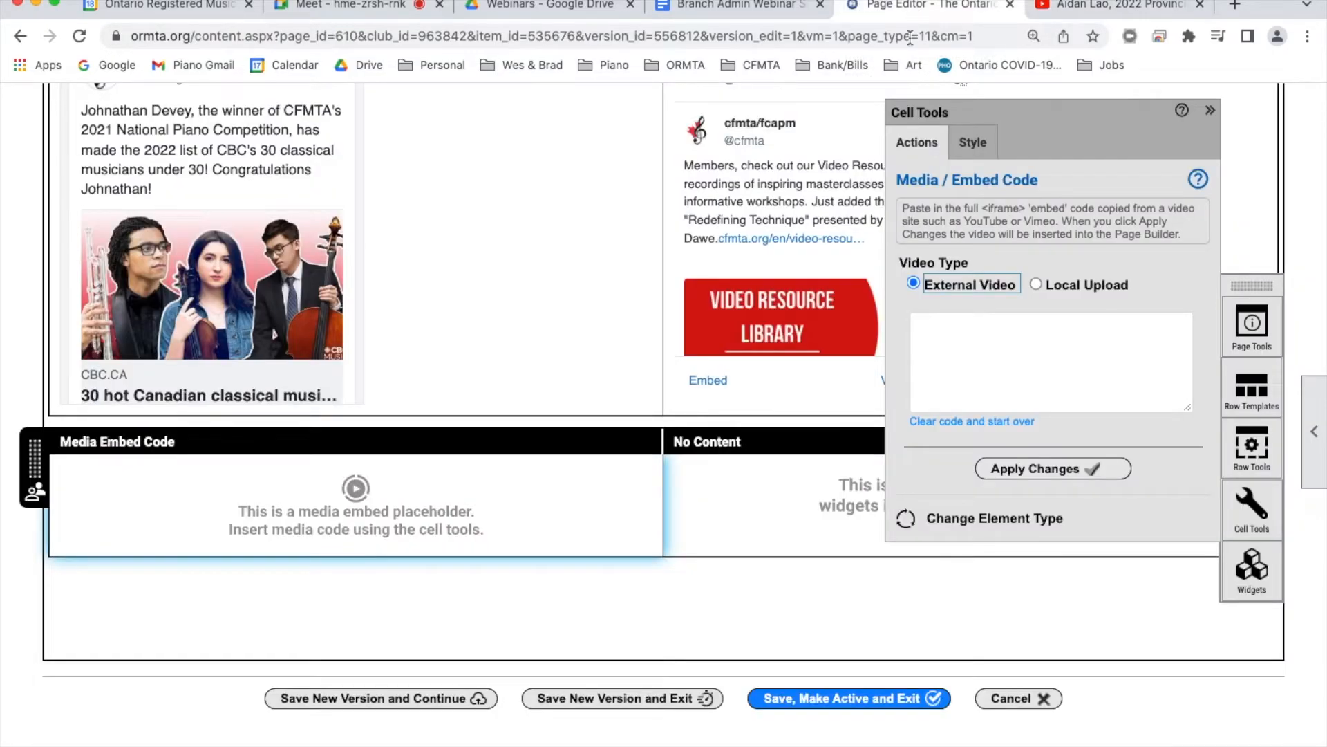
{"action": "left_click", "coordinate": [969, 335]}
{"action": "key", "text": "super+v"}
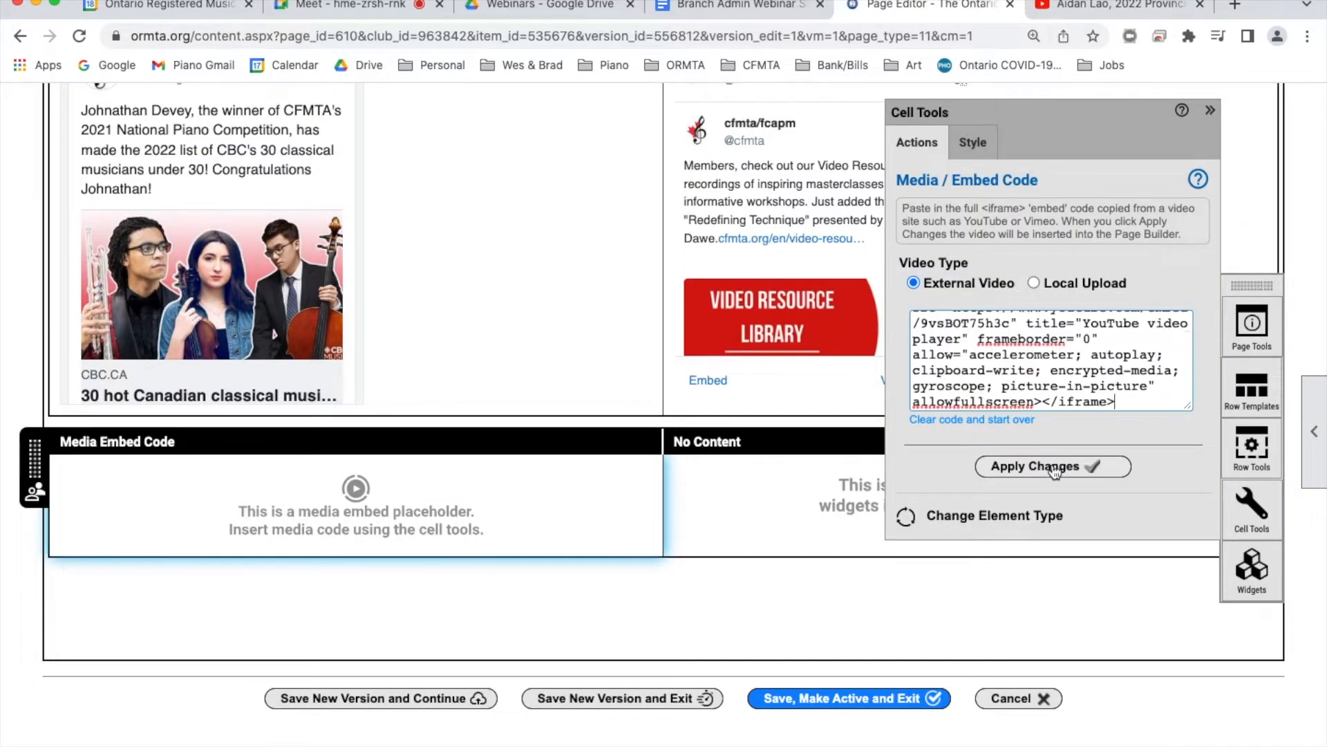
{"action": "left_click", "coordinate": [1092, 467]}
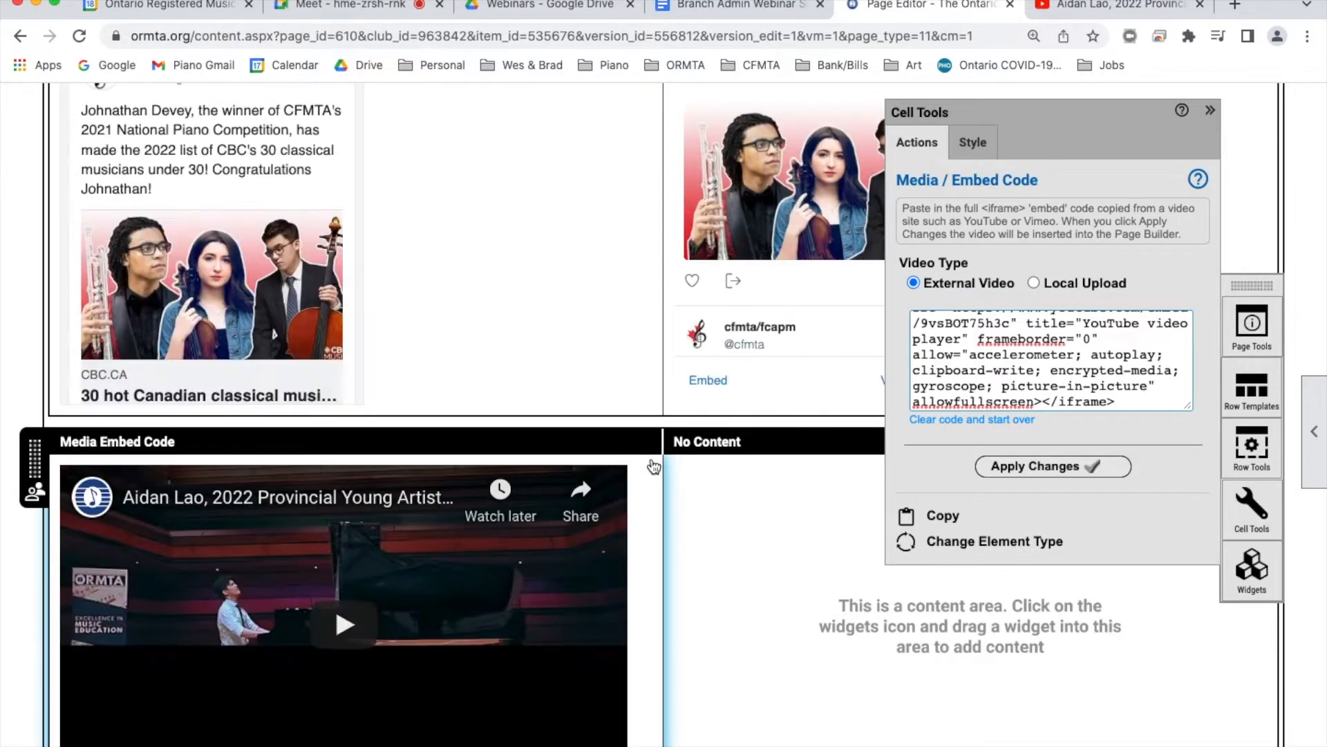
{"action": "scroll", "coordinate": [650, 457], "scroll_direction": "down", "scroll_amount": 2}
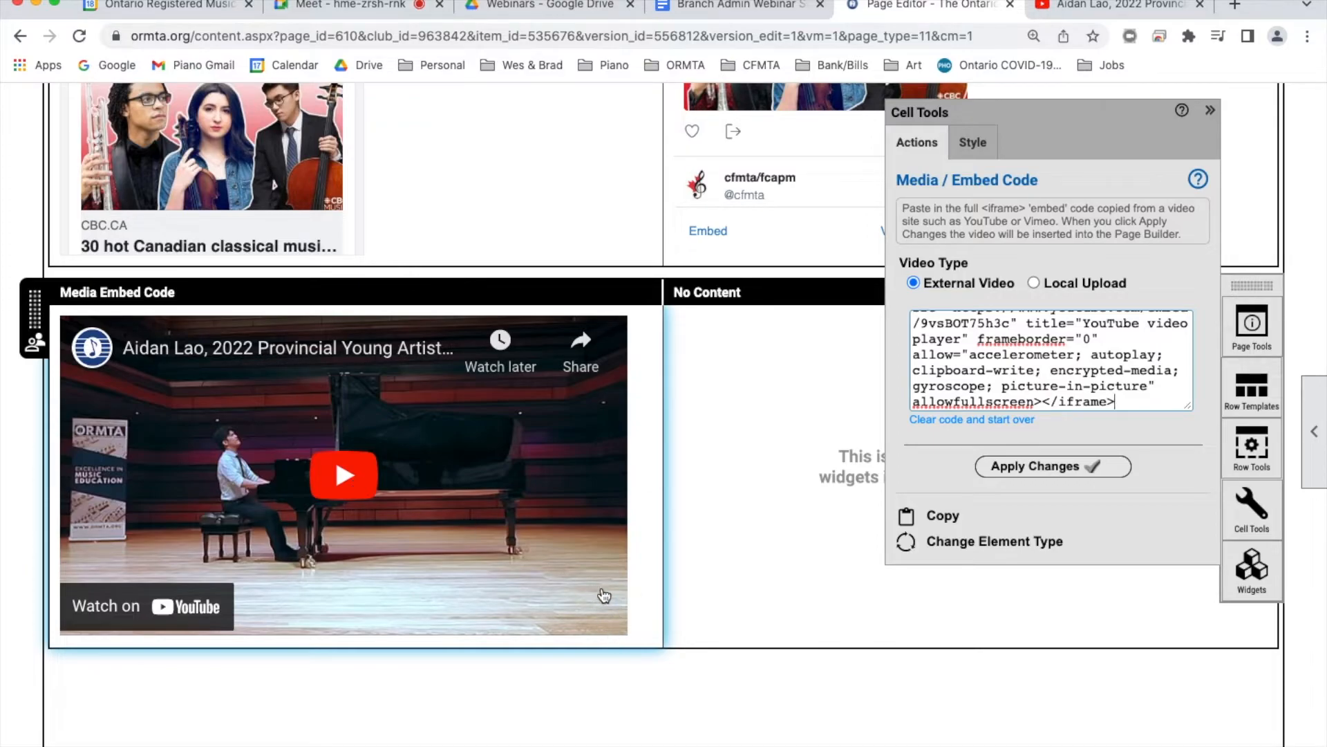
Add an Accordion widget to the empty cell beside the embedded video and create its first panel
{"action": "left_click", "coordinate": [749, 501]}
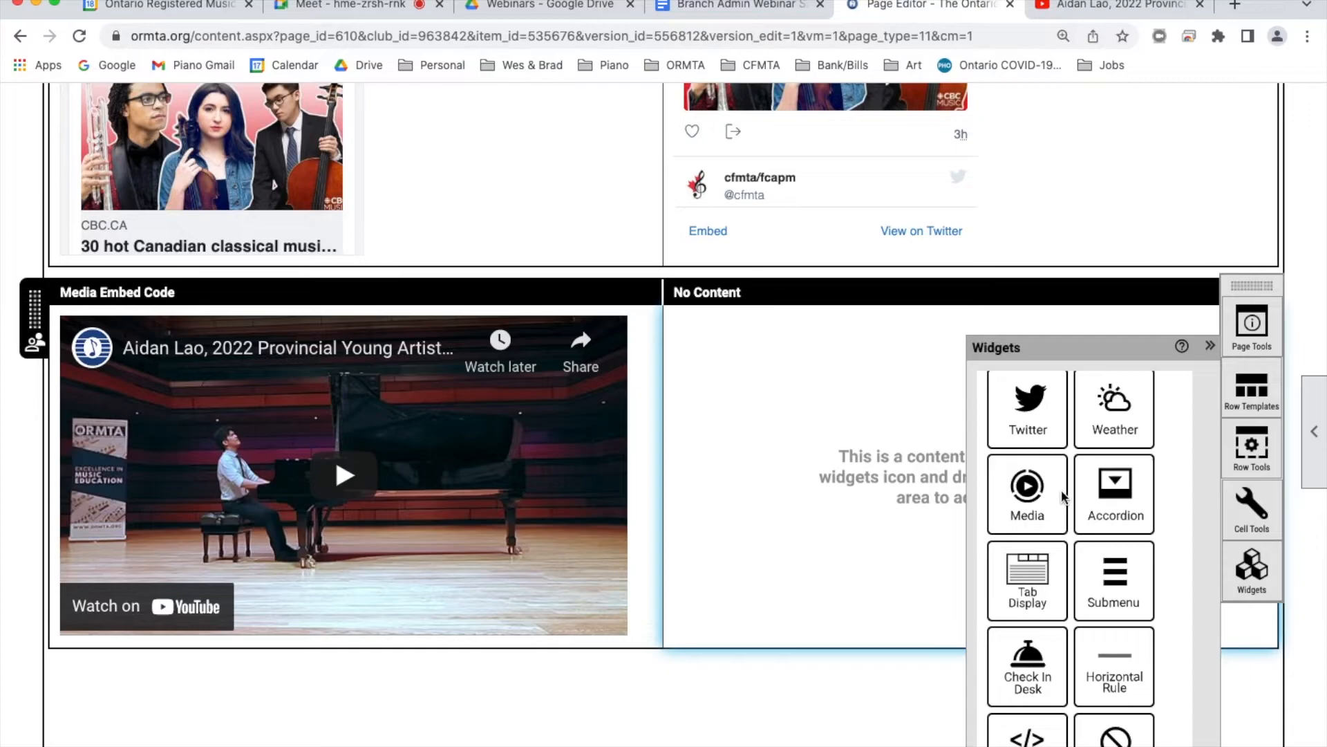
{"action": "left_click_drag", "start_coordinate": [1110, 507], "coordinate": [795, 435]}
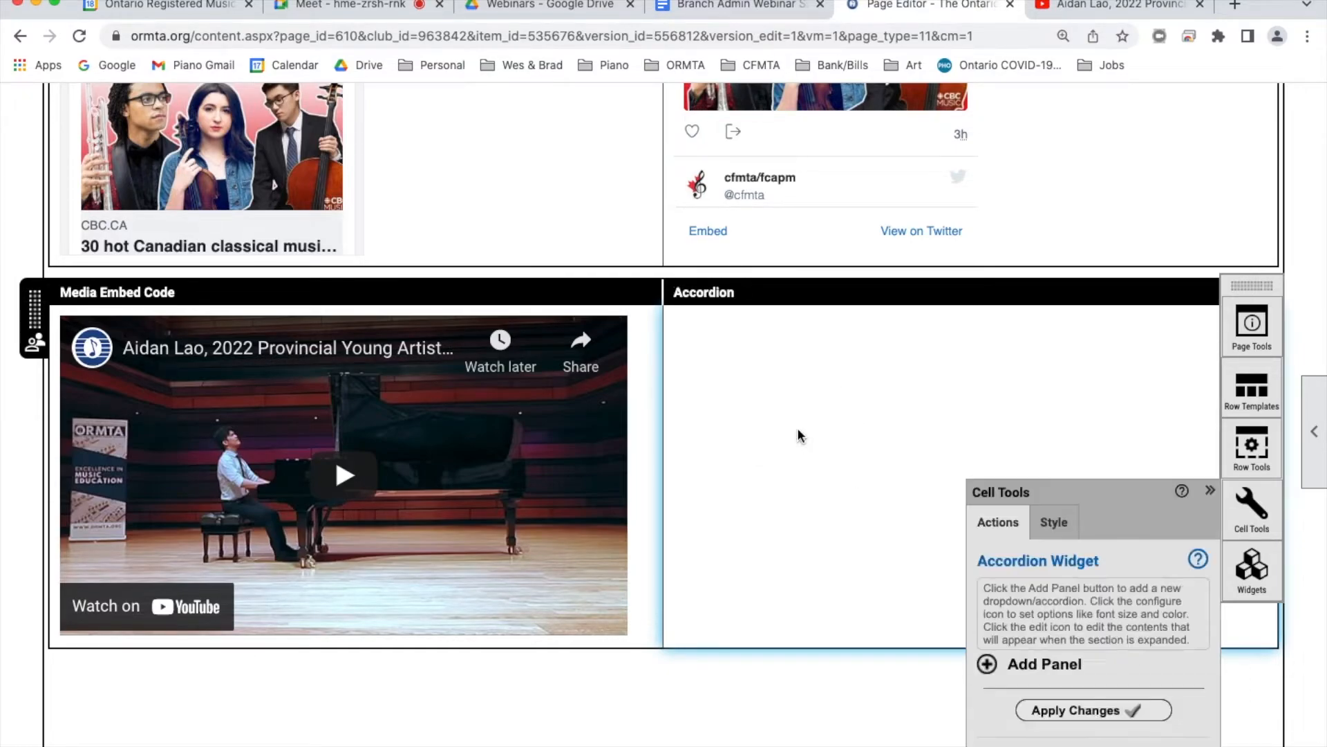
{"action": "left_click_drag", "start_coordinate": [1254, 287], "coordinate": [1138, 140]}
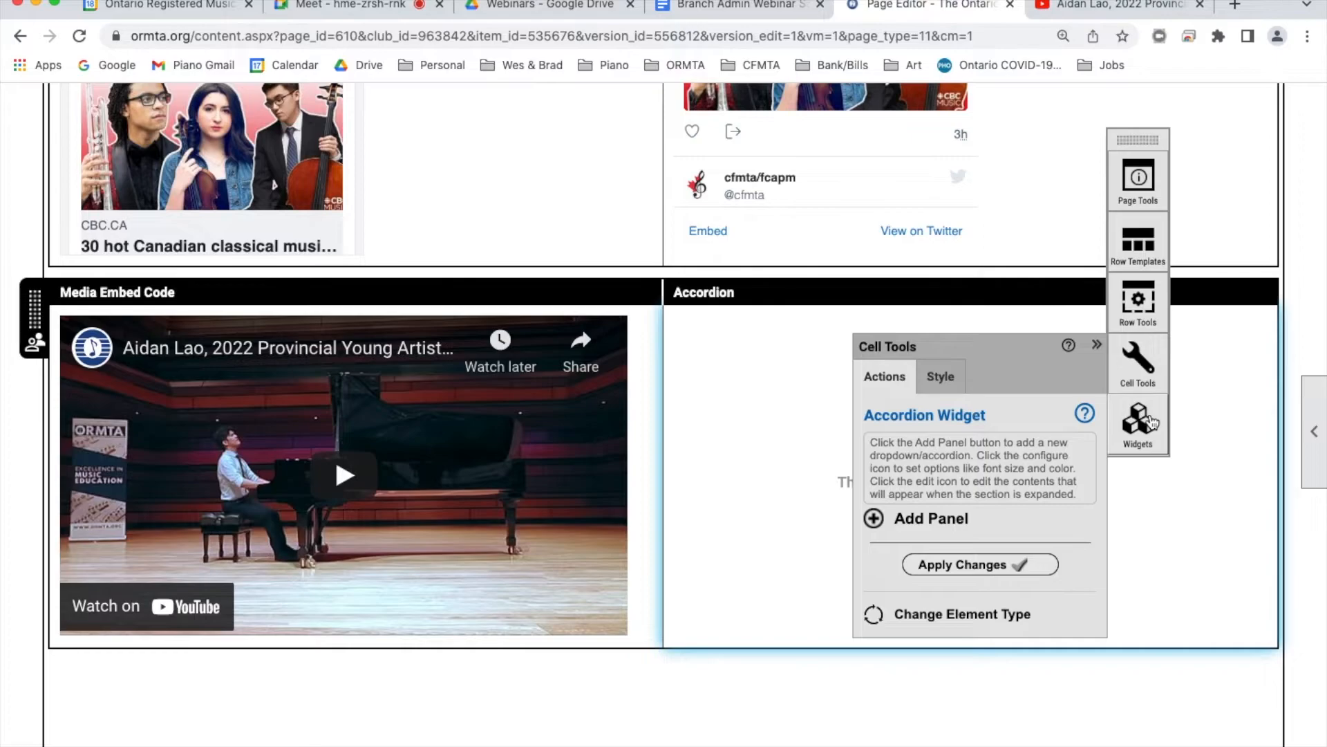
{"action": "left_click", "coordinate": [874, 519]}
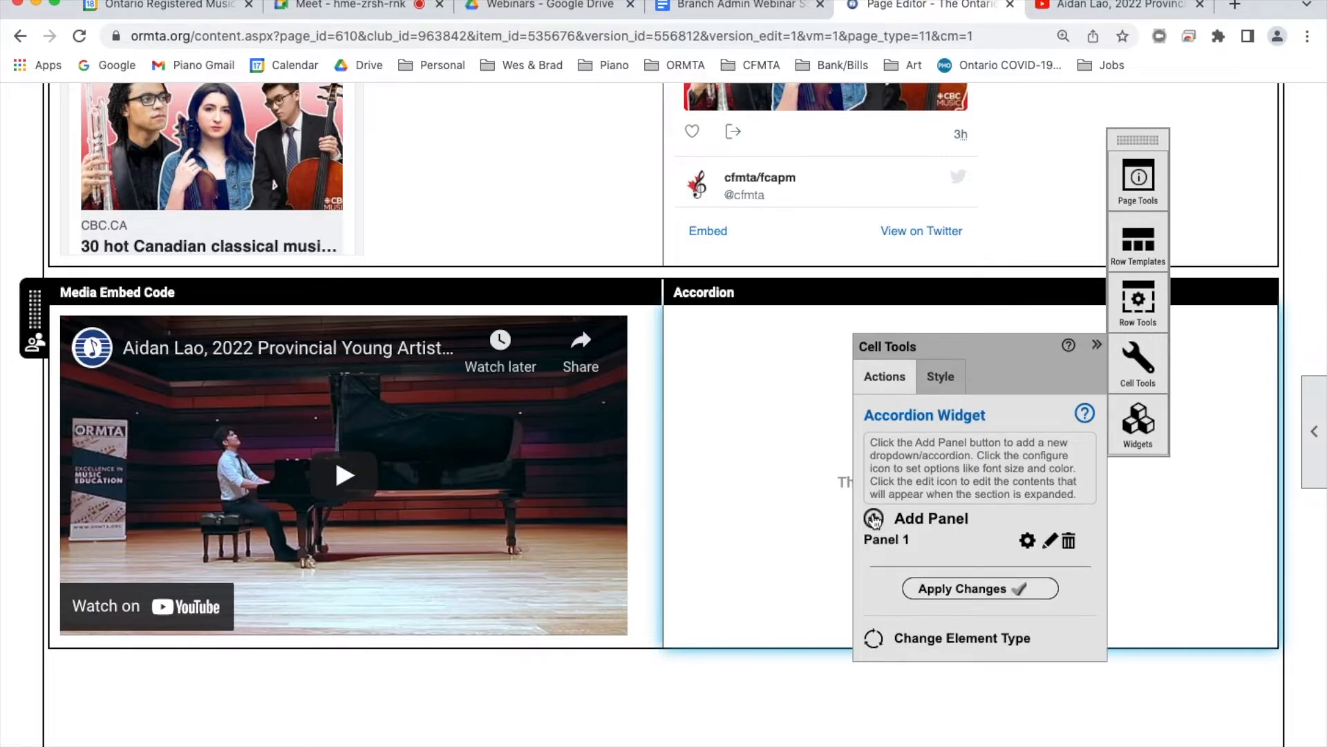
Configure the accordion panel with the title "First Question" and a Black Circle arrow indicator
{"action": "left_click", "coordinate": [1026, 539]}
{"action": "left_click", "coordinate": [509, 245]}
{"action": "type", "text": "First Question"}
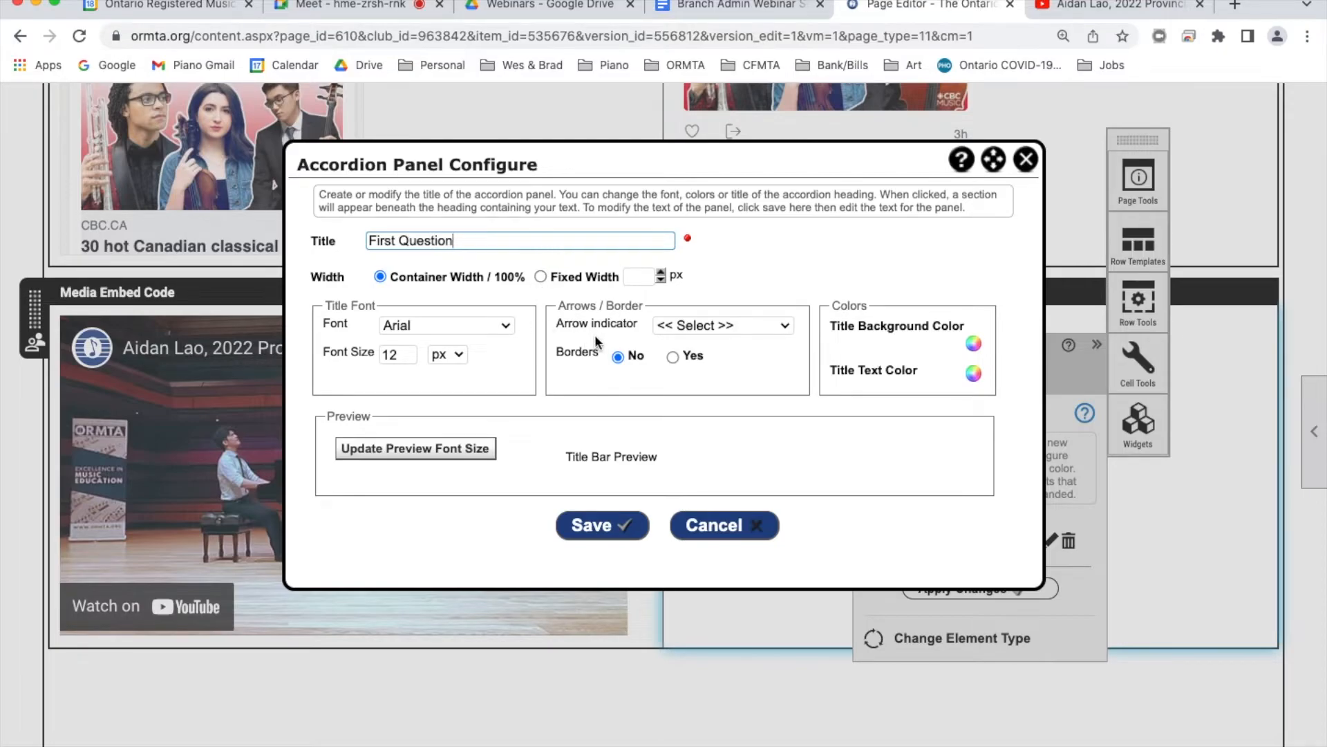
{"action": "left_click", "coordinate": [714, 325]}
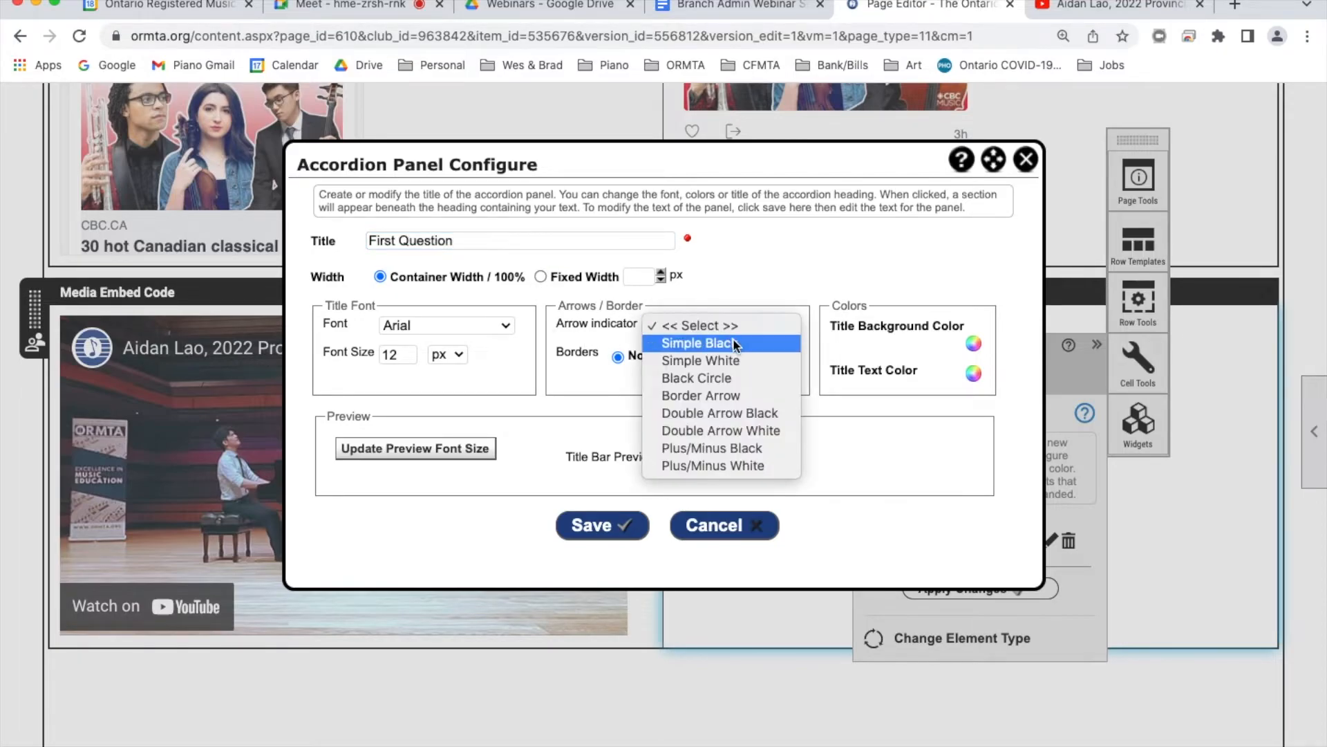
{"action": "left_click", "coordinate": [733, 343]}
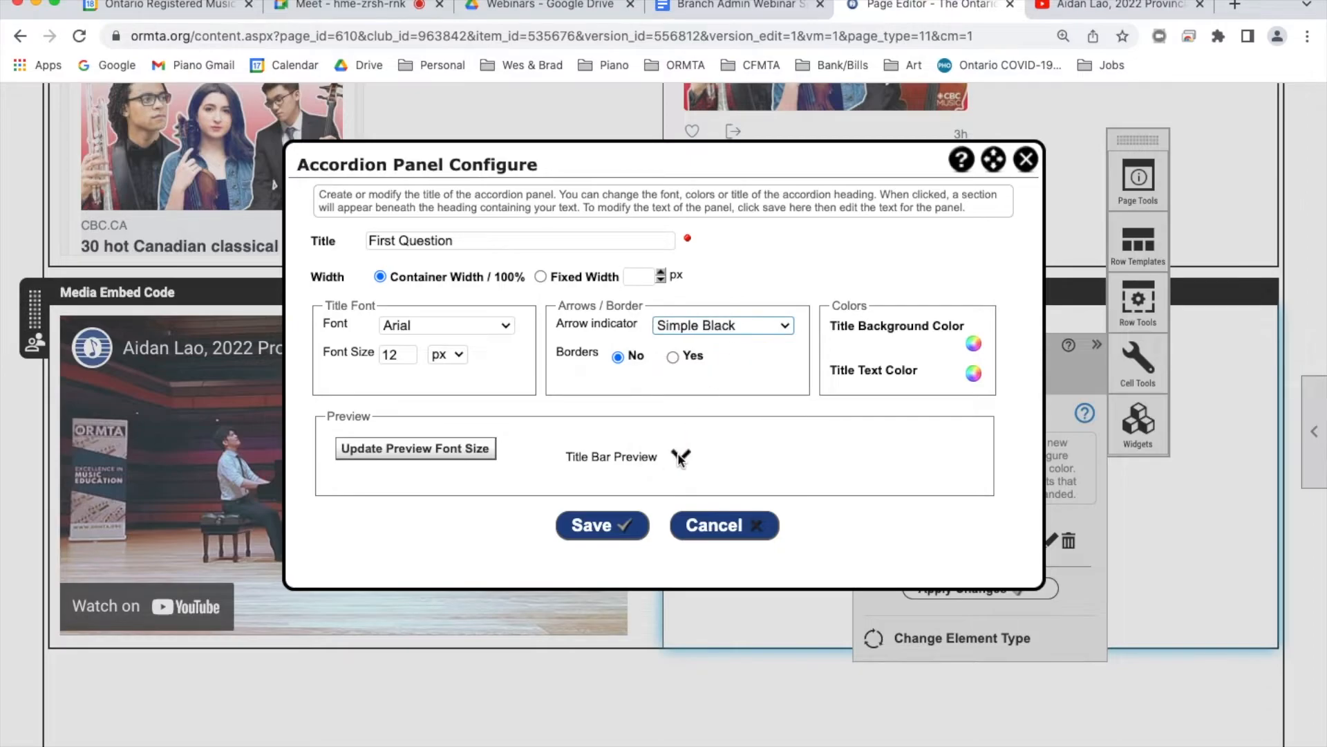
{"action": "left_click", "coordinate": [770, 321]}
{"action": "left_click", "coordinate": [761, 357]}
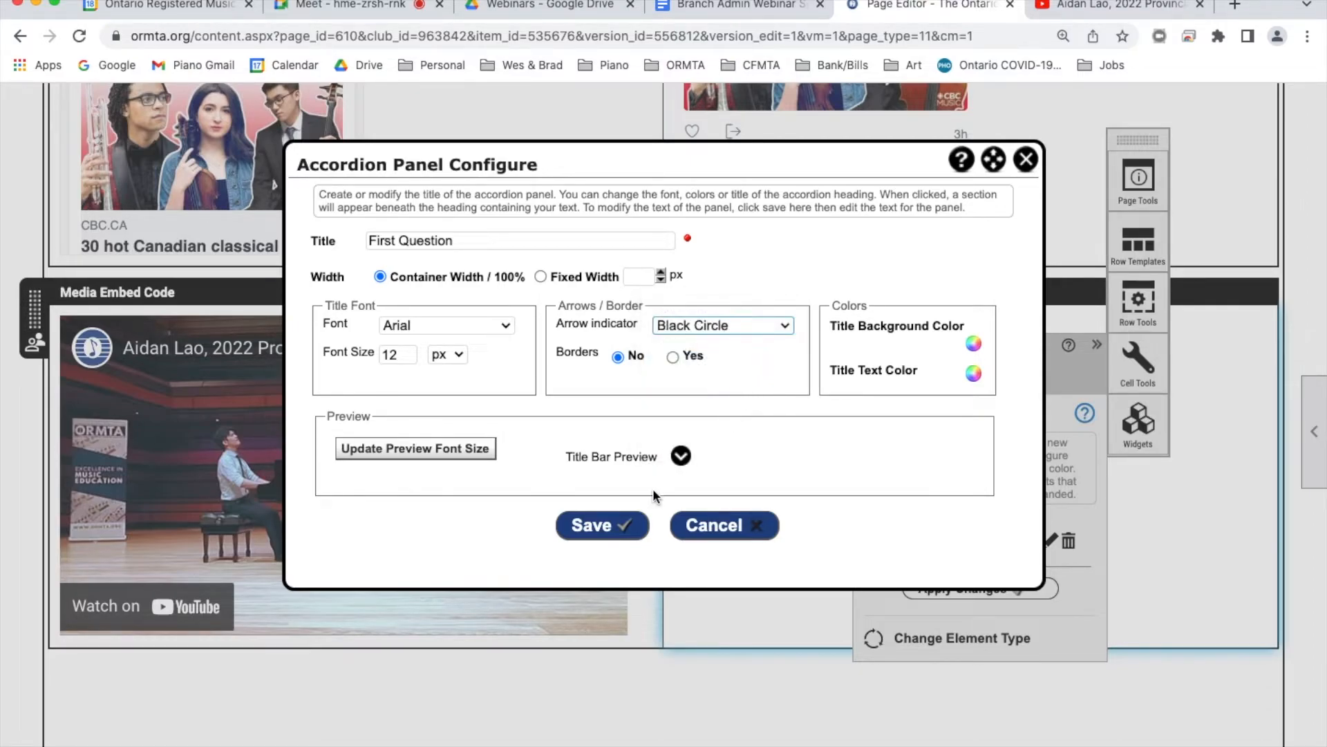
Give the panel a light purple title background, save the panel configuration, and apply the accordion changes
{"action": "left_click", "coordinate": [971, 346]}
{"action": "left_click_drag", "start_coordinate": [797, 383], "coordinate": [769, 381]}
{"action": "left_click_drag", "start_coordinate": [787, 331], "coordinate": [700, 384]}
{"action": "left_click", "coordinate": [513, 505]}
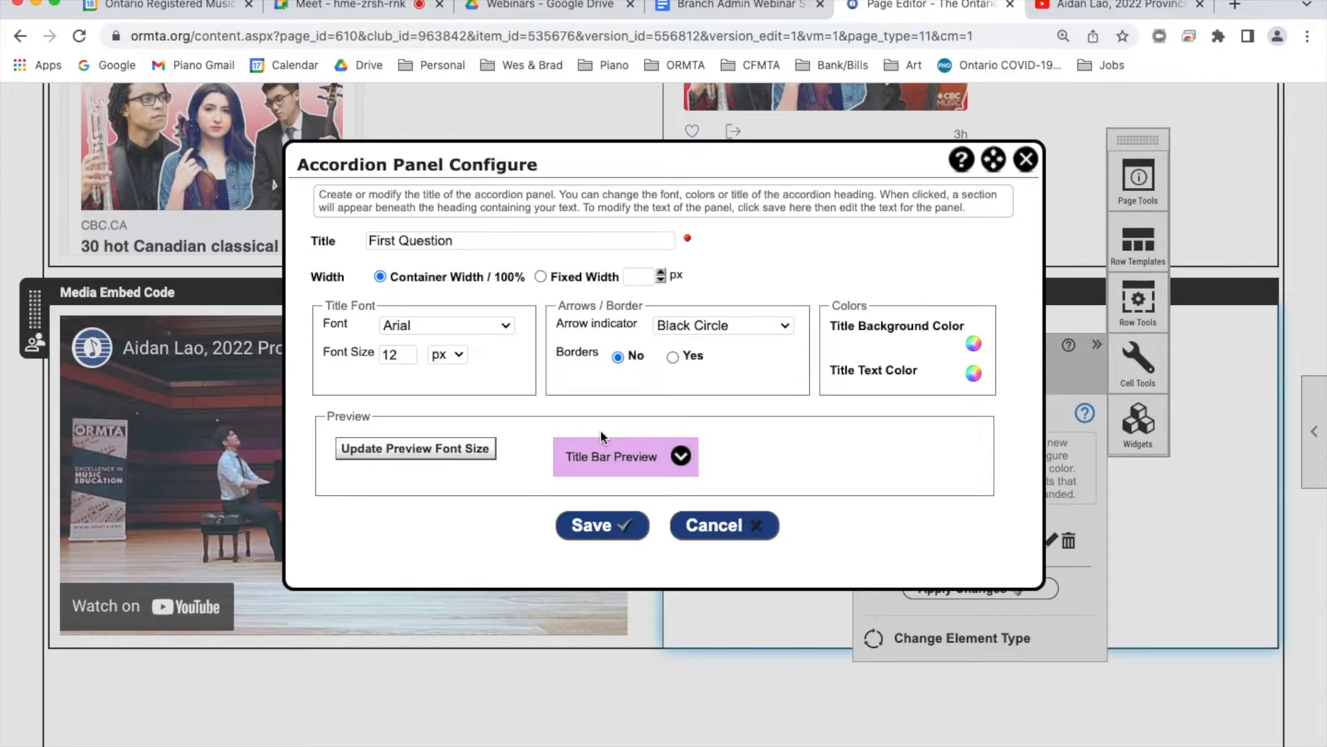
{"action": "left_click", "coordinate": [636, 532]}
{"action": "left_click", "coordinate": [996, 590]}
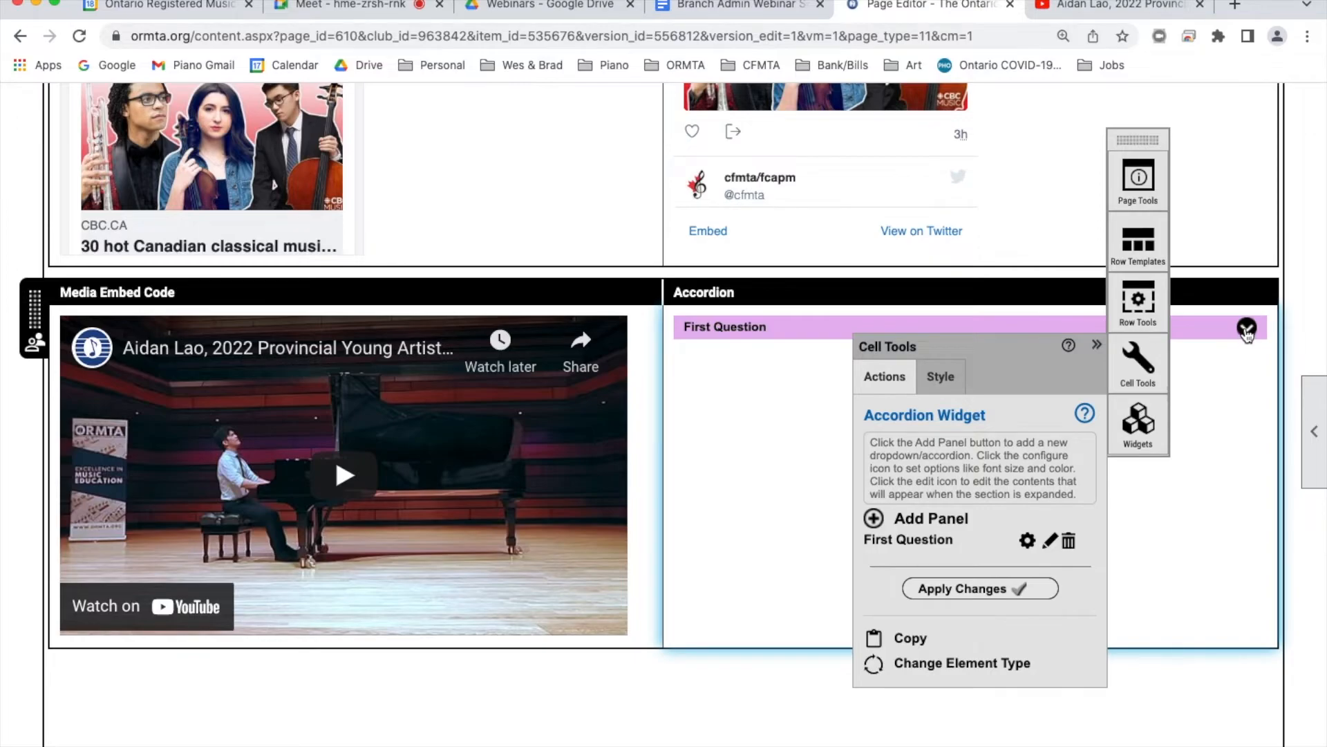
Enter "The answer goes here." as the First Question panel's content, save it, and apply the changes
{"action": "left_click", "coordinate": [1050, 542]}
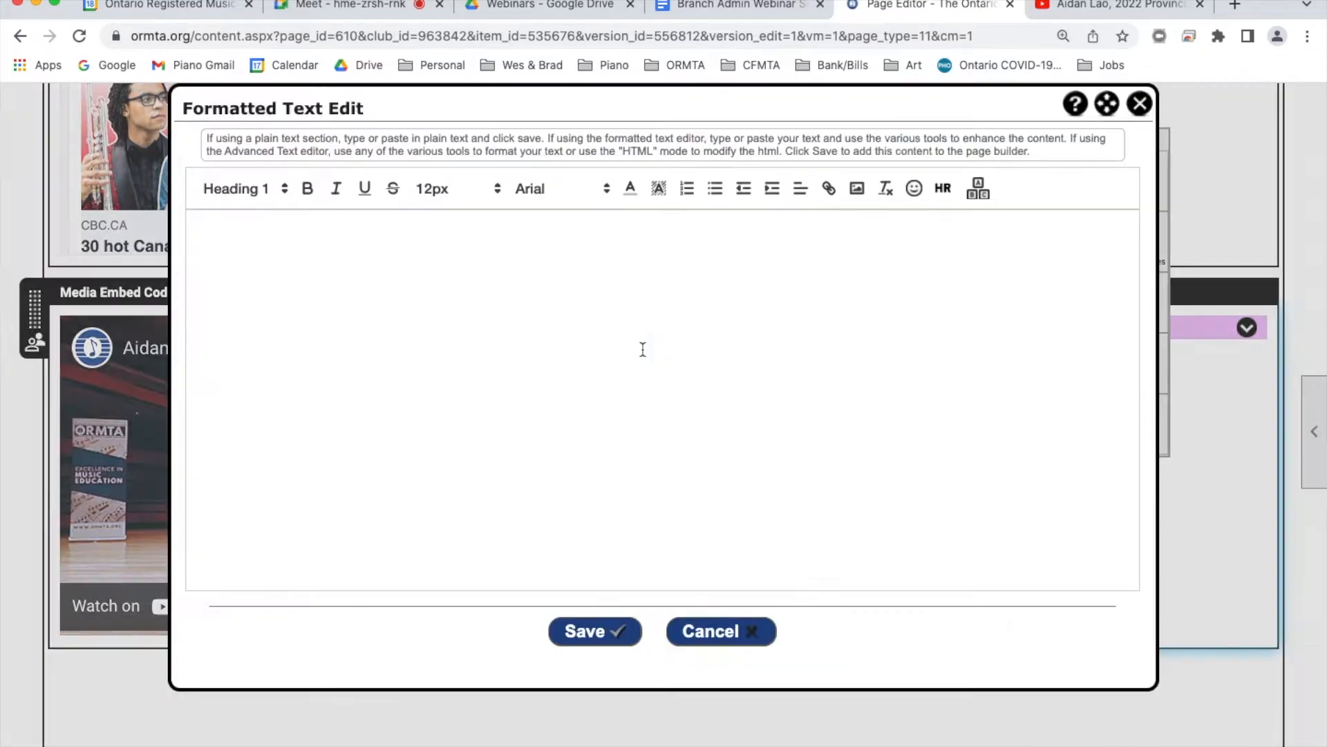
{"action": "type", "text": "The answer goes here."}
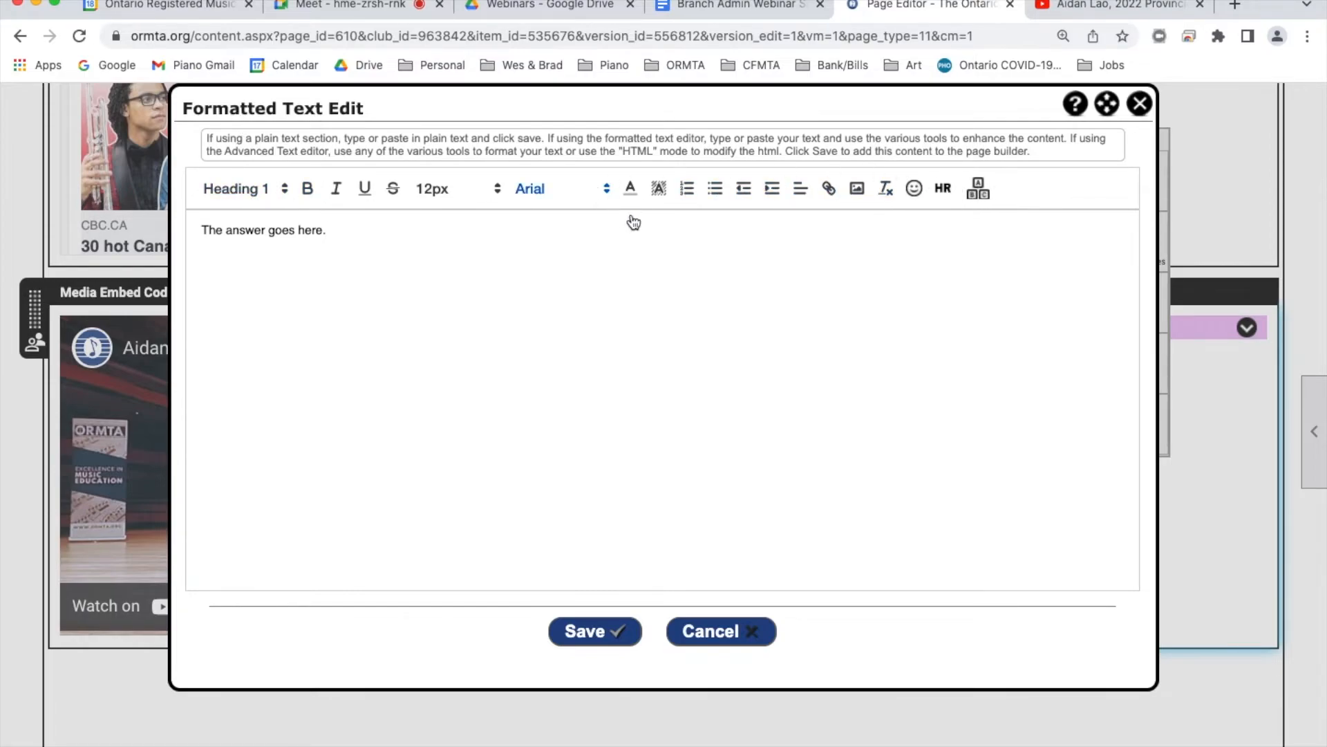
{"action": "left_click", "coordinate": [621, 632]}
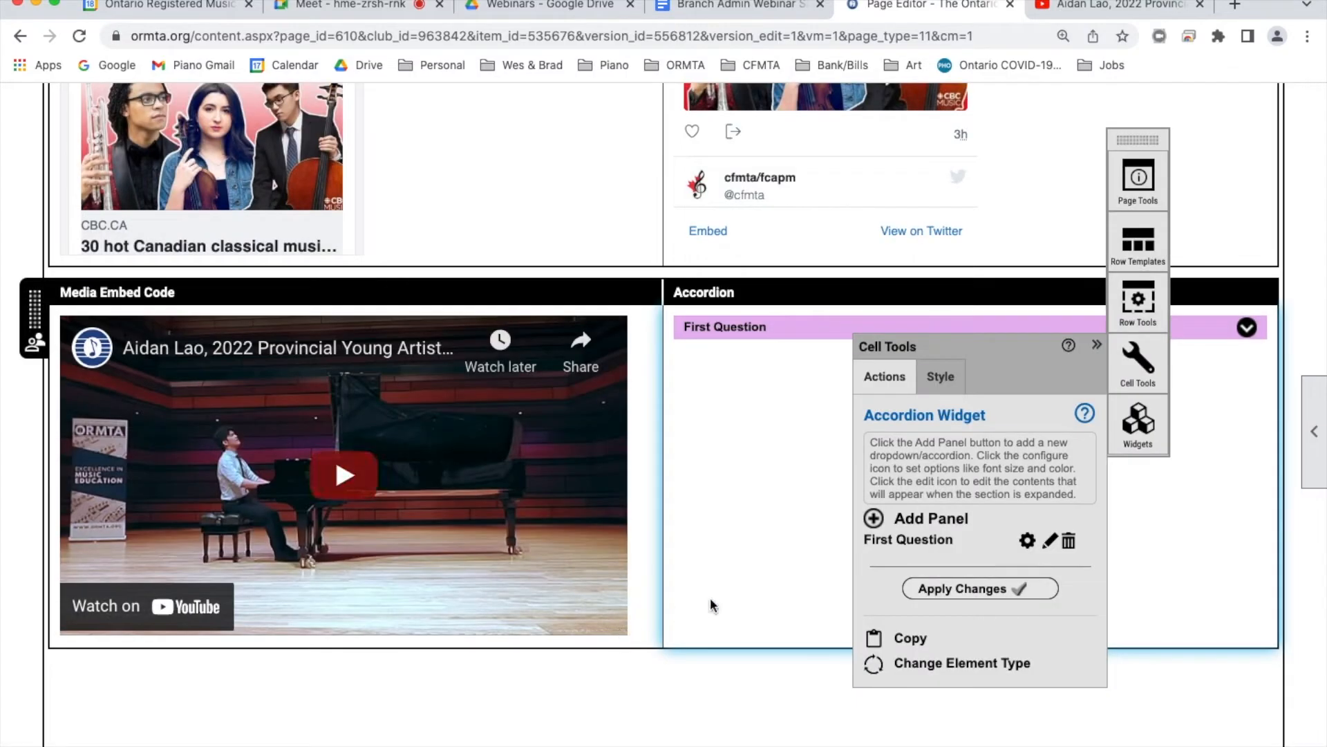
{"action": "left_click", "coordinate": [1024, 589]}
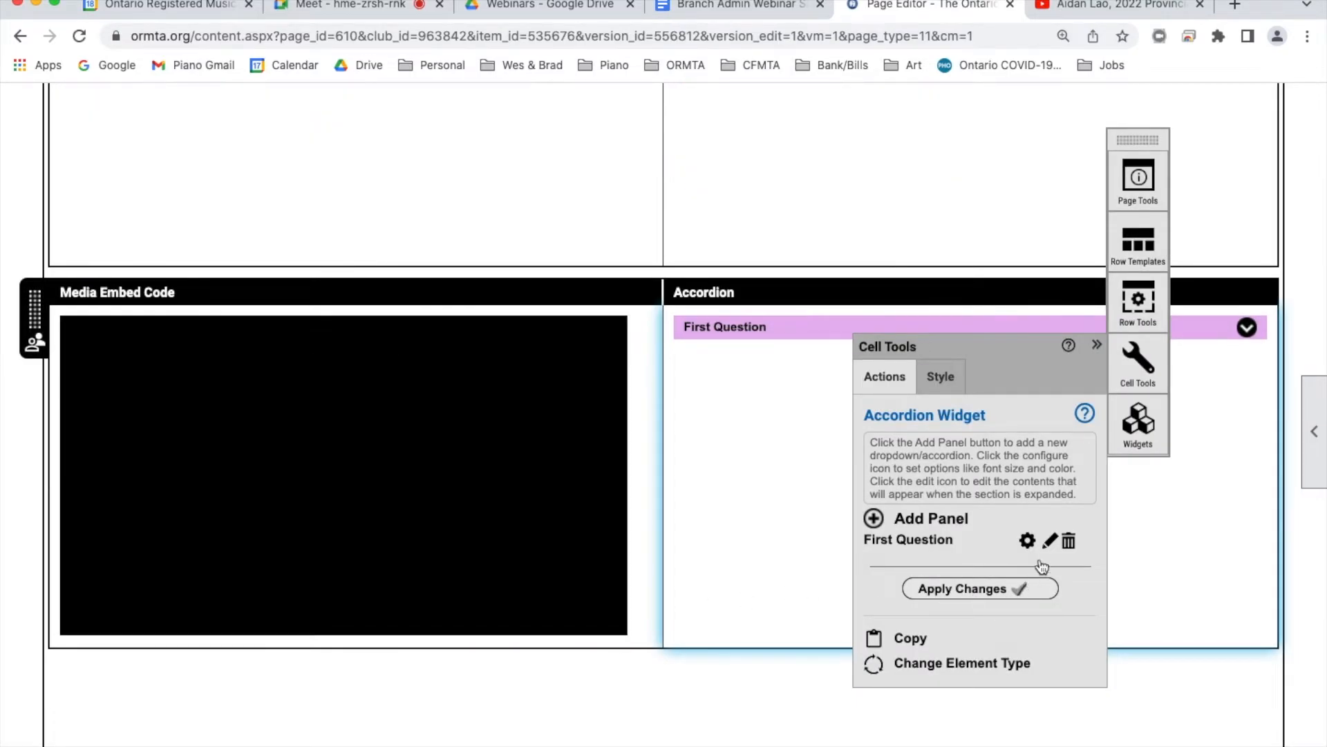
Expand and collapse the First Question panel to check its answer, and add a second accordion panel
{"action": "left_click", "coordinate": [1246, 330]}
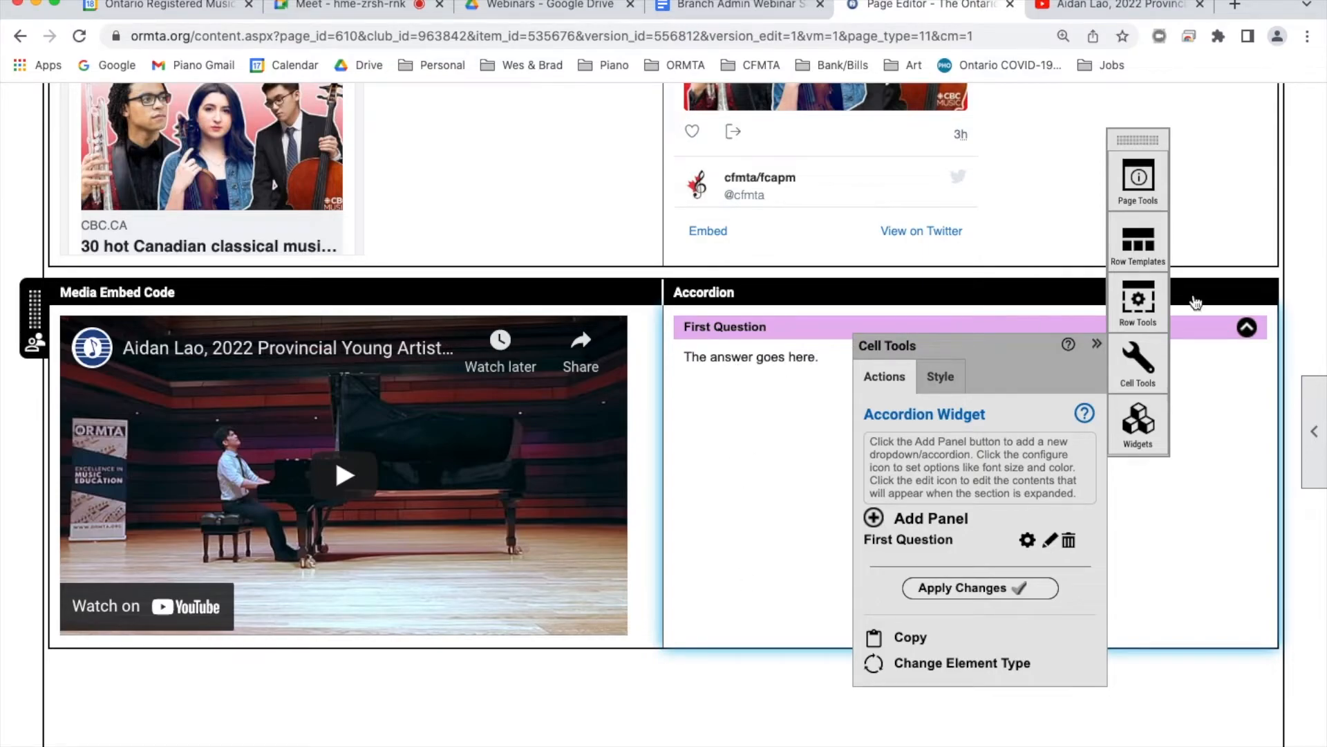
{"action": "left_click", "coordinate": [1247, 328]}
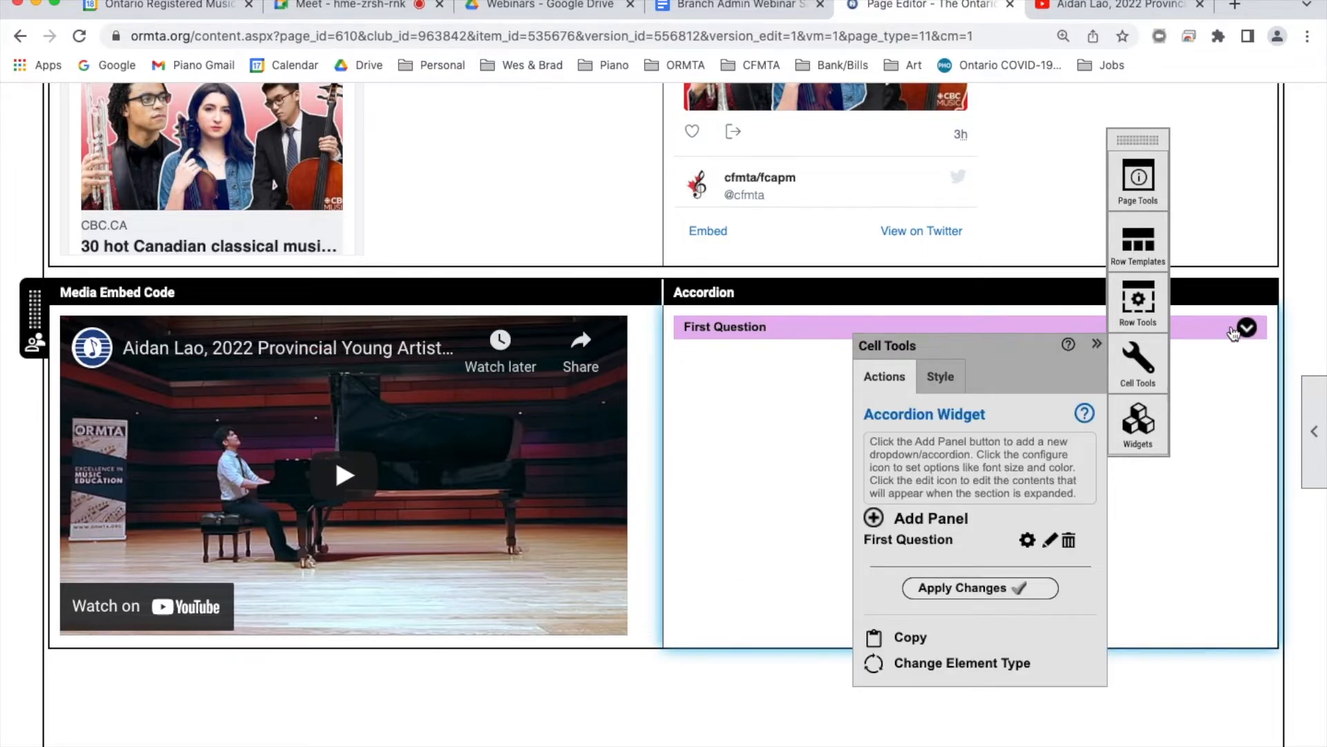
{"action": "left_click", "coordinate": [873, 517]}
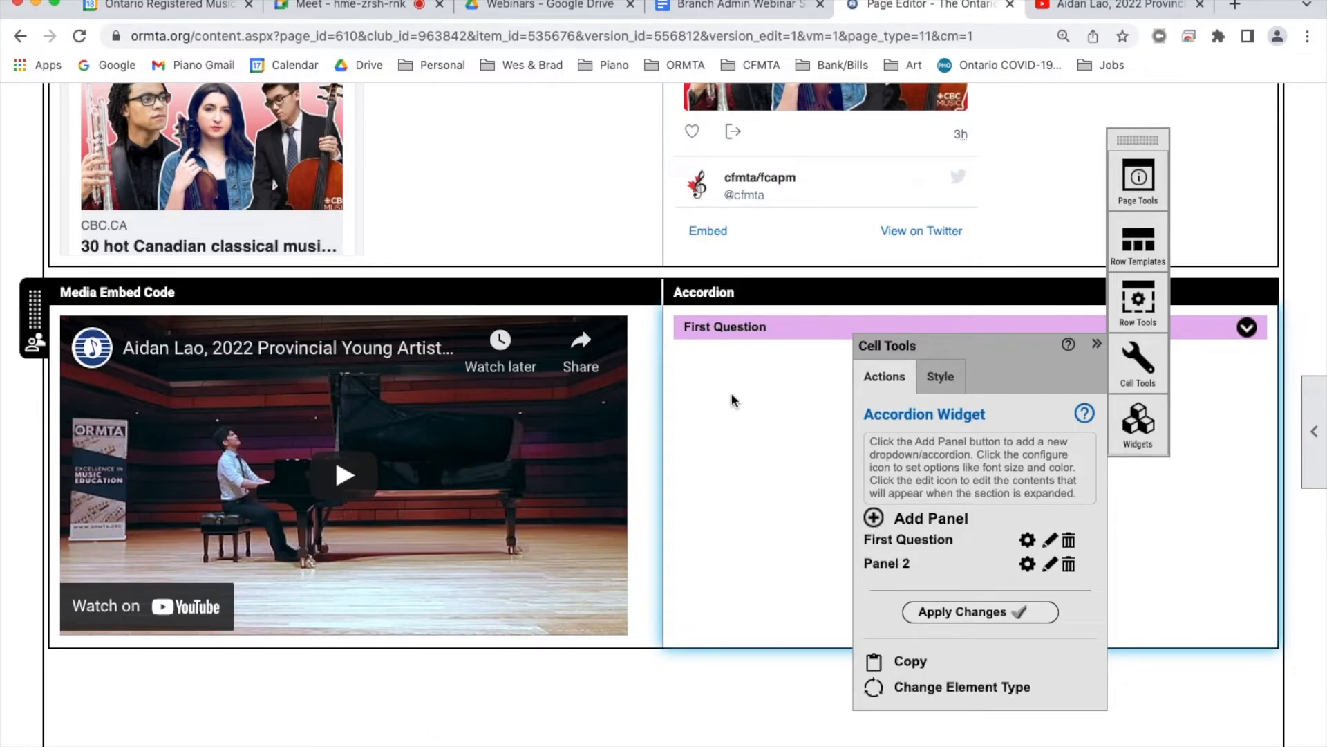
Add a 50/50 row below the media and accordion row and place a Tab Display widget in its first cell
{"action": "scroll", "coordinate": [787, 434], "scroll_direction": "down", "scroll_amount": 3}
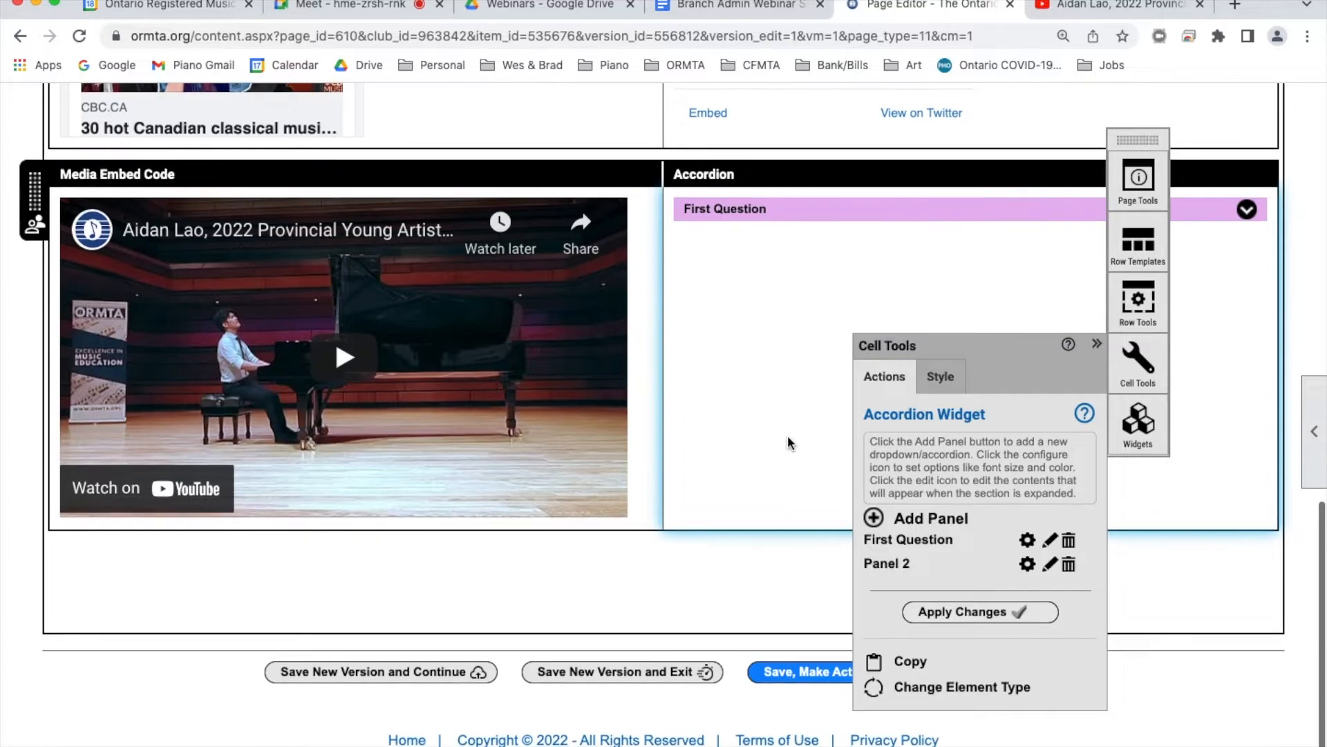
{"action": "left_click", "coordinate": [1138, 387]}
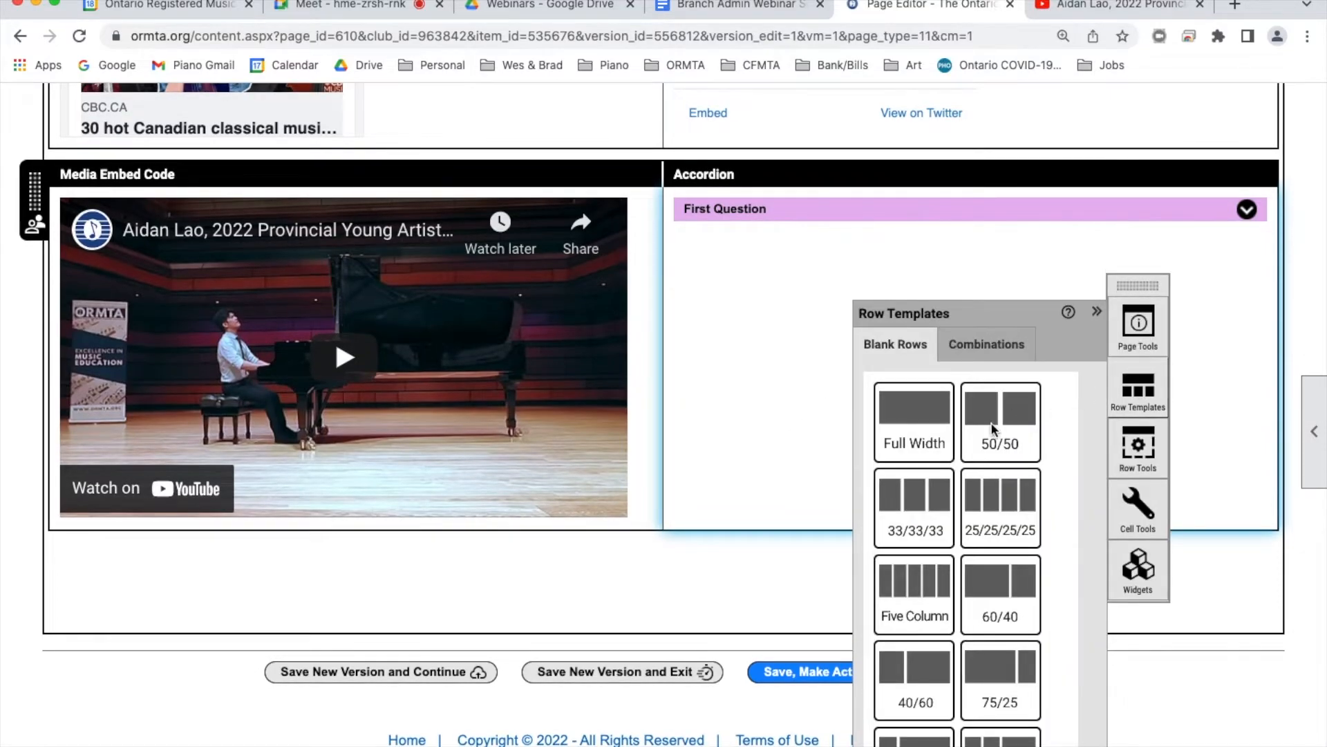
{"action": "left_click_drag", "start_coordinate": [698, 519], "coordinate": [201, 574]}
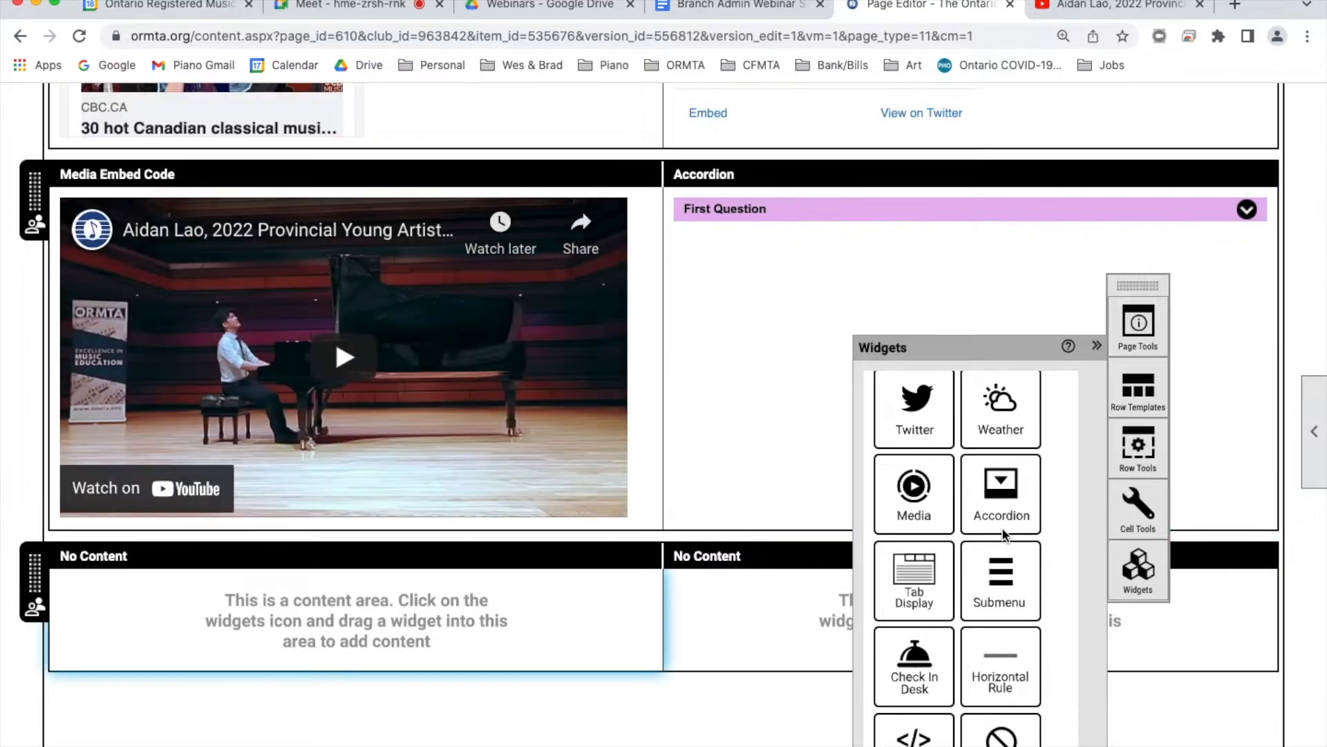
{"action": "left_click_drag", "start_coordinate": [916, 587], "coordinate": [449, 631]}
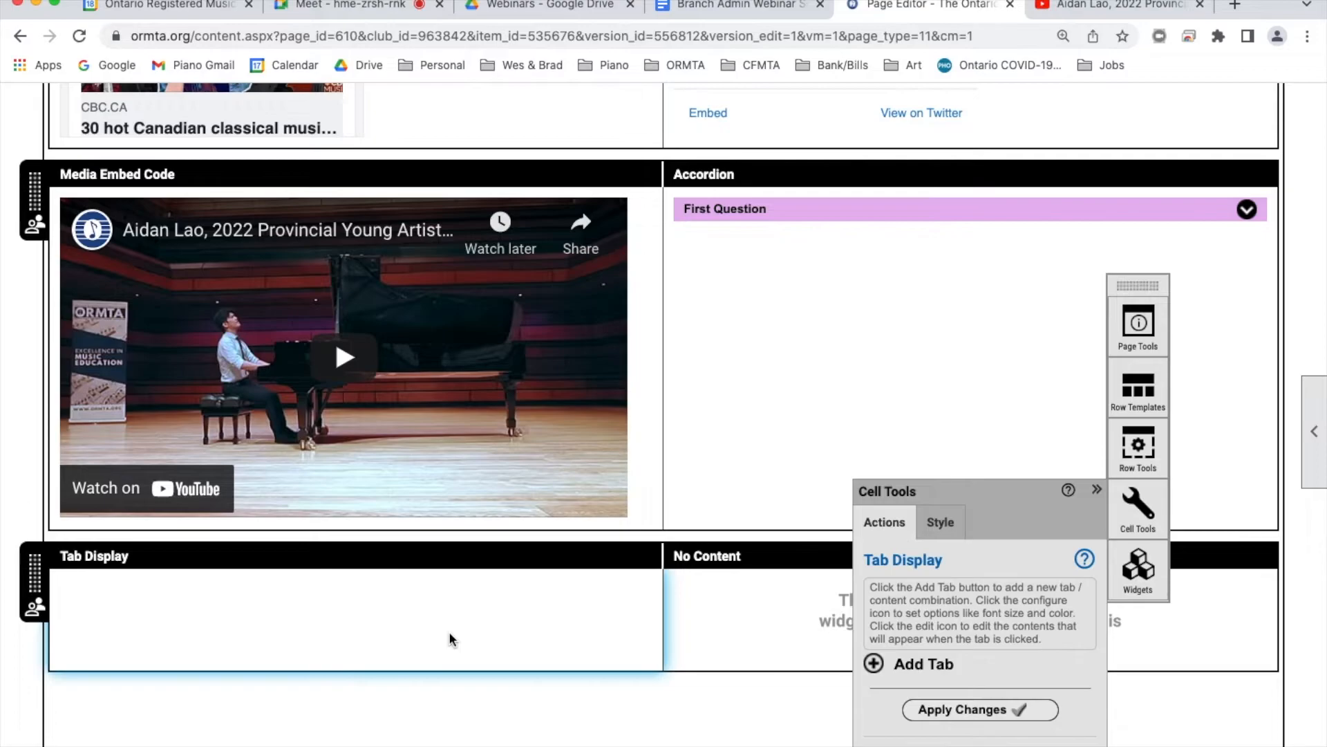
Add a first tab to the Tab Display widget and save its title as "Tab 1"
{"action": "left_click", "coordinate": [873, 665]}
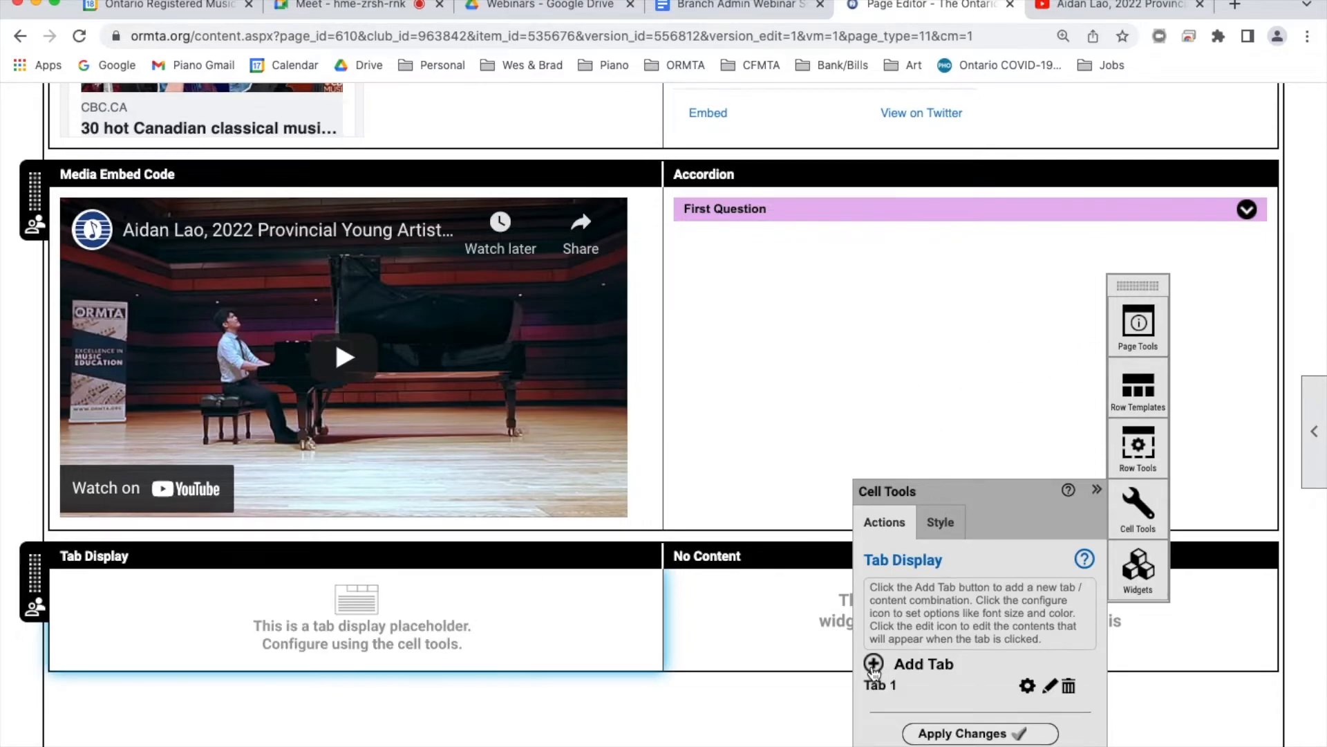
{"action": "left_click_drag", "start_coordinate": [1139, 296], "coordinate": [1145, 101]}
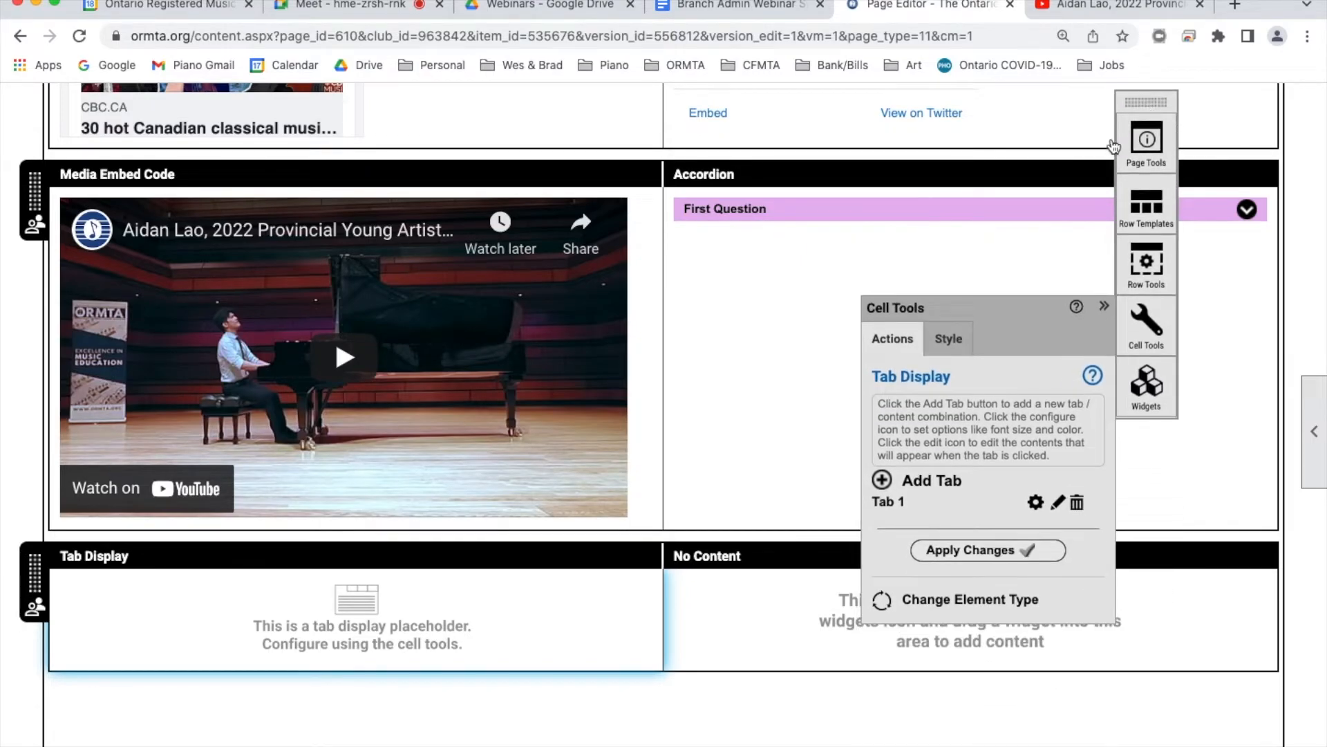
{"action": "left_click", "coordinate": [1036, 503]}
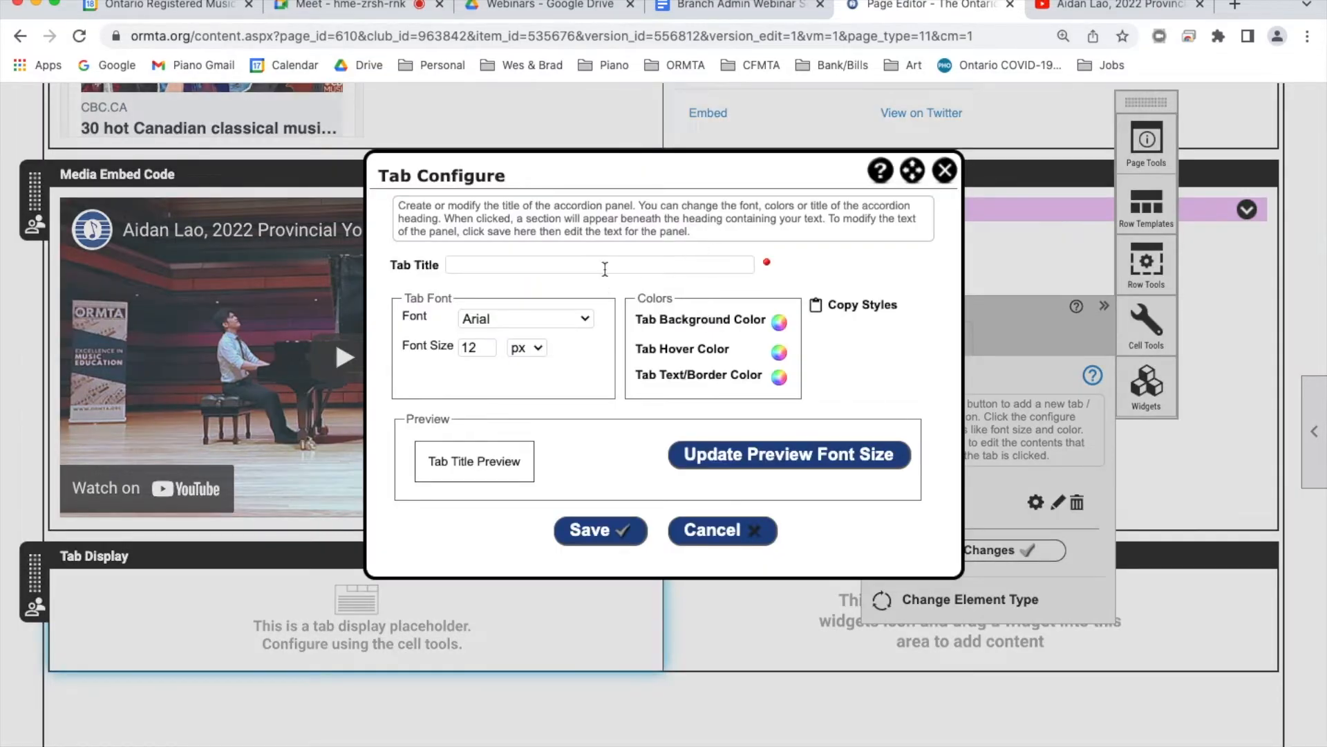
{"action": "left_click", "coordinate": [605, 269]}
{"action": "type", "text": "T"}
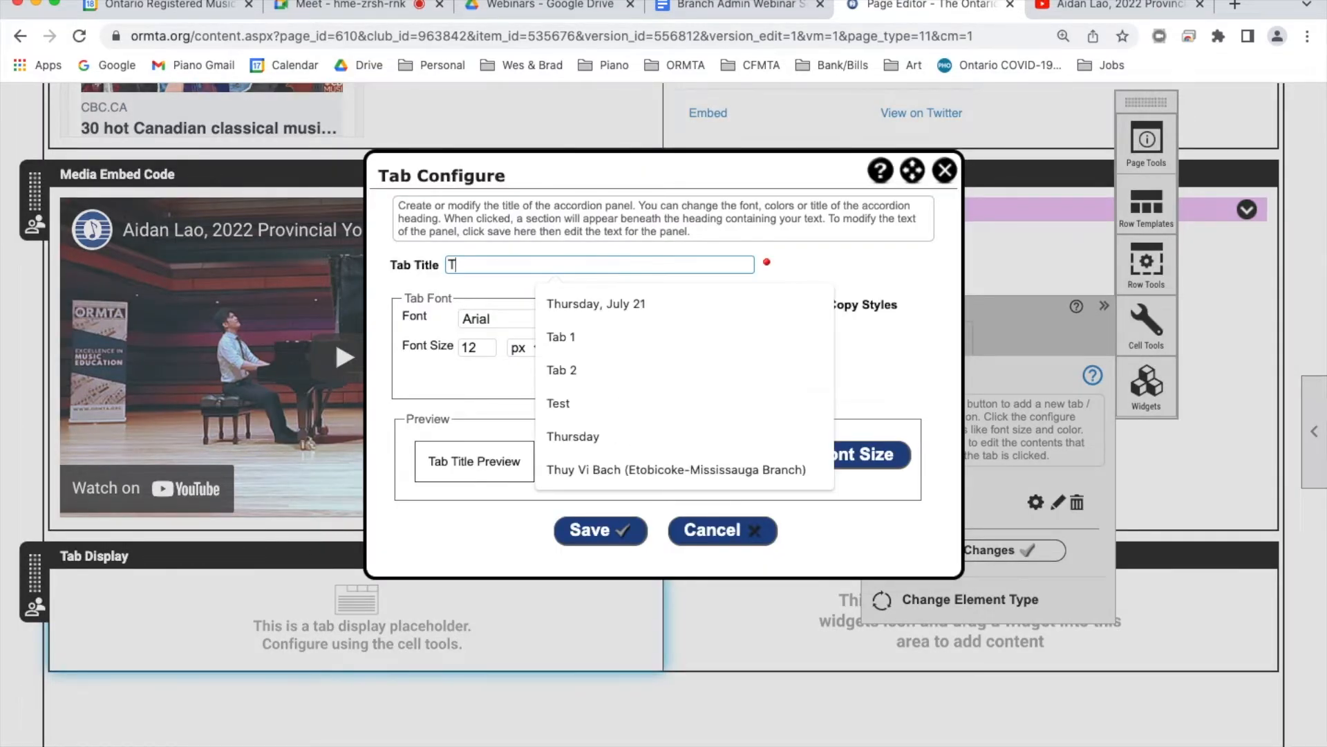
{"action": "type", "text": "ab 1"}
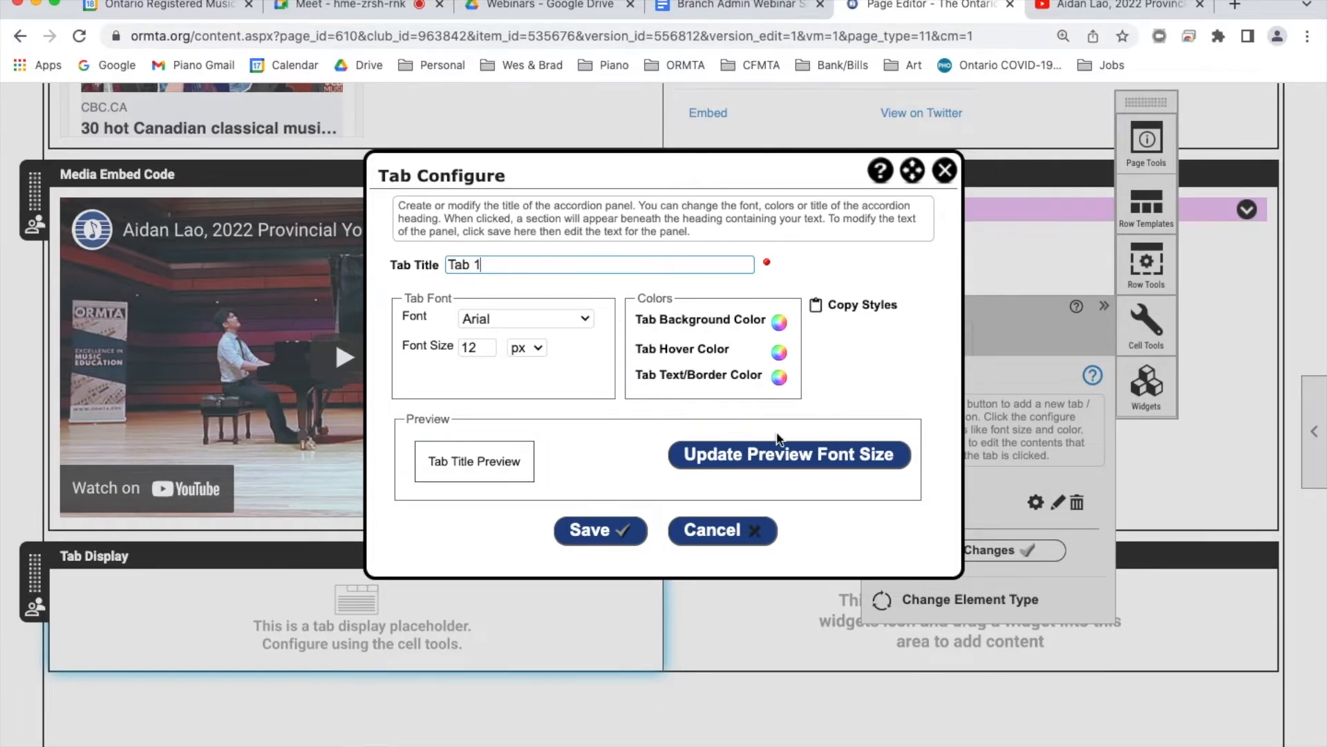
{"action": "left_click", "coordinate": [608, 532]}
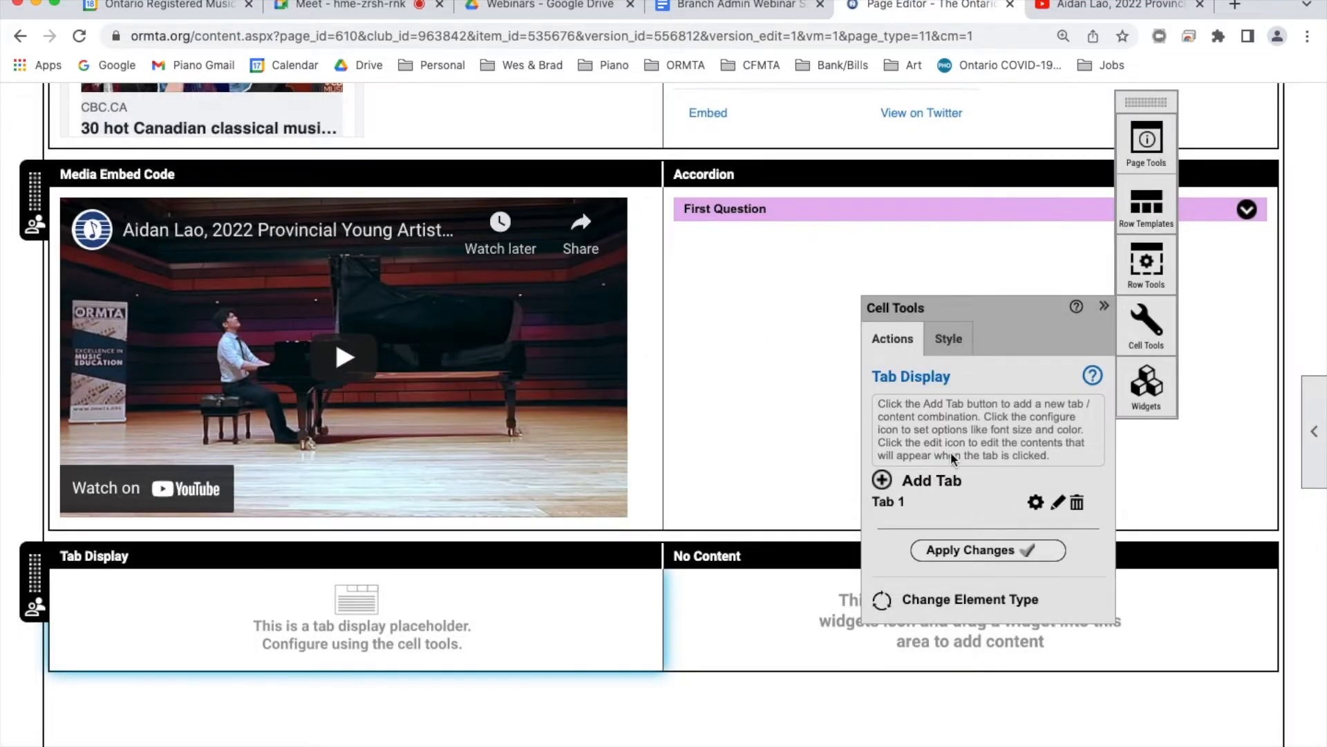
Enter "1st panel" as the content of Tab 1, save it, and apply the changes
{"action": "type", "text": "1st panel"}
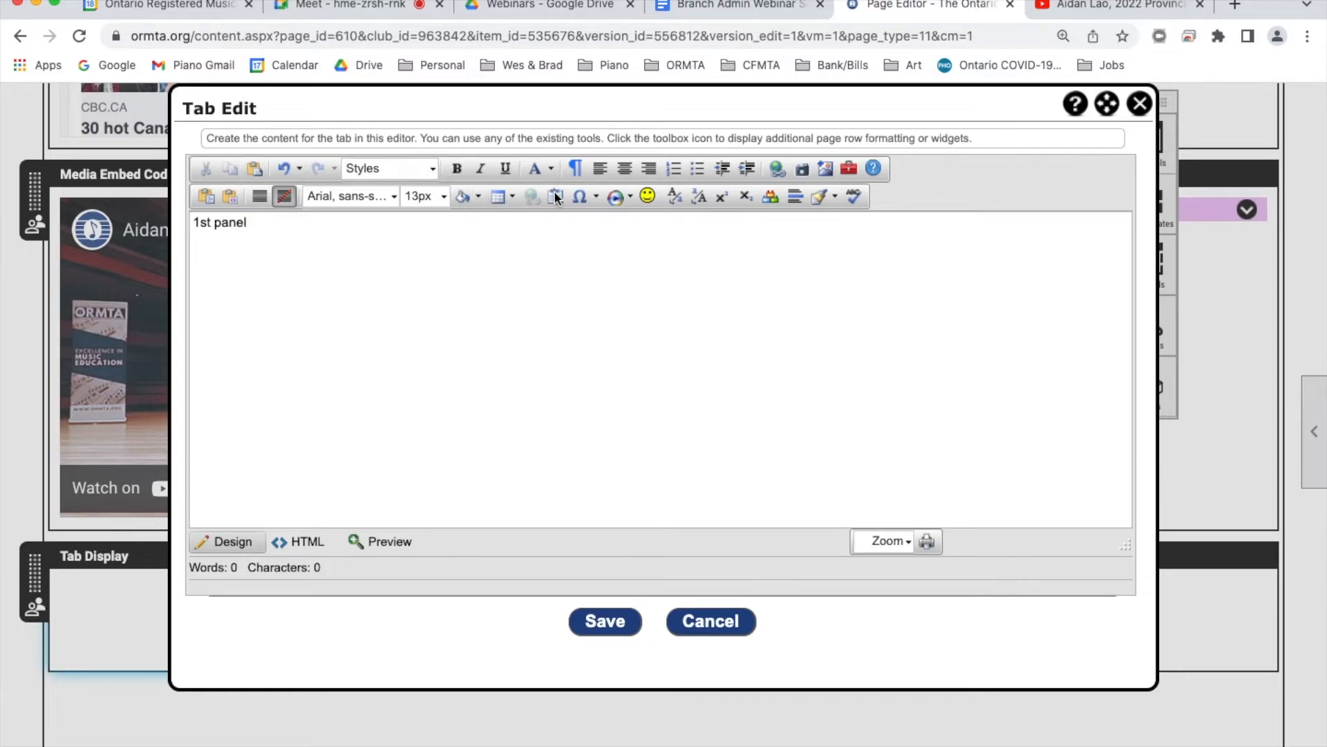
{"action": "left_click", "coordinate": [627, 621]}
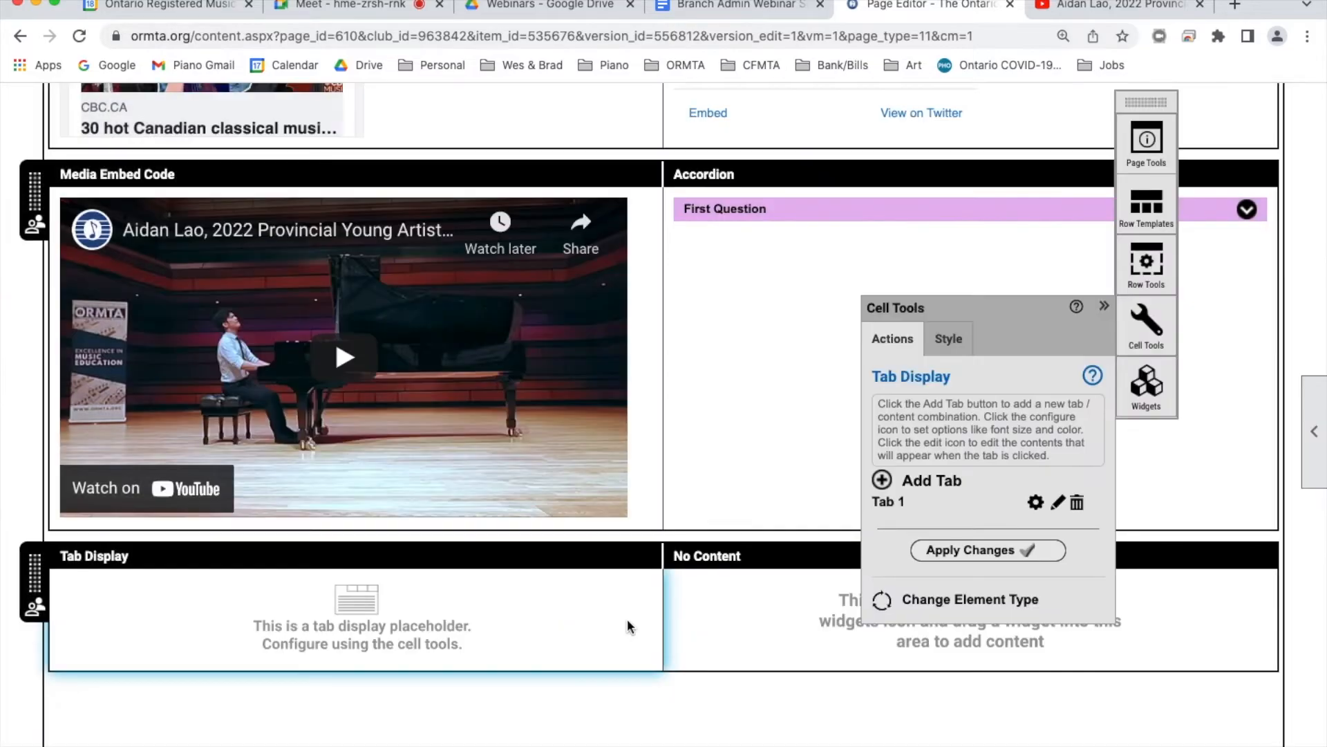
{"action": "left_click", "coordinate": [1028, 561]}
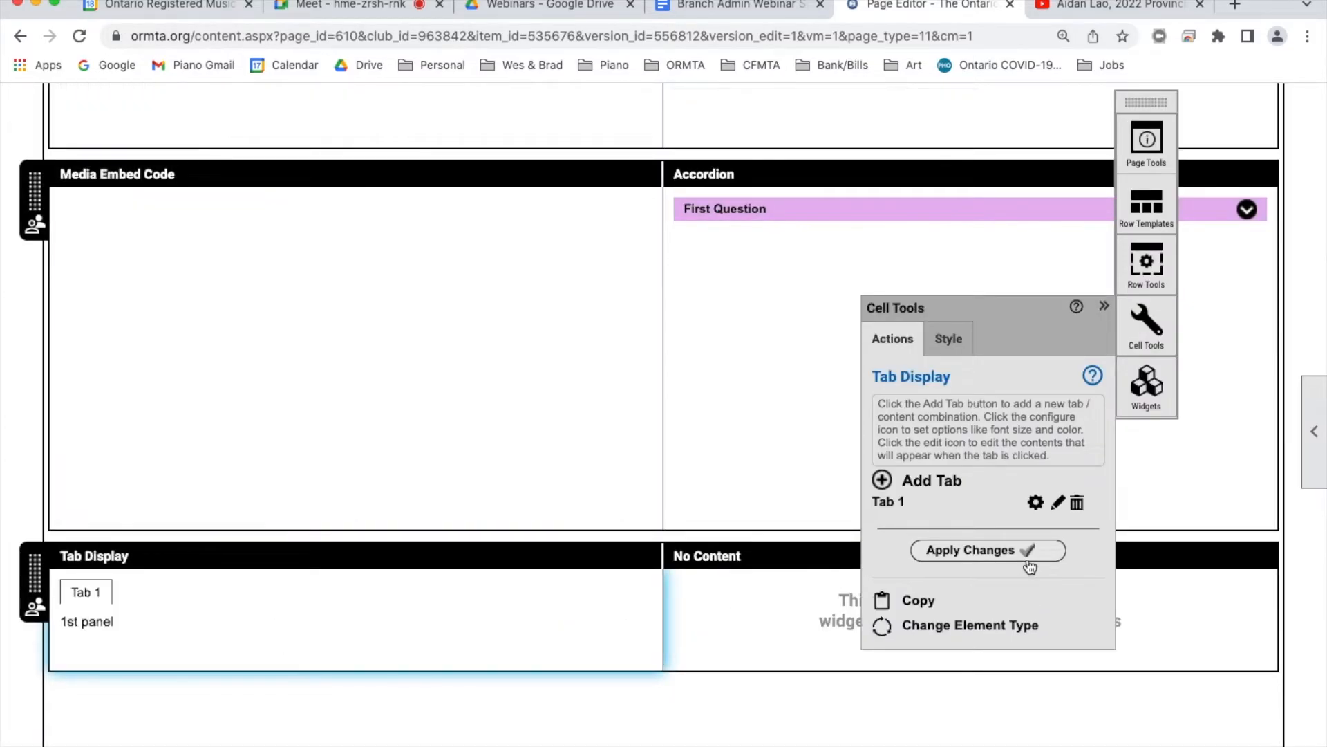
Add a second tab to the Tab Display widget and save its title as "Tab 2"
{"action": "left_click", "coordinate": [883, 481]}
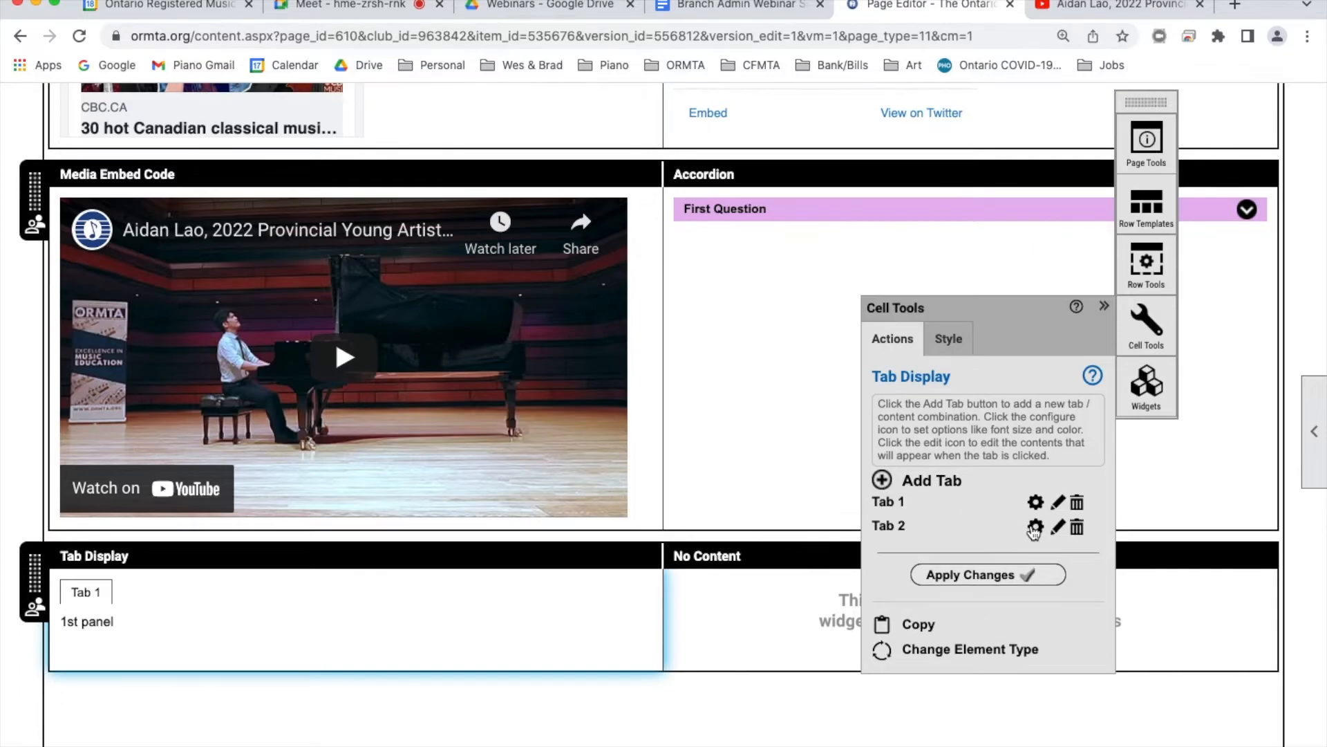
{"action": "left_click", "coordinate": [1036, 527]}
{"action": "left_click", "coordinate": [582, 266]}
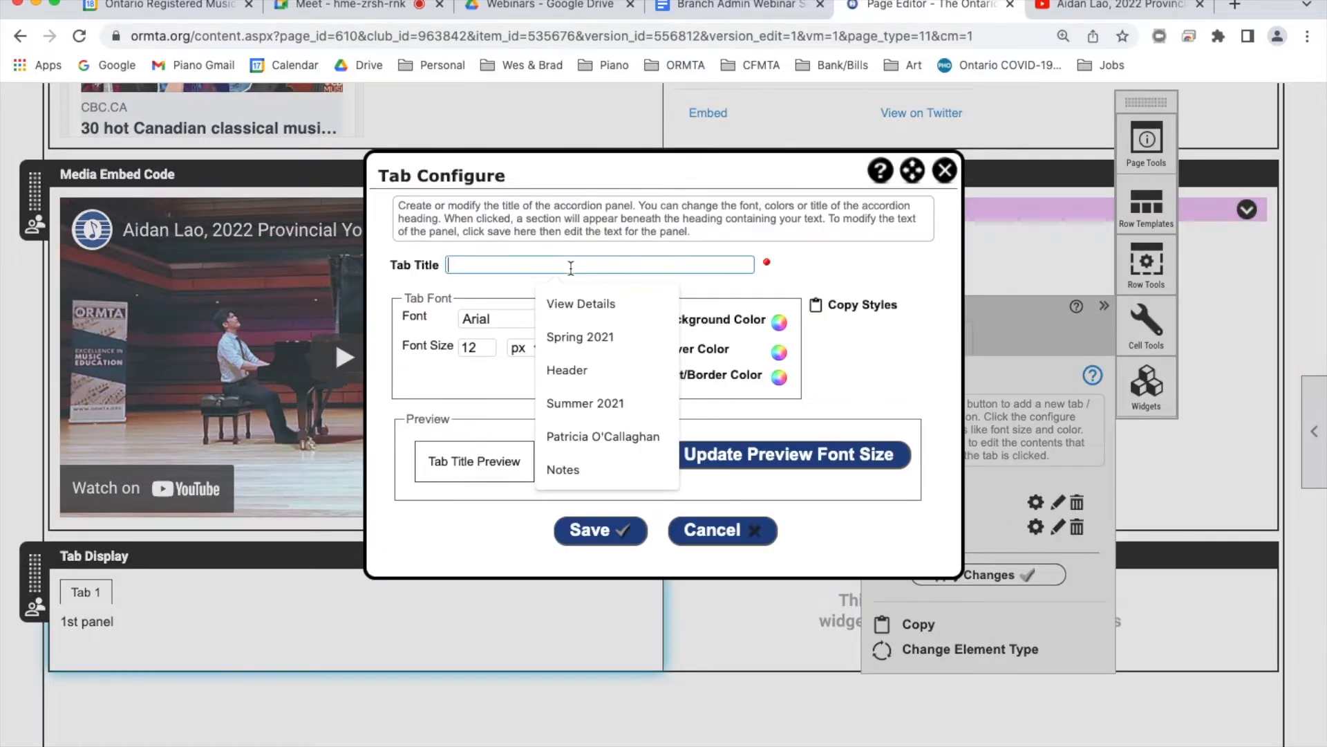
{"action": "type", "text": "Tab 2"}
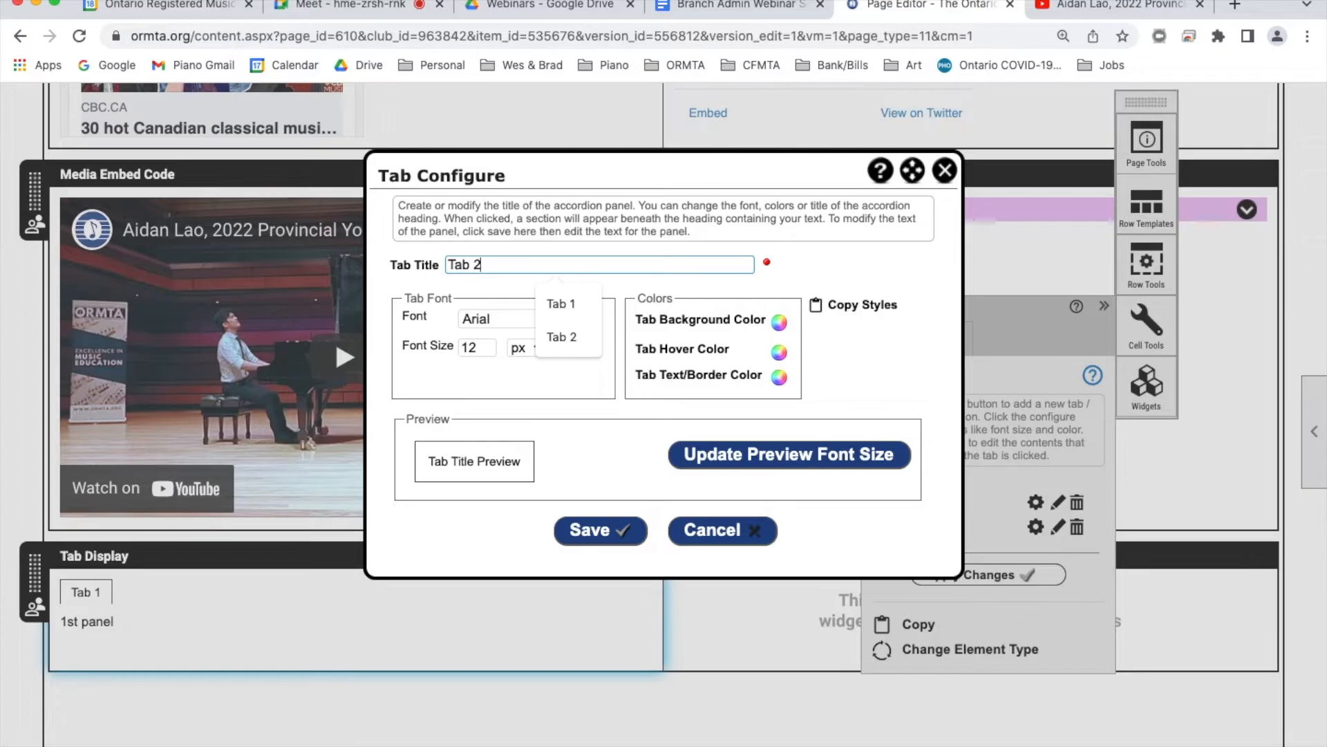
{"action": "left_click", "coordinate": [620, 531]}
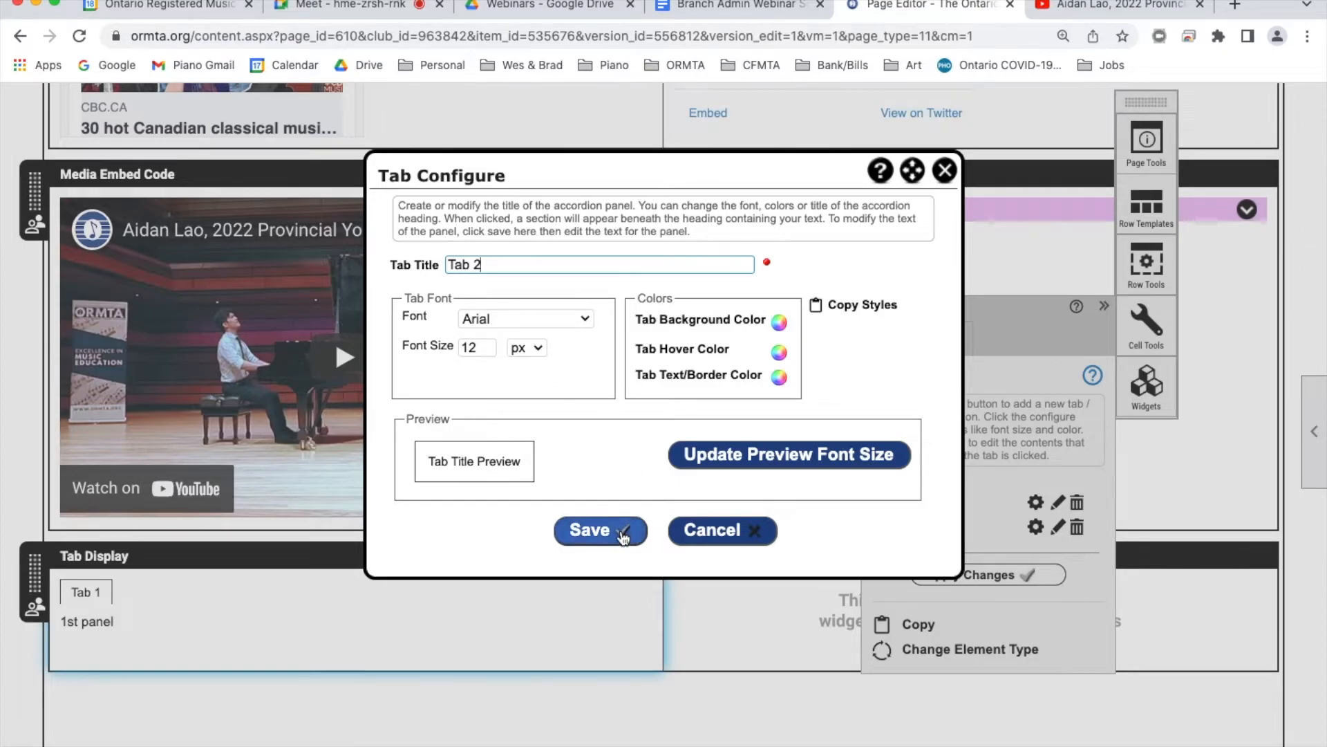
Insert the 560 by 315 YouTube iframe for embed/9vsBOT75h3c as Tab 2's HTML content, save and apply it, and display Tab 2
{"action": "left_click", "coordinate": [1058, 527]}
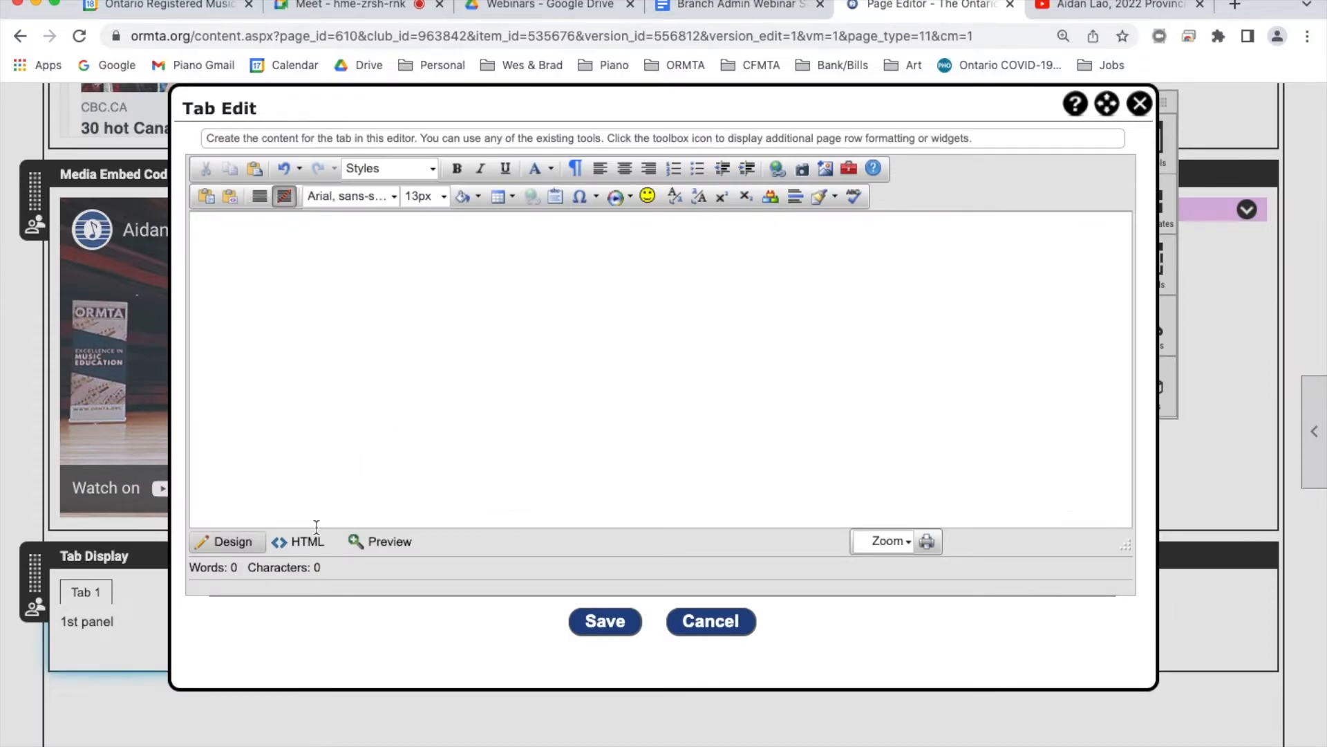
{"action": "left_click", "coordinate": [302, 546]}
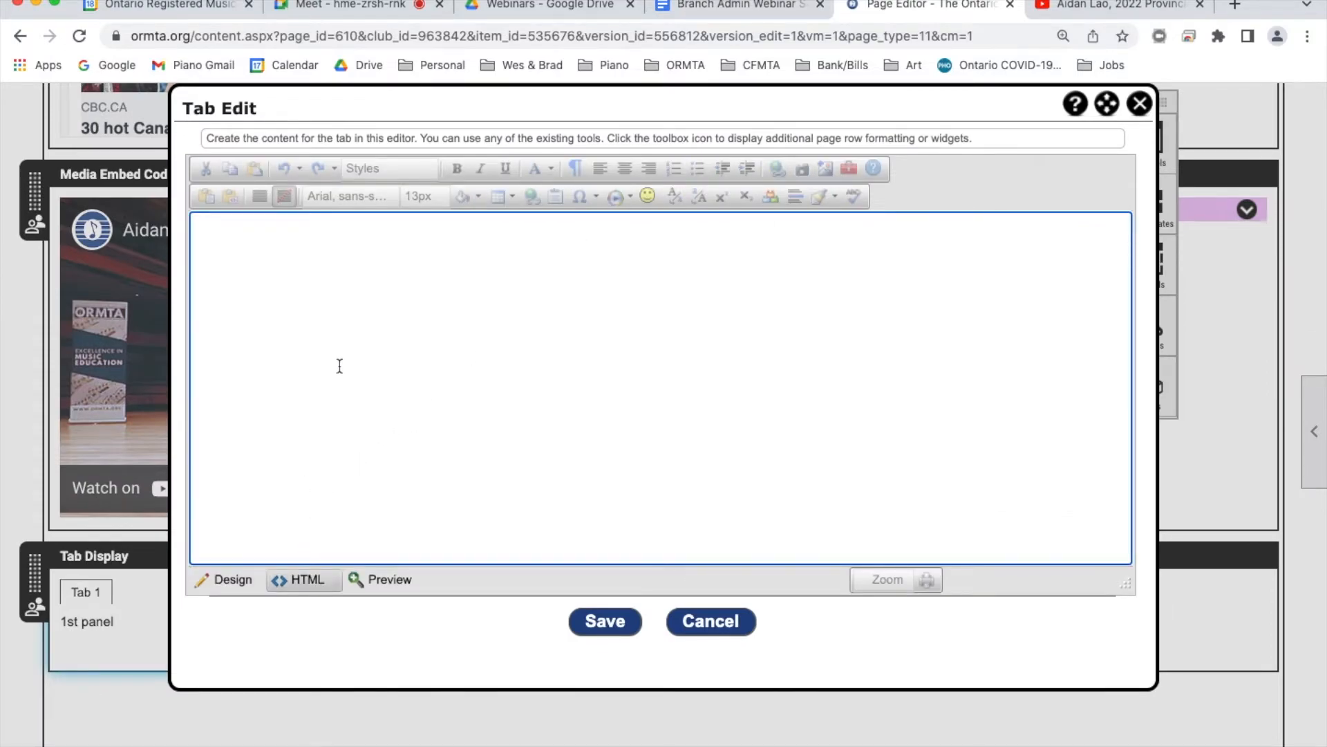
{"action": "type", "text": "<iframe width=\"560\" height=\"315\" src=\"https://www.youtube.com/embed/9vsBOT75h3c\" title=\"YouTube video player\" frameborder=\"0\" allow=\"accelerometer; autoplay; clipboard-write; encrypted-media; gyroscope; picture-in-picture\" allowfullscreen></iframe>"}
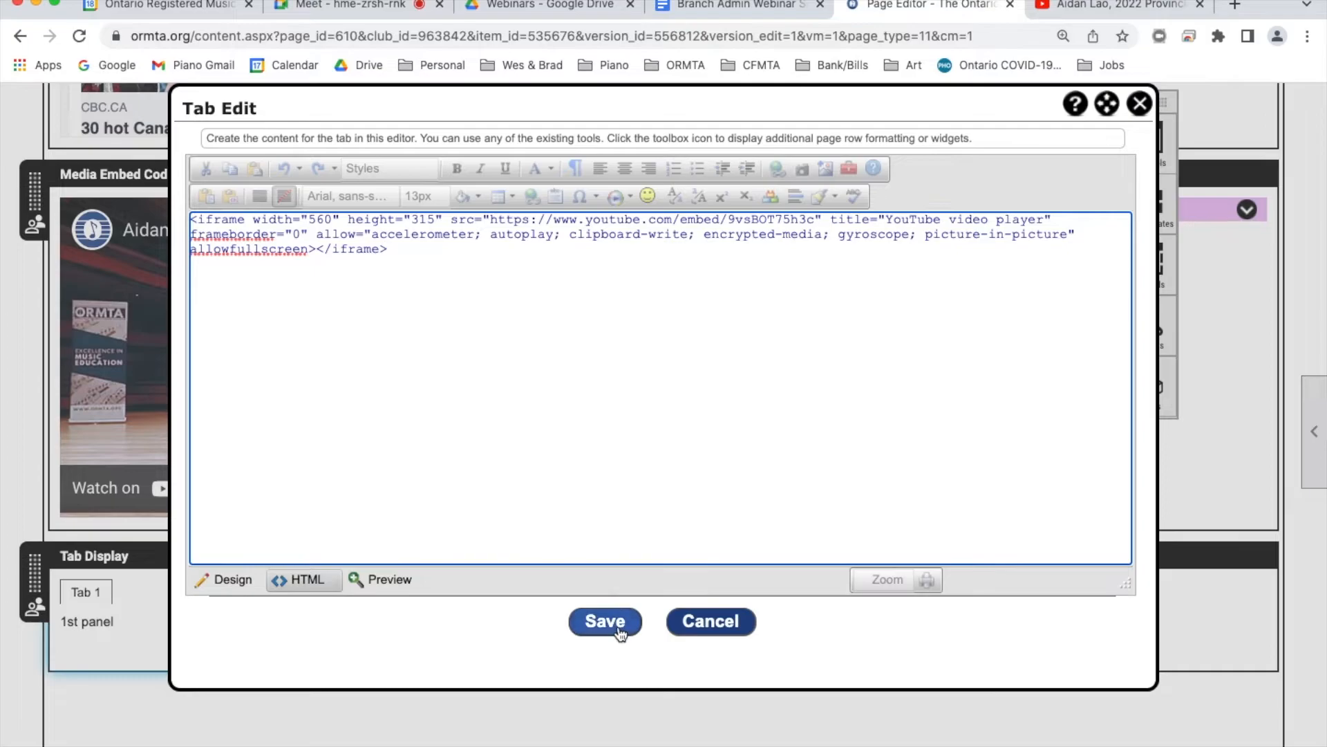
{"action": "left_click", "coordinate": [228, 579]}
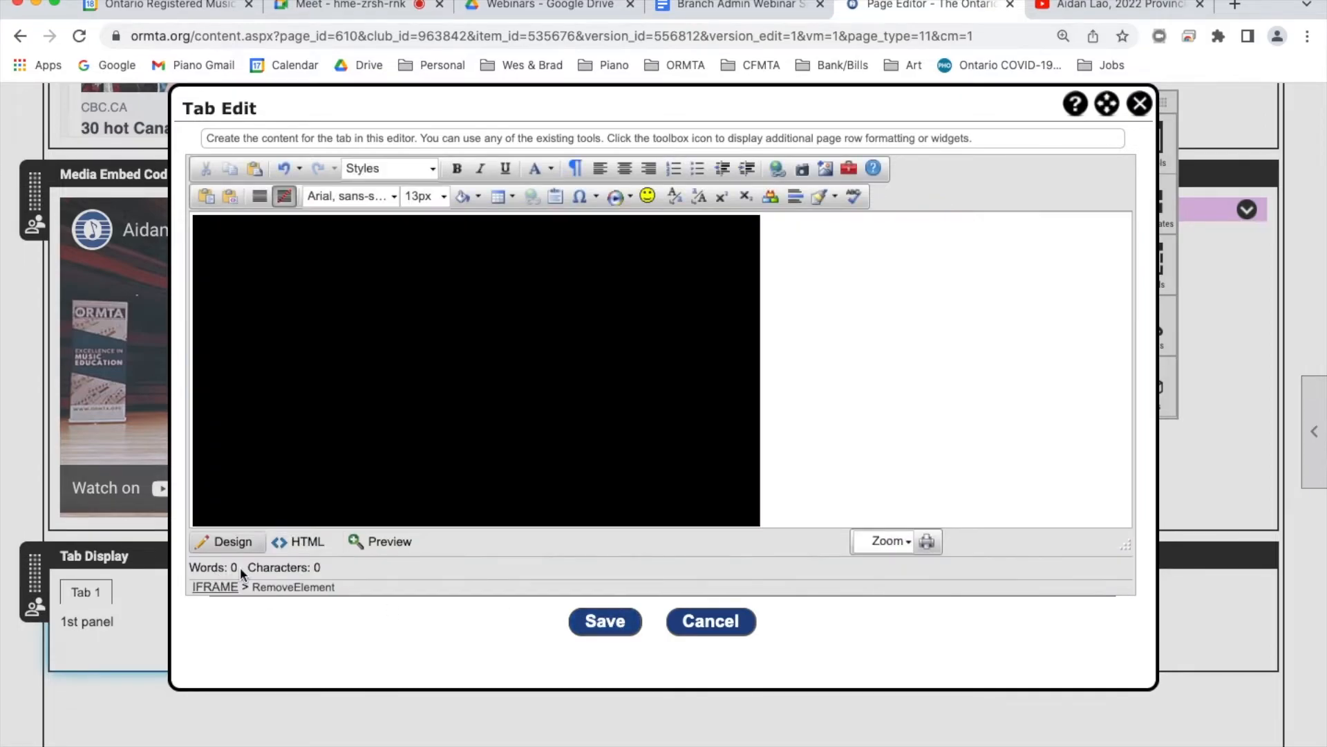
{"action": "left_click", "coordinate": [303, 543]}
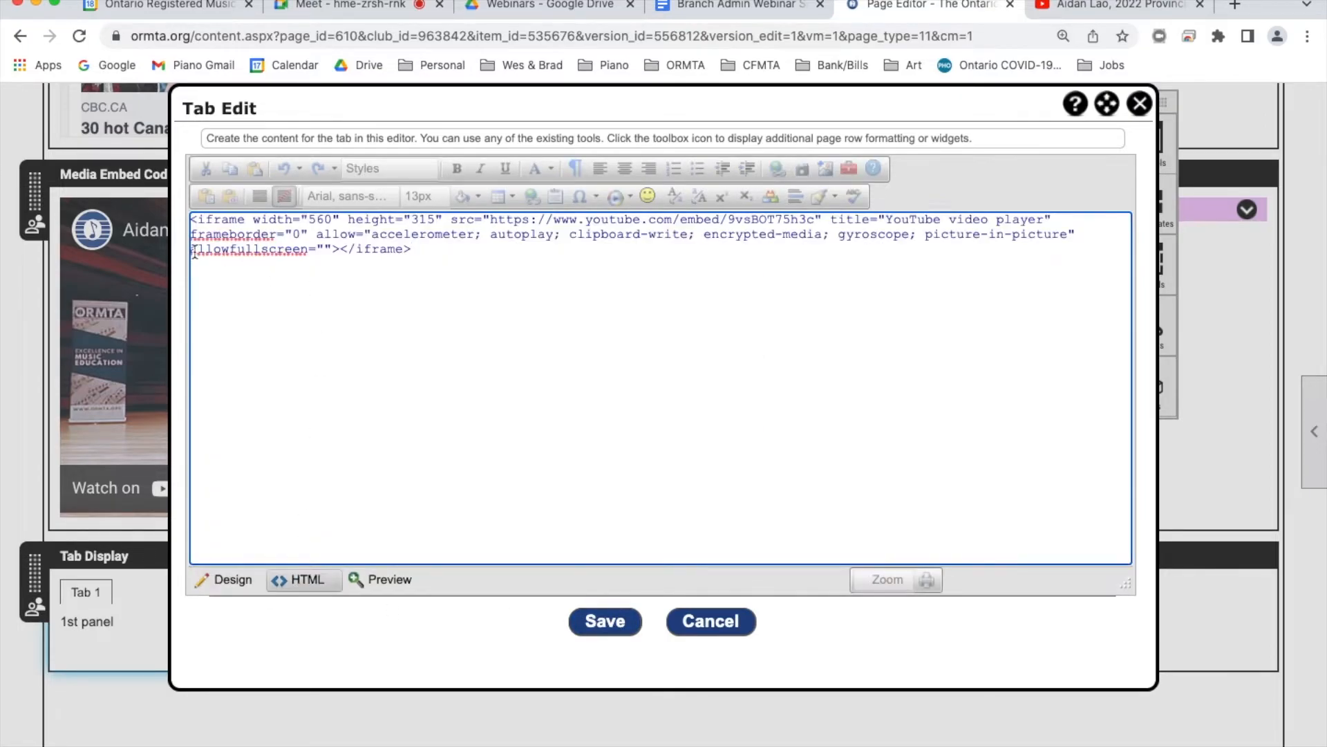
{"action": "left_click", "coordinate": [622, 620]}
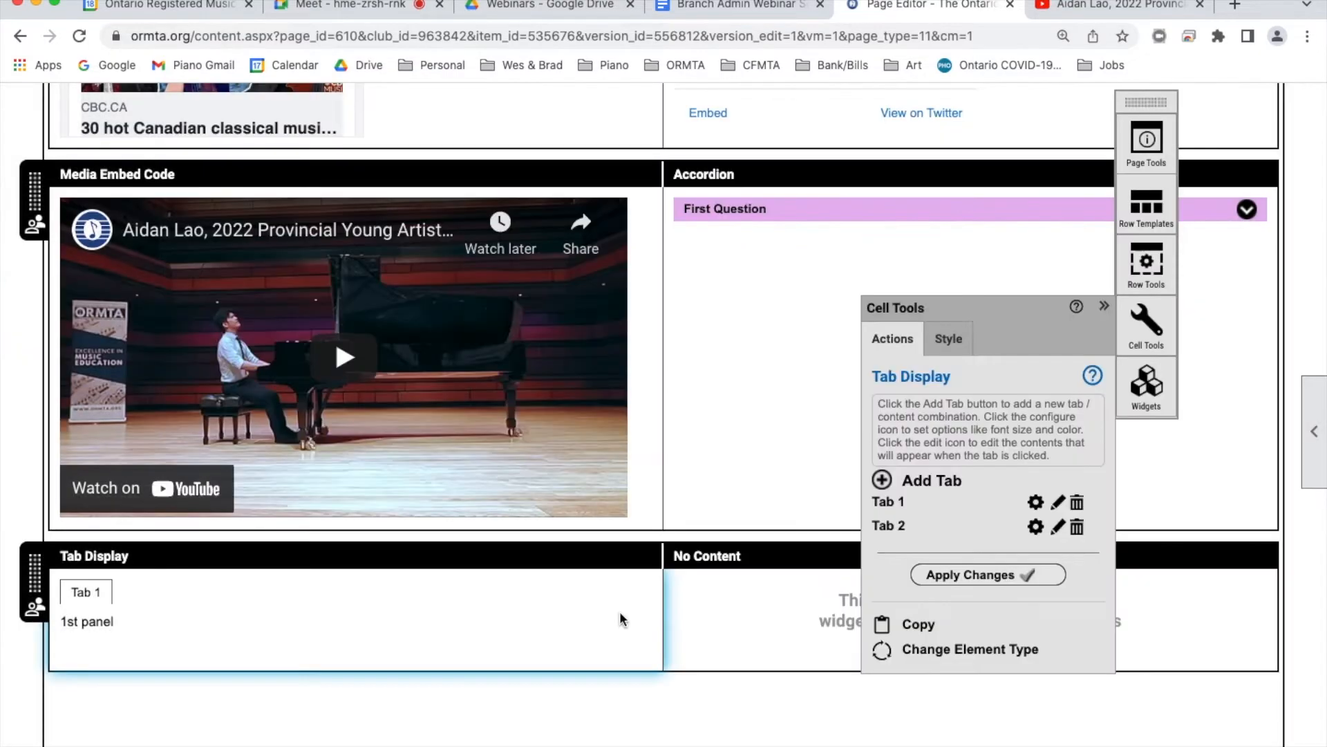
{"action": "left_click", "coordinate": [1027, 576]}
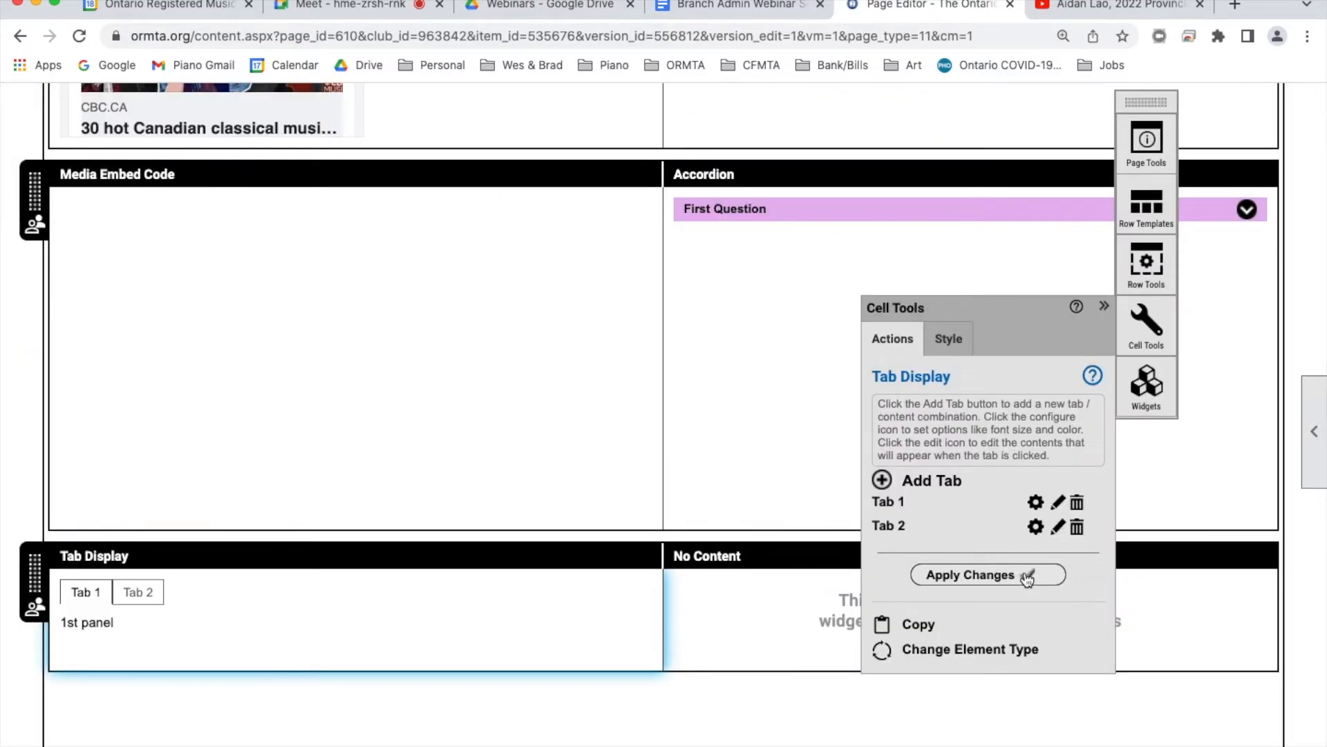
{"action": "scroll", "coordinate": [450, 506], "scroll_direction": "down", "scroll_amount": 2}
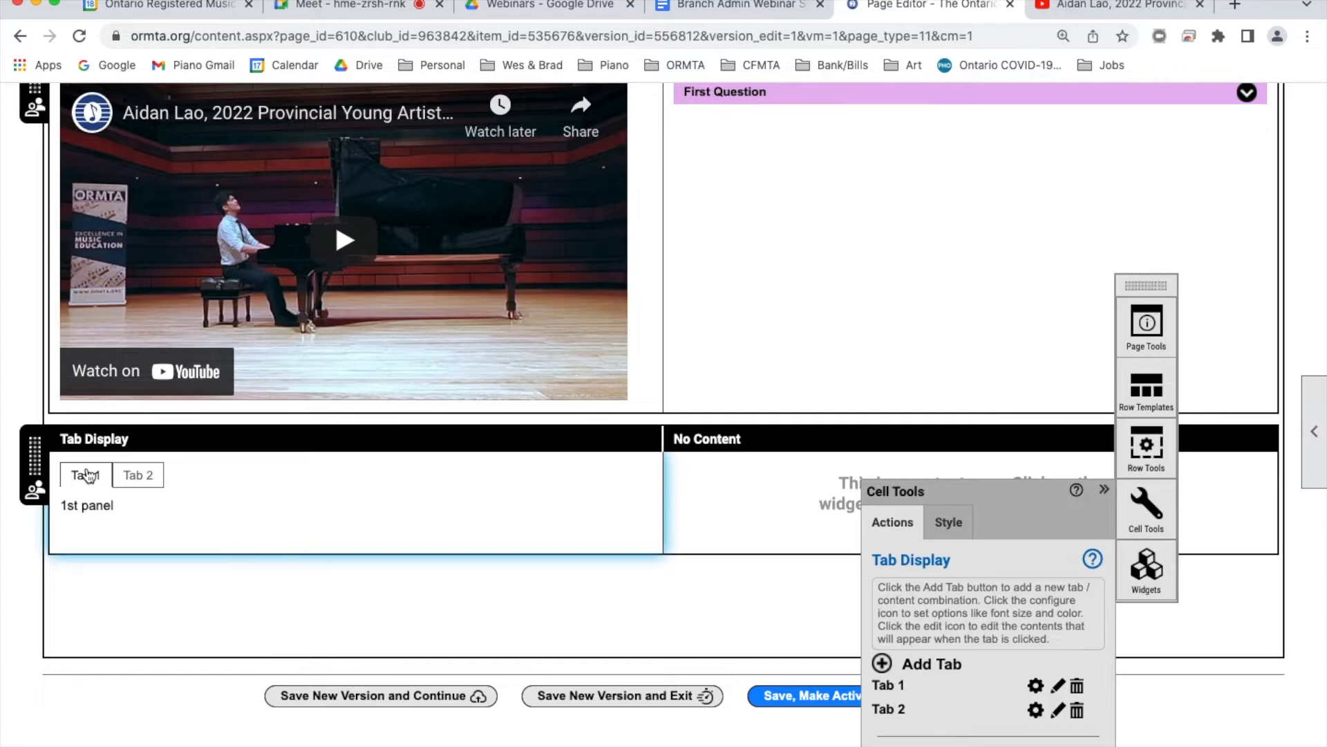
{"action": "left_click", "coordinate": [141, 482]}
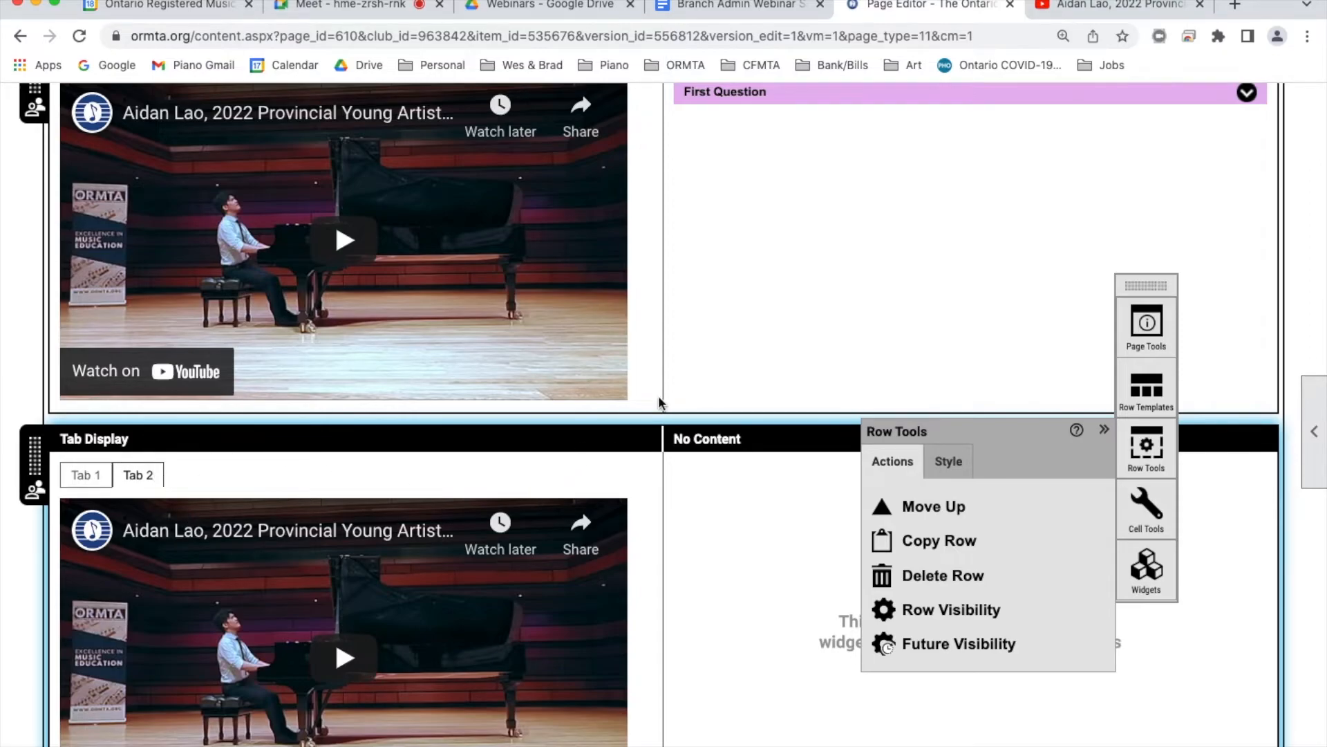
Place a Submenu widget in the empty cell beside the Tab Display
{"action": "scroll", "coordinate": [769, 300], "scroll_direction": "down", "scroll_amount": 3}
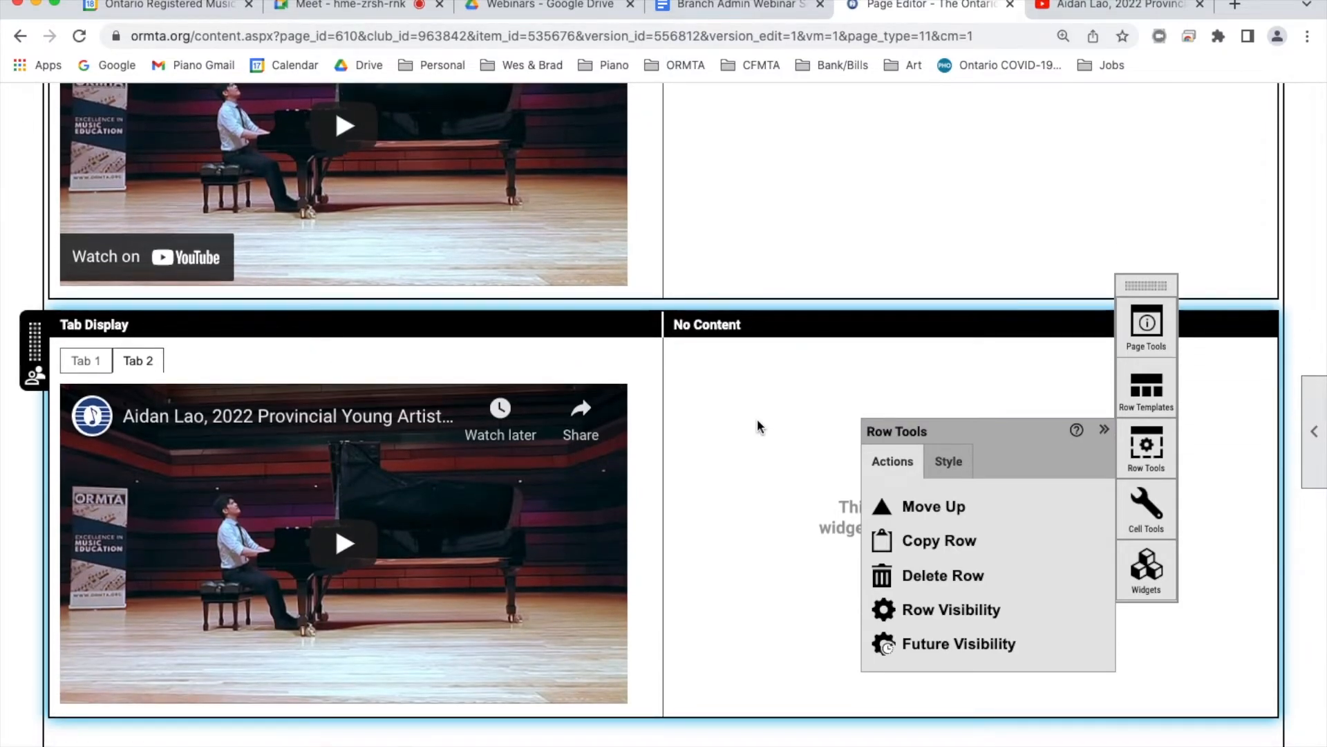
{"action": "left_click", "coordinate": [757, 421]}
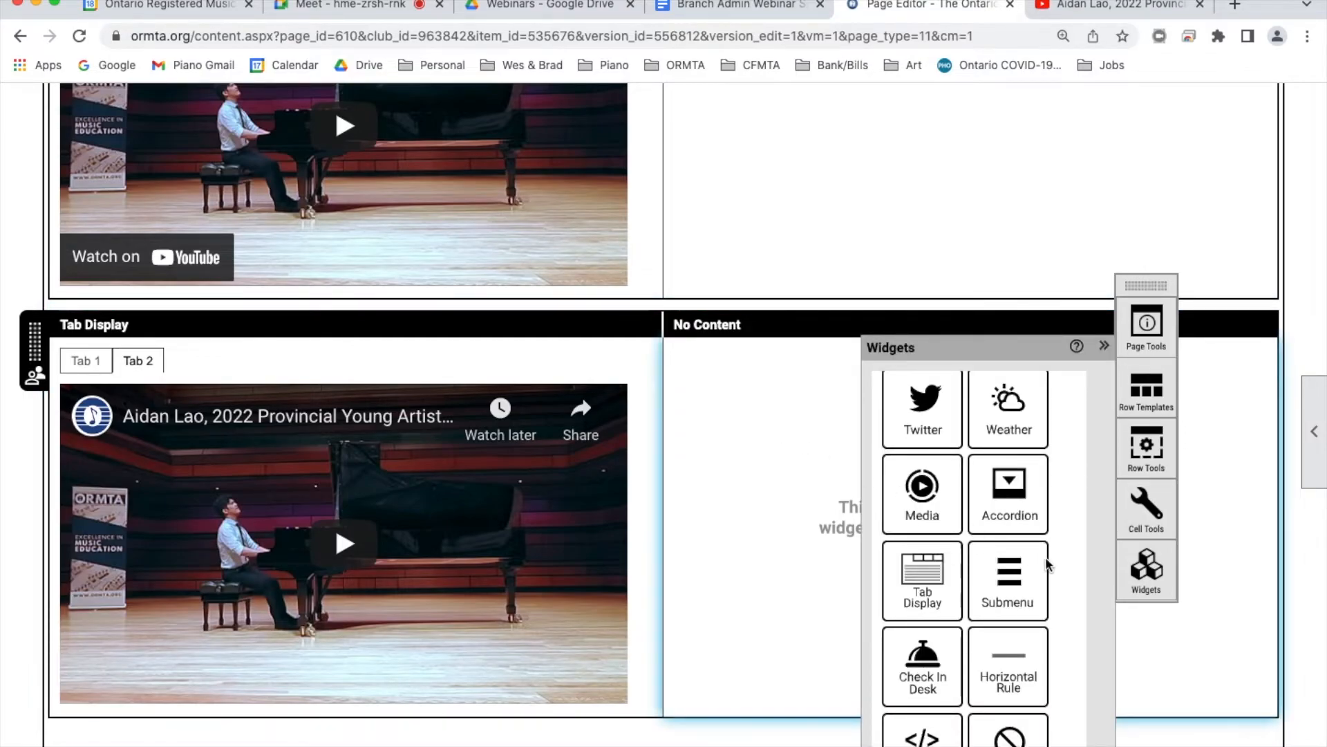
{"action": "left_click_drag", "start_coordinate": [1047, 563], "coordinate": [746, 445]}
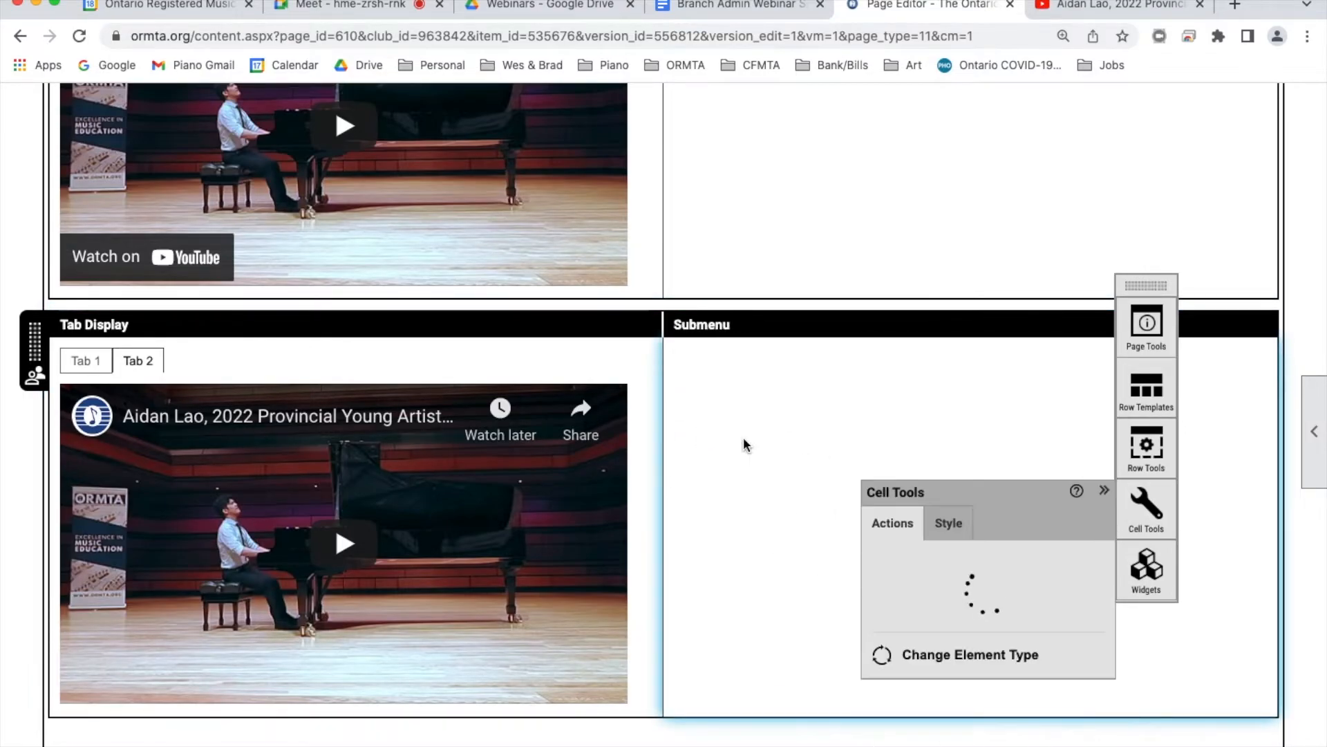
Configure the Submenu widget to use the Newmarket & Area Branch submenu at a fixed width of 400 px, and apply the changes
{"action": "scroll", "coordinate": [491, 483], "scroll_direction": "up", "scroll_amount": 10}
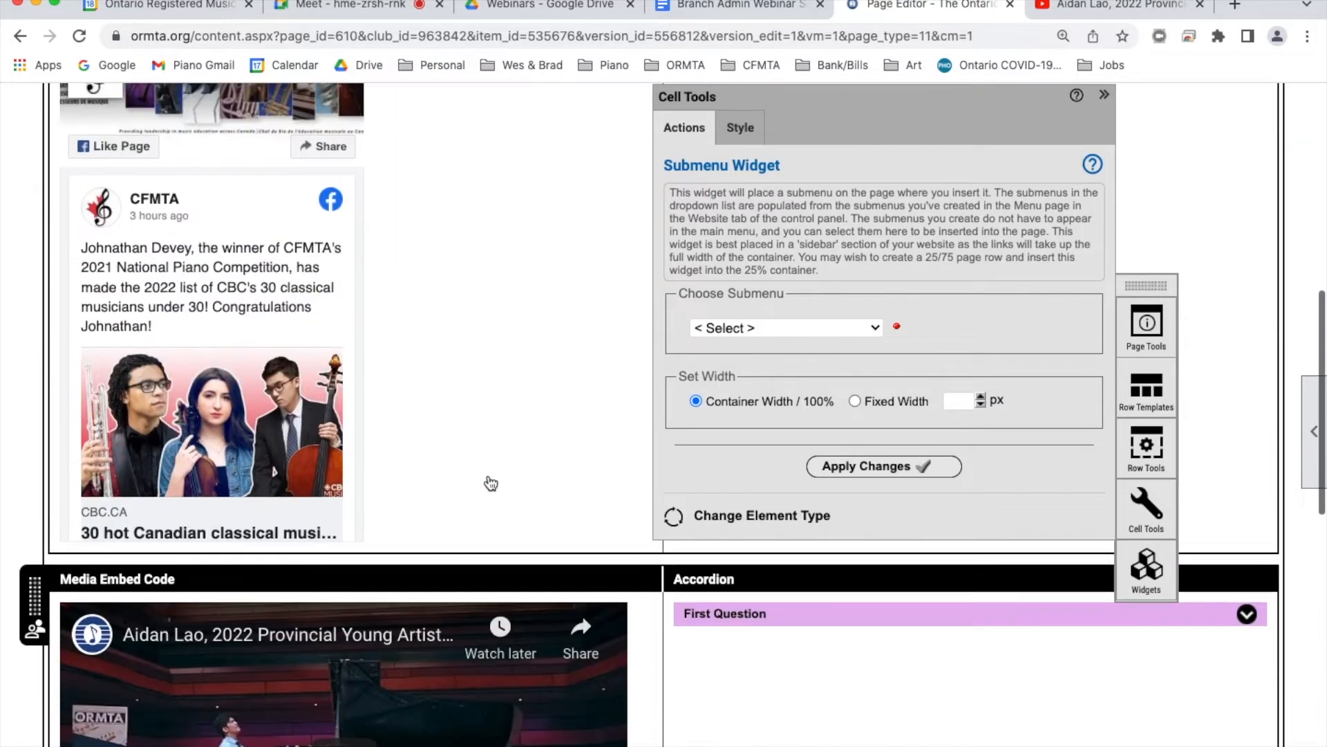
{"action": "scroll", "coordinate": [491, 482], "scroll_direction": "up", "scroll_amount": 7}
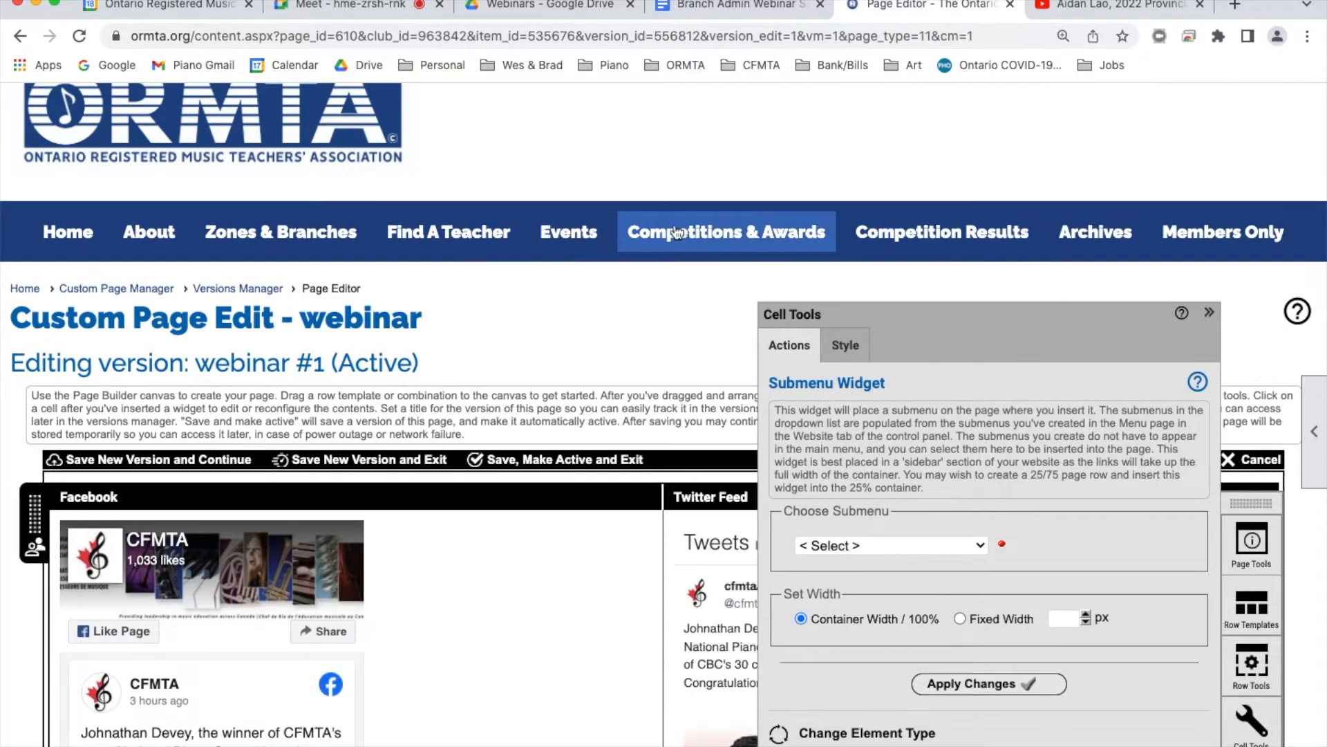
{"action": "scroll", "coordinate": [471, 400], "scroll_direction": "down", "scroll_amount": 12}
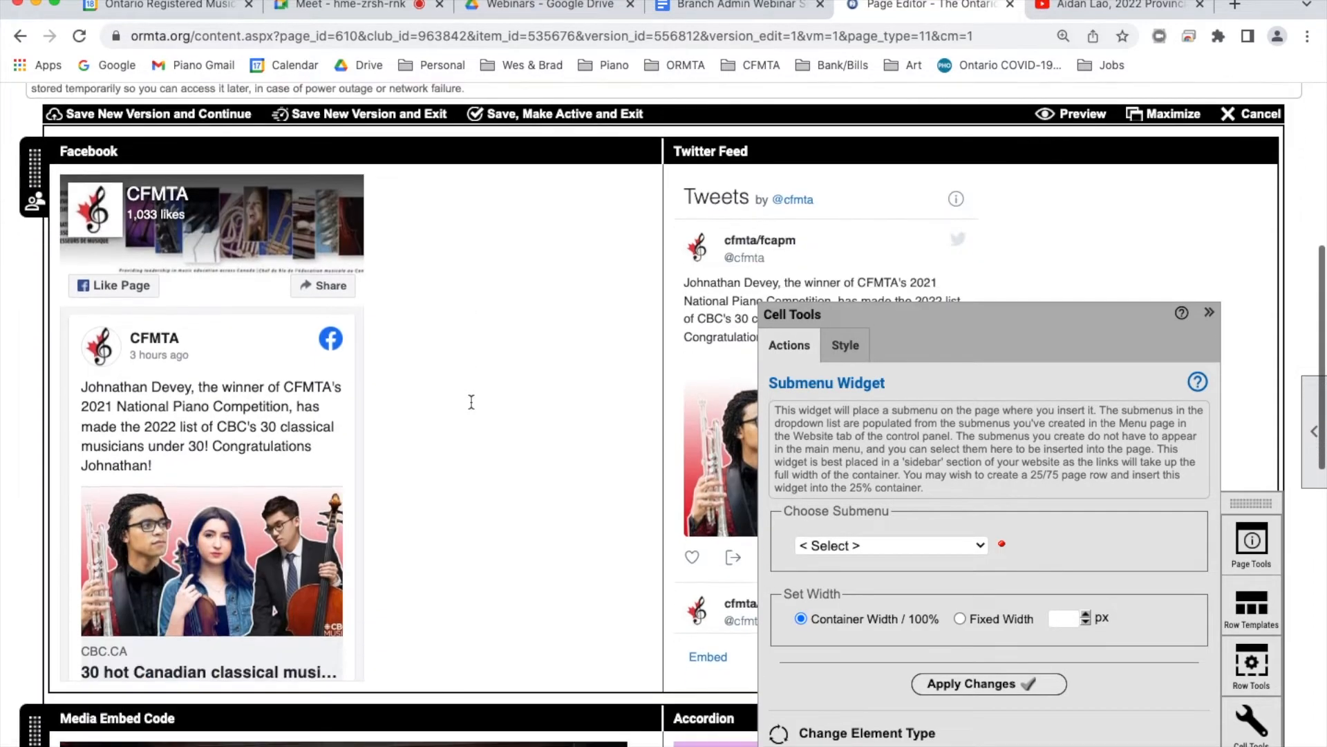
{"action": "scroll", "coordinate": [470, 404], "scroll_direction": "down", "scroll_amount": 6}
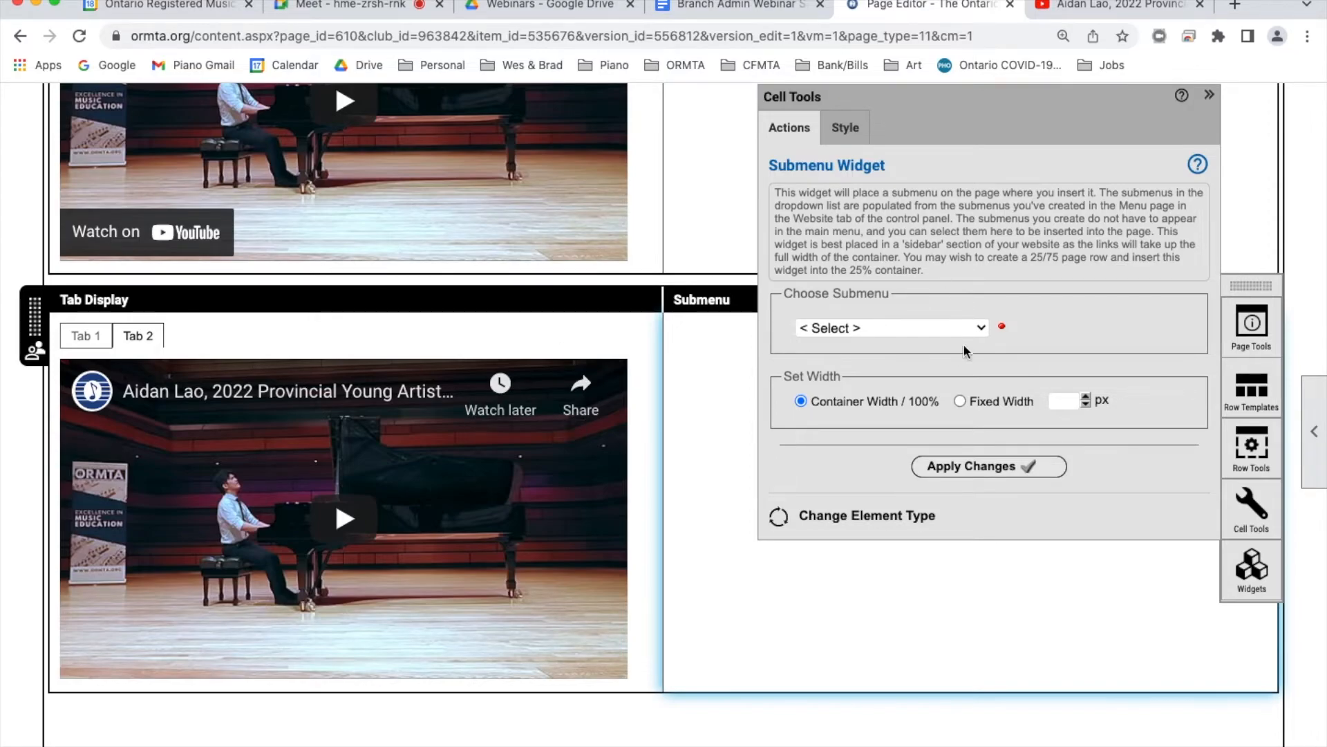
{"action": "left_click", "coordinate": [982, 329]}
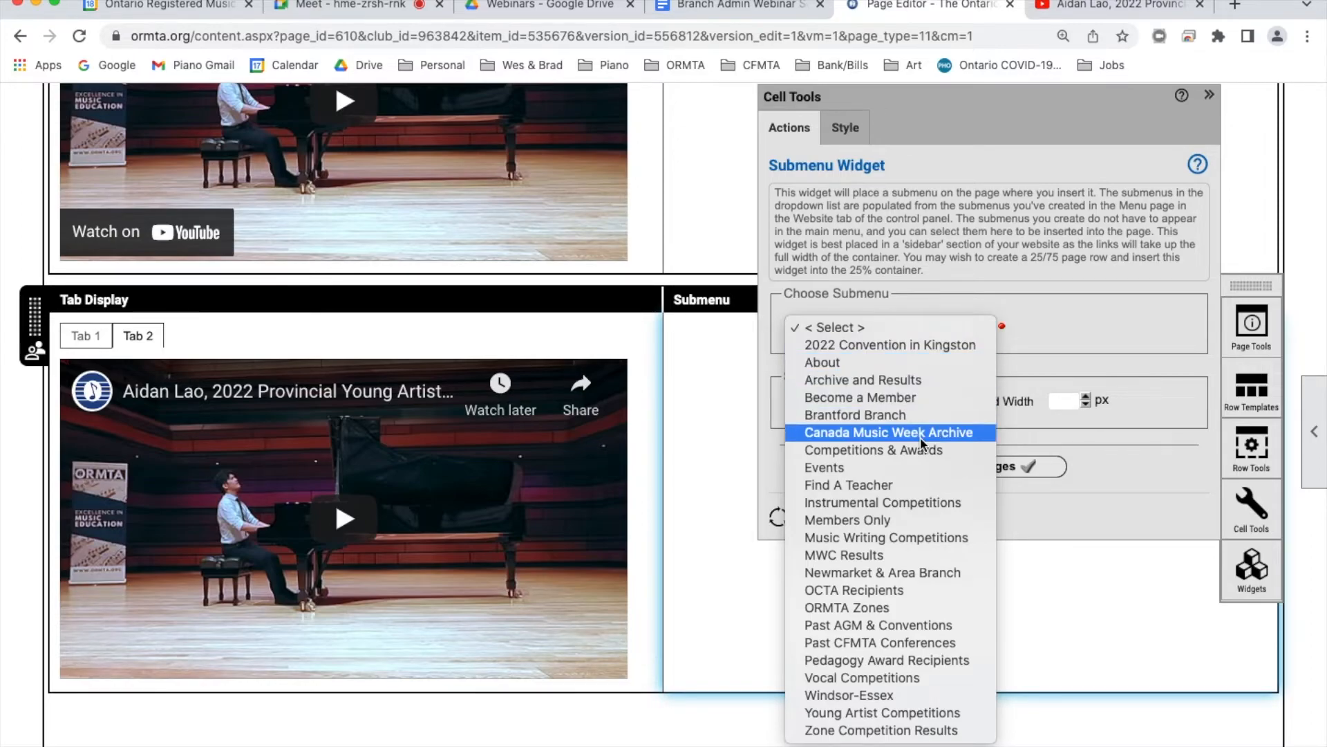
{"action": "left_click", "coordinate": [926, 572]}
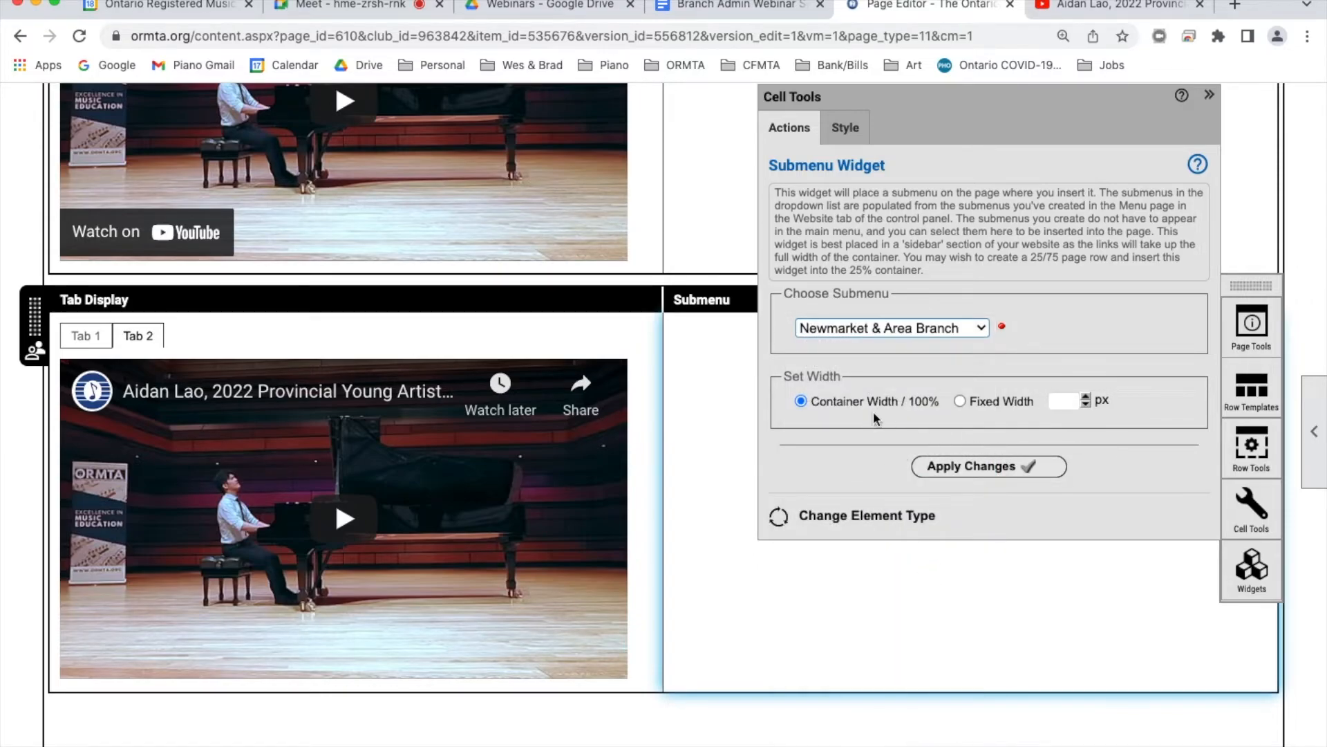
{"action": "left_click", "coordinate": [960, 401]}
{"action": "left_click", "coordinate": [1075, 401]}
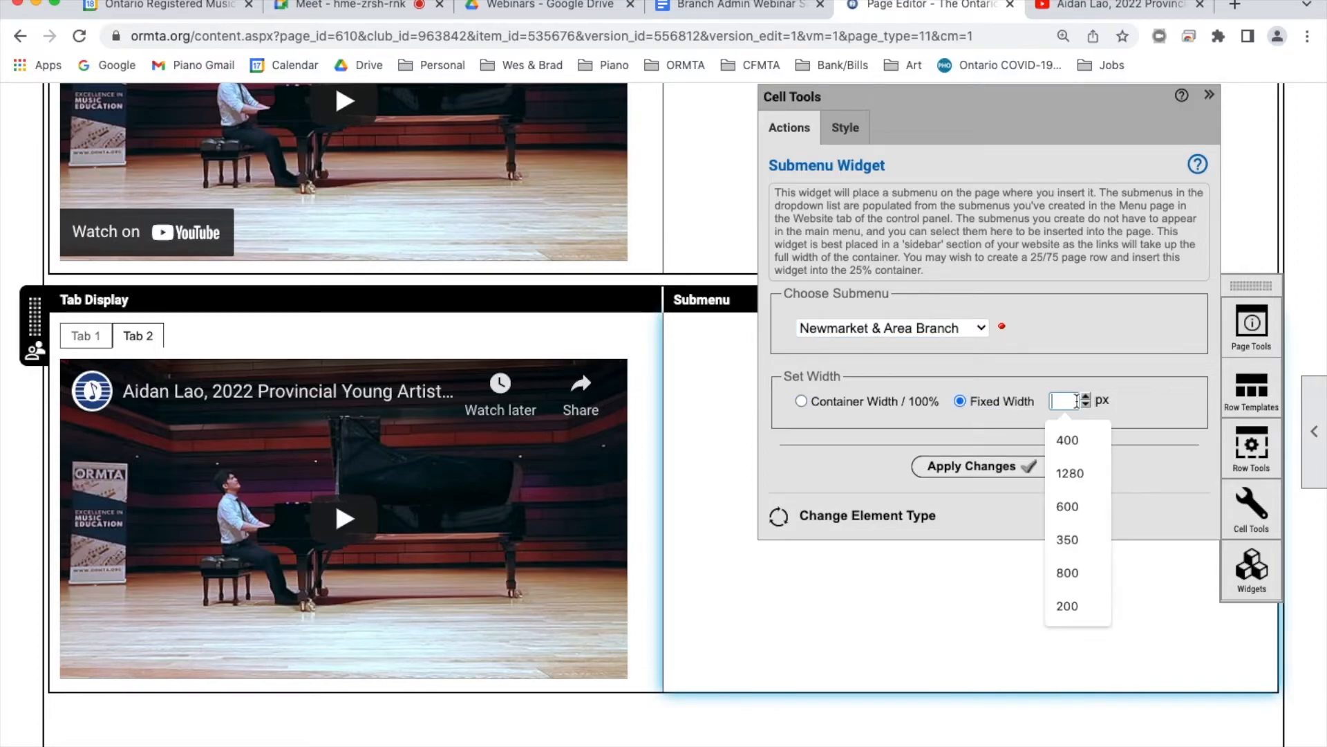
{"action": "type", "text": "400"}
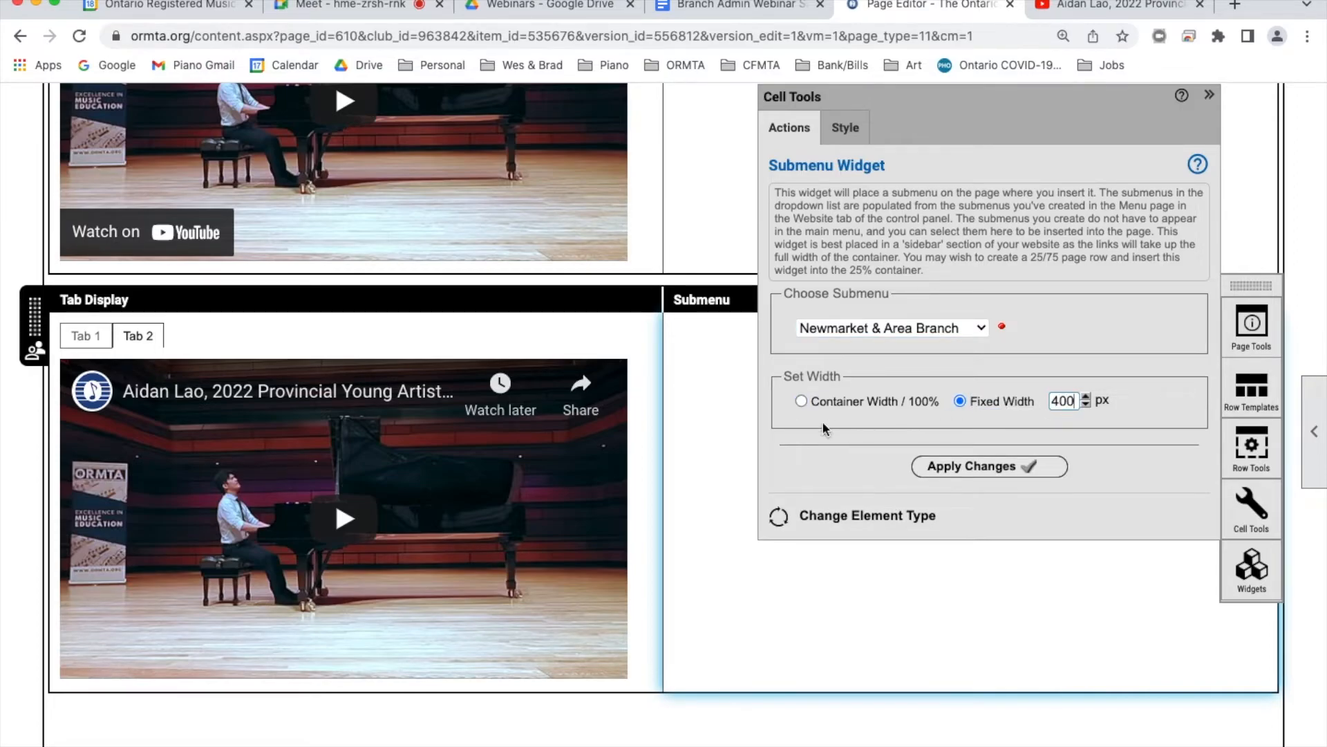
{"action": "left_click", "coordinate": [1030, 468]}
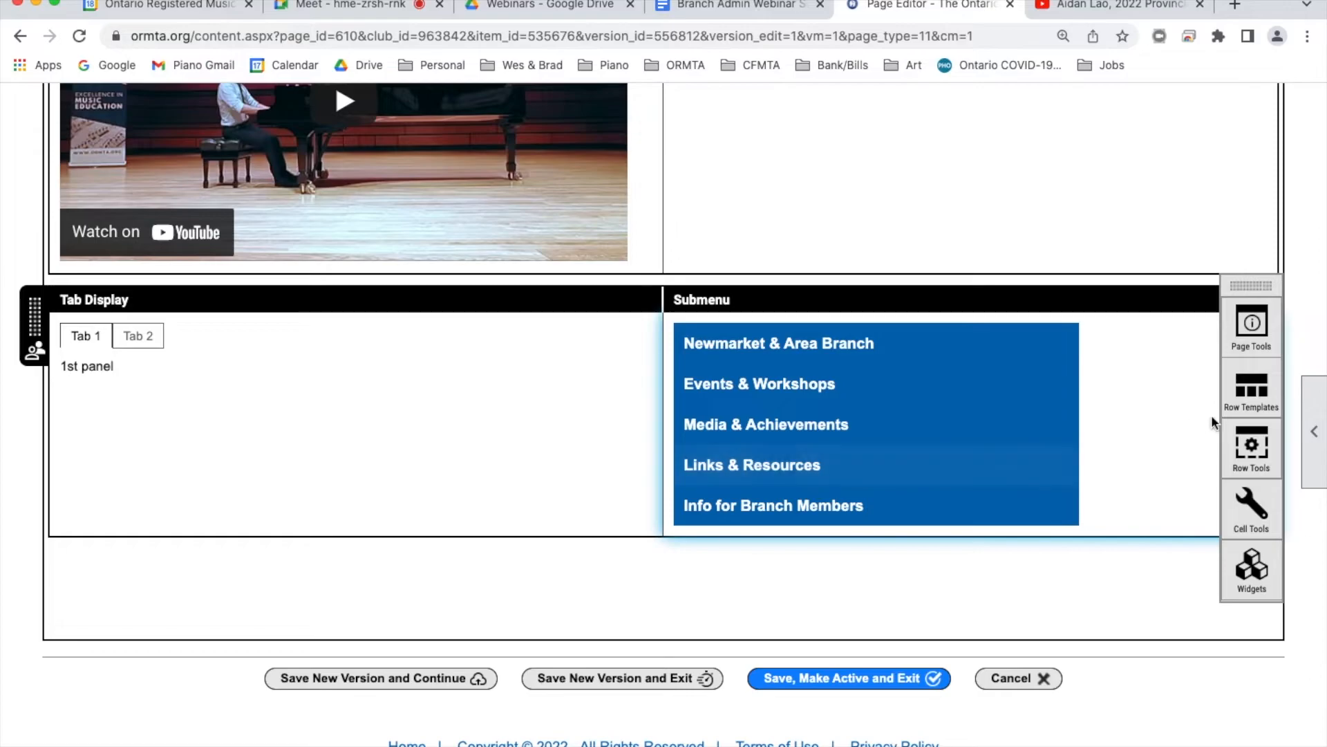
Add a 50/50 row below the tab and submenu row and place a Horizontal Rule widget in its first cell
{"action": "left_click", "coordinate": [1248, 387]}
{"action": "left_click_drag", "start_coordinate": [1114, 418], "coordinate": [325, 580]}
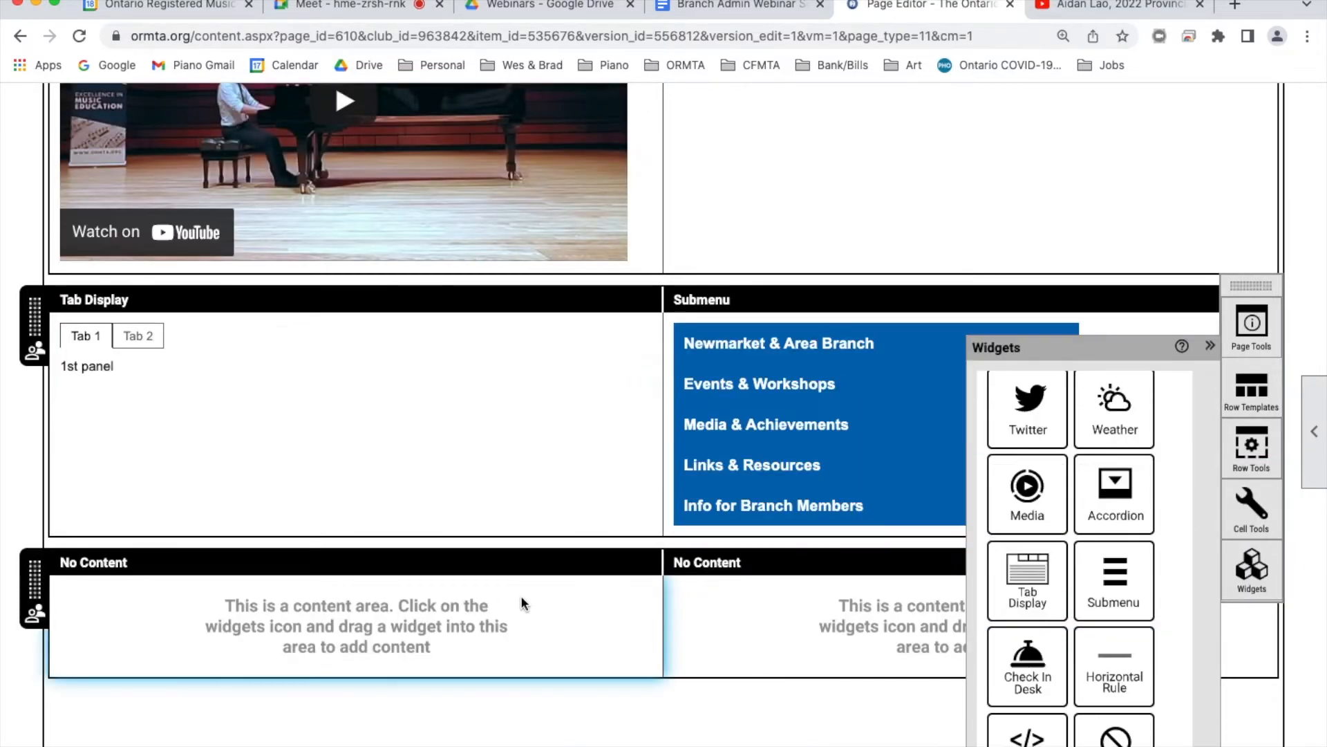
{"action": "scroll", "coordinate": [1100, 548], "scroll_direction": "down", "scroll_amount": 1}
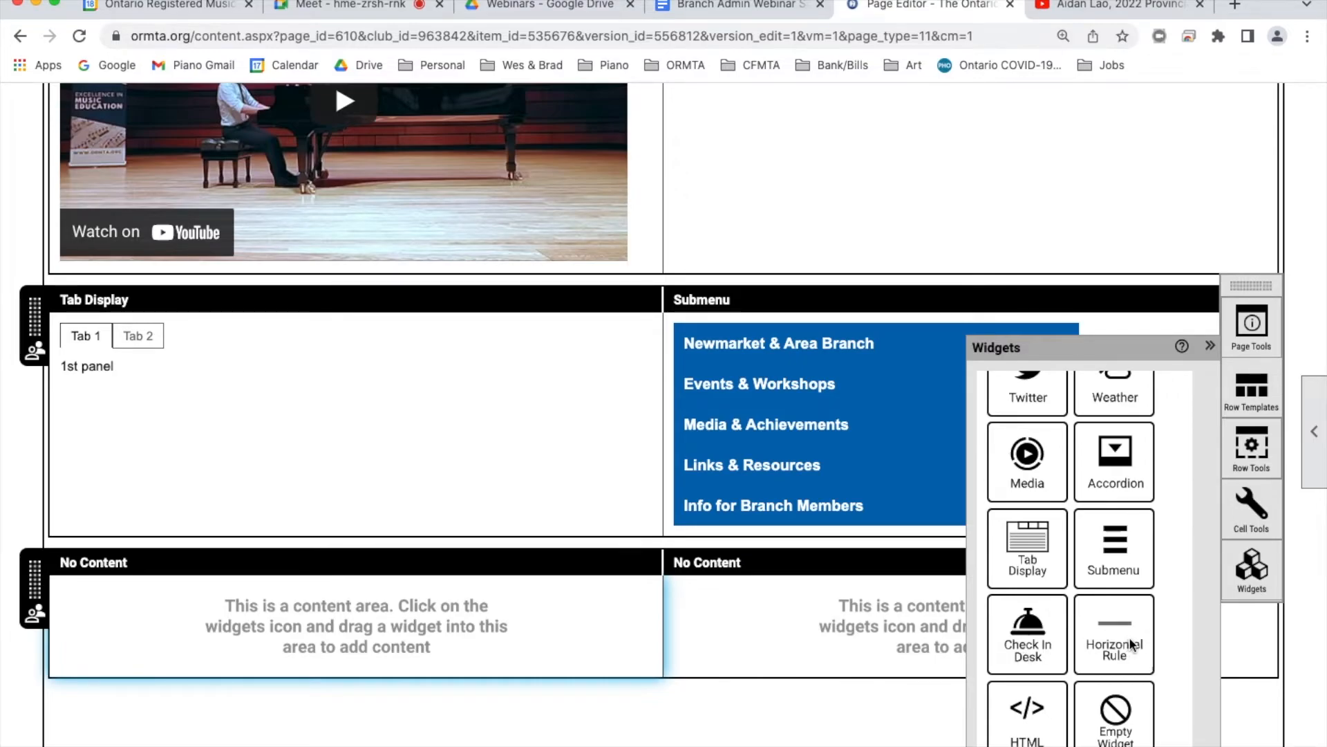
{"action": "left_click_drag", "start_coordinate": [1130, 641], "coordinate": [403, 632]}
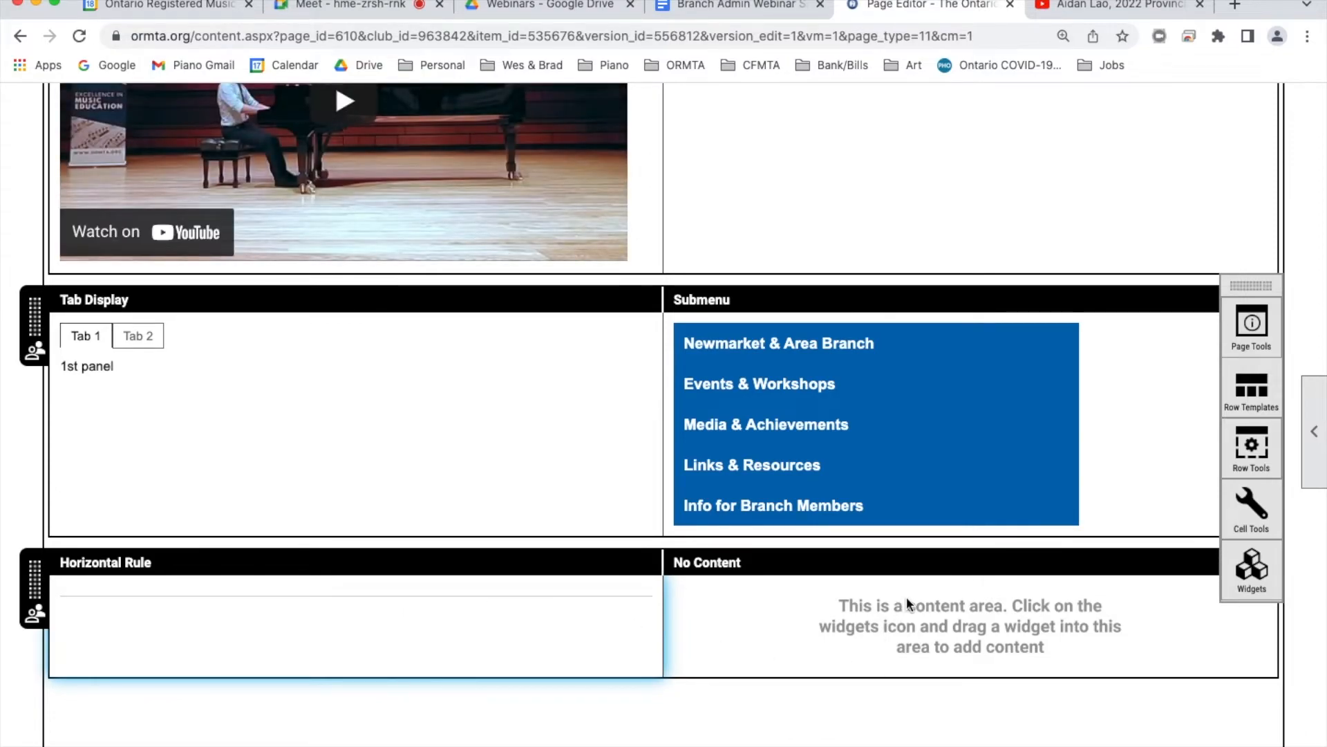
Place an HTML widget in the cell beside the horizontal rule, save the 560 by 315 YouTube iframe for embed/9vsBOT75h3c in it, and review the row
{"action": "left_click", "coordinate": [906, 596]}
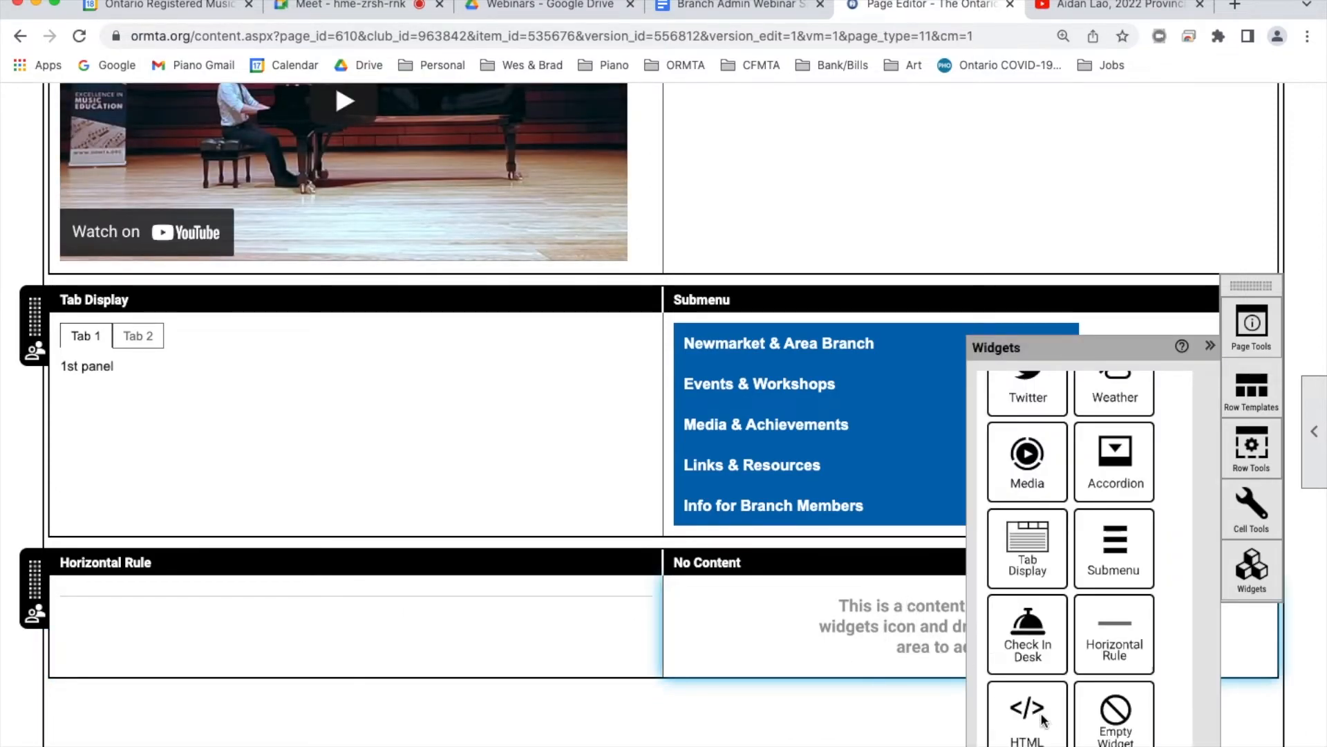
{"action": "left_click_drag", "start_coordinate": [1030, 730], "coordinate": [851, 633]}
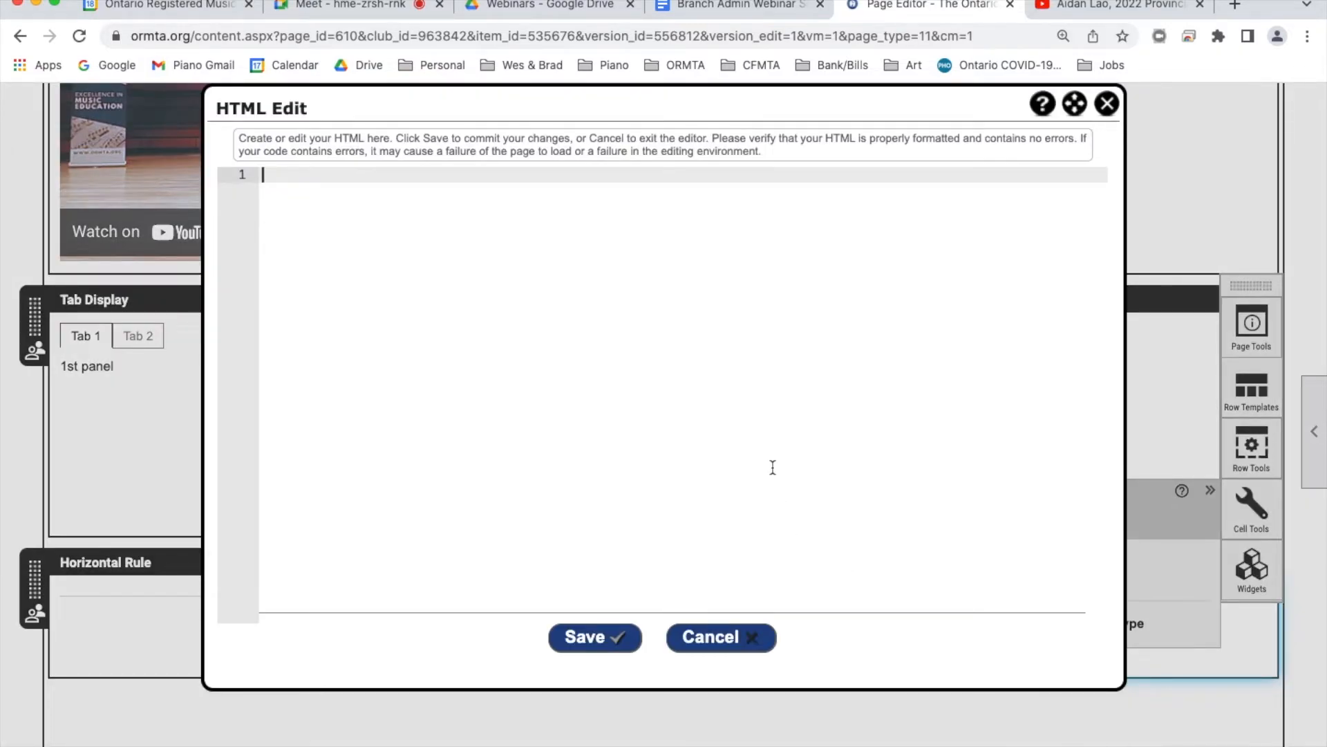
{"action": "type", "text": "<iframe width=\"560\" height=\"315\" src=\"https://www.youtube.com/embed/9vsBOT75h3c\" title=\"YouTube video player\" frameborder=\"0\" allow=\"accelerometer; autoplay; clipboard-write; encrypted-media; gyroscope; picture-in-picture\" allowfullscreen></iframe>"}
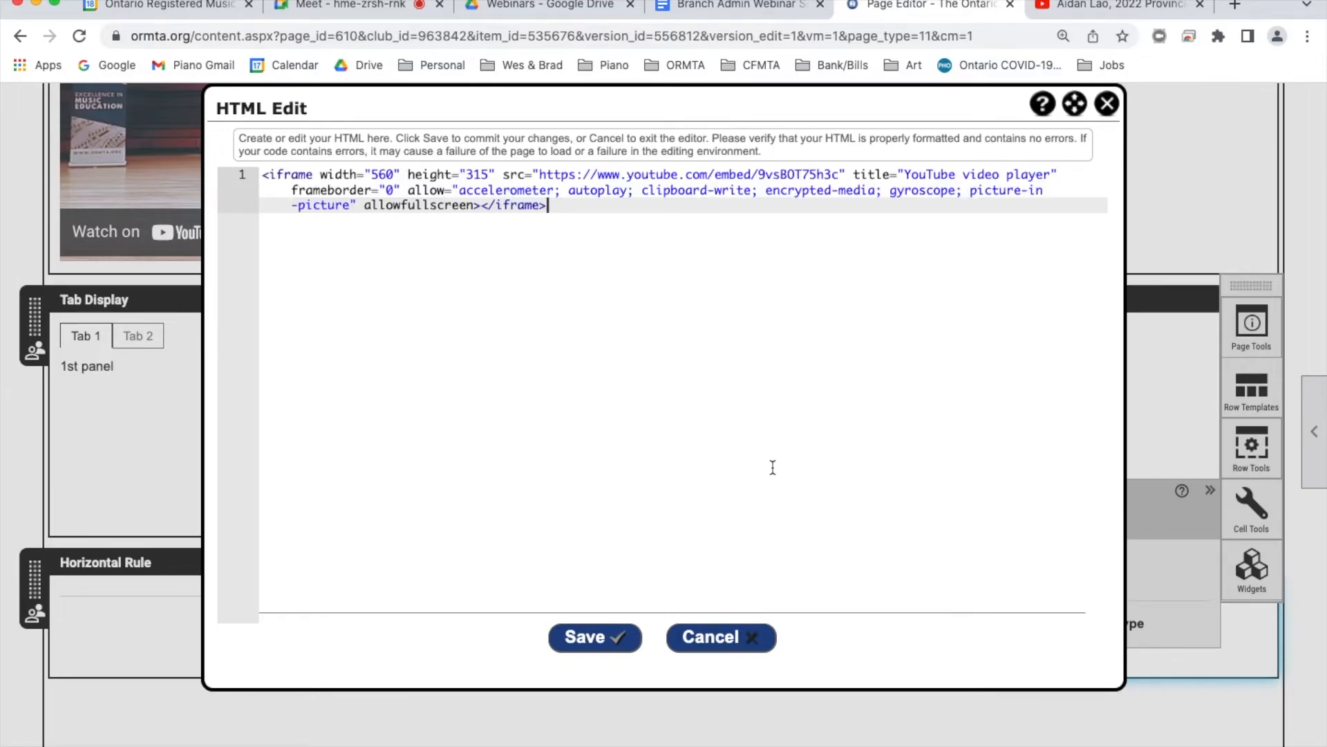
{"action": "left_click", "coordinate": [608, 635]}
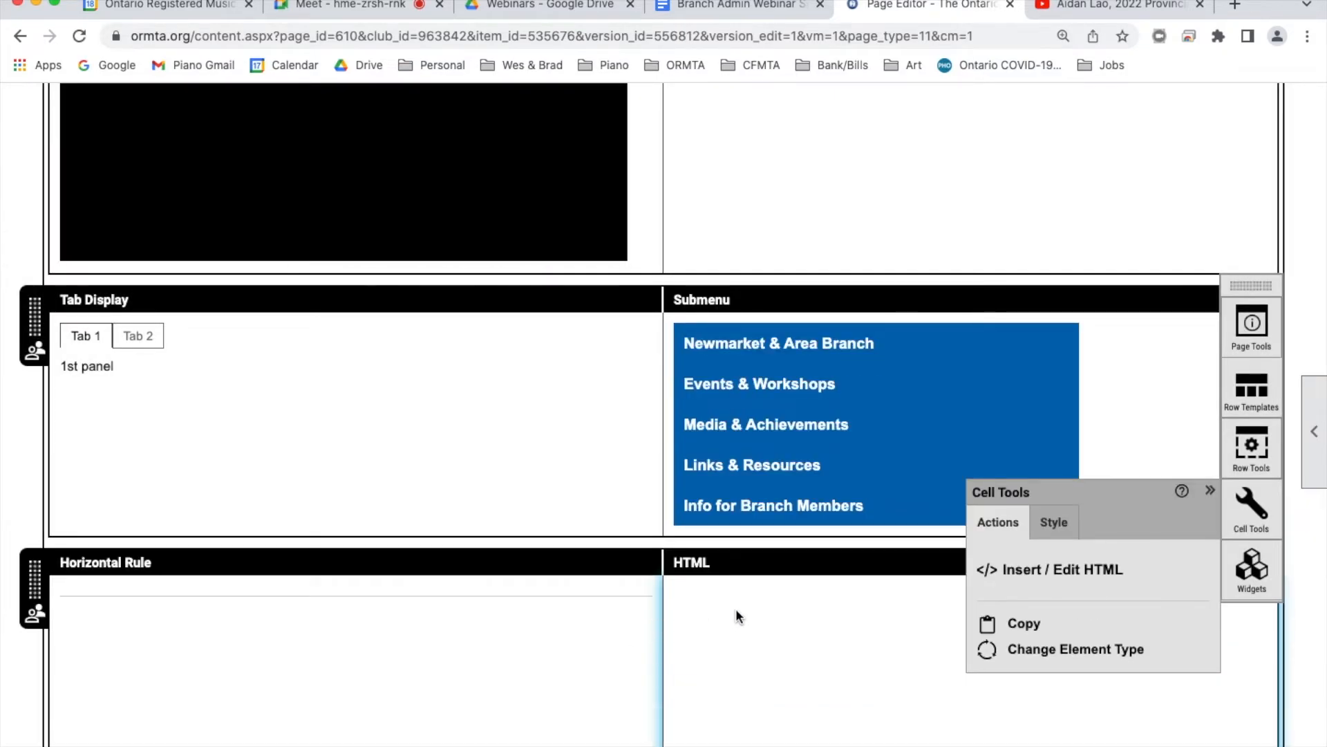
{"action": "scroll", "coordinate": [739, 580], "scroll_direction": "down", "scroll_amount": 1}
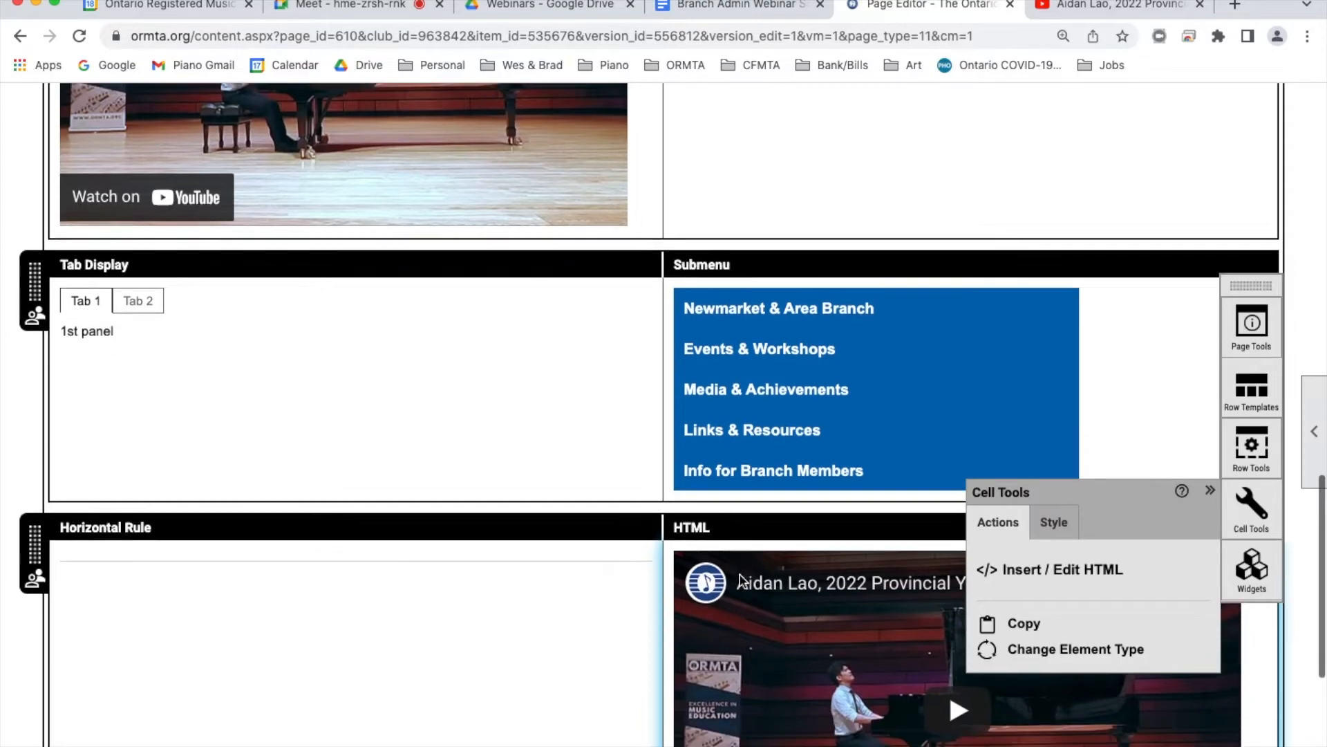
{"action": "scroll", "coordinate": [740, 580], "scroll_direction": "down", "scroll_amount": 1}
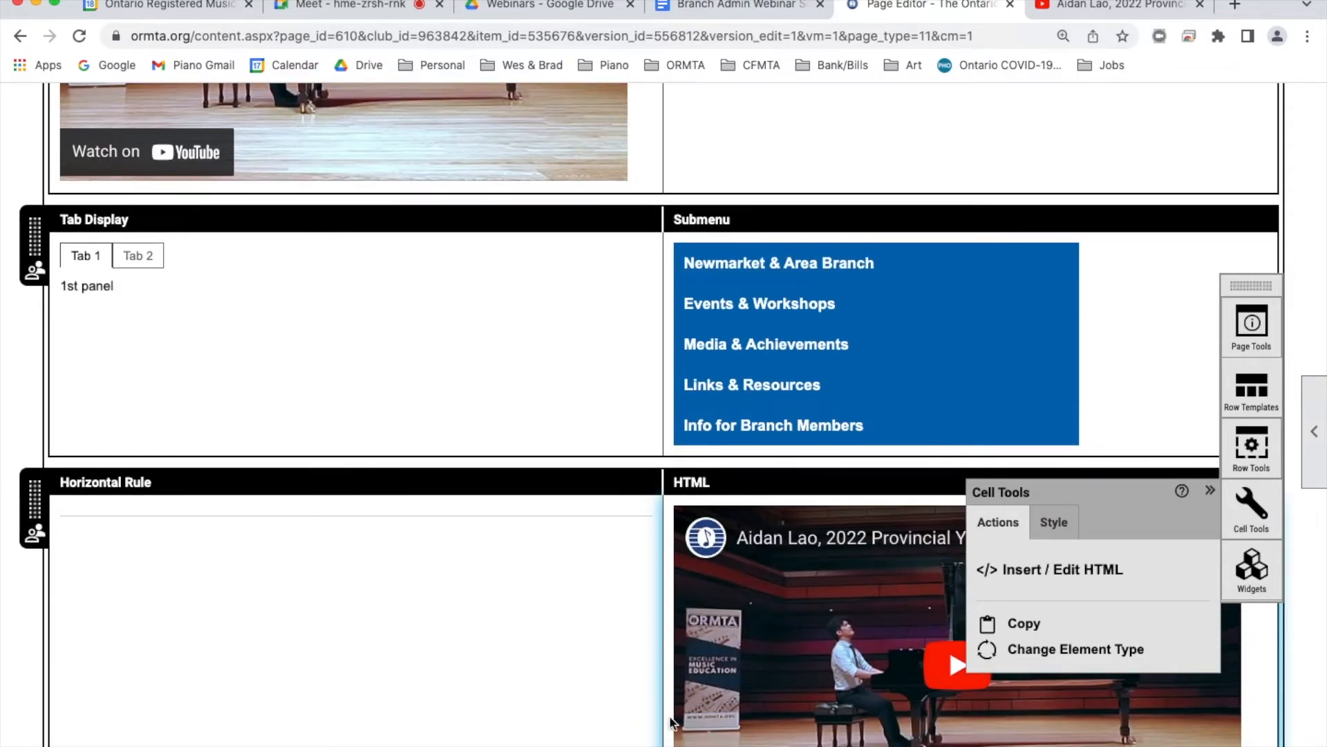
{"action": "scroll", "coordinate": [647, 484], "scroll_direction": "up", "scroll_amount": 5}
{"action": "scroll", "coordinate": [647, 487], "scroll_direction": "down", "scroll_amount": 8}
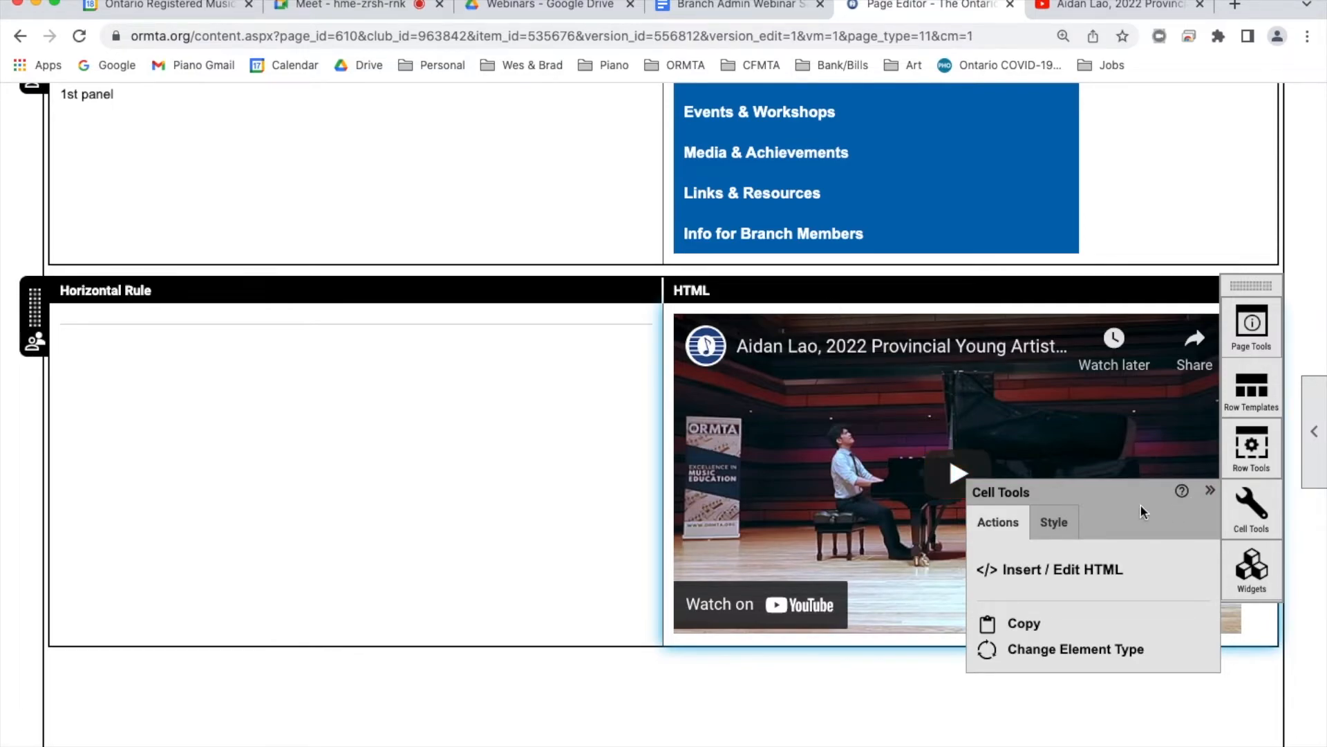
Add a 50/50 row below the horizontal rule and HTML row
{"action": "scroll", "coordinate": [870, 434], "scroll_direction": "down", "scroll_amount": 1}
{"action": "left_click", "coordinate": [1251, 389]}
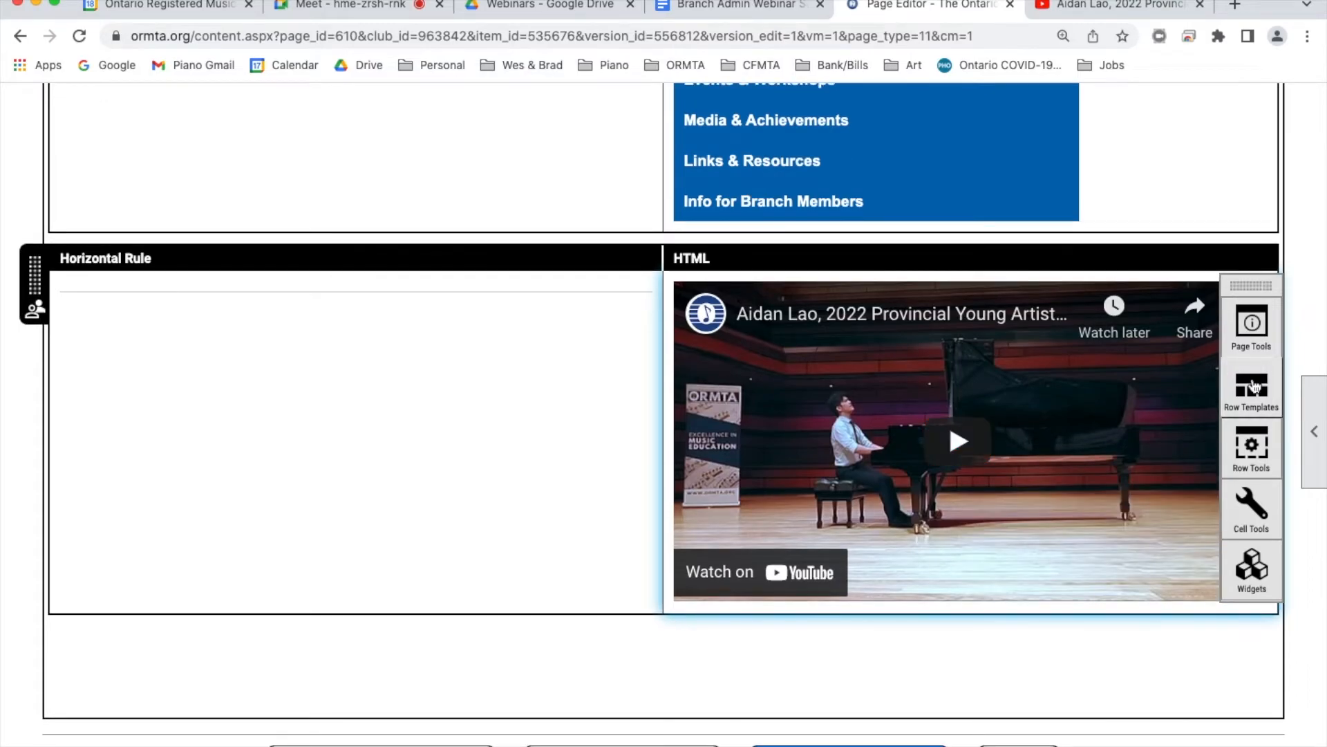
{"action": "left_click_drag", "start_coordinate": [1118, 418], "coordinate": [313, 662]}
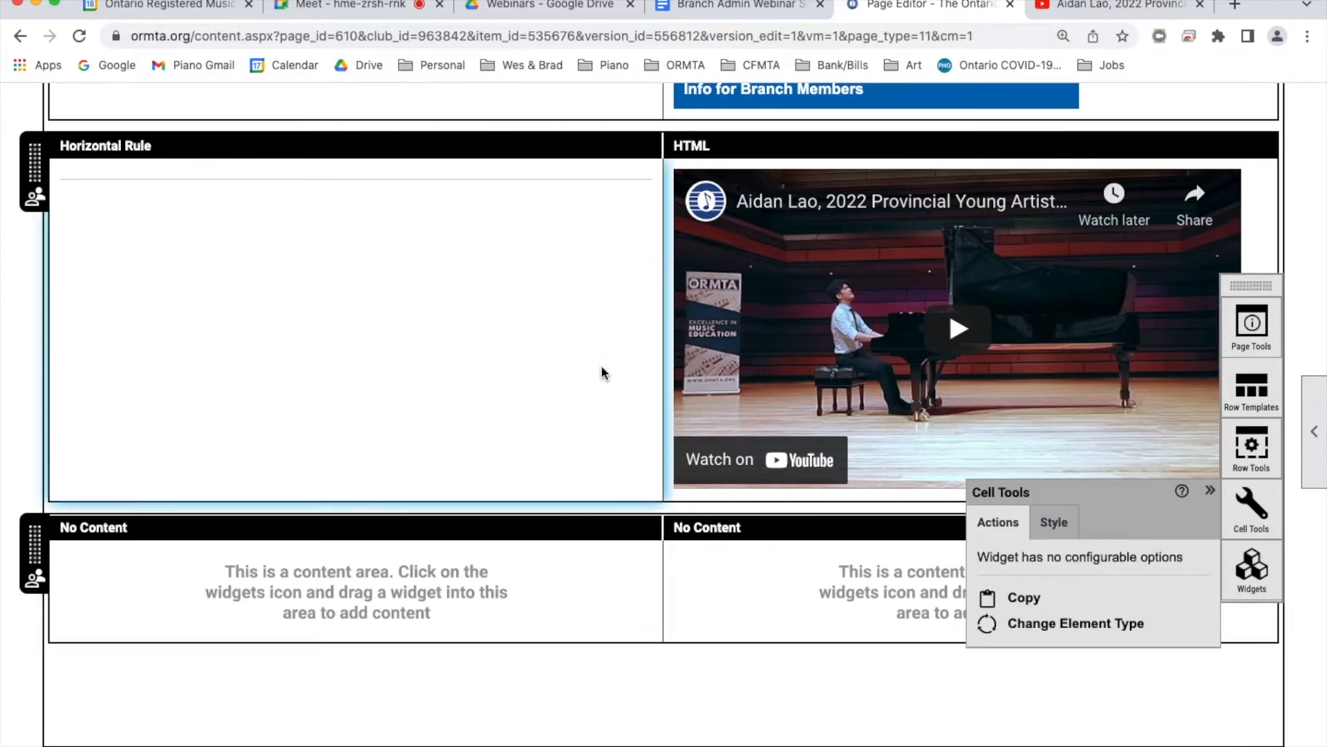
Clear the HTML video cell by replacing its content with the Empty Widget, and accept the replacement
{"action": "left_click", "coordinate": [882, 590]}
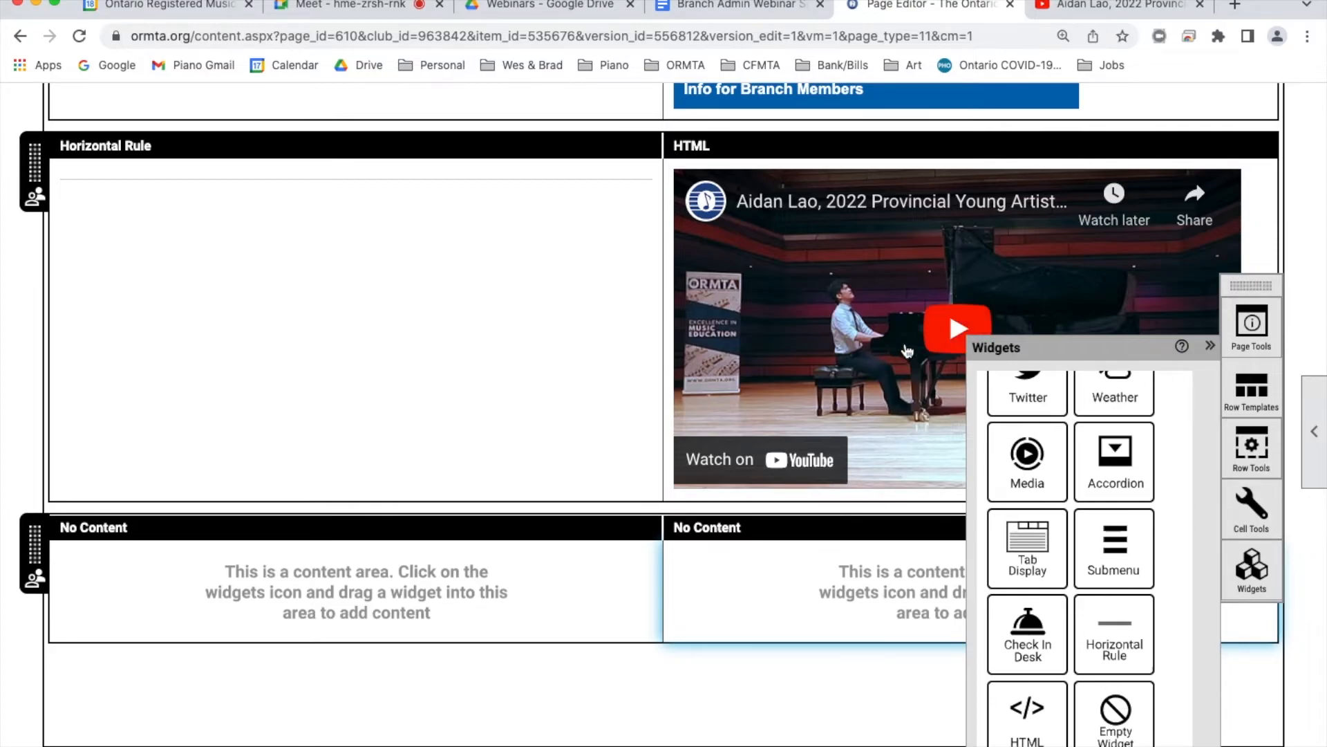
{"action": "left_click_drag", "start_coordinate": [1118, 721], "coordinate": [808, 300]}
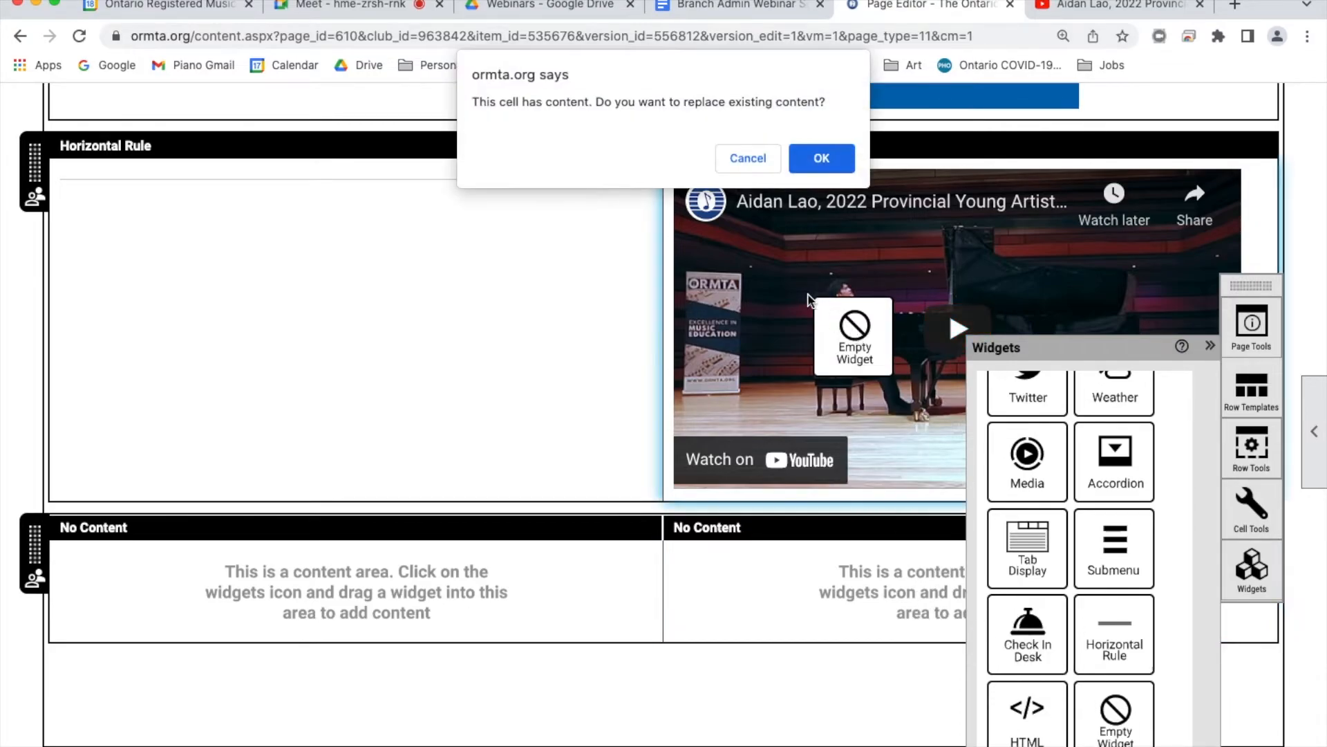
{"action": "left_click", "coordinate": [823, 158]}
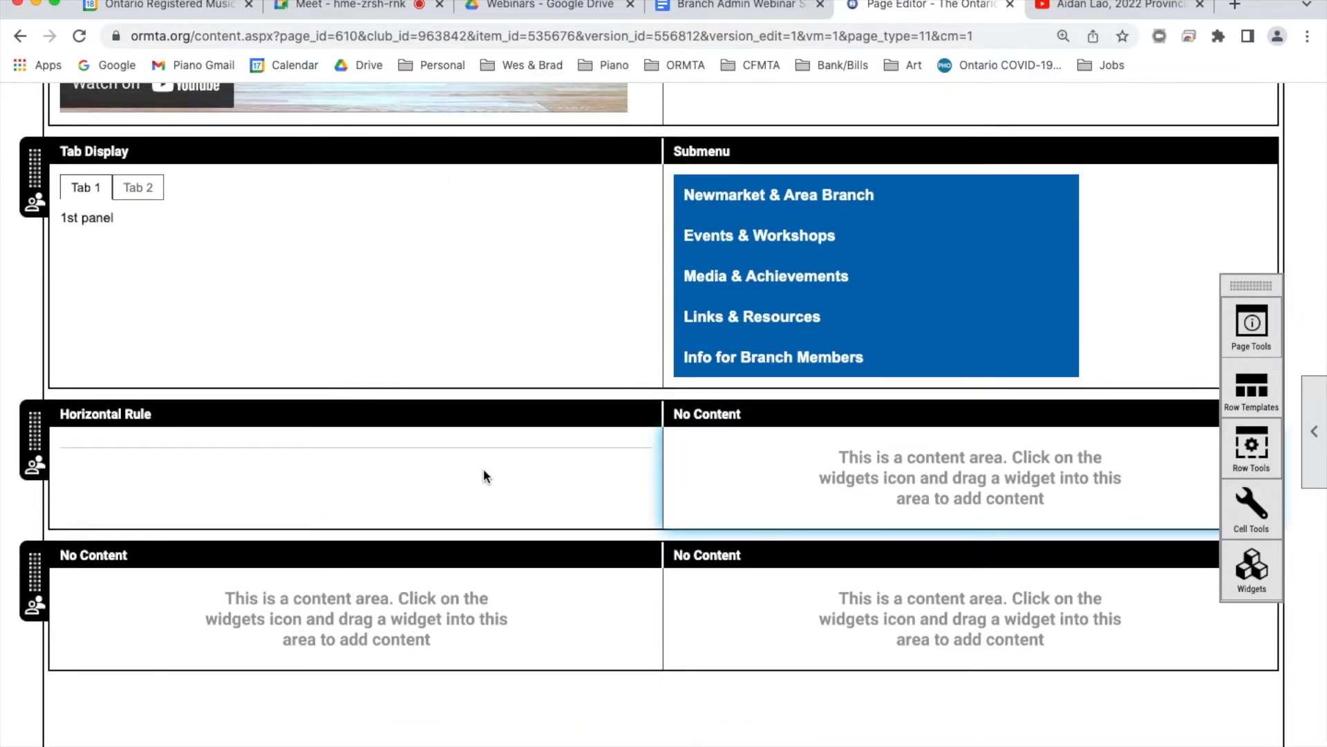
Change the Horizontal Rule cell's element type to Image and confirm the change
{"action": "left_click", "coordinate": [264, 443]}
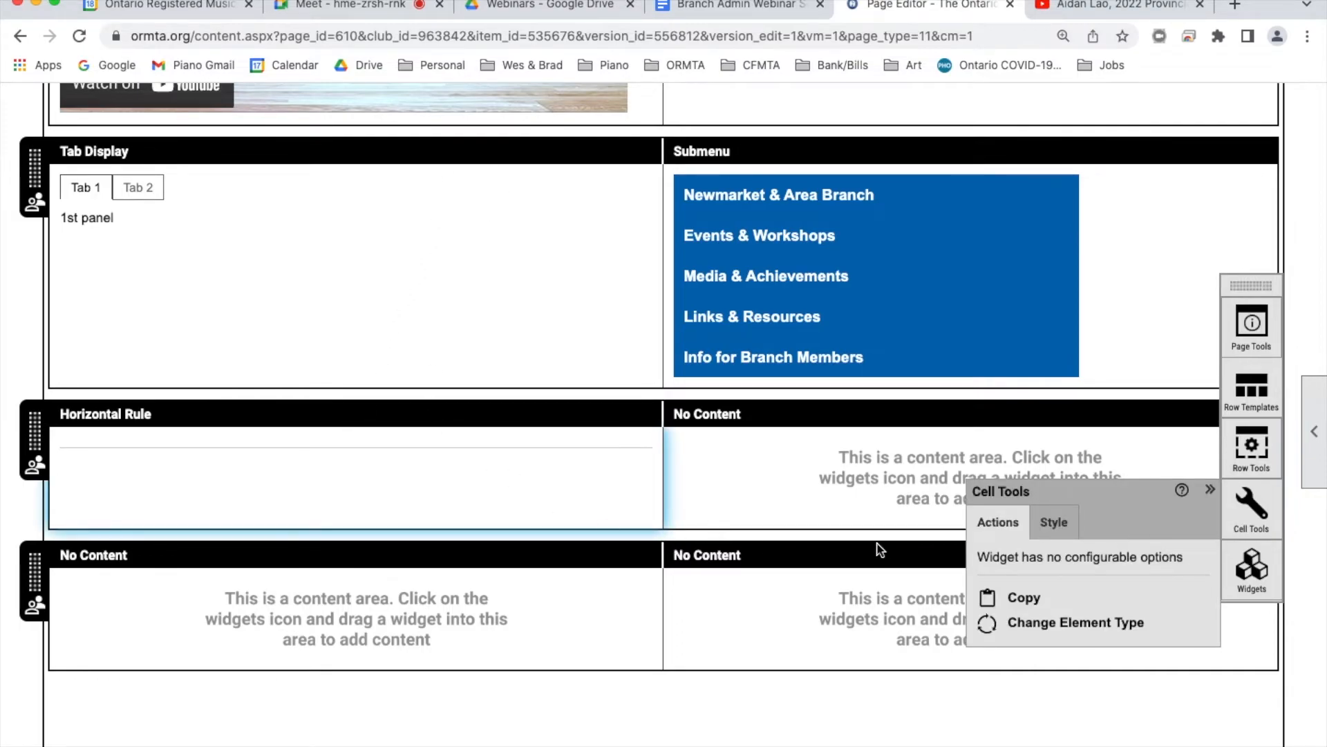
{"action": "left_click", "coordinate": [1077, 624]}
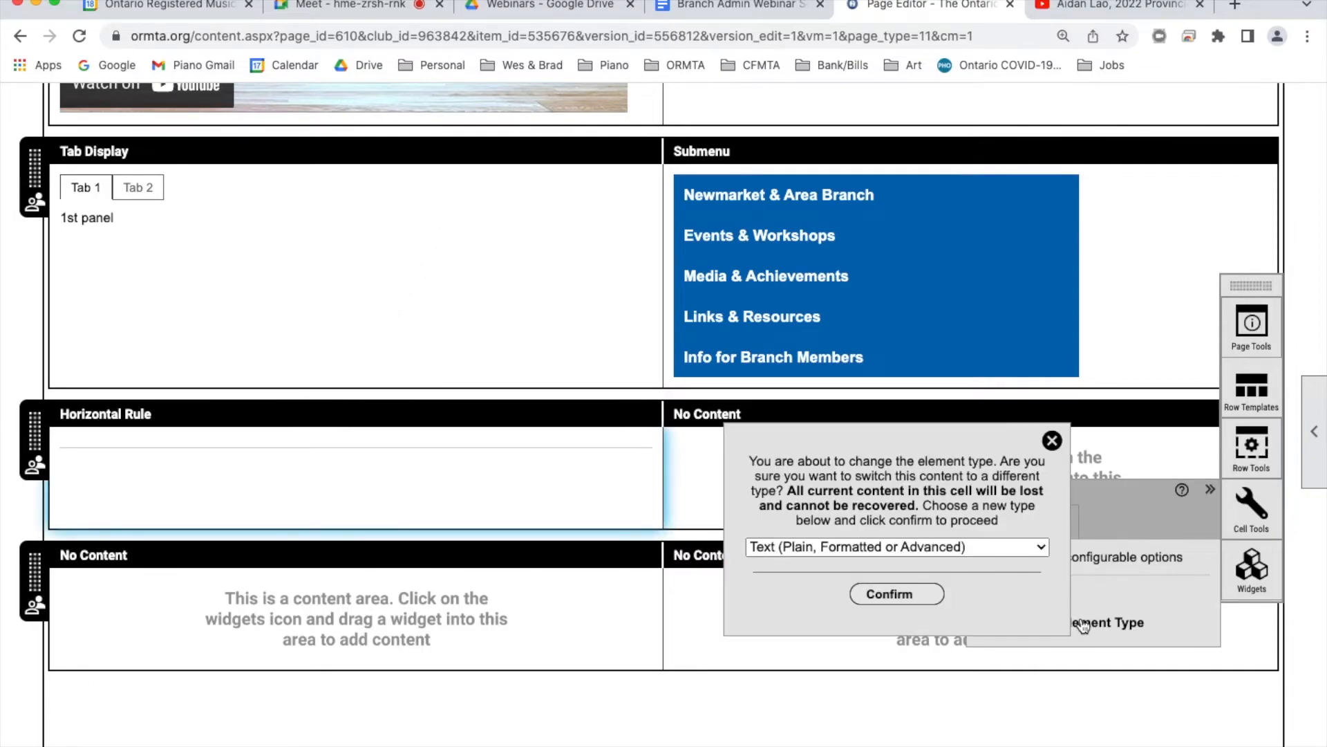
{"action": "left_click", "coordinate": [1031, 541]}
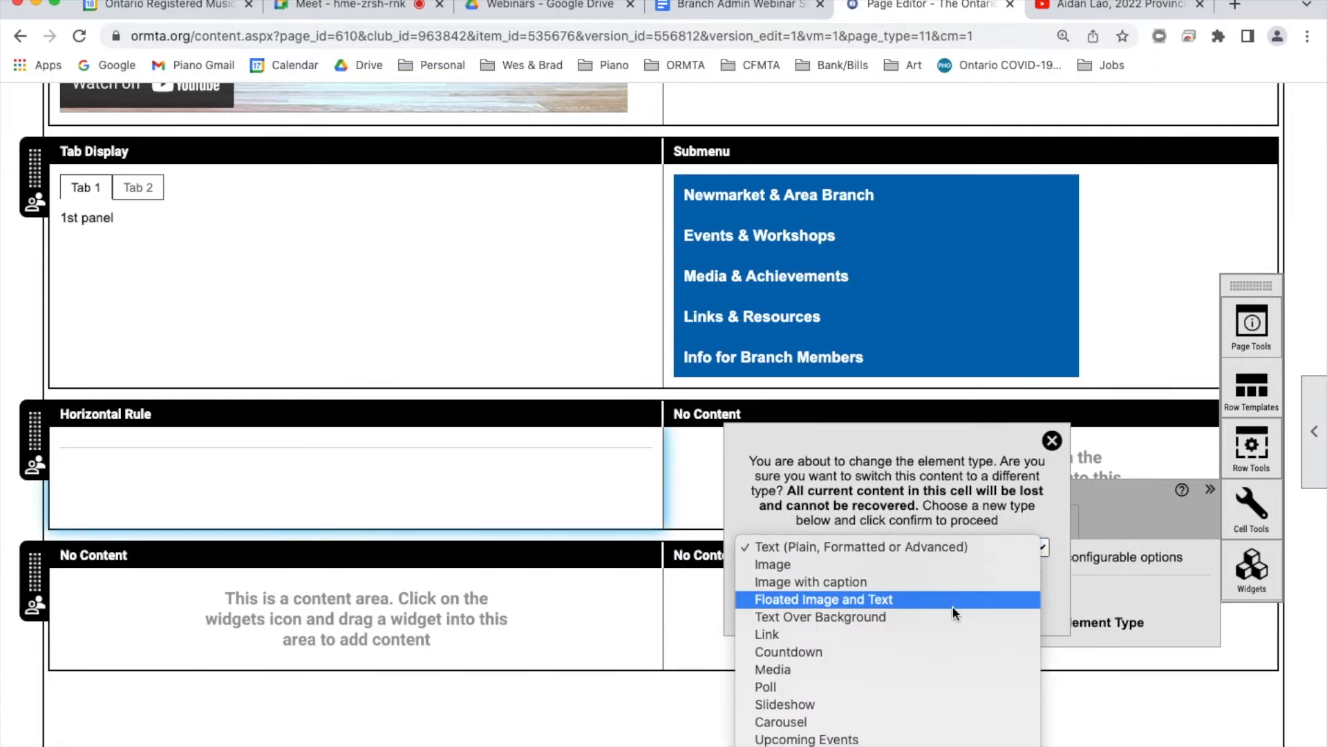
{"action": "left_click", "coordinate": [960, 566]}
{"action": "left_click", "coordinate": [911, 598]}
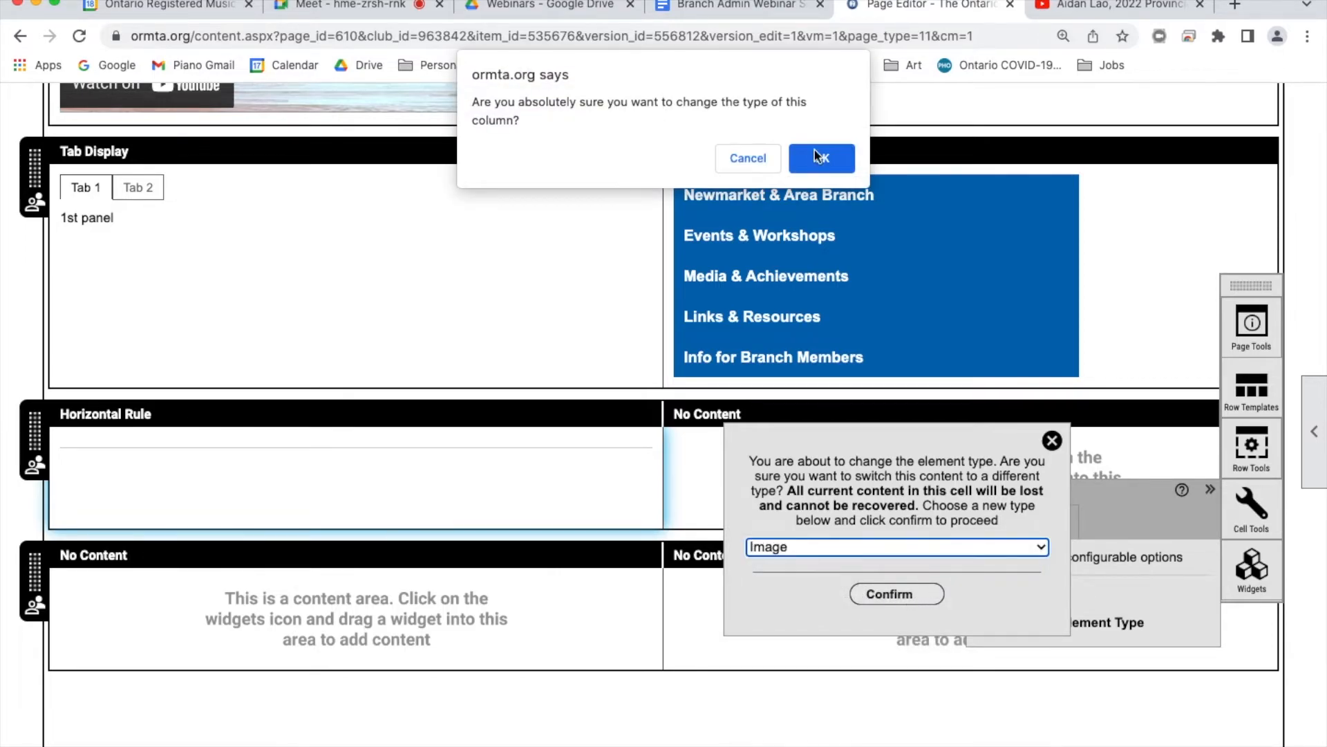
{"action": "left_click", "coordinate": [833, 157]}
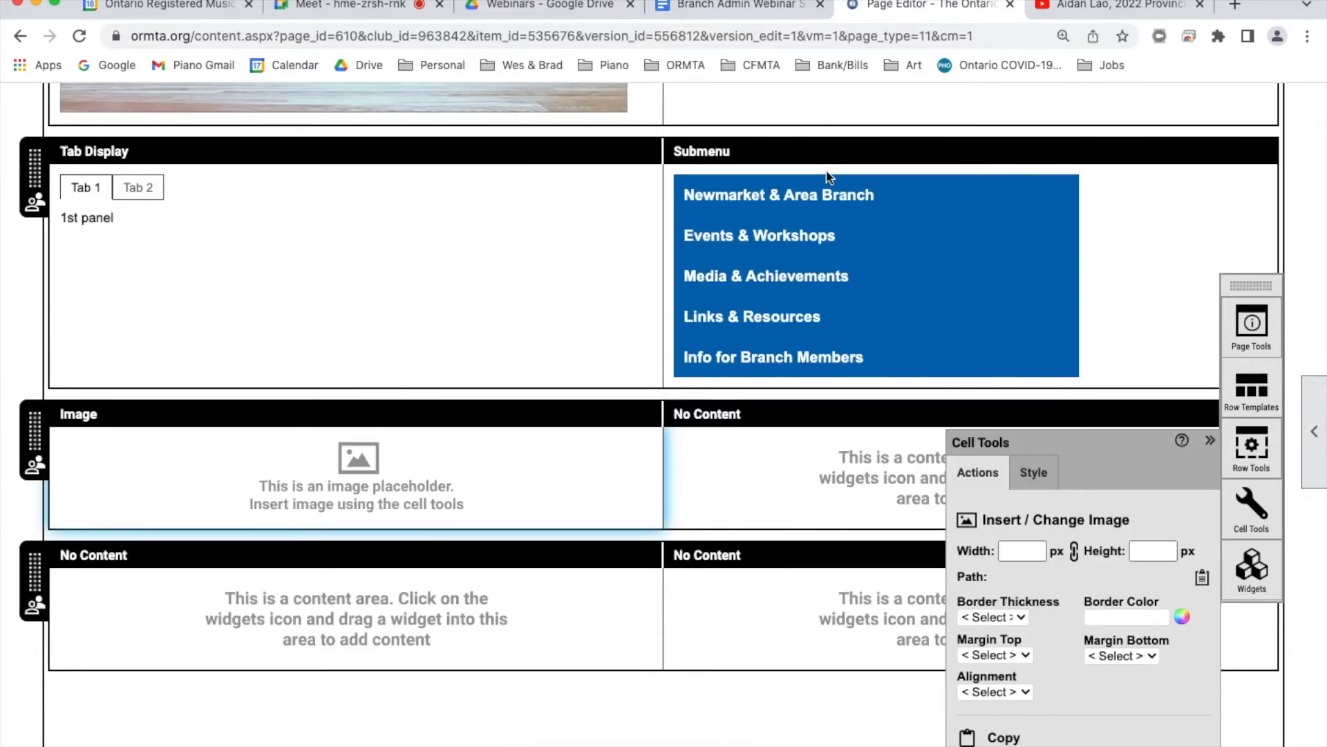
Copy the Submenu widget beside the Tab Display and paste it over the Facebook cell at the start of the page
{"action": "scroll", "coordinate": [730, 515], "scroll_direction": "up", "scroll_amount": 5}
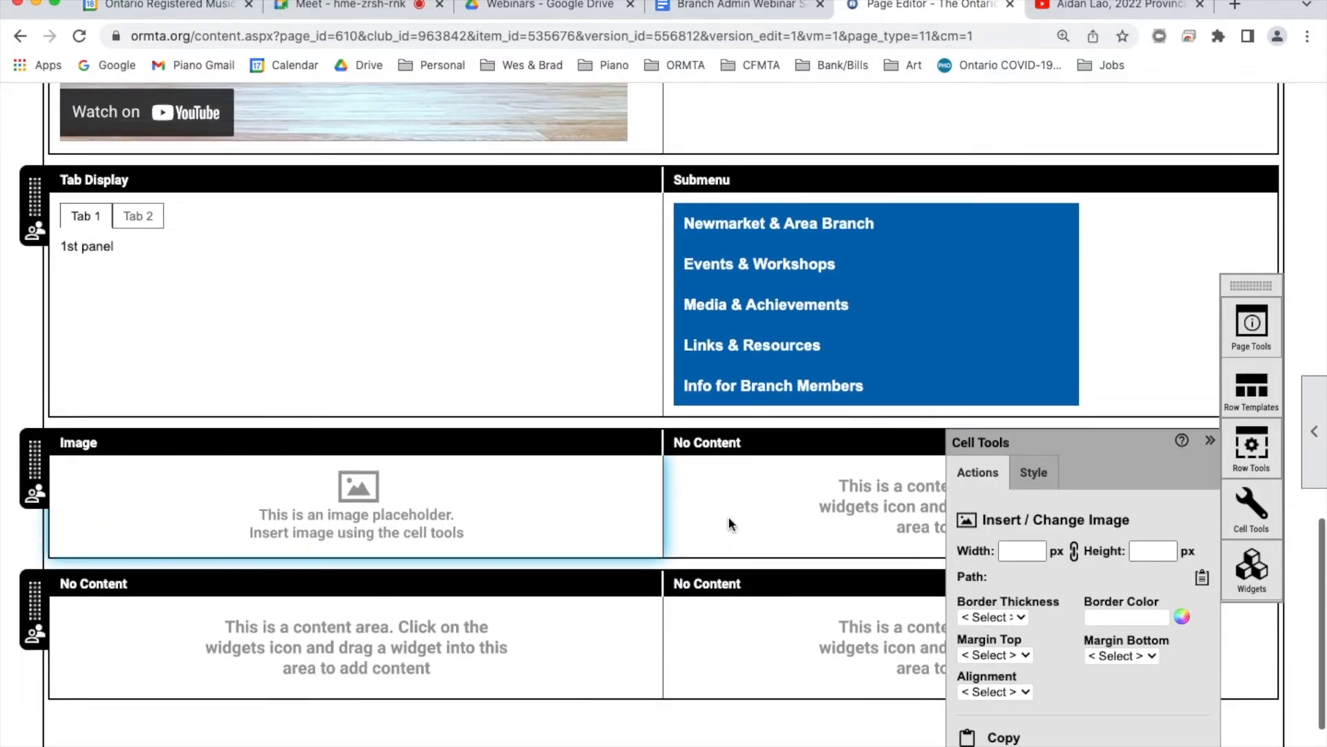
{"action": "scroll", "coordinate": [730, 526], "scroll_direction": "down", "scroll_amount": 2}
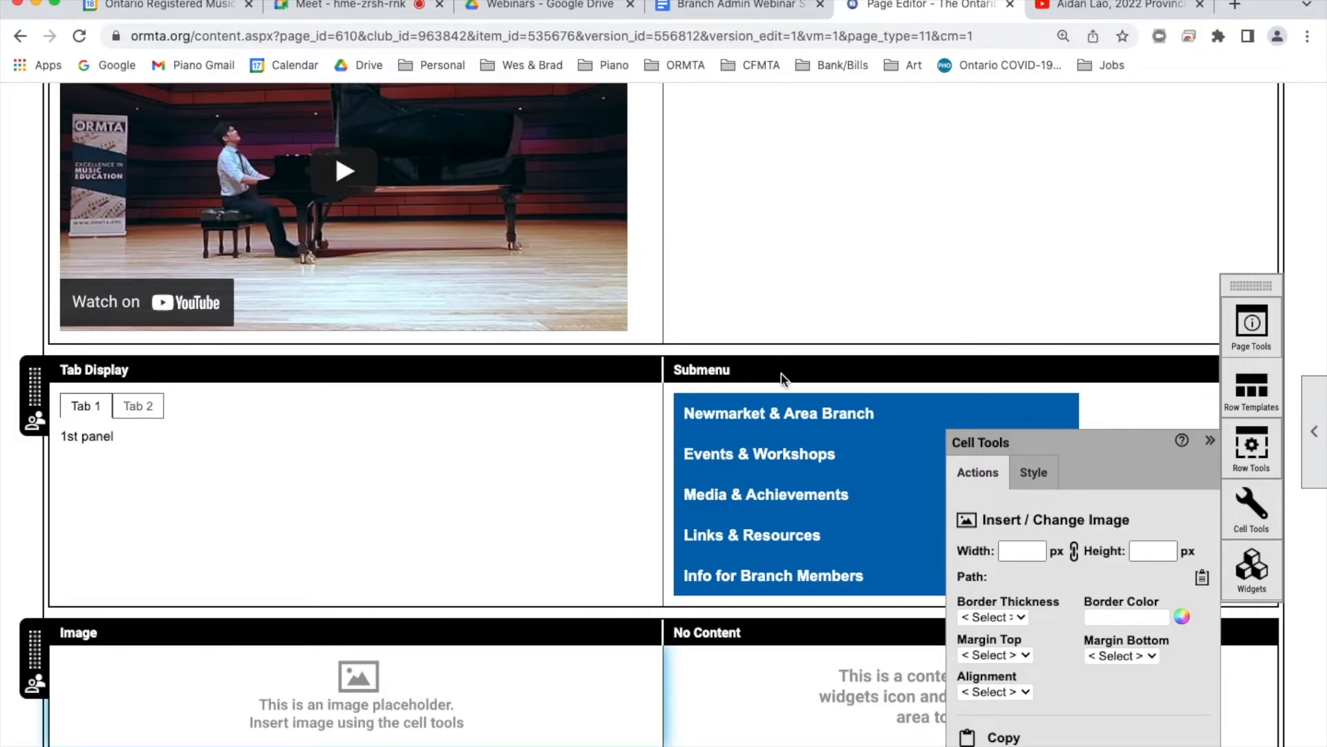
{"action": "left_click", "coordinate": [820, 370]}
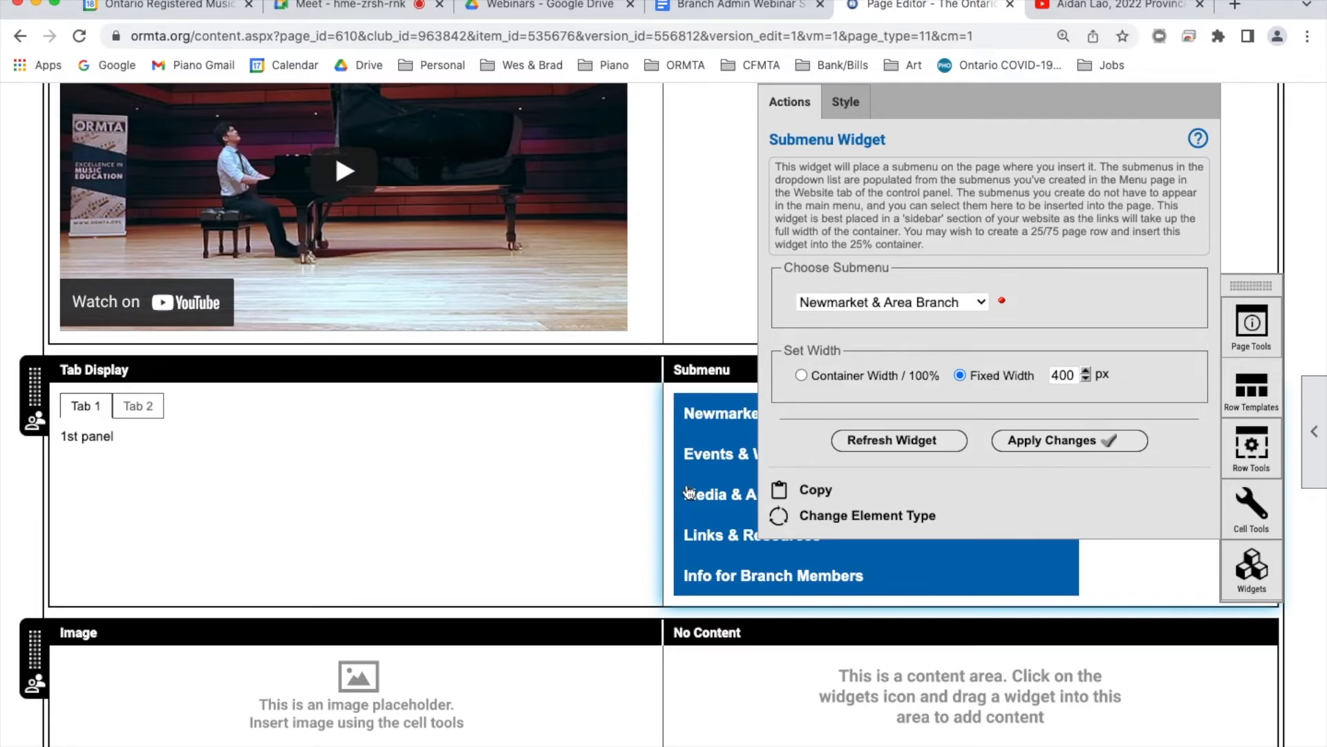
{"action": "scroll", "coordinate": [594, 484], "scroll_direction": "up", "scroll_amount": 10}
{"action": "scroll", "coordinate": [594, 492], "scroll_direction": "up", "scroll_amount": 4}
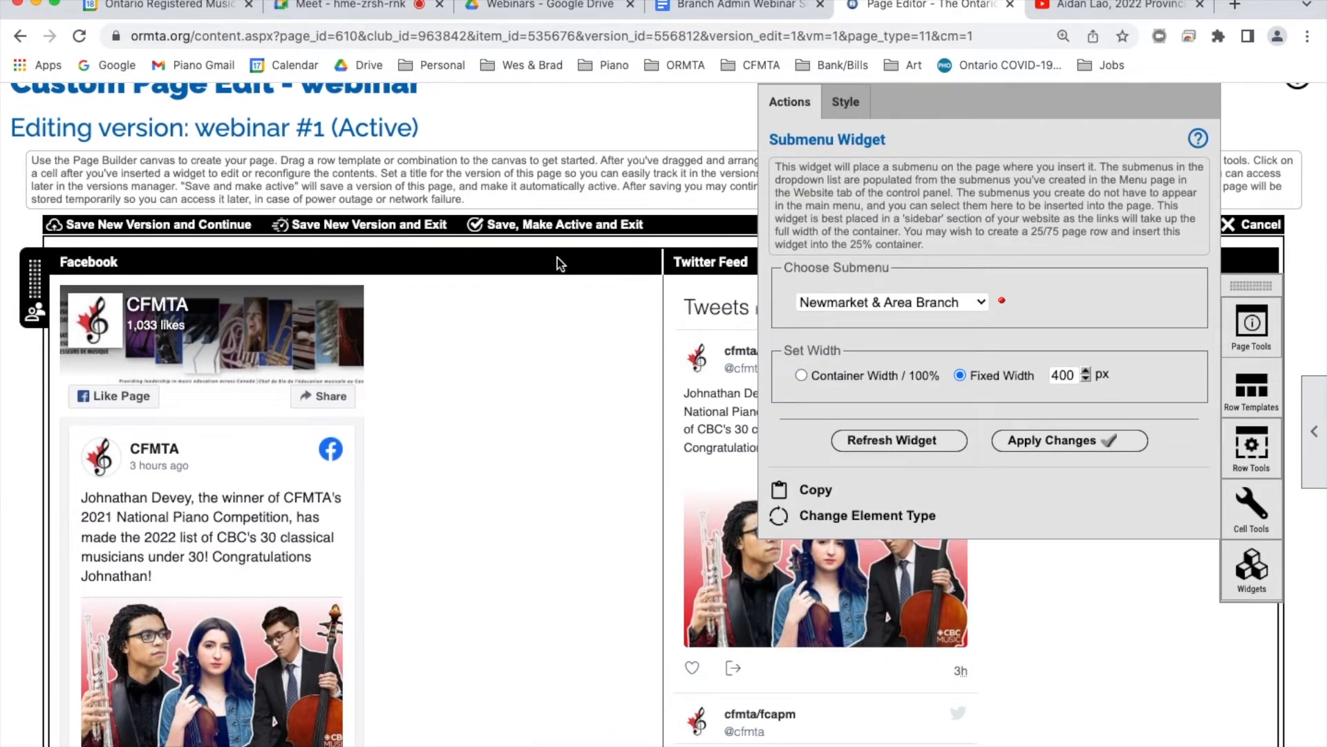
{"action": "left_click", "coordinate": [560, 263]}
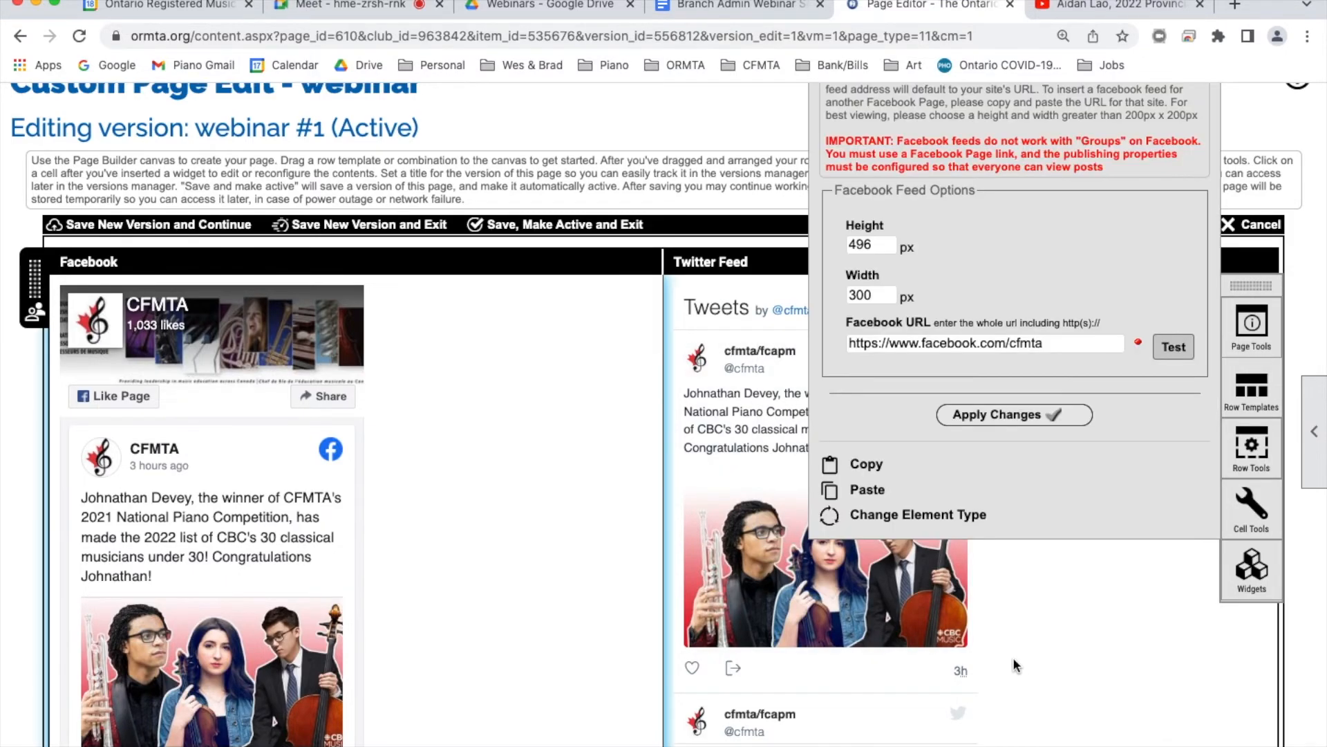
{"action": "left_click", "coordinate": [860, 489]}
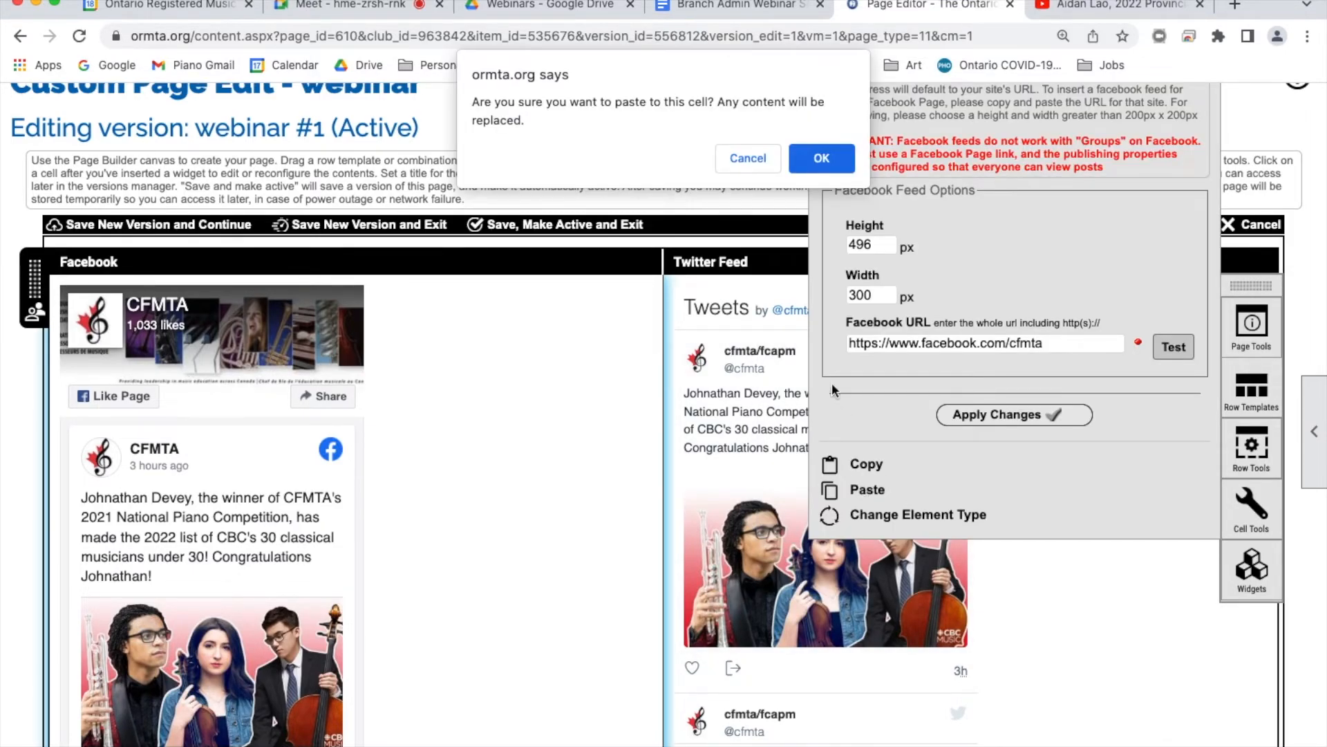
{"action": "left_click", "coordinate": [824, 158]}
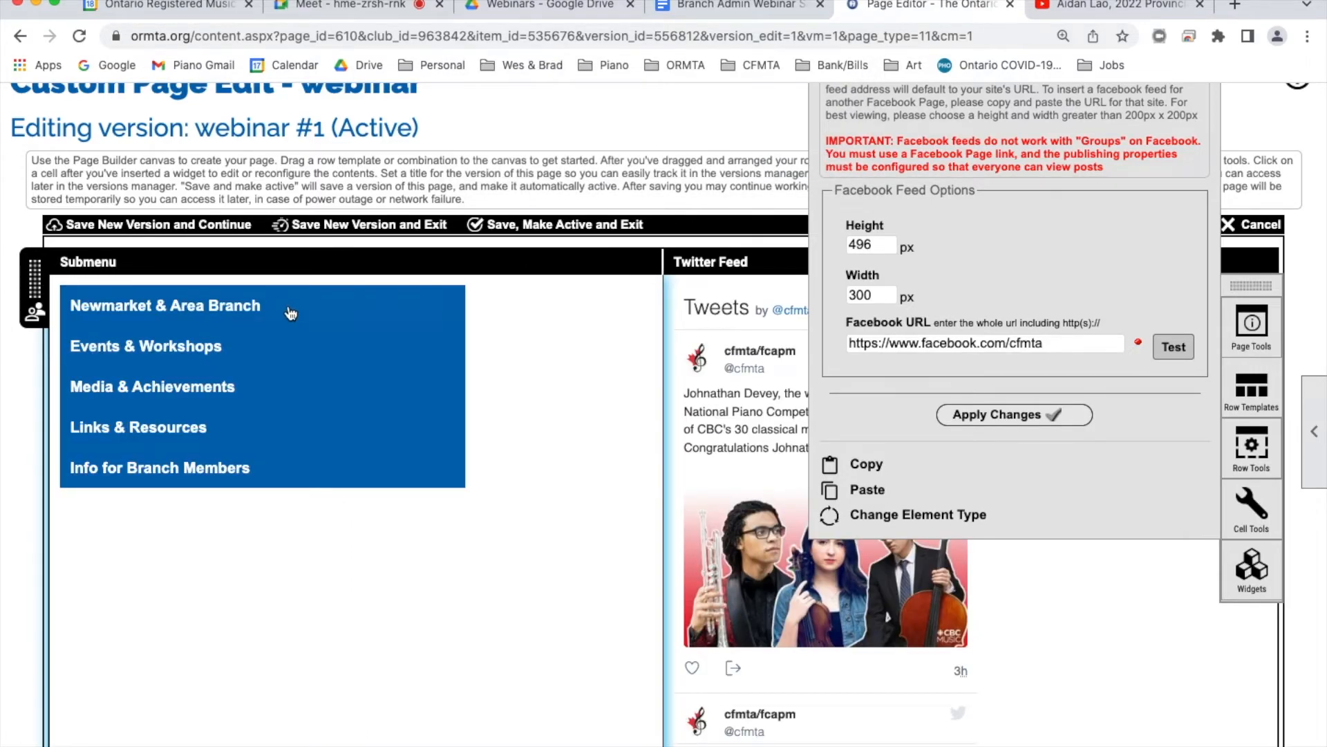
Paste the copied Submenu widget into the first cell of the empty last row
{"action": "scroll", "coordinate": [616, 461], "scroll_direction": "down", "scroll_amount": 6}
{"action": "scroll", "coordinate": [619, 464], "scroll_direction": "down", "scroll_amount": 10}
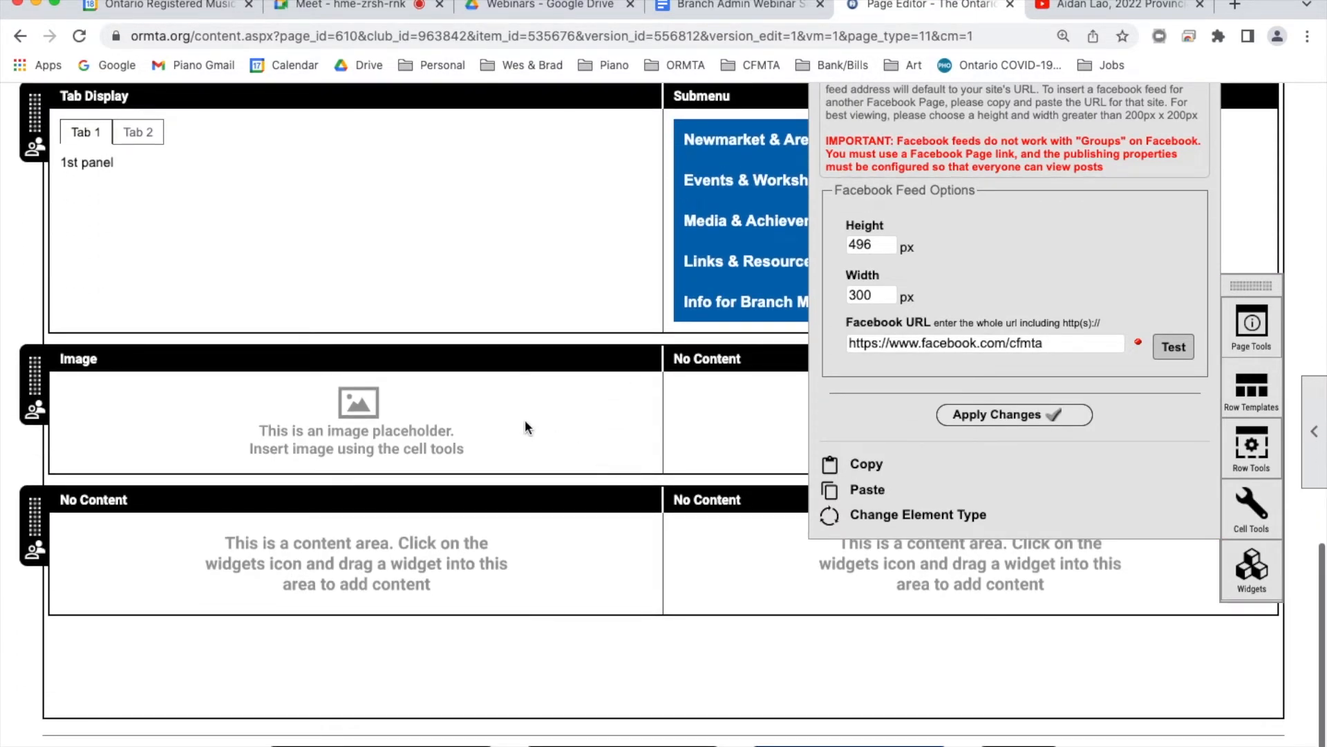
{"action": "left_click", "coordinate": [478, 562]}
{"action": "scroll", "coordinate": [1054, 574], "scroll_direction": "up", "scroll_amount": 10}
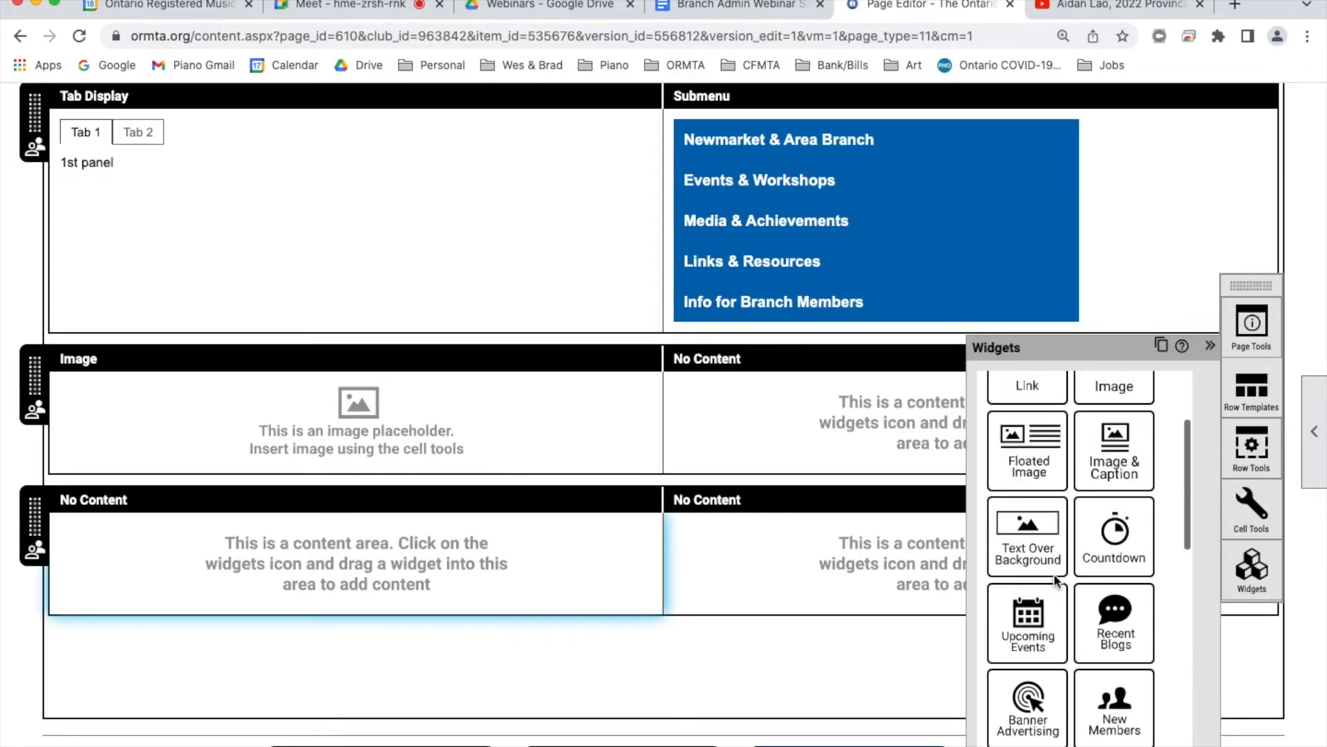
{"action": "left_click_drag", "start_coordinate": [1016, 414], "coordinate": [522, 544]}
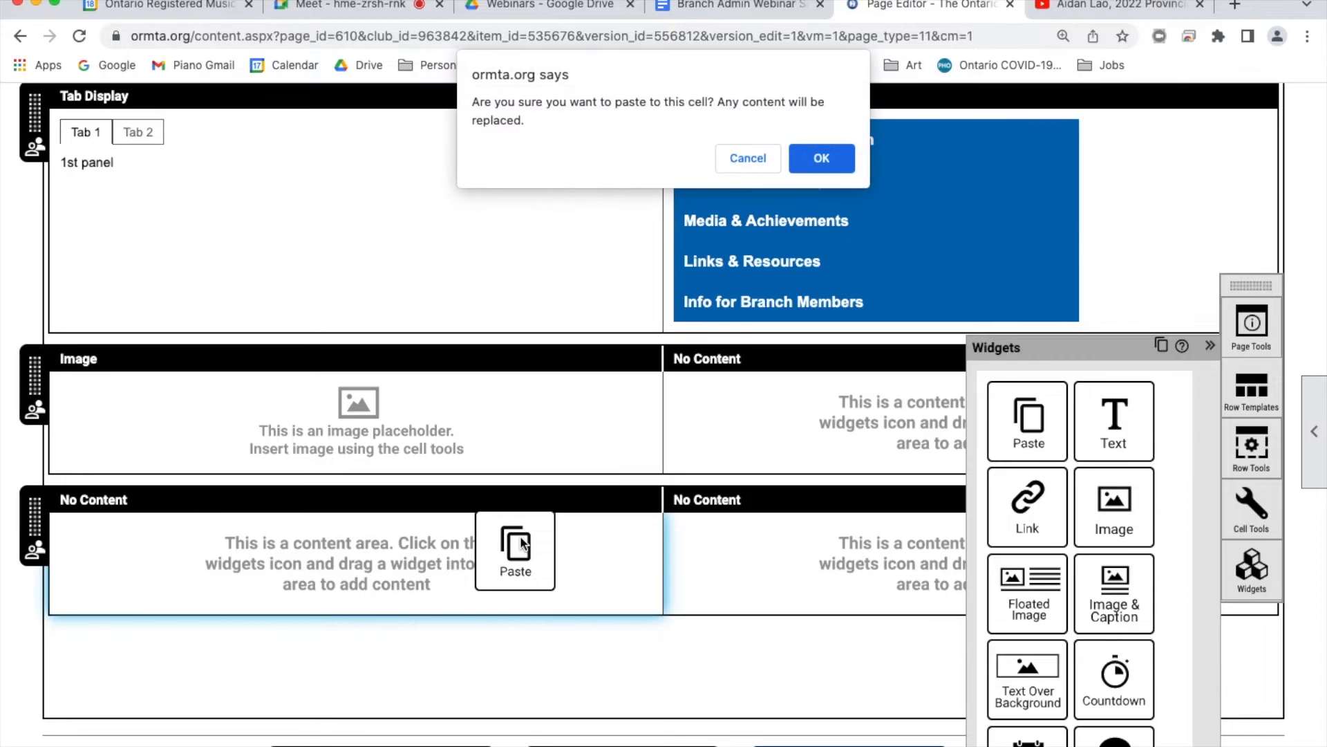
{"action": "left_click", "coordinate": [822, 158]}
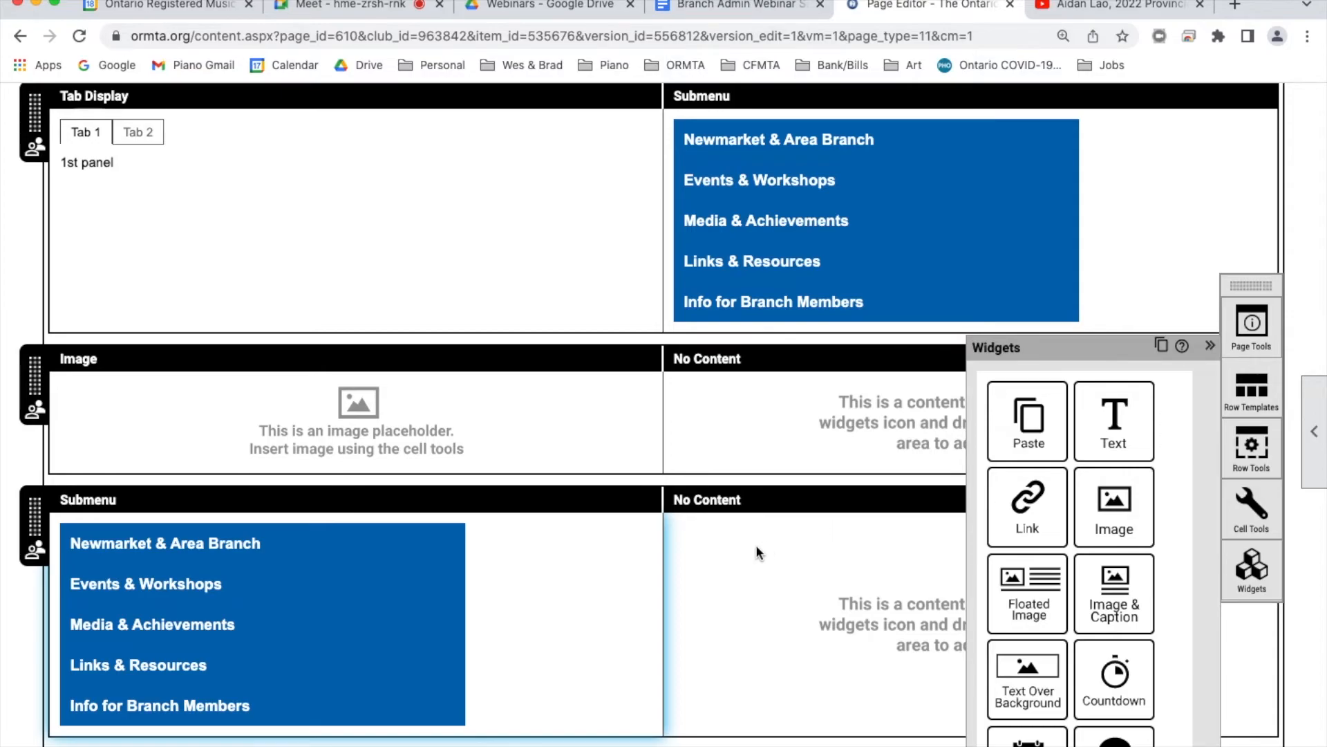
Save the webinar page as the active version, exit the editor, and display its list of versions
{"action": "scroll", "coordinate": [697, 558], "scroll_direction": "up", "scroll_amount": 5}
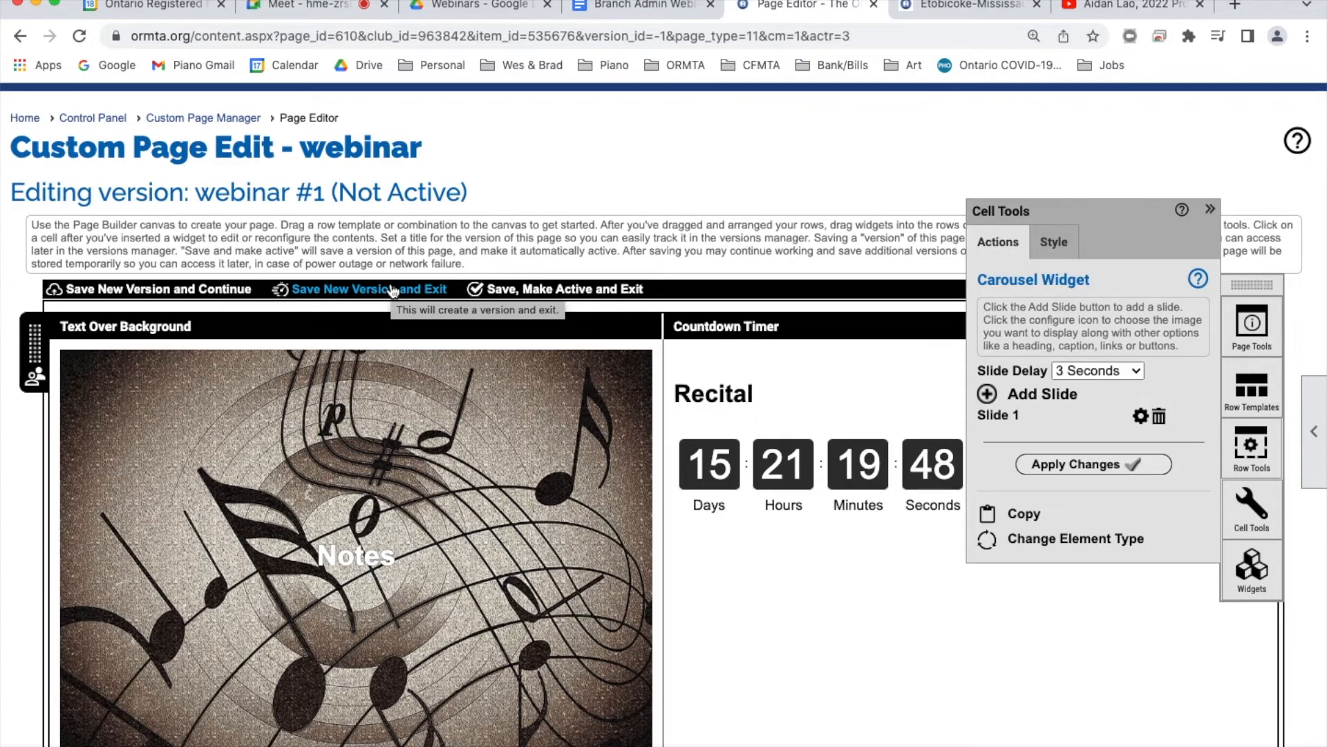
{"action": "left_click", "coordinate": [606, 294]}
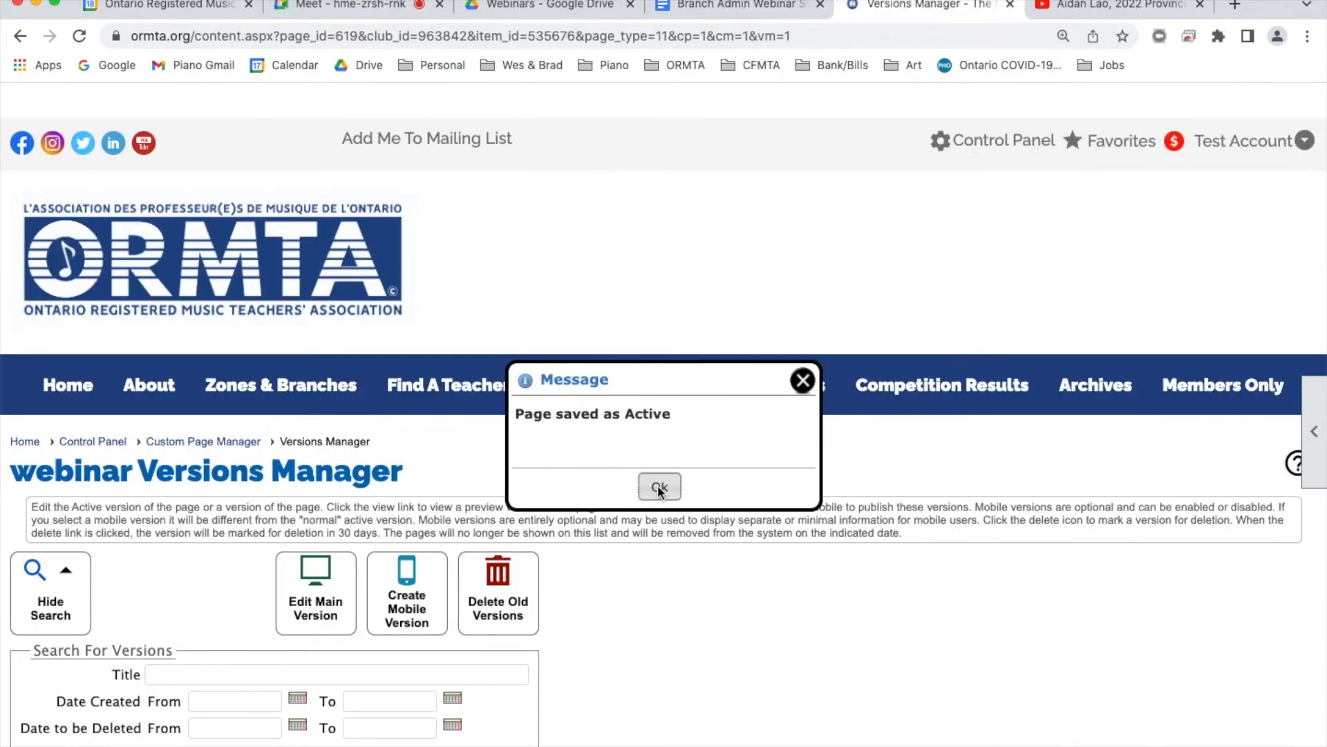
{"action": "left_click", "coordinate": [658, 487]}
{"action": "scroll", "coordinate": [614, 563], "scroll_direction": "down", "scroll_amount": 4}
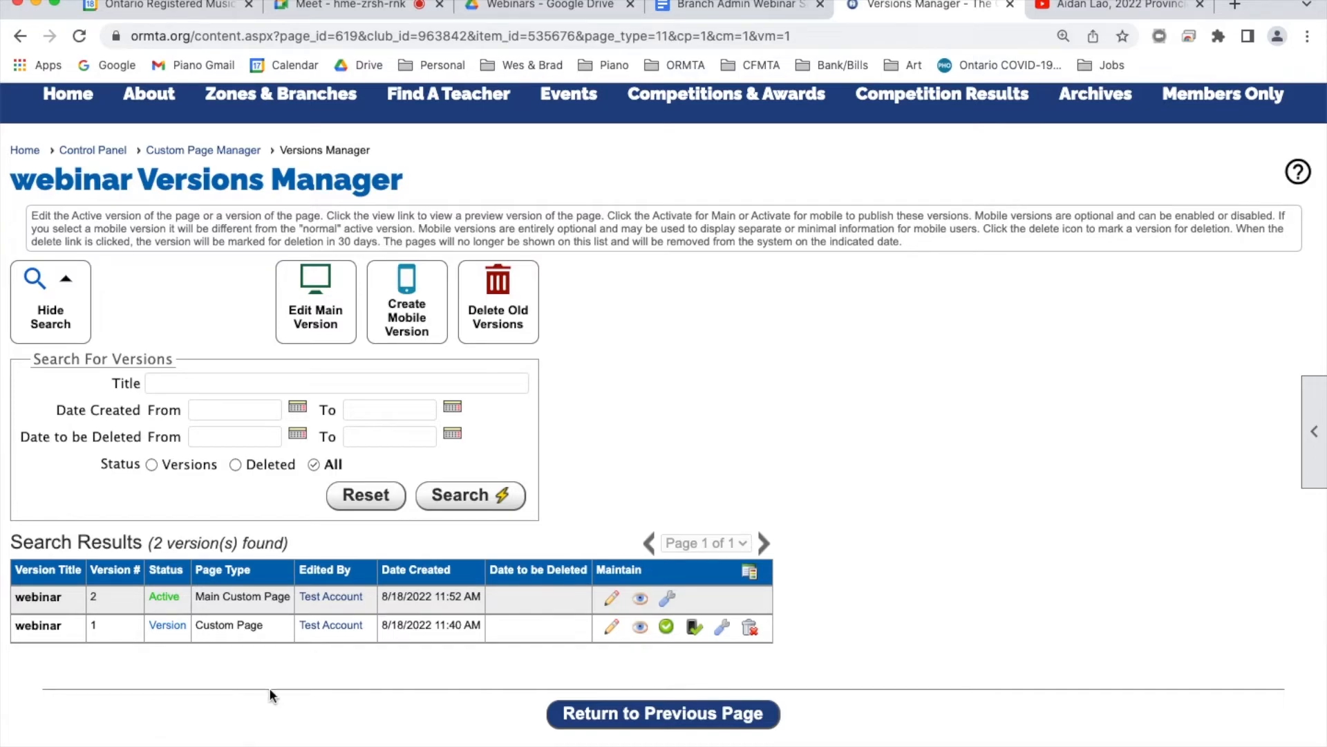
Flag version 1 of the webinar page for deletion and acknowledge the message
{"action": "left_click", "coordinate": [750, 633]}
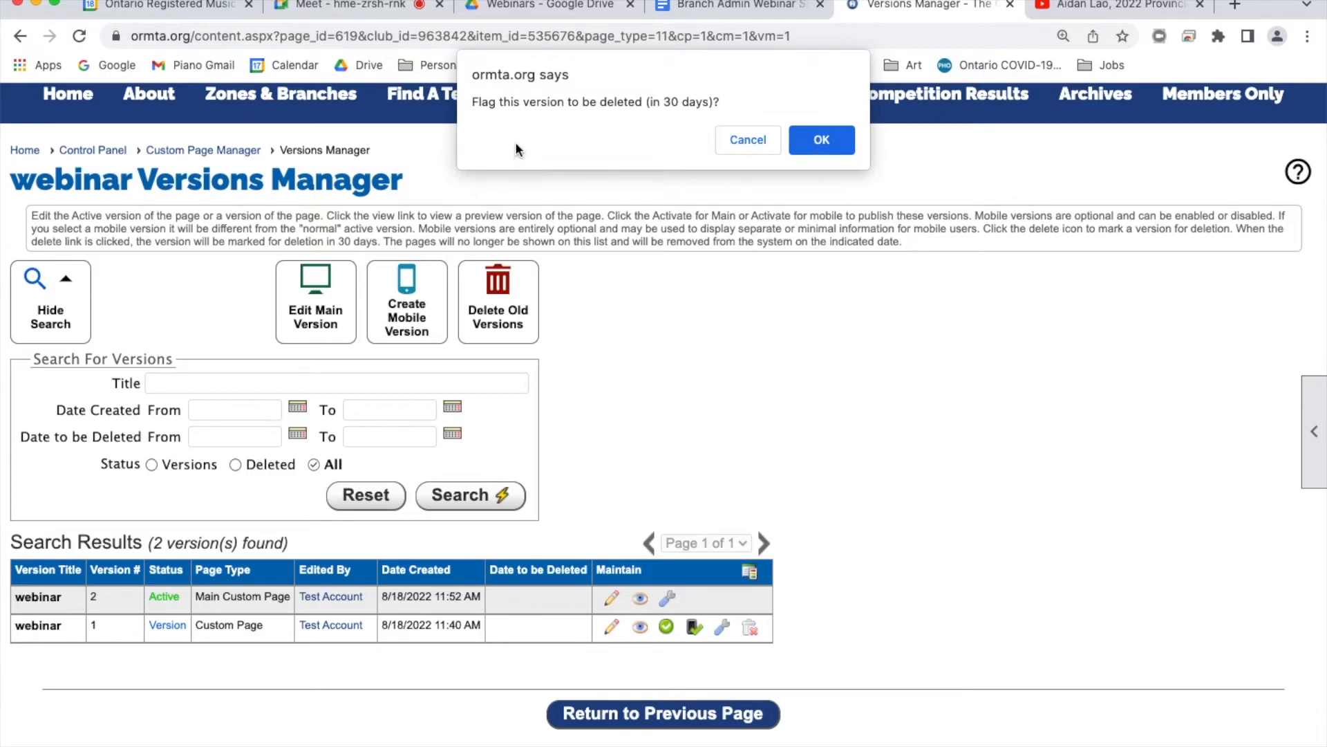
{"action": "left_click", "coordinate": [812, 144]}
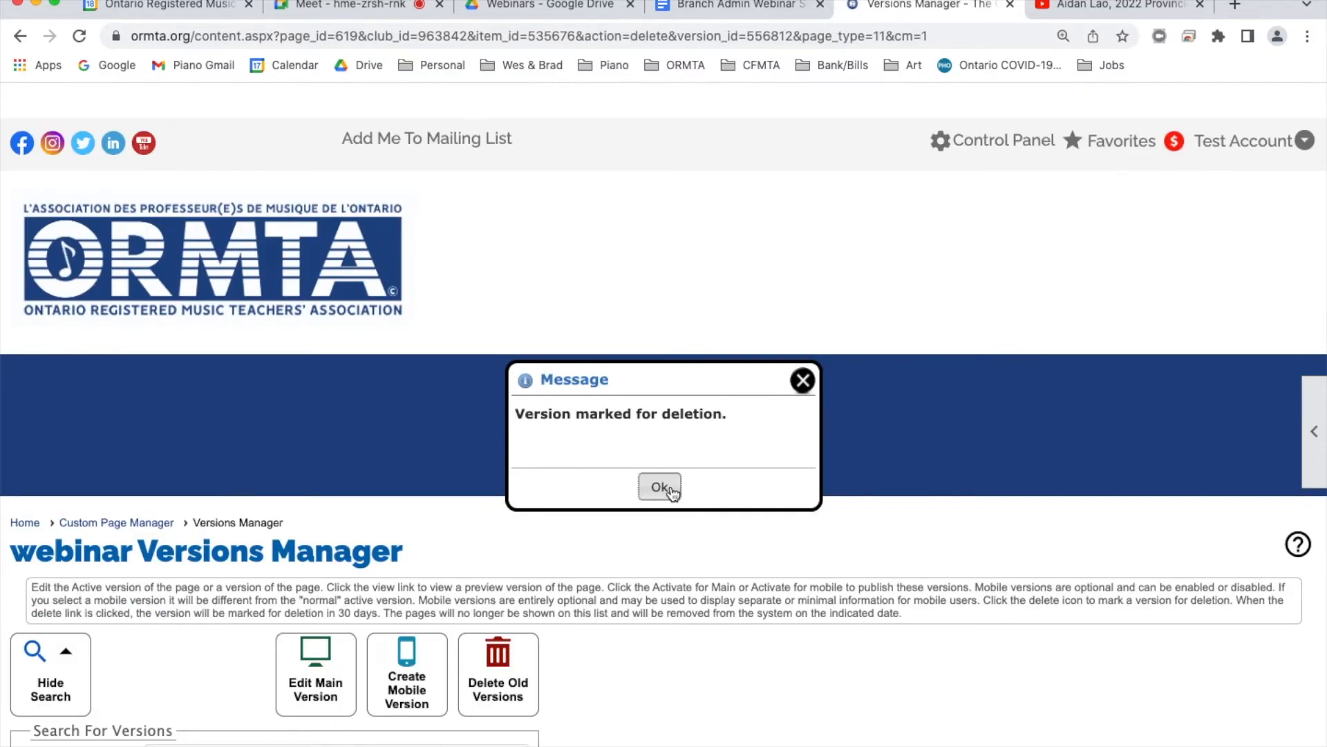
{"action": "left_click", "coordinate": [660, 488]}
{"action": "scroll", "coordinate": [671, 533], "scroll_direction": "down", "scroll_amount": 5}
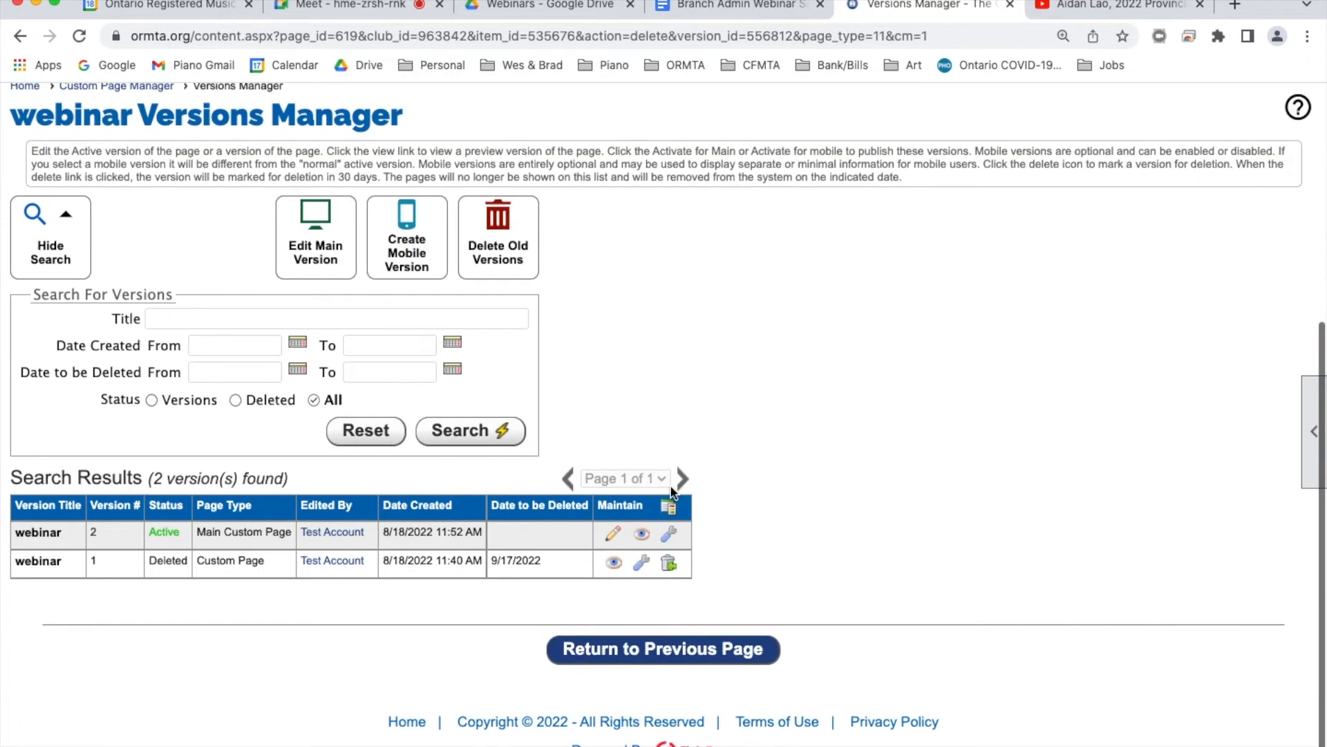
Undelete version 1 of the webinar page and return to the versions list
{"action": "left_click", "coordinate": [670, 564]}
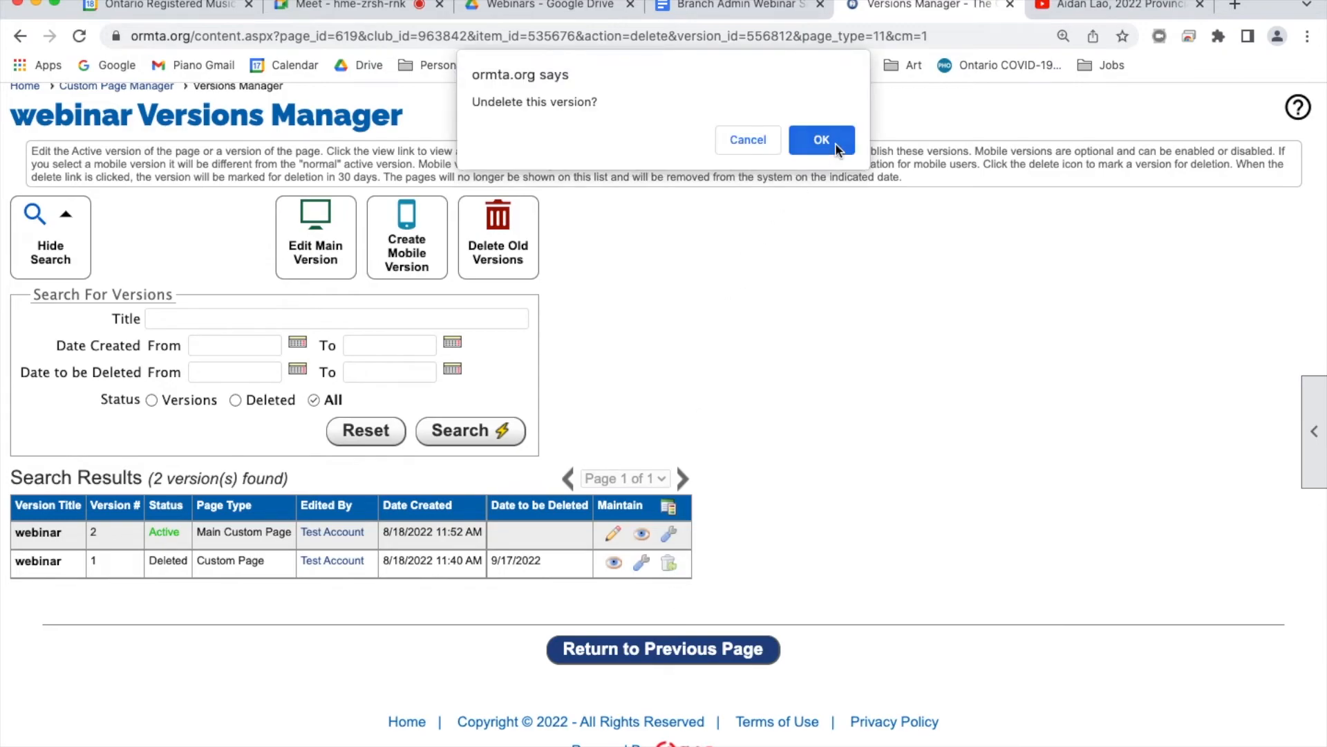
{"action": "left_click", "coordinate": [821, 133]}
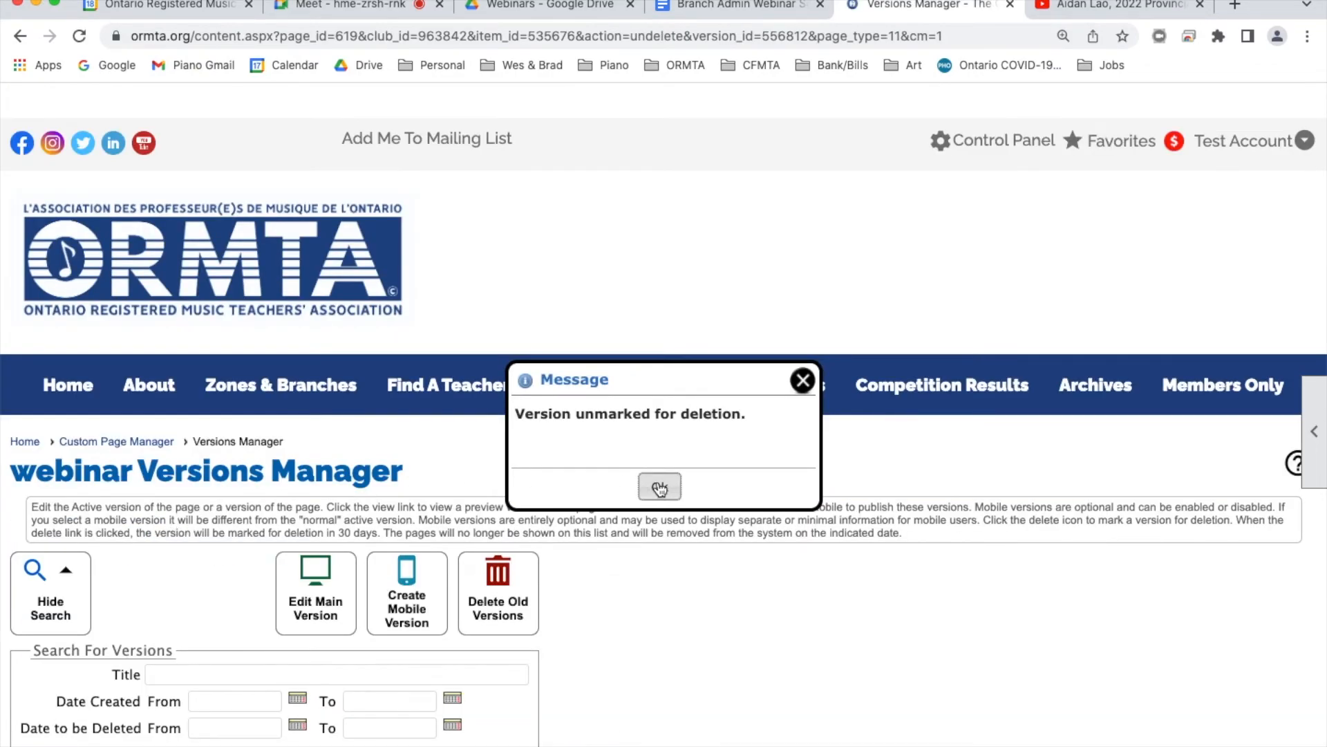
{"action": "left_click", "coordinate": [660, 487]}
{"action": "scroll", "coordinate": [658, 477], "scroll_direction": "down", "scroll_amount": 2}
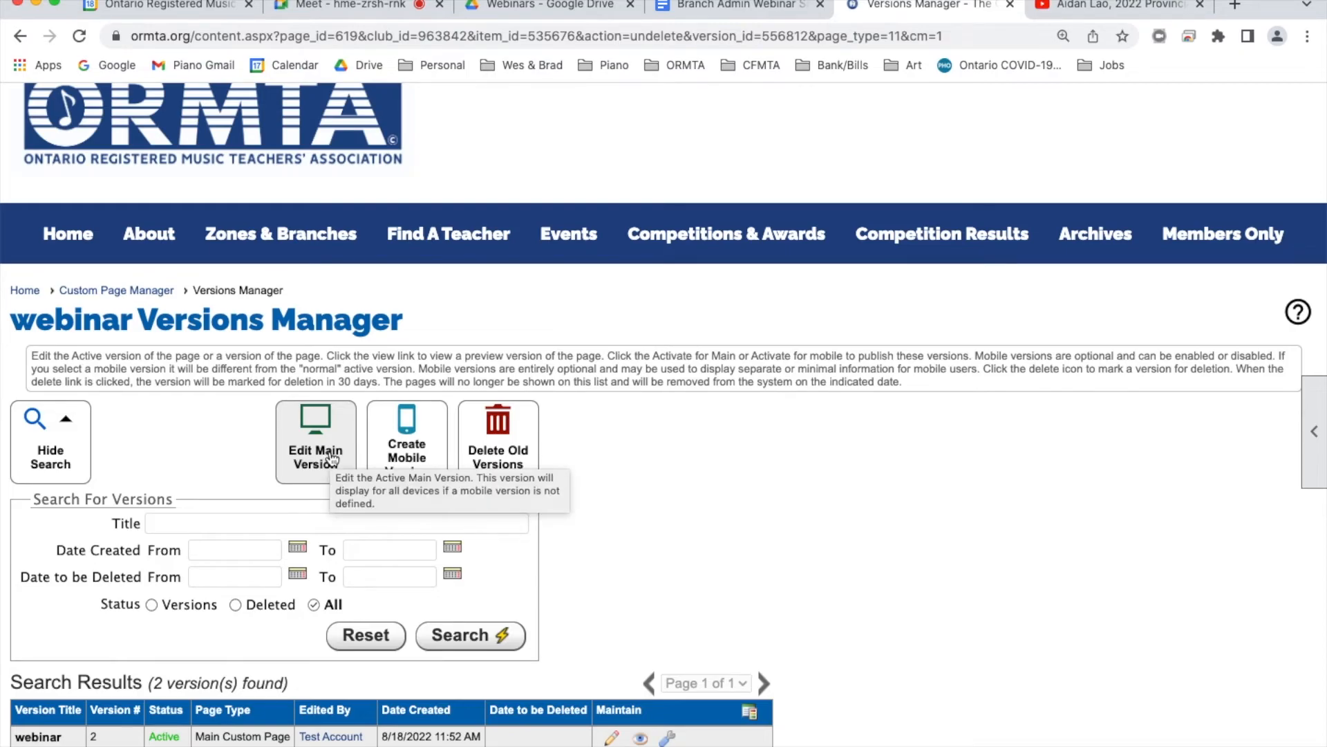
{"action": "scroll", "coordinate": [325, 463], "scroll_direction": "down", "scroll_amount": 2}
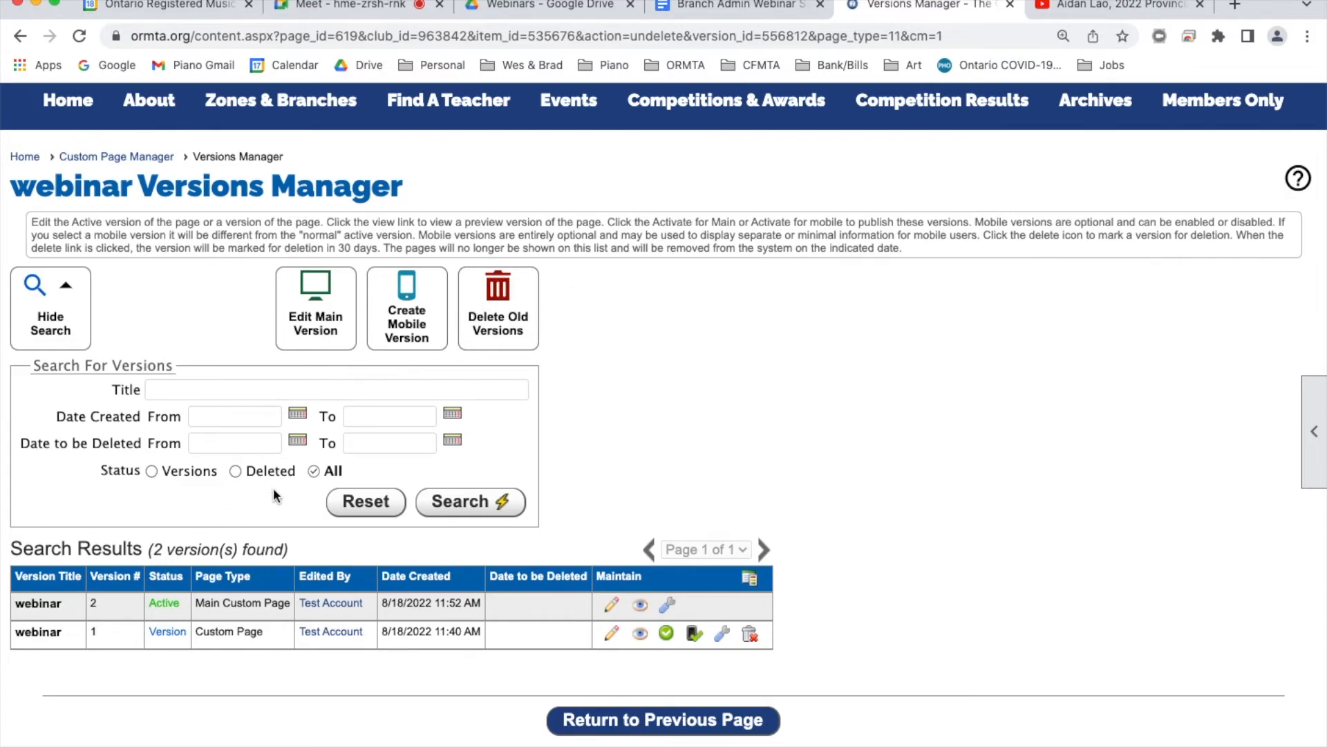
Create a mobile version of the webinar page and place a single-cell row on its empty canvas
{"action": "left_click", "coordinate": [415, 312]}
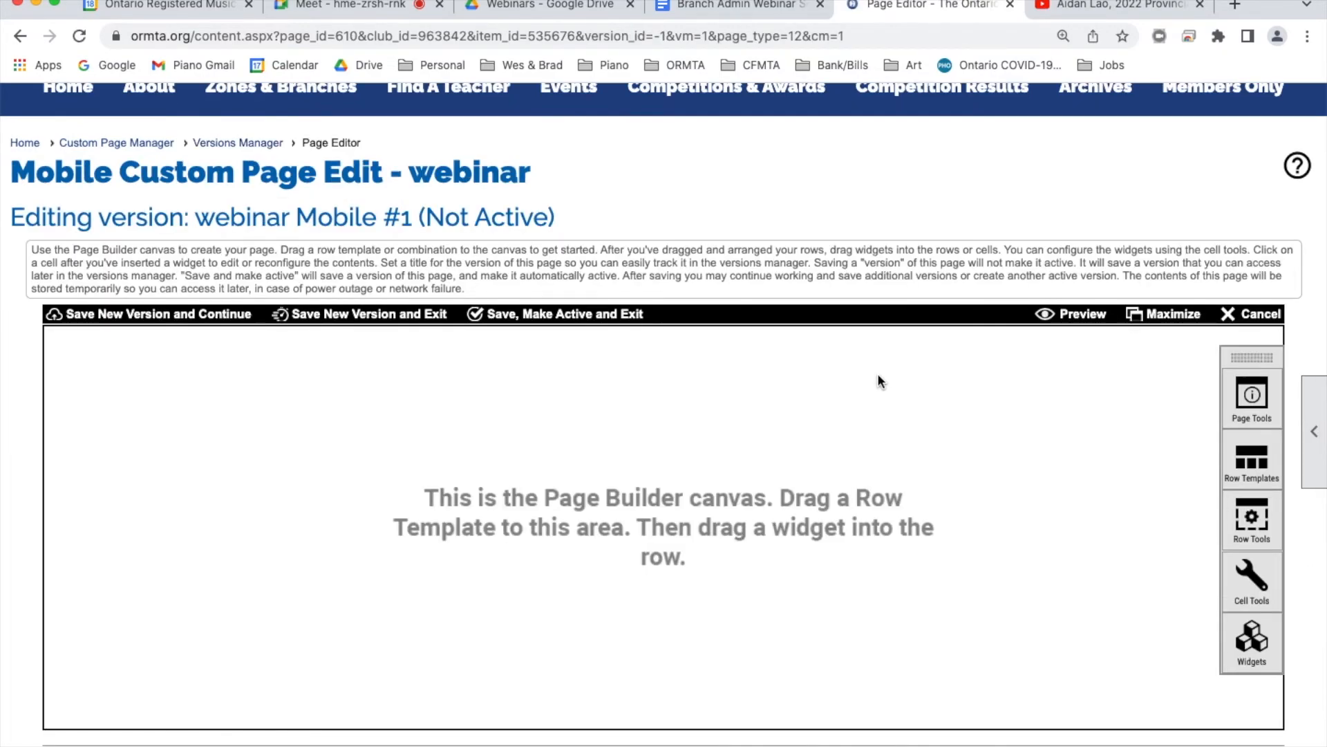
{"action": "left_click", "coordinate": [1254, 456]}
{"action": "left_click_drag", "start_coordinate": [1028, 418], "coordinate": [423, 462]}
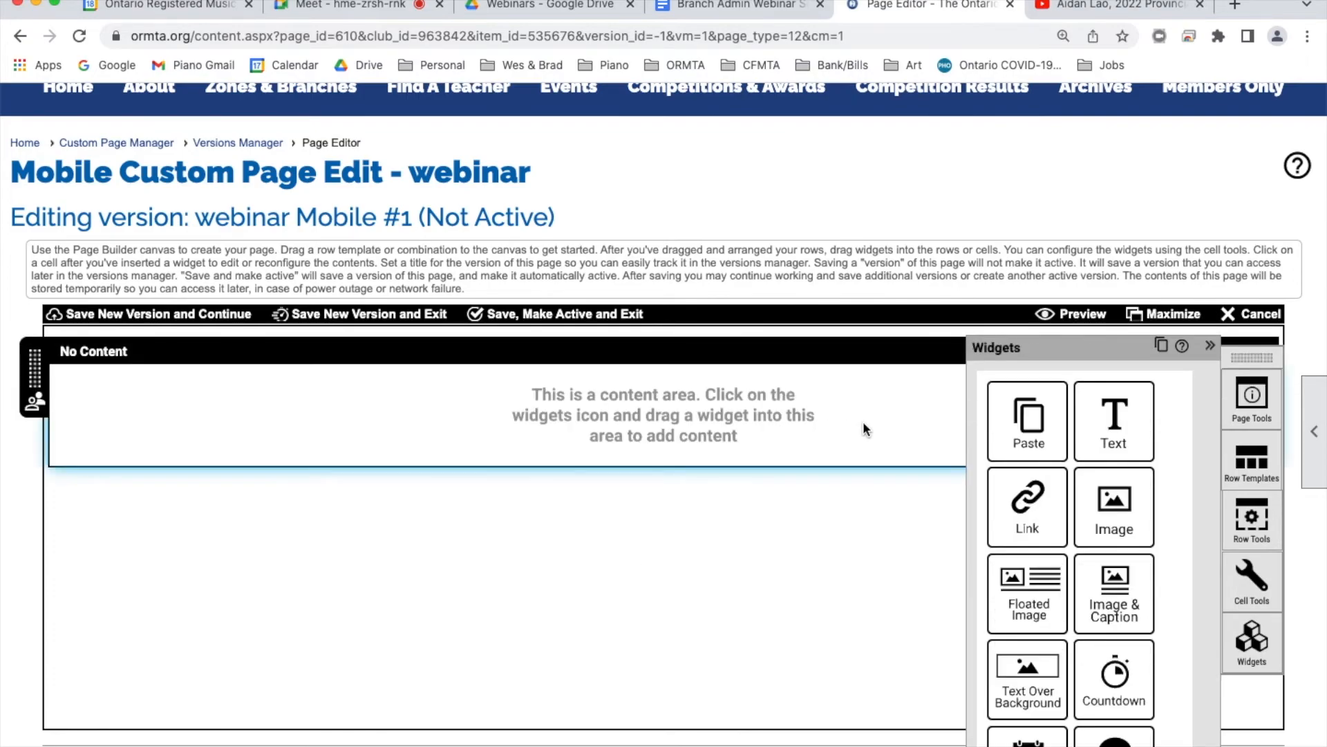
Add a Text widget to the mobile page's empty row and fill it with the centred formatted text "Text here"
{"action": "left_click_drag", "start_coordinate": [1030, 420], "coordinate": [769, 427]}
{"action": "left_click", "coordinate": [1031, 638]}
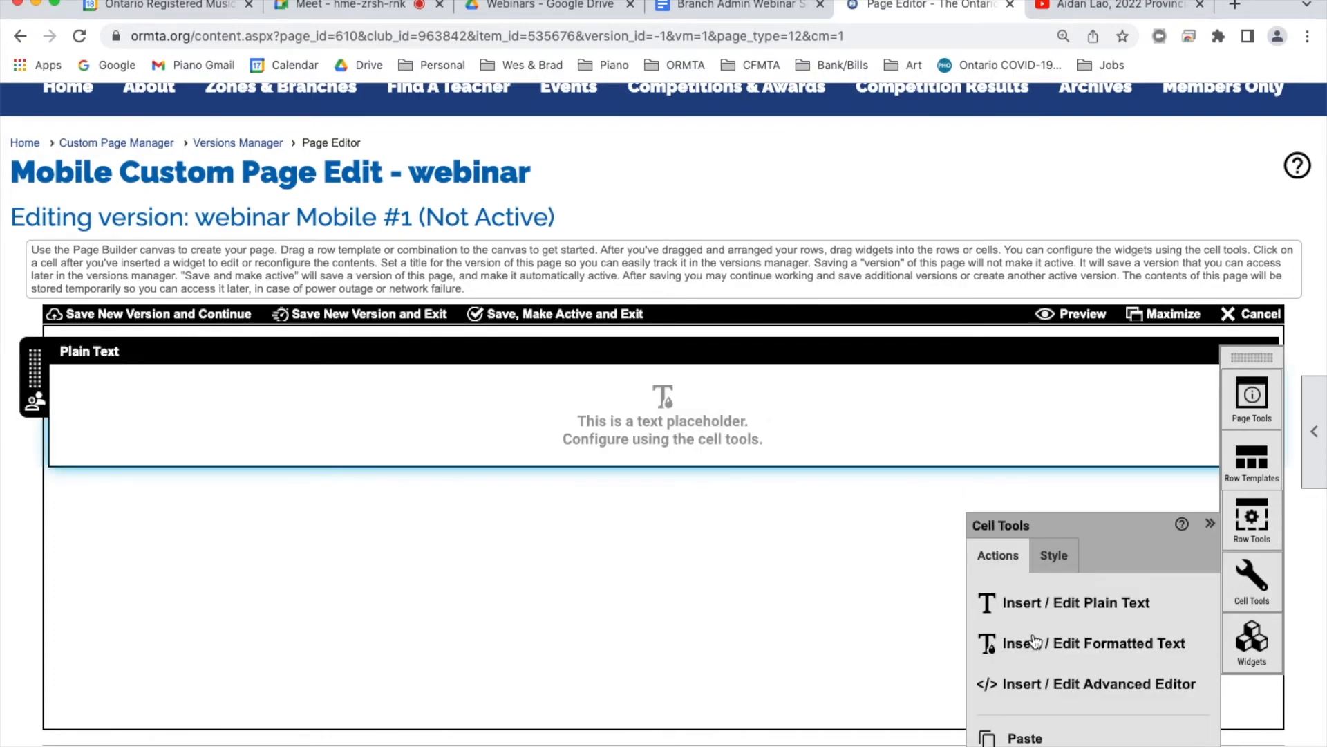
{"action": "type", "text": "Text here"}
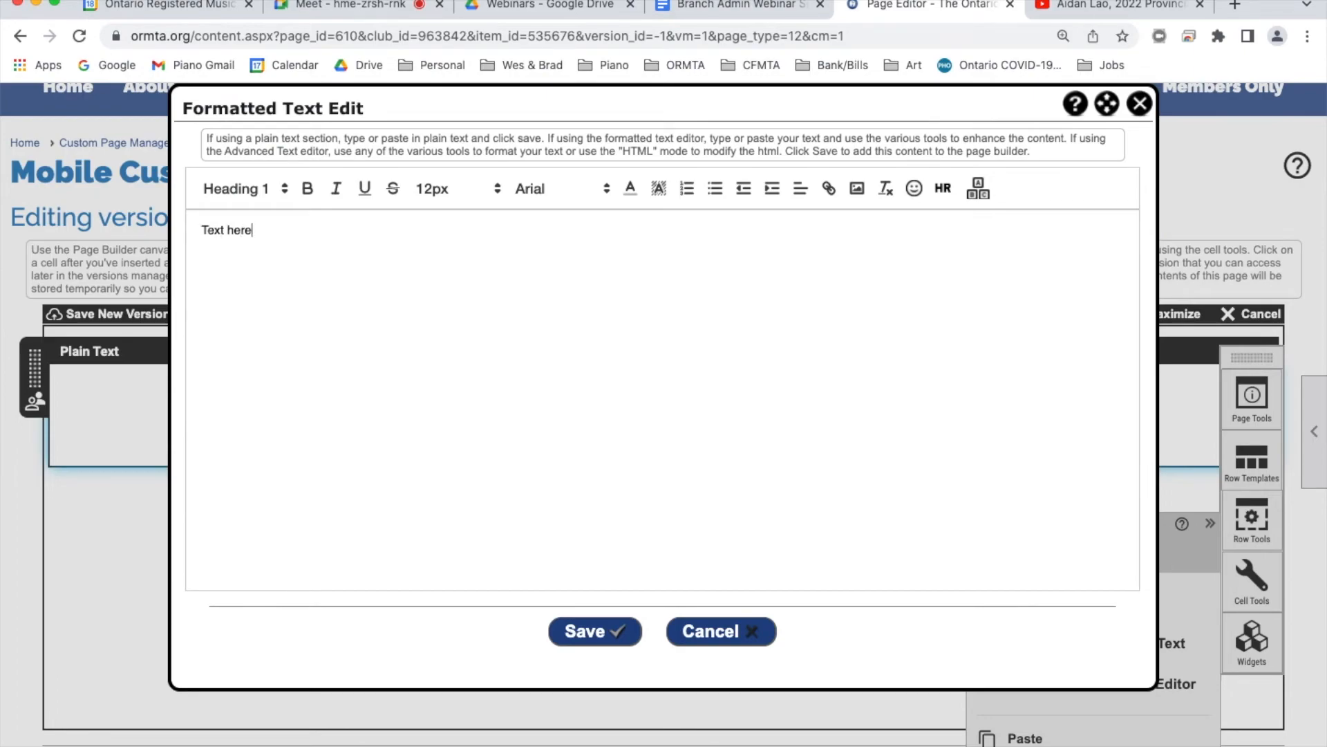
{"action": "key", "text": "ctrl+a"}
{"action": "left_click", "coordinate": [799, 189]}
{"action": "left_click", "coordinate": [799, 240]}
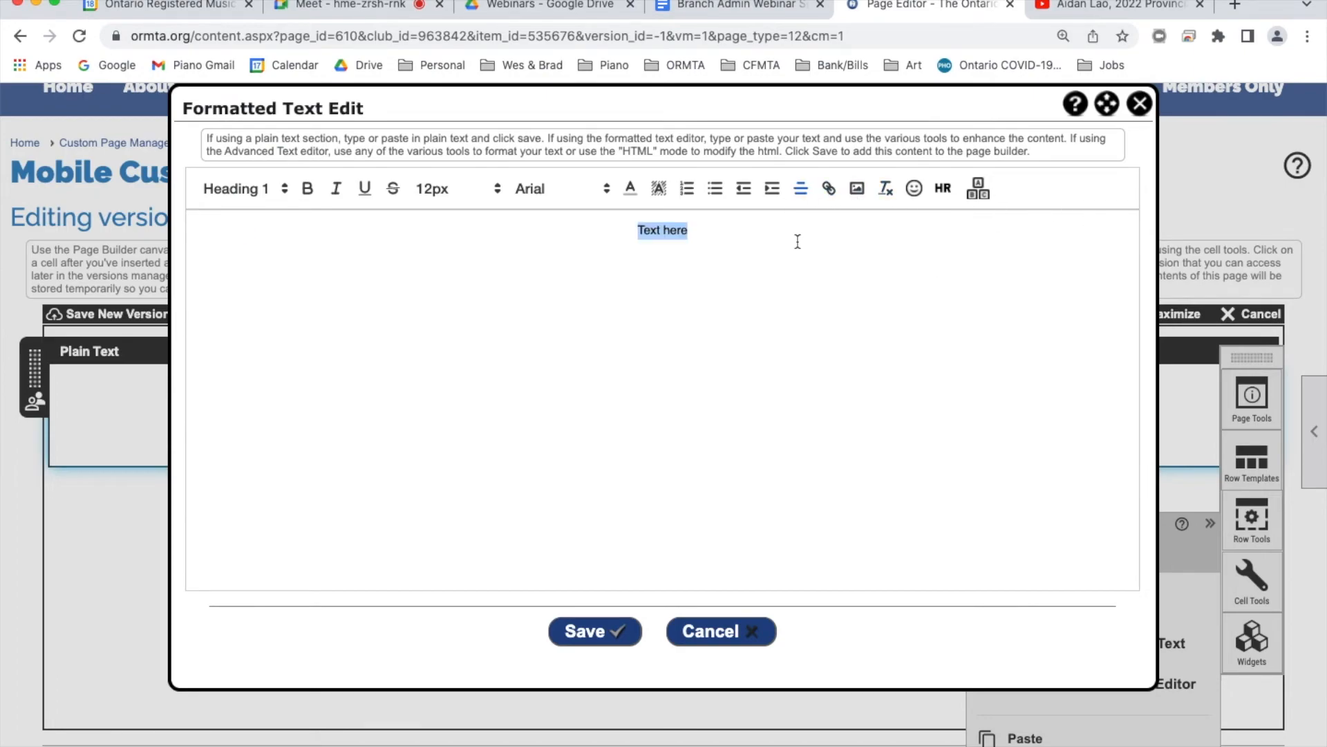
{"action": "left_click", "coordinate": [620, 620]}
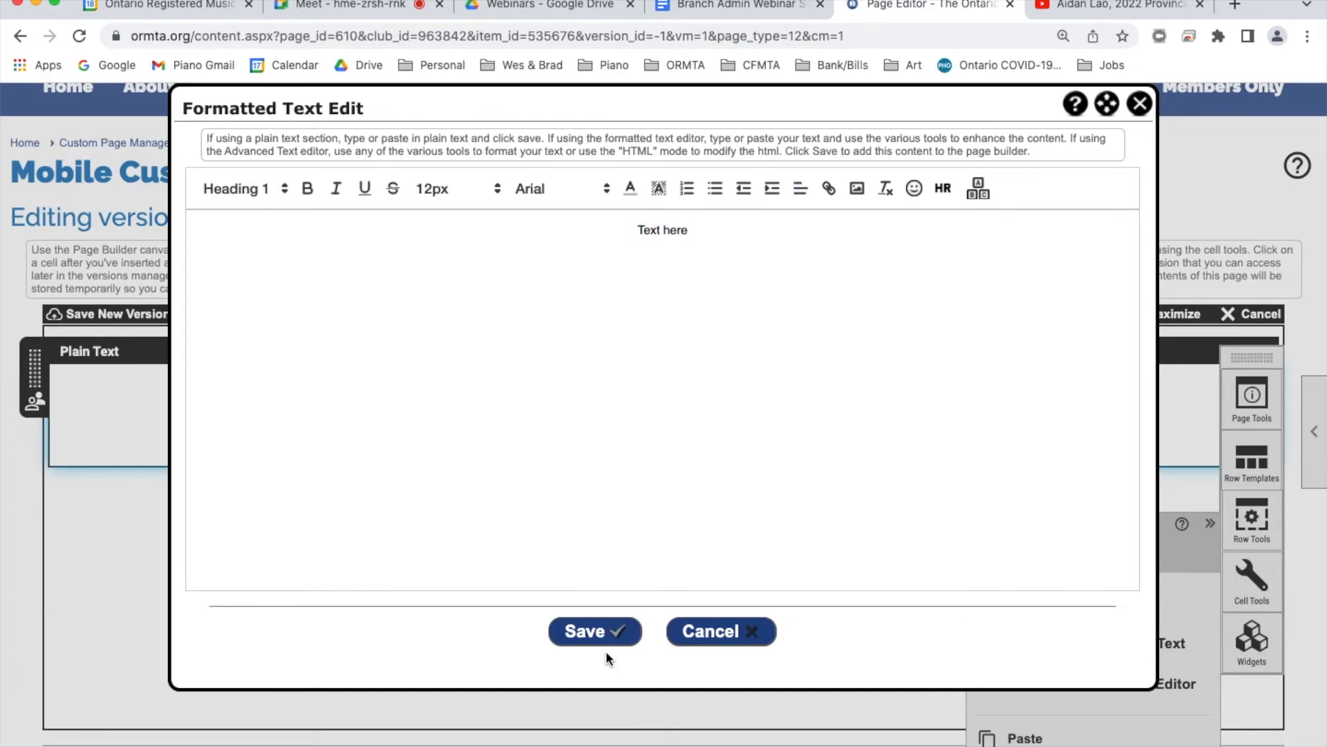
{"action": "left_click", "coordinate": [614, 634]}
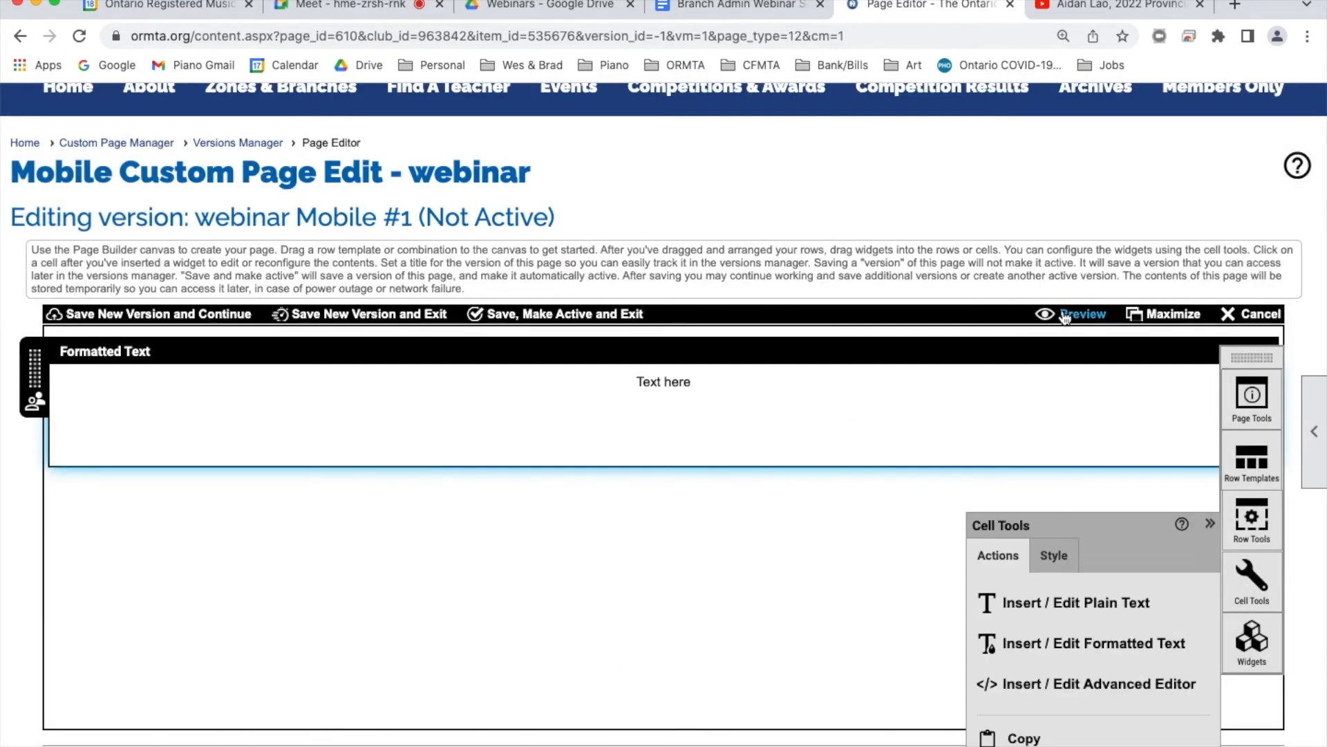
Preview the mobile page in portrait and landscape phone and tablet layouts, and close the preview
{"action": "left_click", "coordinate": [1065, 317]}
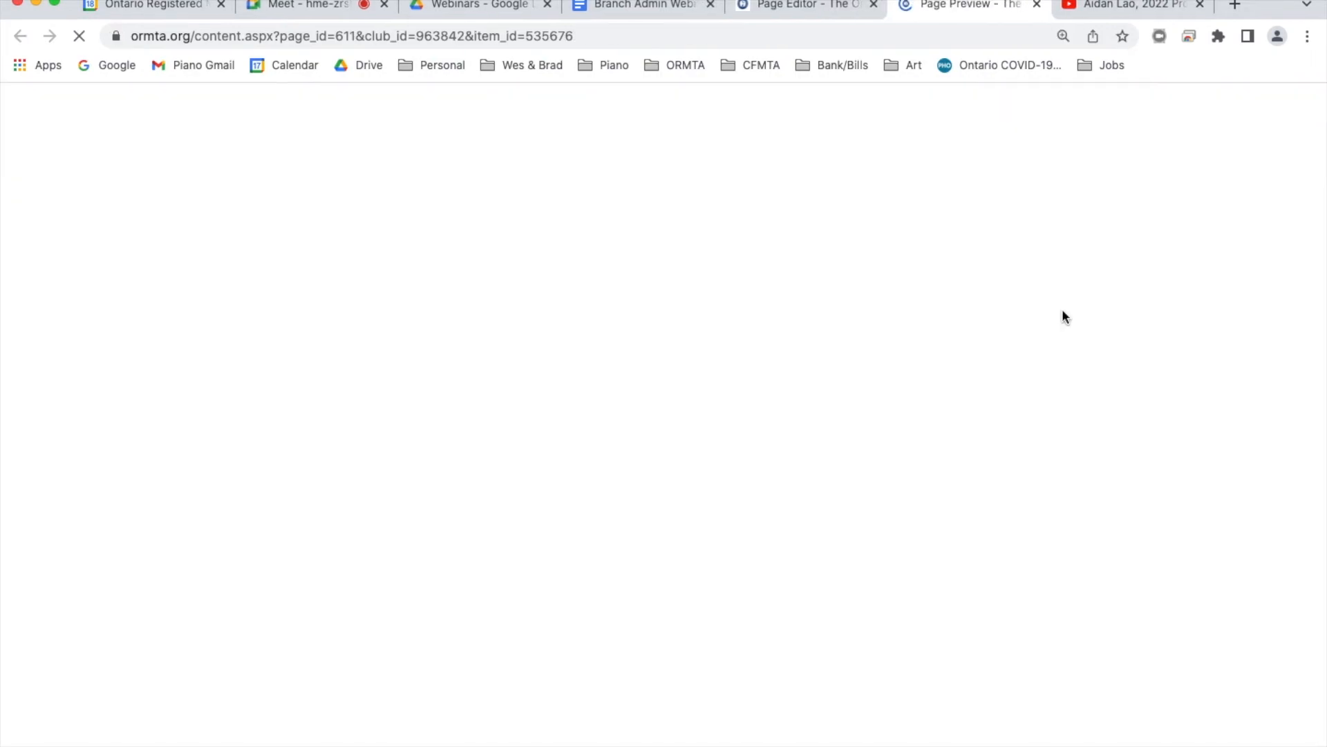
{"action": "scroll", "coordinate": [931, 308], "scroll_direction": "down", "scroll_amount": 3}
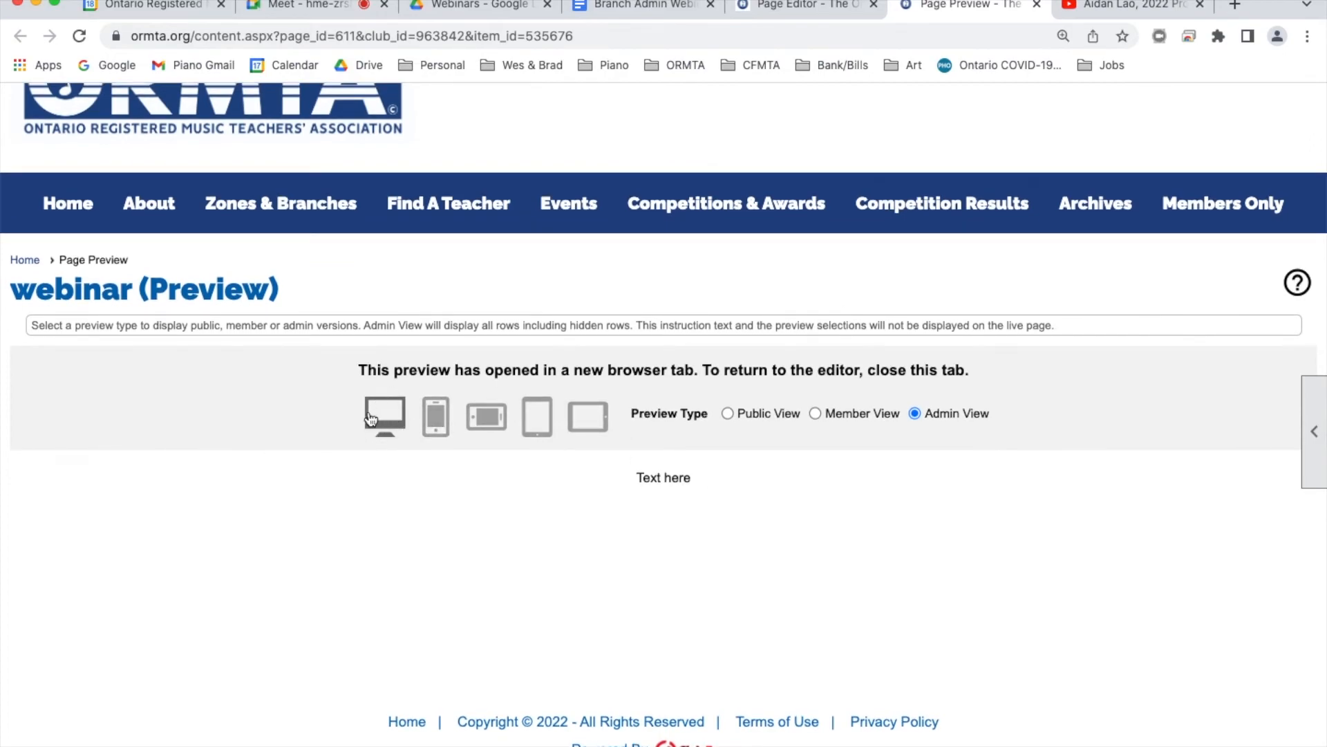
{"action": "left_click", "coordinate": [436, 421]}
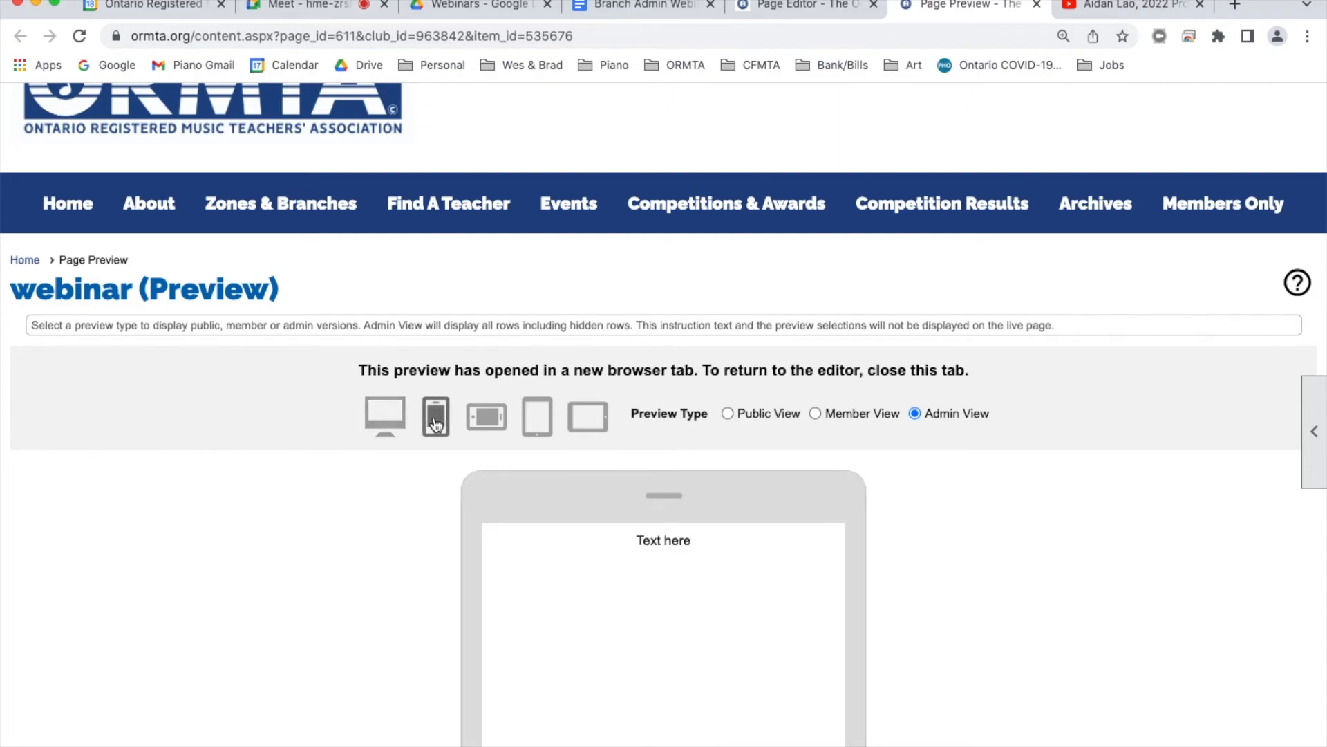
{"action": "scroll", "coordinate": [436, 423], "scroll_direction": "down", "scroll_amount": 3}
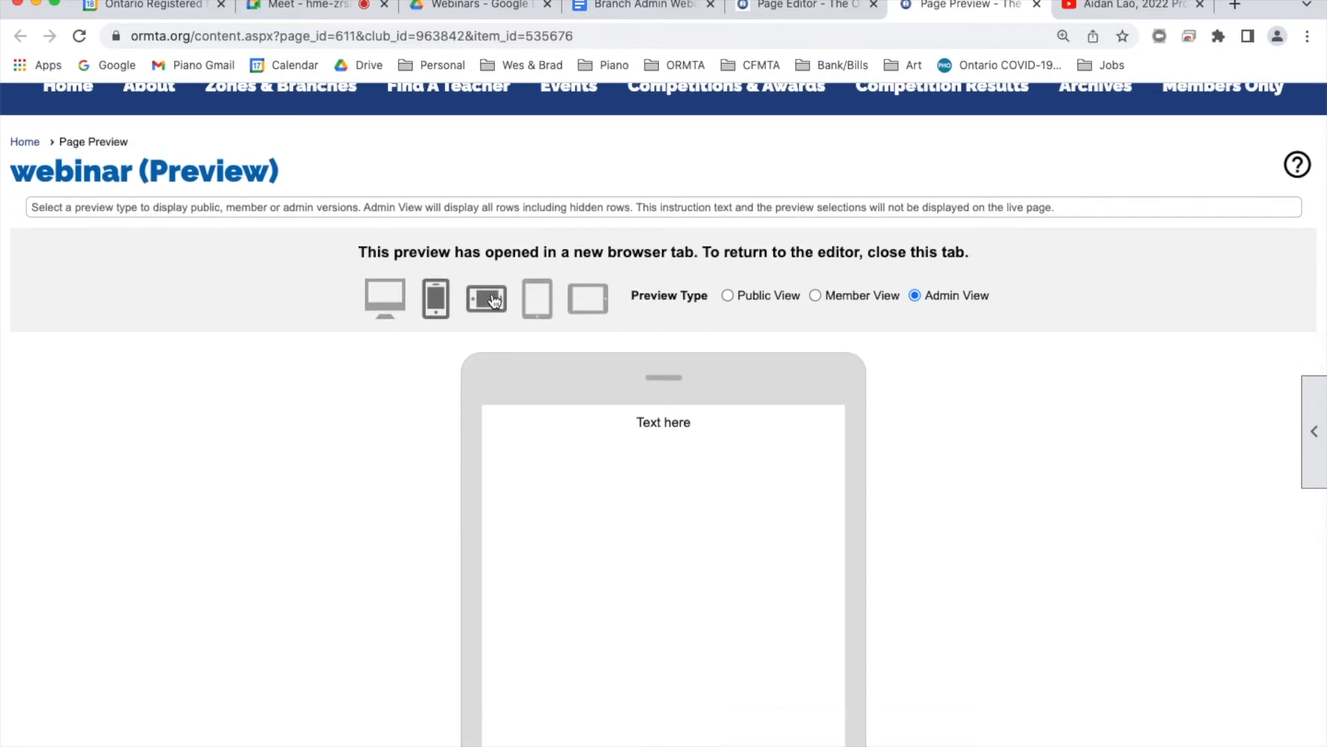
{"action": "left_click", "coordinate": [494, 299]}
{"action": "left_click", "coordinate": [538, 307]}
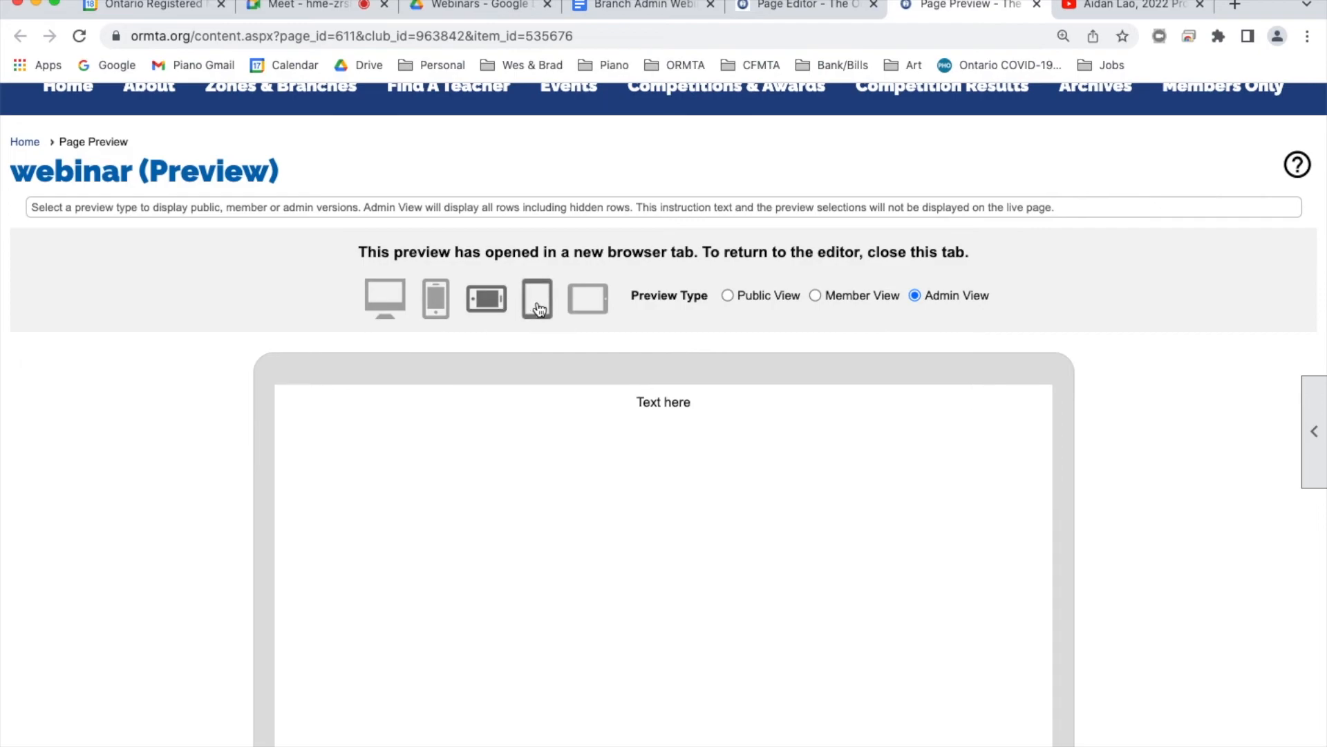
{"action": "left_click", "coordinate": [600, 309]}
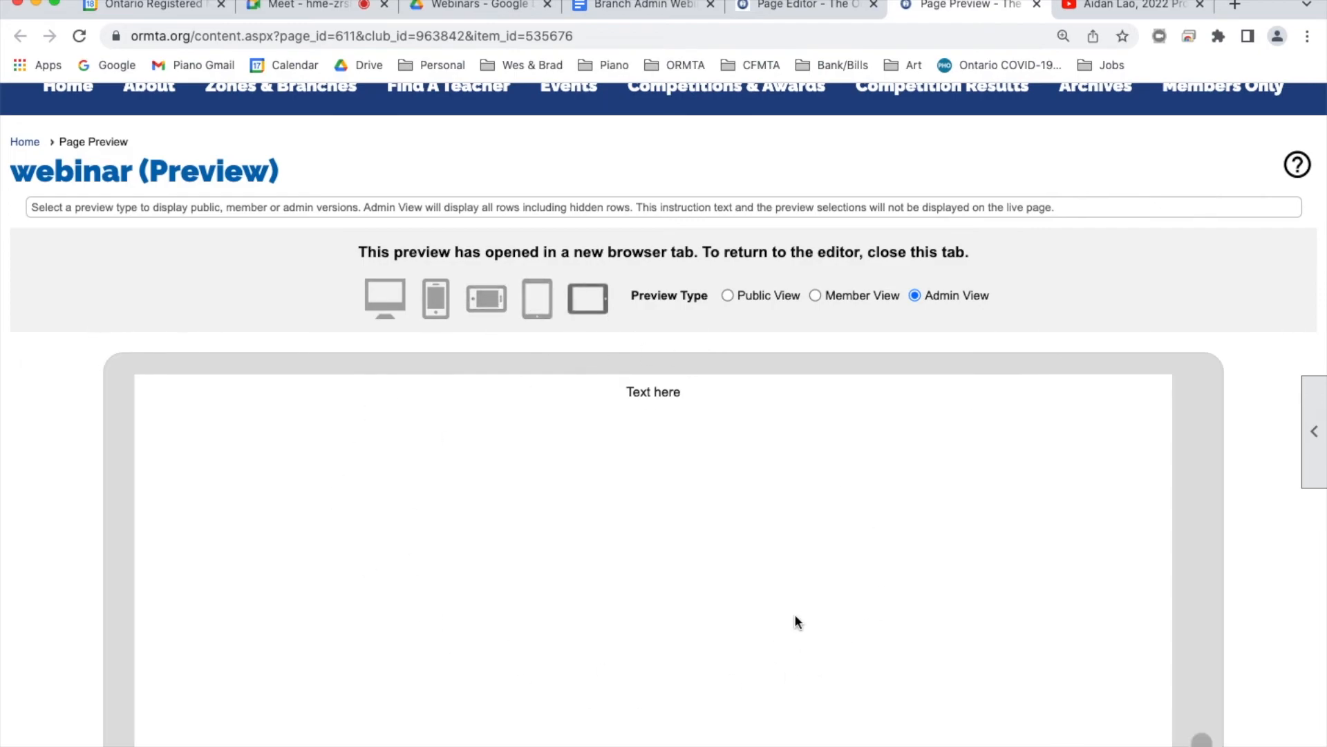
{"action": "scroll", "coordinate": [795, 617], "scroll_direction": "up", "scroll_amount": 3}
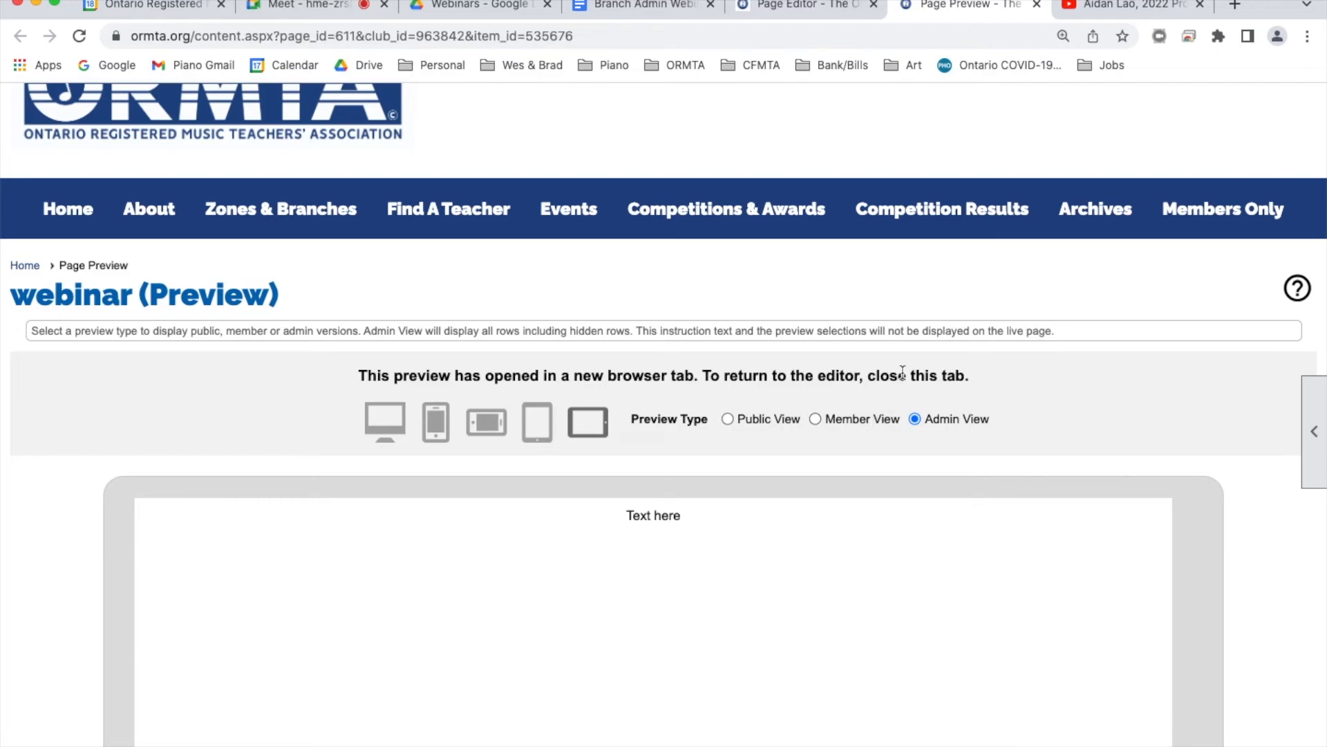
{"action": "left_click", "coordinate": [1037, 5]}
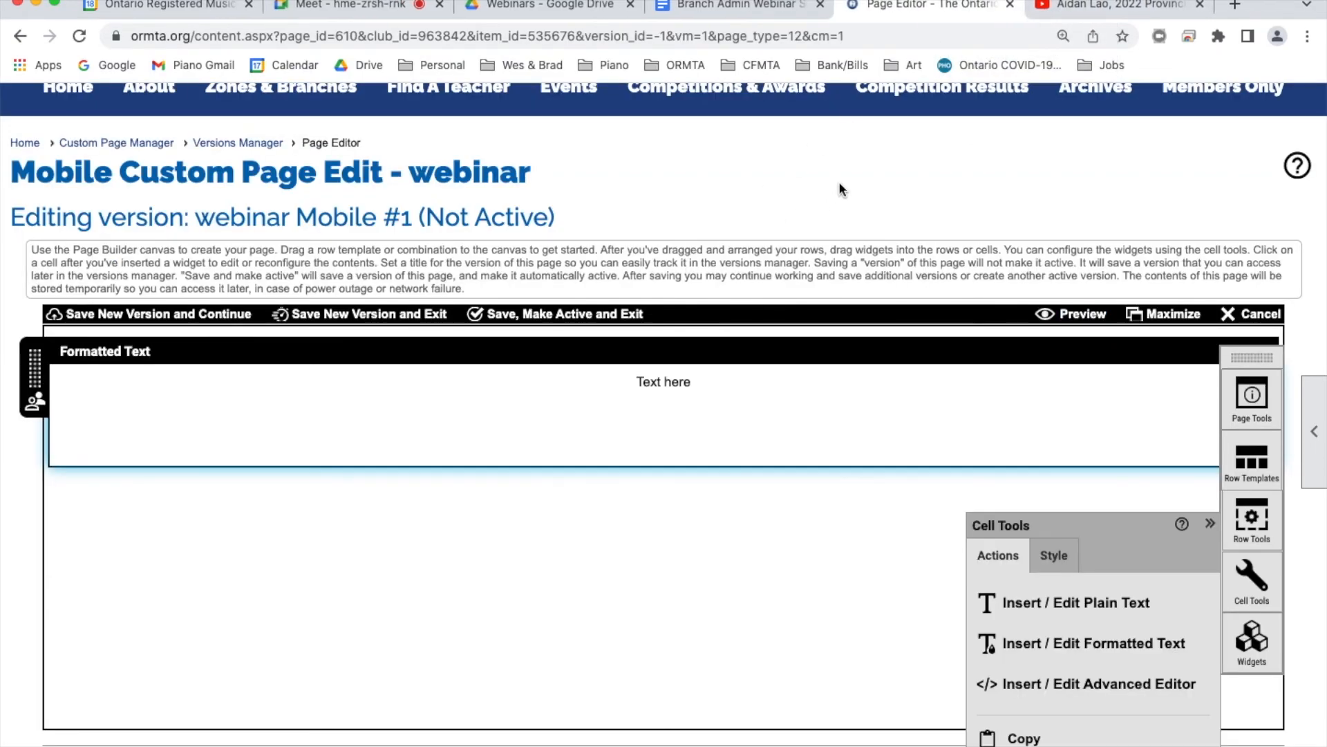
Save the mobile page as the active version, exit the editor, and display the list of versions
{"action": "scroll", "coordinate": [840, 186], "scroll_direction": "down", "scroll_amount": 3}
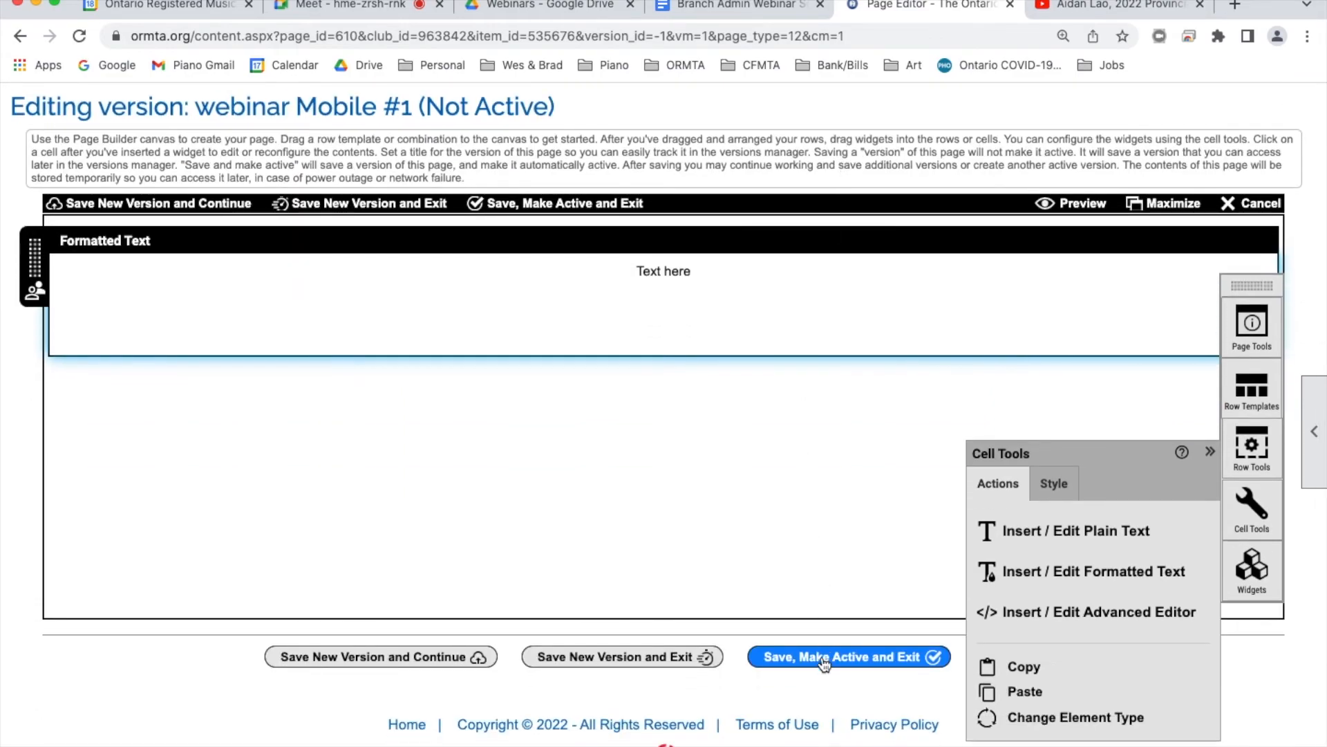
{"action": "left_click", "coordinate": [921, 662]}
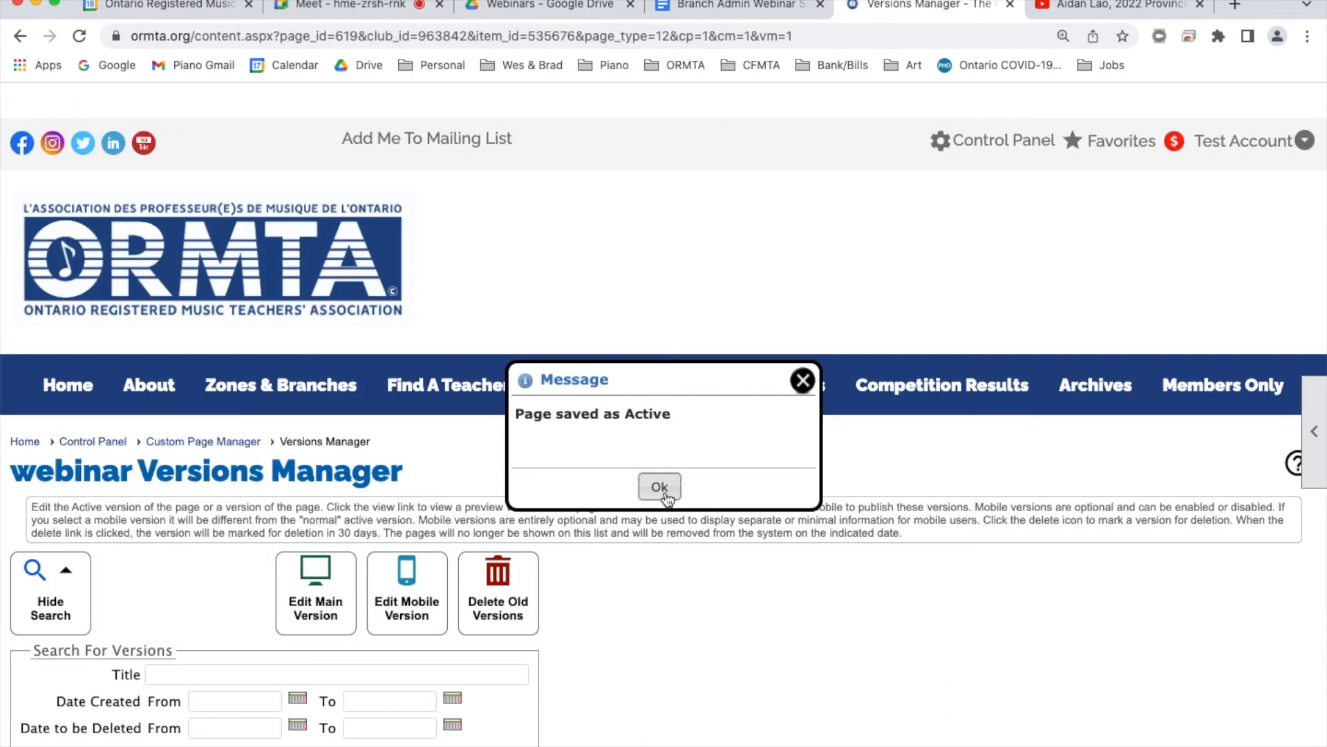
{"action": "left_click", "coordinate": [662, 487]}
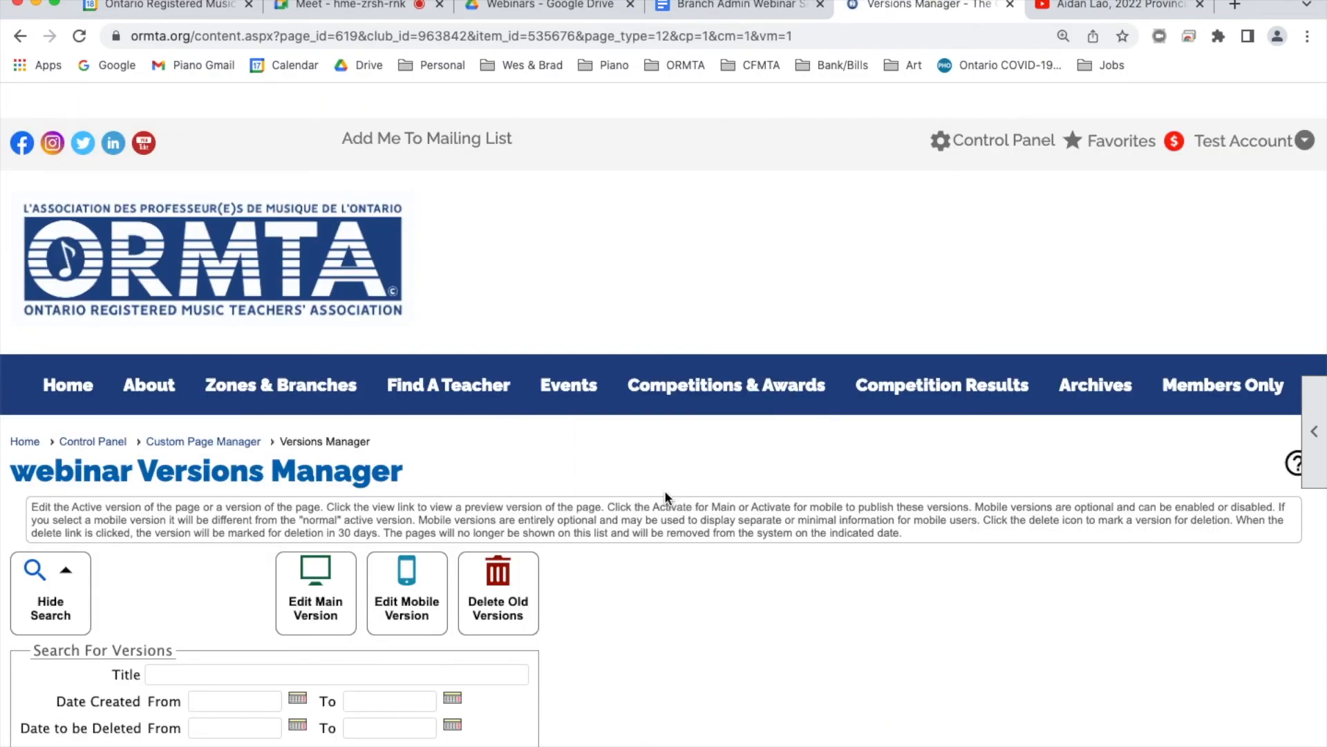
{"action": "scroll", "coordinate": [665, 491], "scroll_direction": "down", "scroll_amount": 5}
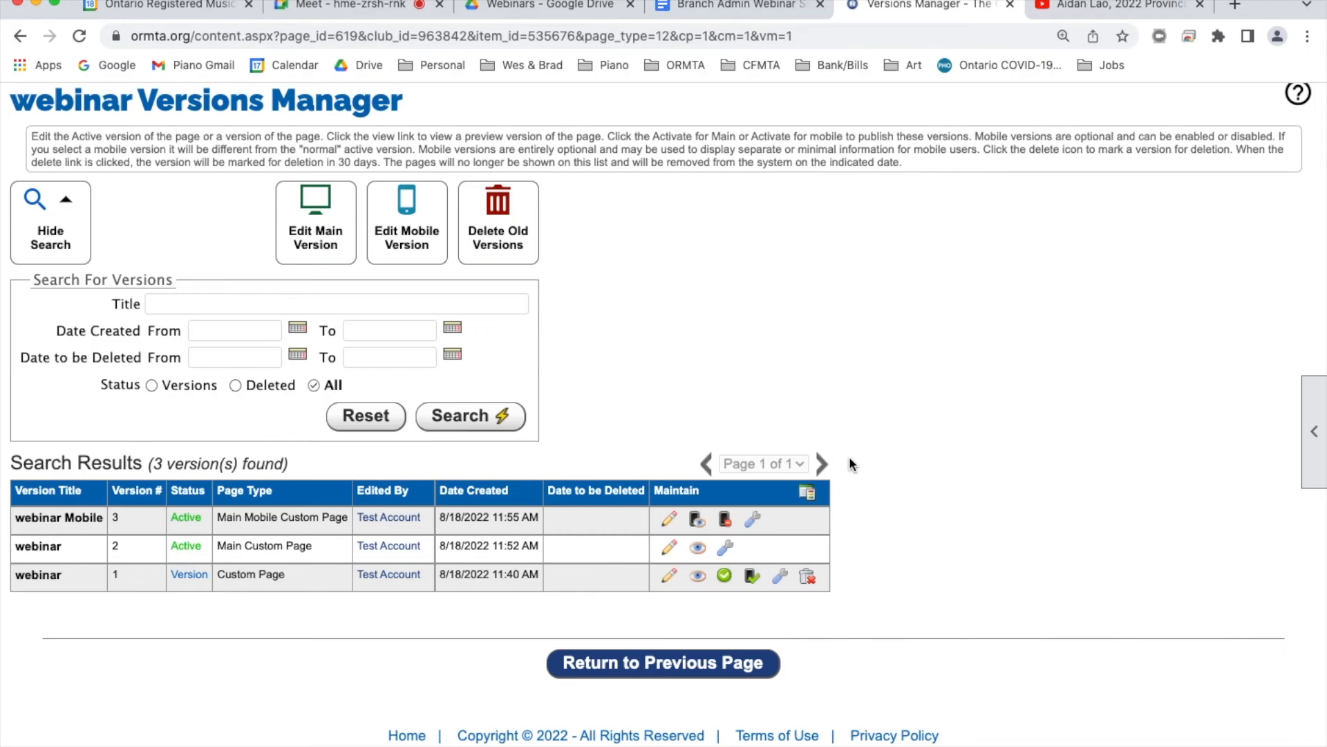
Open the Member Documents page of the Members Only section and look over its document folders
{"action": "scroll", "coordinate": [849, 457], "scroll_direction": "up", "scroll_amount": 3}
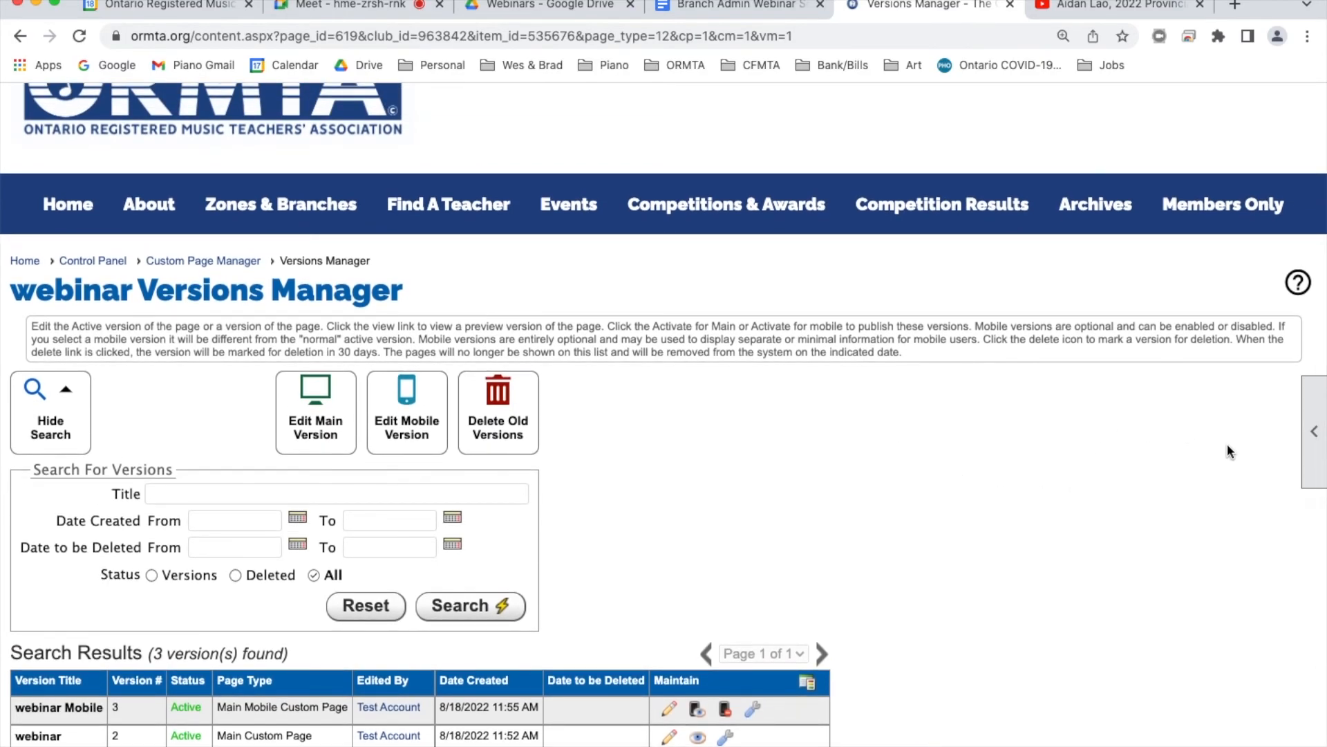
{"action": "mouse_move", "coordinate": [1232, 225]}
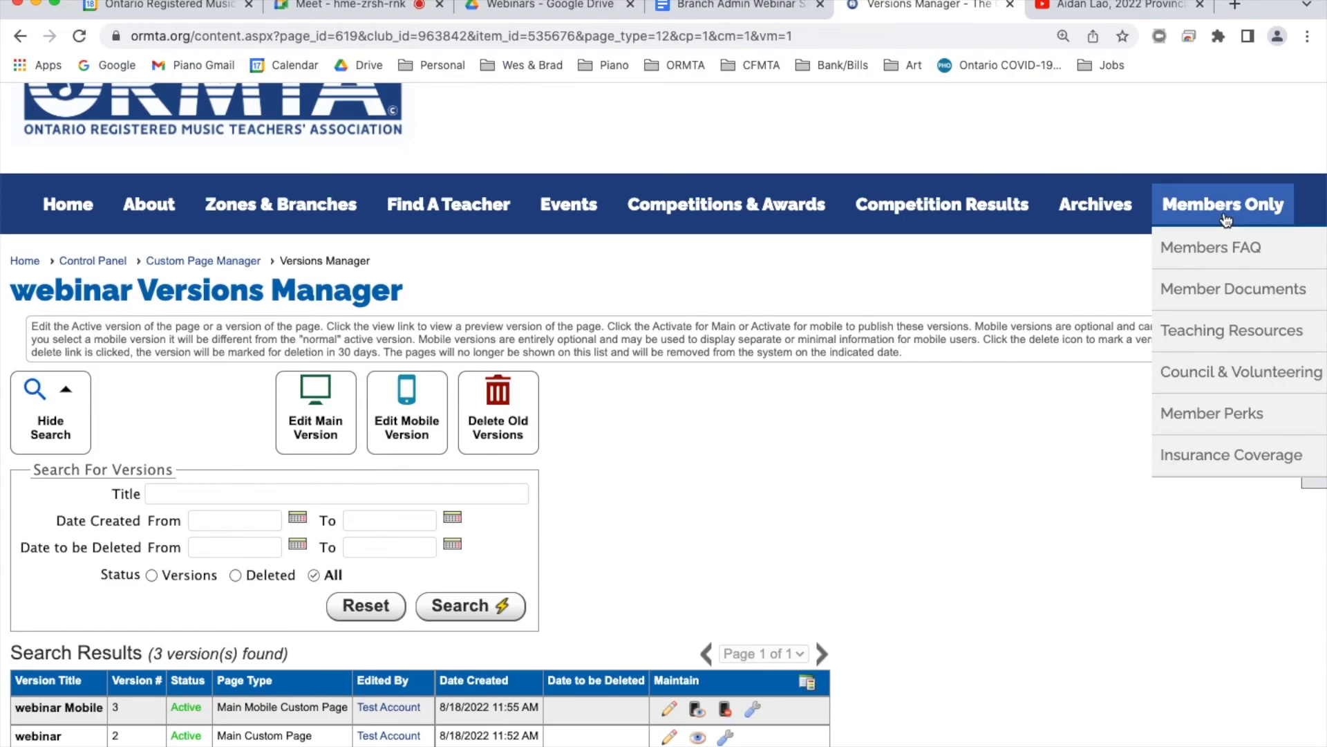
{"action": "left_click", "coordinate": [1209, 298]}
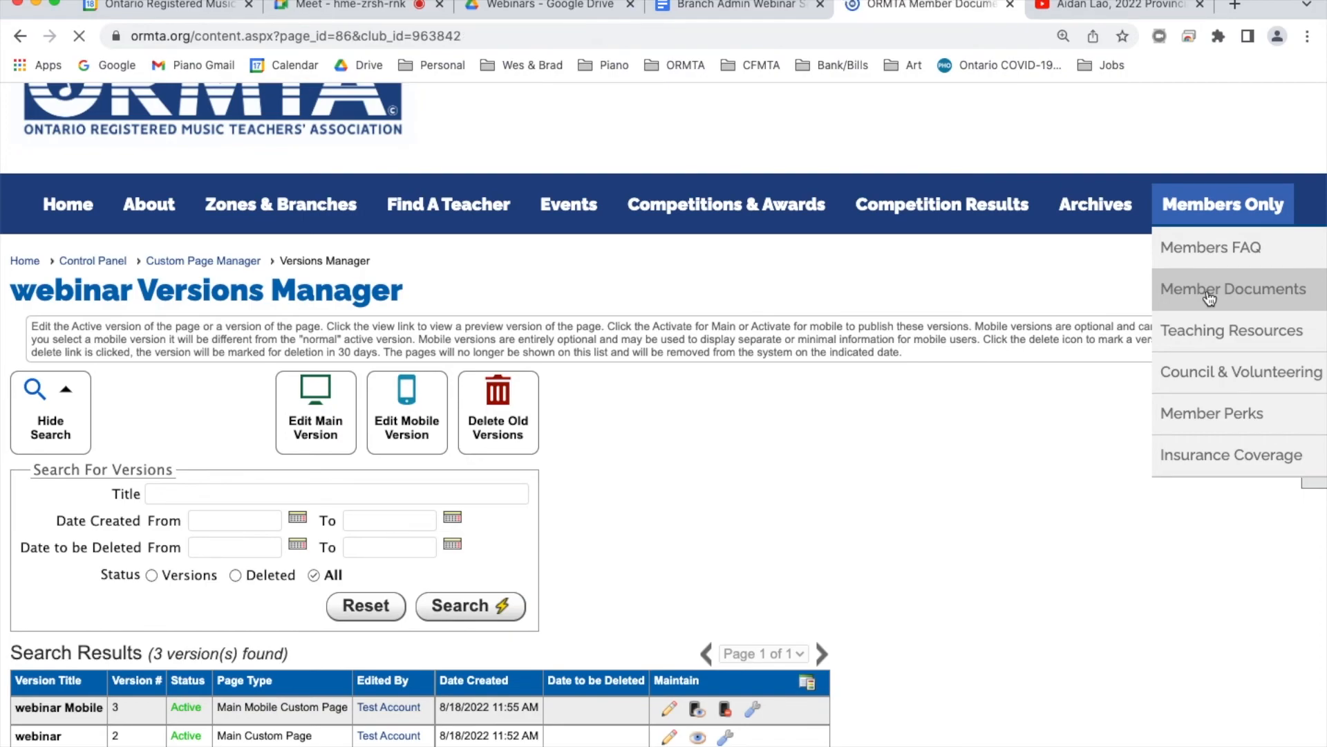
{"action": "scroll", "coordinate": [702, 473], "scroll_direction": "down", "scroll_amount": 3}
{"action": "scroll", "coordinate": [702, 470], "scroll_direction": "down", "scroll_amount": 3}
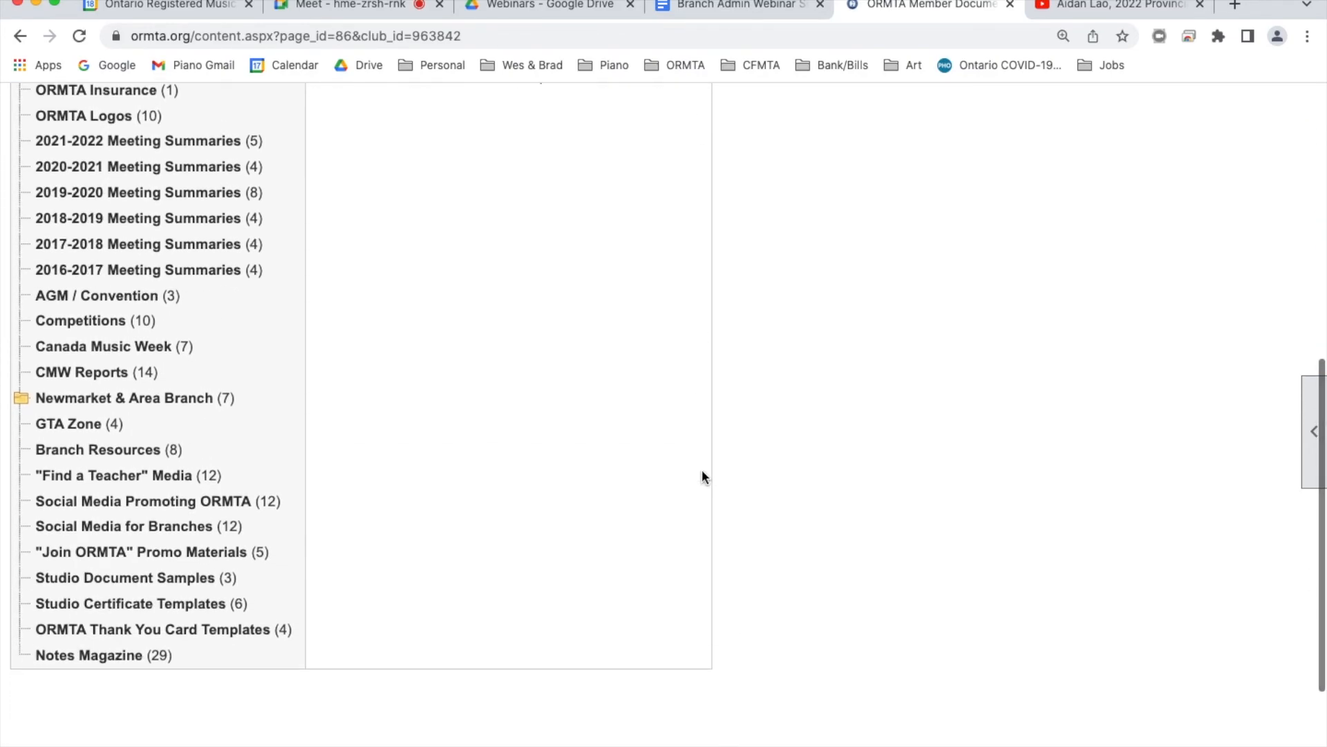
{"action": "scroll", "coordinate": [703, 477], "scroll_direction": "up", "scroll_amount": 2}
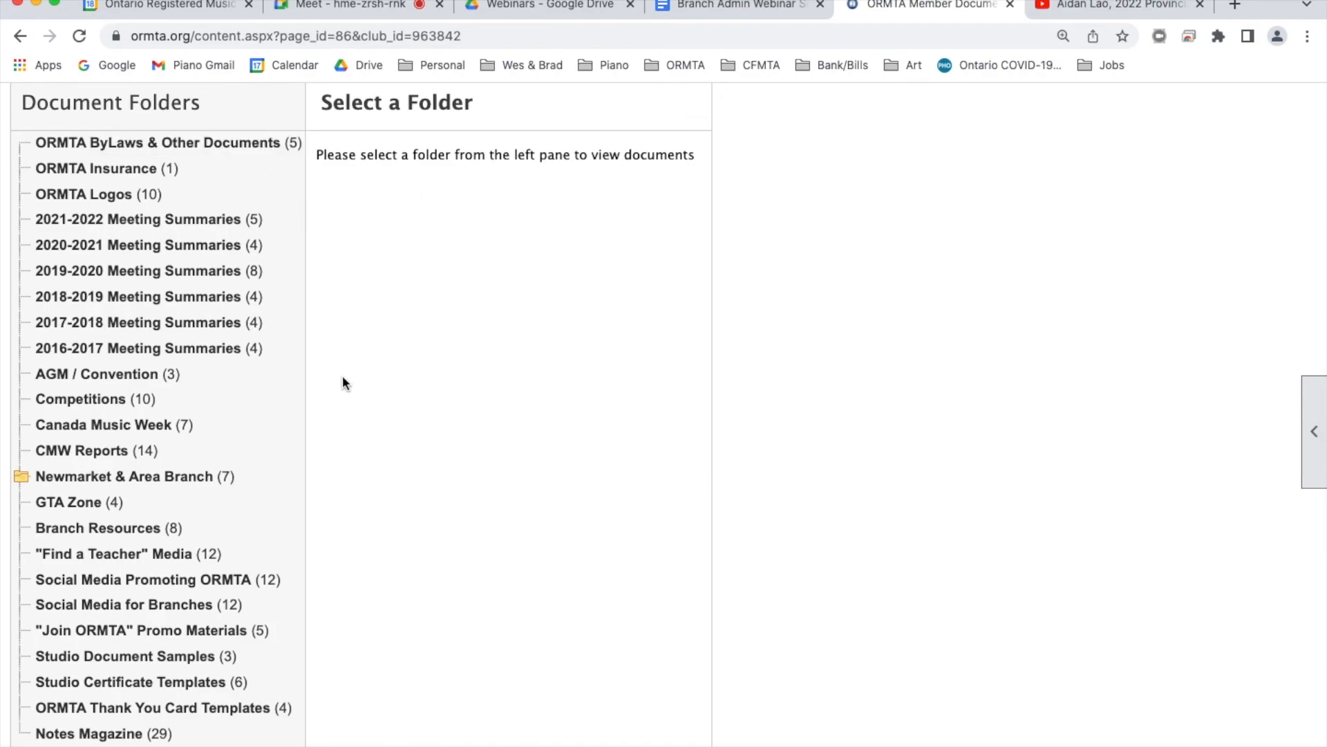
Open the Zone & Branch Web Page Quick Links document from the Branch Resources folder, review it, and close it
{"action": "left_click", "coordinate": [164, 533]}
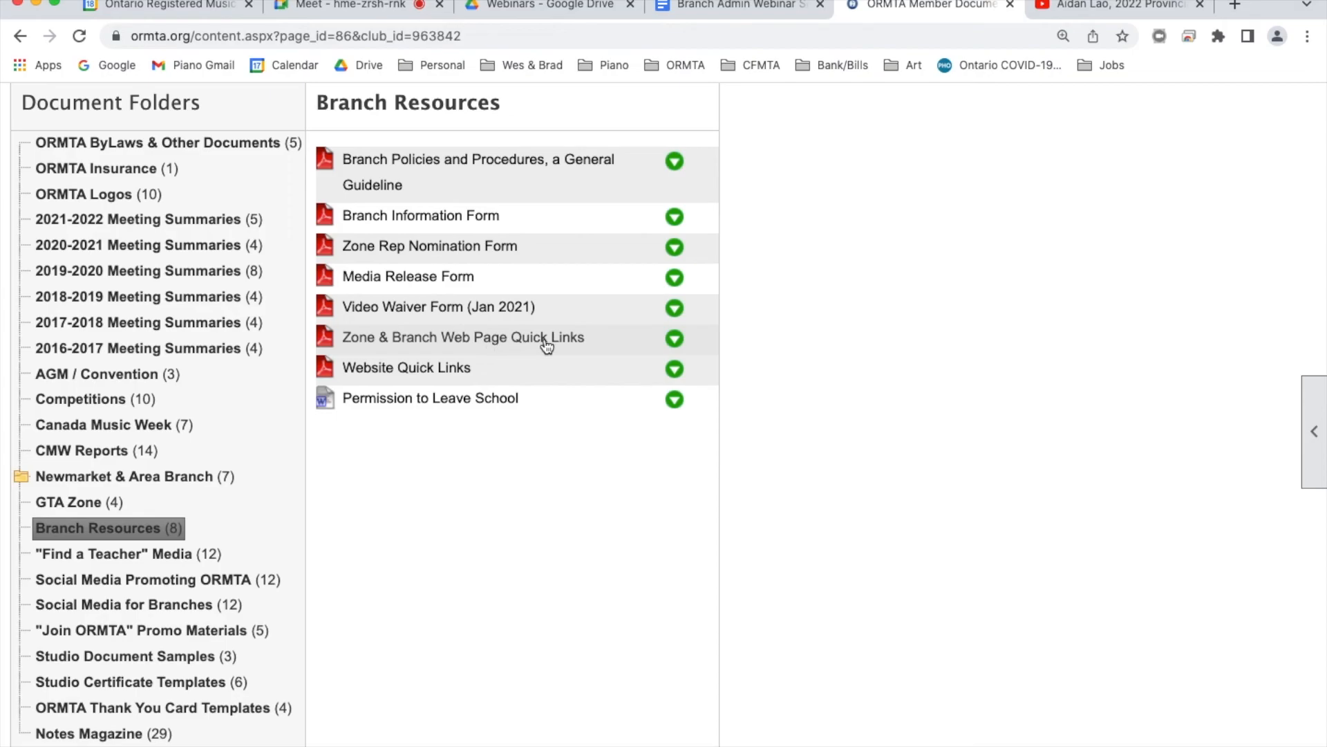
{"action": "left_click", "coordinate": [676, 338]}
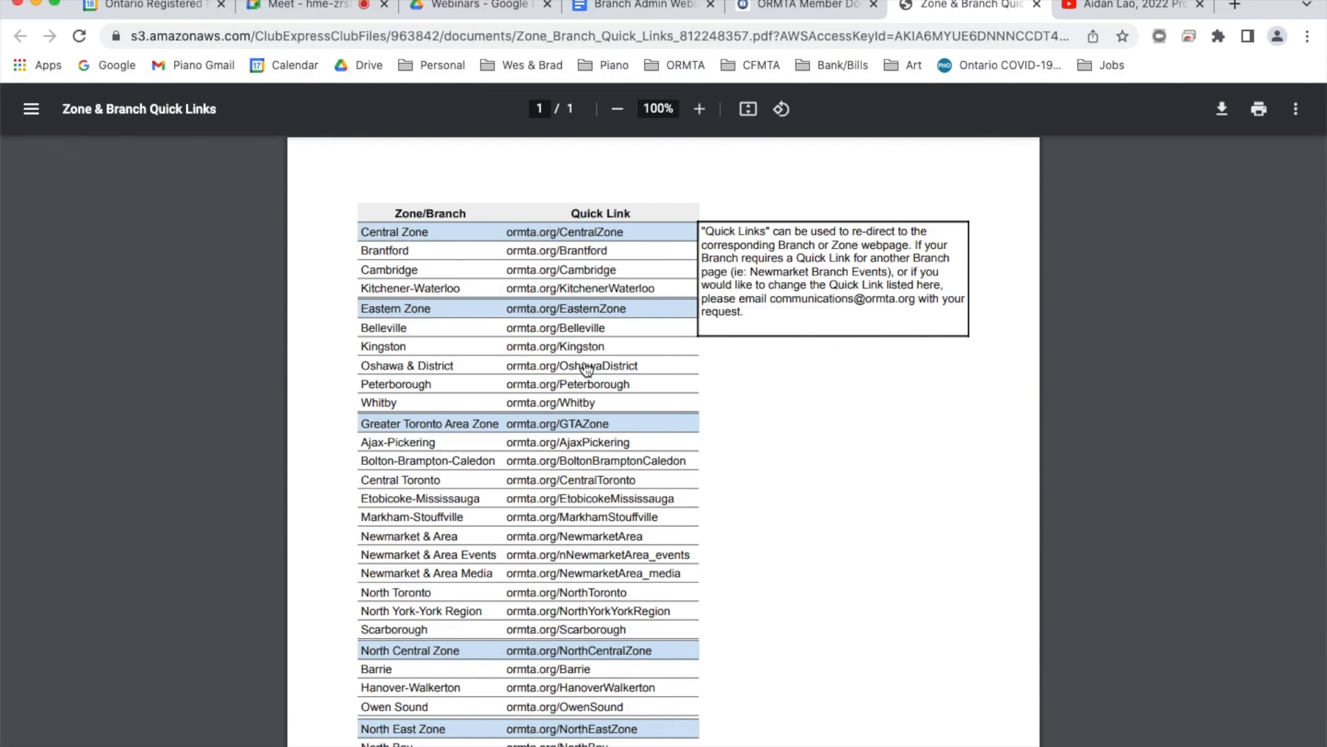
{"action": "left_click", "coordinate": [1037, 5]}
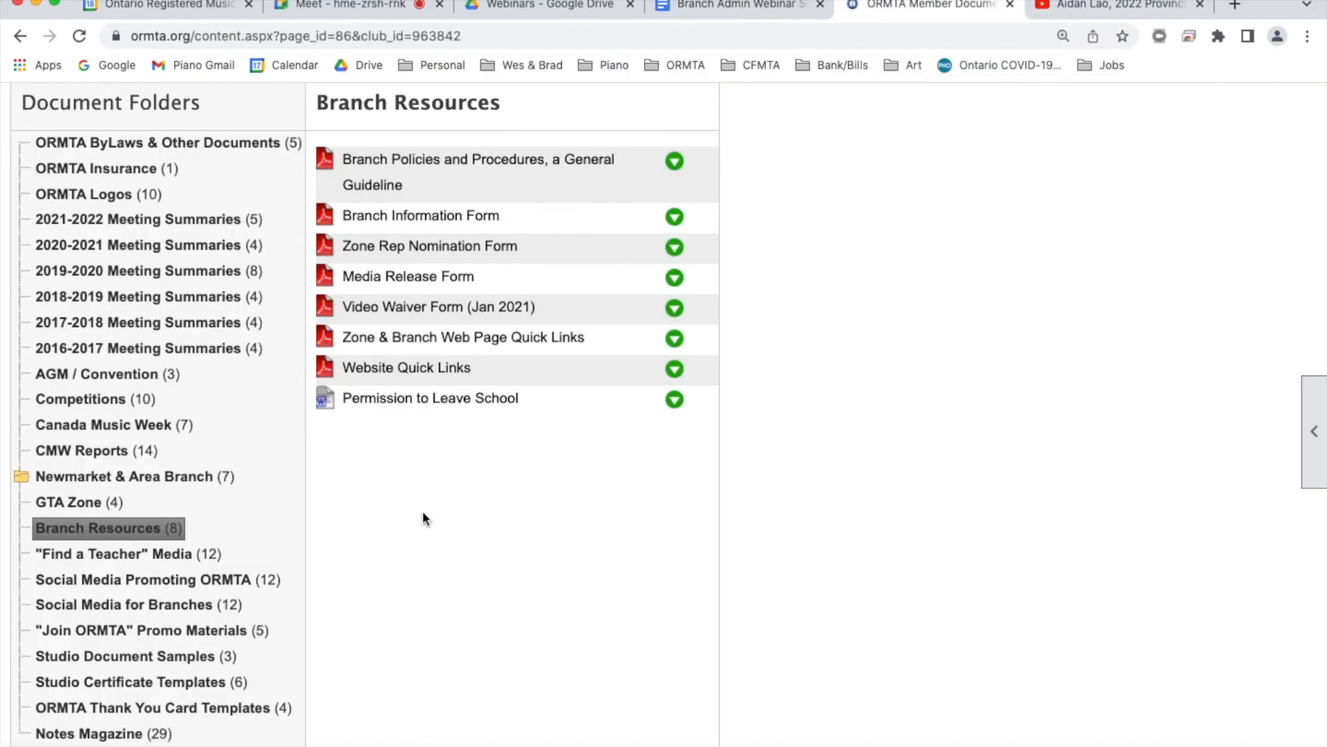
View the documents in the Newmarket & Area Branch folder and return to the Branch Resources folder
{"action": "scroll", "coordinate": [367, 529], "scroll_direction": "up", "scroll_amount": 2}
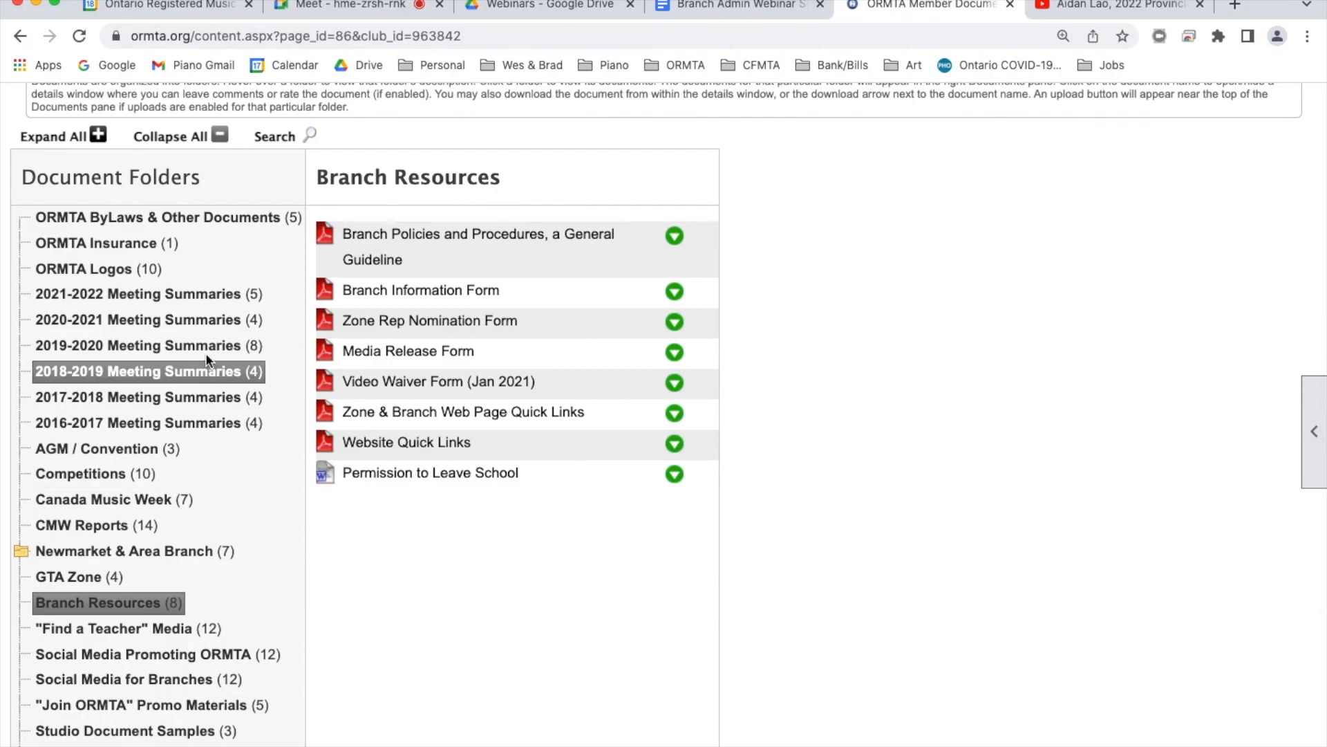
{"action": "left_click", "coordinate": [159, 556]}
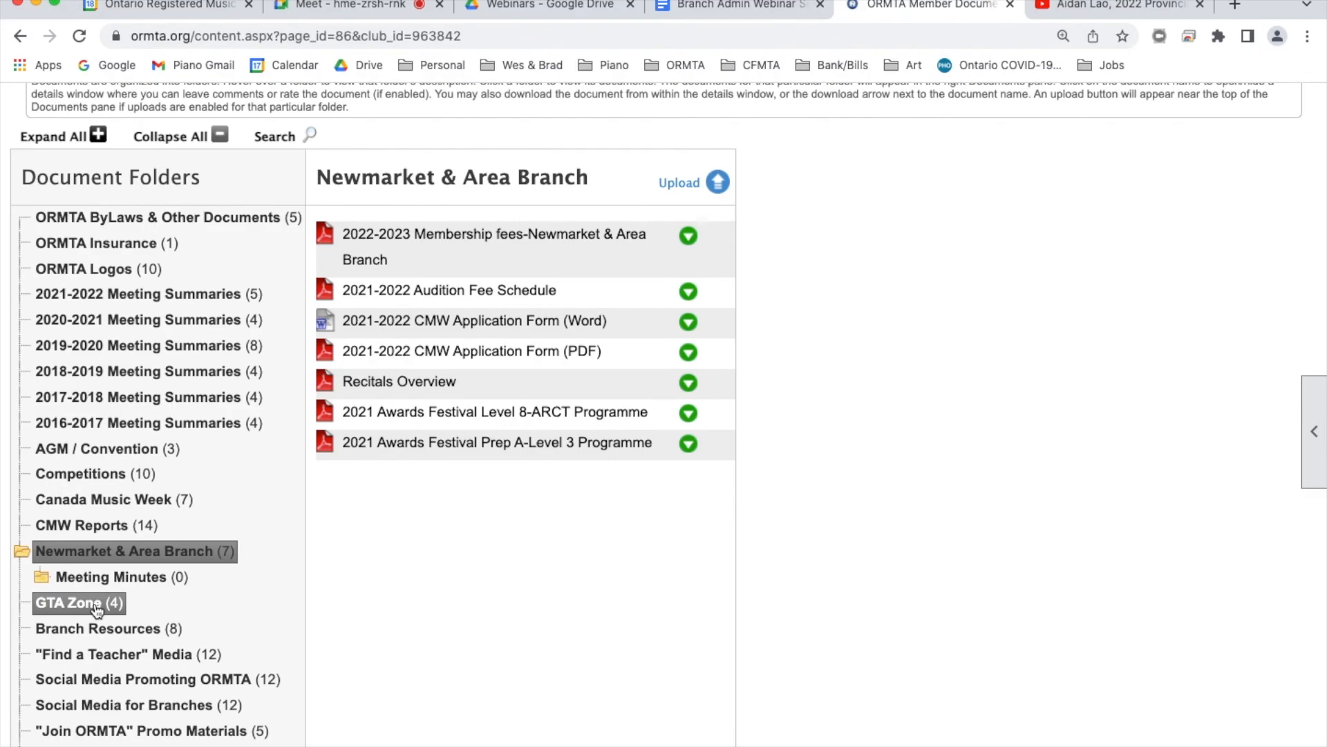
{"action": "left_click", "coordinate": [100, 630]}
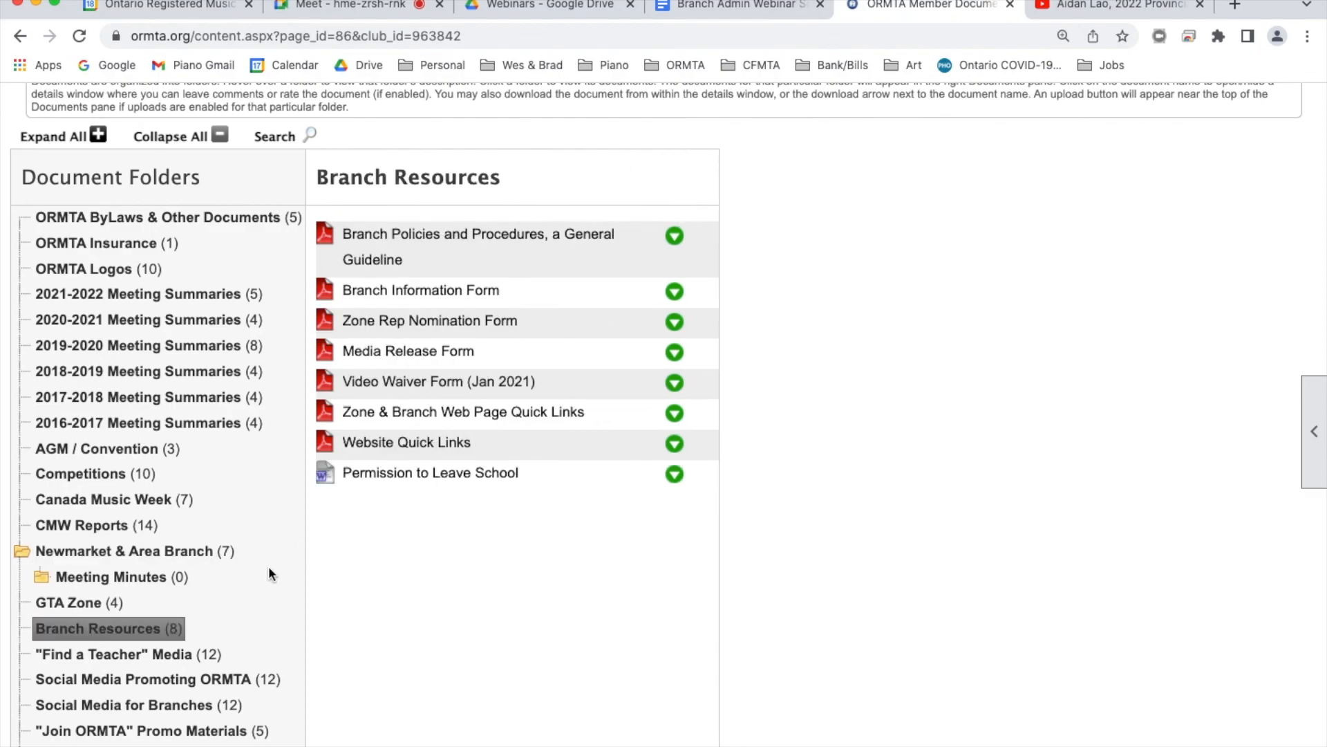
Expand Meeting Minutes in the Newmarket & Area Branch folder and open its 2017-2018 subfolder
{"action": "left_click", "coordinate": [206, 557]}
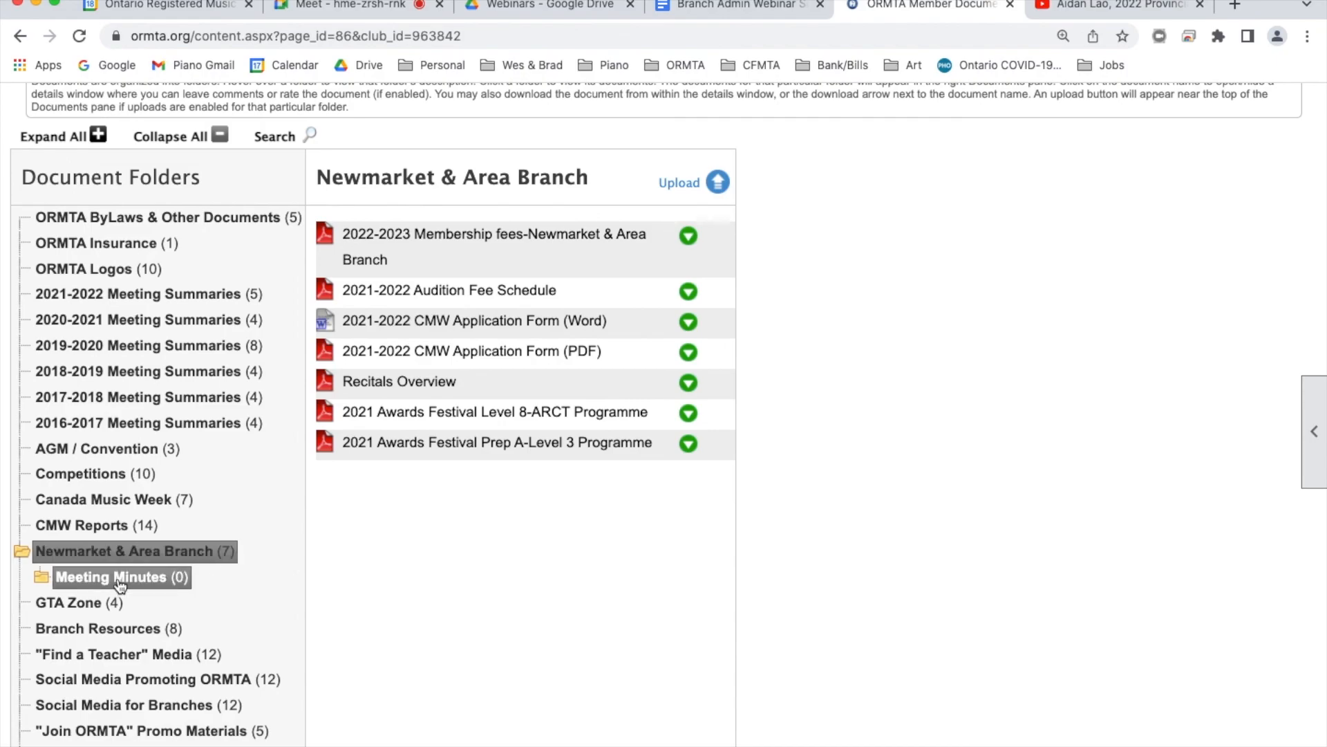
{"action": "left_click", "coordinate": [72, 580]}
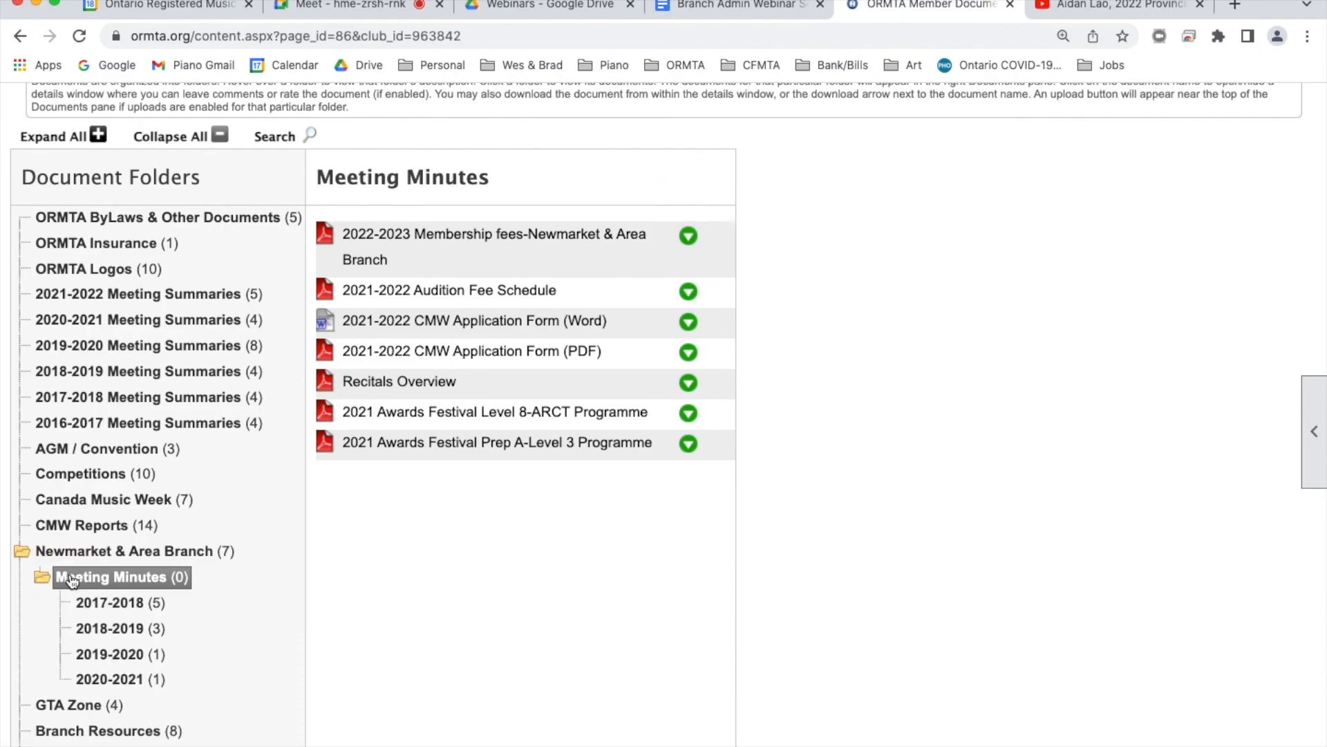
{"action": "left_click", "coordinate": [151, 601]}
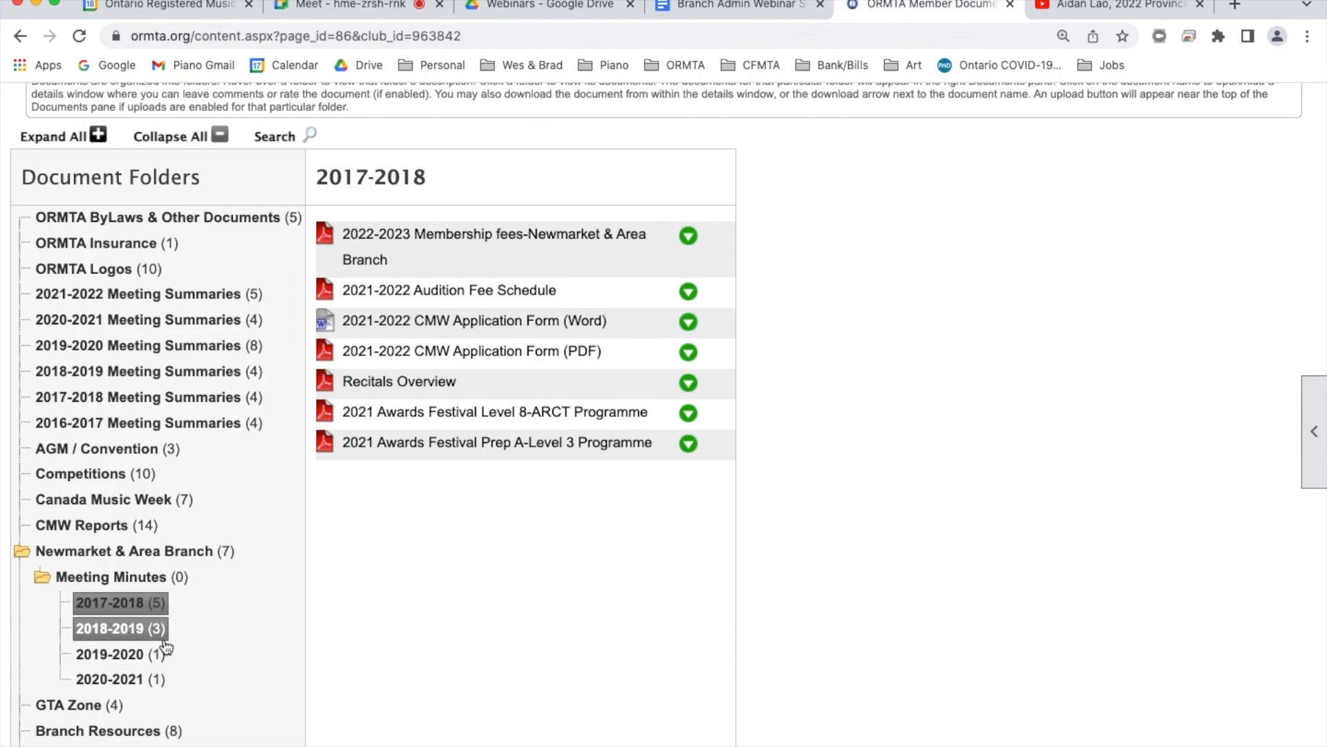